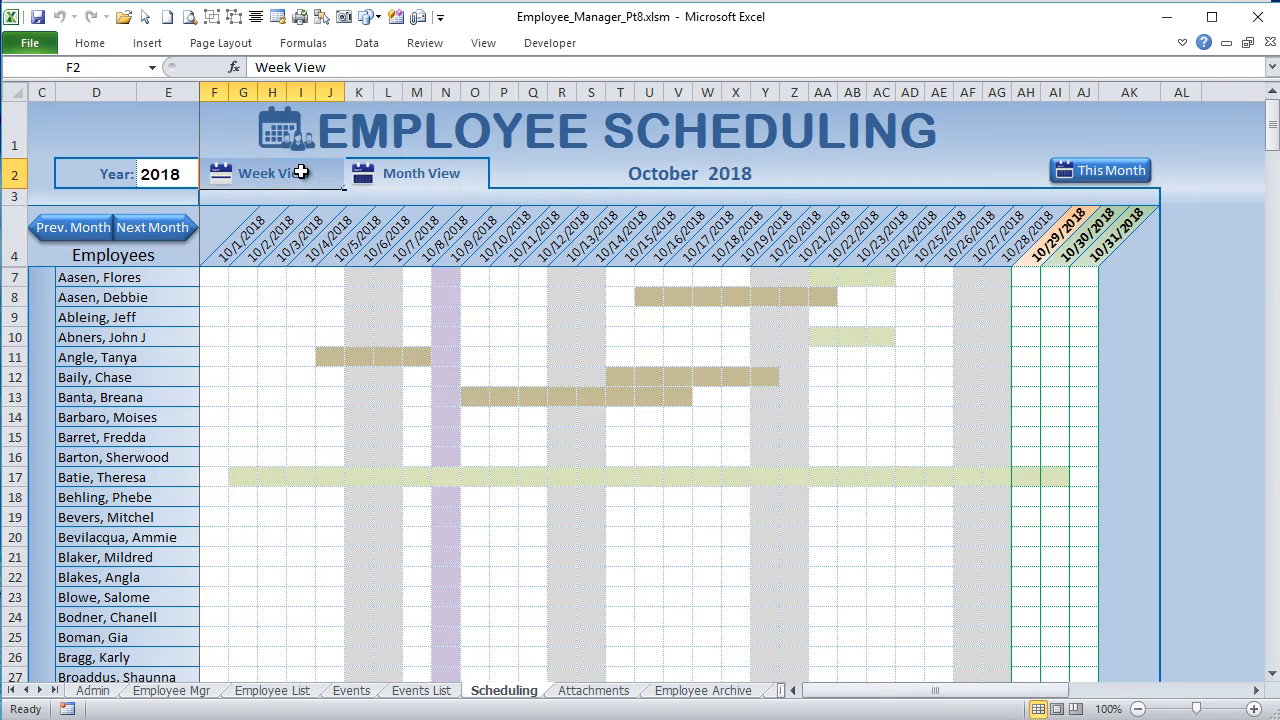
Step: Show the schedule in week view, and set the Sales Training event's ending time to 11:10 PM on the Events sheet
click(301, 172)
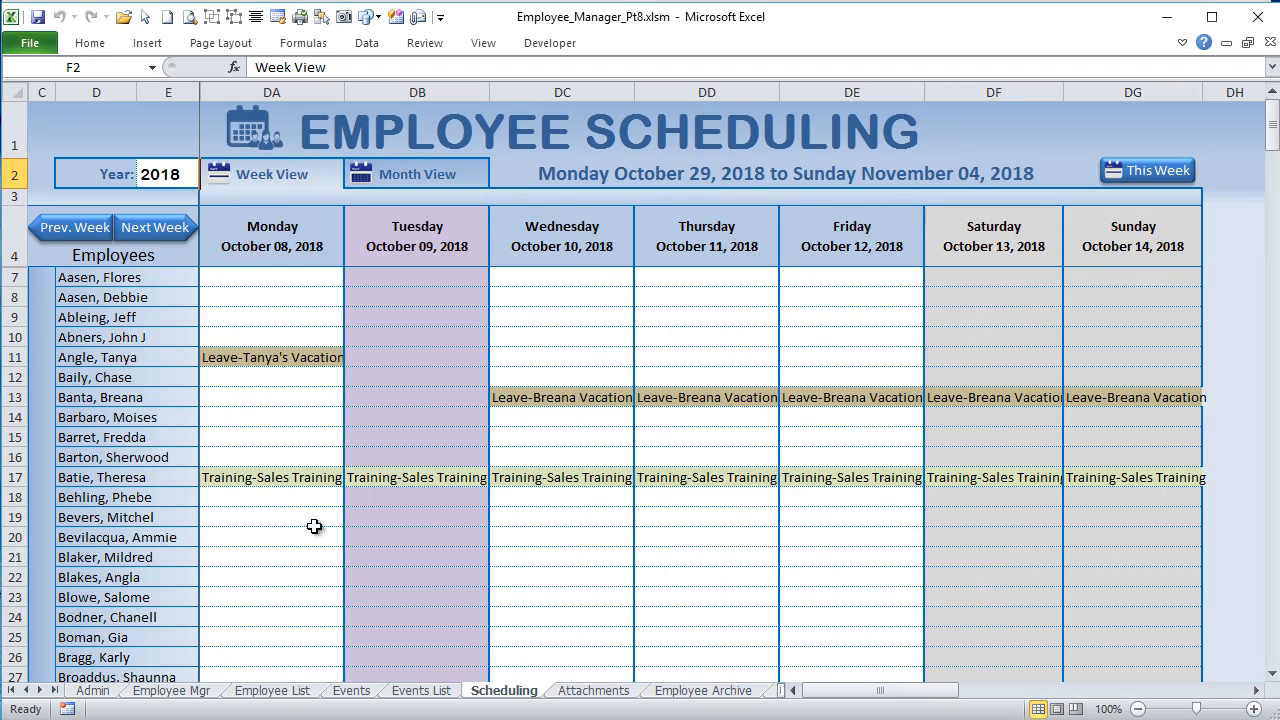
click(358, 692)
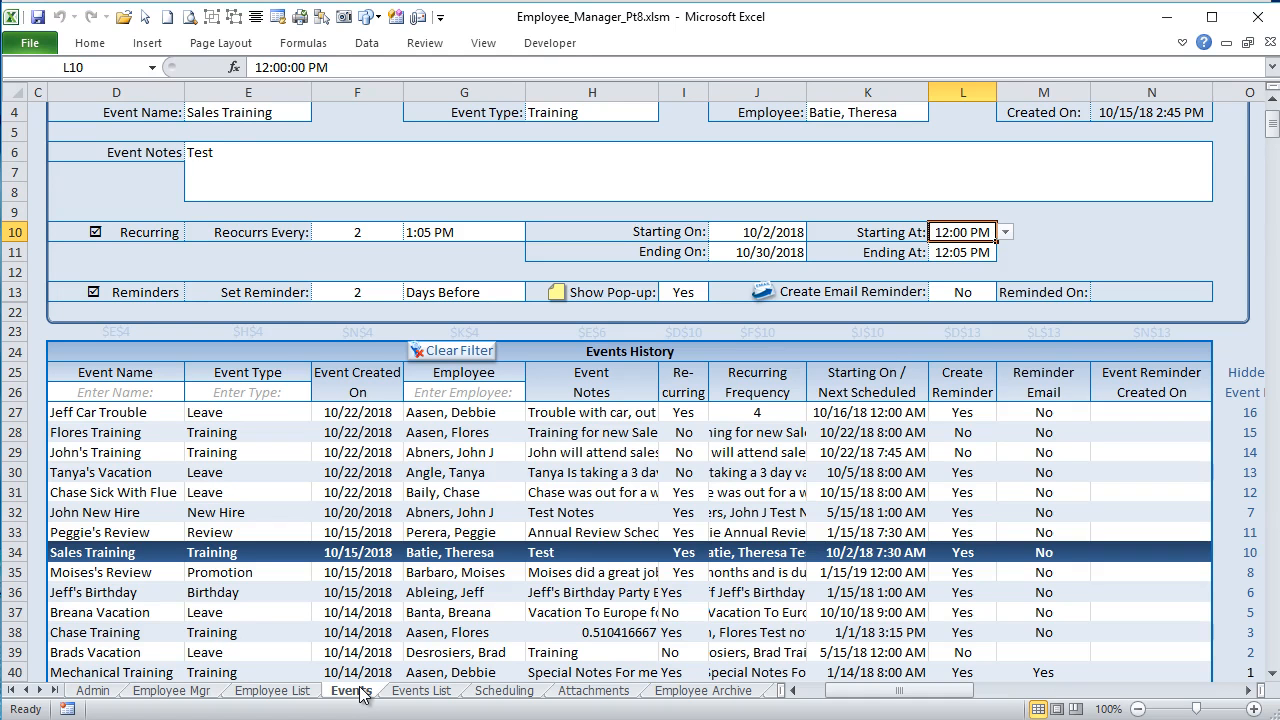
click(960, 256)
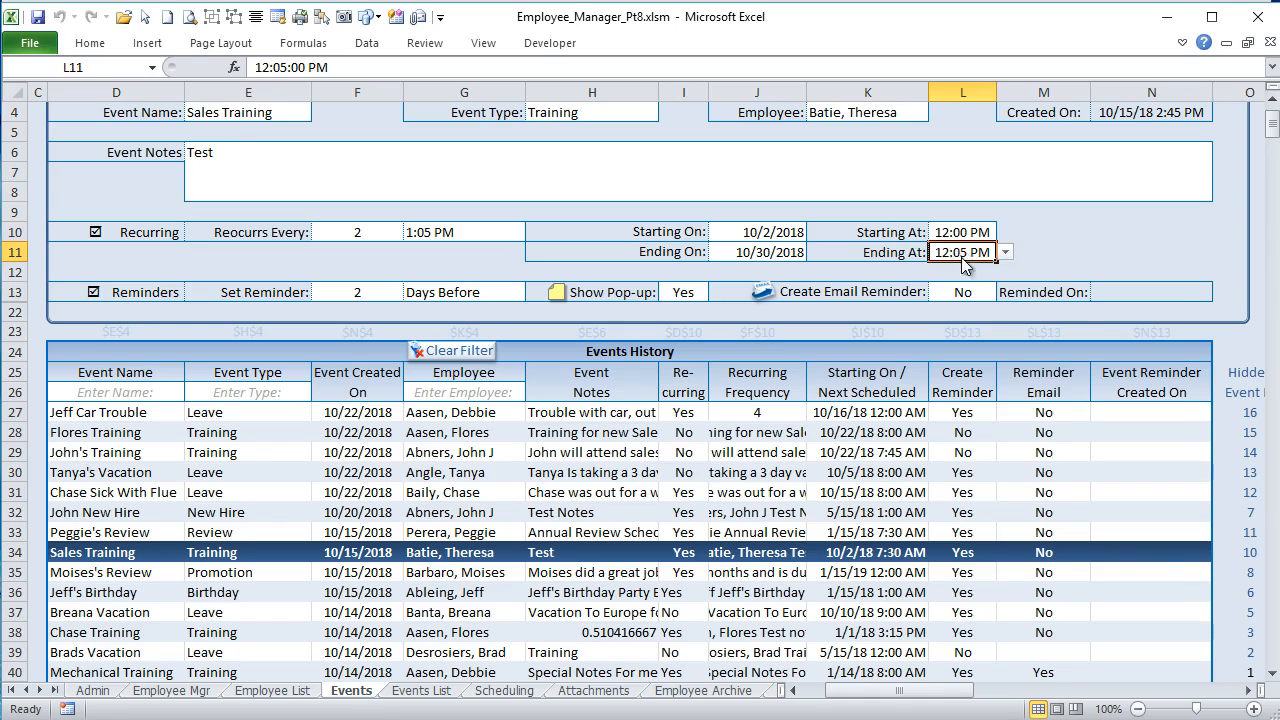
click(1012, 381)
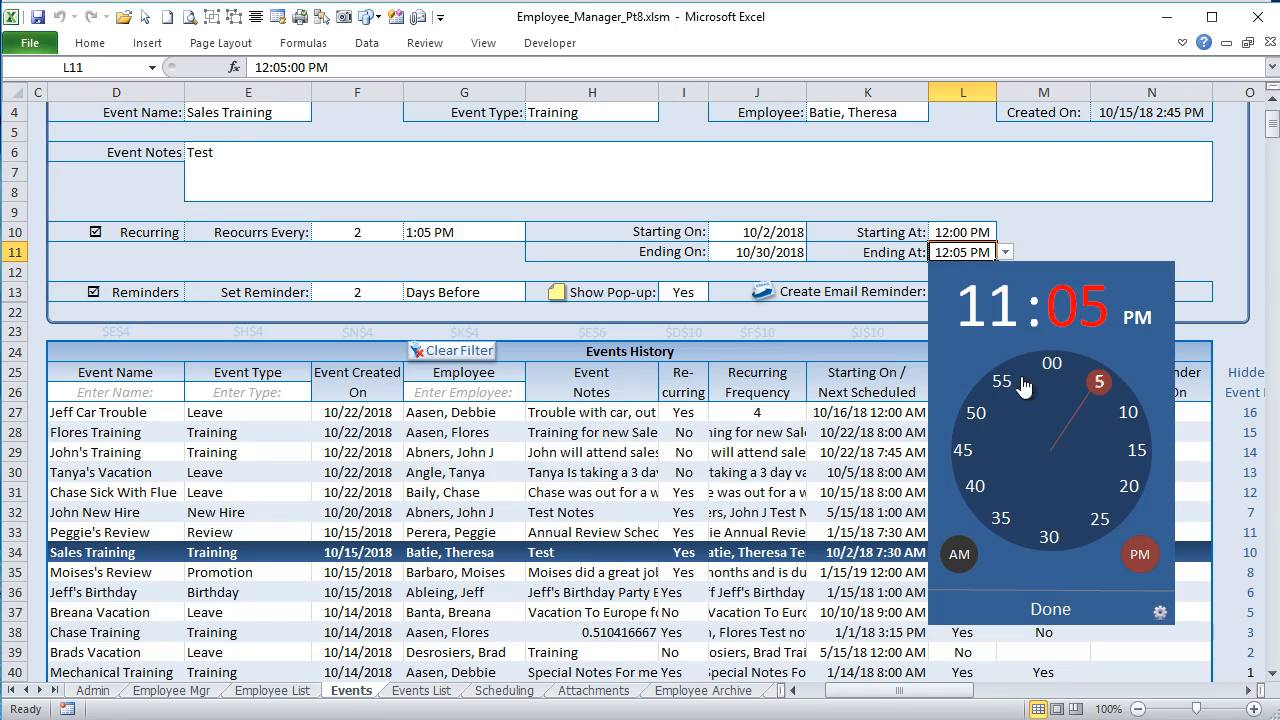
click(1128, 412)
click(1056, 611)
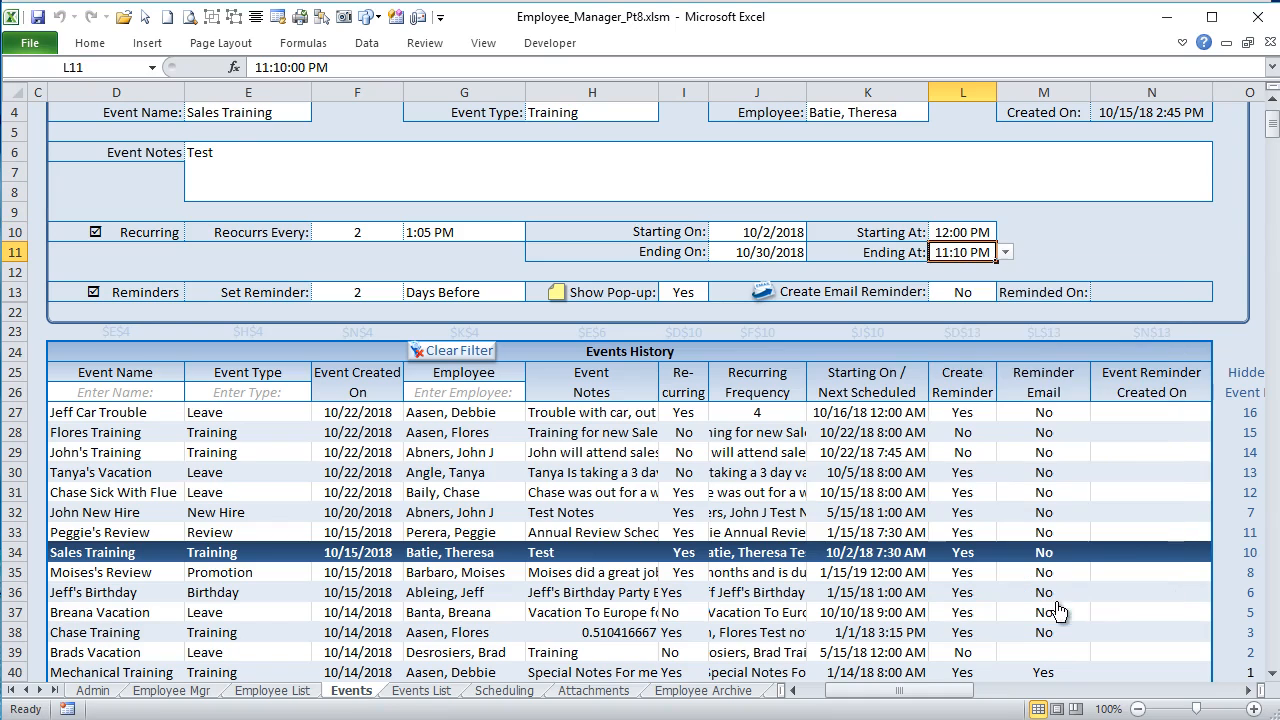
Step: Set the Sales Training event's starting date to 10/3/2018
click(778, 232)
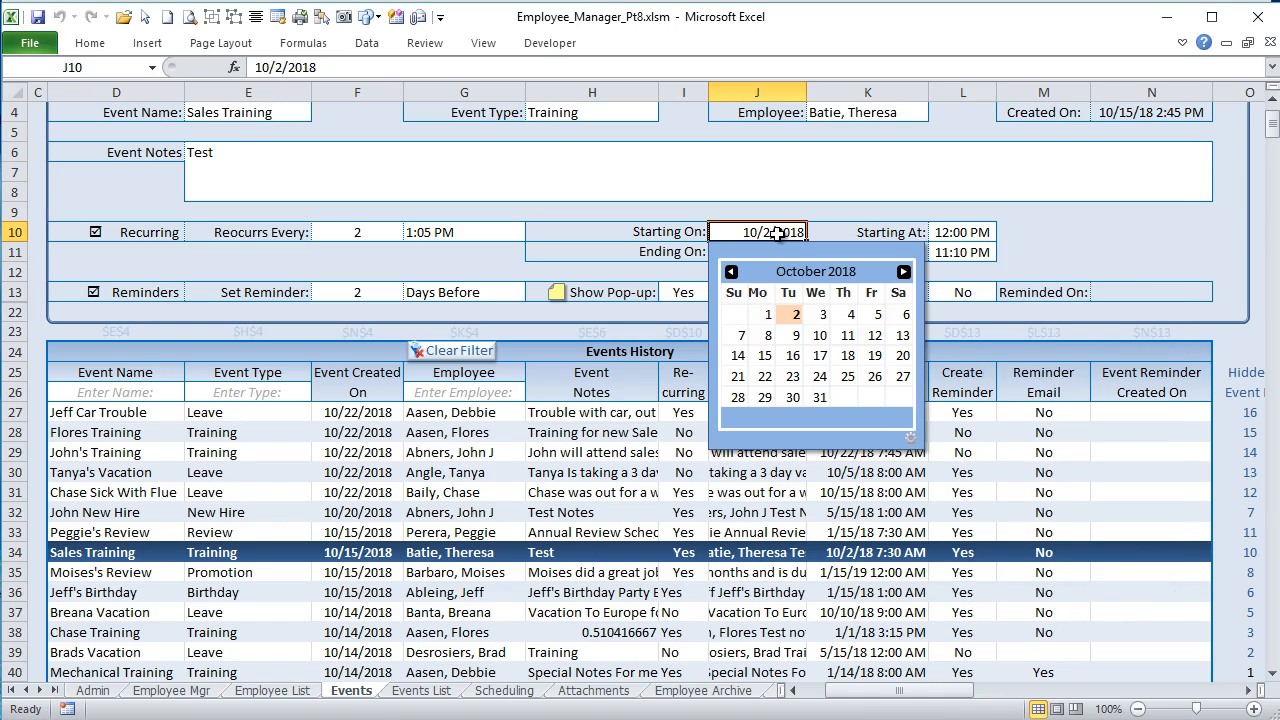
click(823, 314)
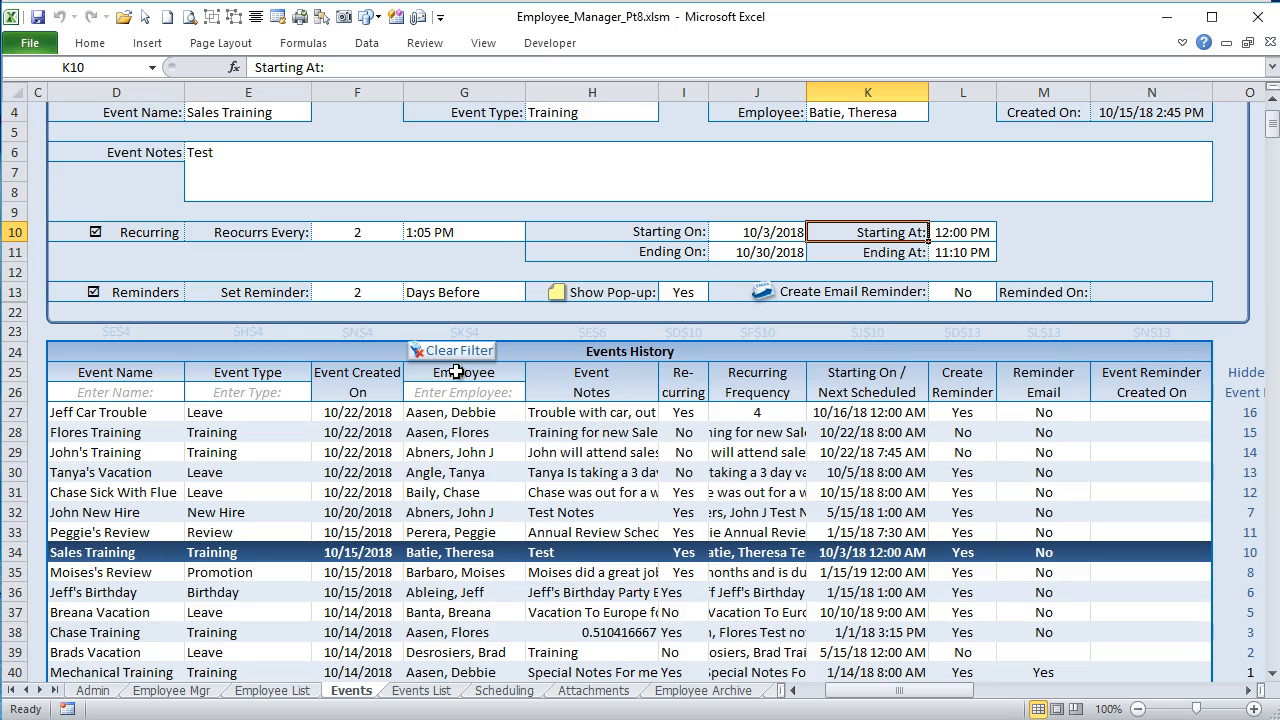
scroll(424, 396, up, 1)
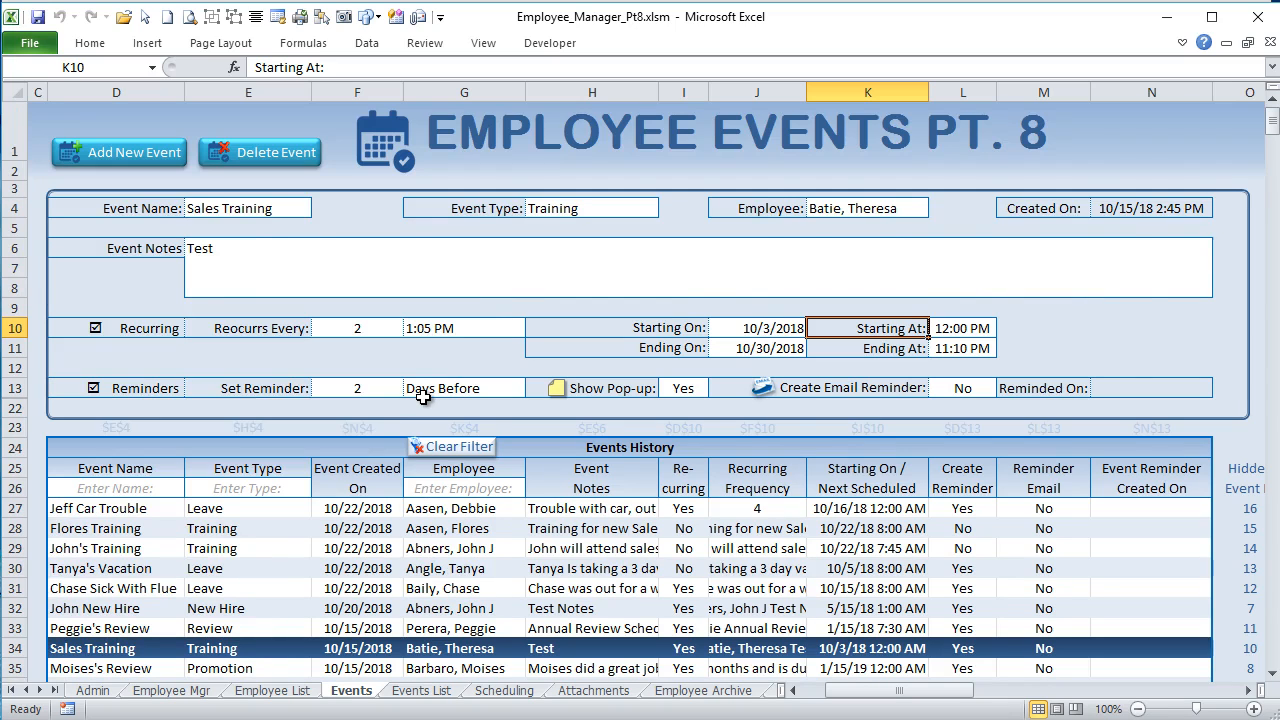
scroll(424, 396, down, 1)
scroll(424, 396, up, 1)
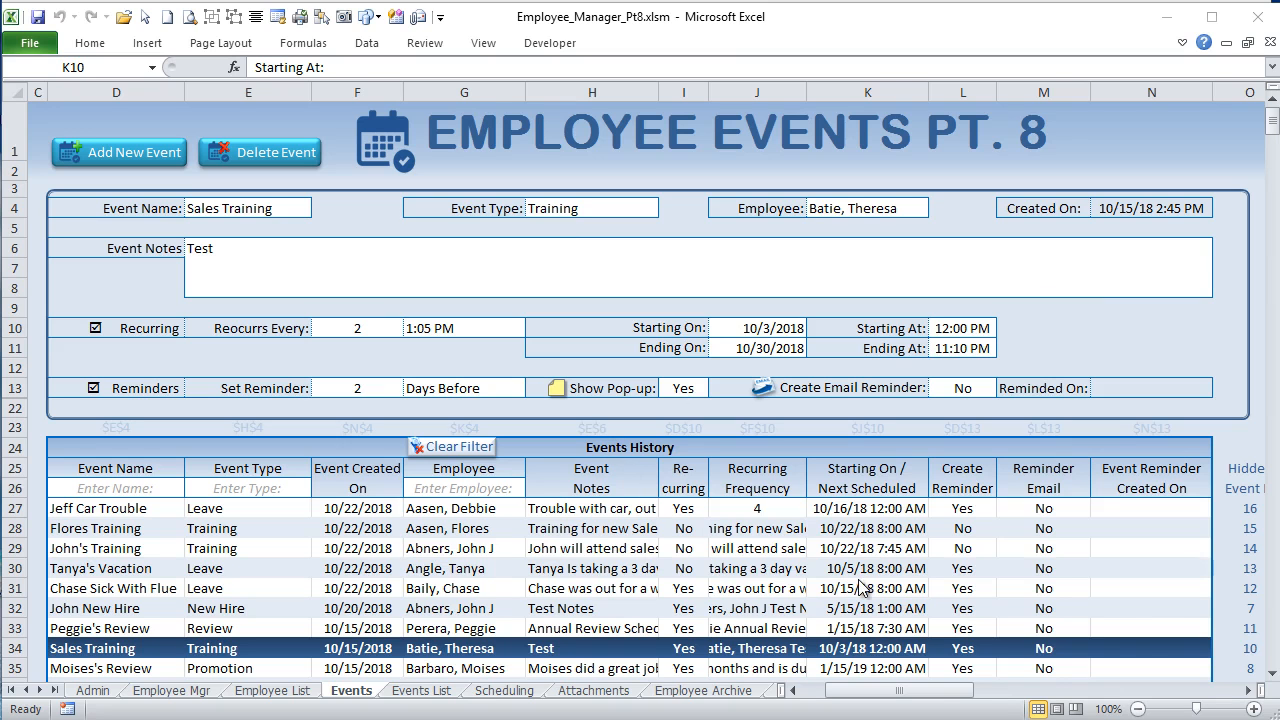
Step: On the Employee Mgr sheet, set the displayed employee's hire date to 10/2/2018
drag(918, 690, 970, 700)
click(157, 692)
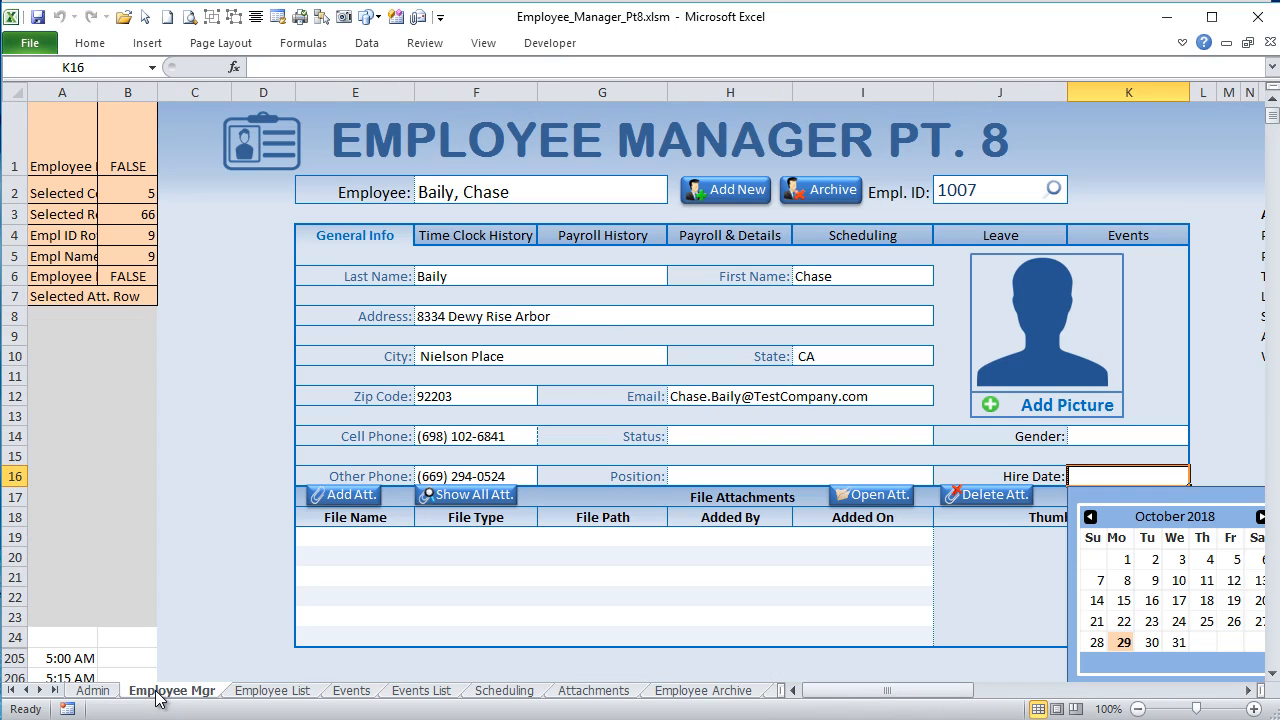
drag(835, 694, 860, 697)
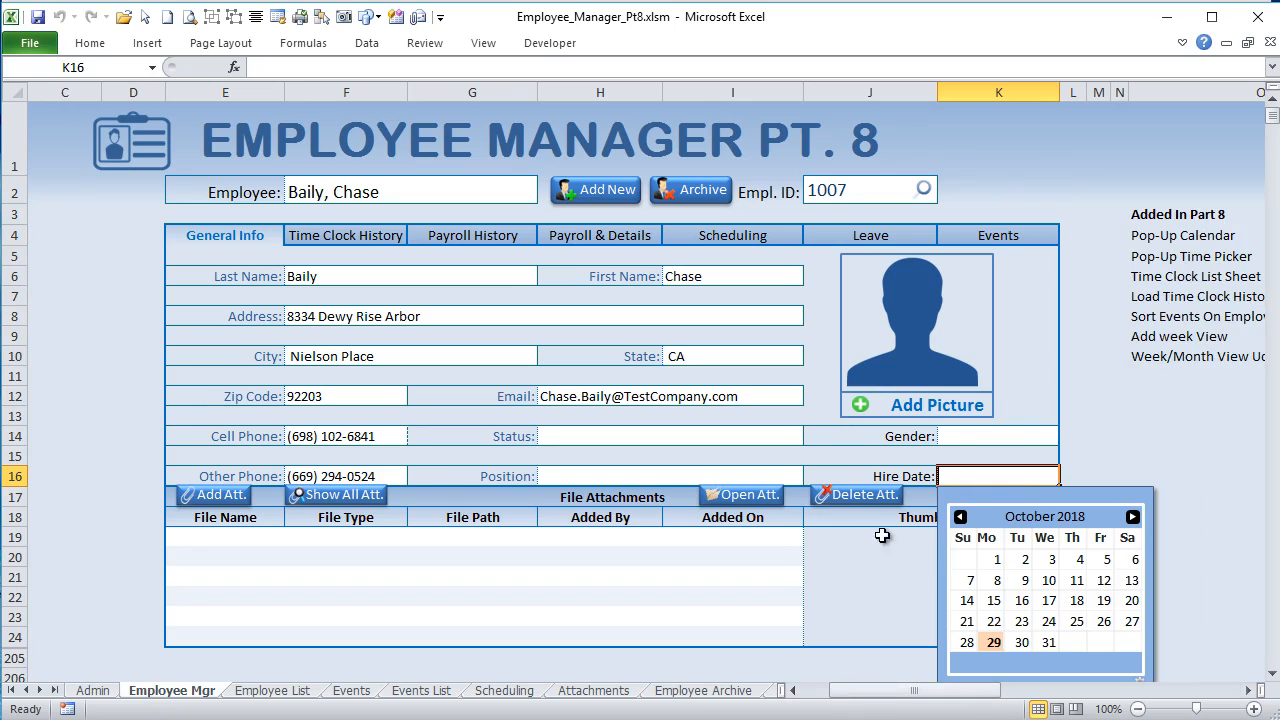
click(876, 536)
click(984, 477)
click(1025, 560)
Step: Go through the Pop-Up Calendar, Pop-Up Time Picker and Time Clock List Sheet entries of the Added In Part 8 list
drag(988, 697, 1013, 697)
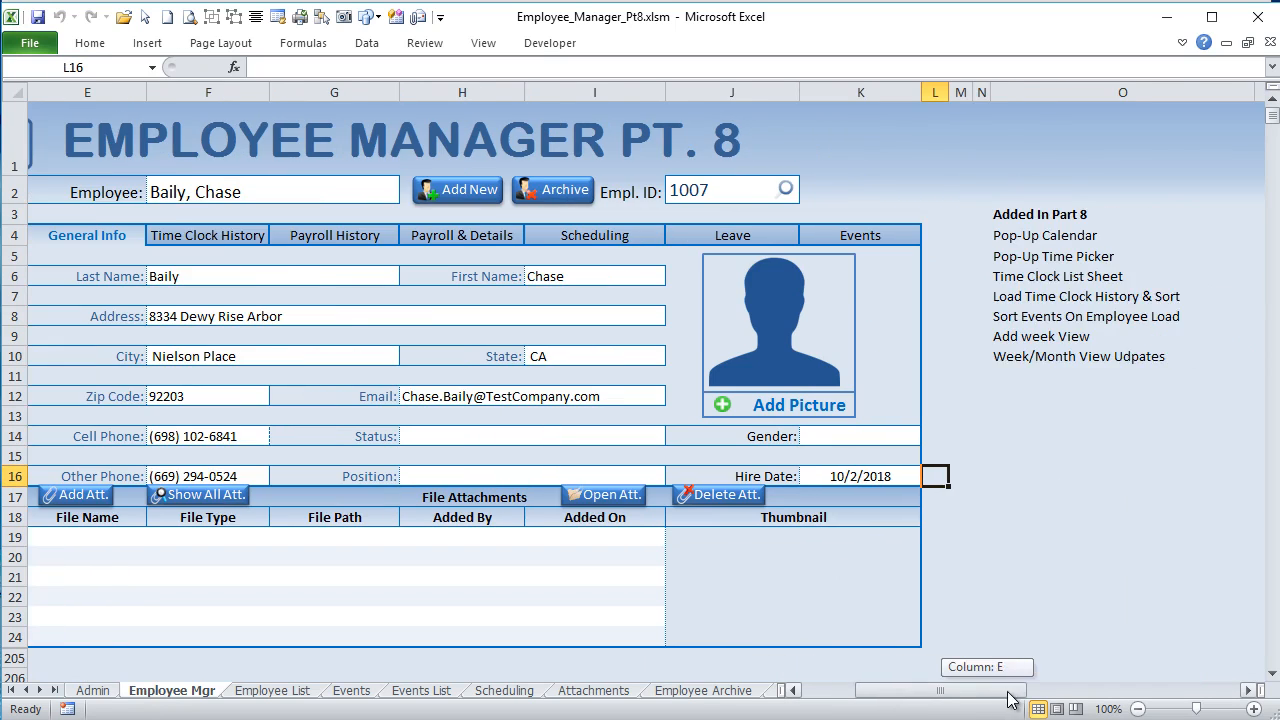
click(1018, 256)
click(1018, 234)
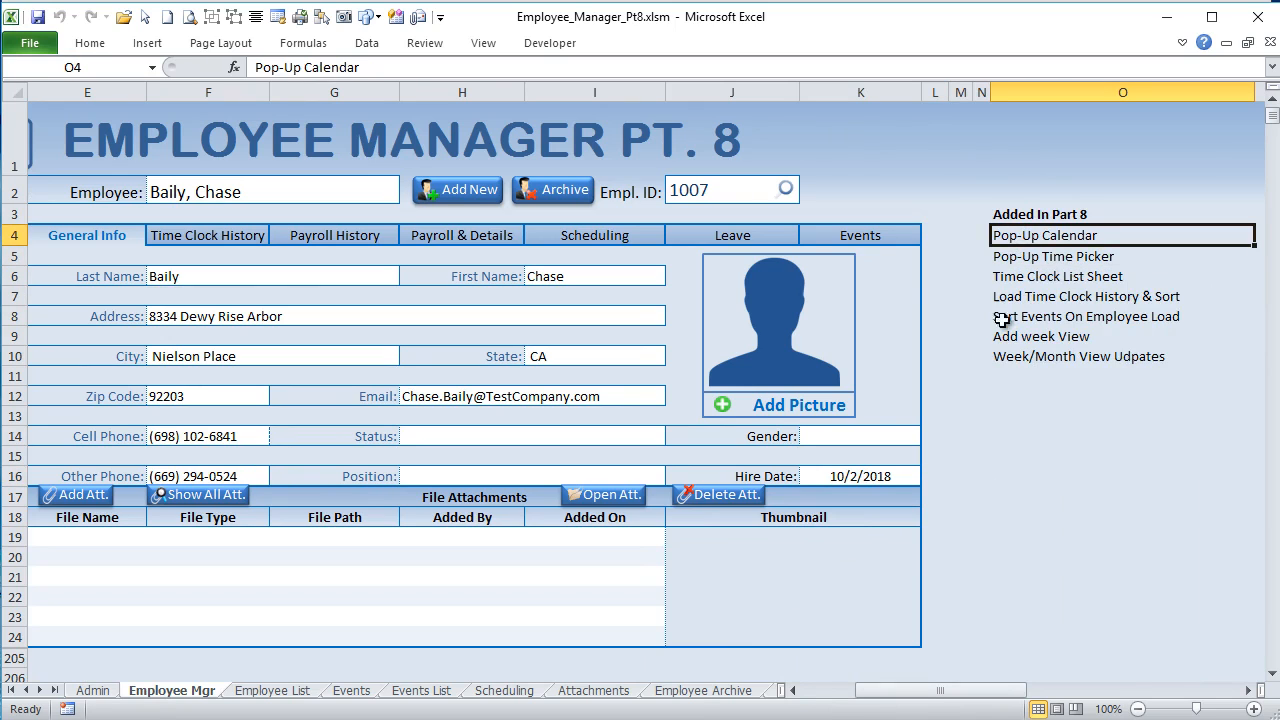
click(999, 262)
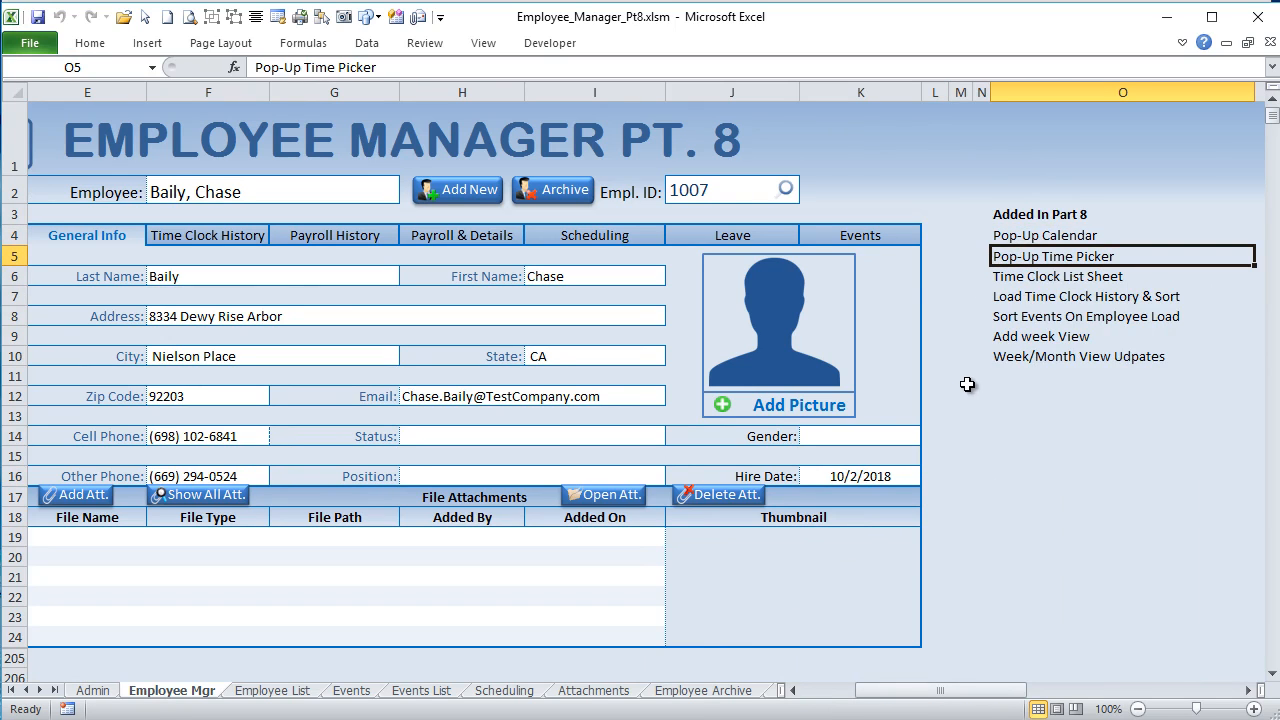
click(1034, 276)
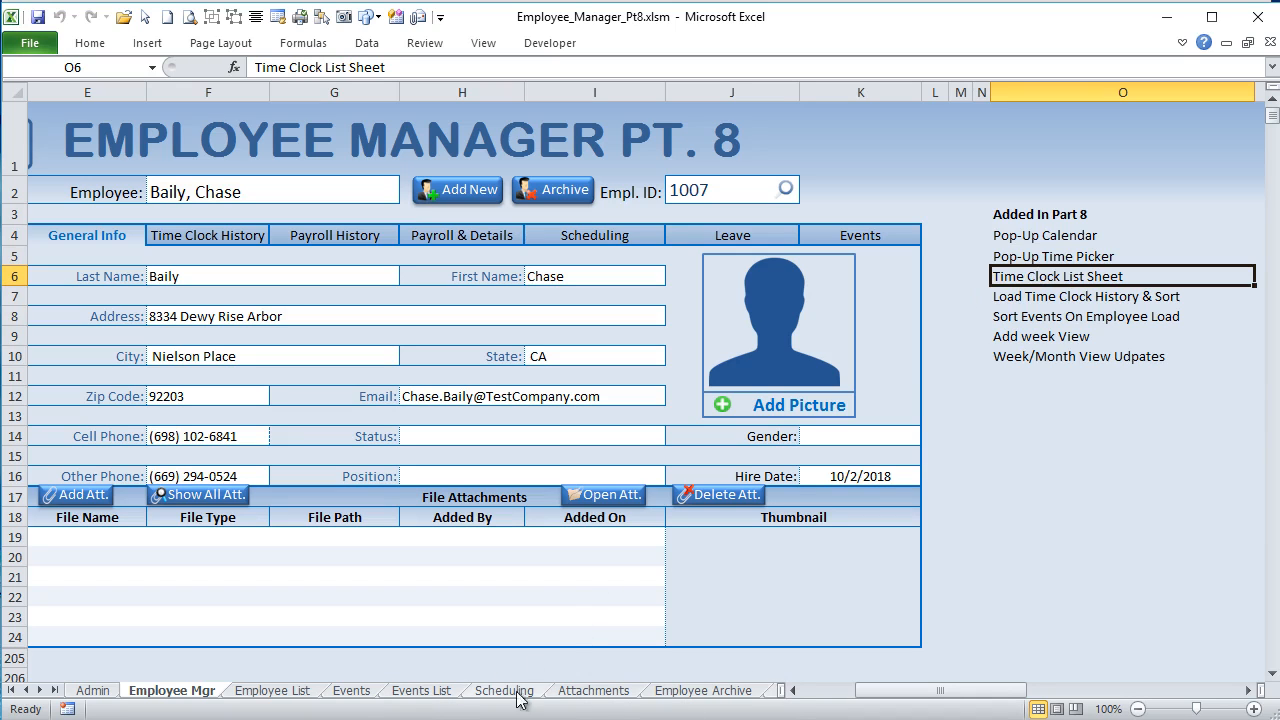
Step: Open the Time Clock List sheet and highlight its time clock records in A5:I7
drag(782, 691, 967, 692)
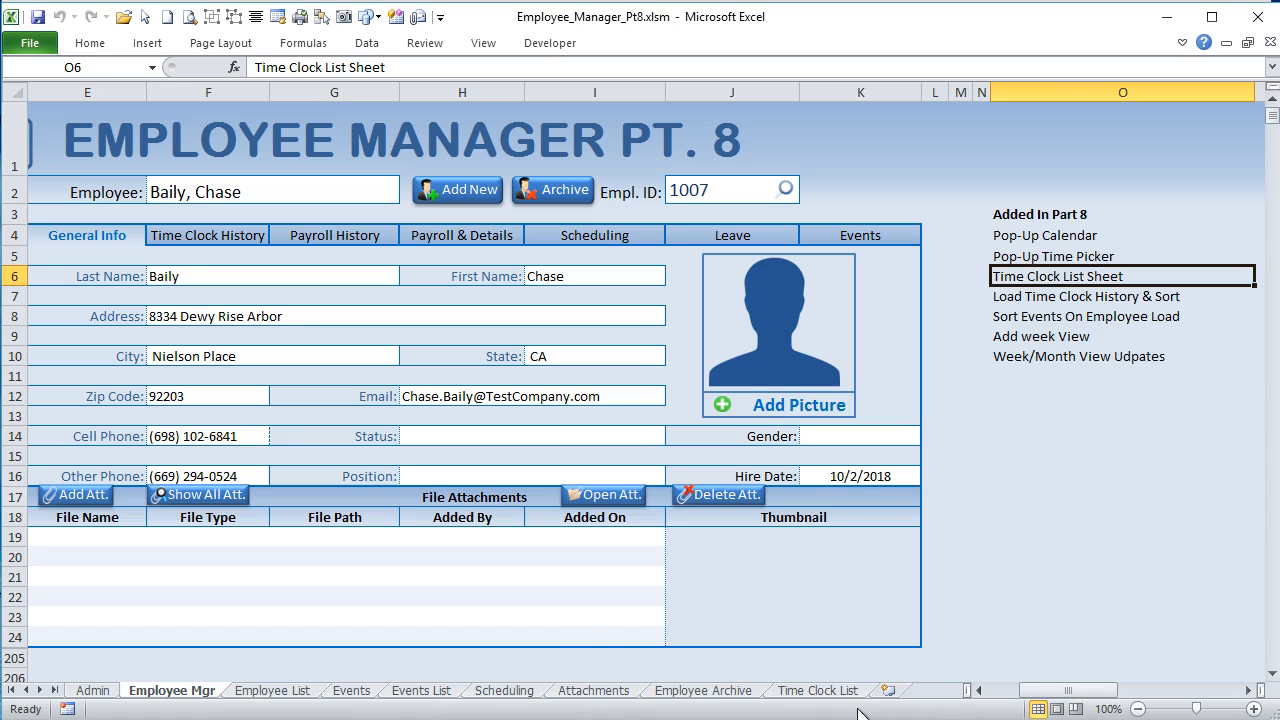
click(846, 695)
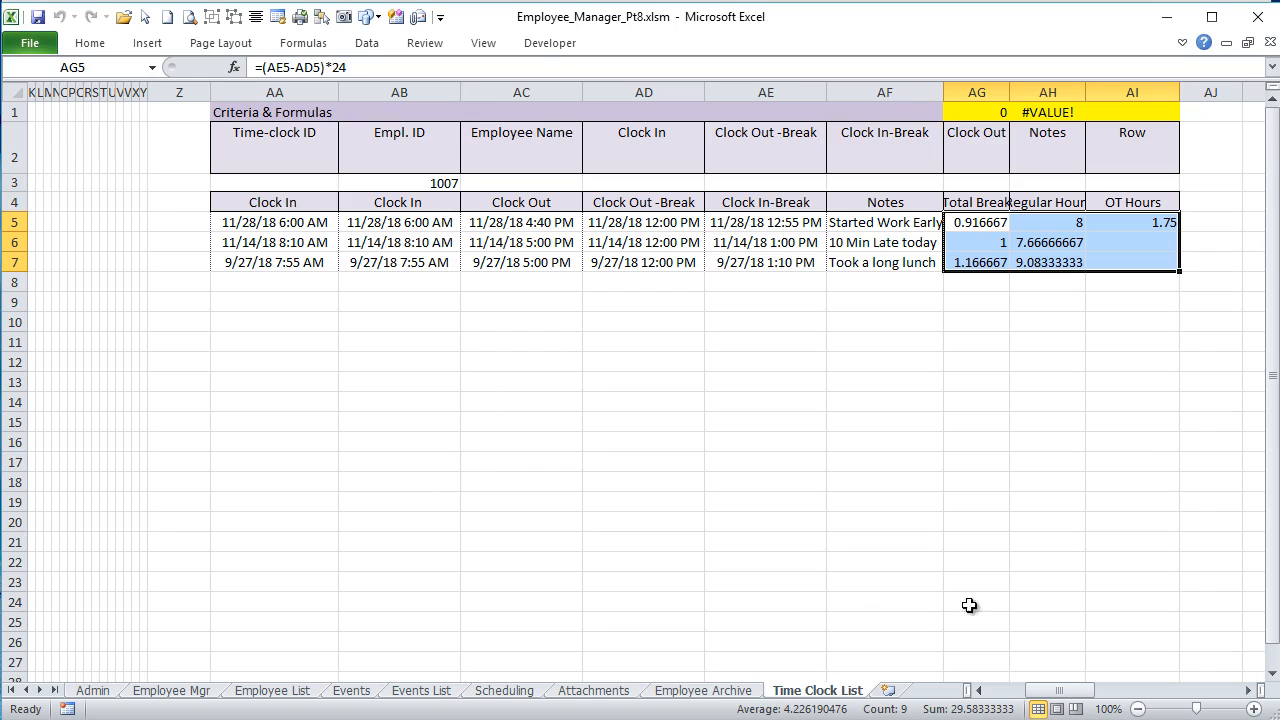
drag(1058, 697, 1020, 693)
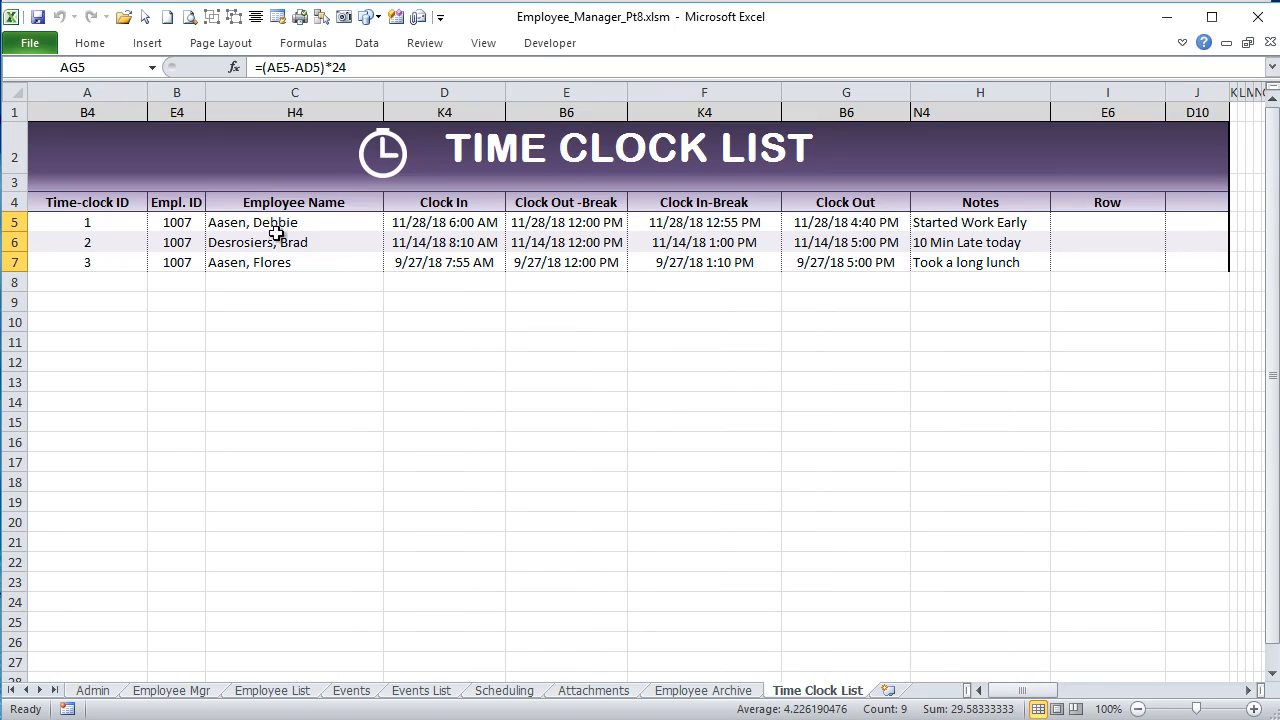
click(145, 222)
drag(148, 222, 1054, 266)
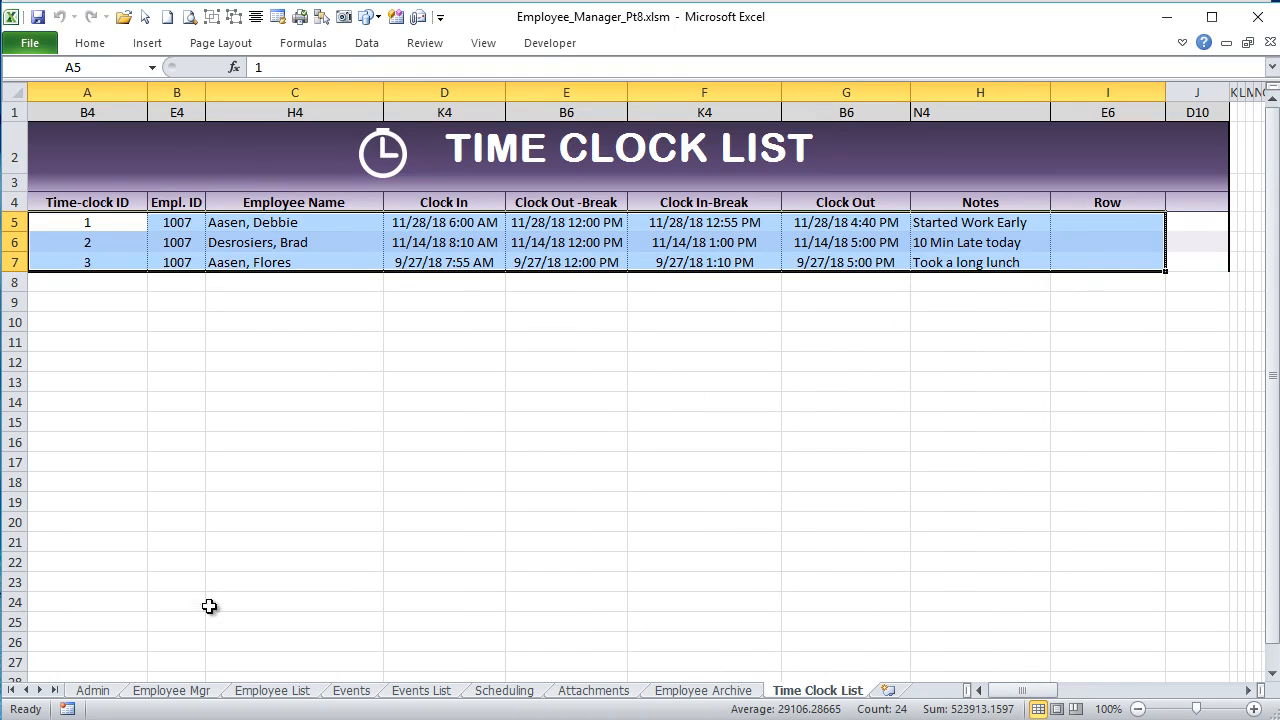
Step: View the employee's Time Clock History on the Employee Mgr sheet and return to General Info
click(197, 692)
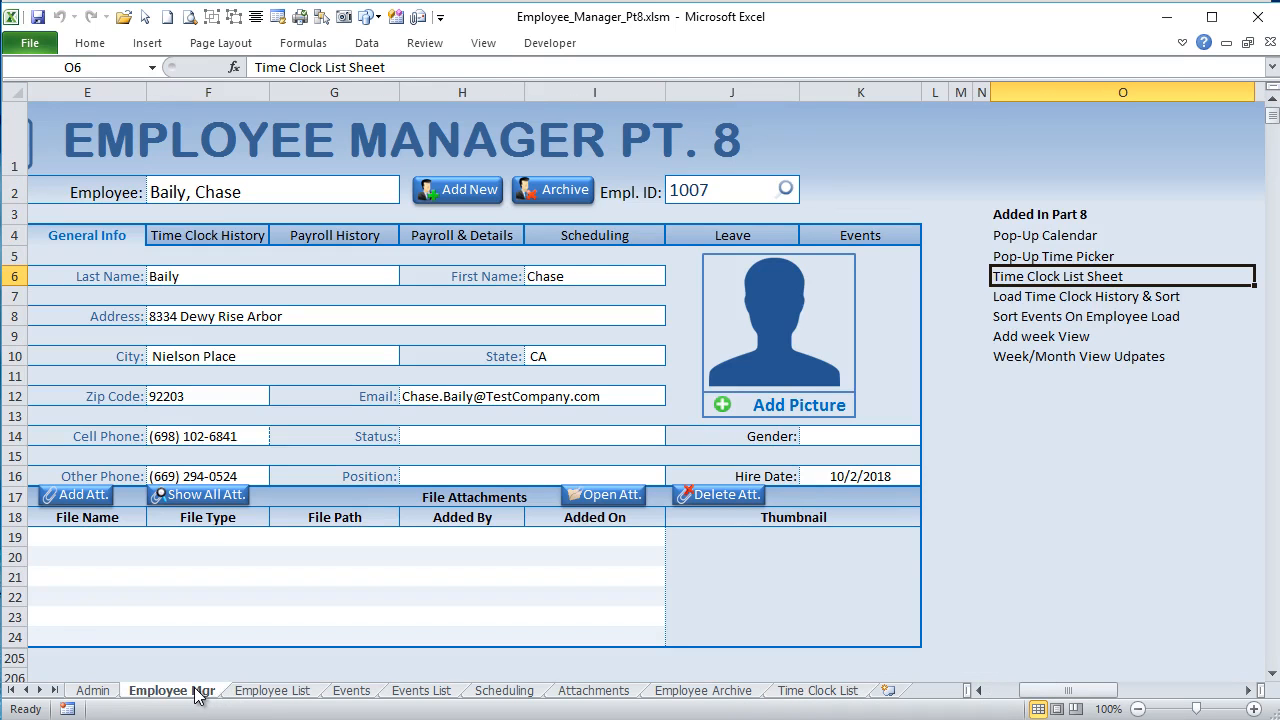
click(189, 235)
mouse_move(1034, 694)
mouse_down()
mouse_move(1010, 690)
mouse_move(1035, 691)
mouse_up()
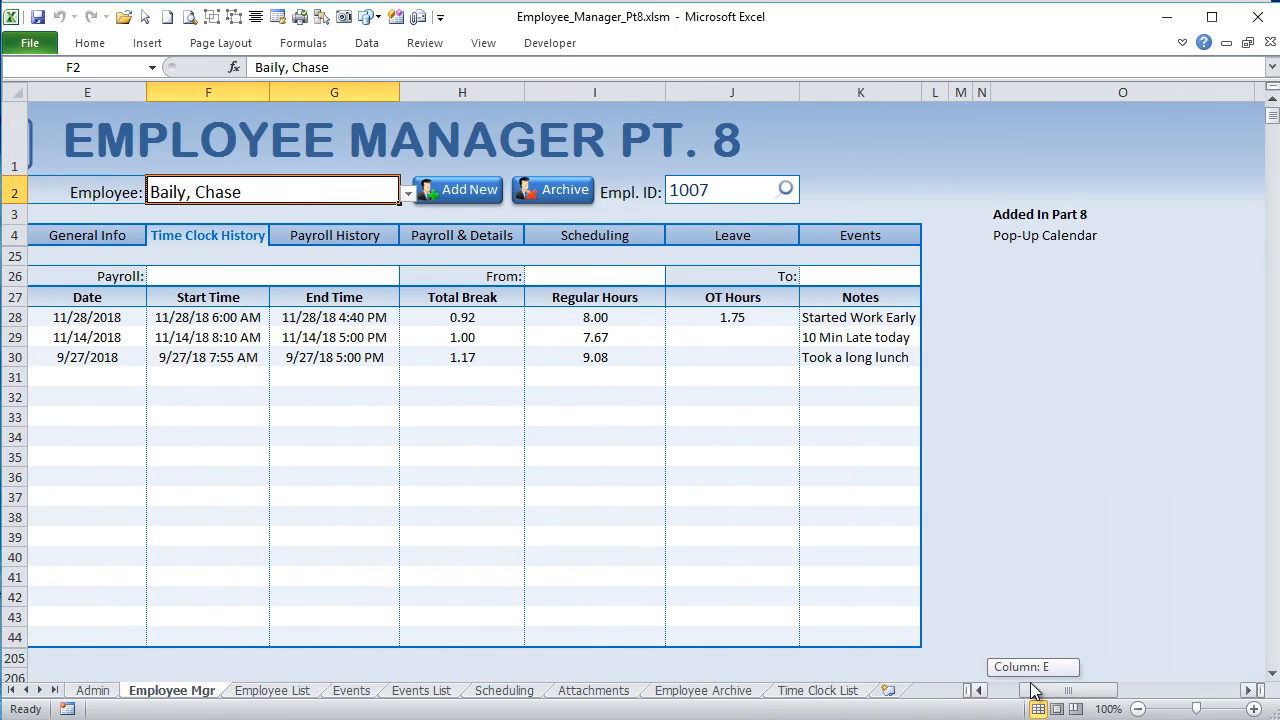
click(64, 235)
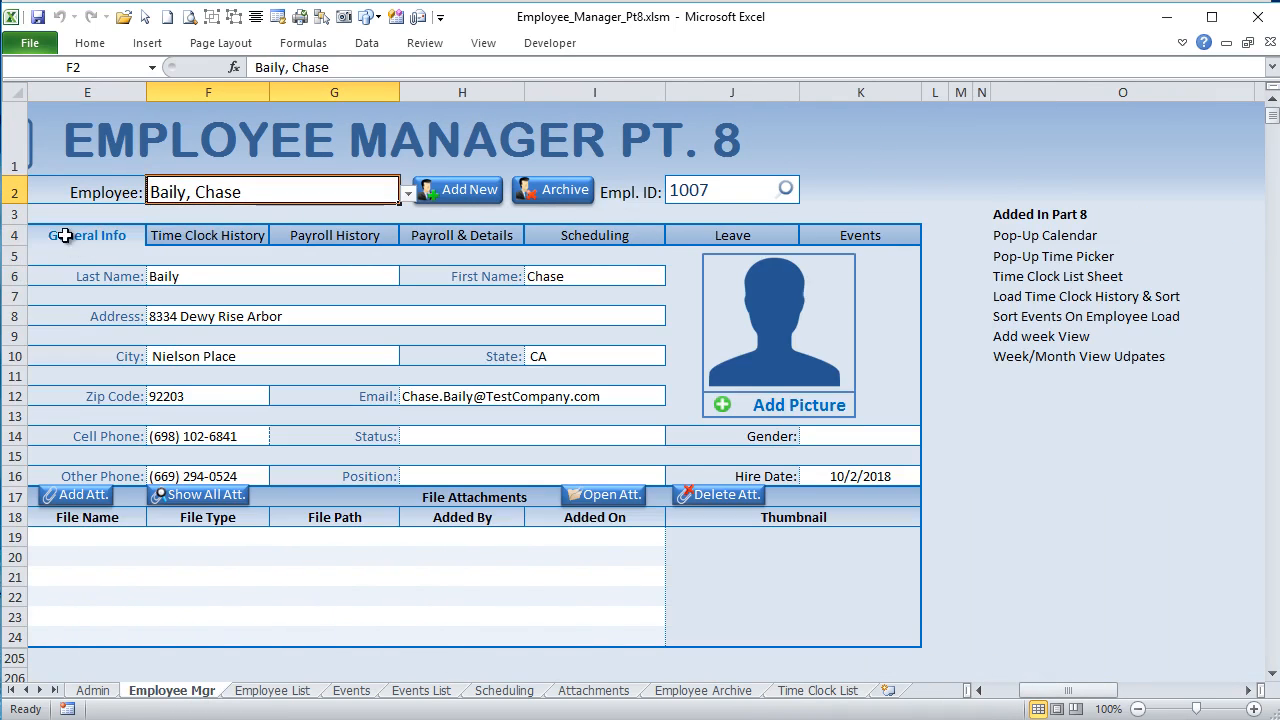
Step: Highlight the Load Time Clock History & Sort entry, and view the employee's Events history before returning to General Info
click(995, 298)
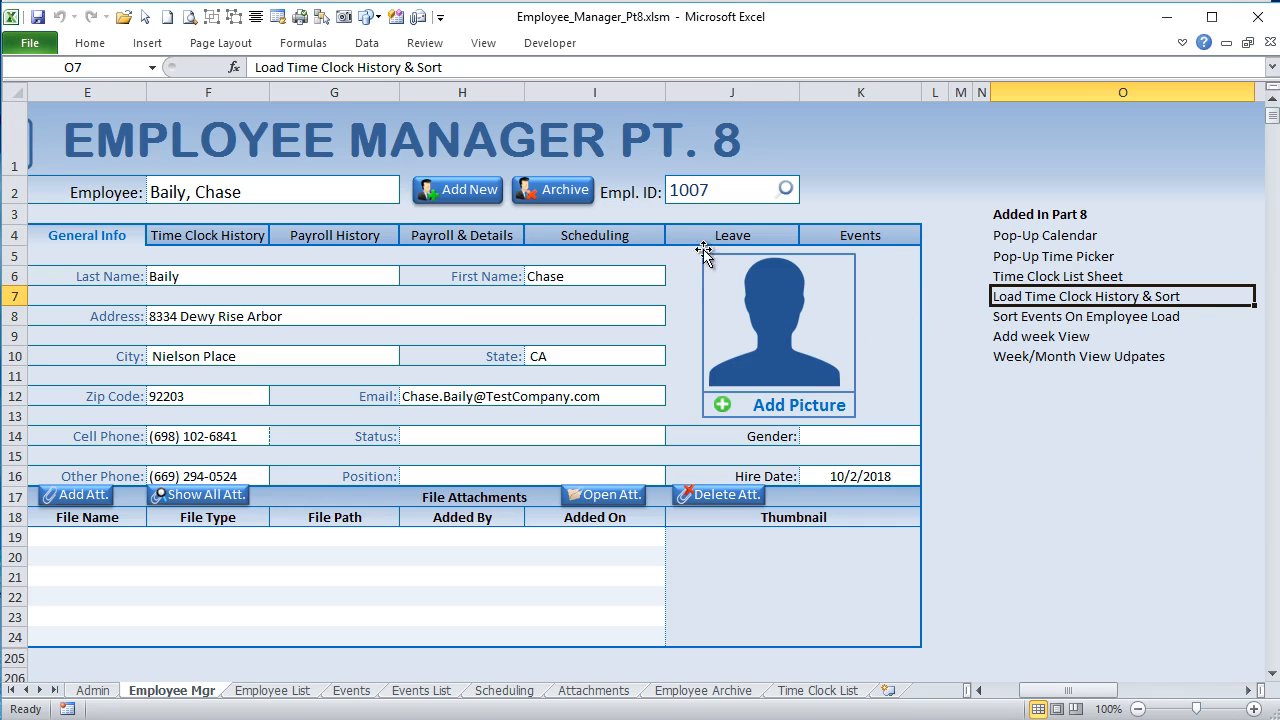
click(829, 235)
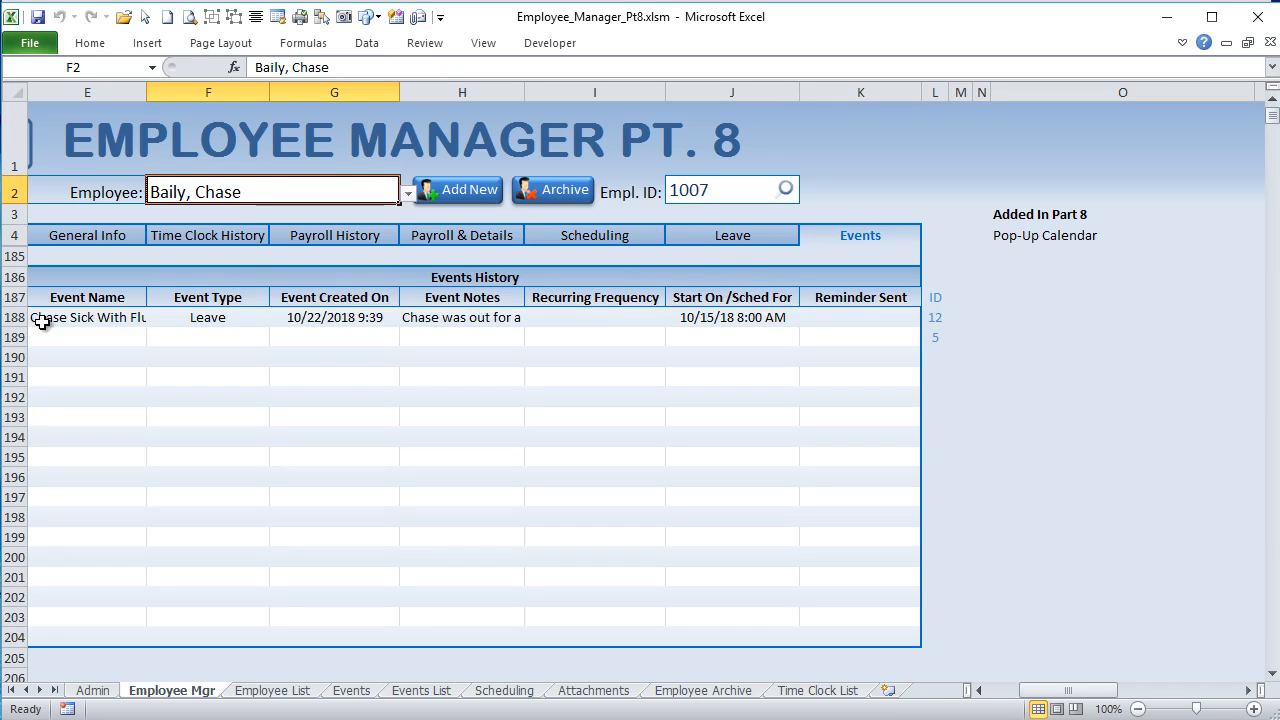
drag(223, 320, 231, 455)
click(104, 233)
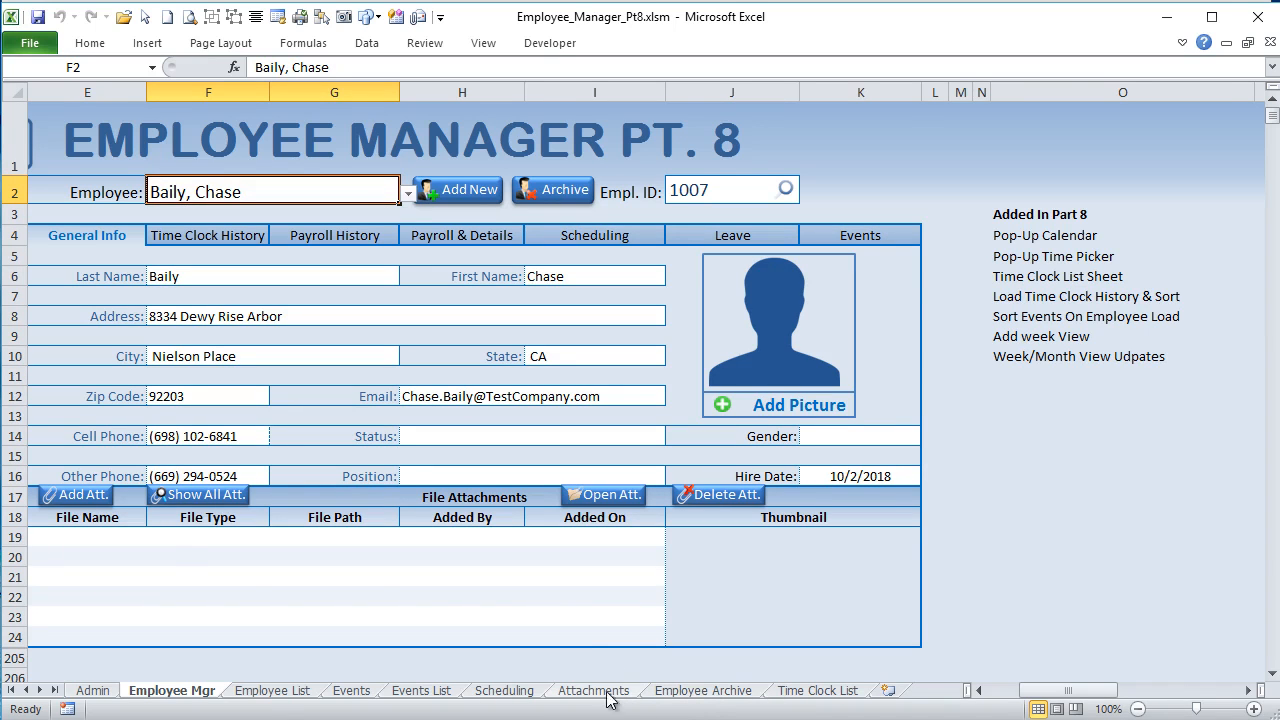
Step: On the Scheduling sheet's week view, inspect the Monday, October 08 leave entry in row 11 and Sales Training entry in row 17
click(545, 697)
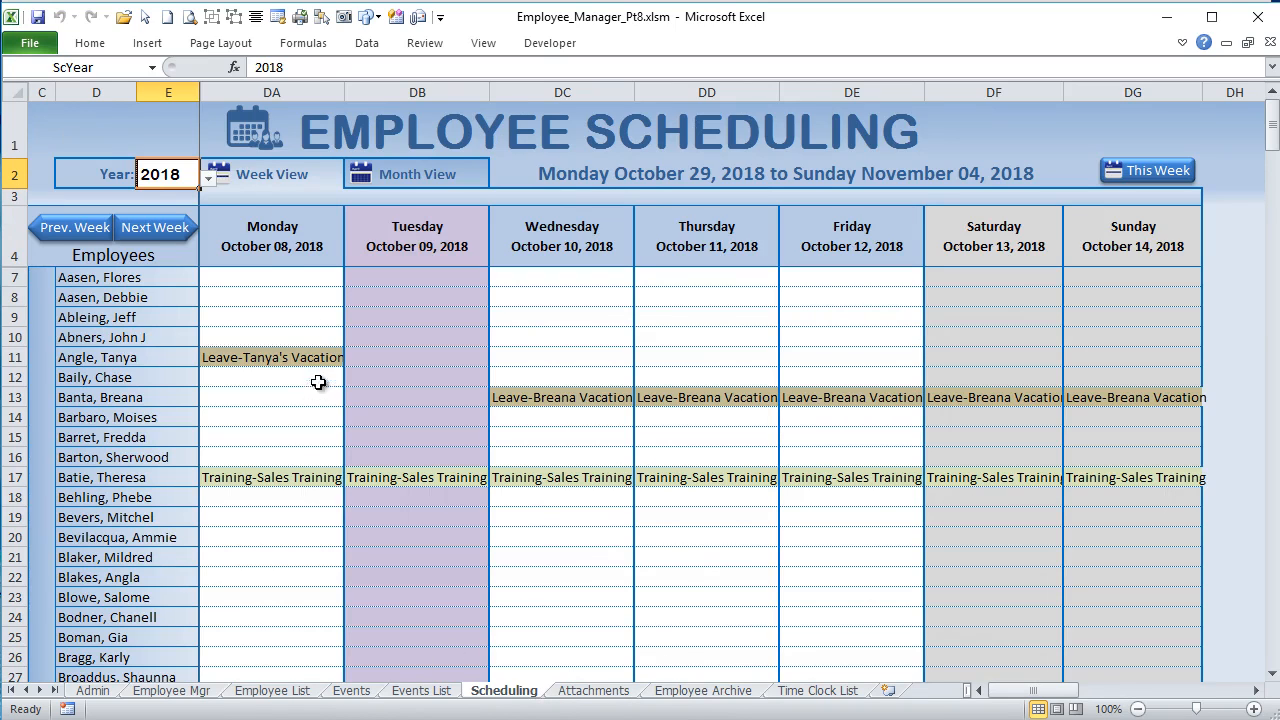
click(216, 365)
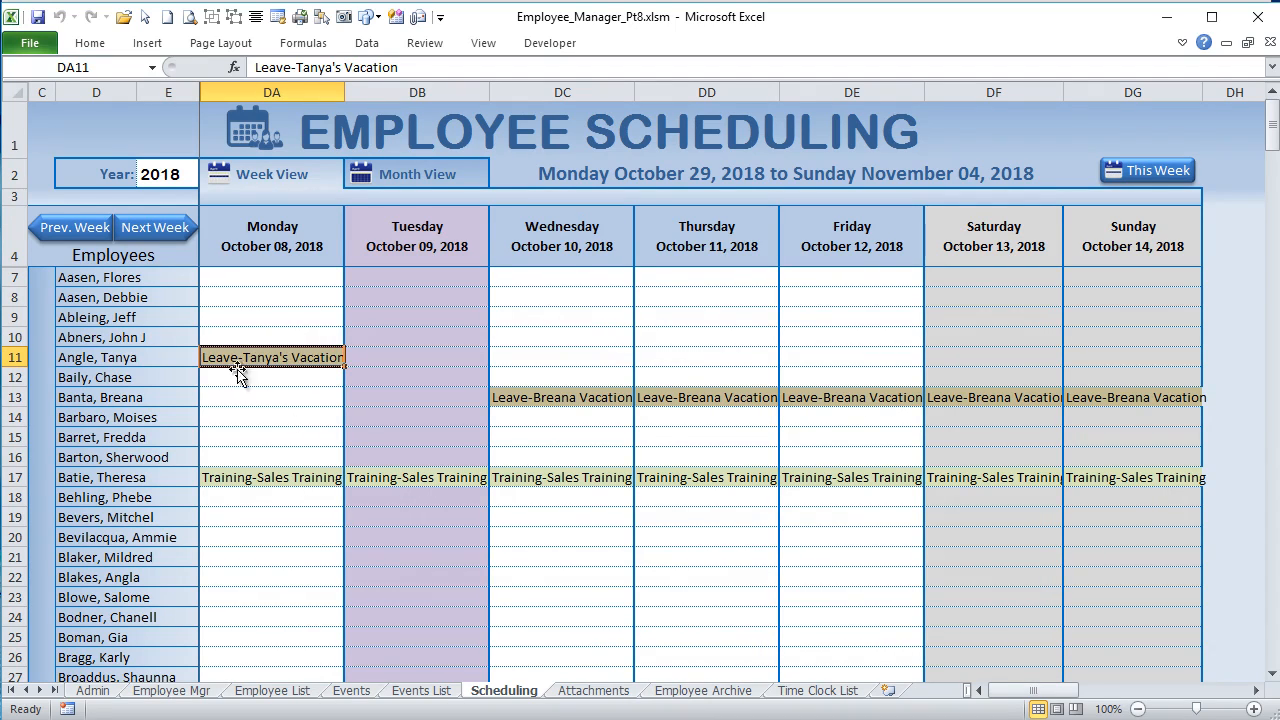
click(262, 479)
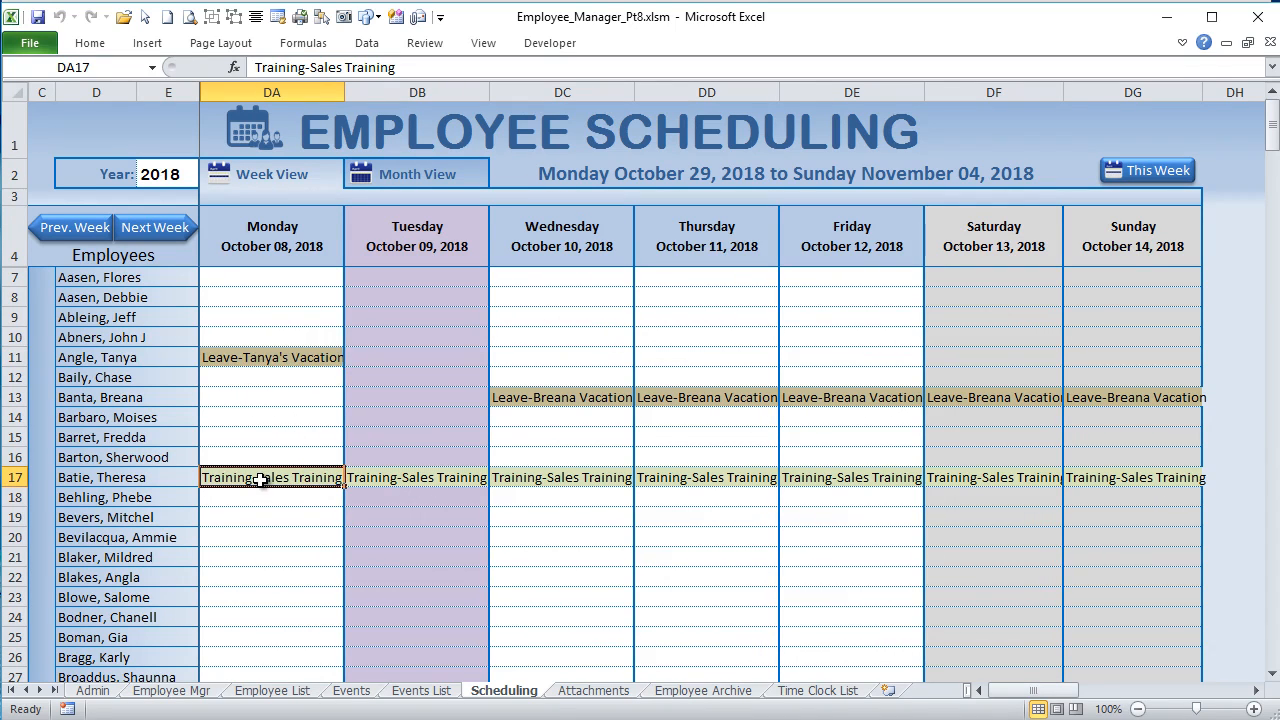
Step: Switch the schedule to month view and inspect the first day of the leave entry in row 11
click(470, 168)
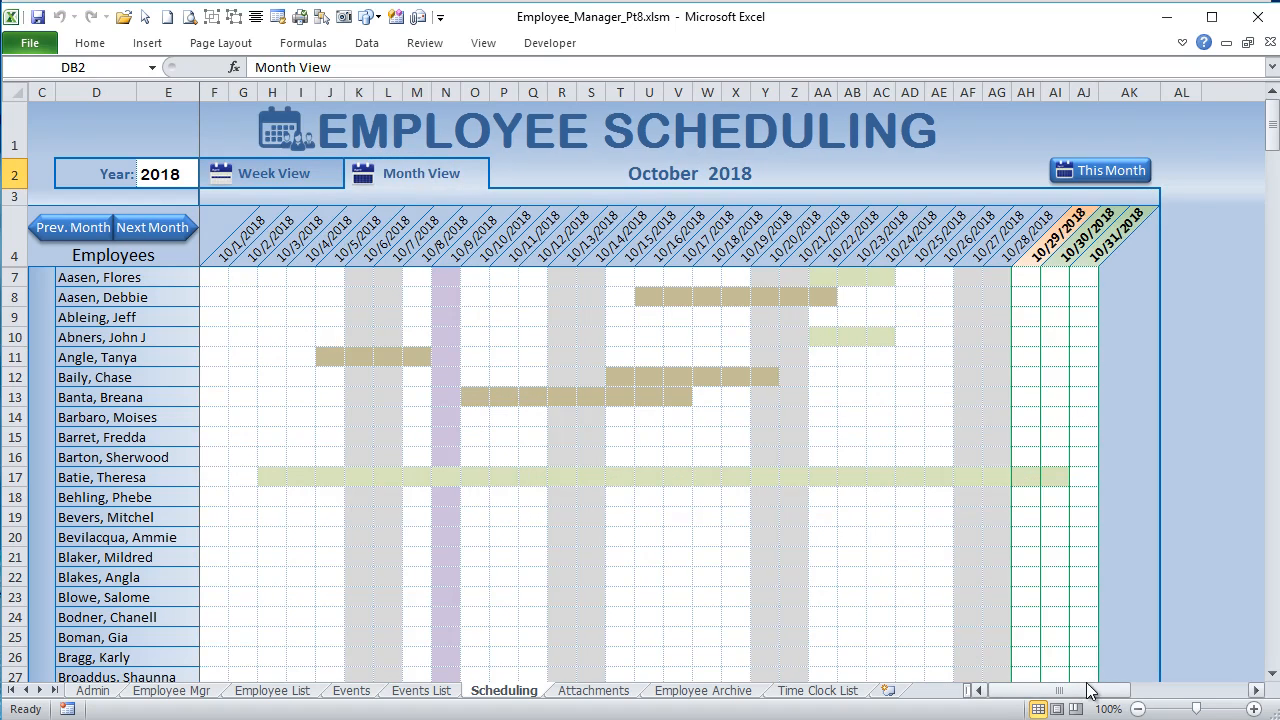
scroll(568, 531, down, 6)
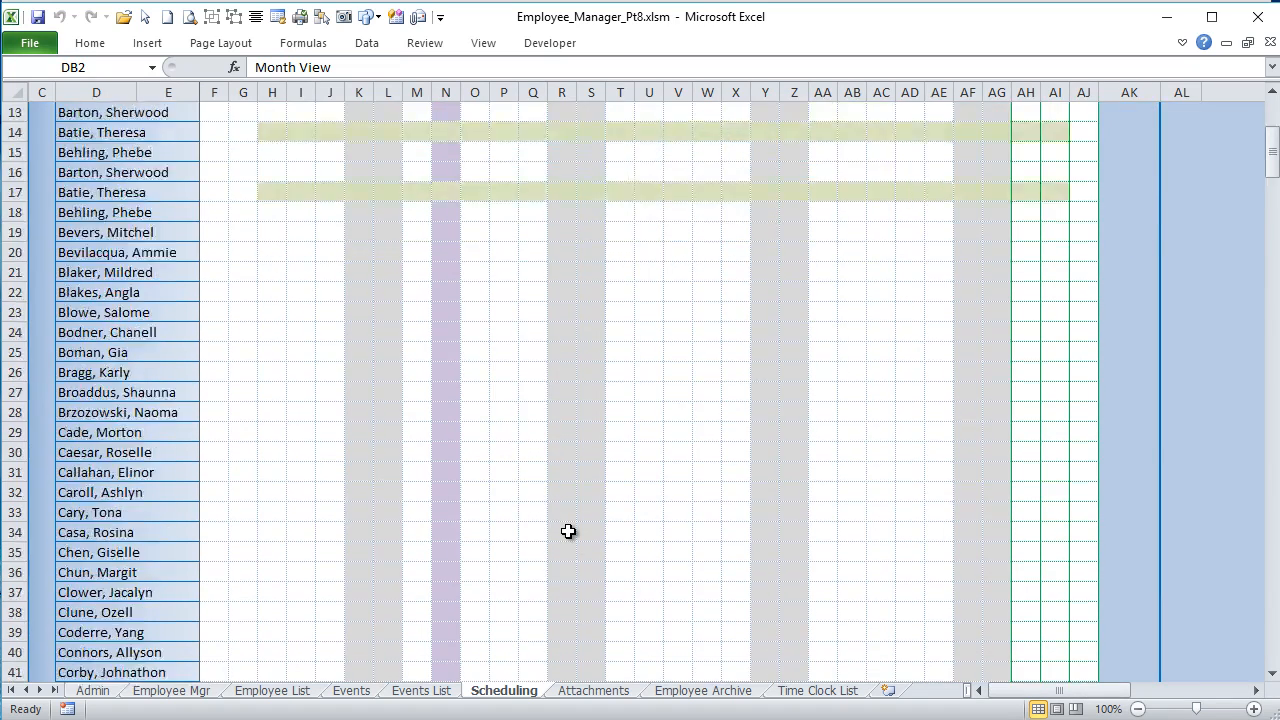
scroll(568, 531, up, 6)
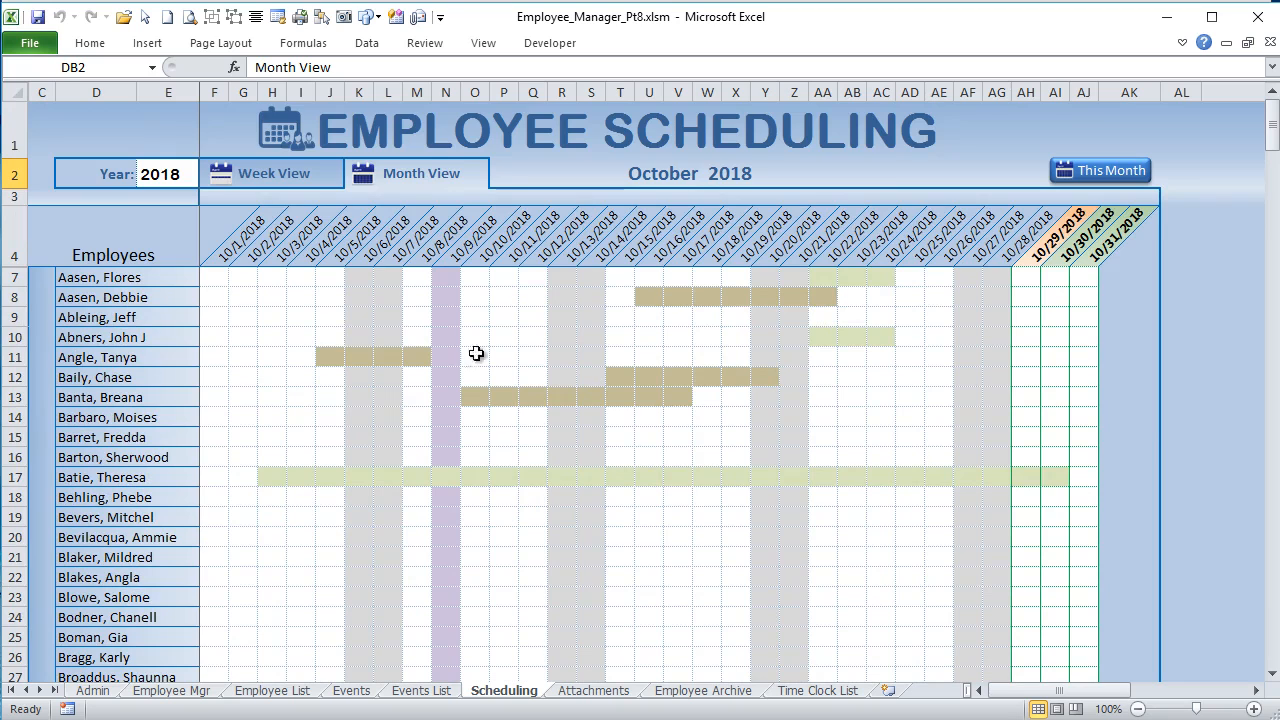
click(330, 352)
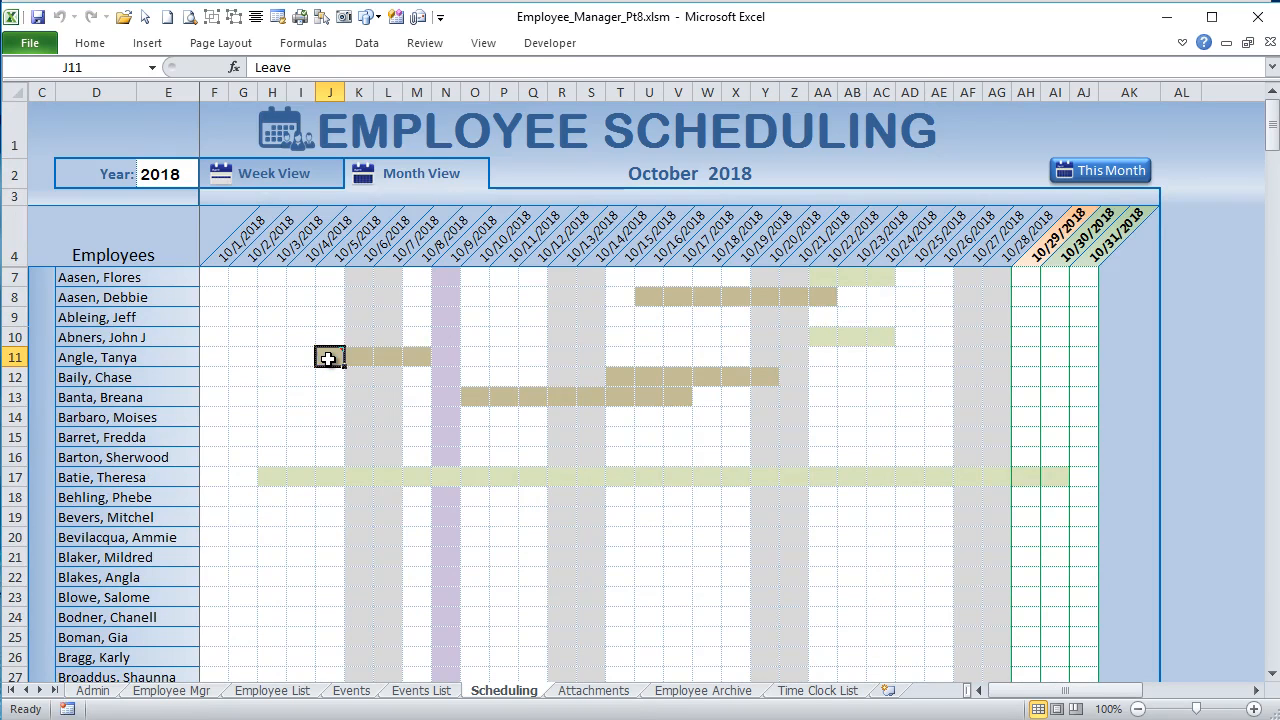
mouse_move(328, 358)
Step: Return to week view, inspect the vacation entry in row 11, and advance the schedule two weeks to the week starting October 22, 2018
click(298, 174)
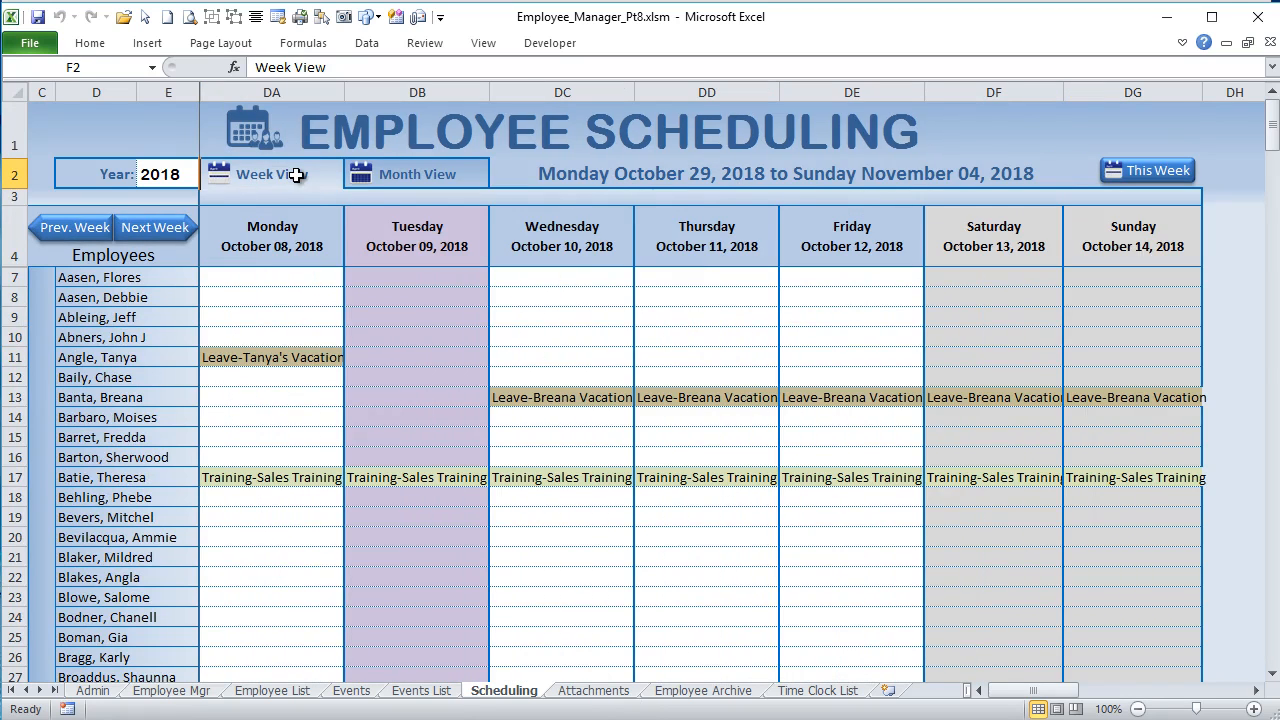
click(298, 352)
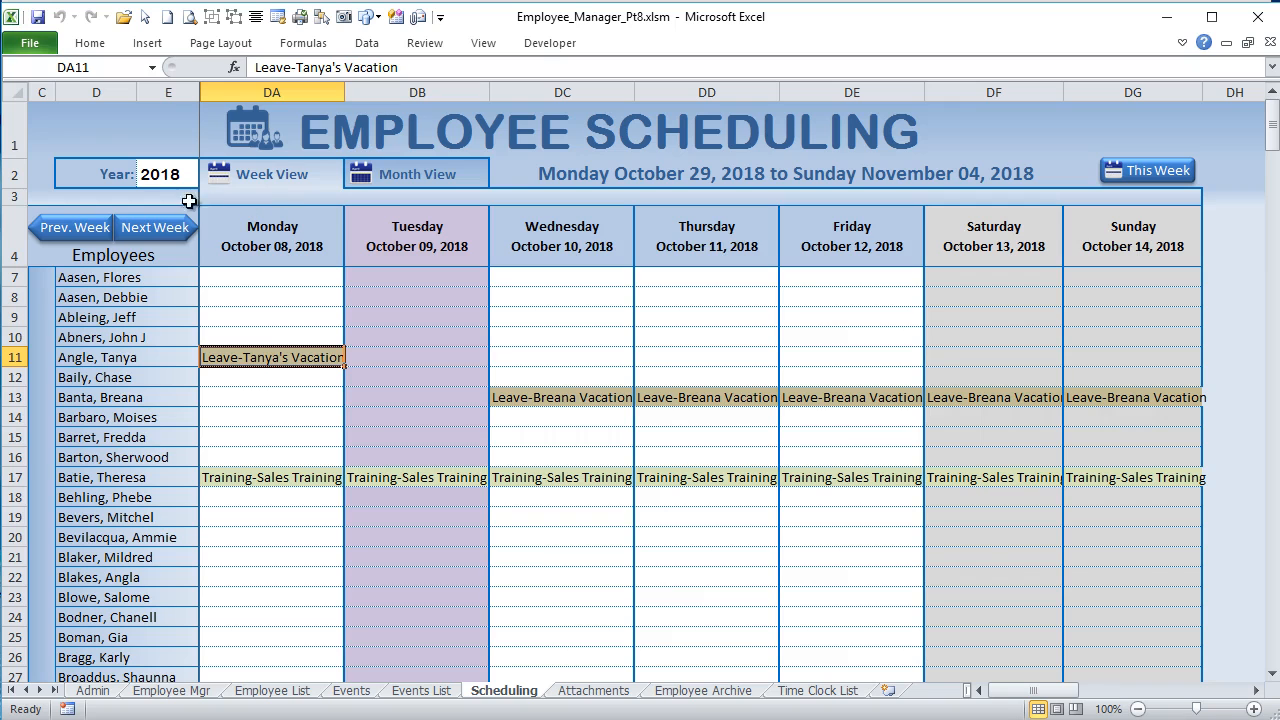
click(160, 229)
click(160, 229)
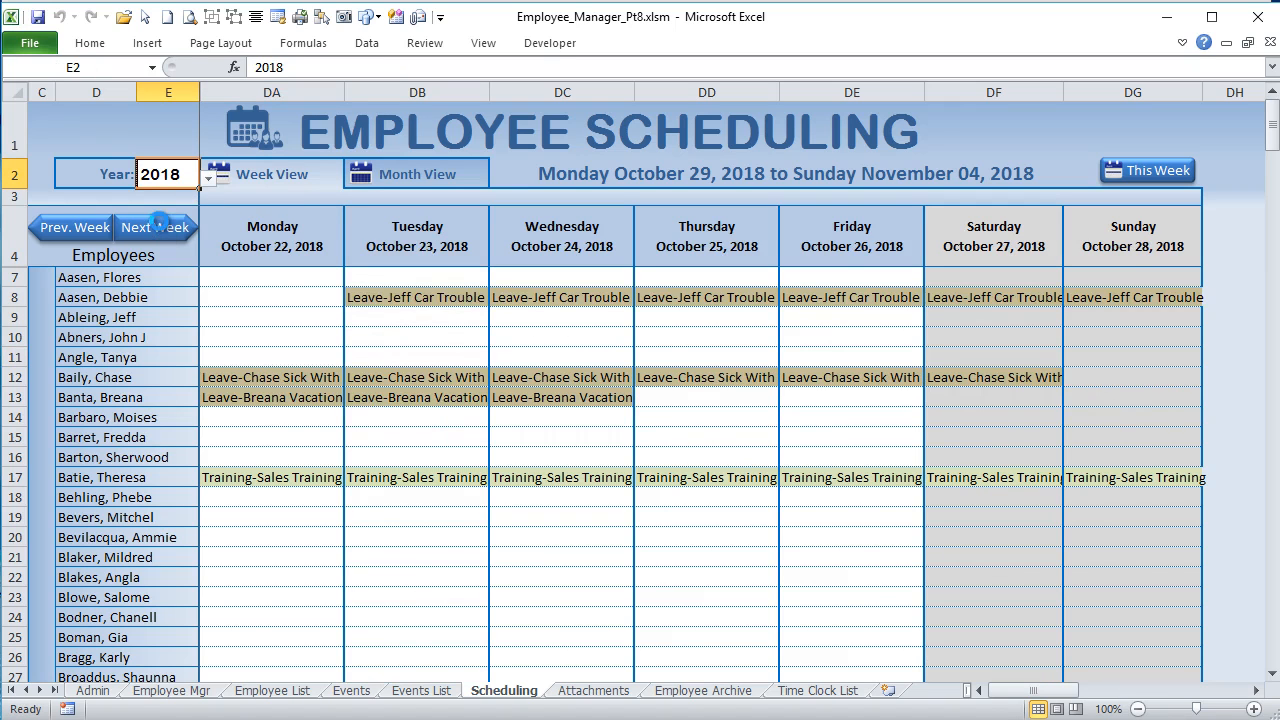
Step: Page the week view forward to the week starting November 05, 2018, and back to October 22, 2018
click(60, 228)
click(137, 227)
click(137, 227)
click(140, 227)
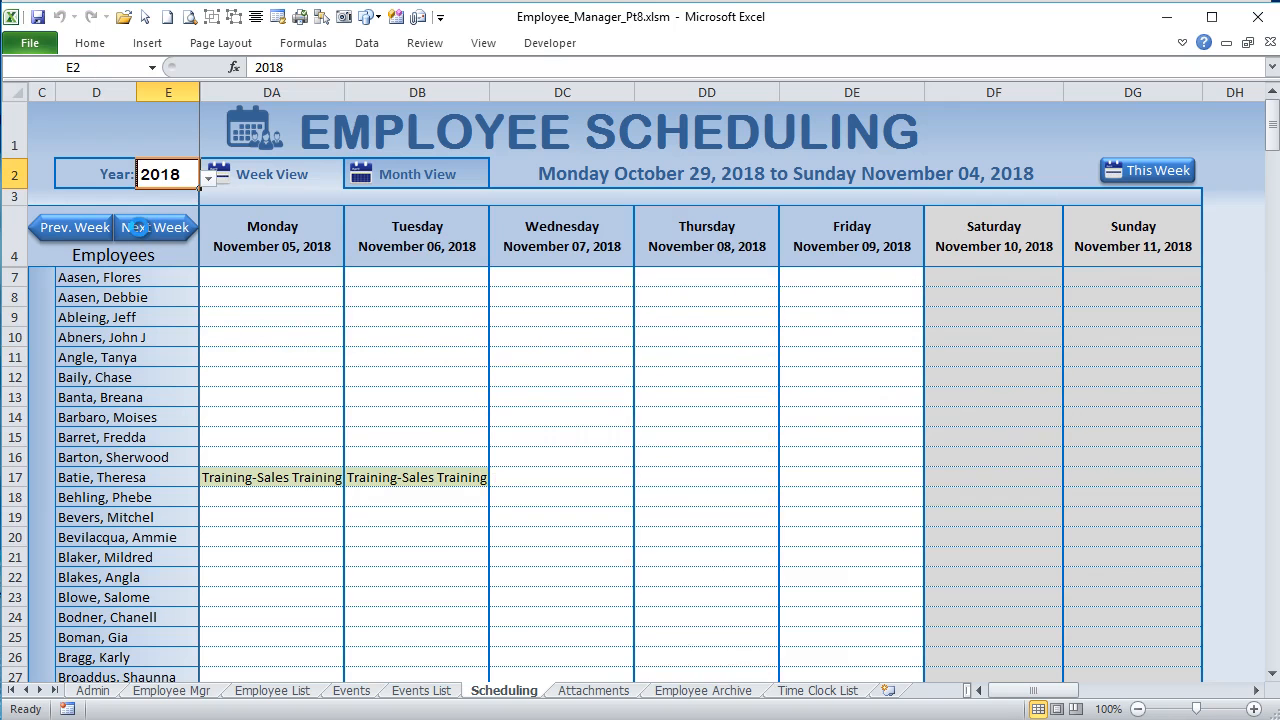
click(90, 230)
click(90, 230)
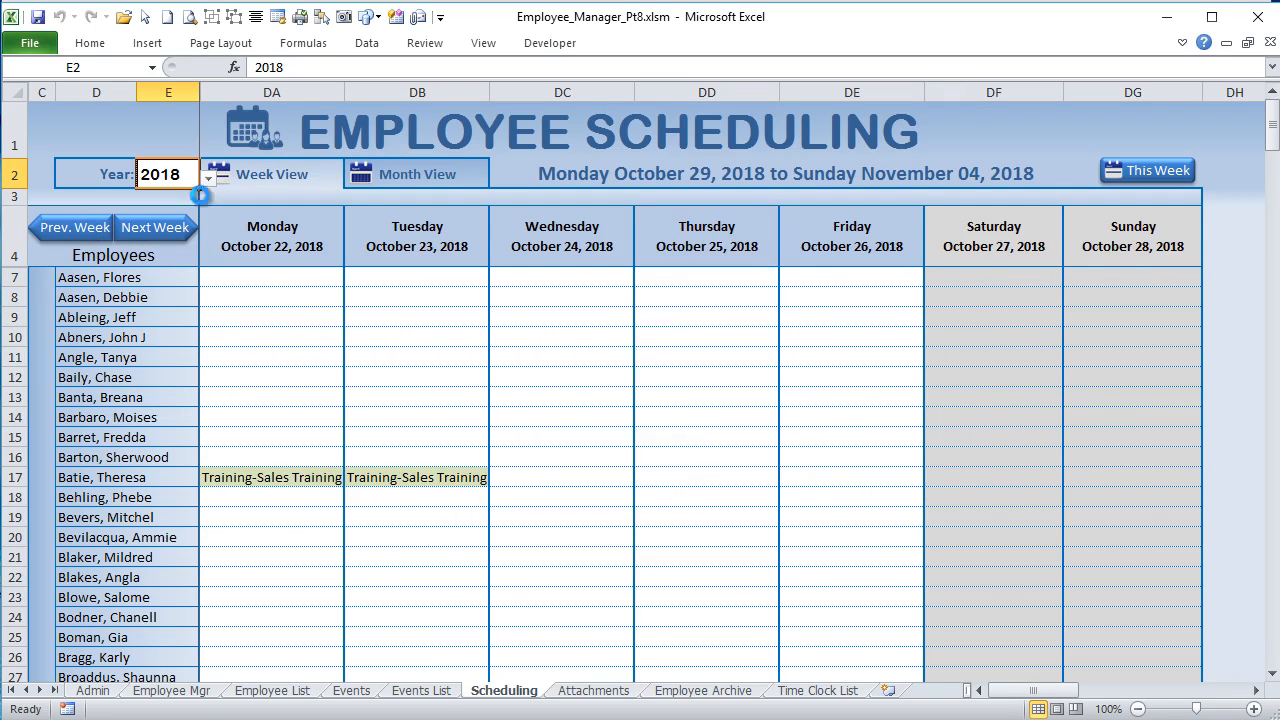
Step: Switch the schedule to month view and inspect the October 2018 leave entry in row 11 and the neighboring cells
click(447, 166)
click(330, 356)
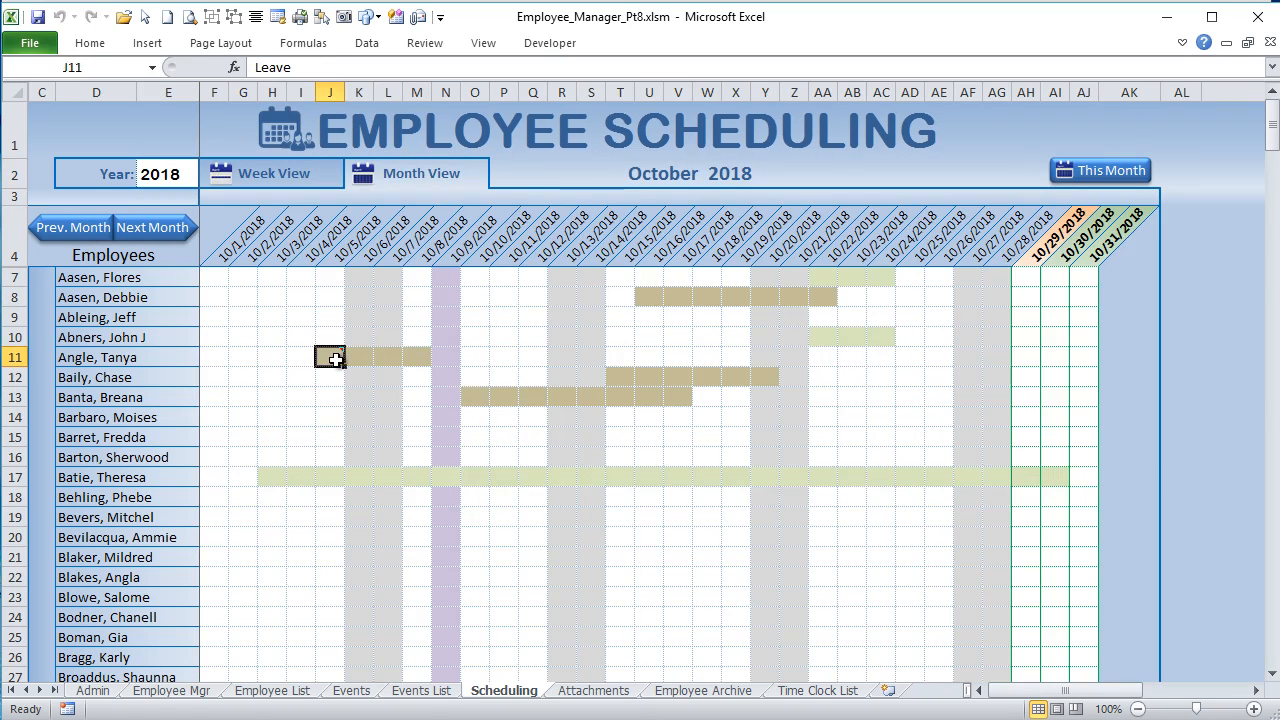
click(250, 315)
click(272, 375)
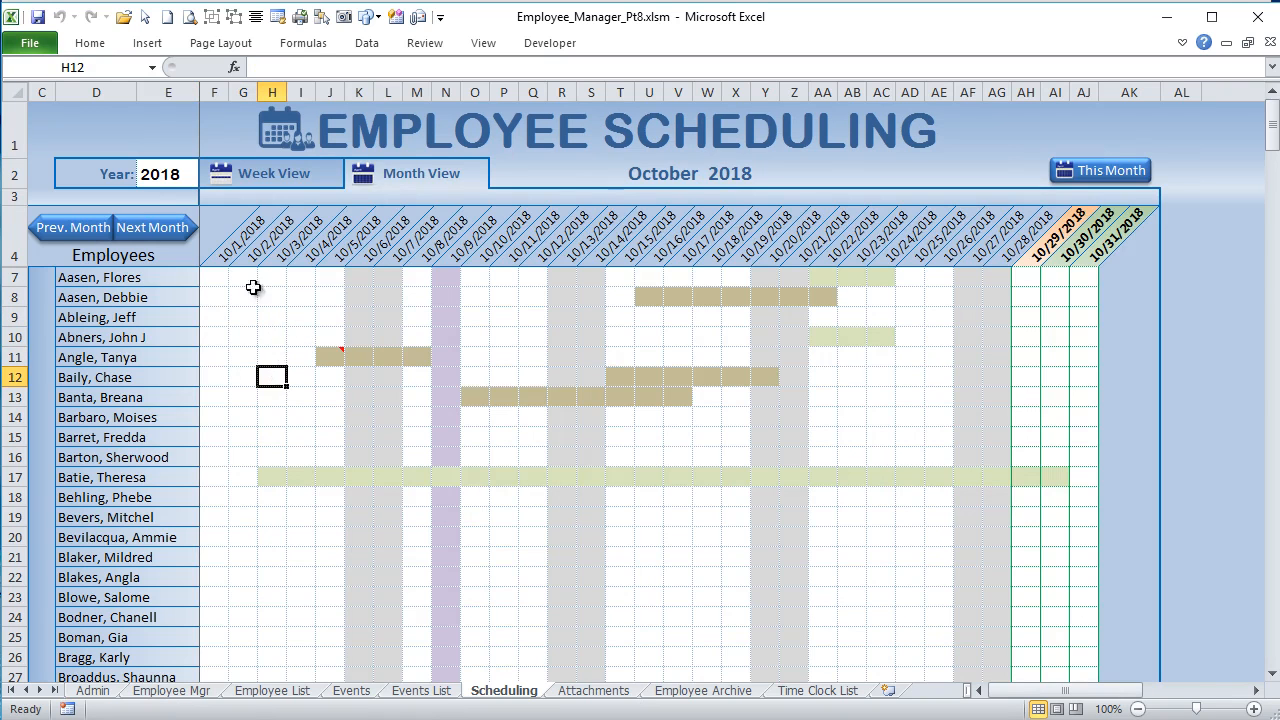
click(330, 397)
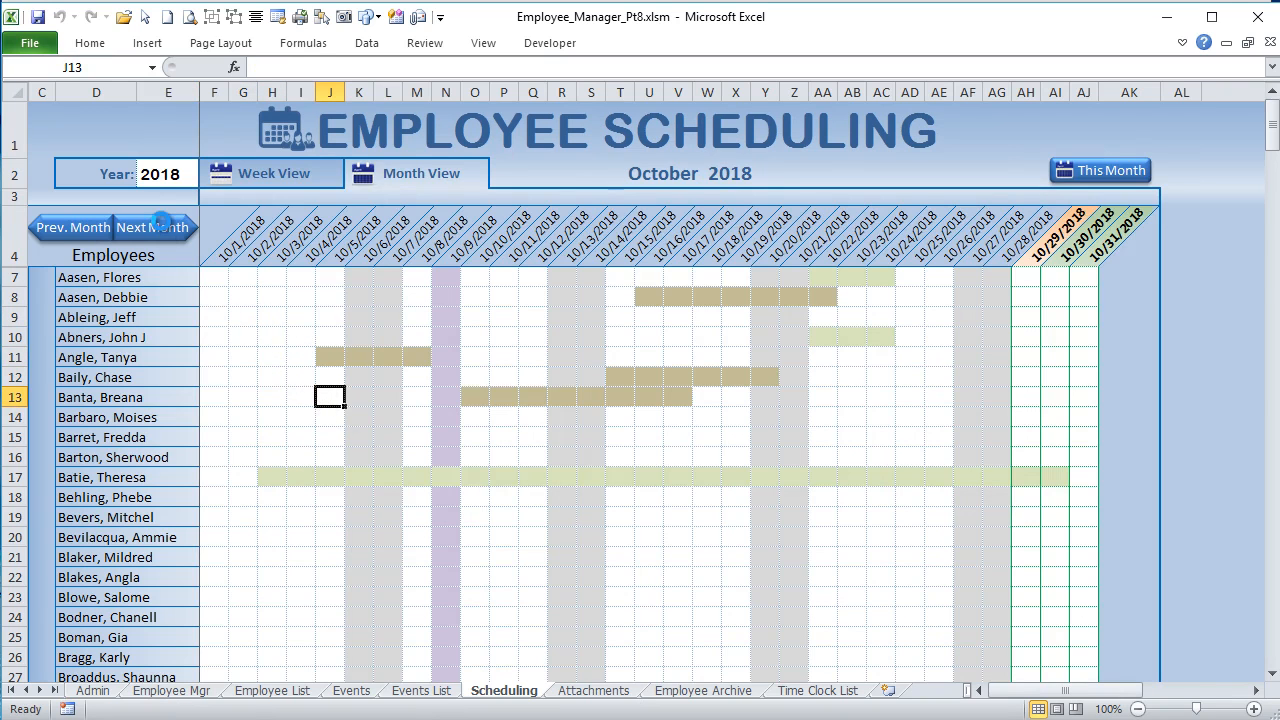
Step: Page the month view back to September 2018, return to October 2018, and inspect the leave entry in row 11 again
click(160, 224)
click(86, 224)
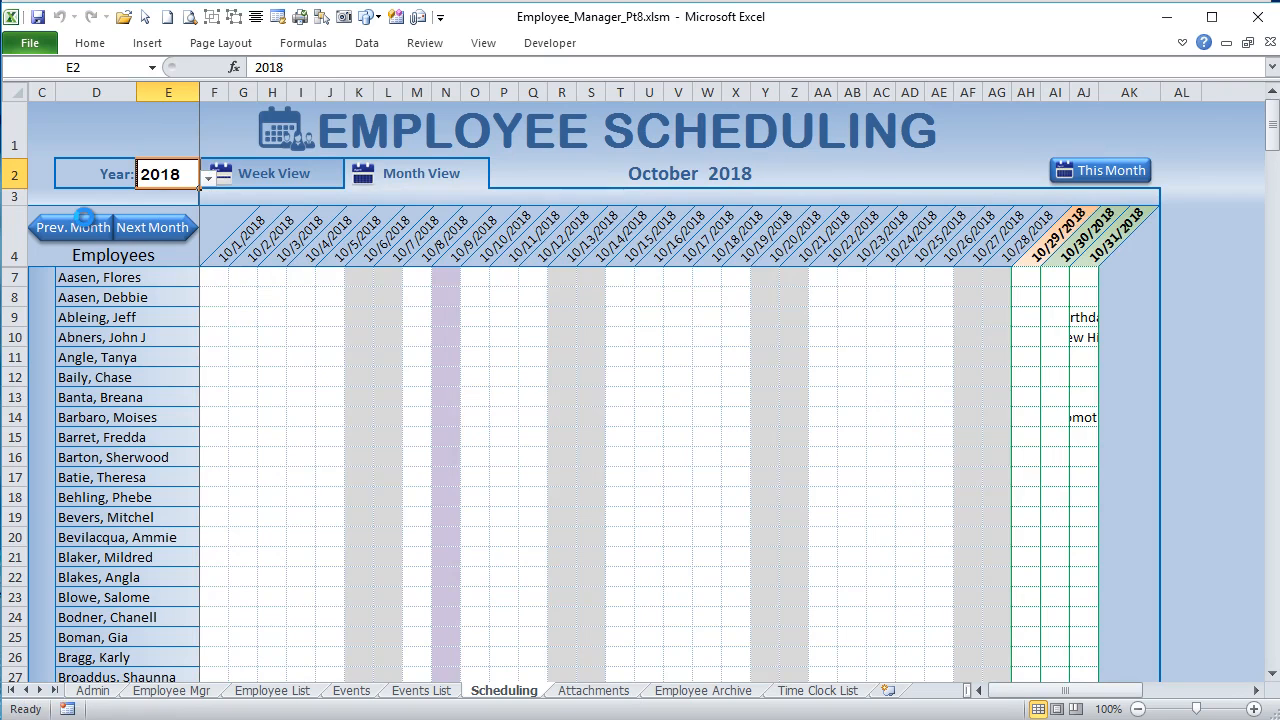
click(86, 220)
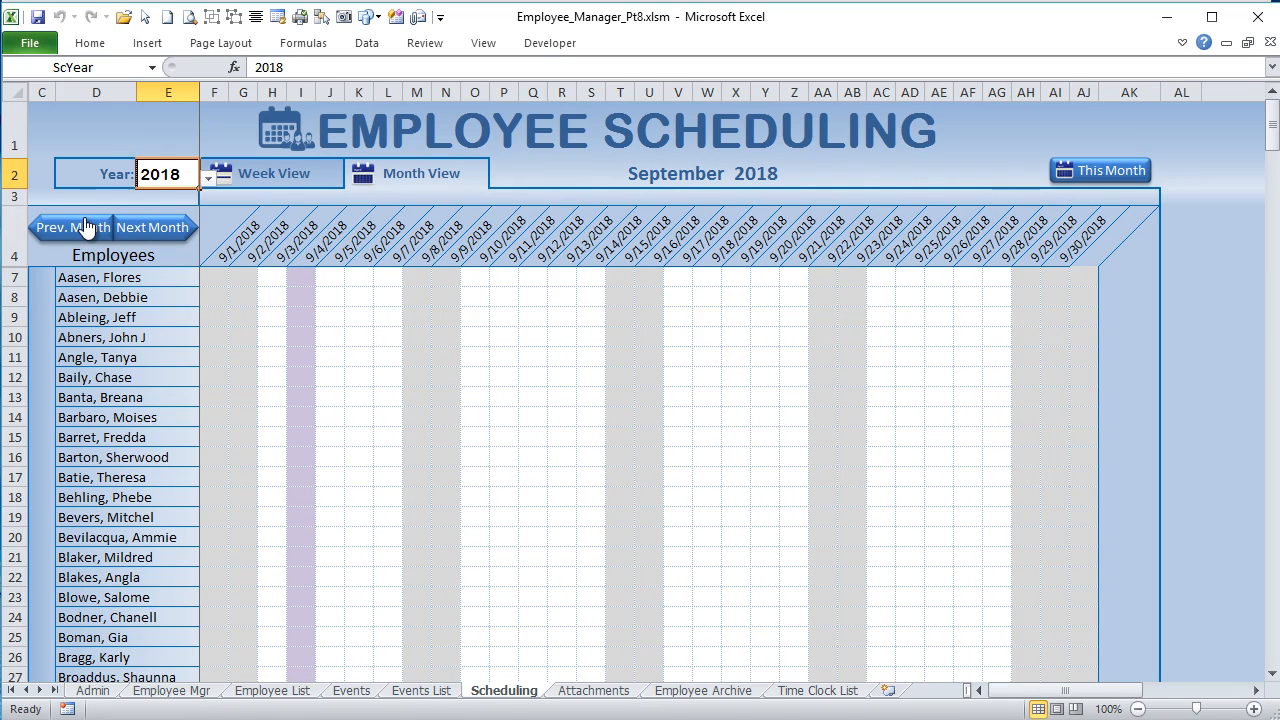
click(165, 228)
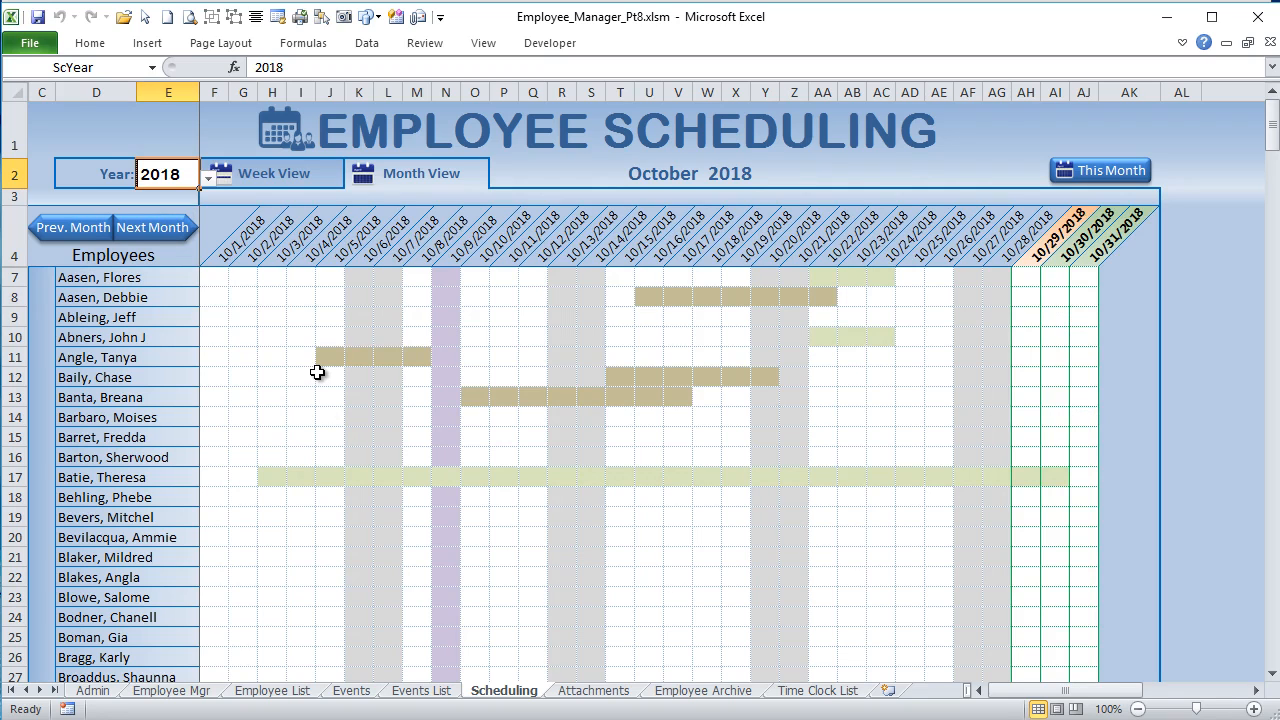
click(325, 361)
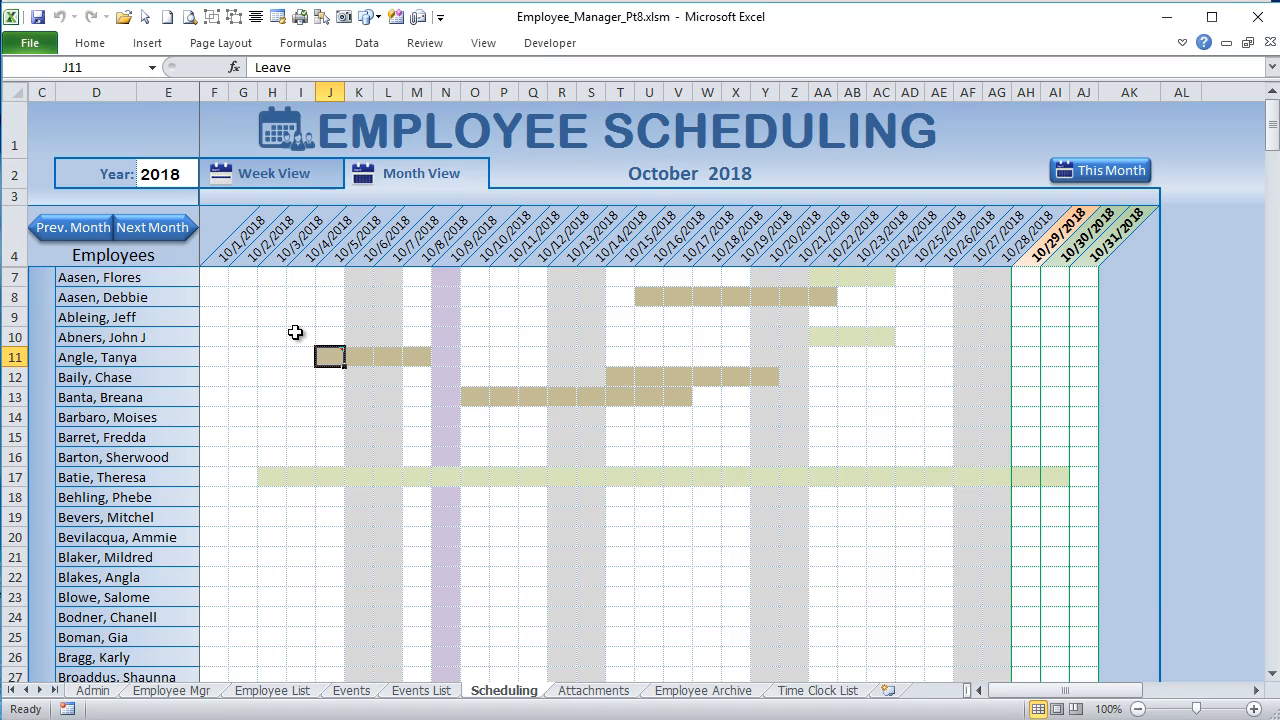
Step: Advance the schedule to November 2018, check its week view, and return to month view to inspect the month heading
click(165, 227)
click(300, 173)
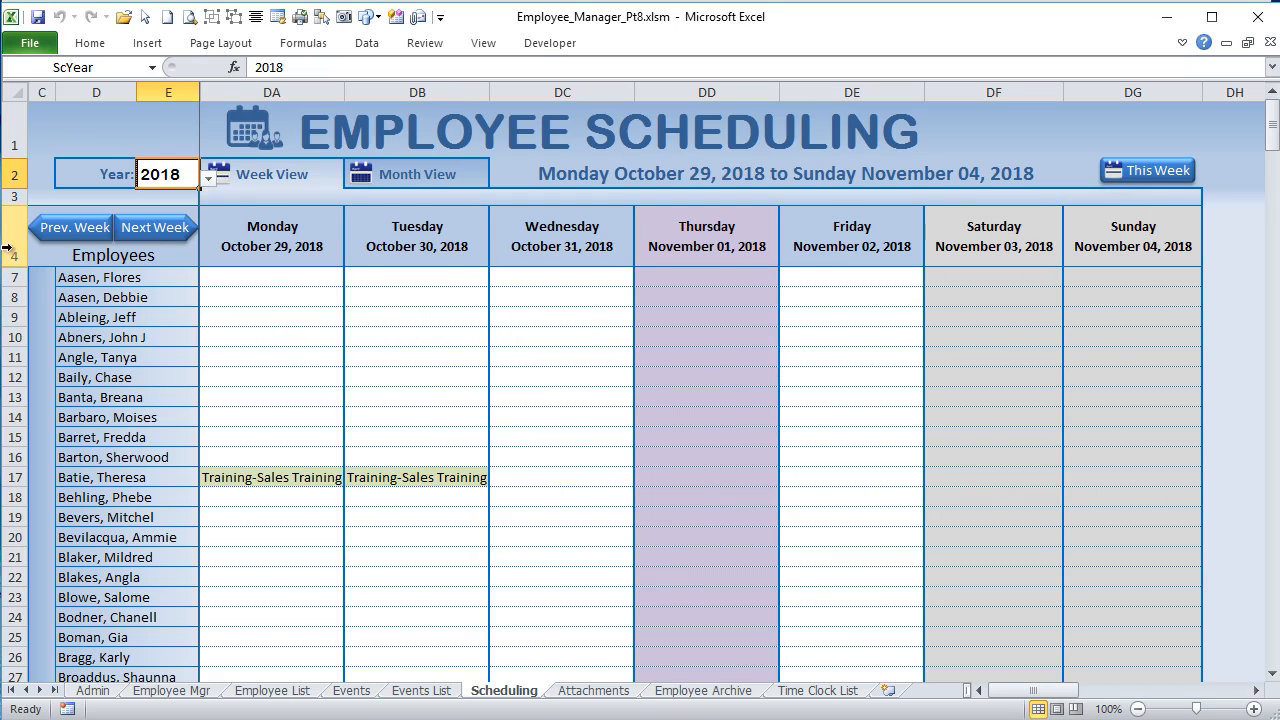
click(433, 168)
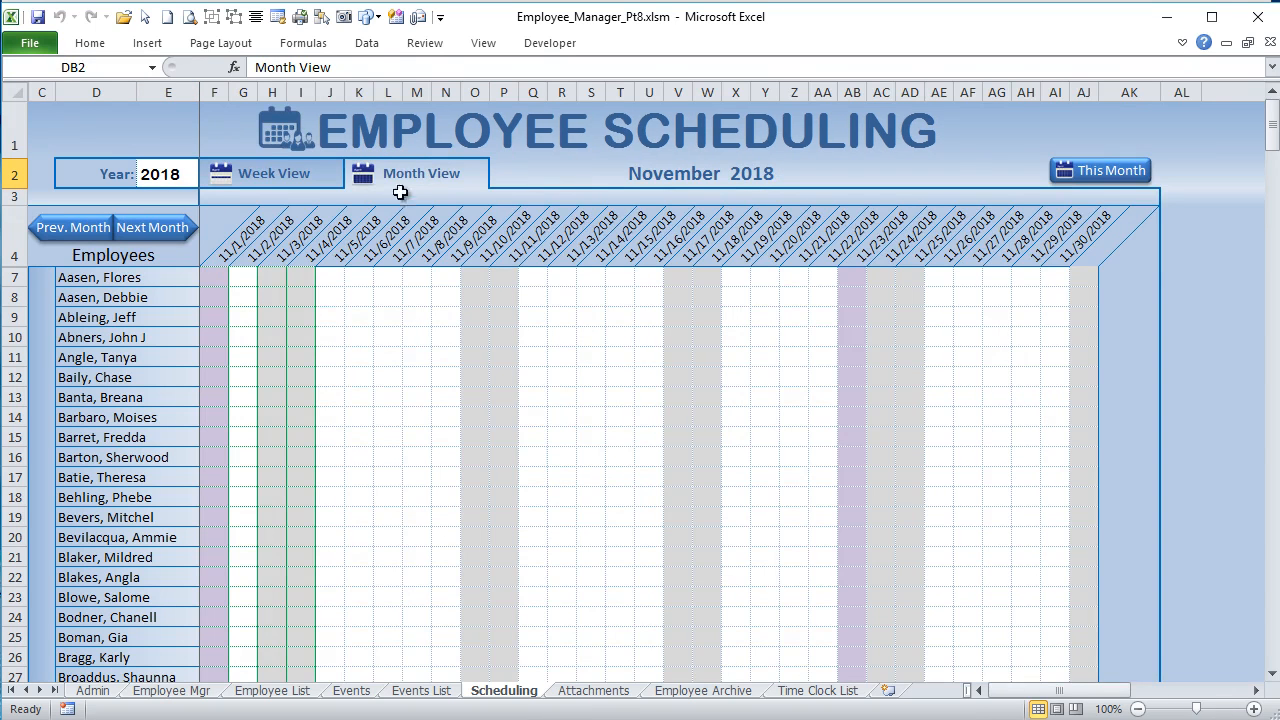
click(574, 178)
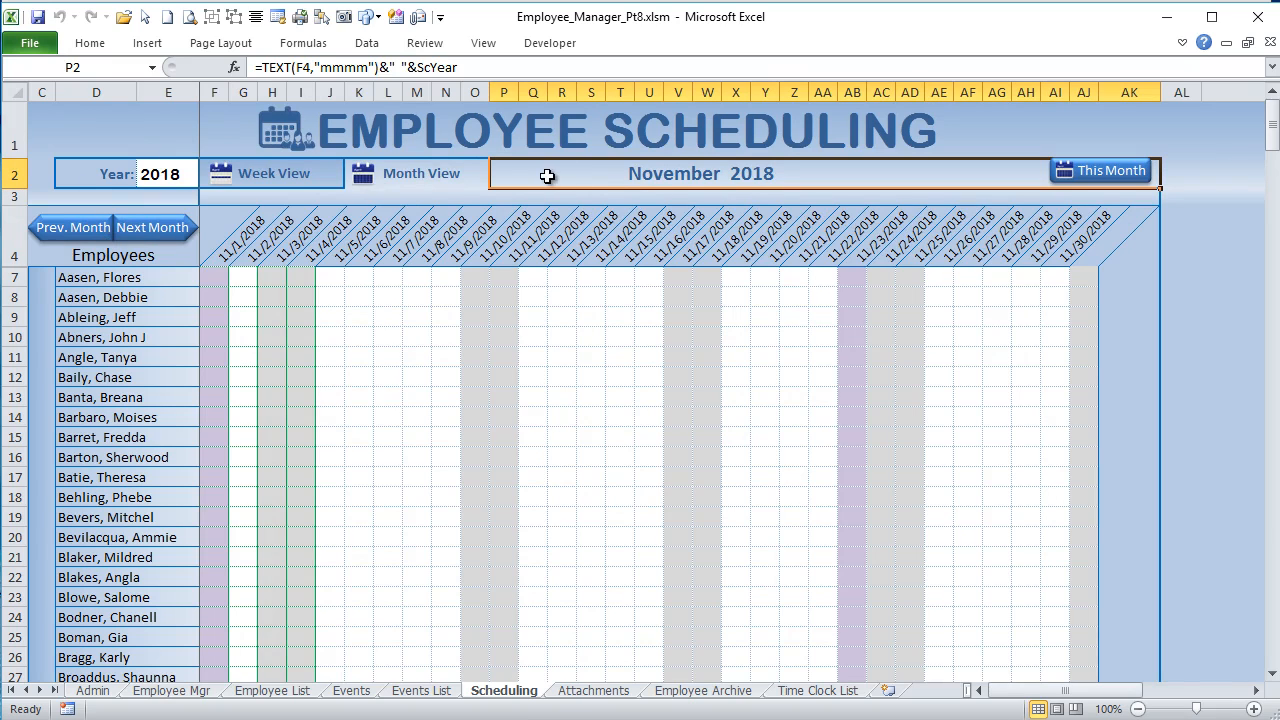
Step: Page the month view forward to January 2019 and back to December 2018
click(176, 228)
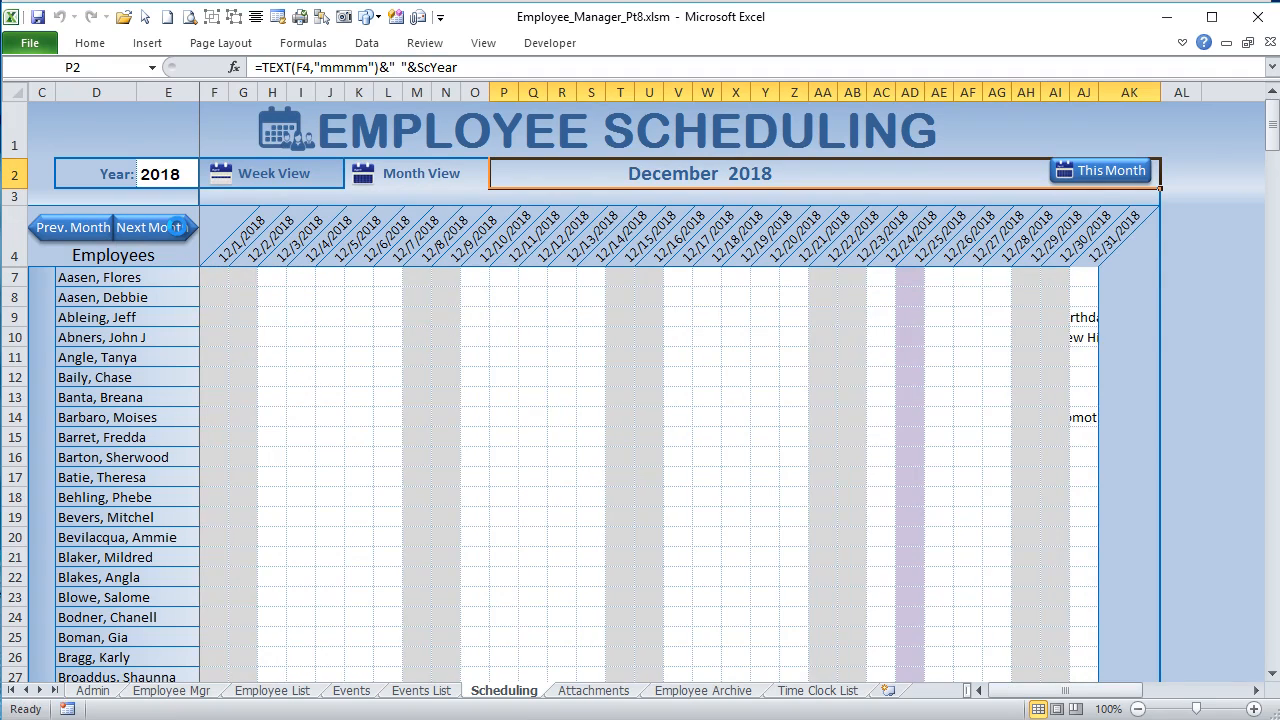
click(143, 228)
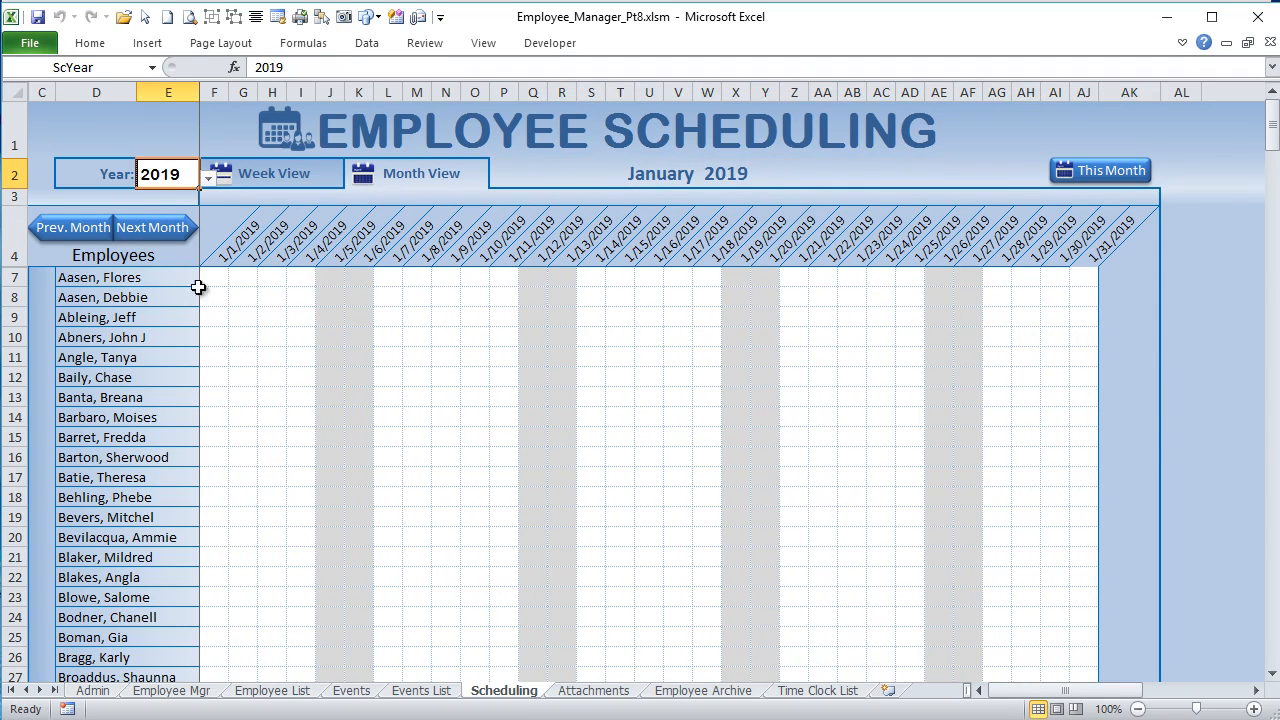
click(42, 227)
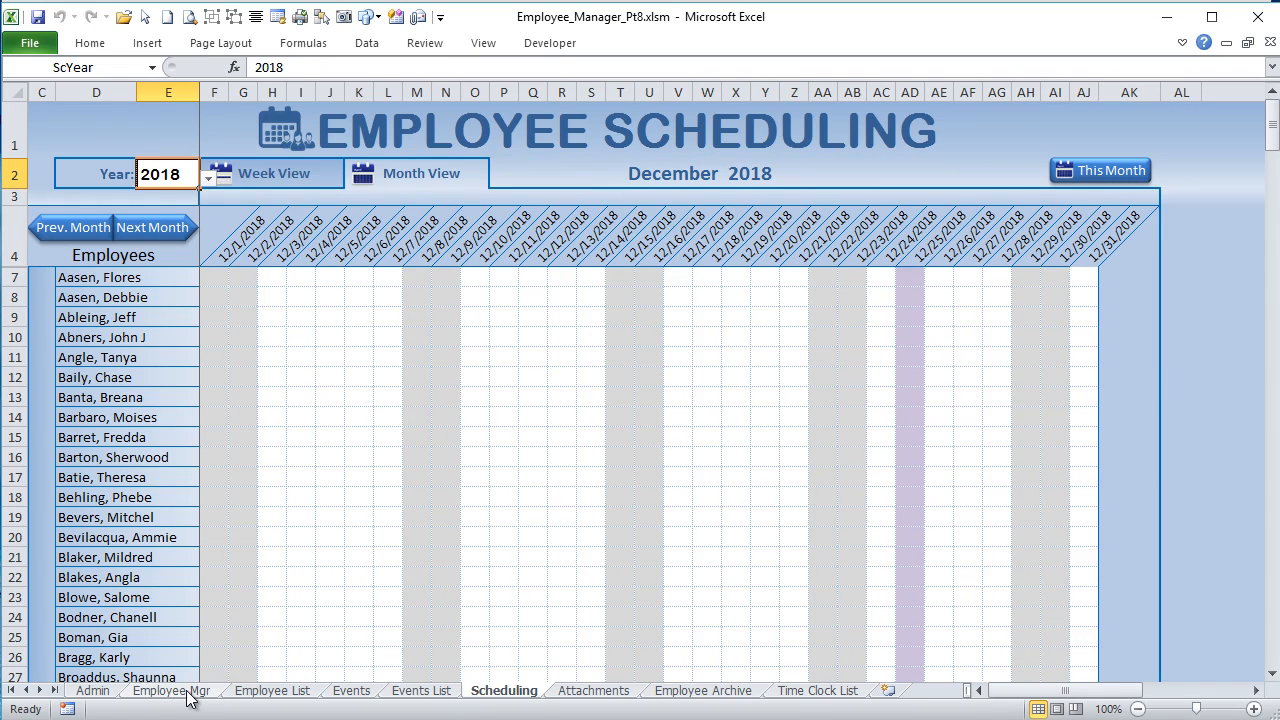
Step: View the Admin sheet, then show the employee's Payroll & Details on Employee Mgr and select Custom Fields cells G73:J75
click(100, 693)
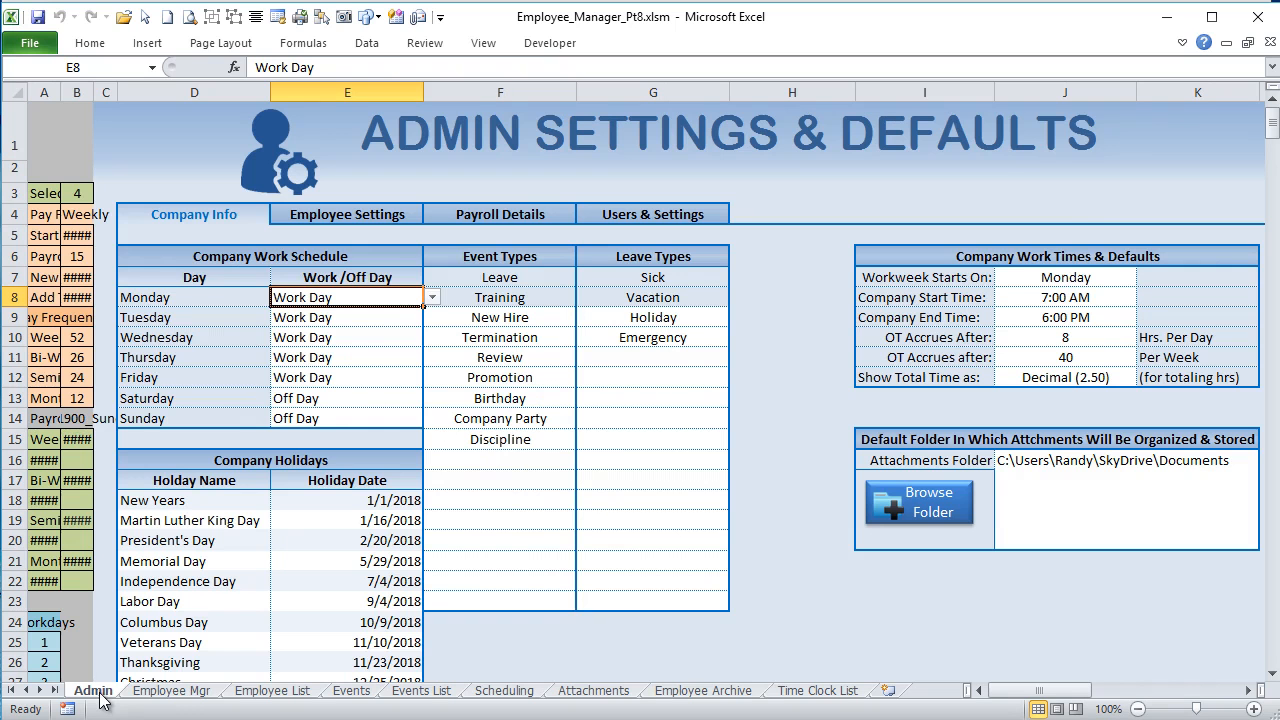
click(175, 694)
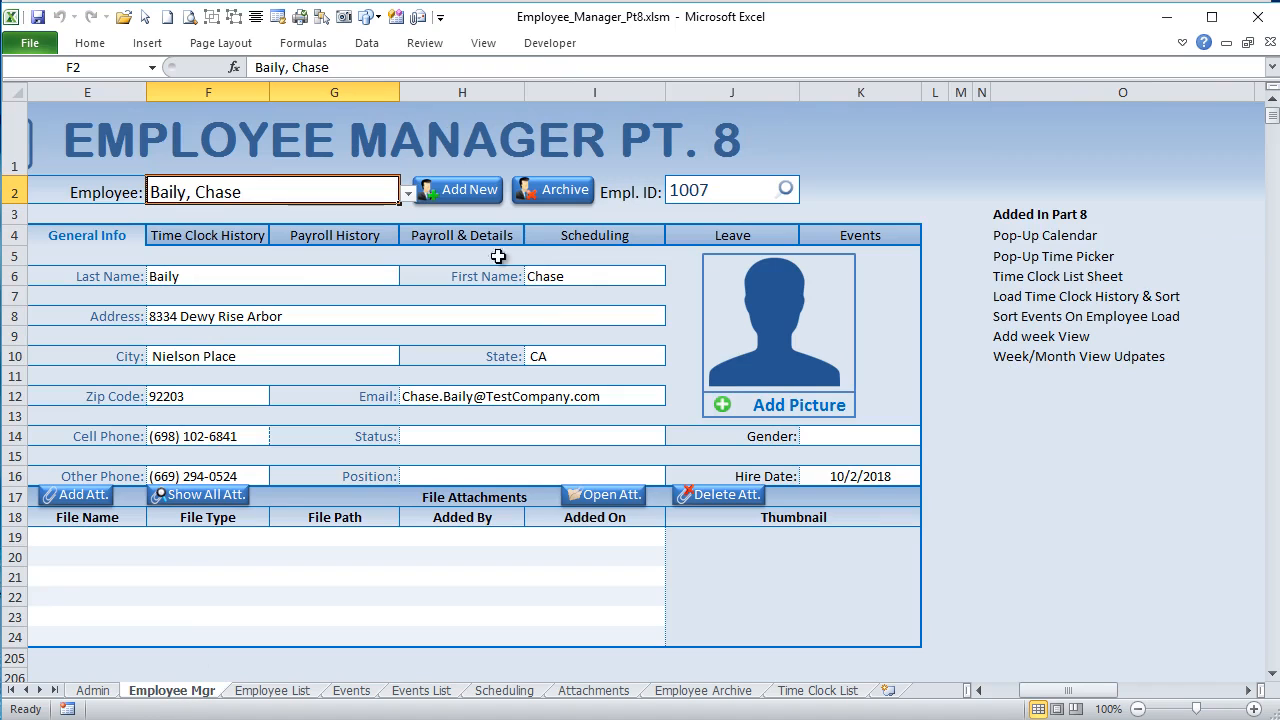
click(451, 238)
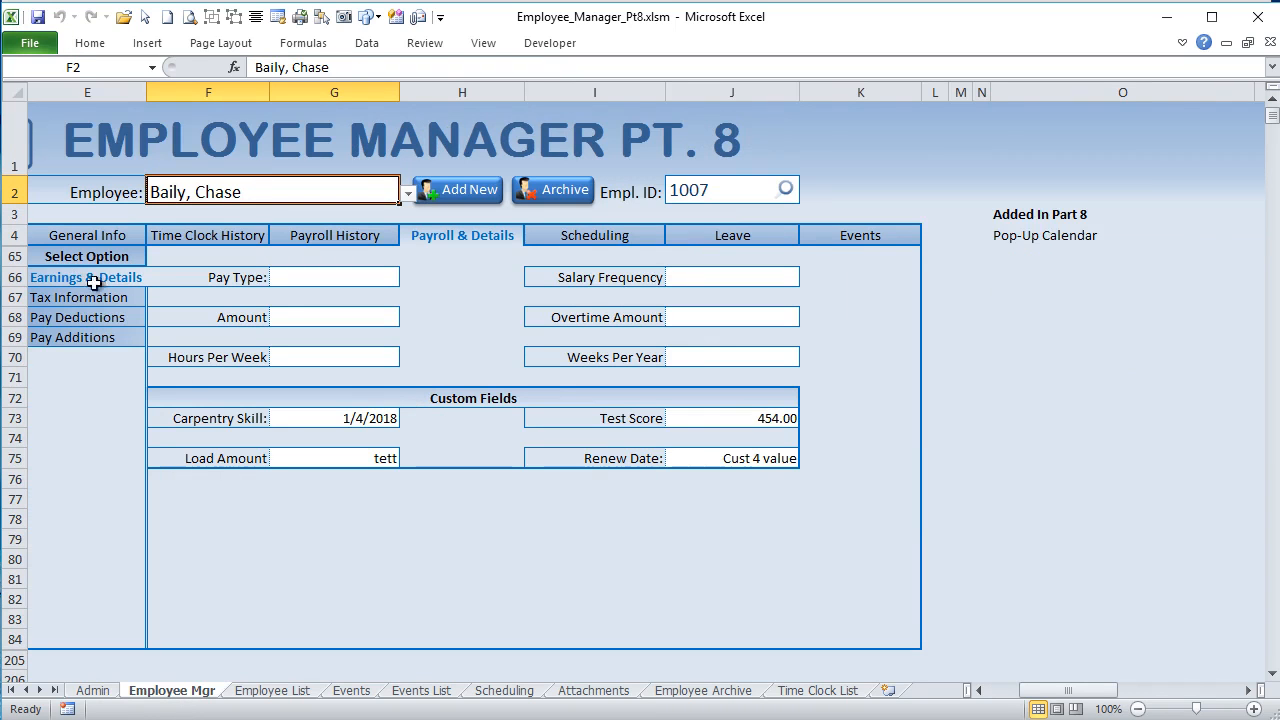
drag(291, 422, 773, 459)
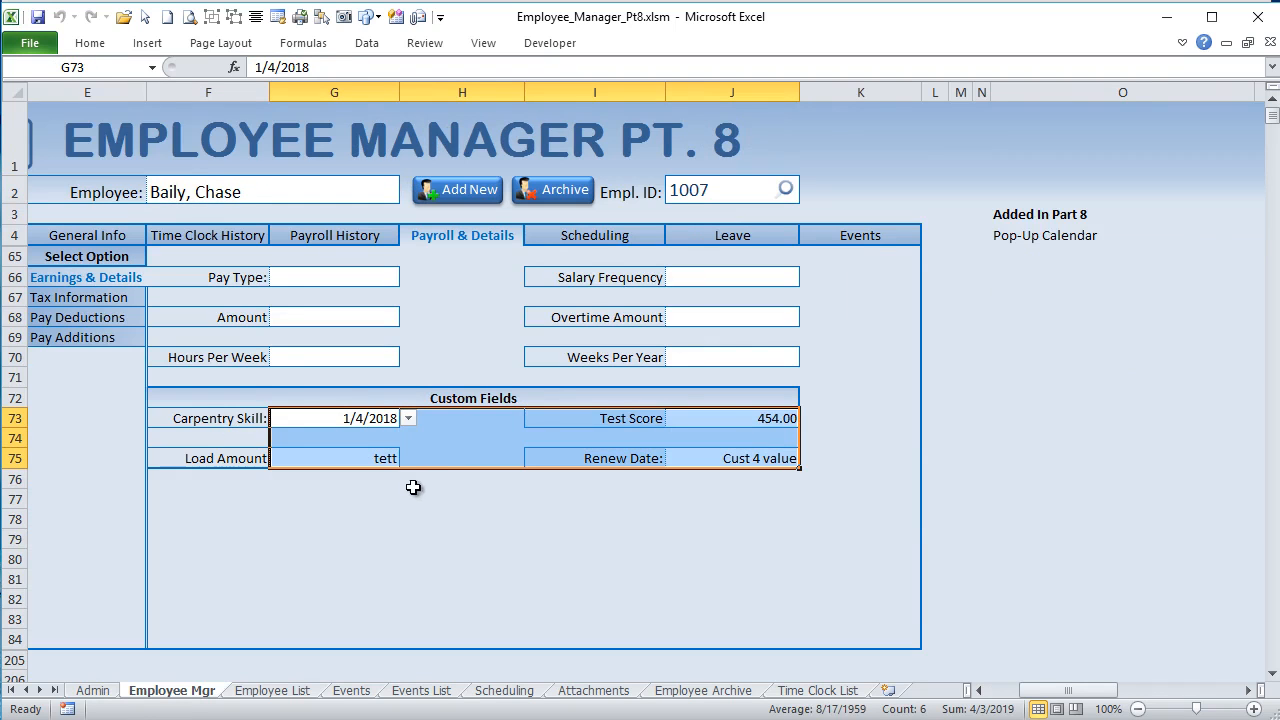
Step: Set the Carpentry Skill custom field to Good and change it to Average, then inspect the Test Score and Carpentry Skill fields
click(350, 418)
click(407, 420)
click(383, 472)
click(411, 423)
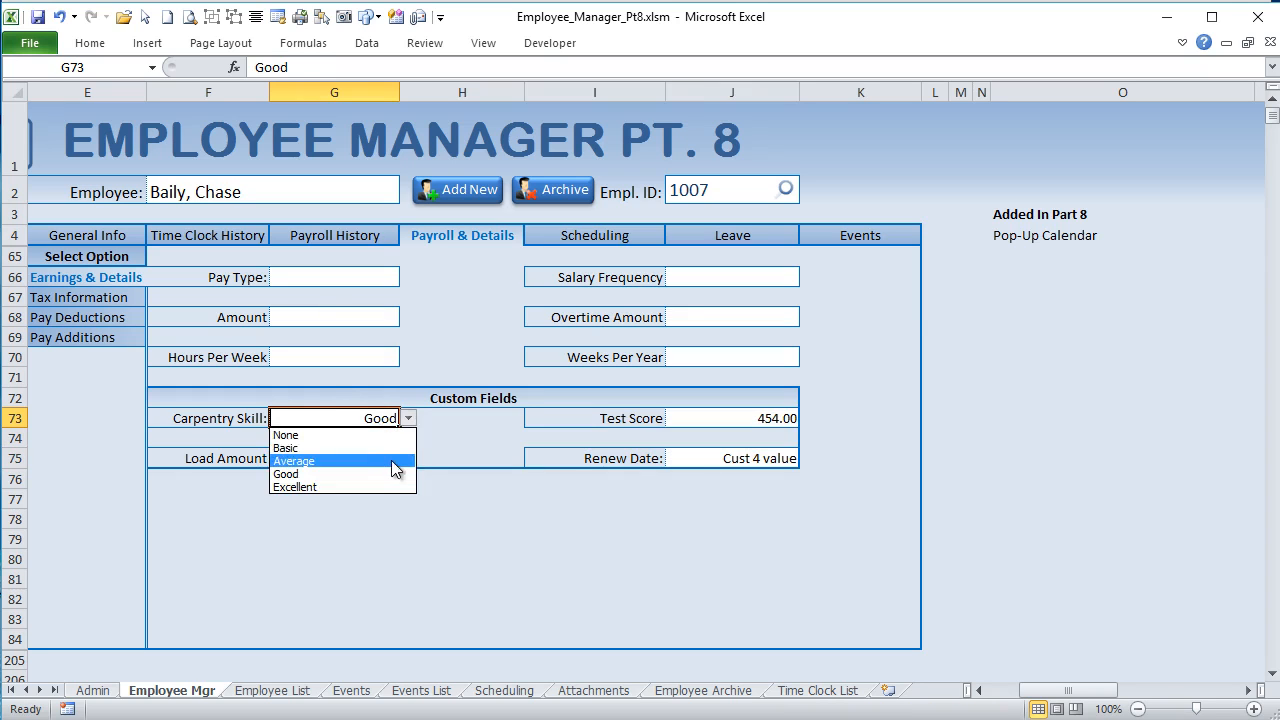
click(391, 461)
click(740, 418)
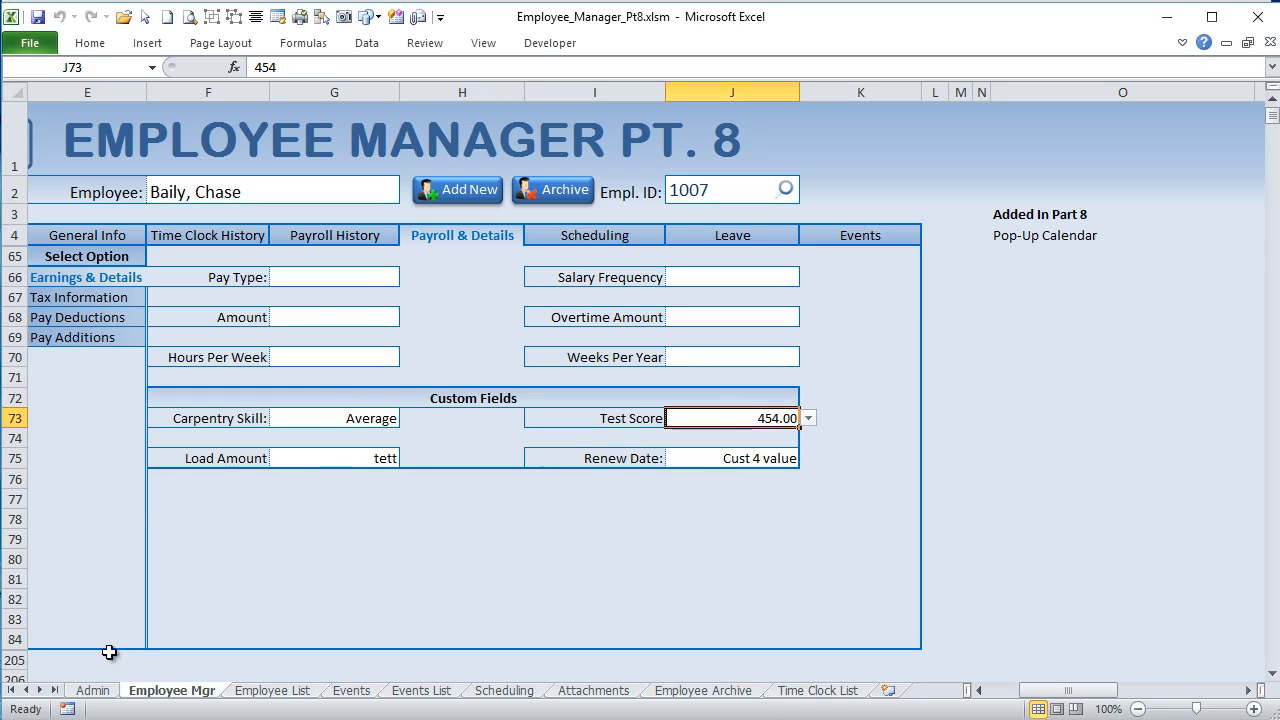
click(366, 420)
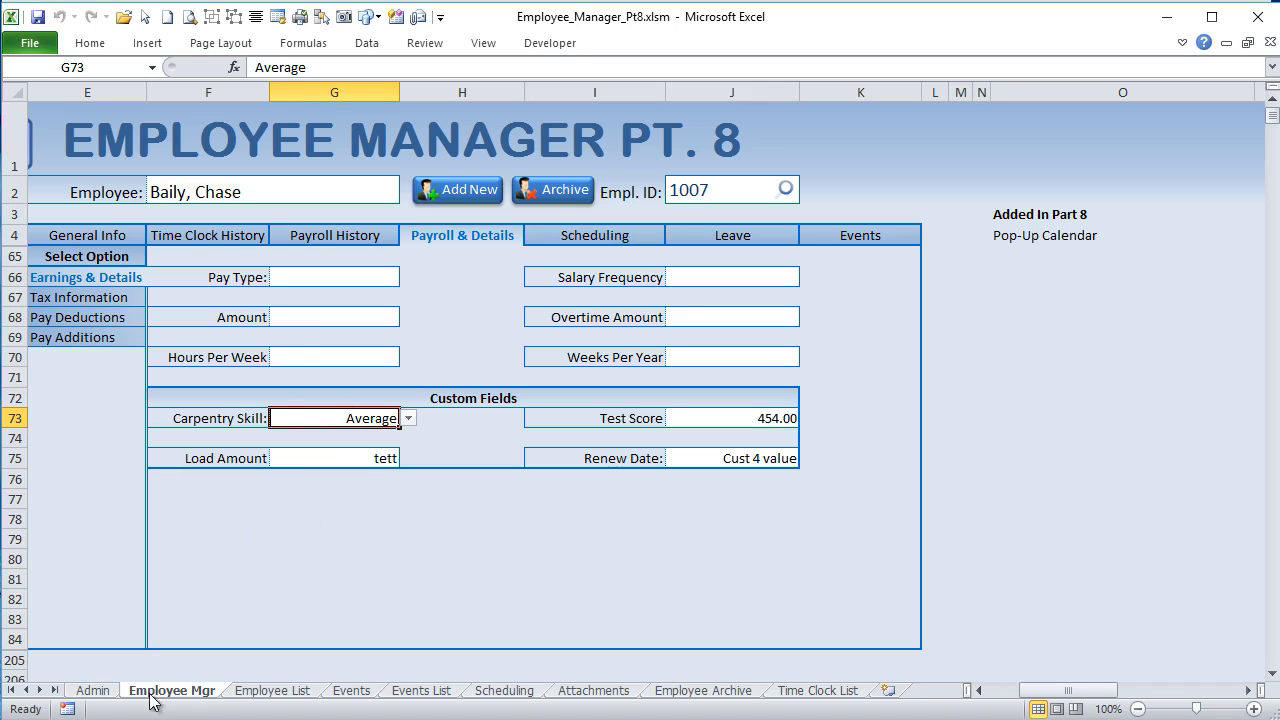
Step: In the Admin sheet's Employee Settings, change the Carpentry Skill field type to Date and select its hidden list range H106:H125
click(92, 690)
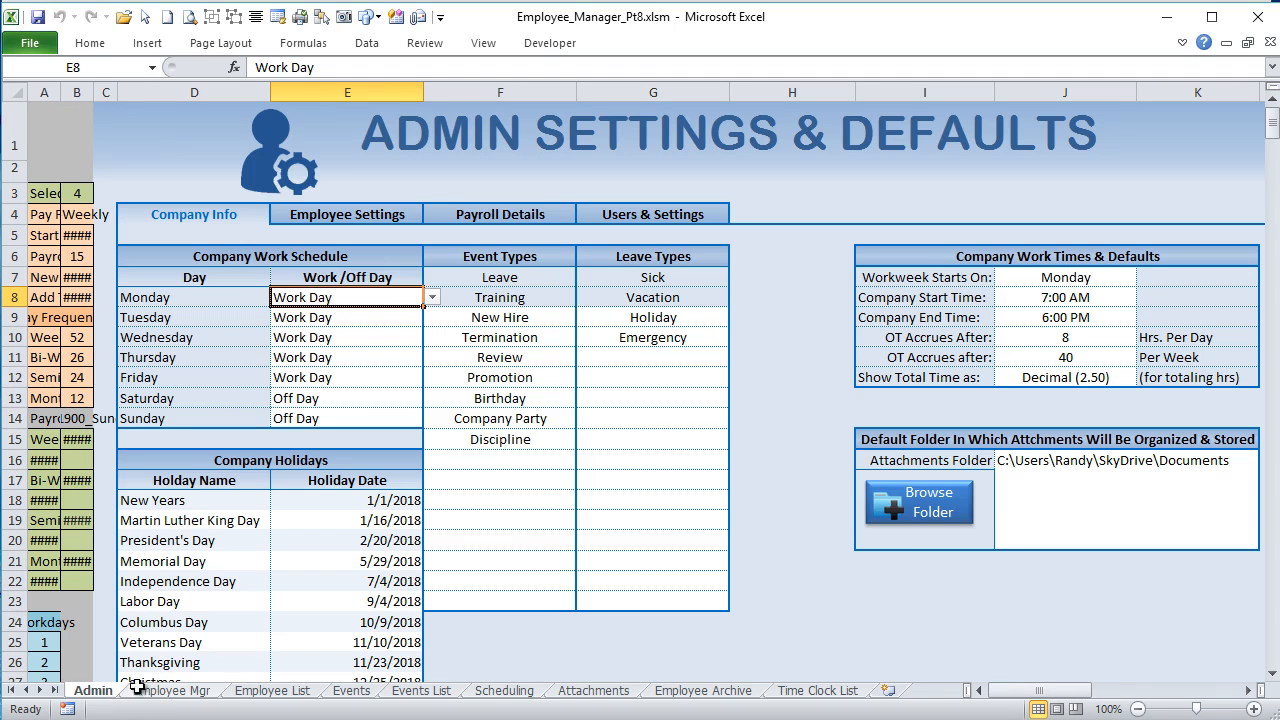
click(360, 214)
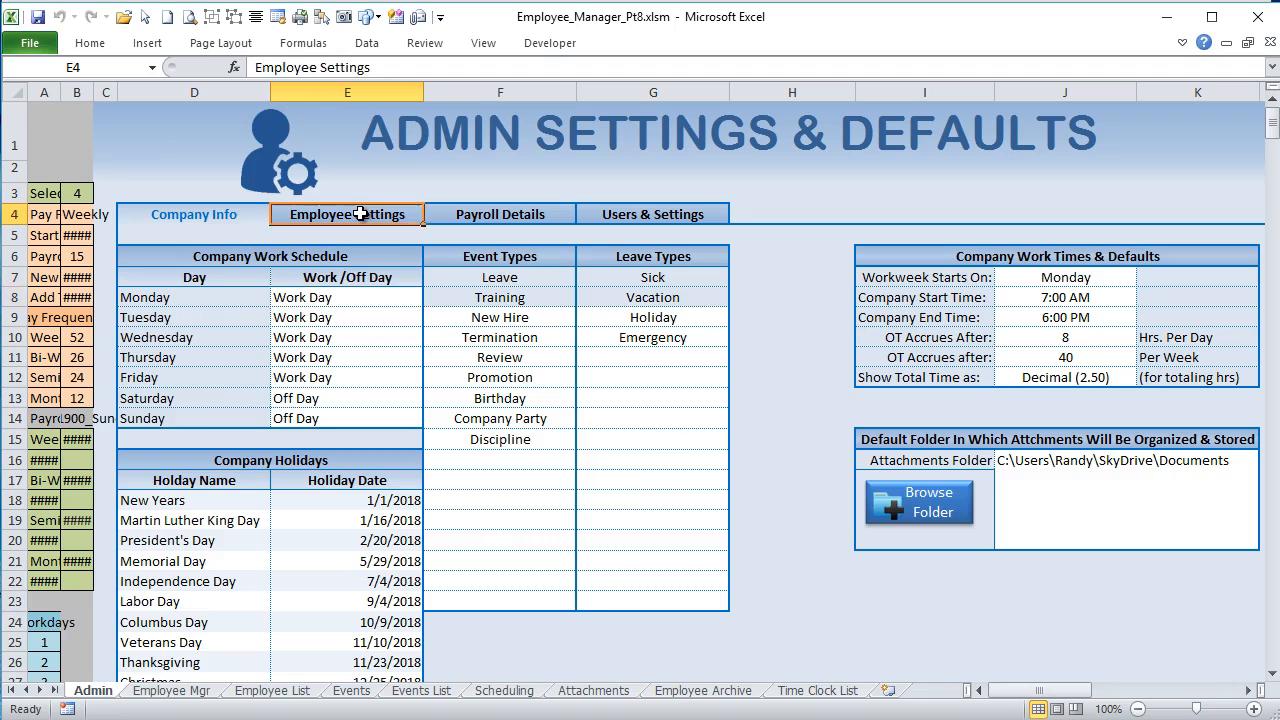
click(572, 300)
click(582, 300)
click(740, 297)
click(735, 297)
click(738, 297)
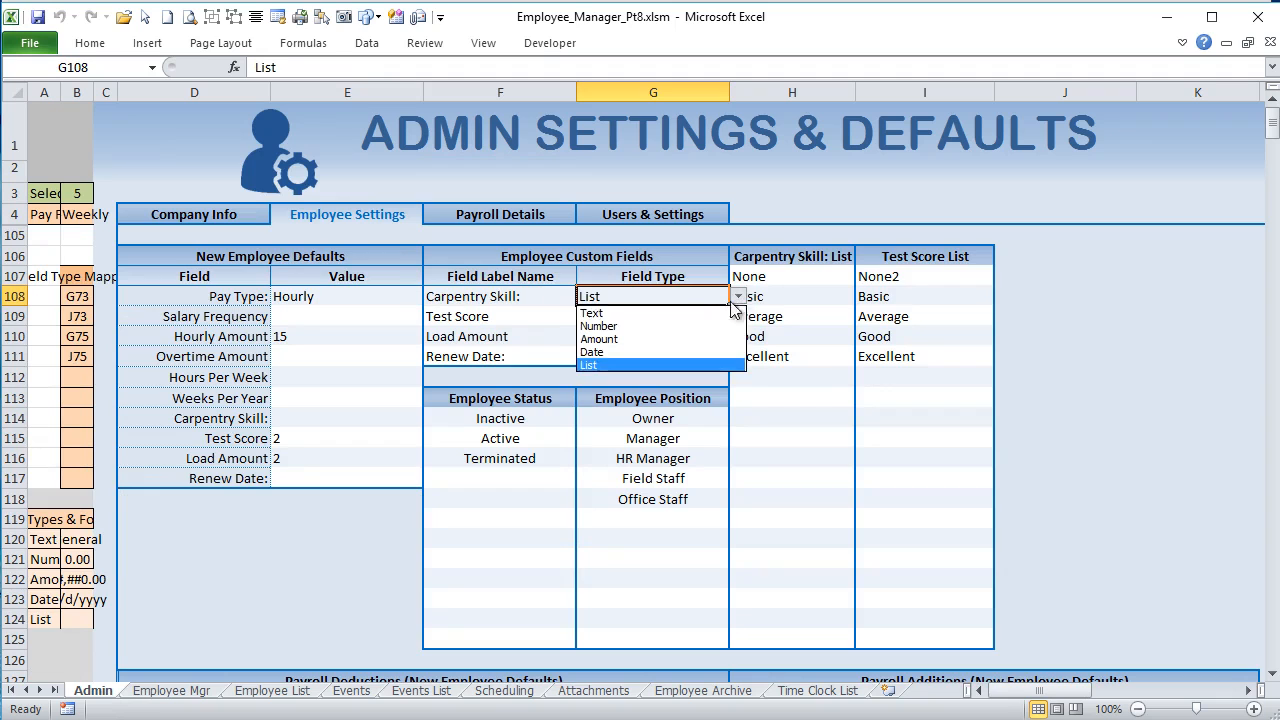
click(661, 349)
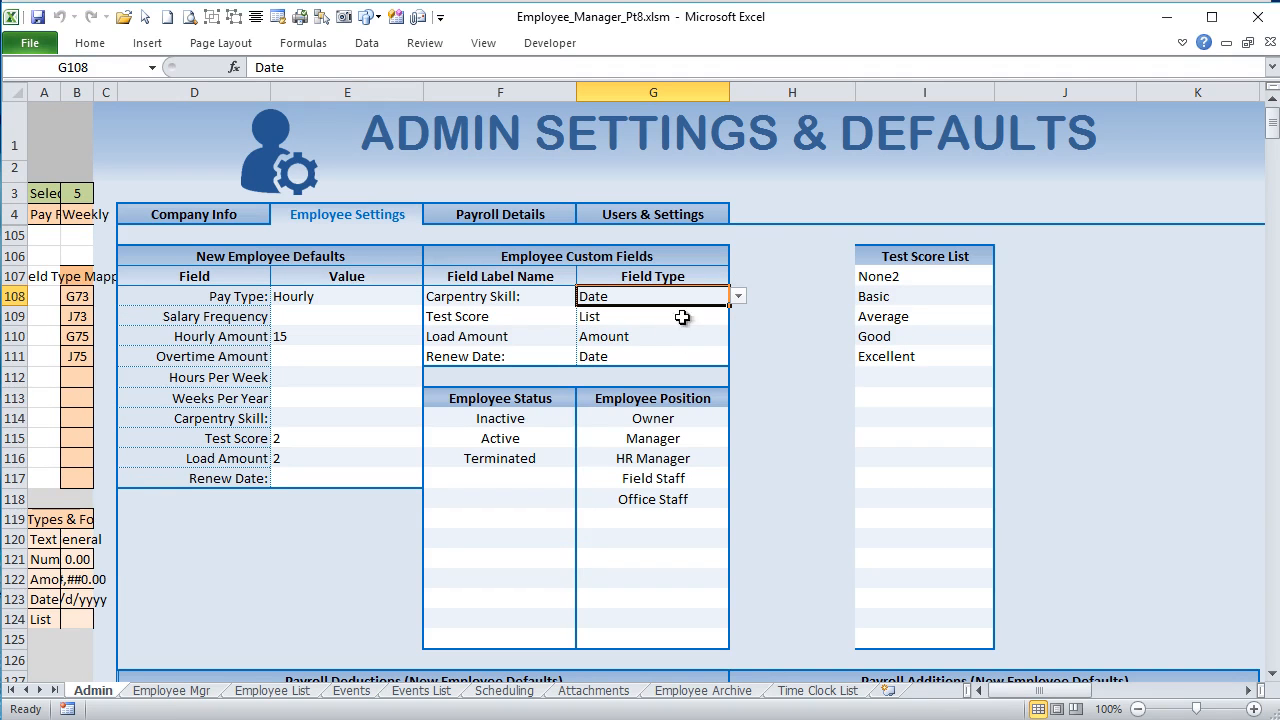
drag(782, 262, 799, 630)
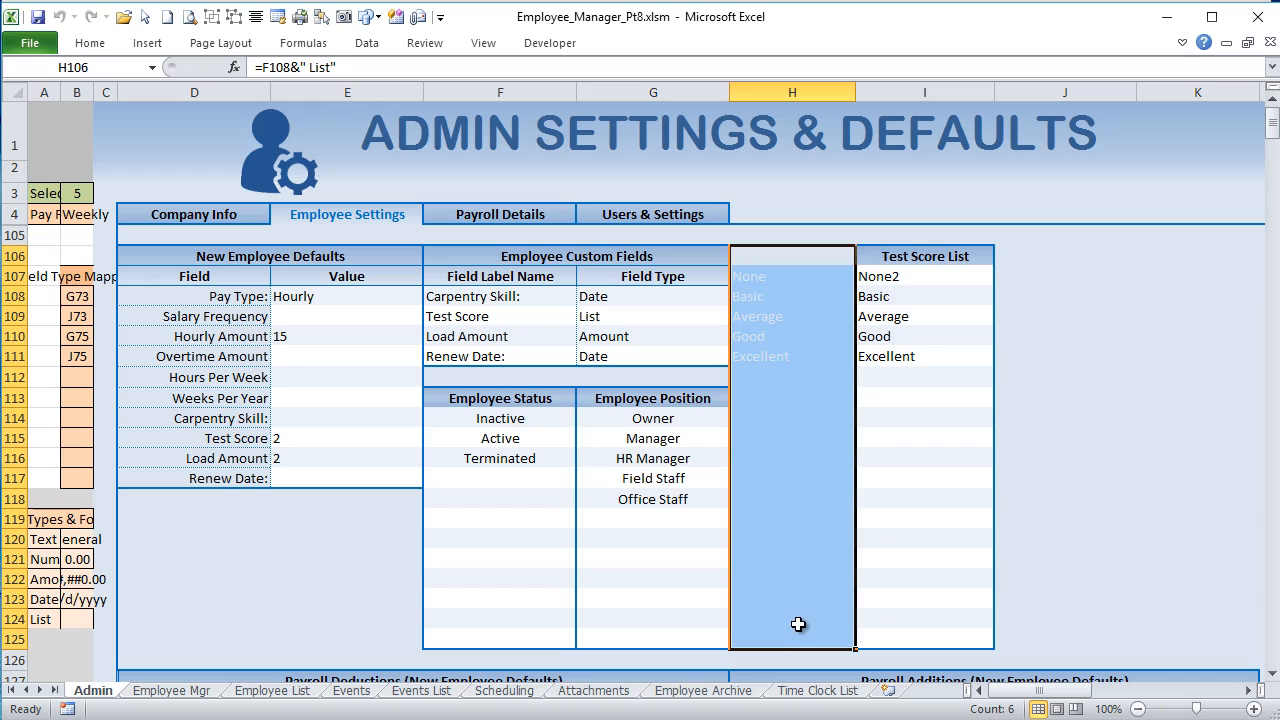
Step: On the Employee Mgr sheet, enter 1/12/2018 as the employee's Carpentry Skill value and reselect that cell
click(174, 690)
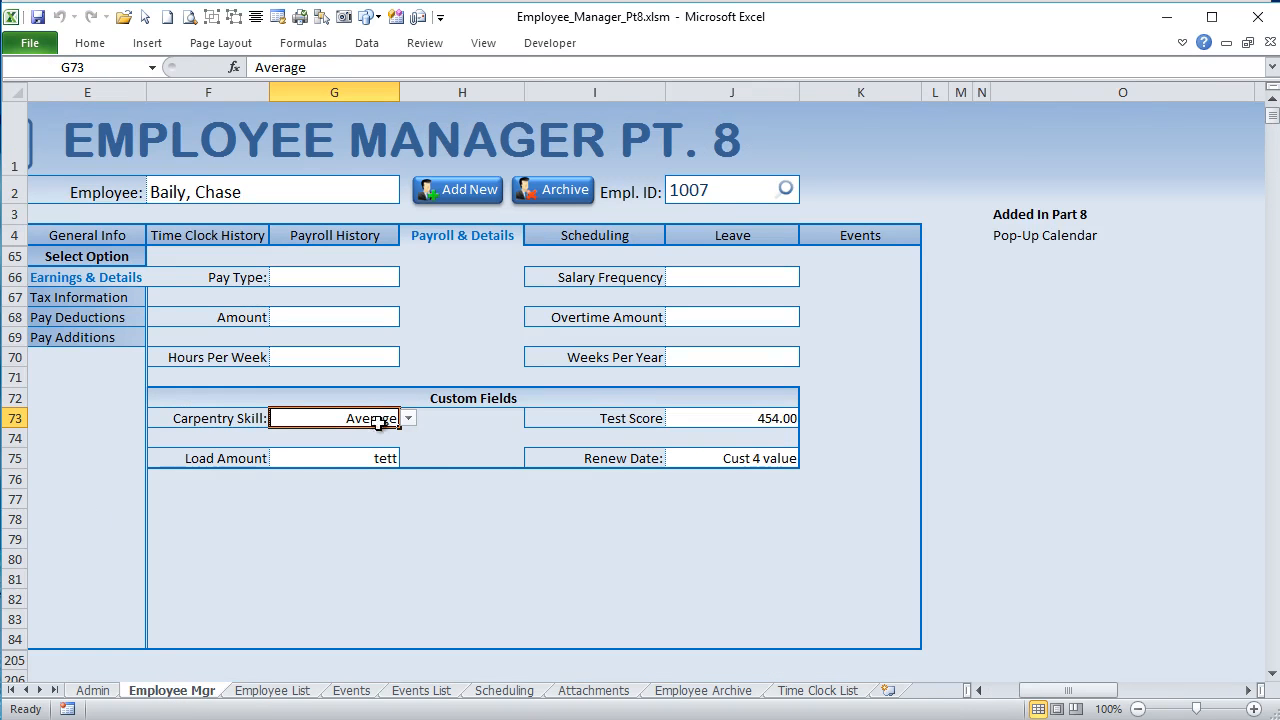
click(380, 456)
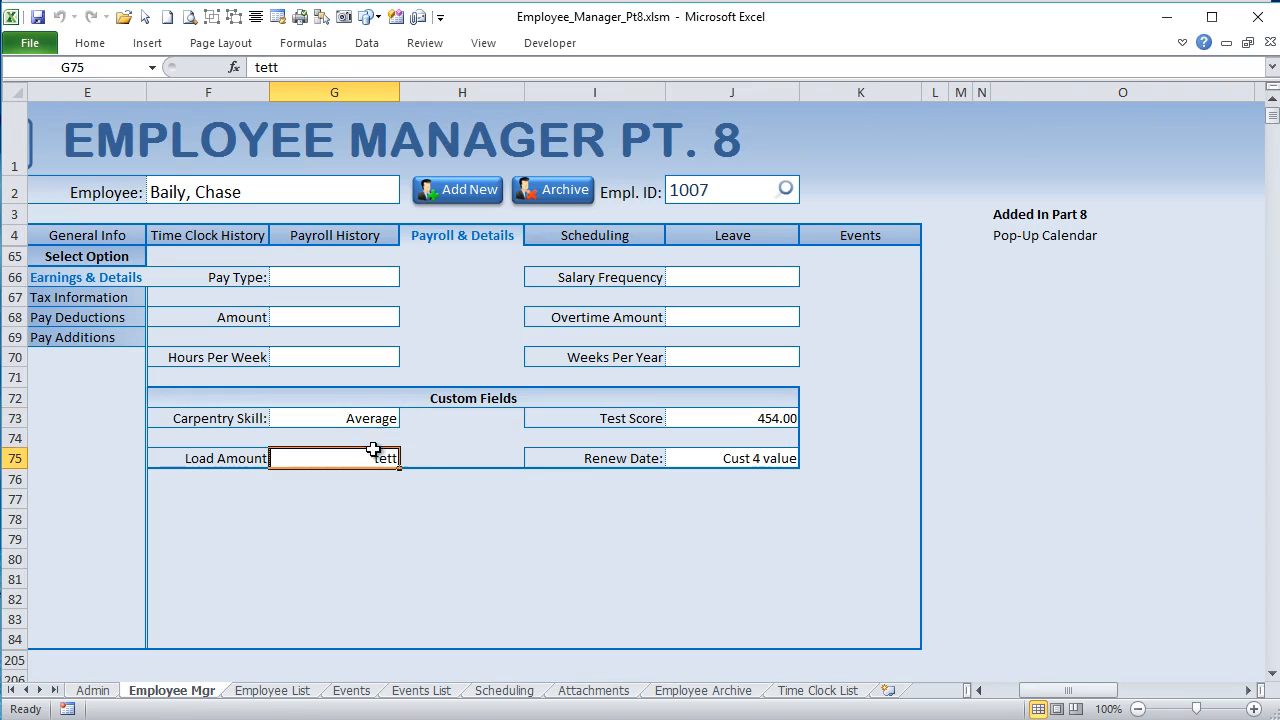
click(372, 421)
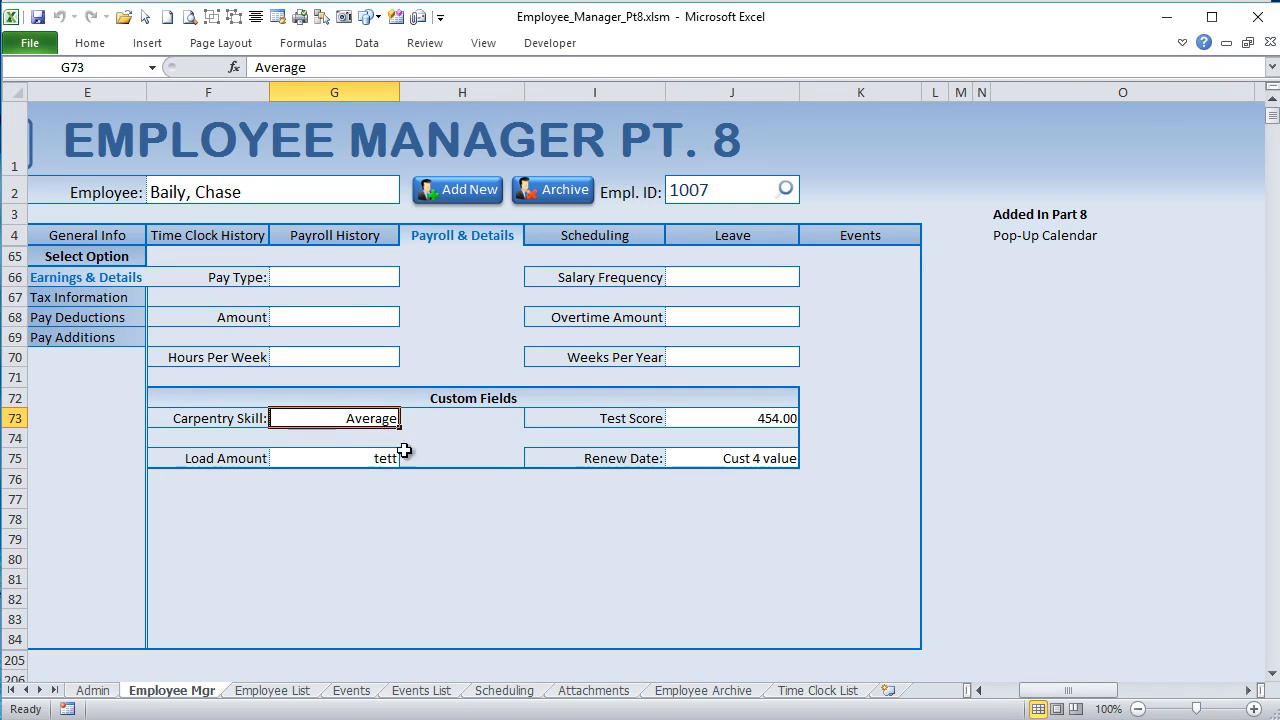
text(1/)
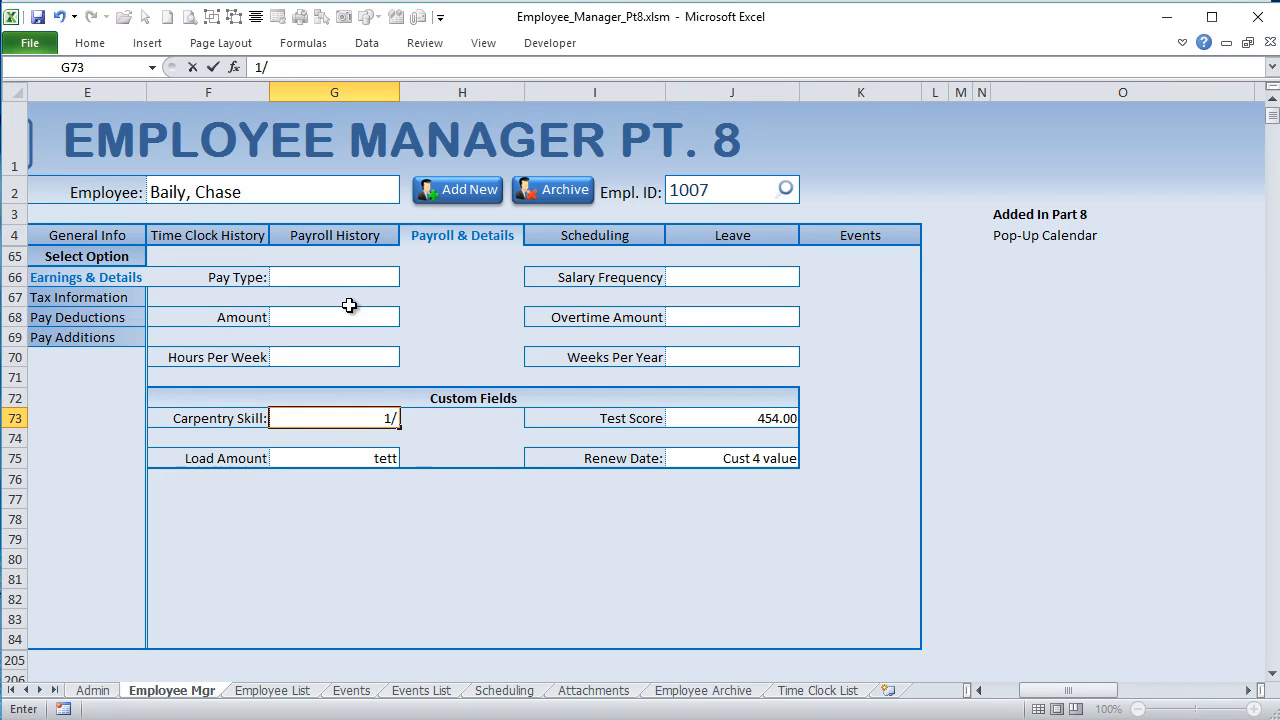
key(Return)
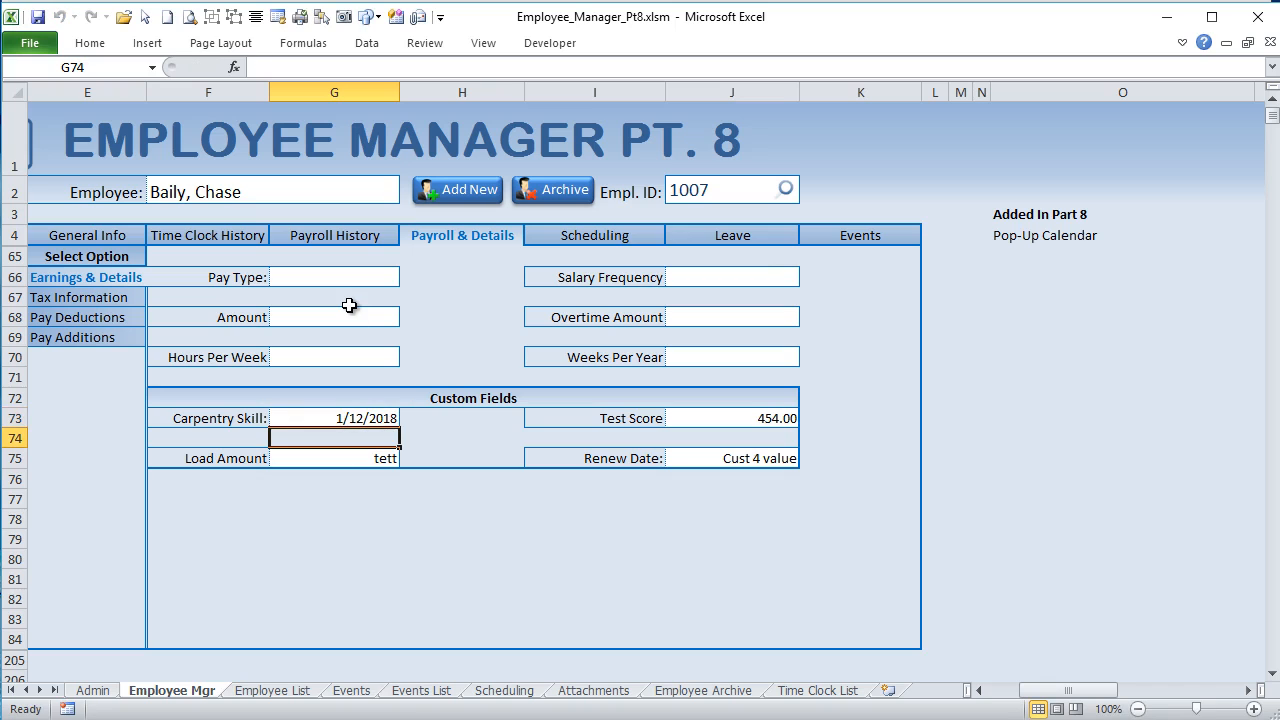
click(345, 414)
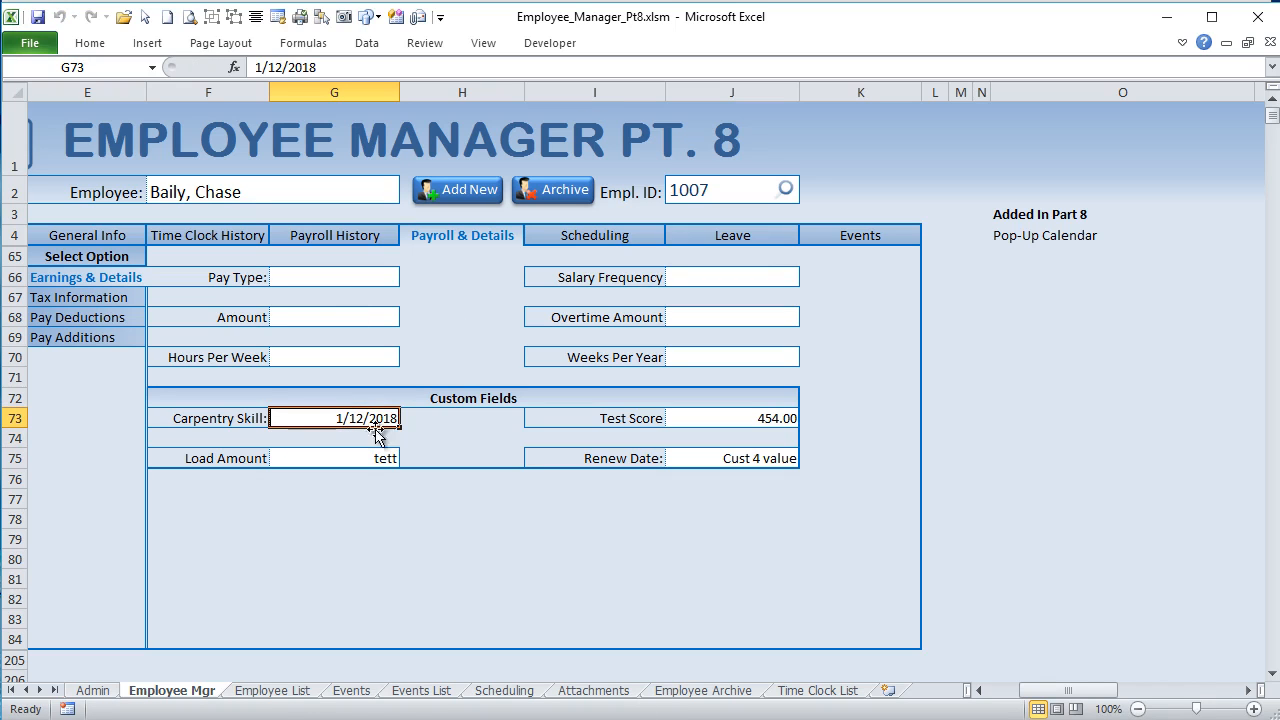
Step: In the Admin sheet's Employee Settings, change the Carpentry Skill field type to Amount and view the field on the Employee Mgr sheet
click(92, 690)
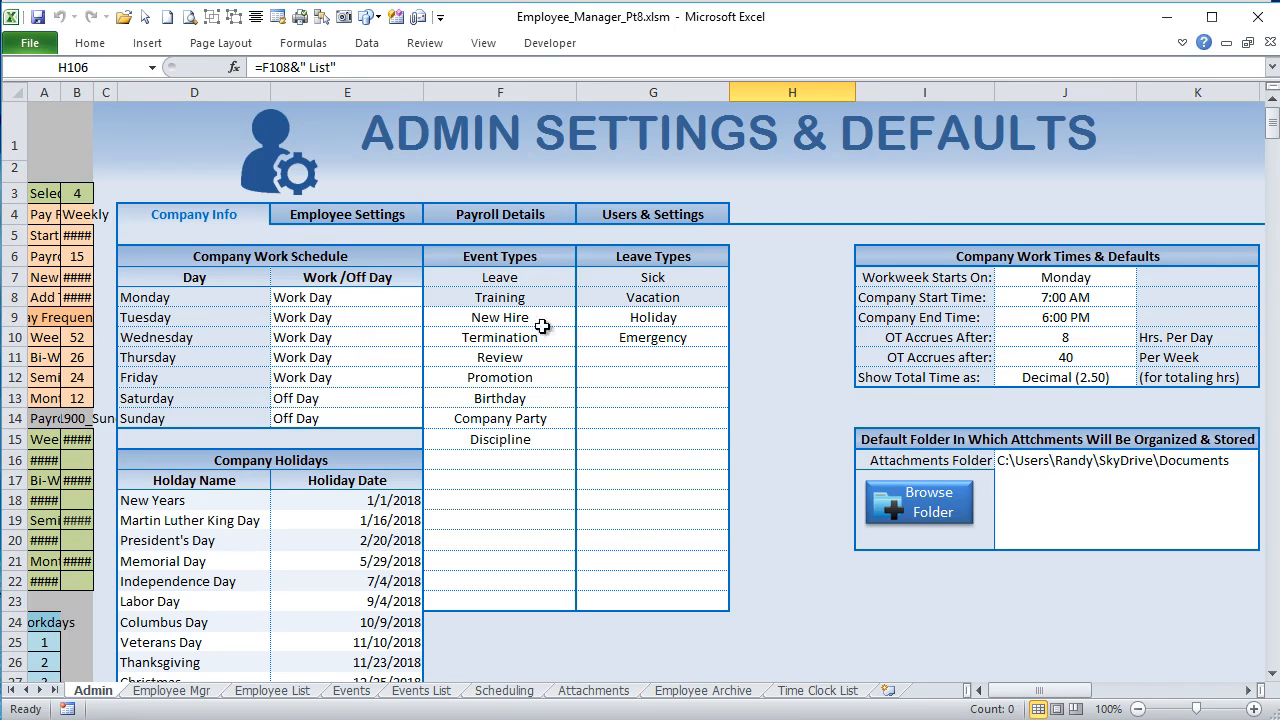
click(378, 214)
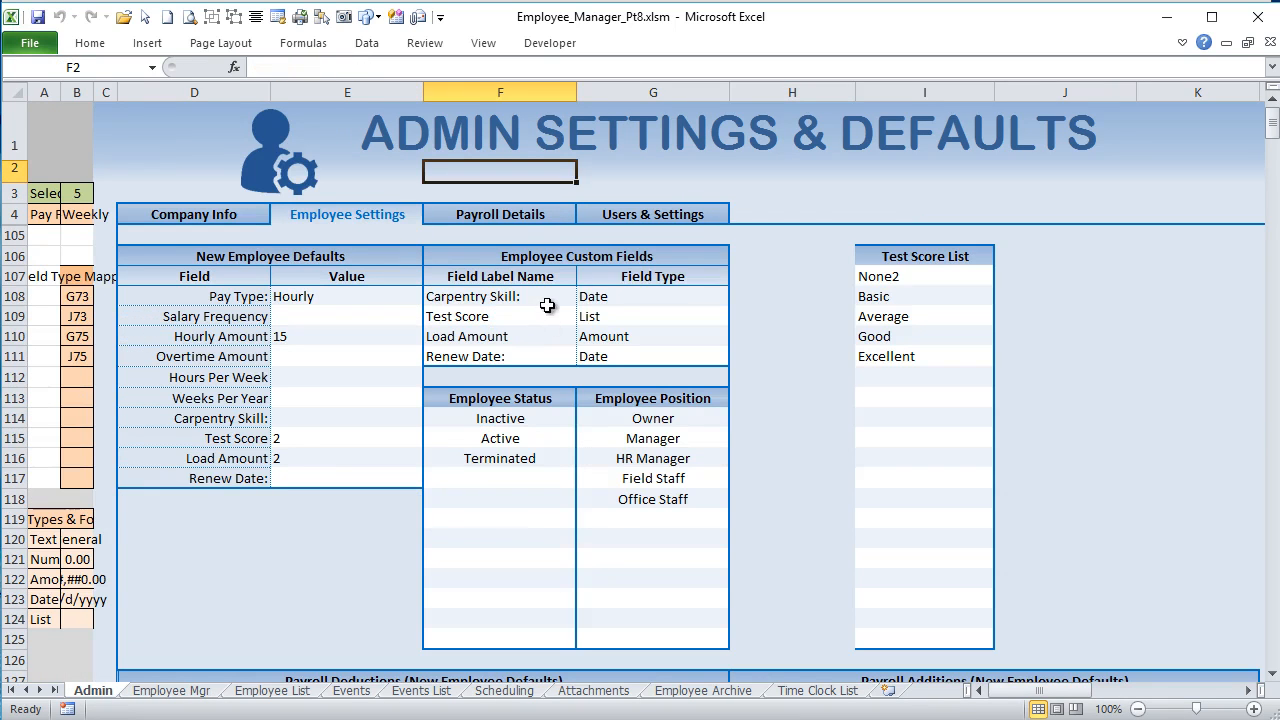
click(664, 298)
click(747, 296)
click(712, 298)
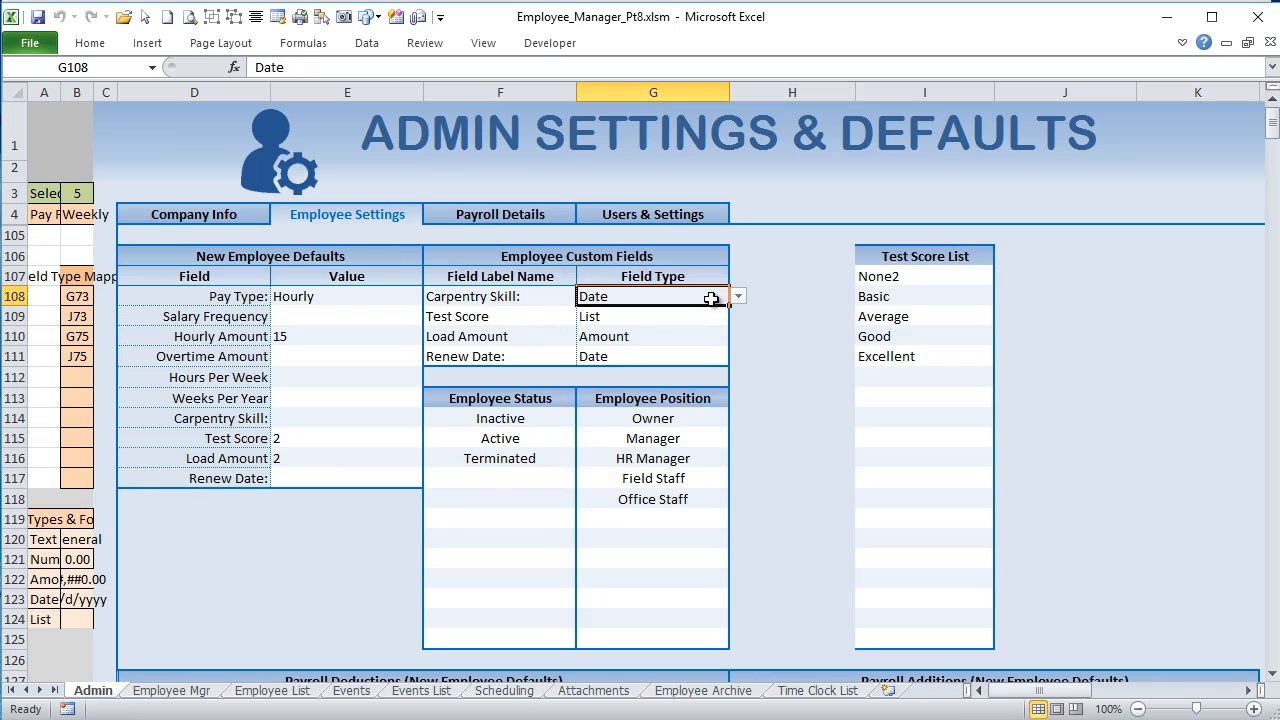
click(743, 299)
click(692, 335)
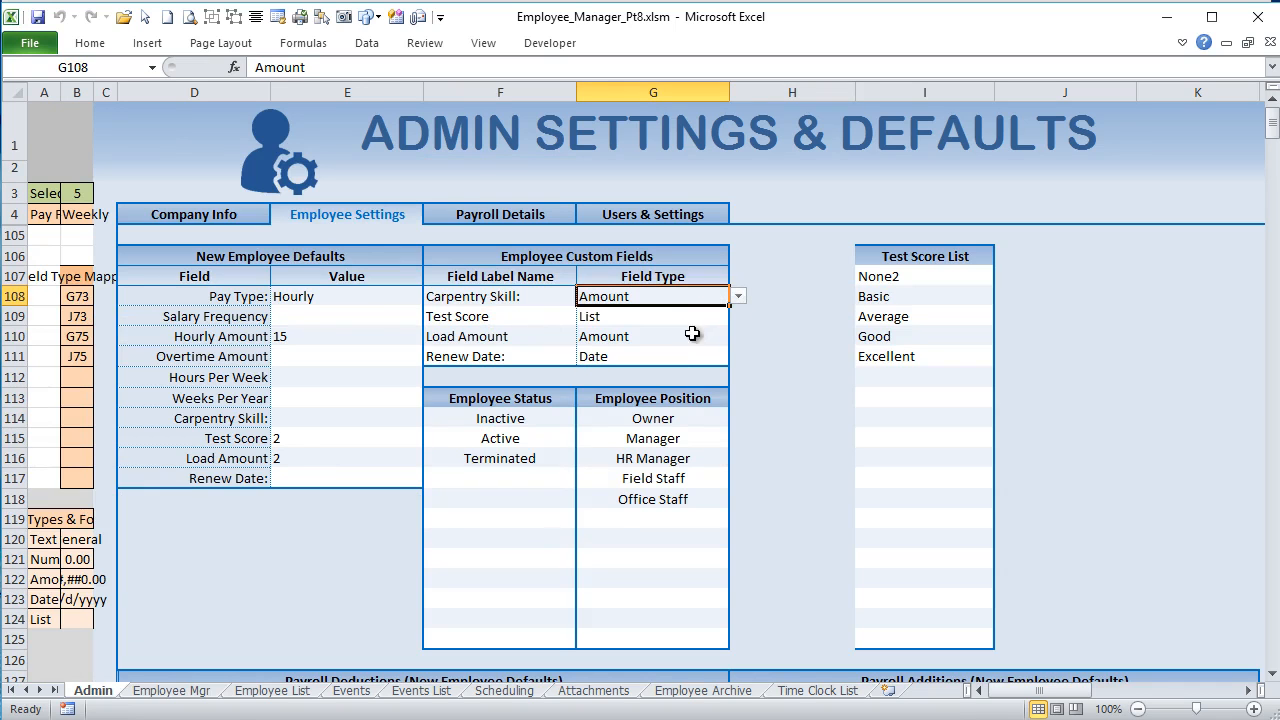
click(199, 695)
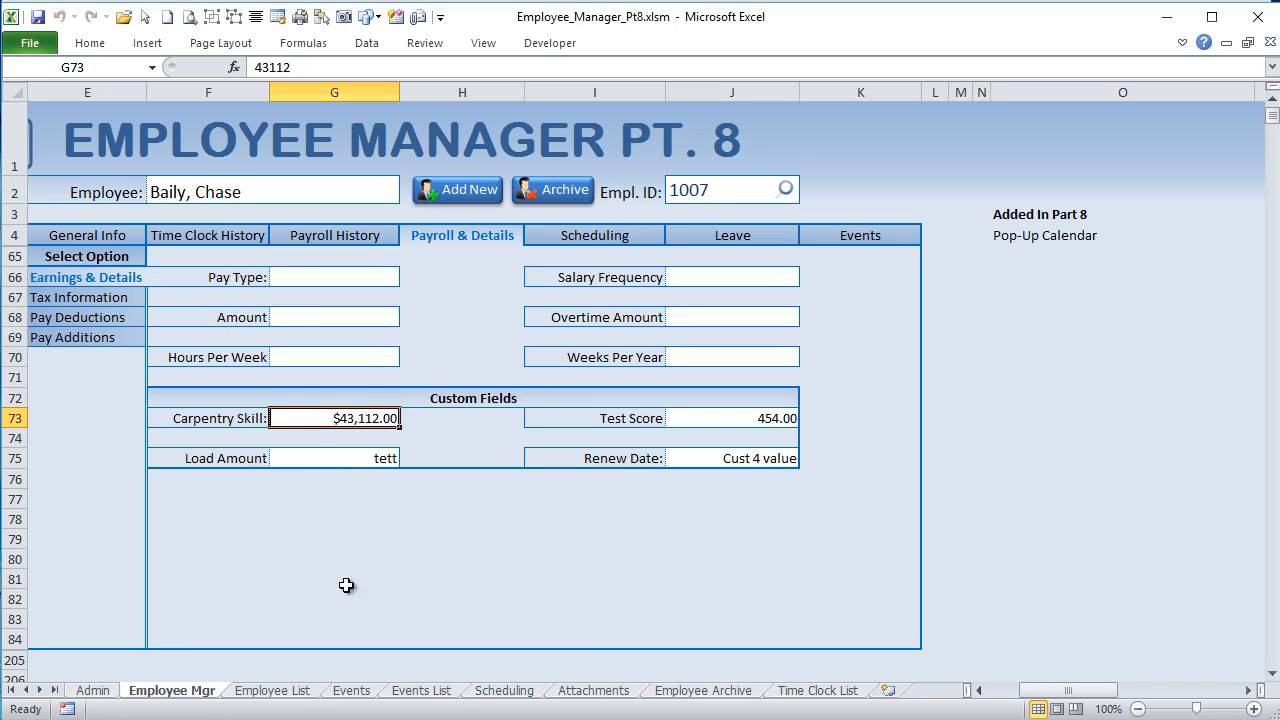
Step: On the Admin sheet, widen columns A and B to show their full contents
drag(1068, 690, 1037, 690)
click(104, 691)
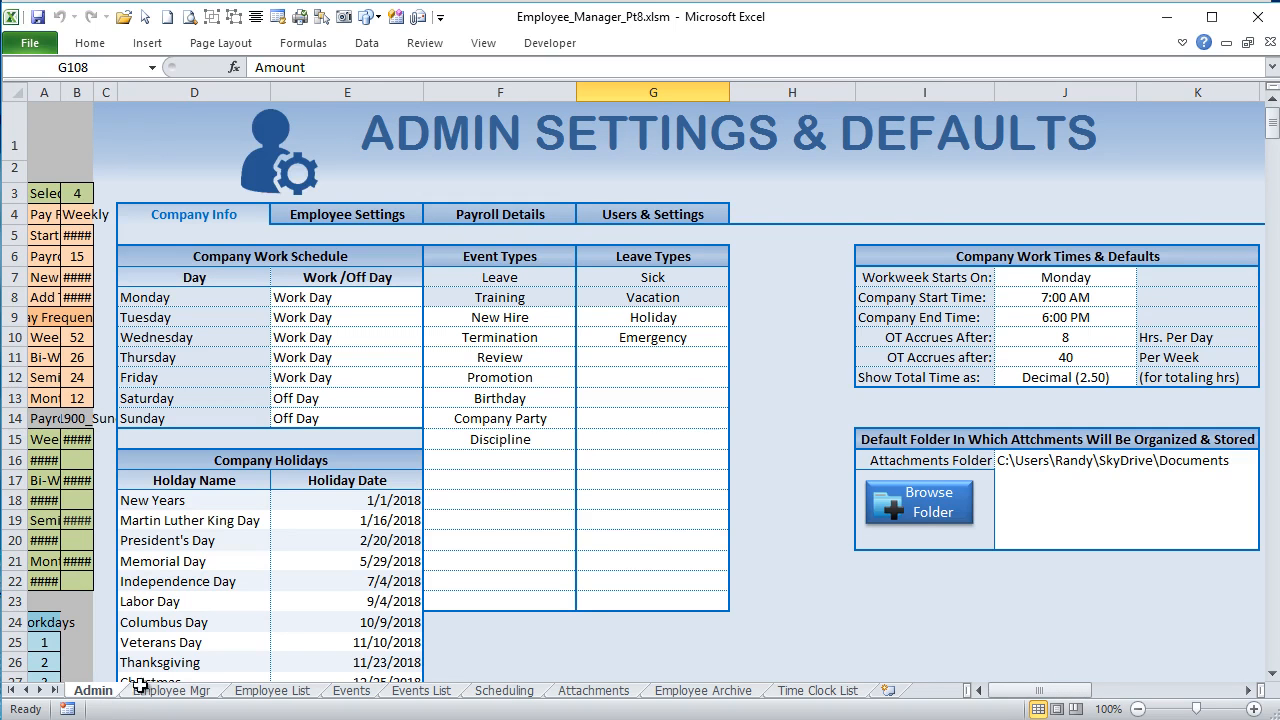
drag(1022, 692, 1005, 691)
drag(48, 92, 117, 97)
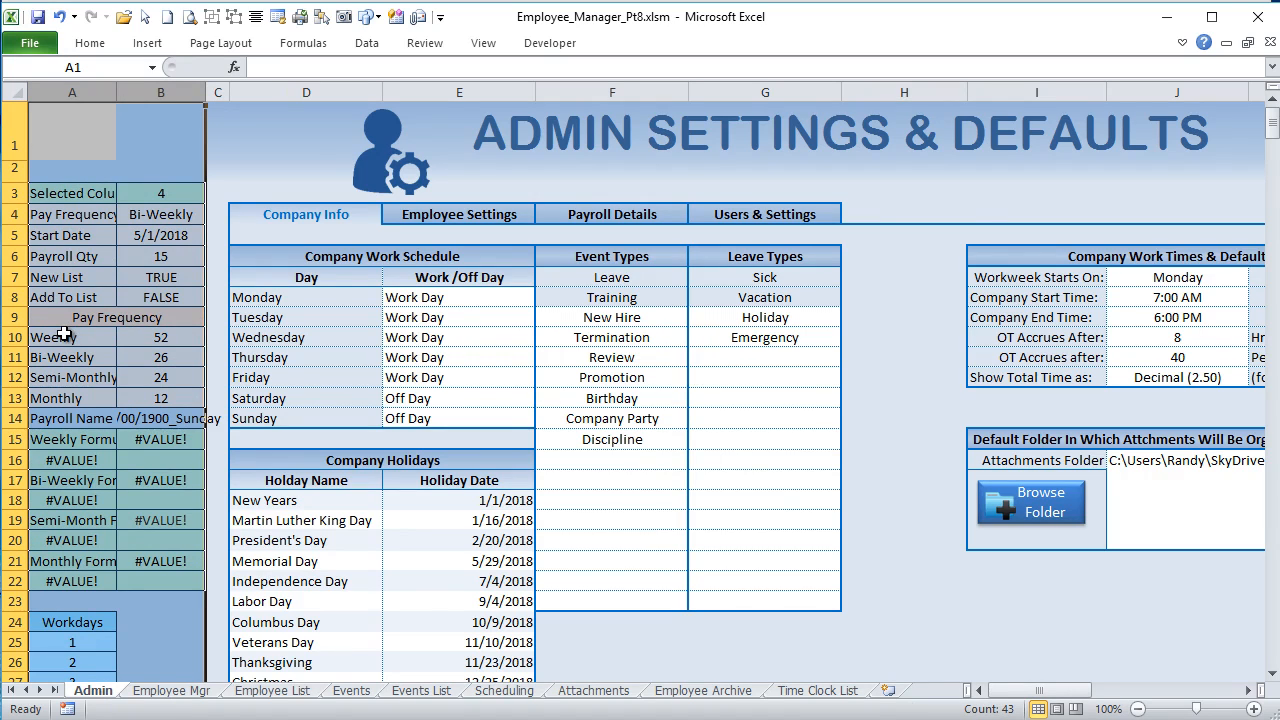
scroll(63, 335, down, 3)
scroll(63, 354, up, 2)
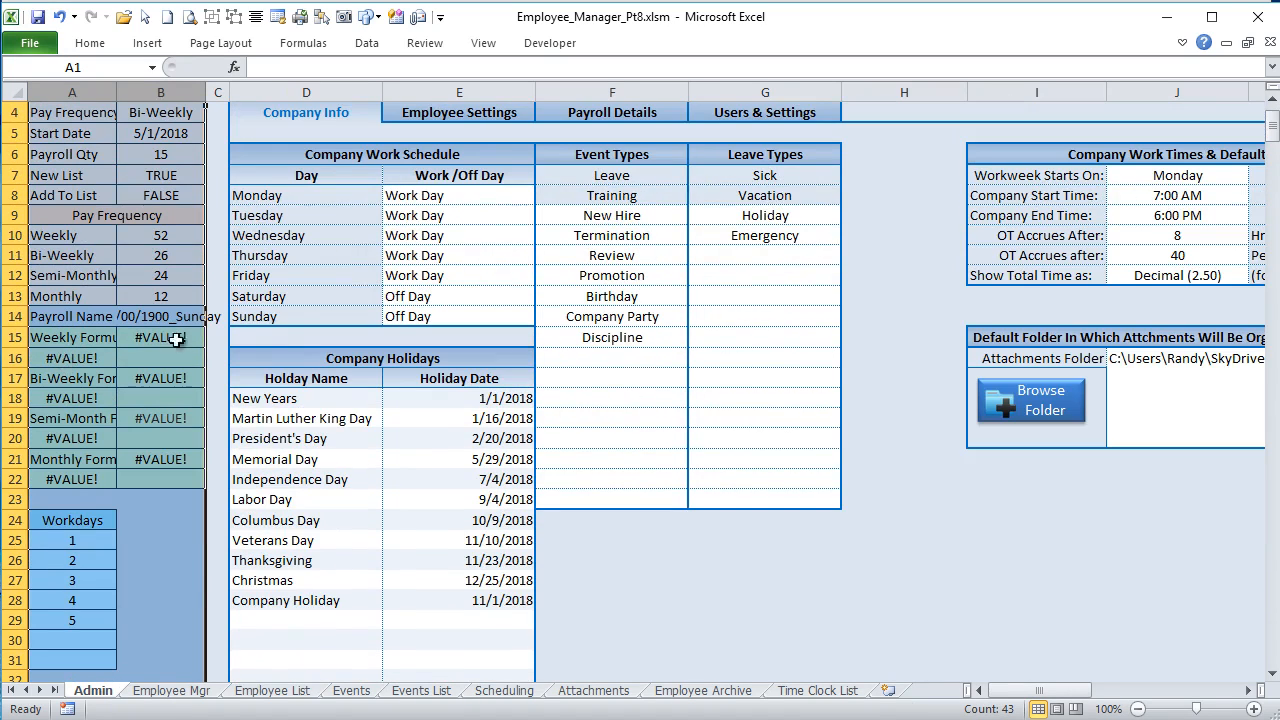
scroll(288, 377, up, 1)
double_click(556, 174)
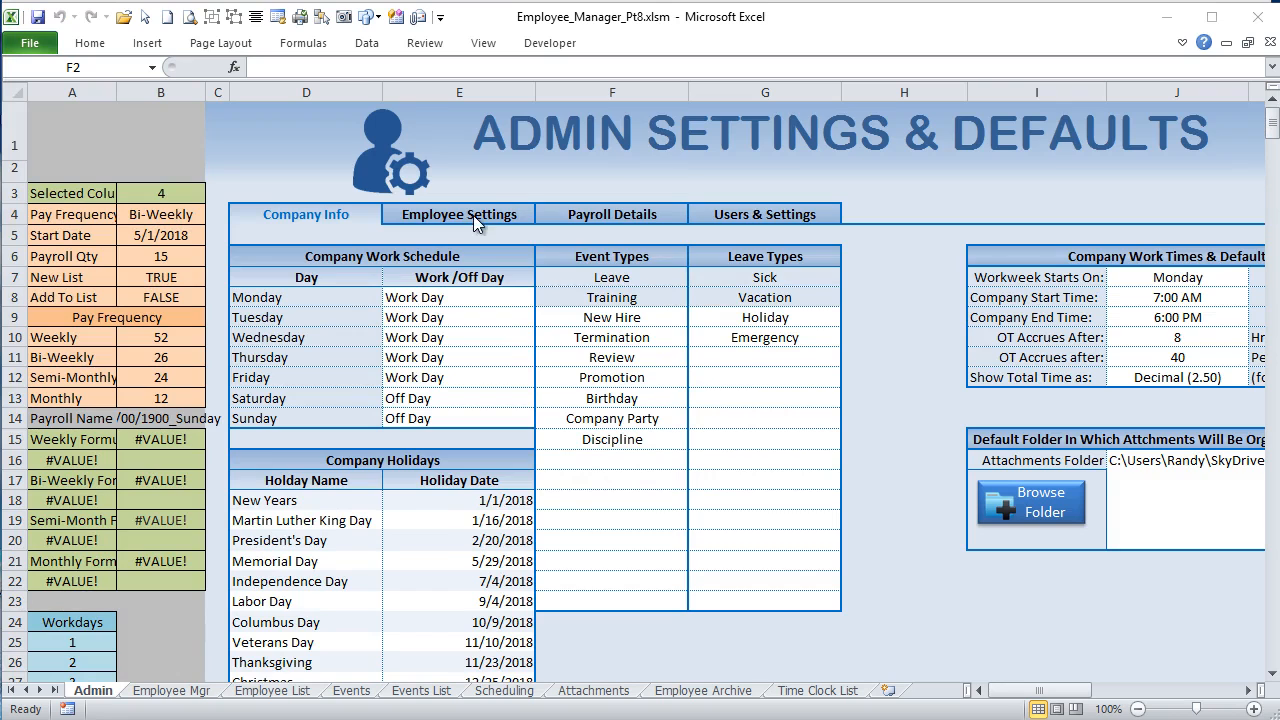
Step: Show the Employee Settings and examine the Field Types & Formats table, including the Text and Number formats
click(472, 216)
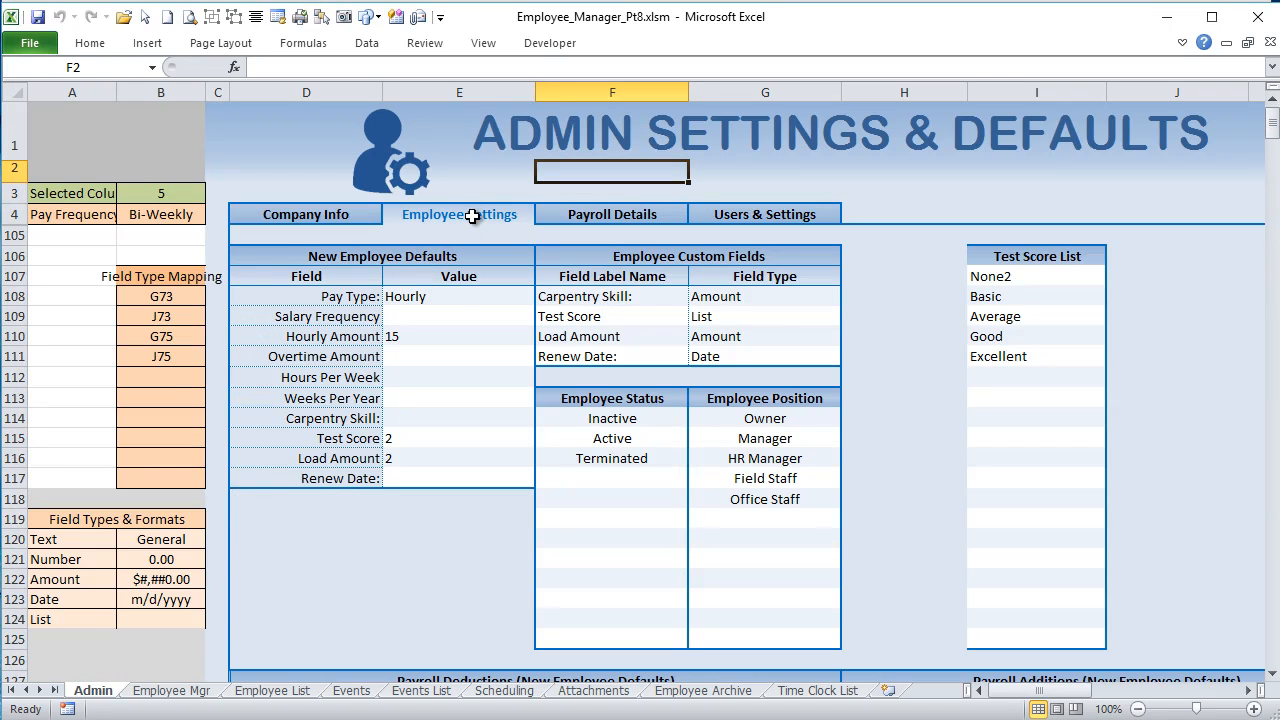
scroll(148, 541, down, 1)
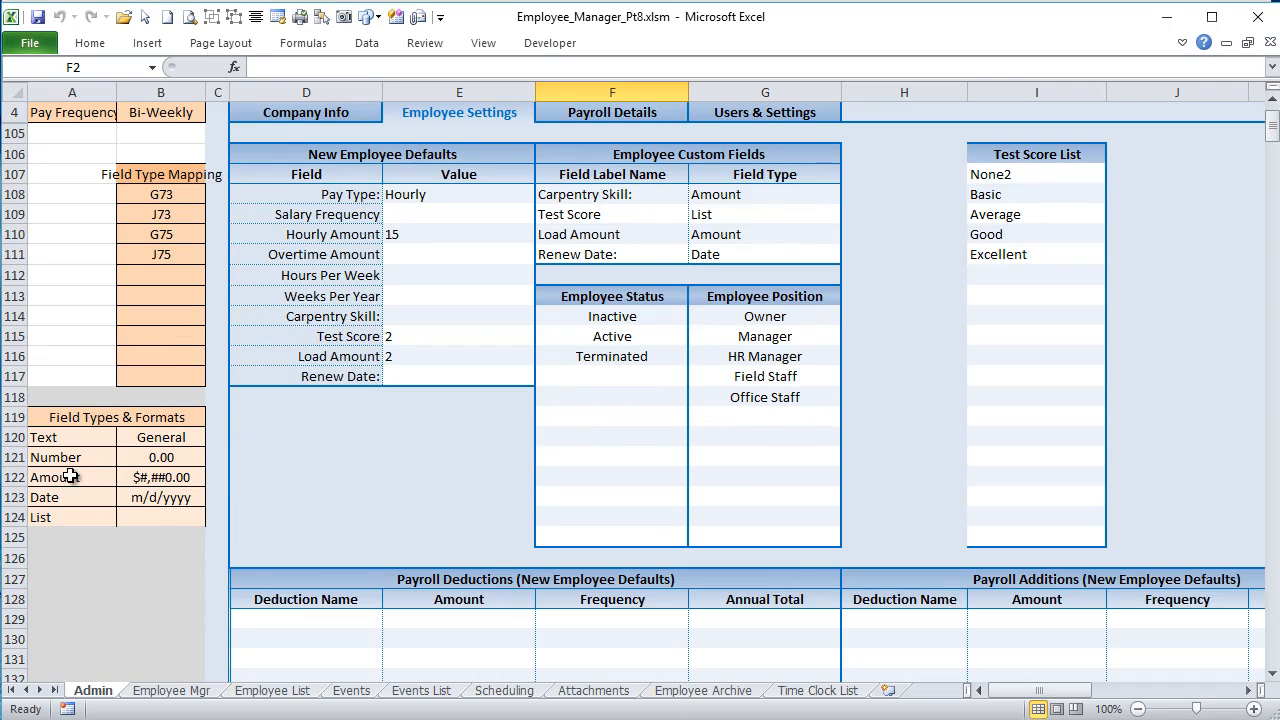
drag(64, 441, 61, 517)
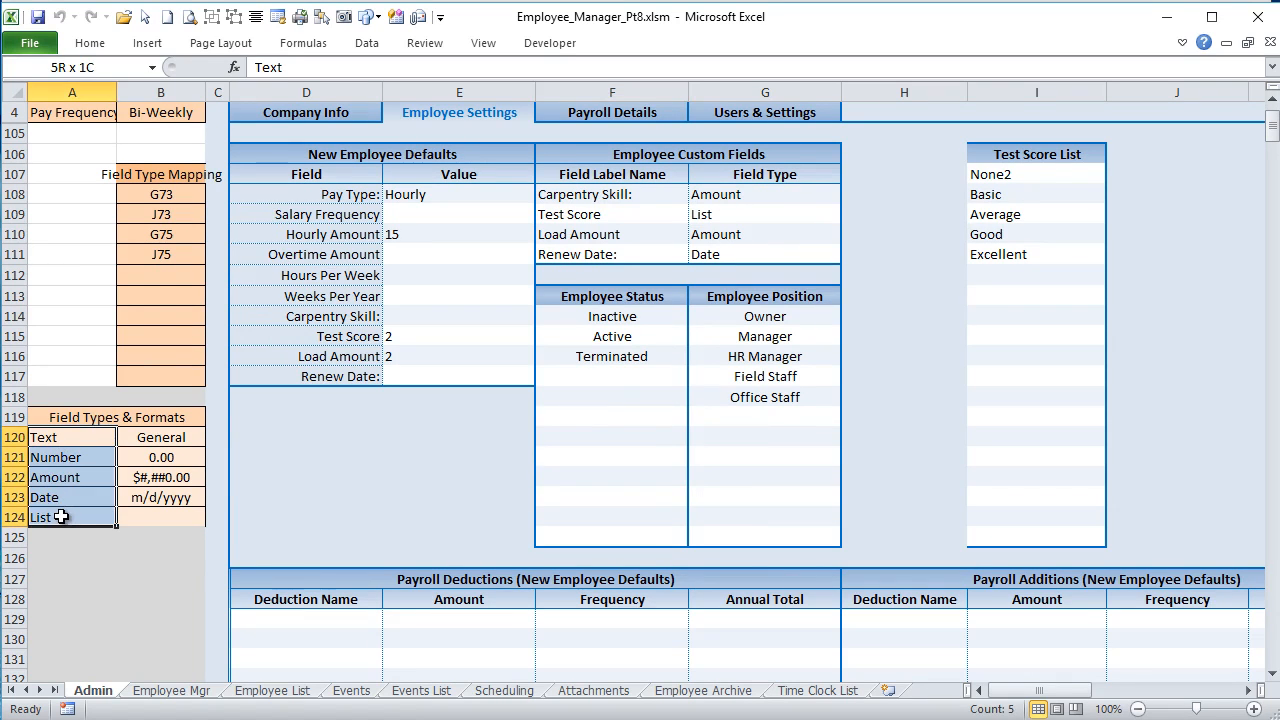
drag(161, 437, 163, 514)
click(145, 440)
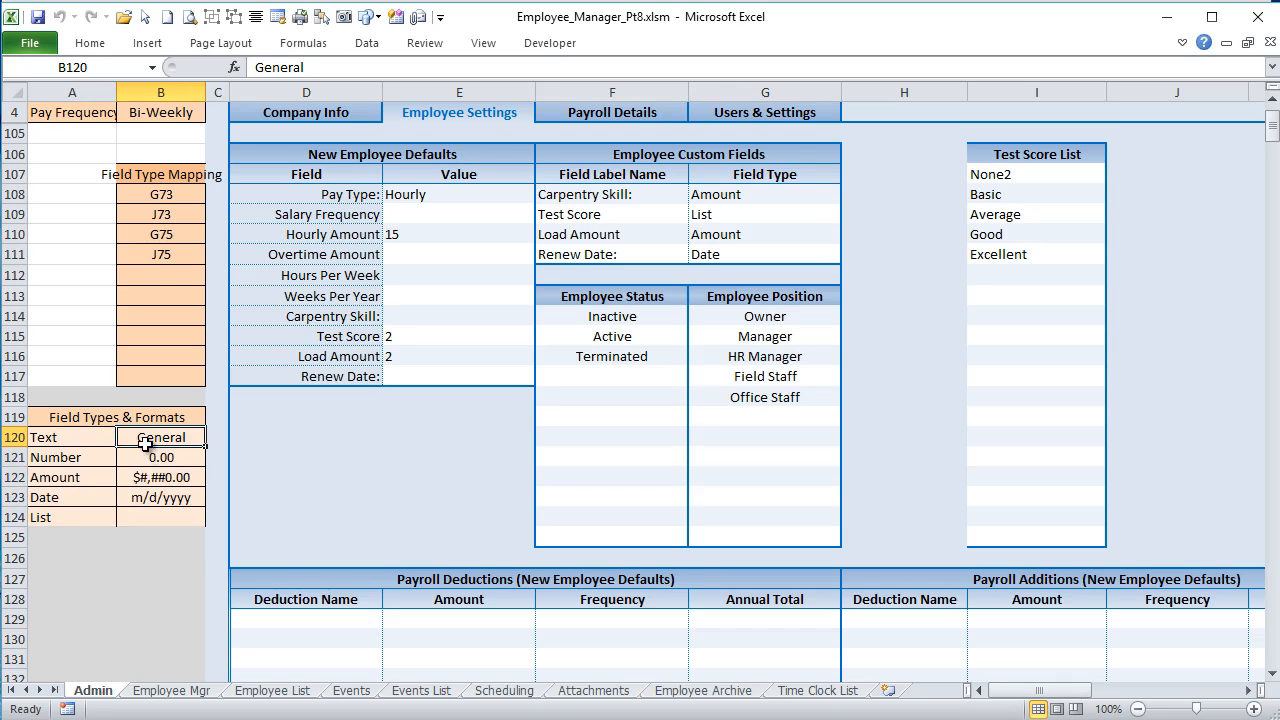
click(178, 476)
click(178, 456)
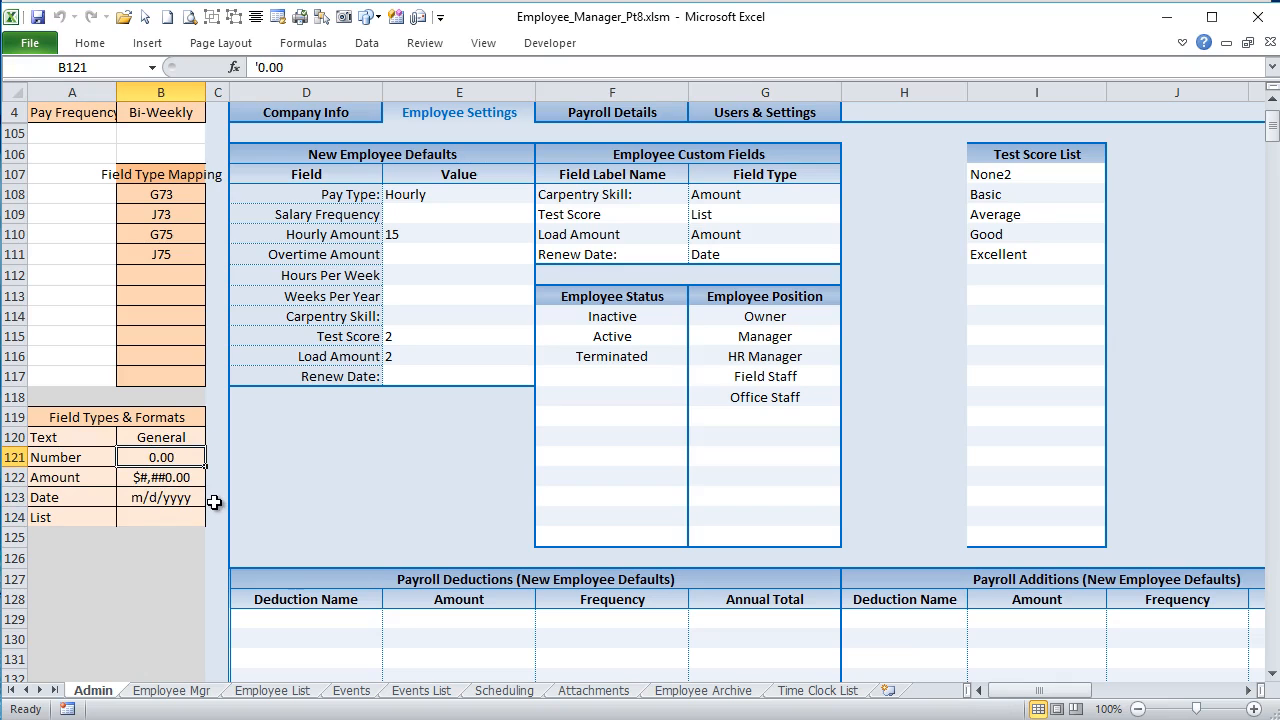
Step: Inspect the Amount and Date format codes in B122 and B123, then view the Carpentry Skill field on the Employee Mgr sheet
click(192, 477)
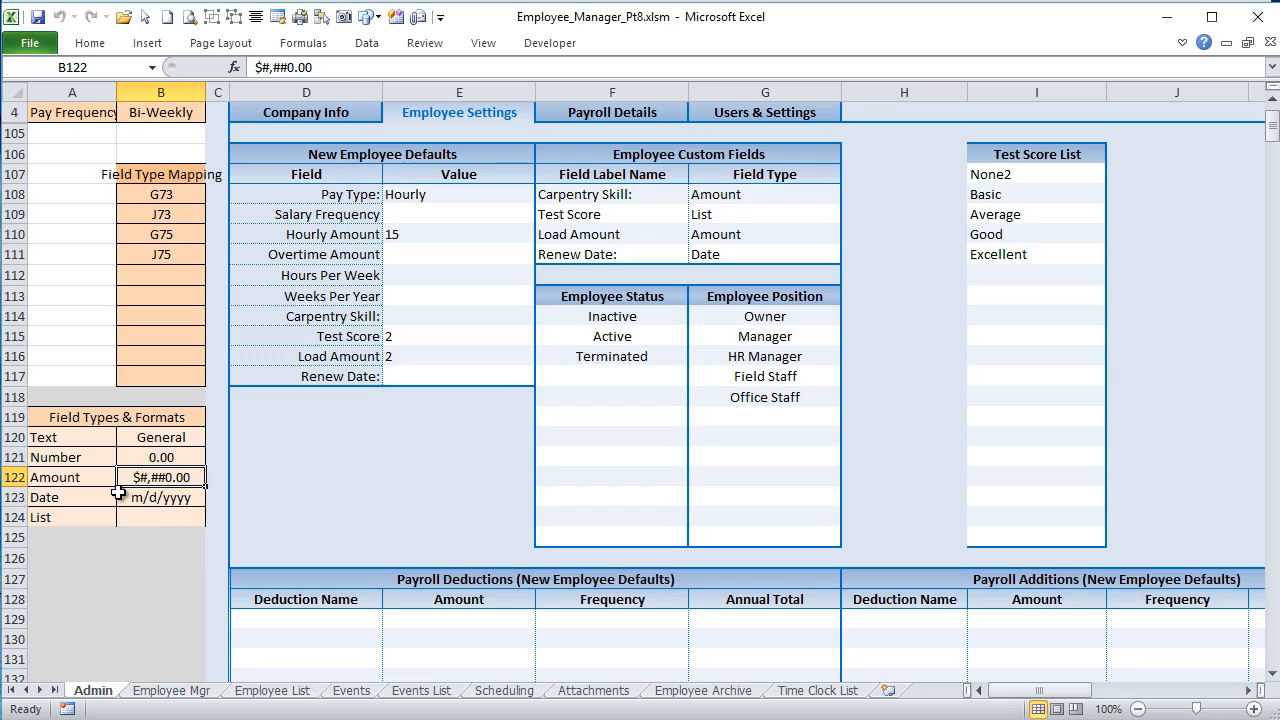
click(186, 501)
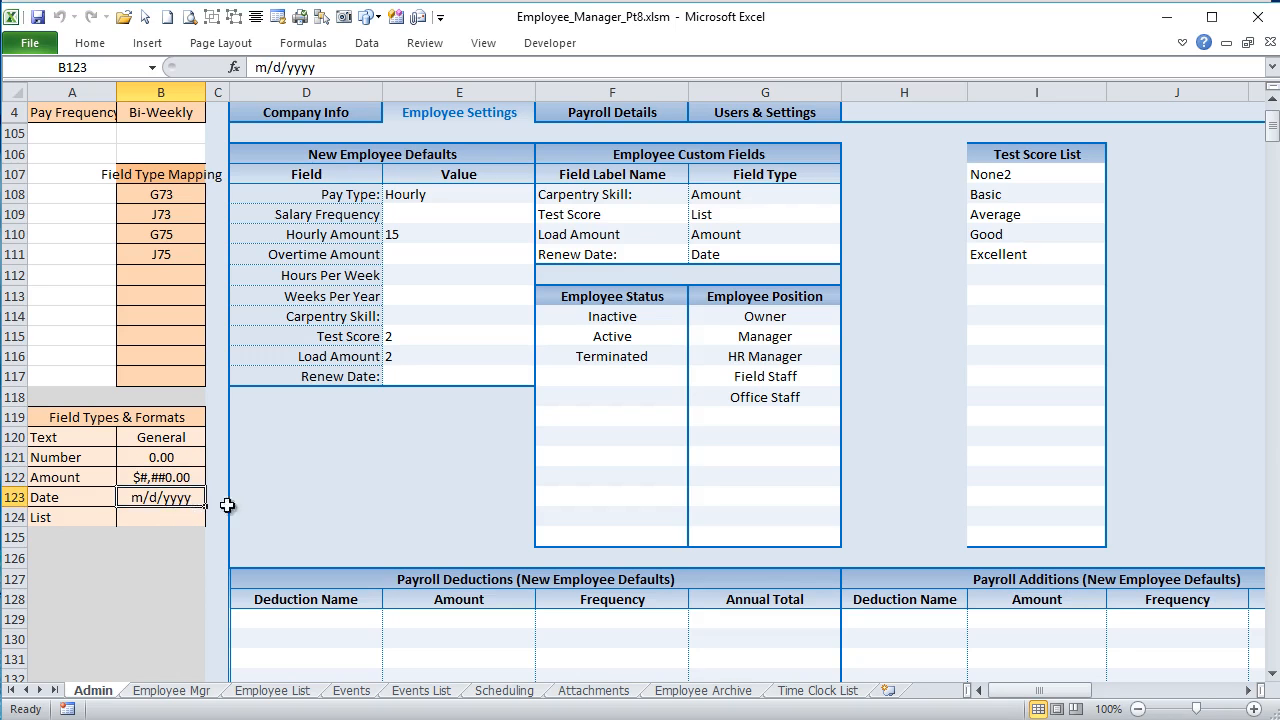
drag(68, 503, 186, 487)
click(165, 499)
double_click(143, 497)
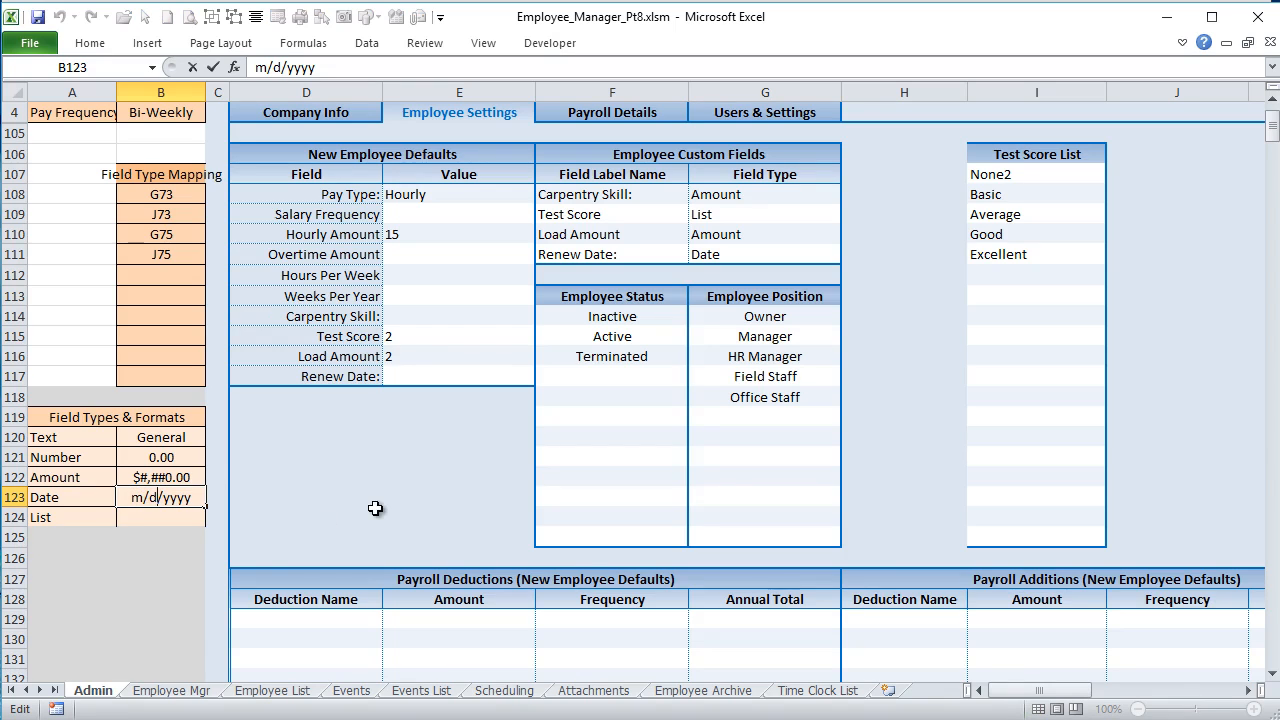
click(190, 690)
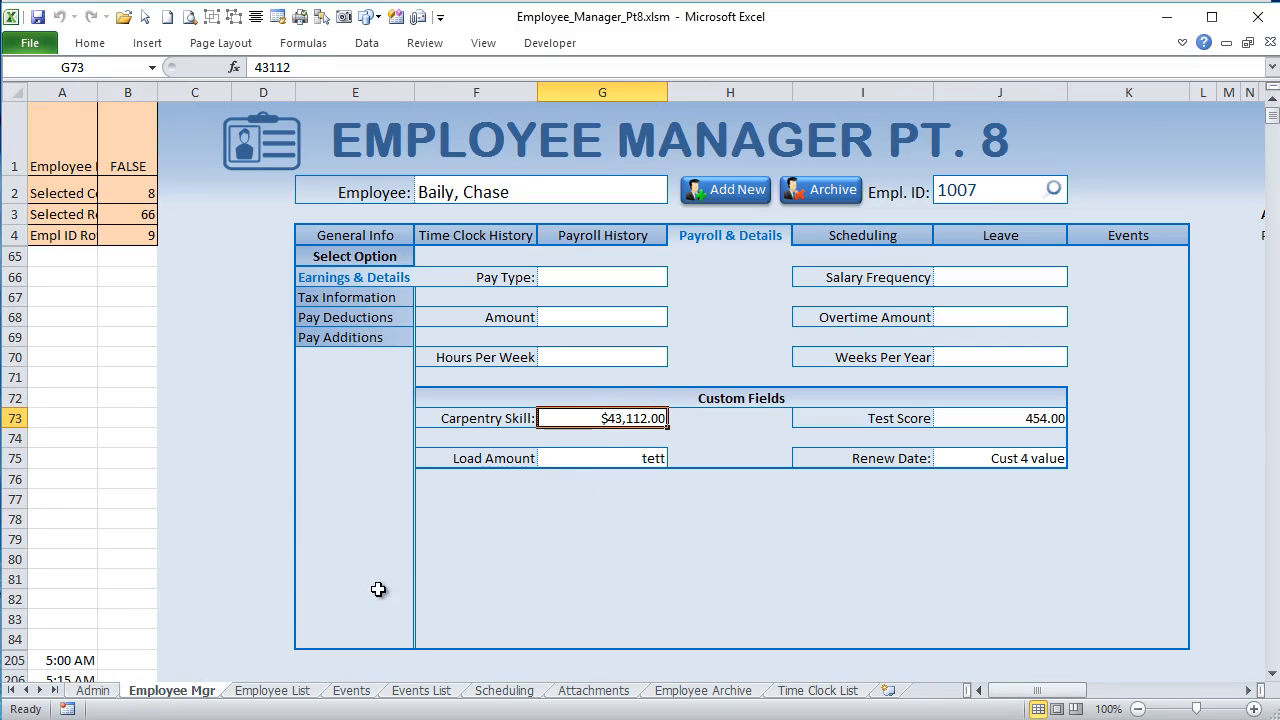
Step: In the Admin sheet's Employee Settings, rename the Carpentry Skill custom field to Hire Date and set its field type to Date
click(95, 691)
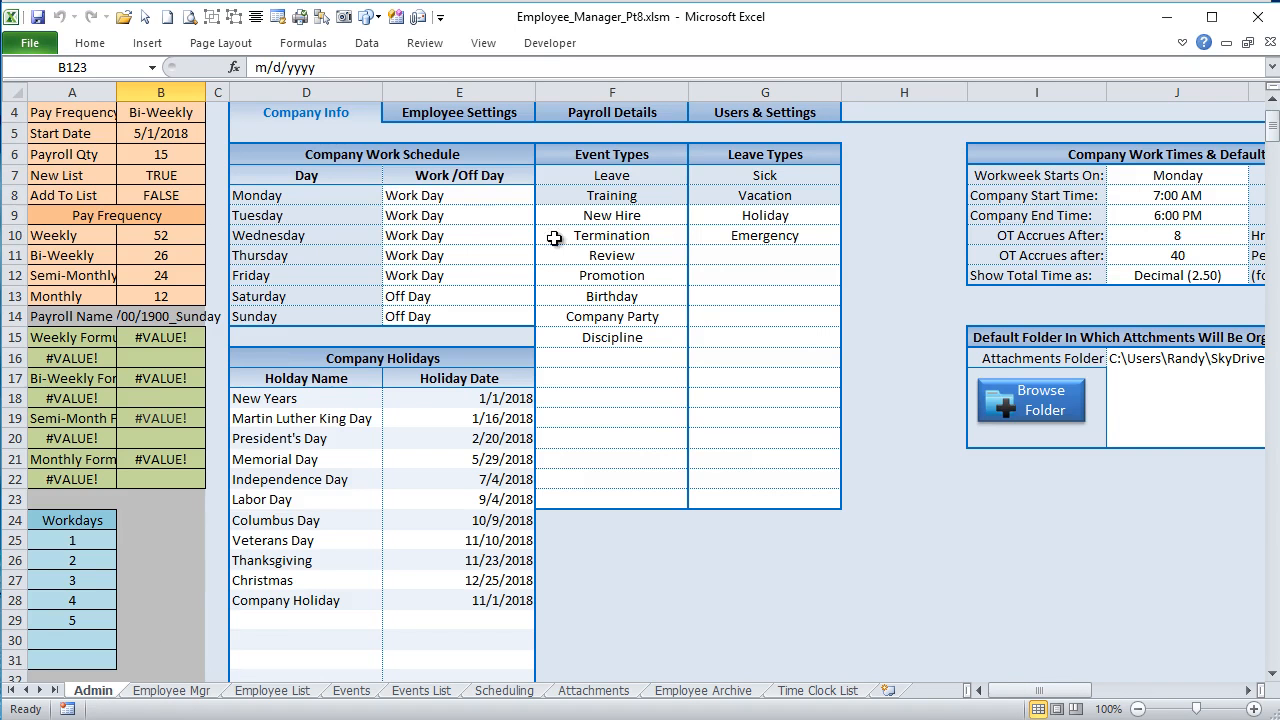
scroll(618, 327, up, 1)
click(496, 206)
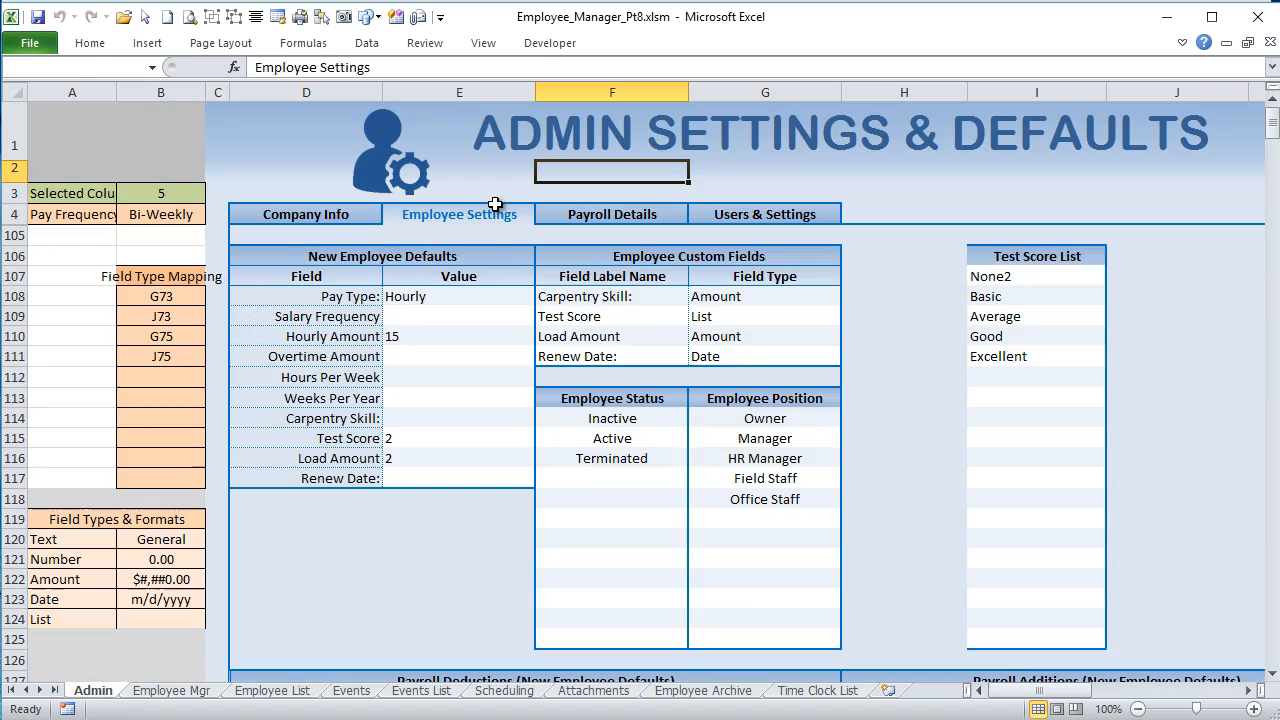
click(608, 295)
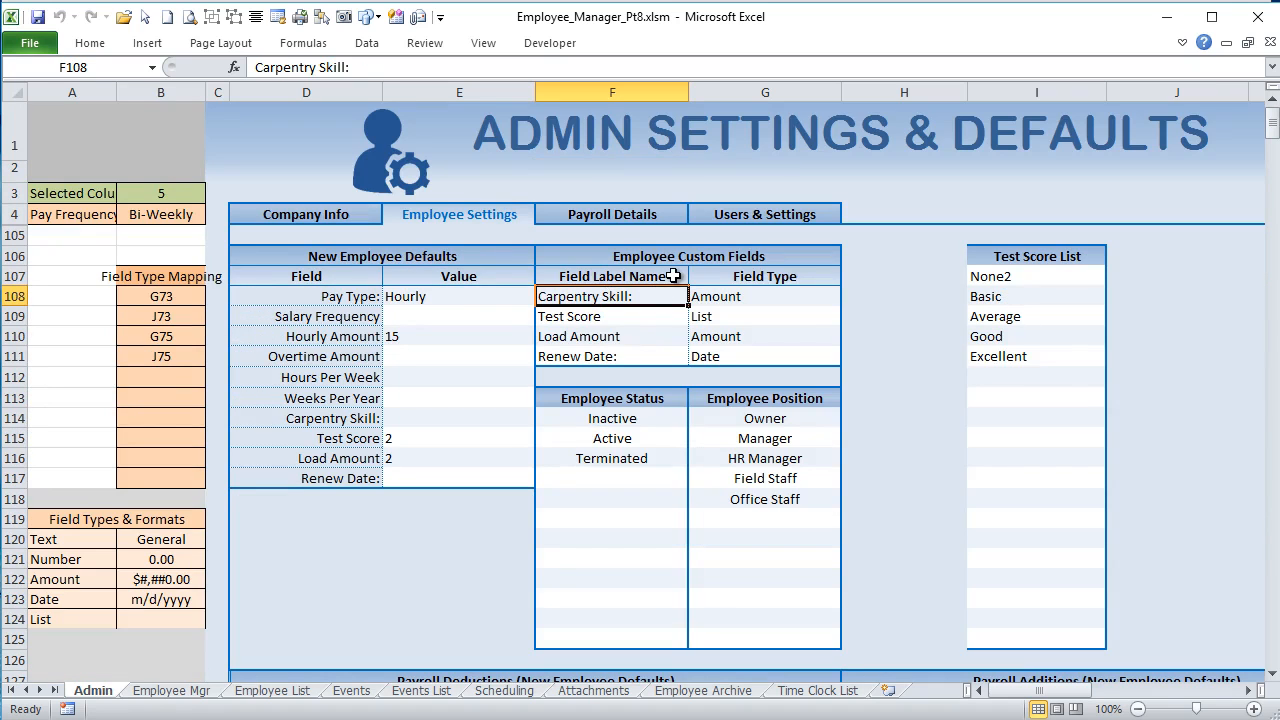
text(HJ)
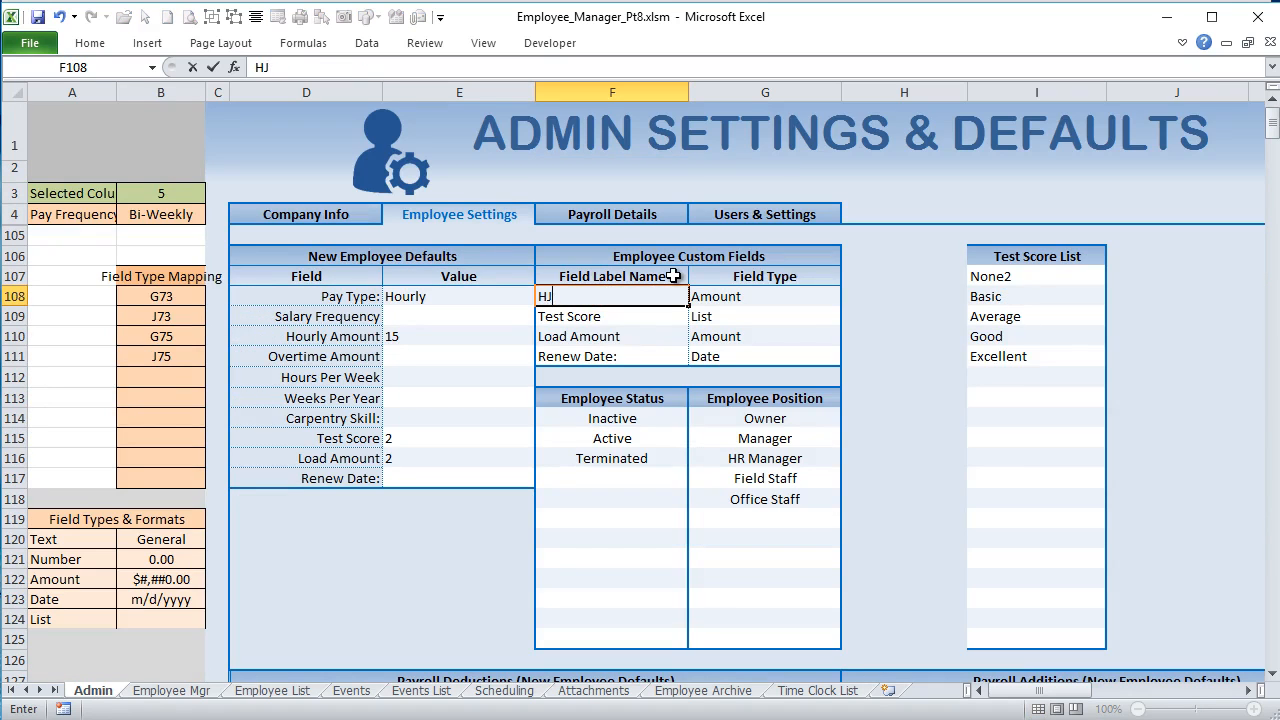
text(ire Date)
key(Tab)
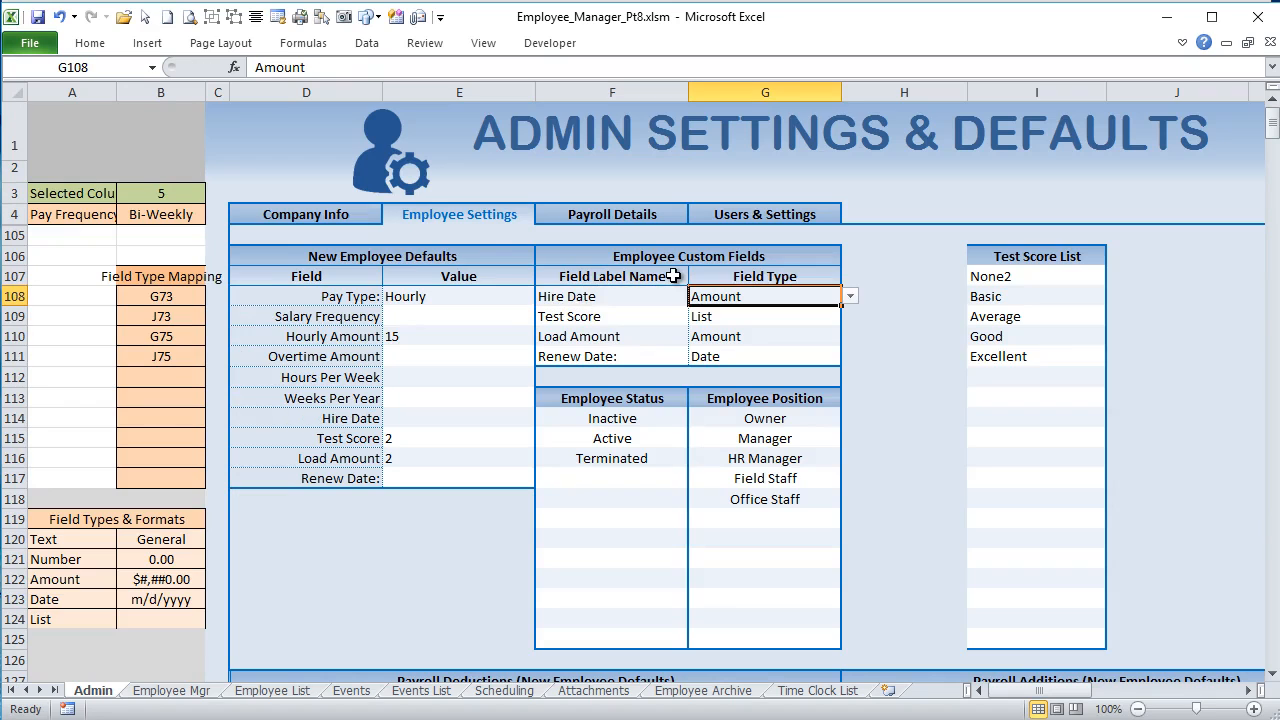
click(849, 298)
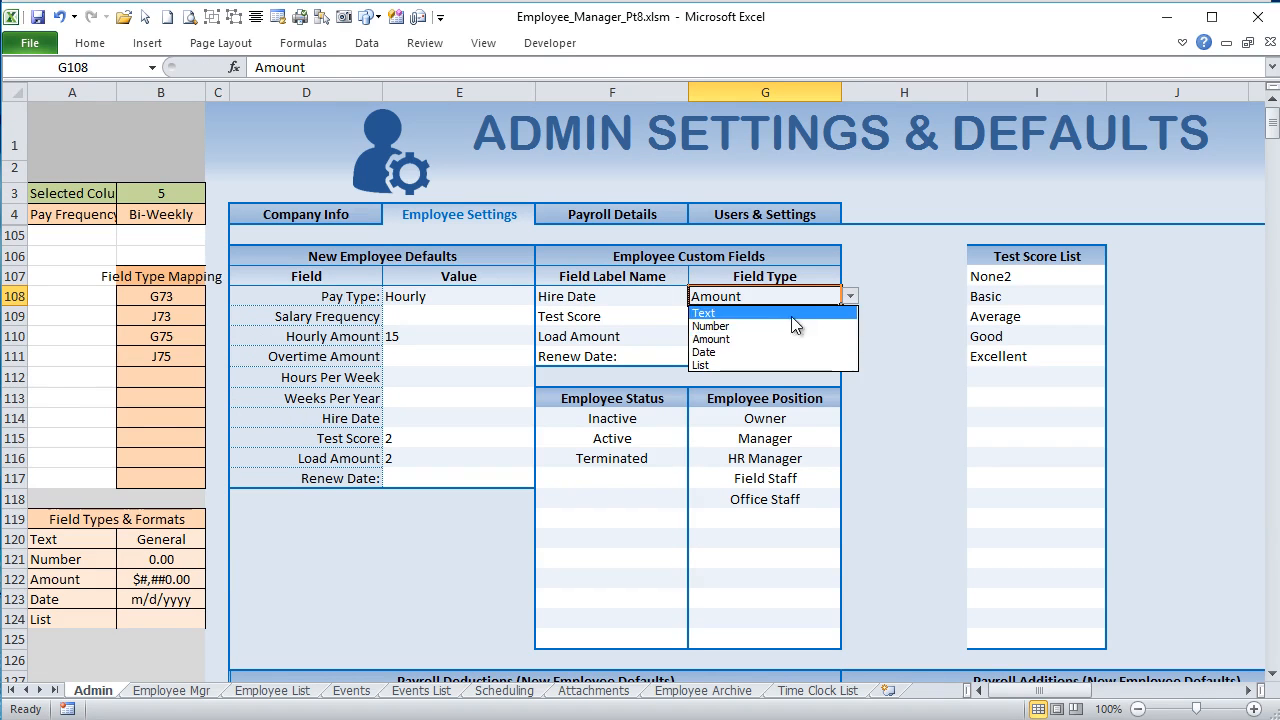
click(765, 348)
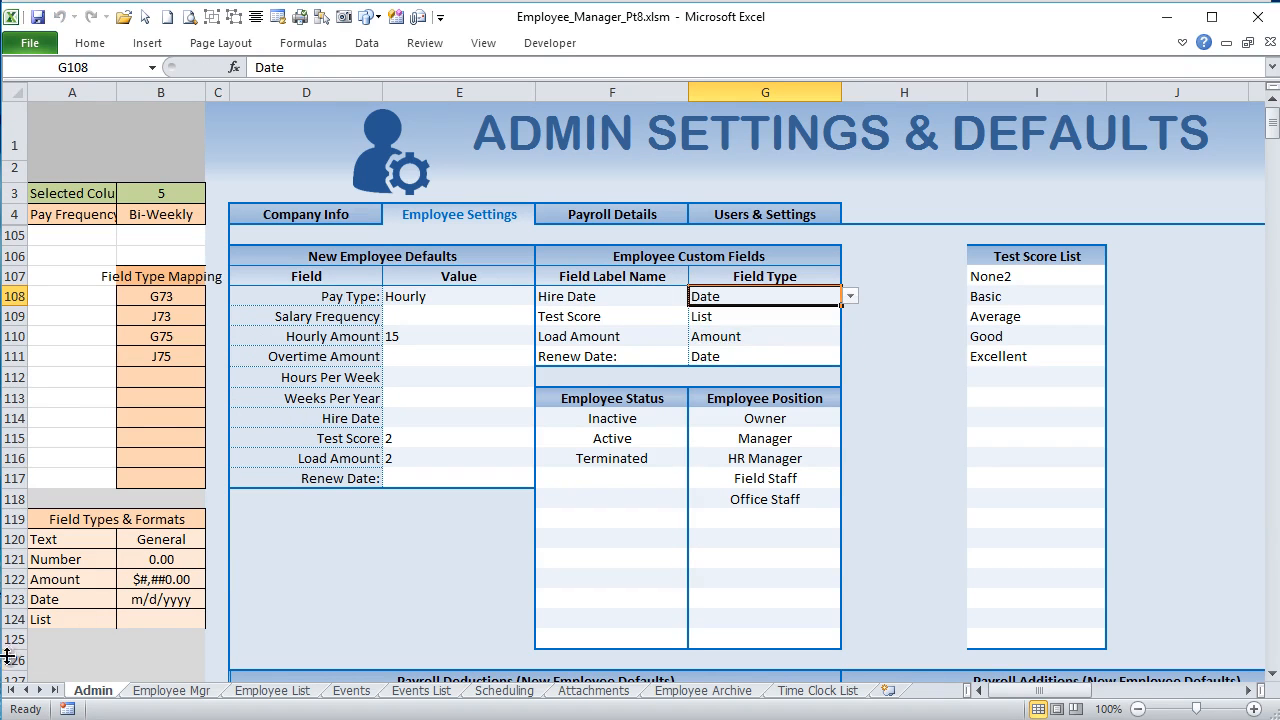
Step: Change the Date format in the Field Types & Formats table to d/m/yyyy, then reselect the Hire Date field's type cell and move off it
click(122, 599)
double_click(134, 600)
key(shift+Home)
text(d)
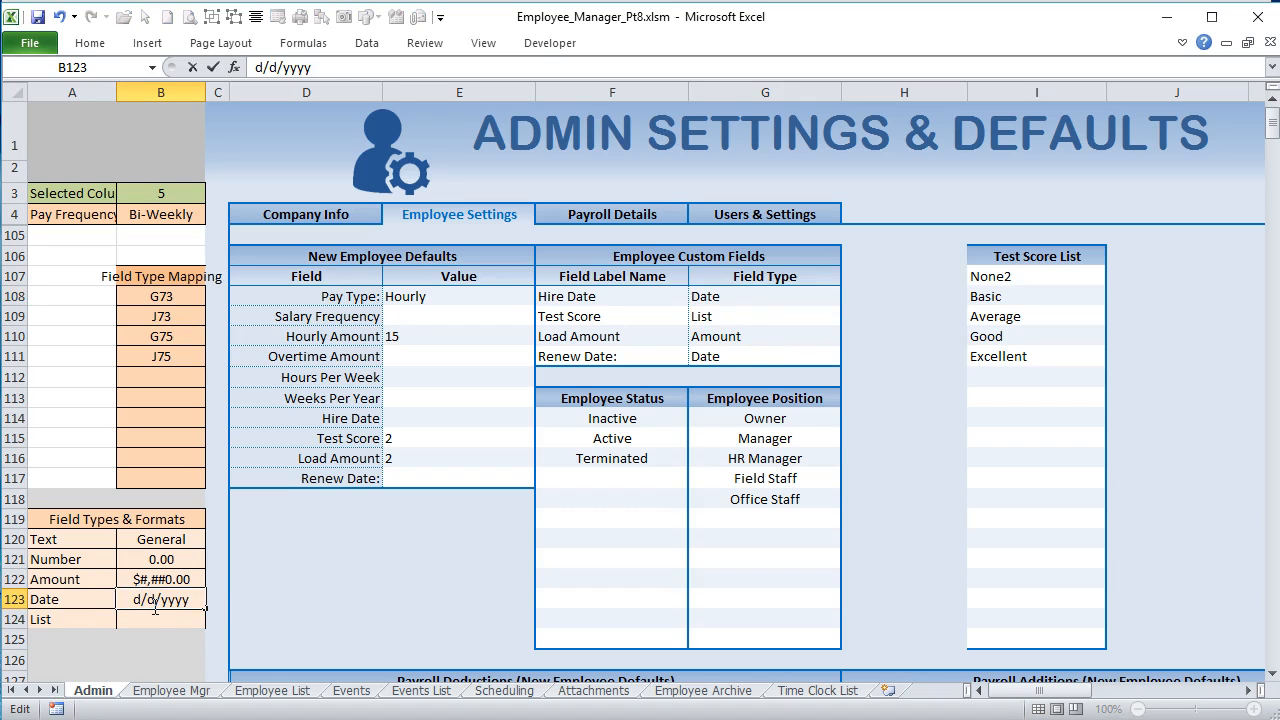
text(m)
key(Return)
click(787, 301)
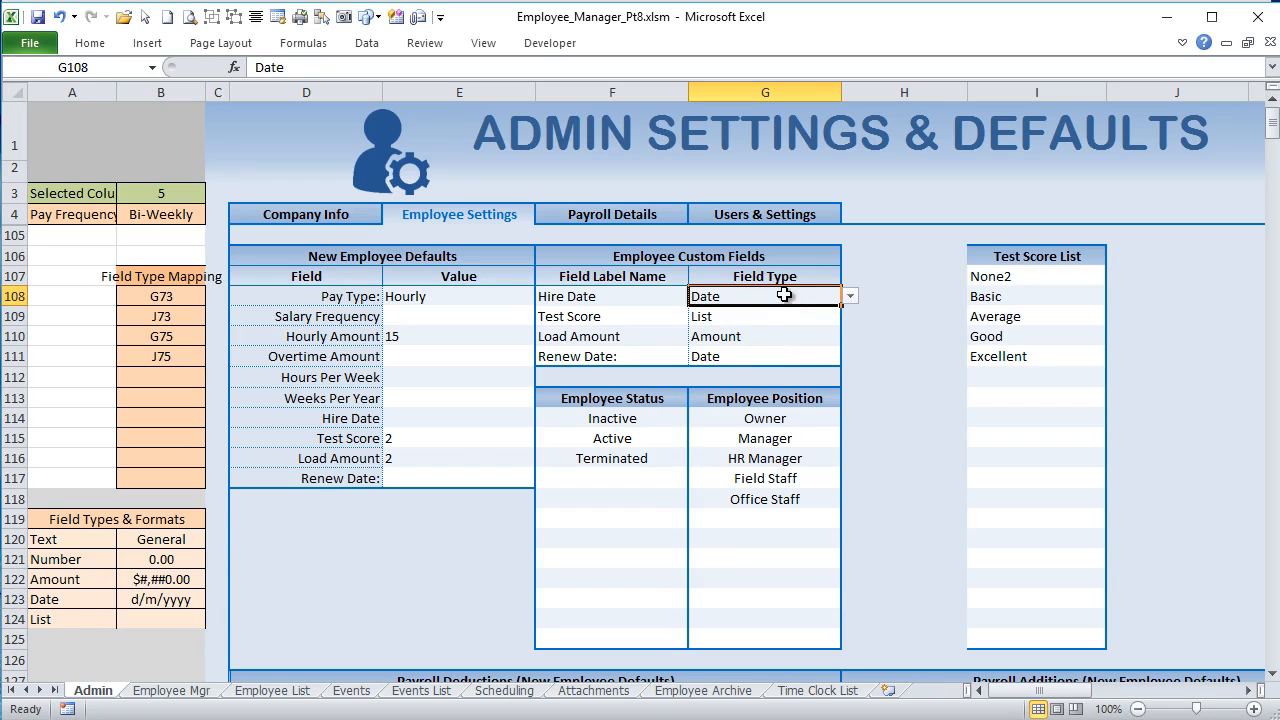
key(Right)
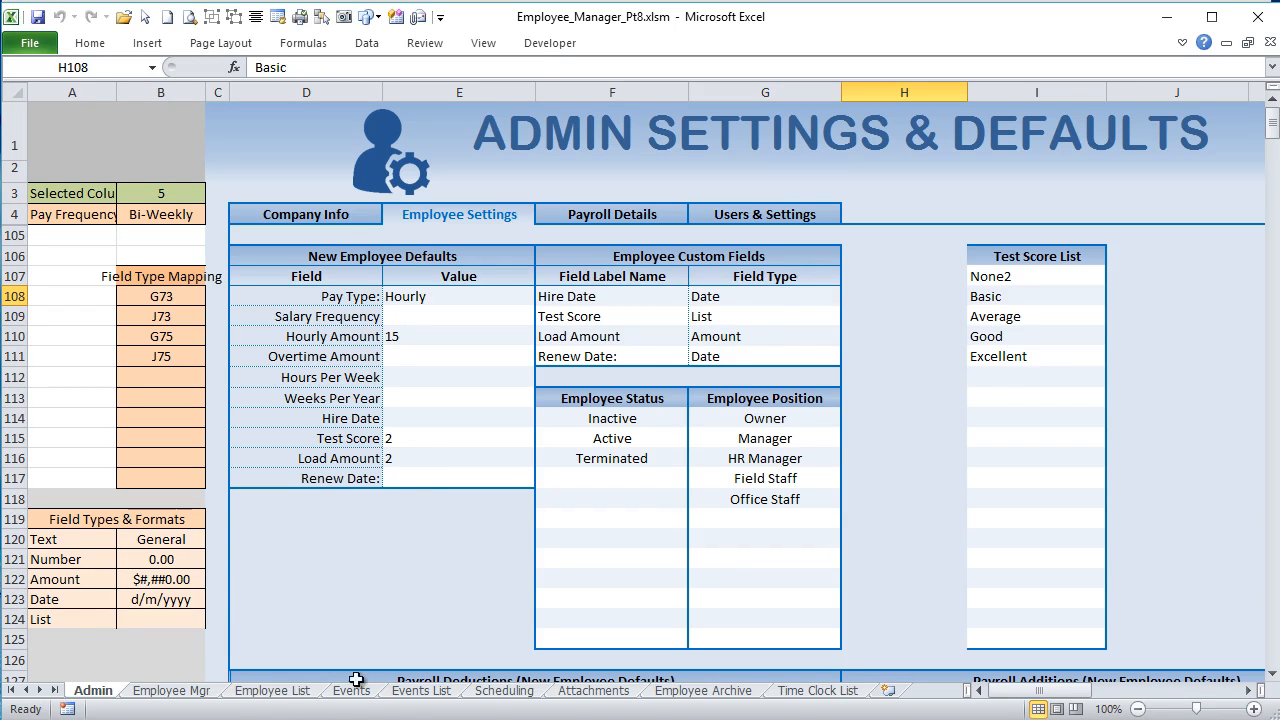
Step: On the Employee Mgr sheet, clear the employee's Hire Date value and enter 12/31
click(171, 690)
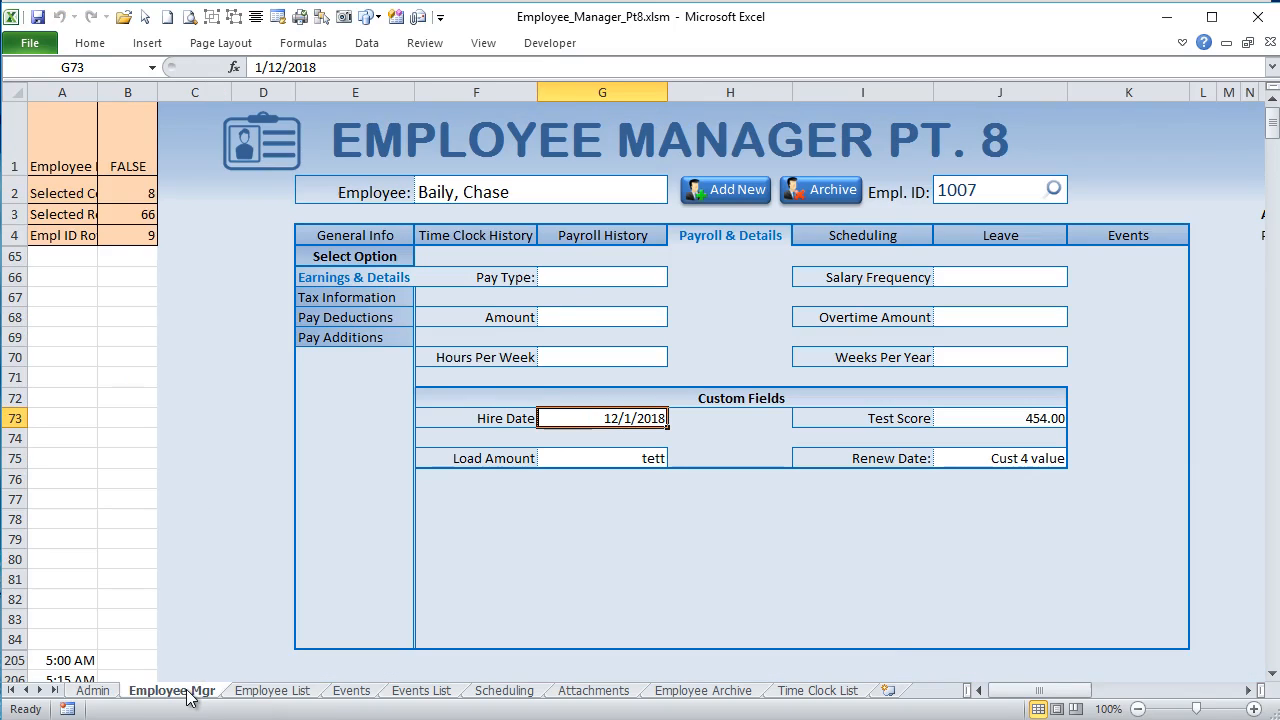
key(Delete)
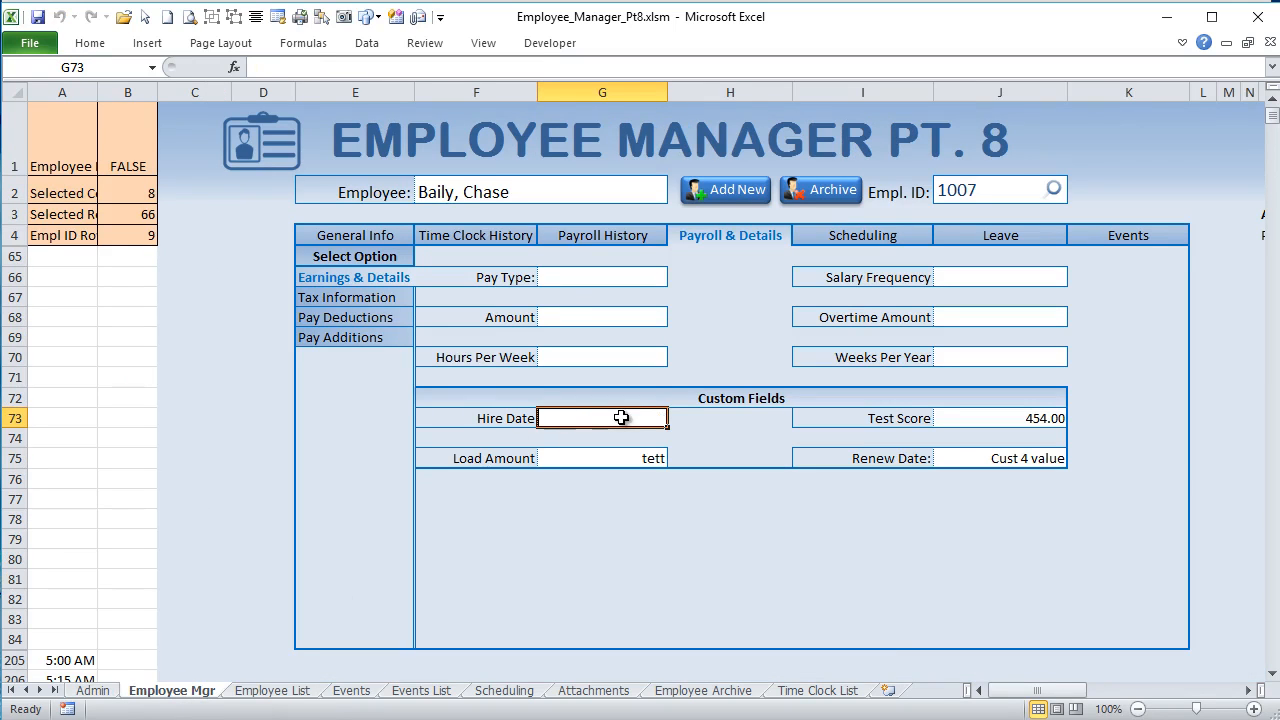
text(12/31)
key(Return)
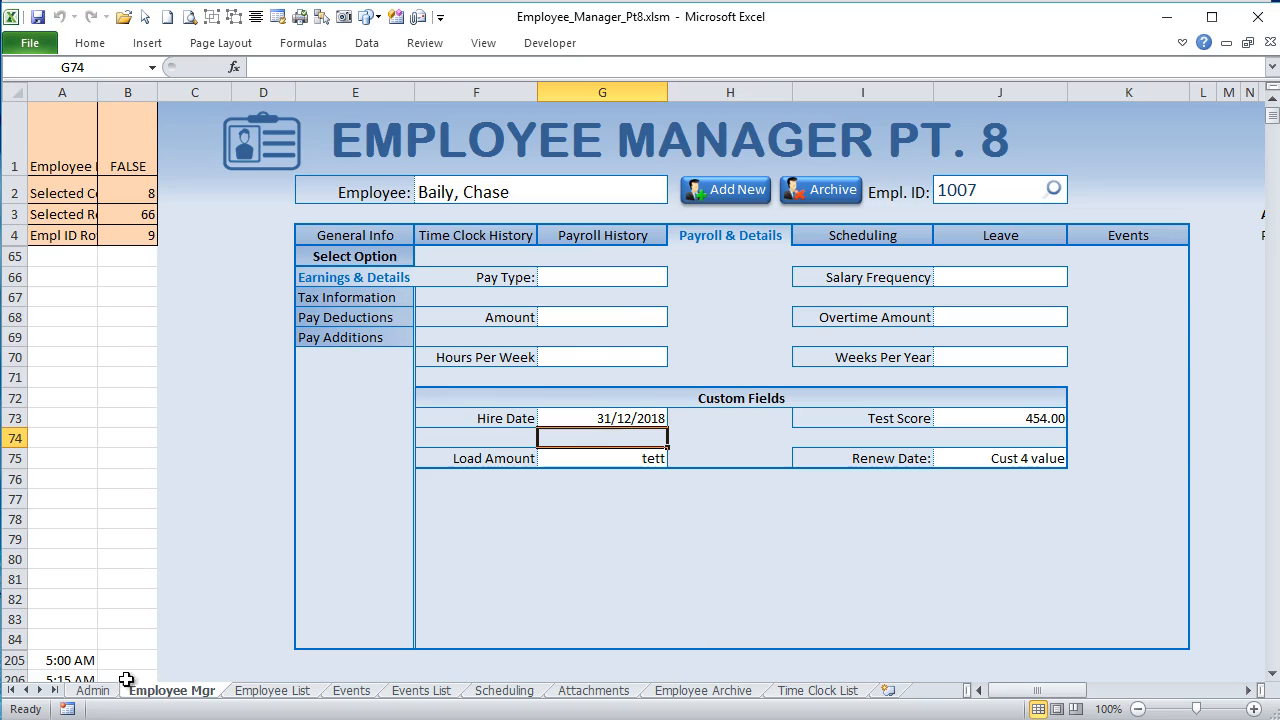
Step: In the Admin sheet's Employee Settings, set the Date format in the Field Types & Formats table to m/d/yyyy
click(94, 690)
scroll(120, 602, down, 5)
scroll(121, 603, up, 3)
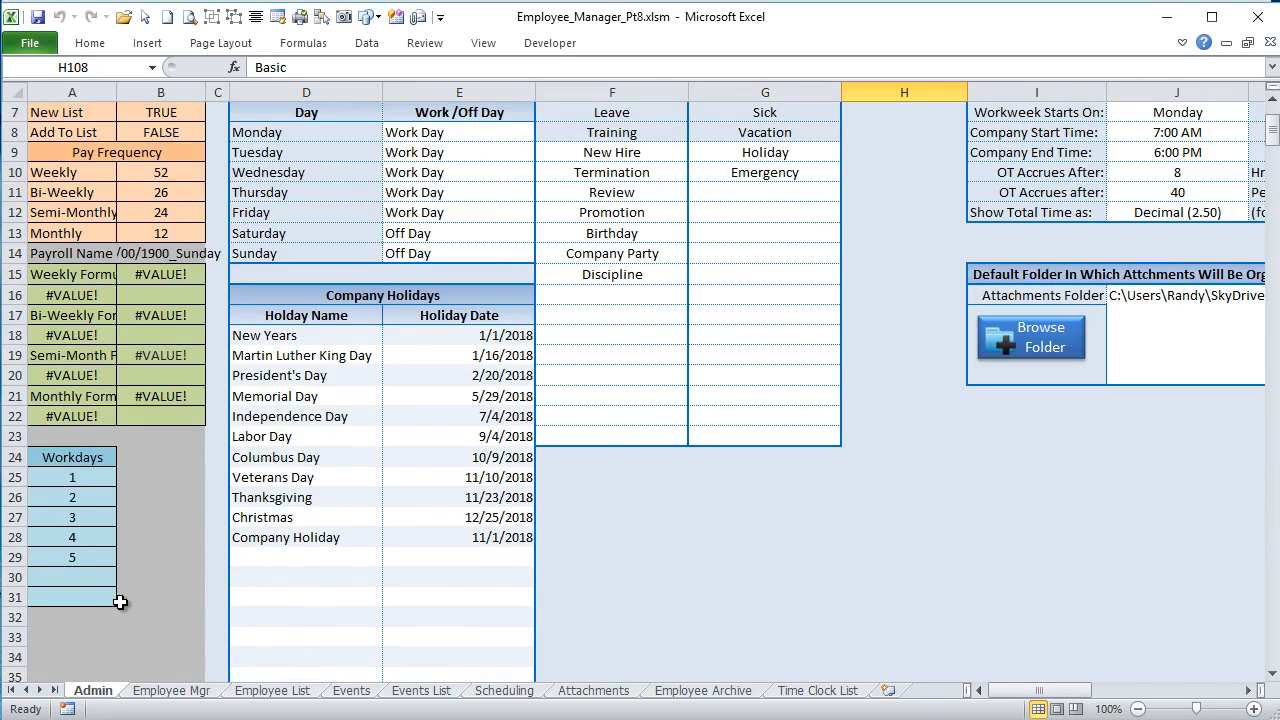
scroll(251, 440, up, 2)
click(454, 216)
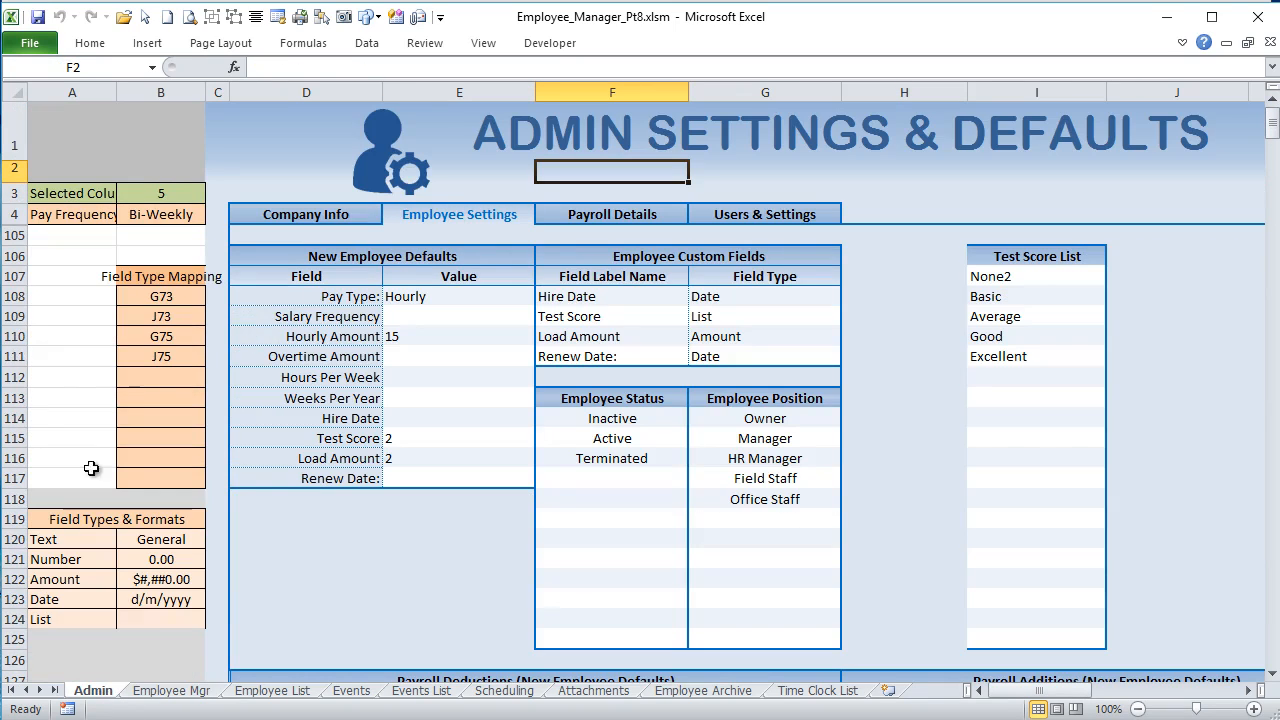
click(150, 600)
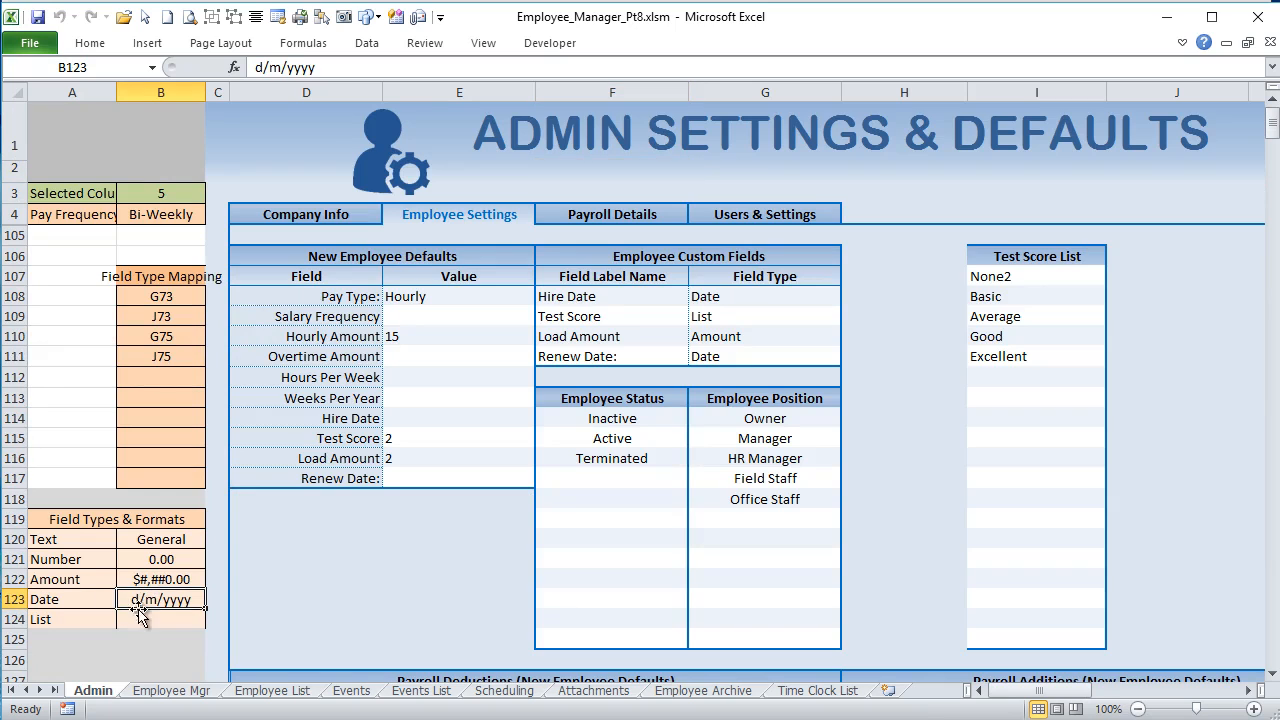
double_click(137, 601)
drag(137, 601, 130, 600)
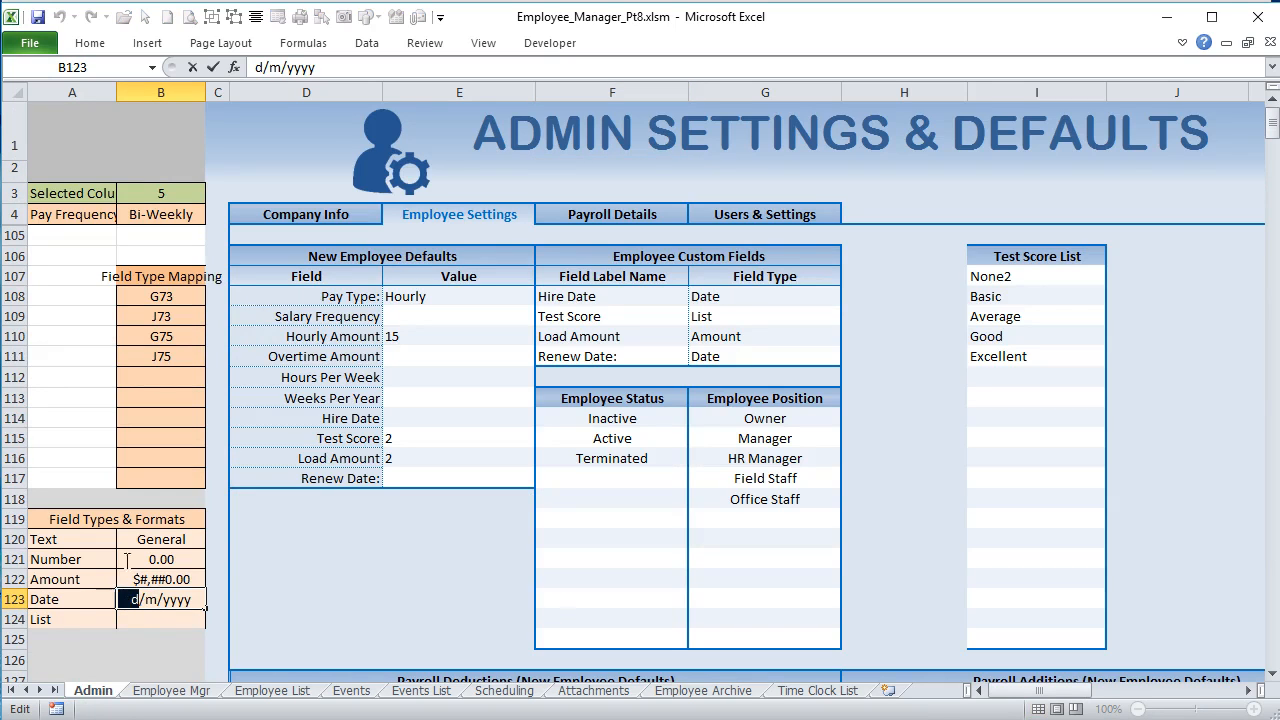
text(m)
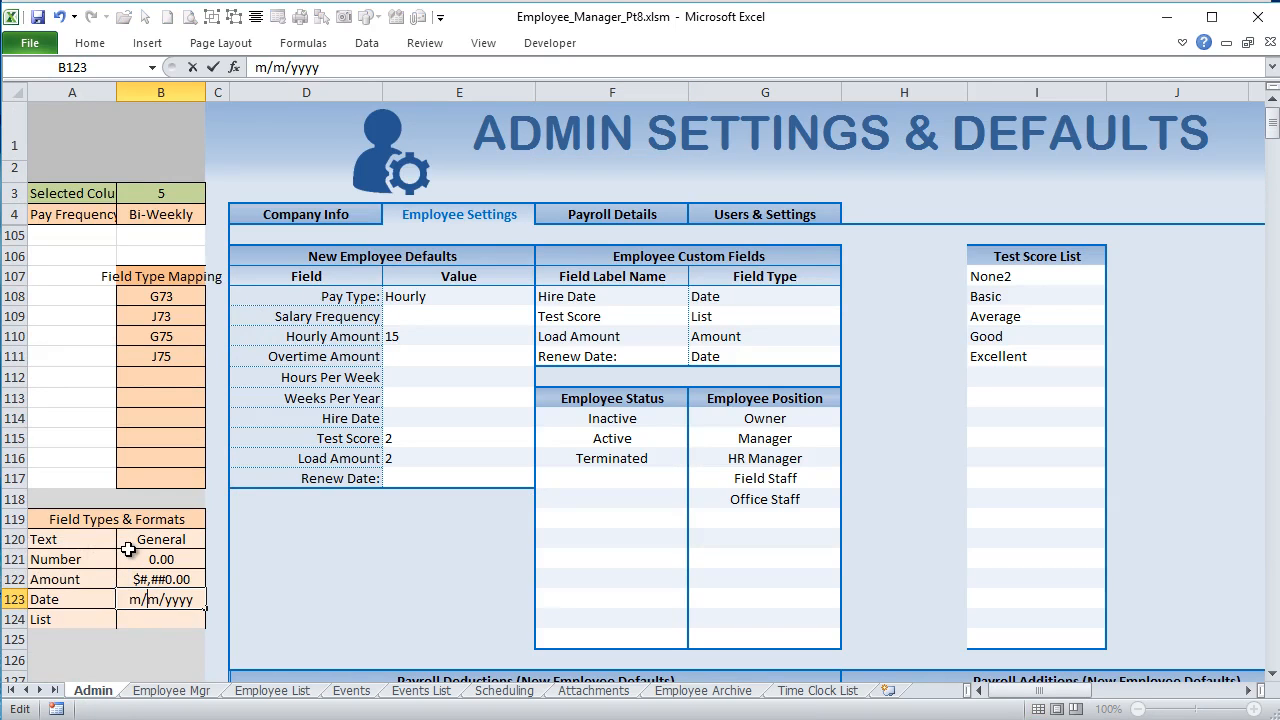
key(BackSpace)
text(d)
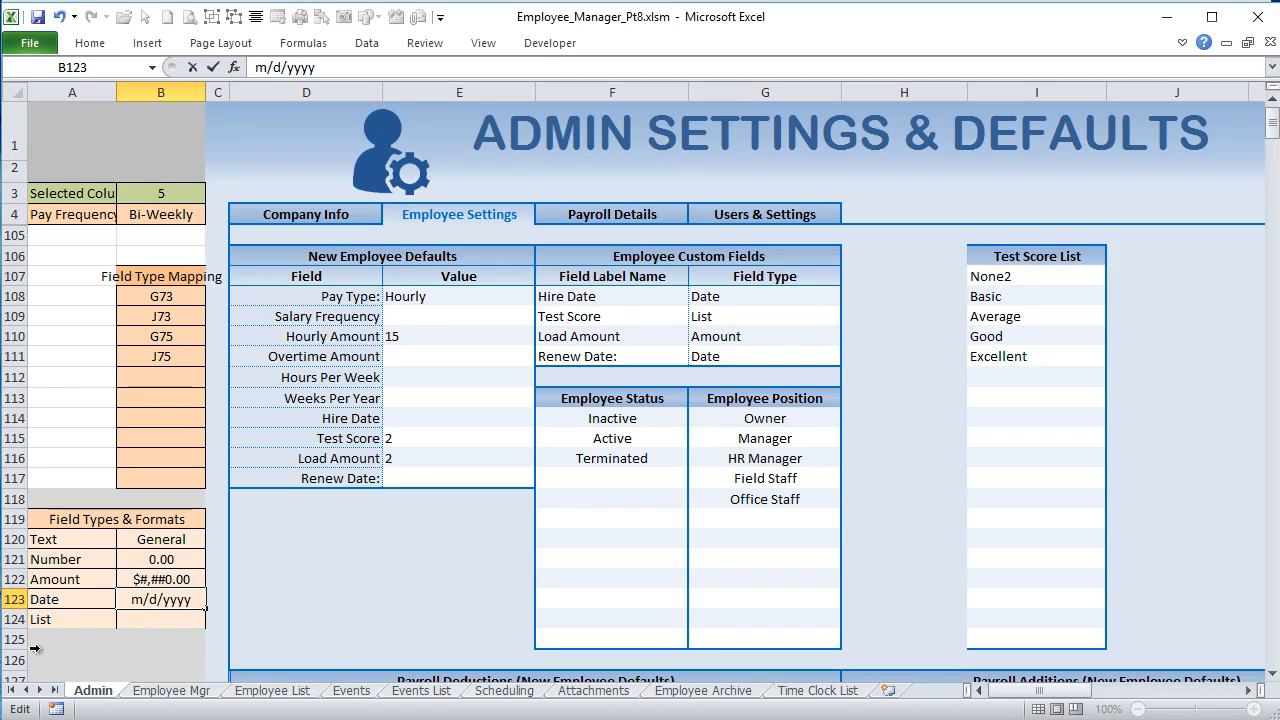
click(104, 648)
Step: Re-enter the Hire Date field's Date type to reapply its format, and check the Hire Date value on the Employee Mgr sheet
double_click(755, 298)
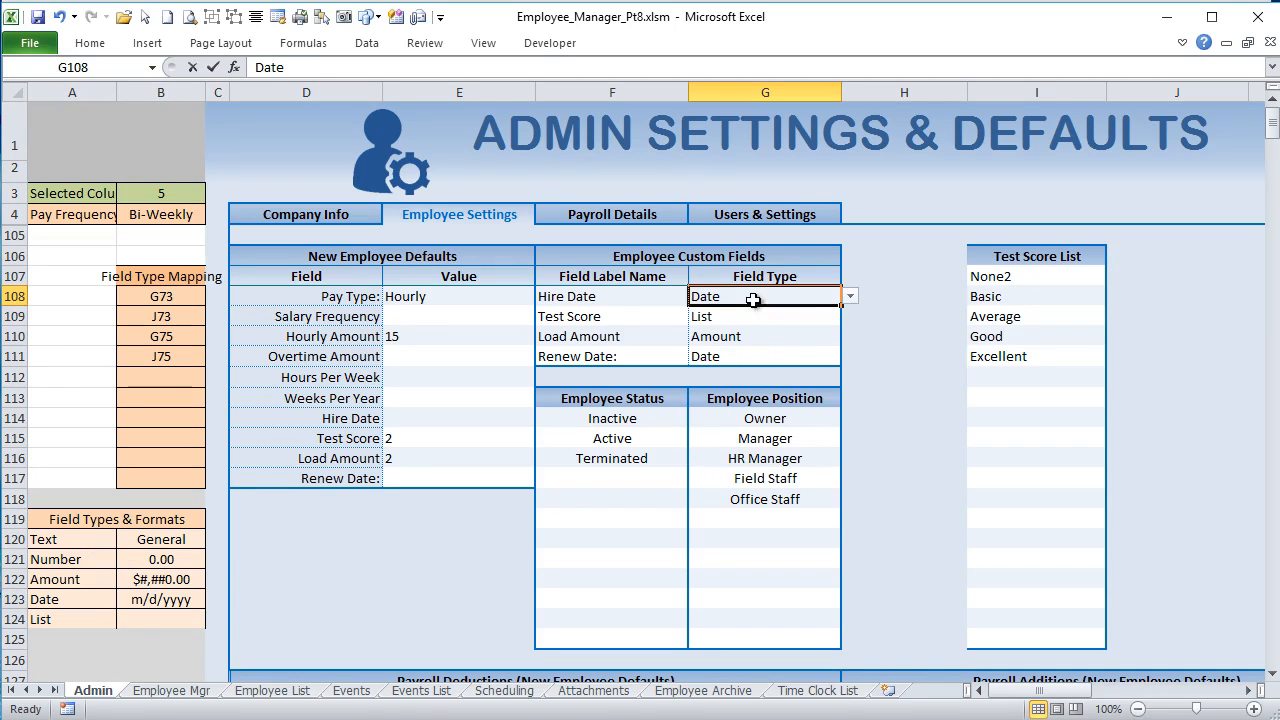
key(Tab)
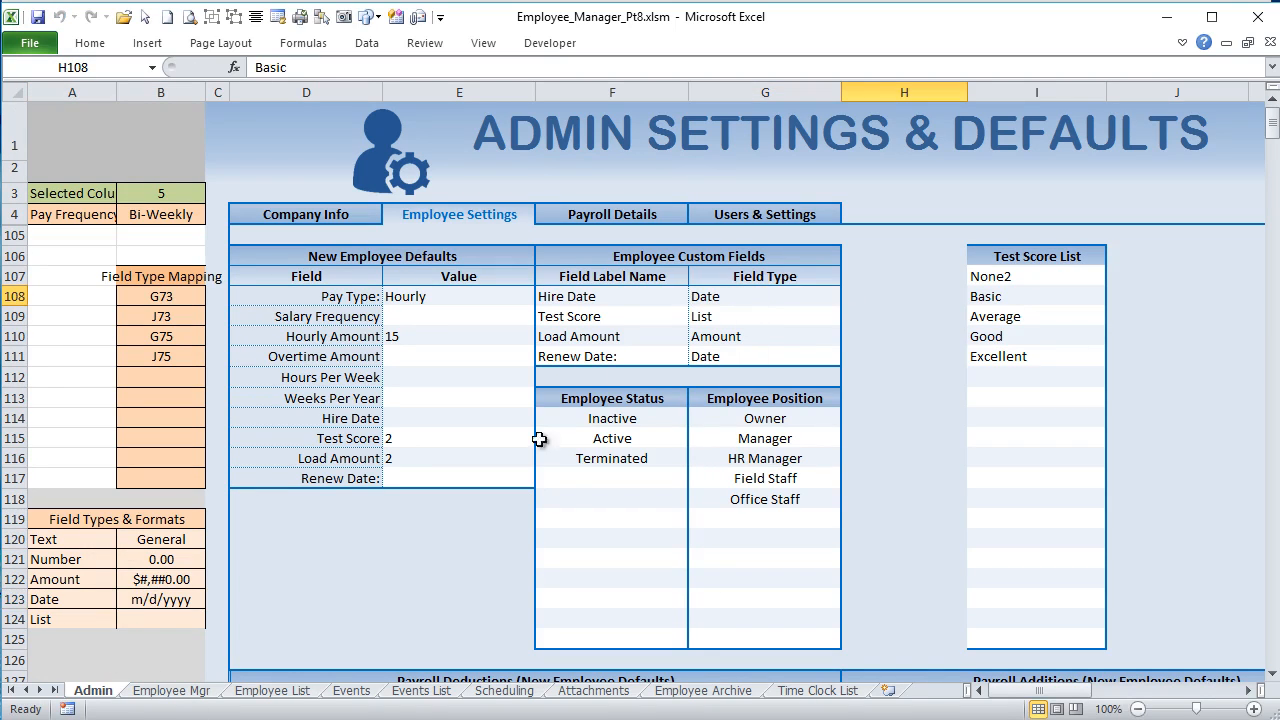
click(163, 690)
click(624, 404)
click(628, 418)
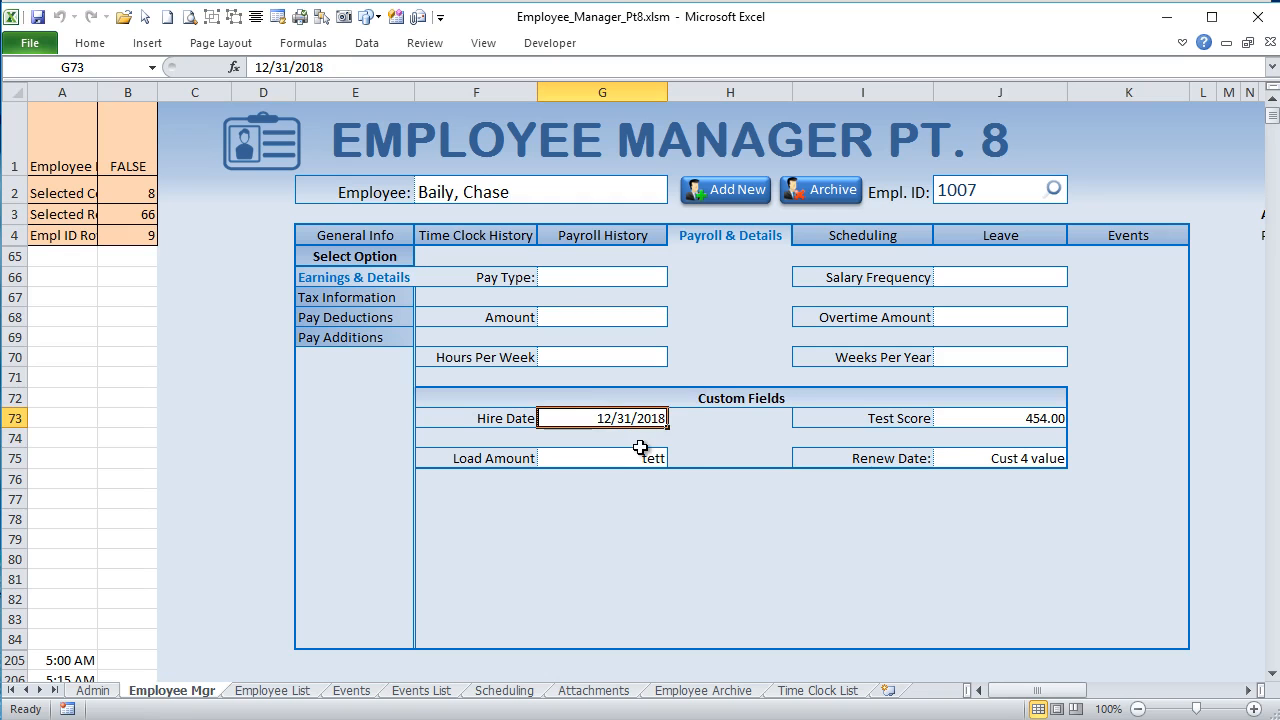
Step: Return to the Admin sheet's Employee Settings and examine the Field Types & Formats table
click(91, 691)
scroll(168, 606, down, 3)
scroll(168, 608, up, 2)
scroll(168, 608, up, 1)
click(433, 211)
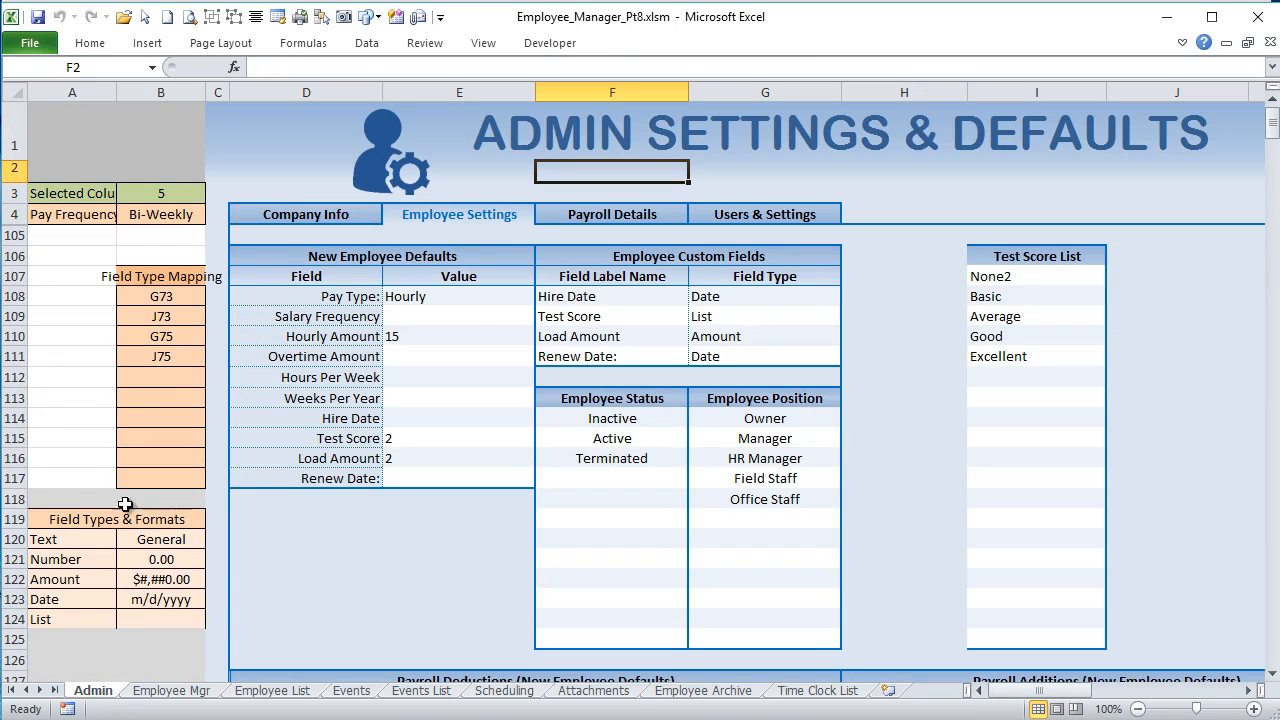
drag(178, 522, 168, 582)
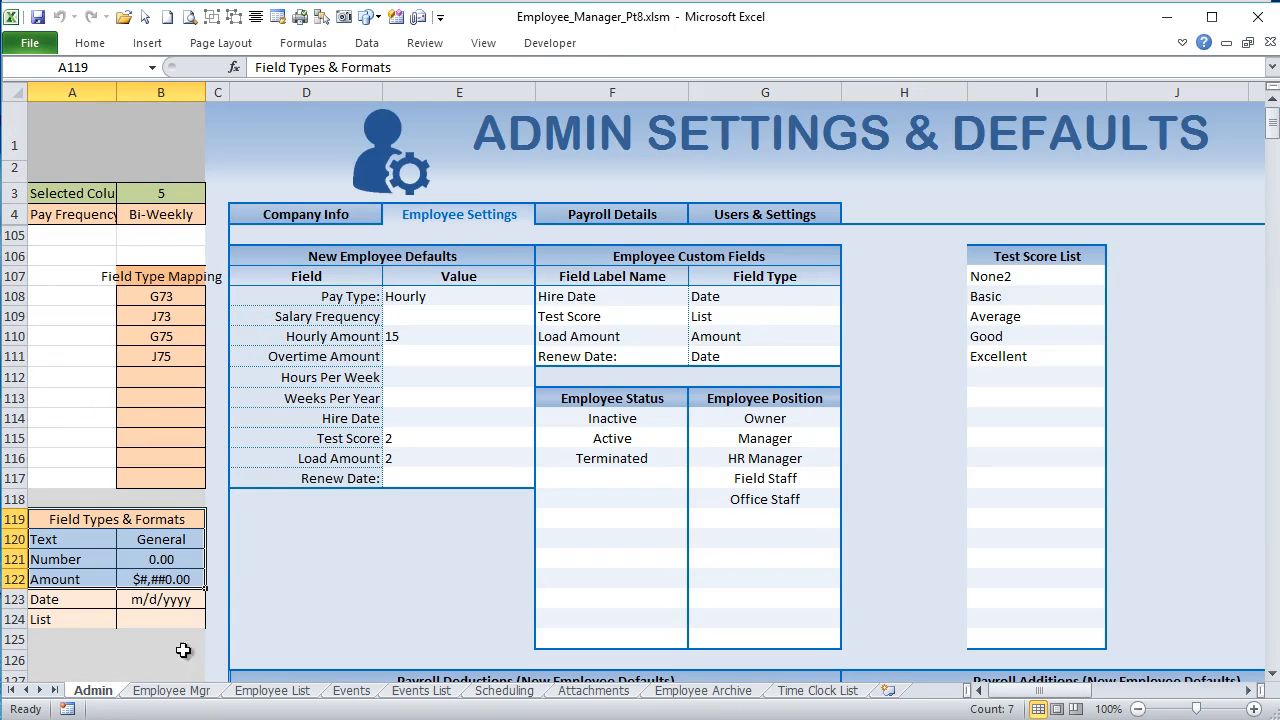
Step: Open the Visual Basic editor, view the Employee Mgr sheet's code, and display the Admin sheet's Worksheet_Change code
click(556, 43)
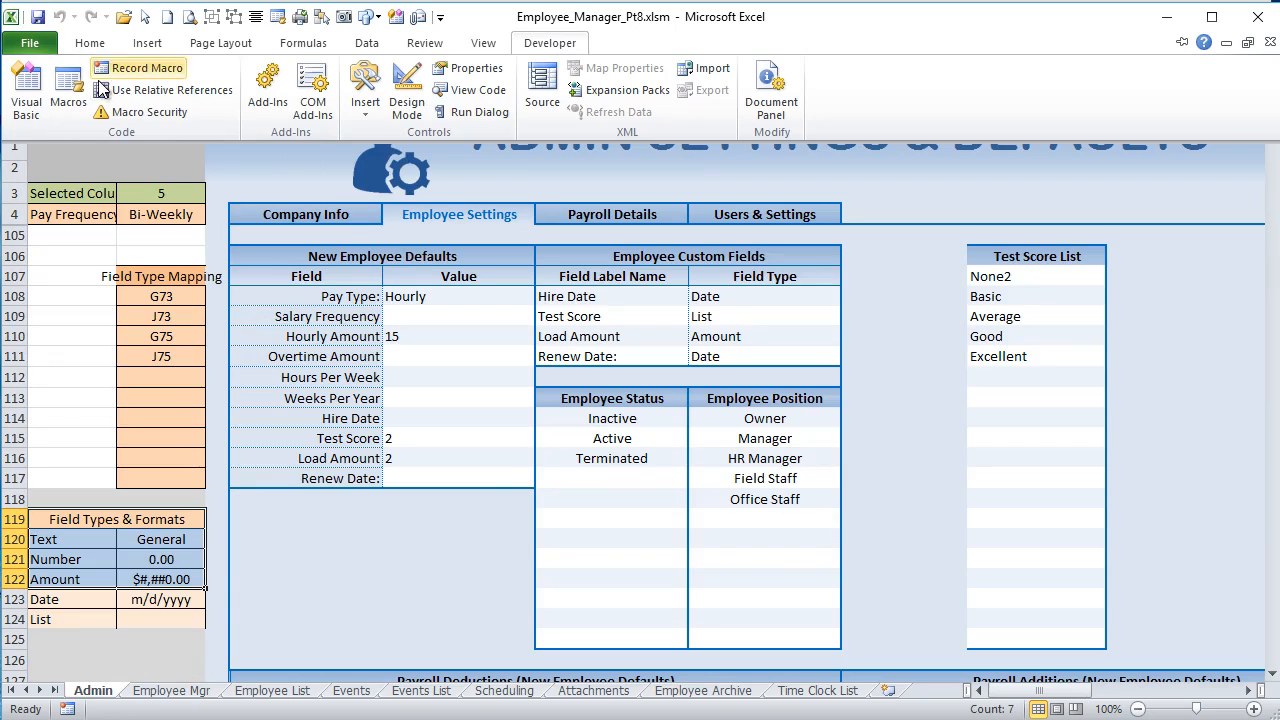
click(28, 95)
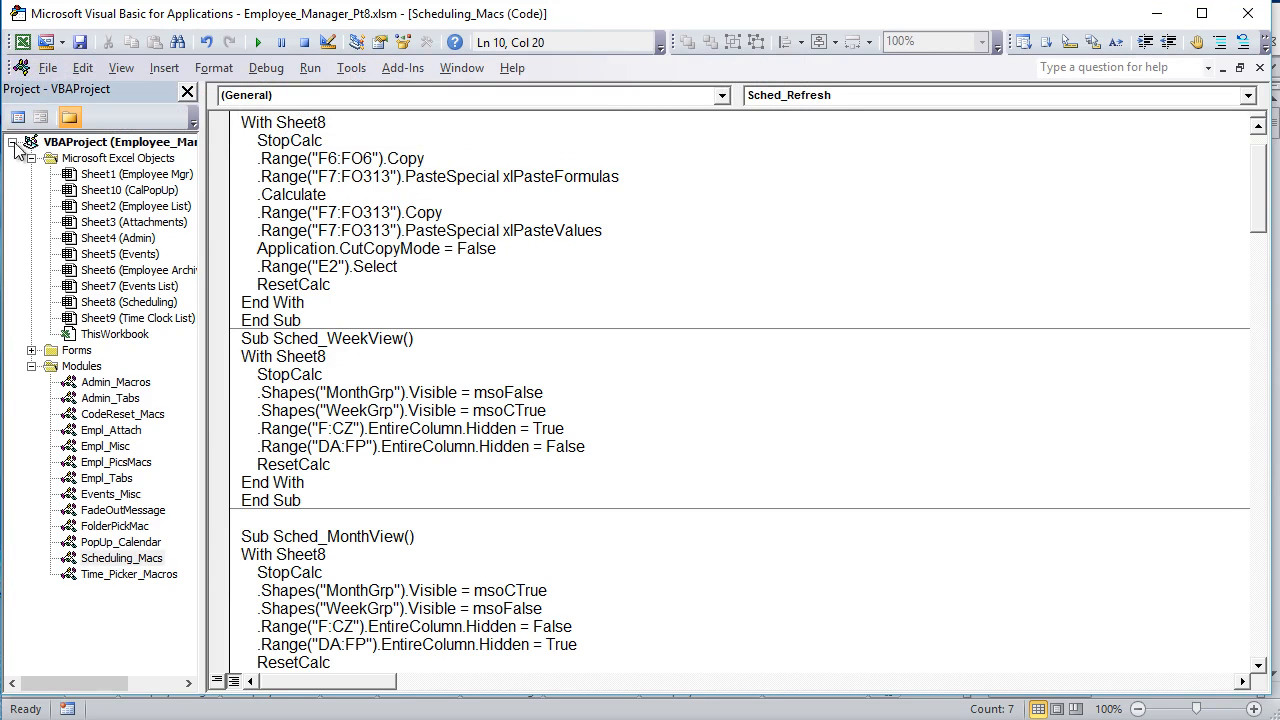
double_click(112, 174)
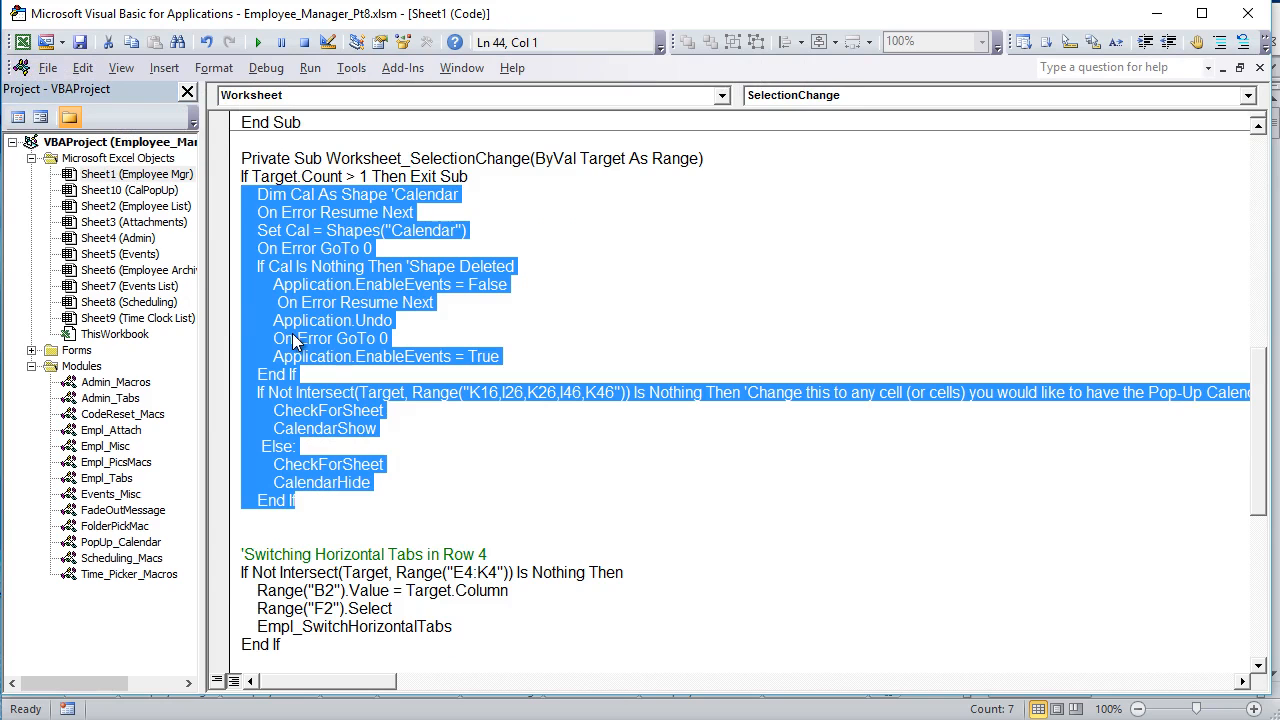
double_click(130, 242)
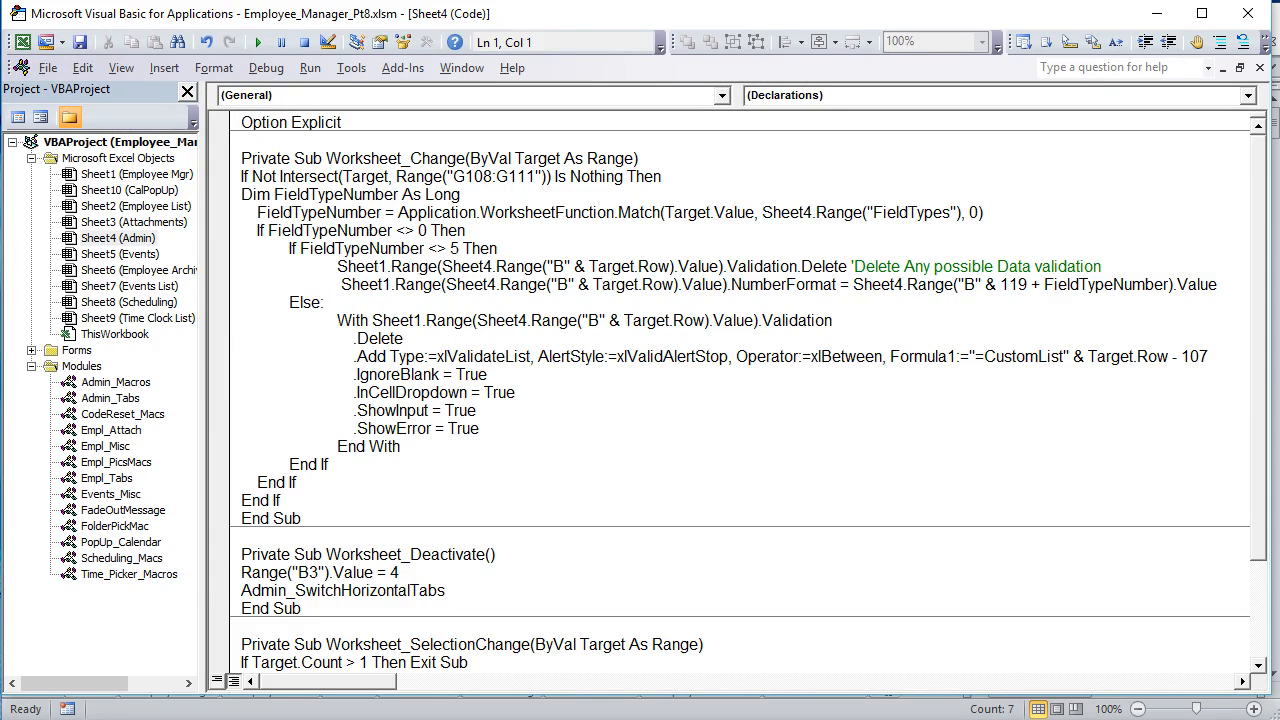
Step: Back in the workbook, compare the custom field types in G108:G111 with the format codes in B120:B123
key(alt+F11)
drag(716, 292, 737, 354)
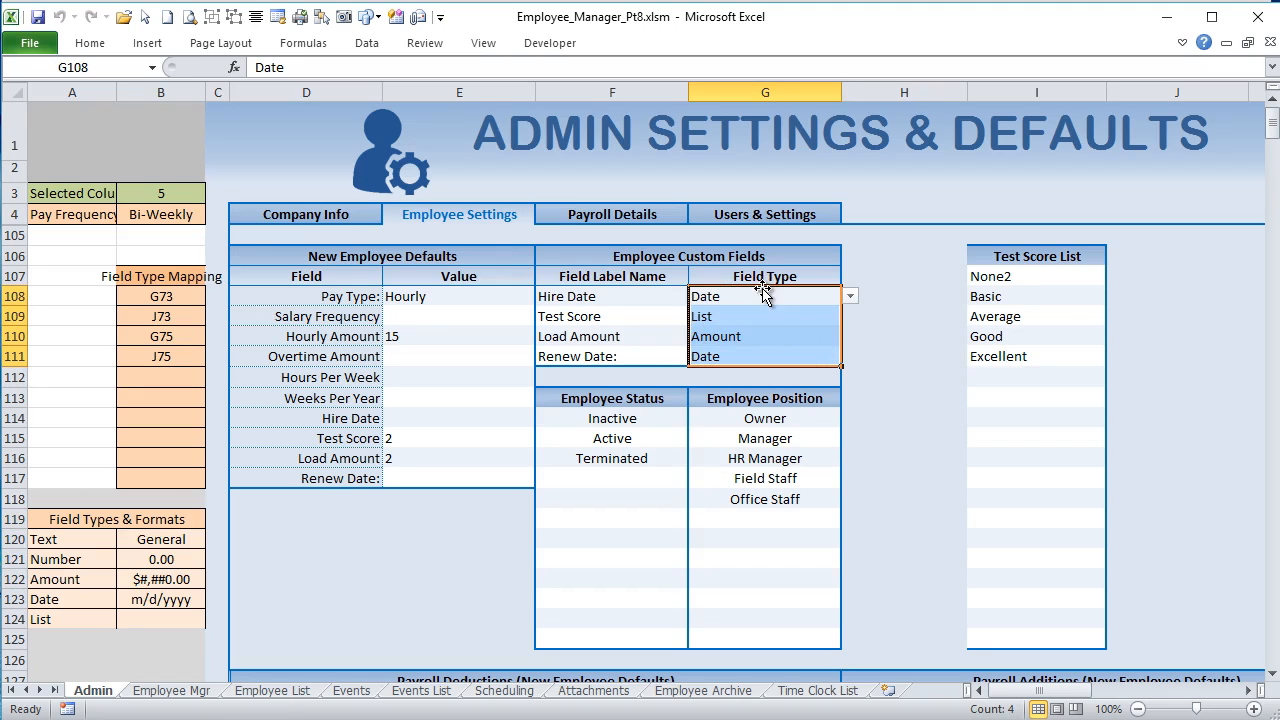
drag(763, 292, 760, 359)
drag(148, 540, 150, 600)
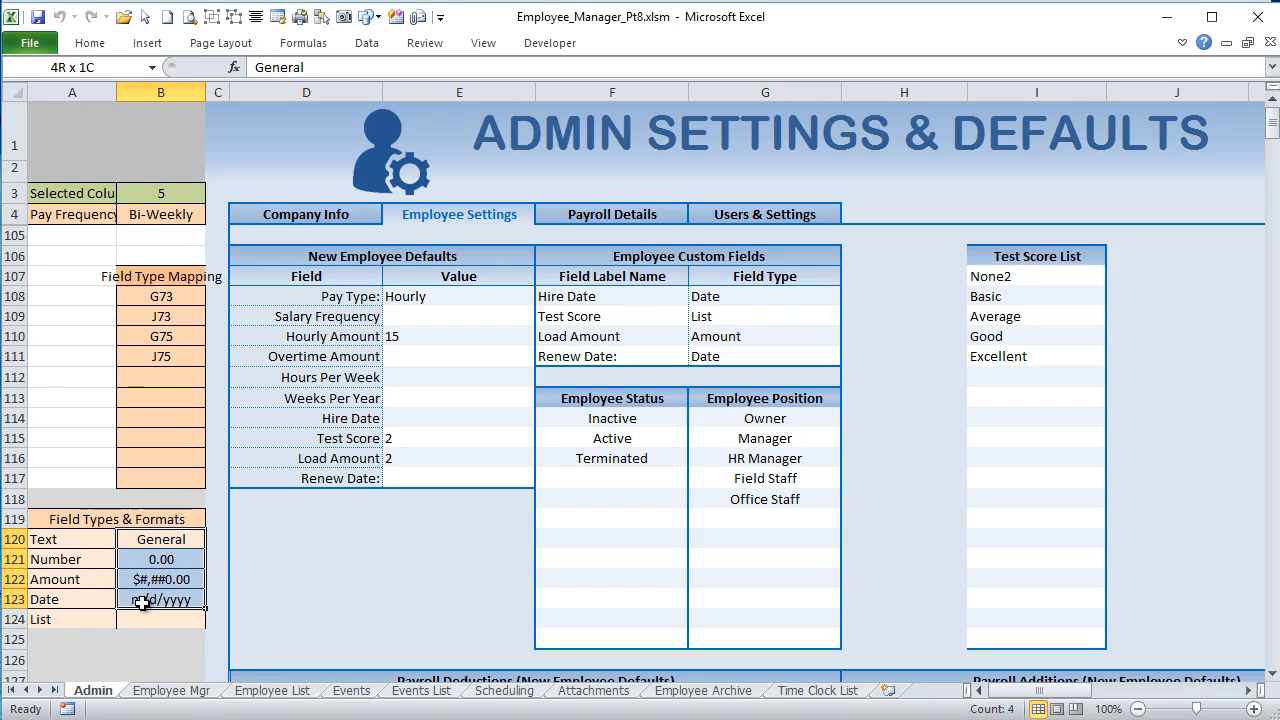
Step: View the Load Amount custom field on the Employee Mgr sheet and return to the Admin sheet's Employee Settings
click(173, 690)
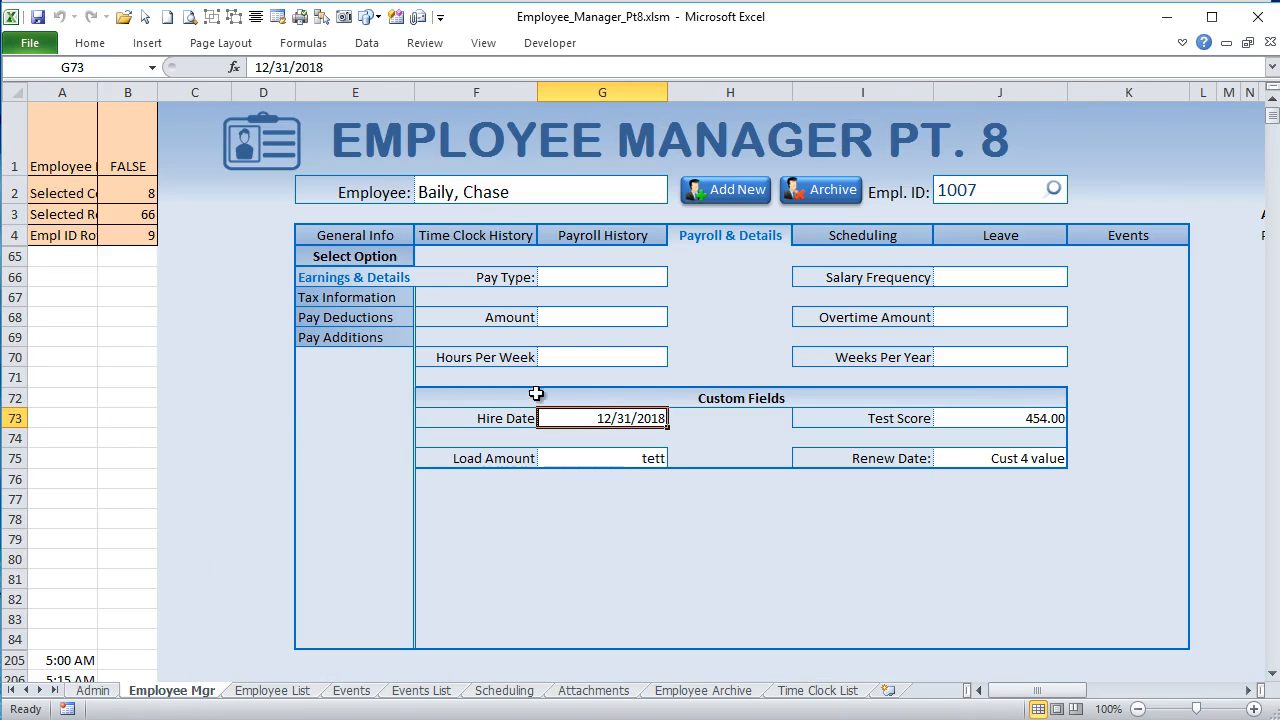
click(625, 460)
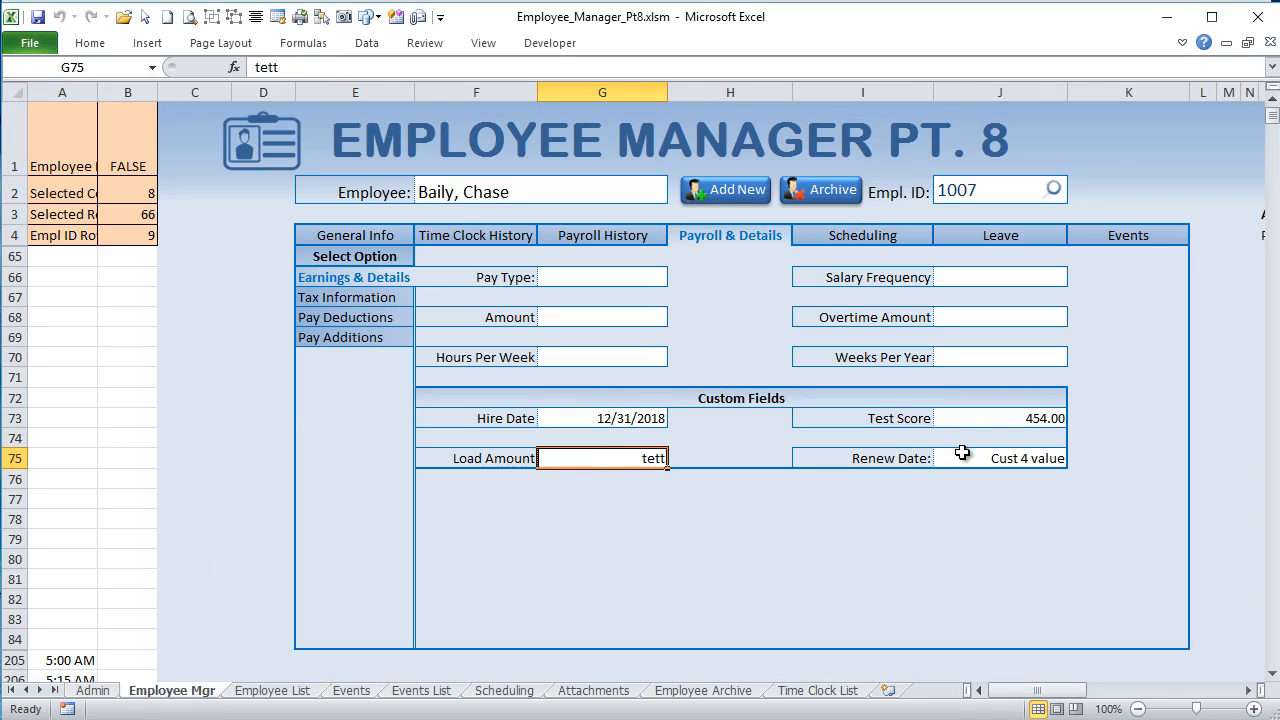
click(100, 691)
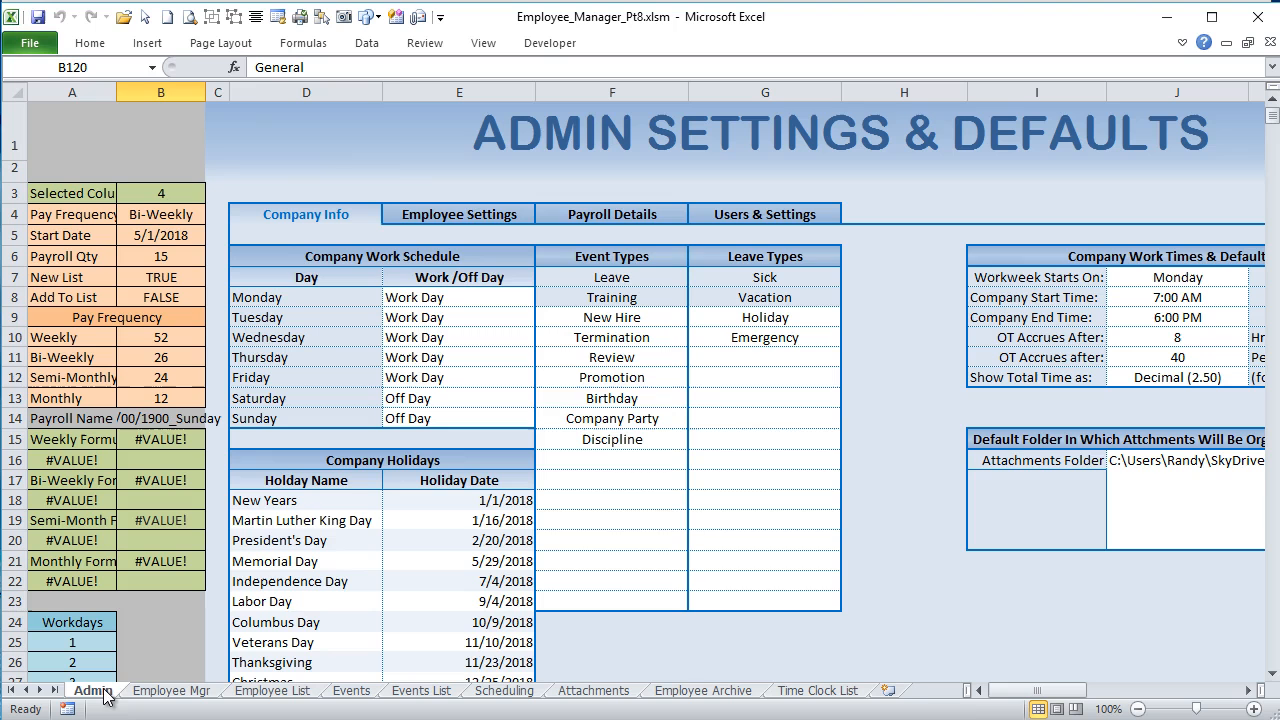
click(481, 200)
click(481, 206)
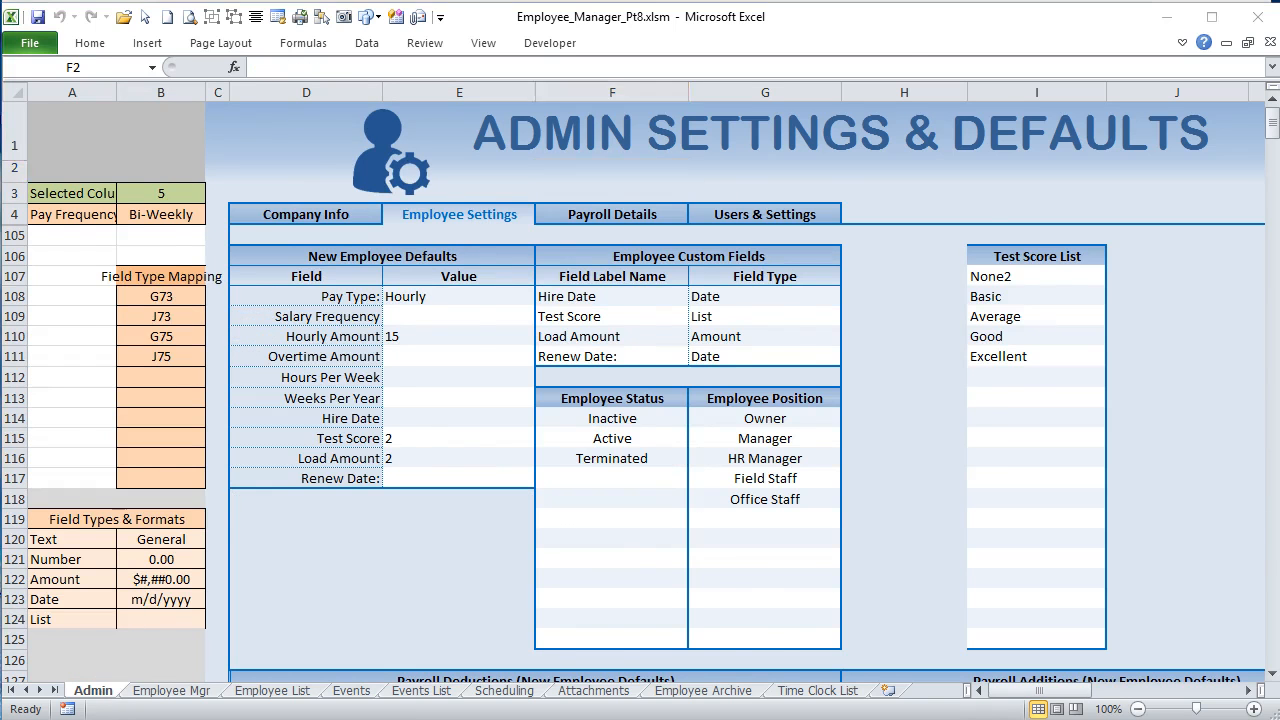
Step: In the Admin sheet's Worksheet_Change code, add the comment 'On Change Of Custom Field Time after the G108:G111 Intersect condition
key(alt+F11)
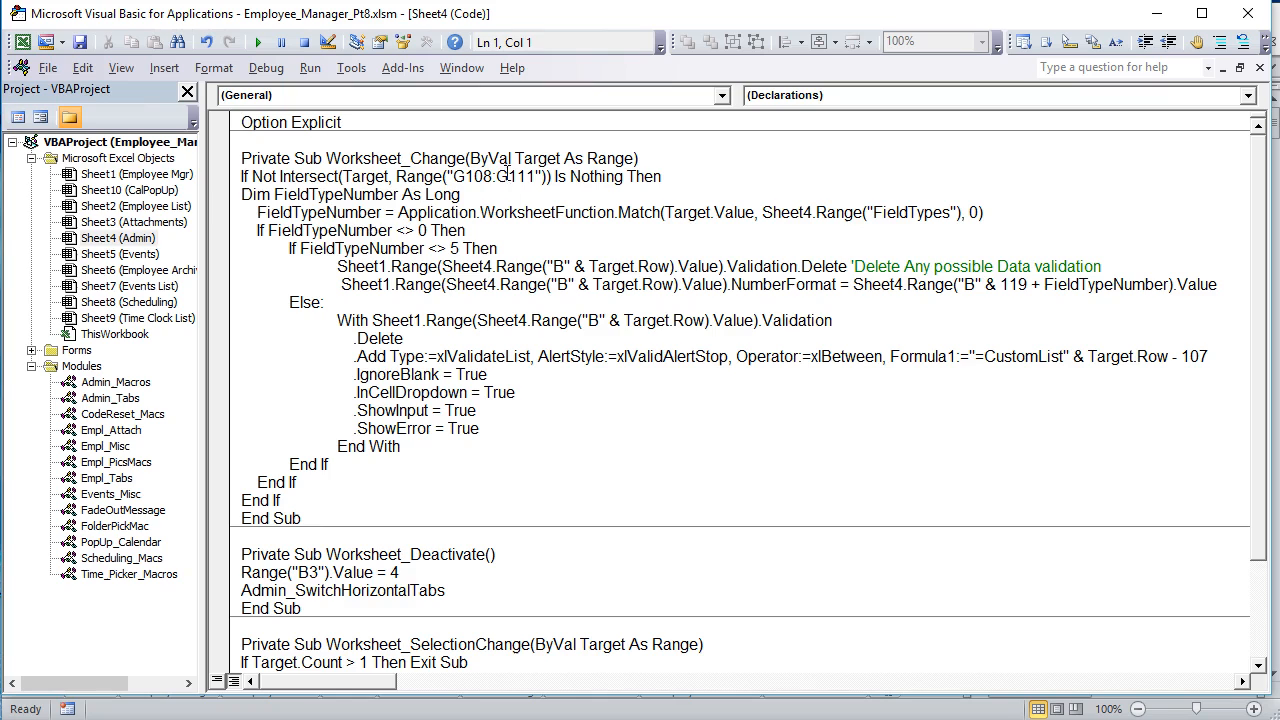
drag(494, 176, 453, 176)
drag(538, 176, 453, 176)
click(702, 174)
text('On Change Of Custom Field Time)
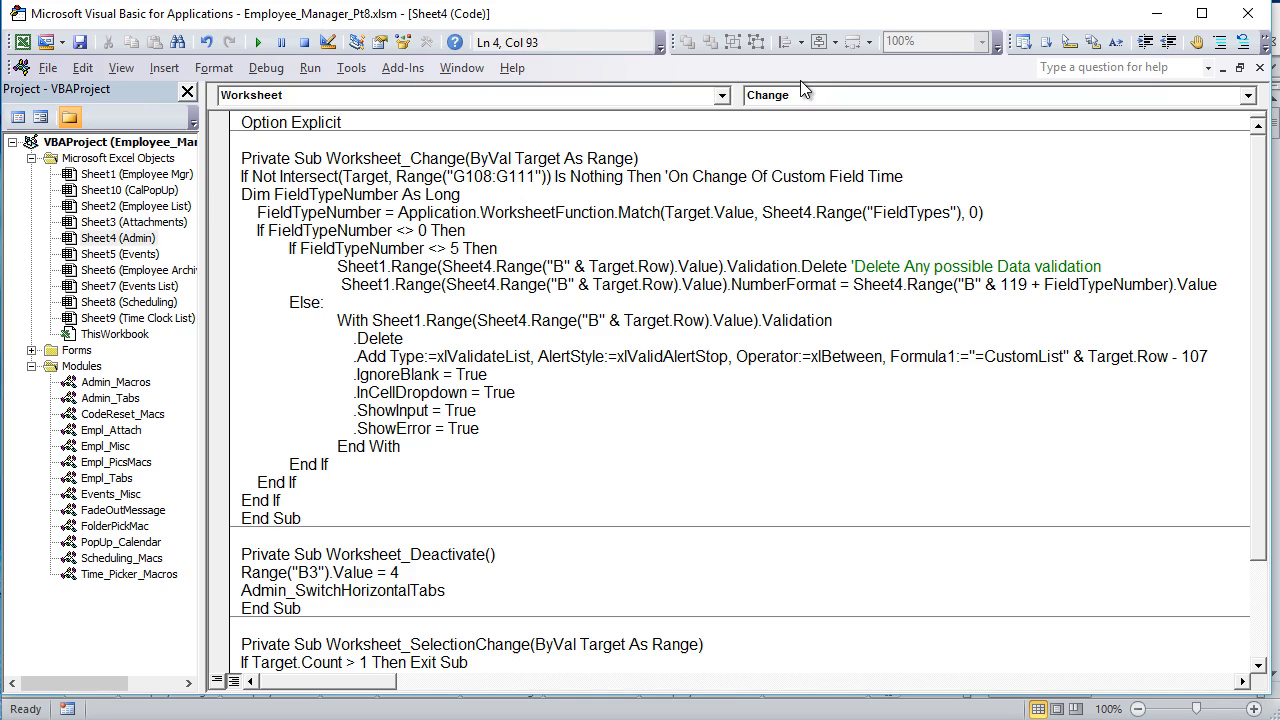
click(643, 286)
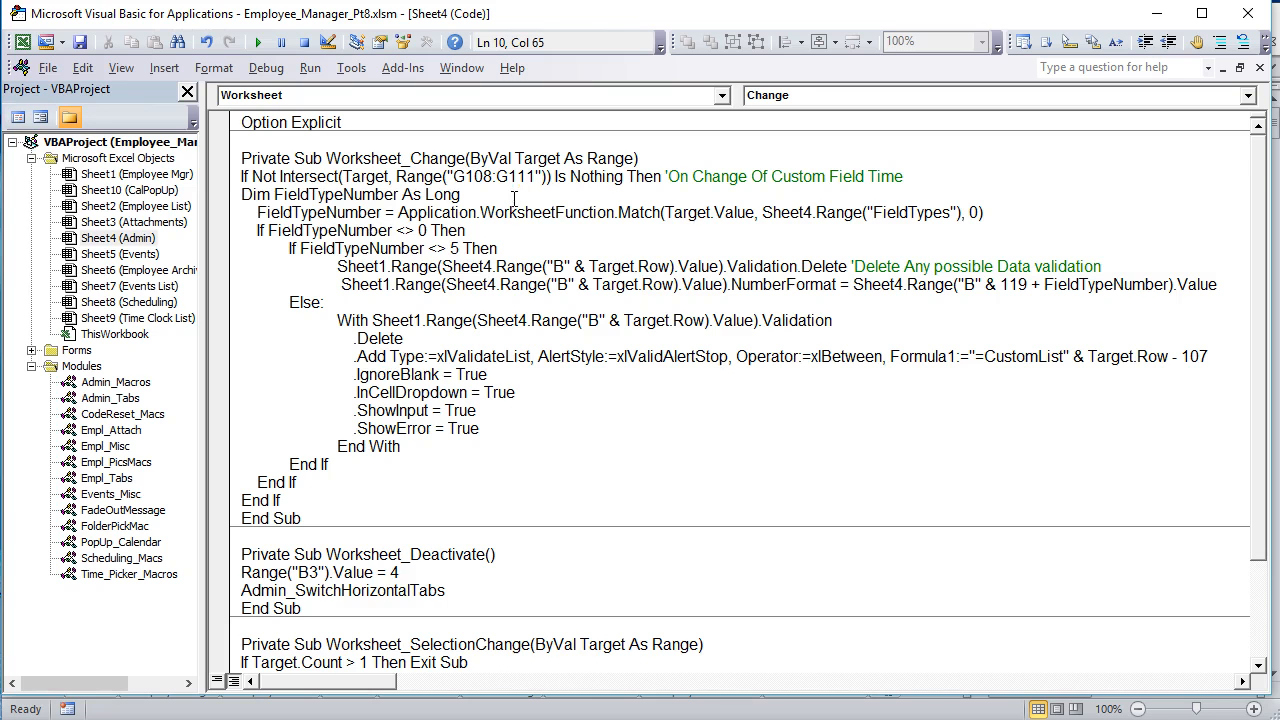
Step: Show the Field Type cells G108:G111 on the Admin sheet, then highlight the FieldTypeNumber variable declaration in the code
key(alt+F11)
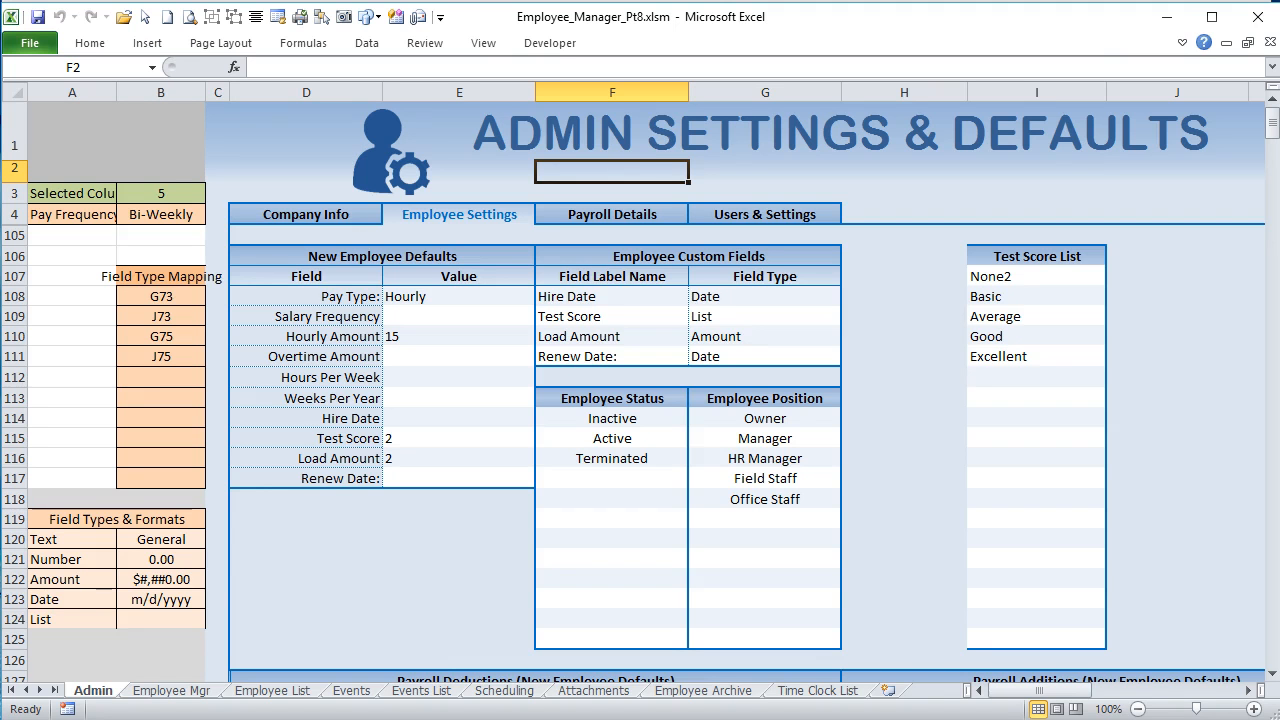
drag(772, 296, 771, 351)
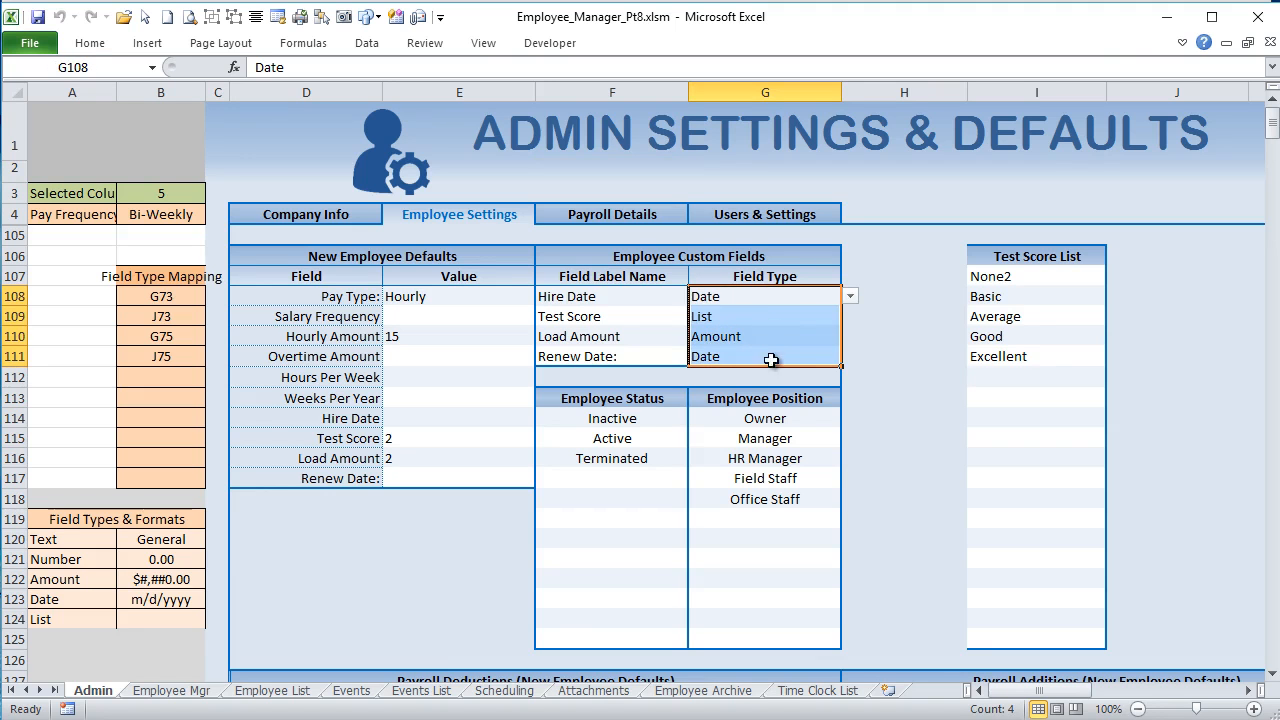
key(alt+F11)
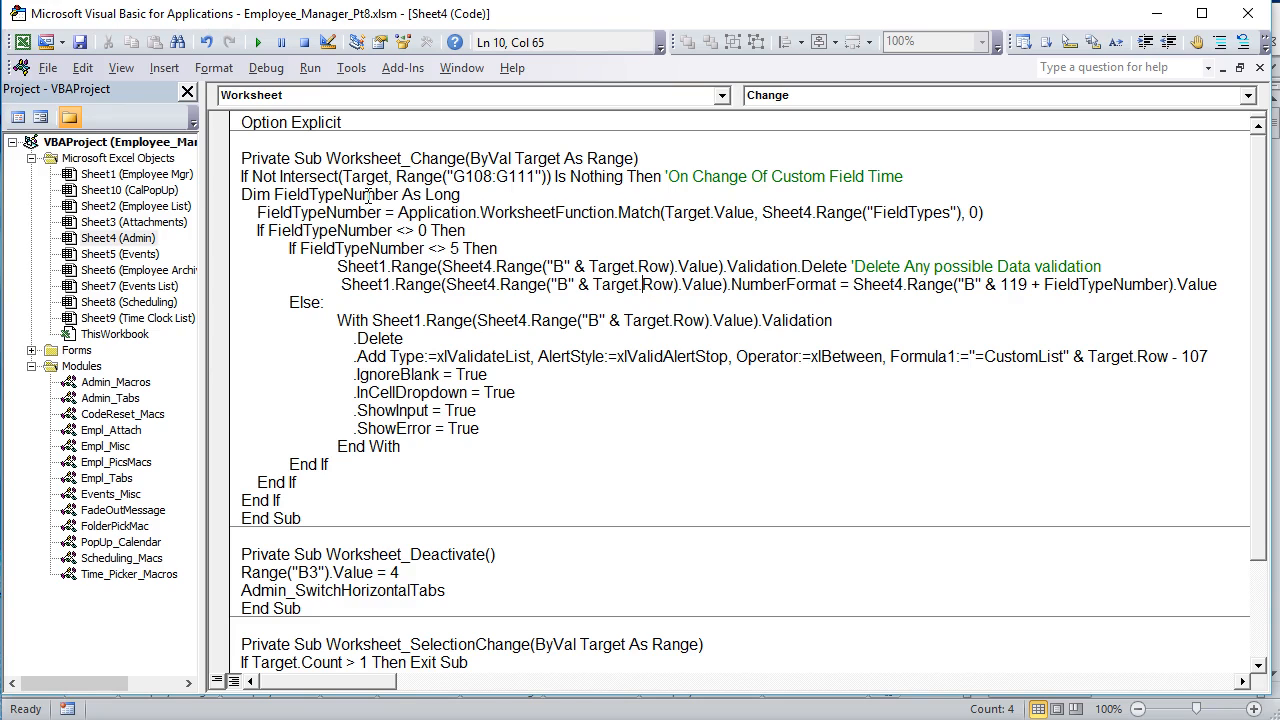
drag(393, 192, 269, 197)
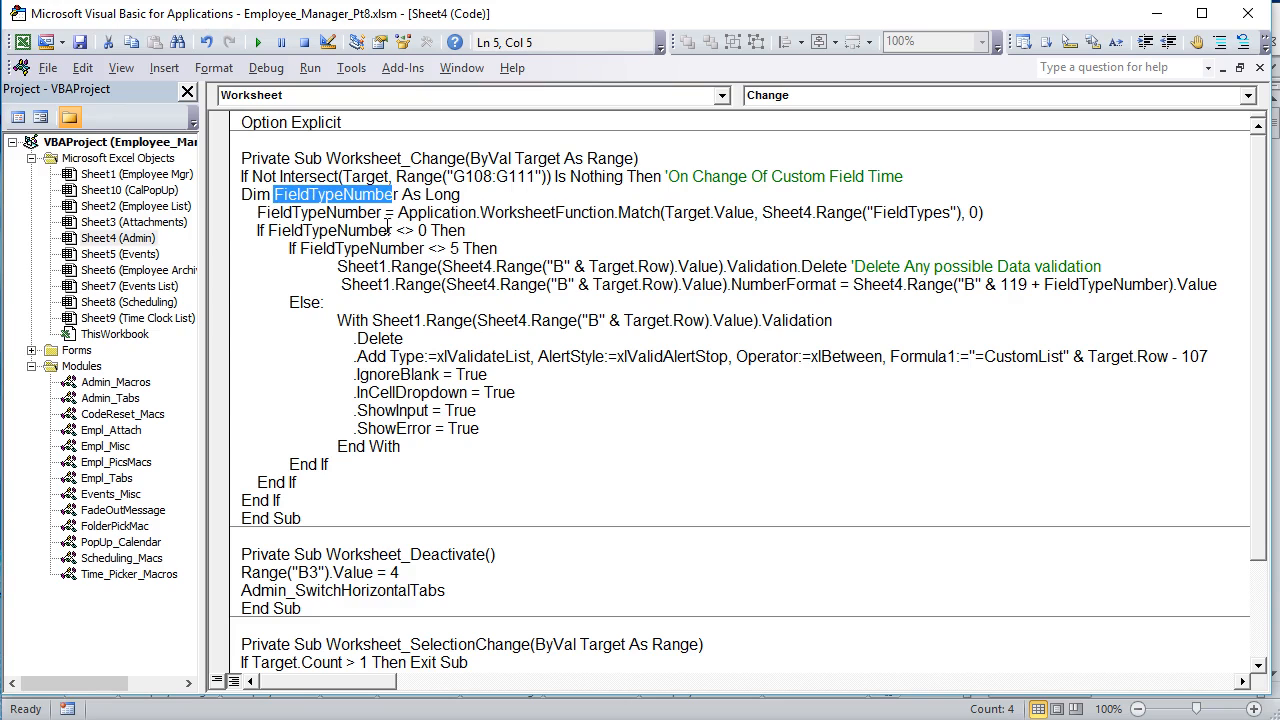
drag(401, 194, 298, 194)
Step: On the Admin sheet, go through the field type names and select A120:A124 to check their named range
key(alt+F11)
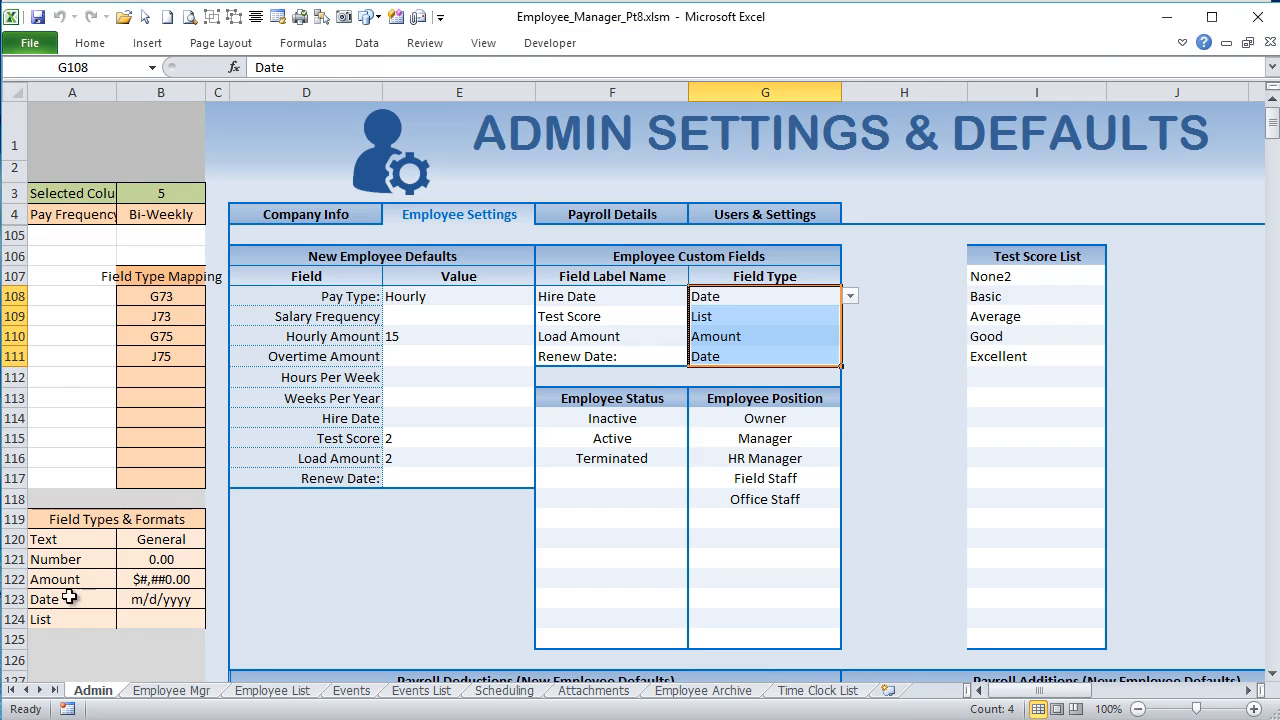
click(62, 522)
click(56, 542)
click(60, 560)
click(70, 581)
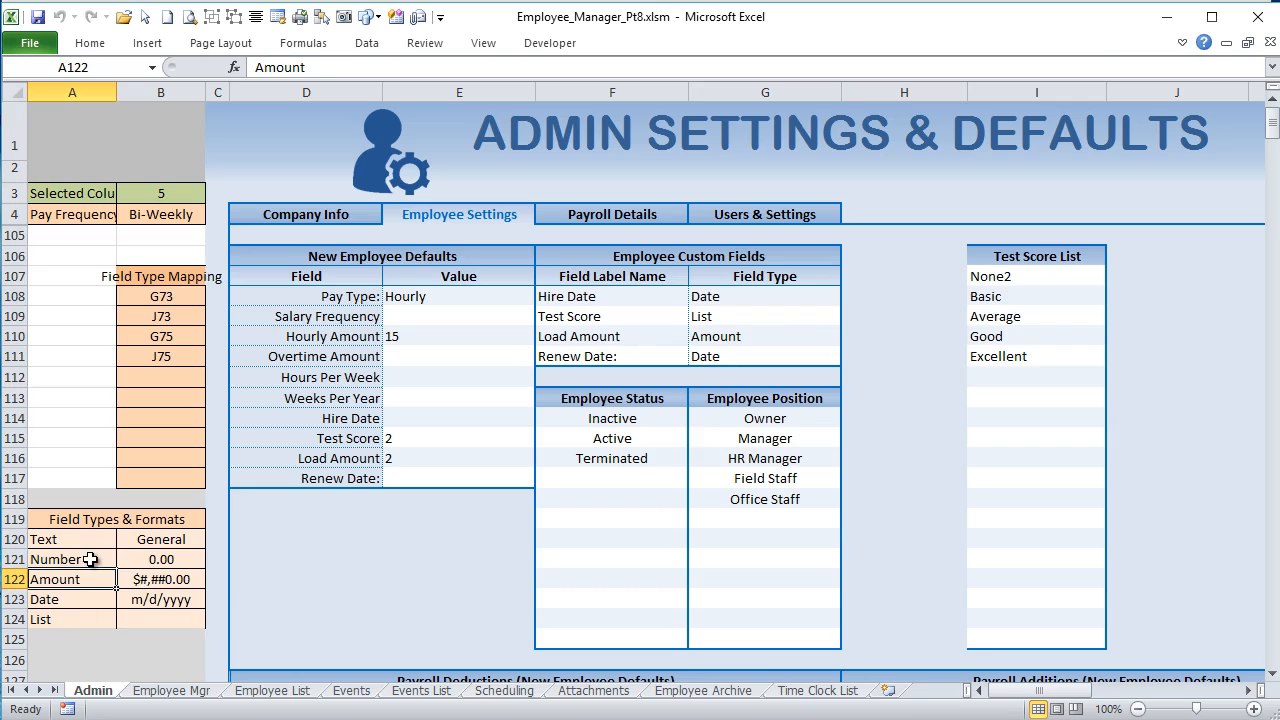
drag(88, 542, 80, 617)
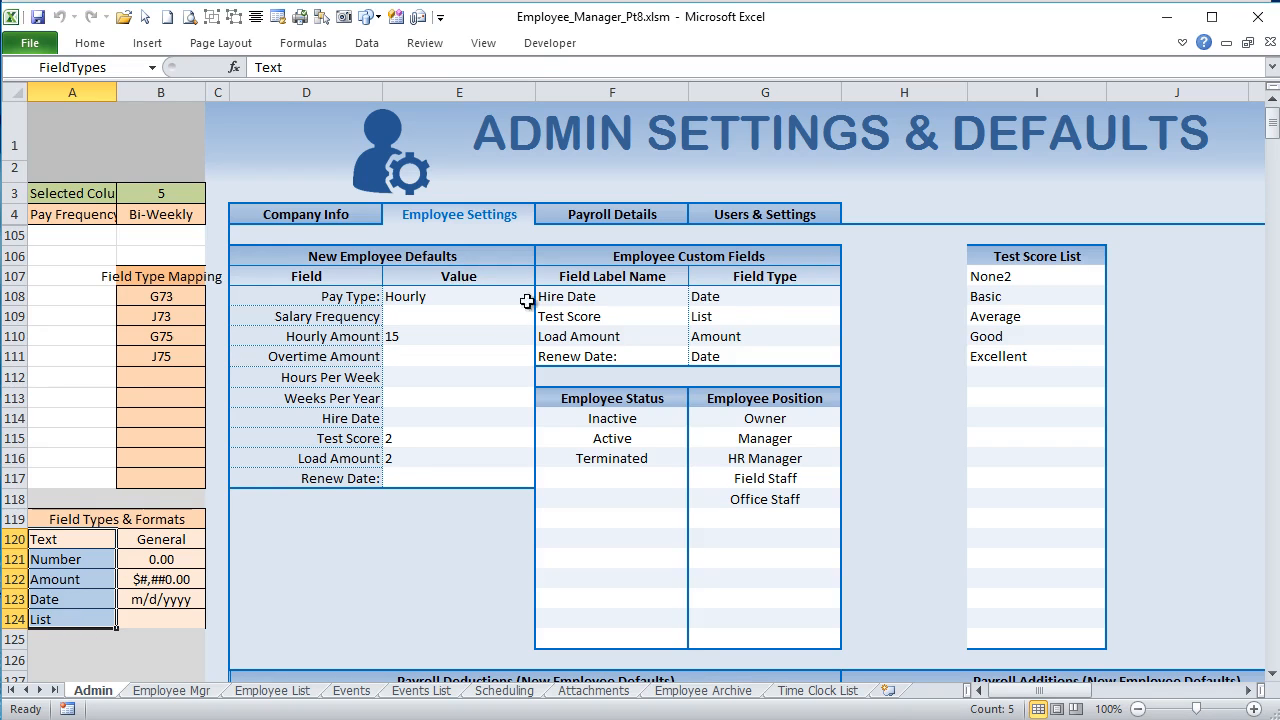
Step: Inspect the Hire Date, Test Score and Load Amount field types, then highlight the Text to Date format codes
click(755, 304)
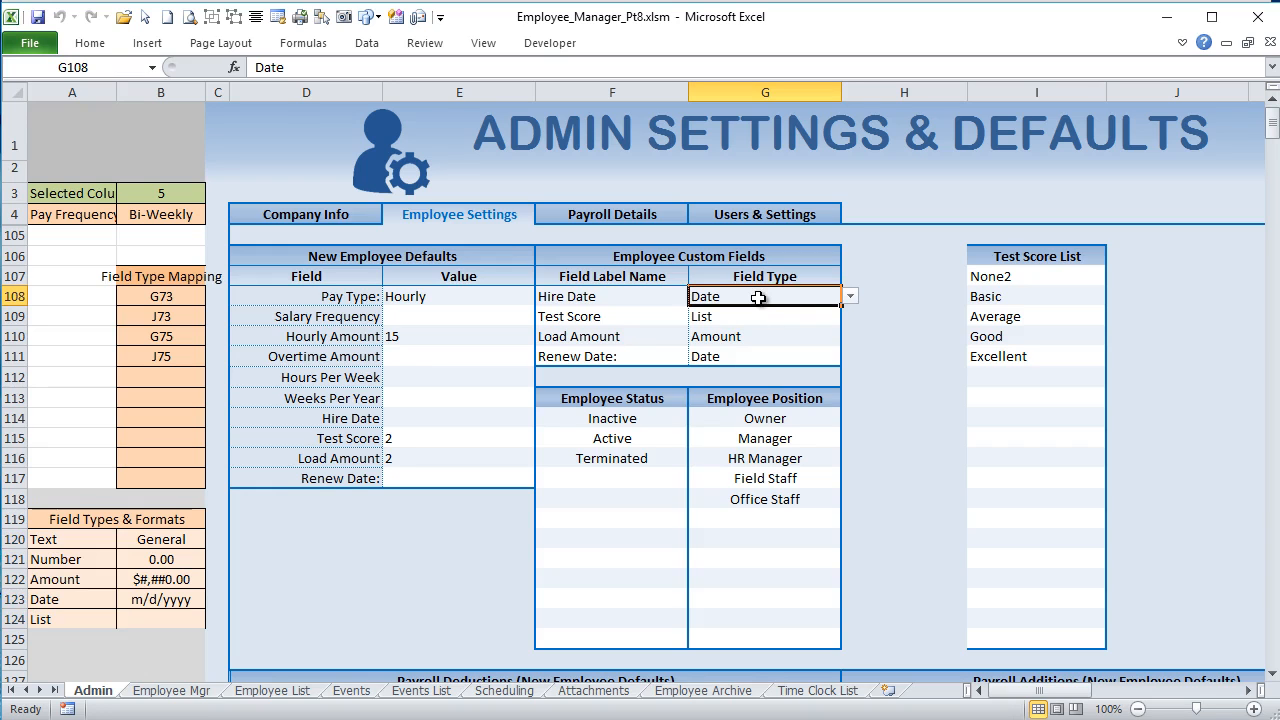
click(758, 316)
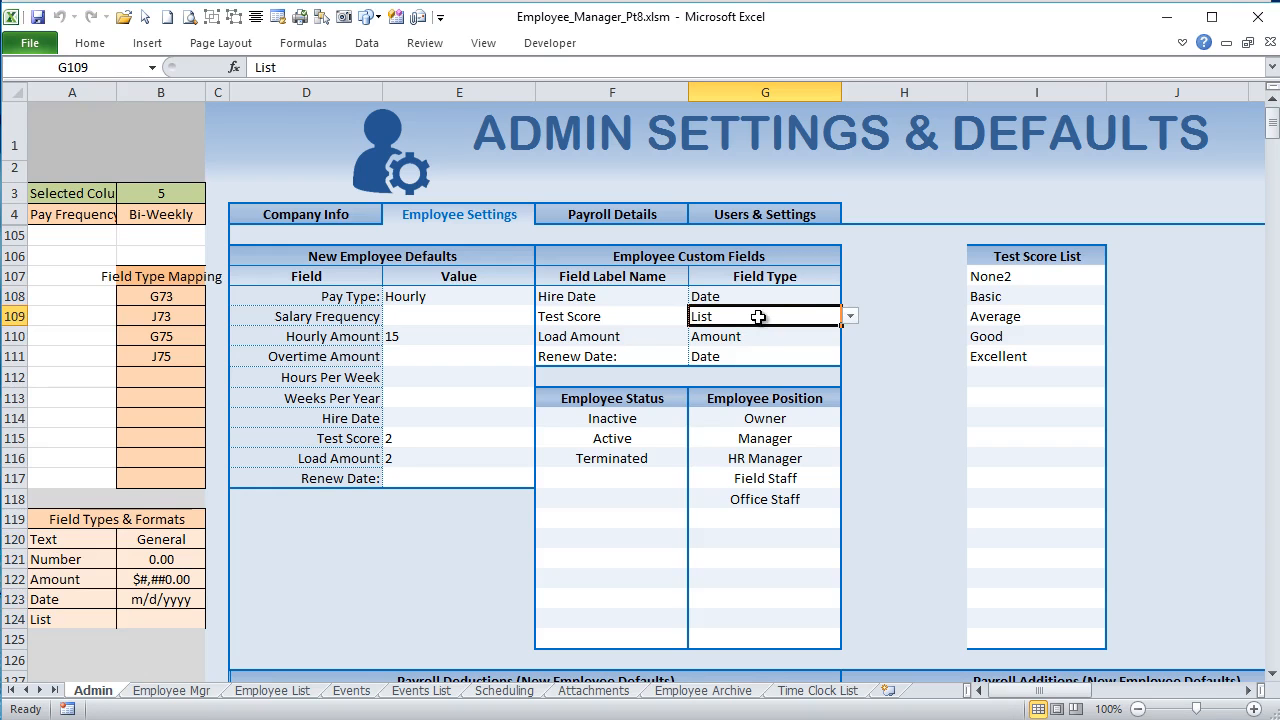
click(750, 334)
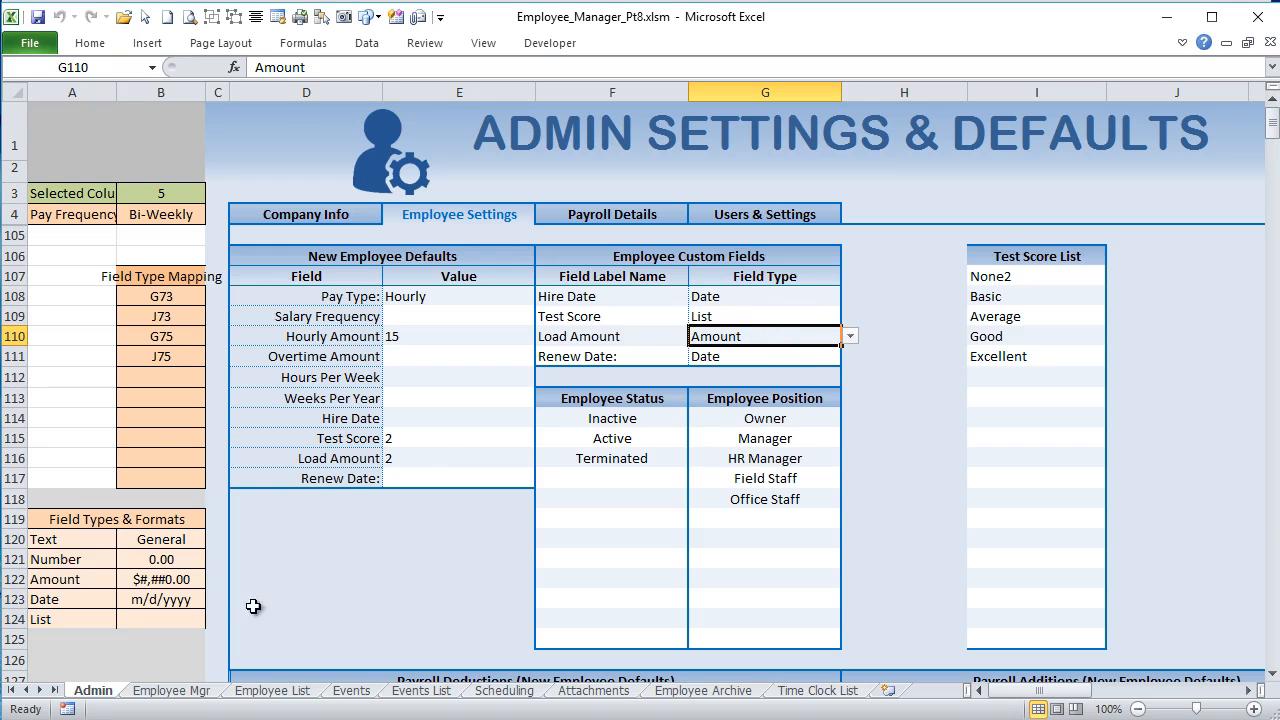
drag(182, 540, 193, 593)
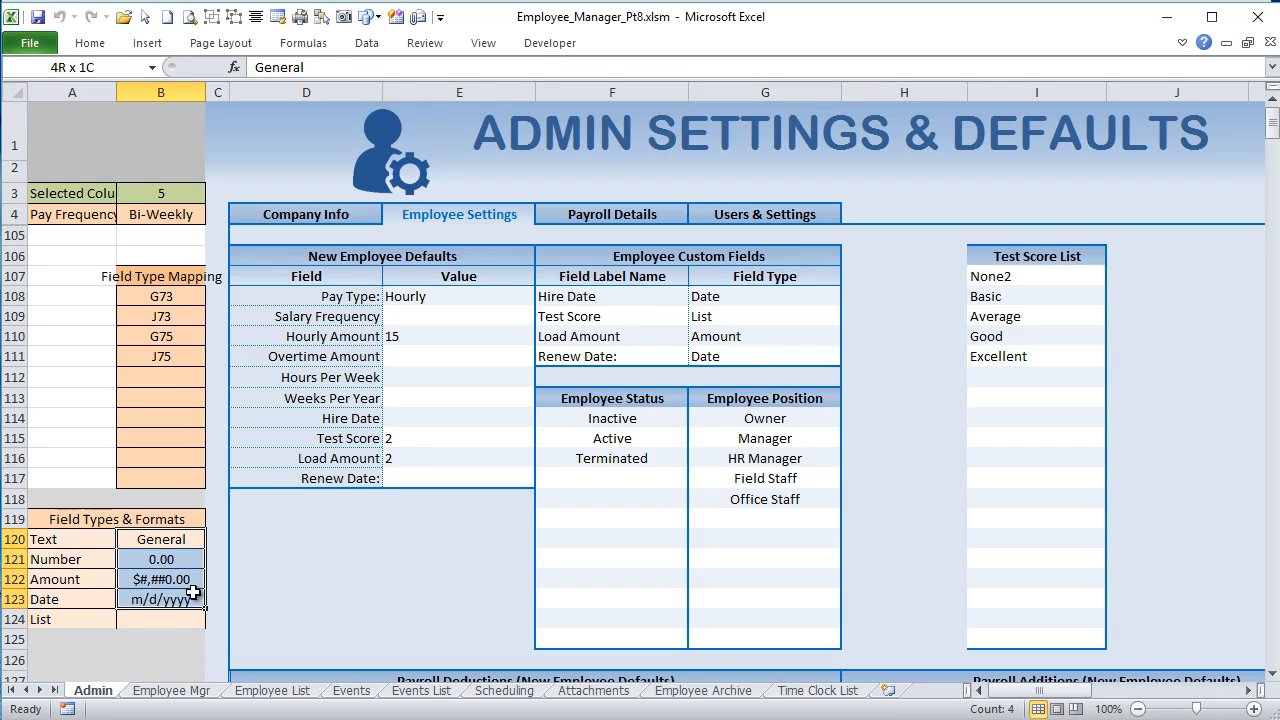
Step: Point out the Field Types & Formats table and its Text format, then set the Renew Date custom field's type to Text
click(12, 519)
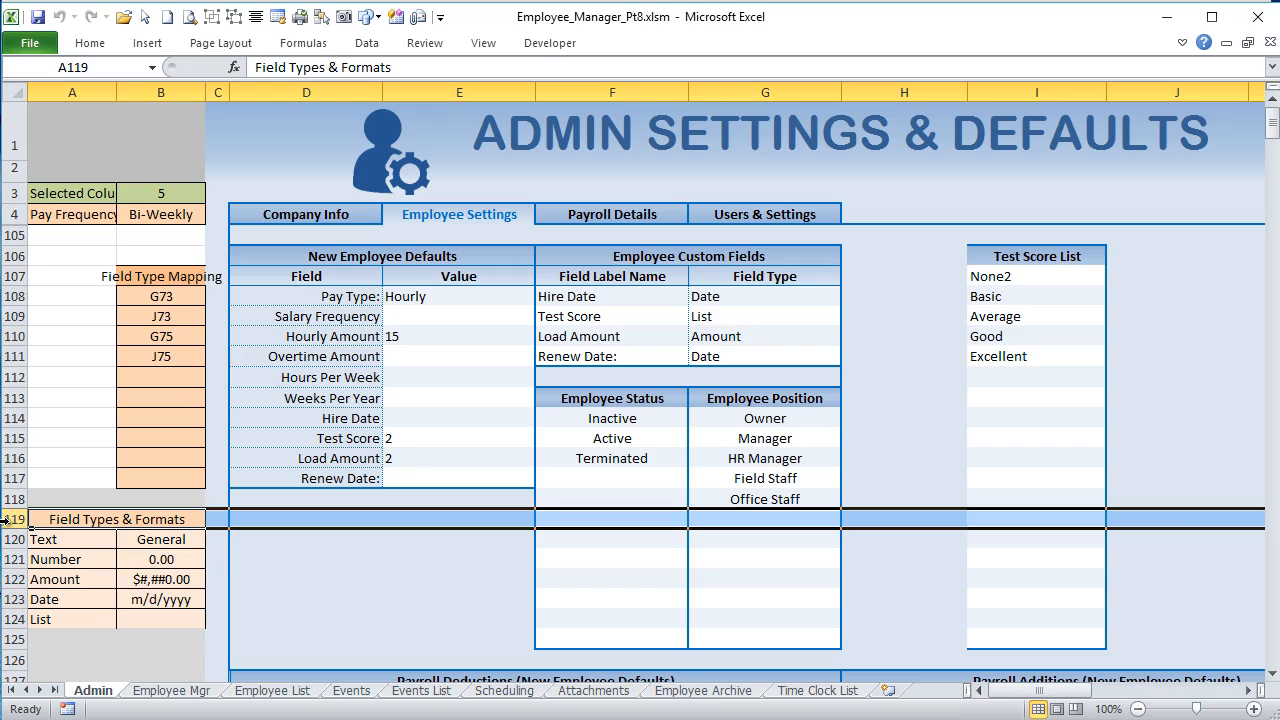
click(192, 540)
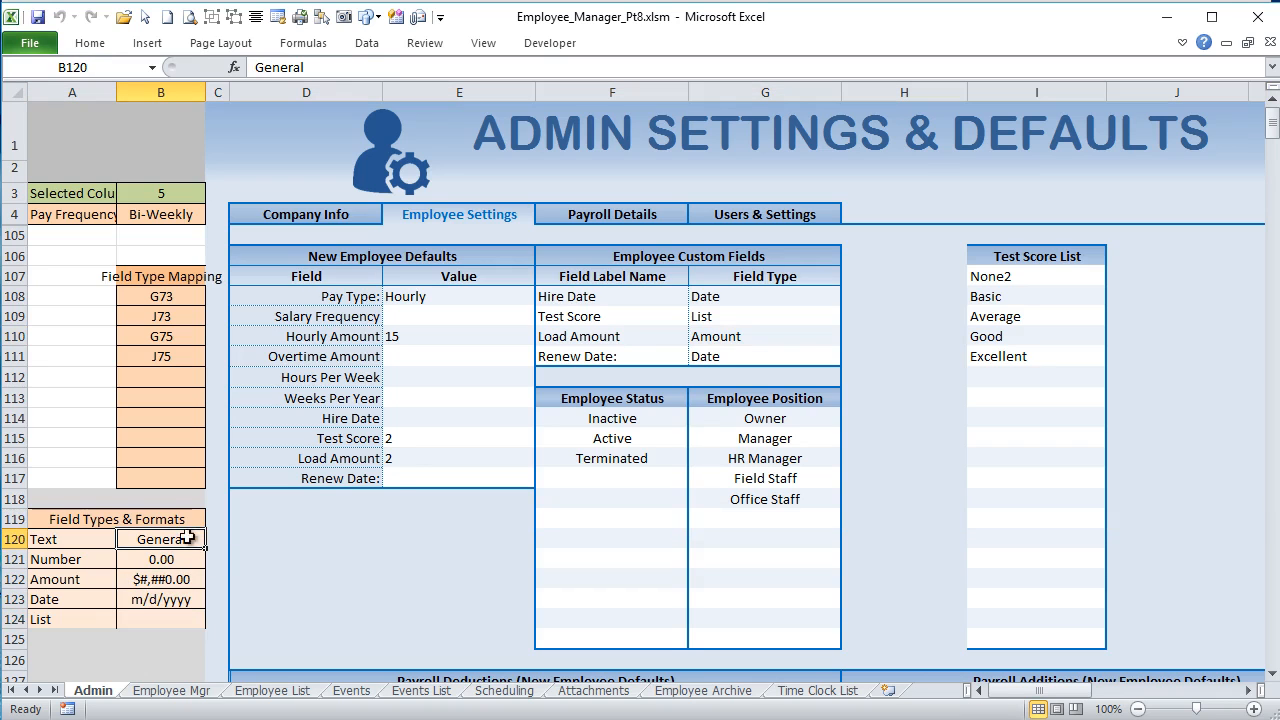
click(779, 351)
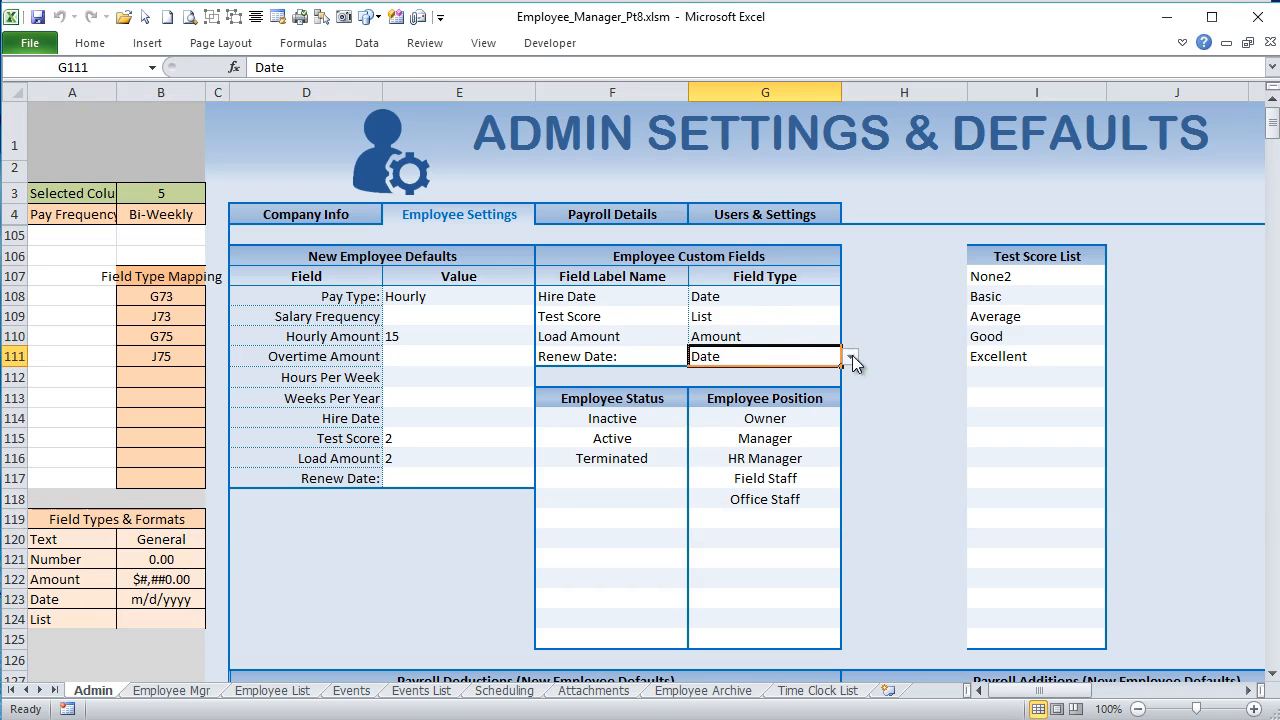
click(849, 357)
click(791, 376)
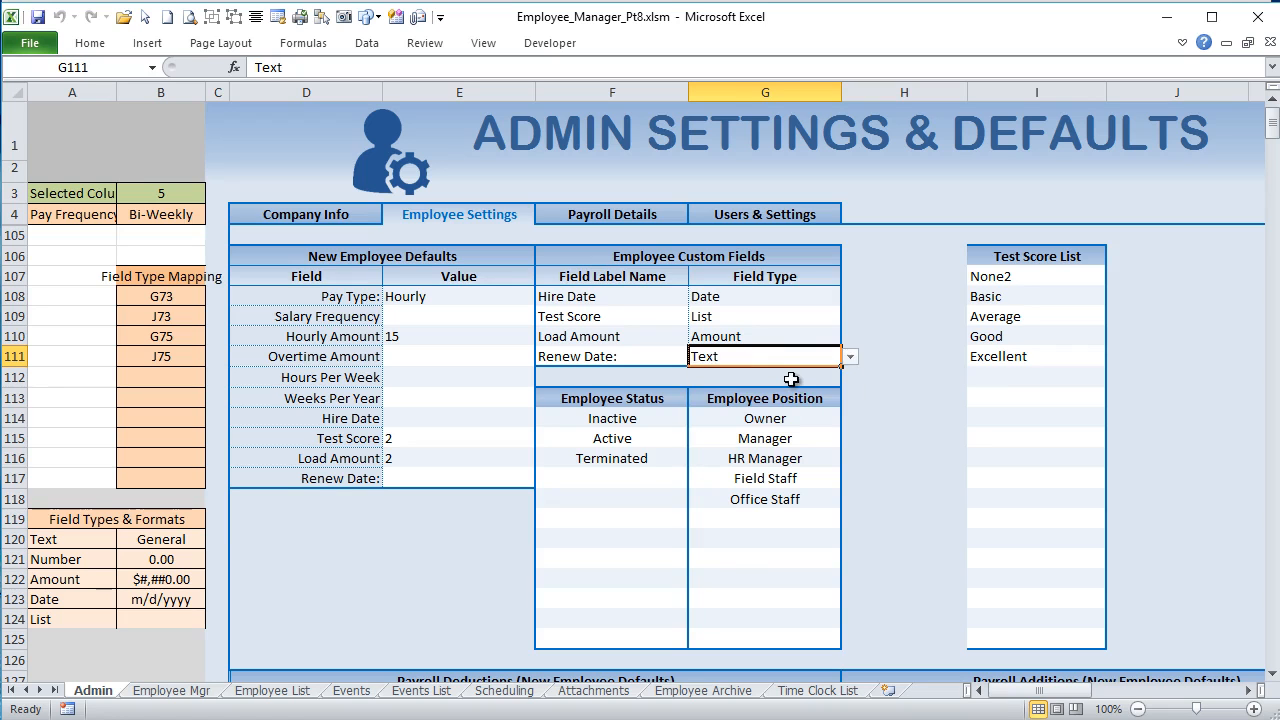
Step: Examine how the Renew Date field type in G111 relates to the types and format codes in the Field Types & Formats table
click(168, 546)
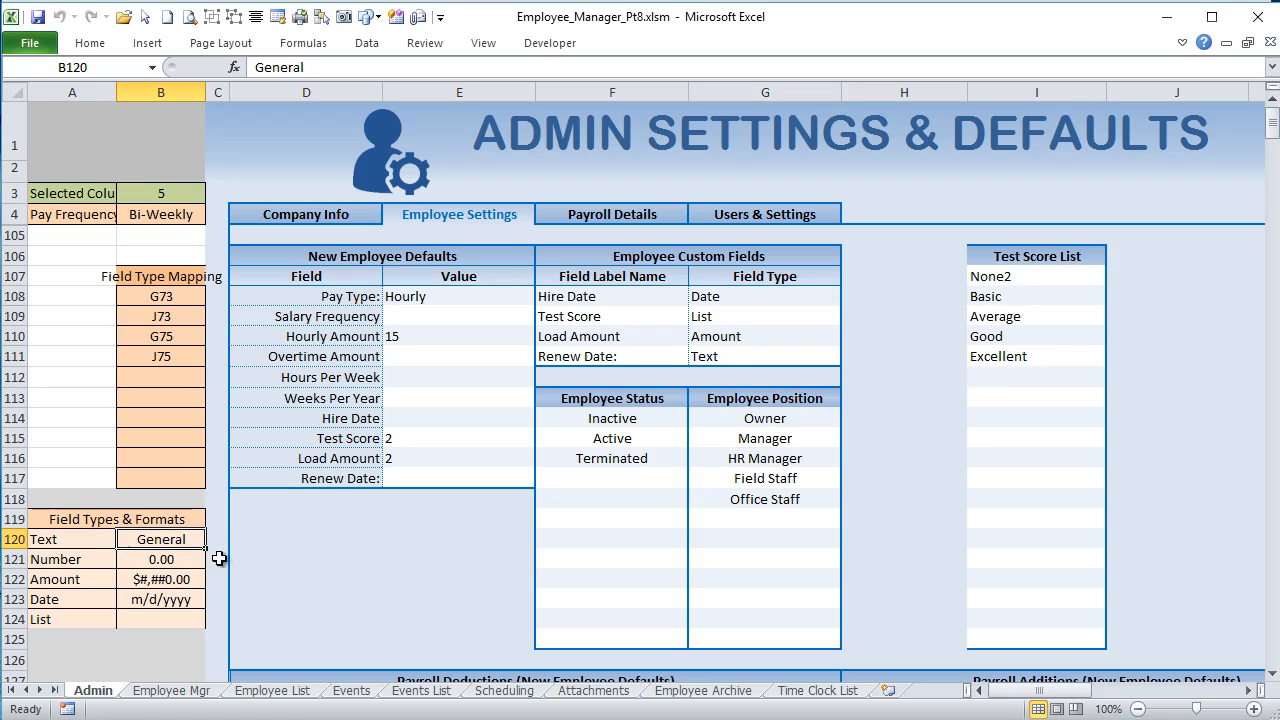
click(736, 340)
click(743, 356)
click(852, 360)
click(852, 360)
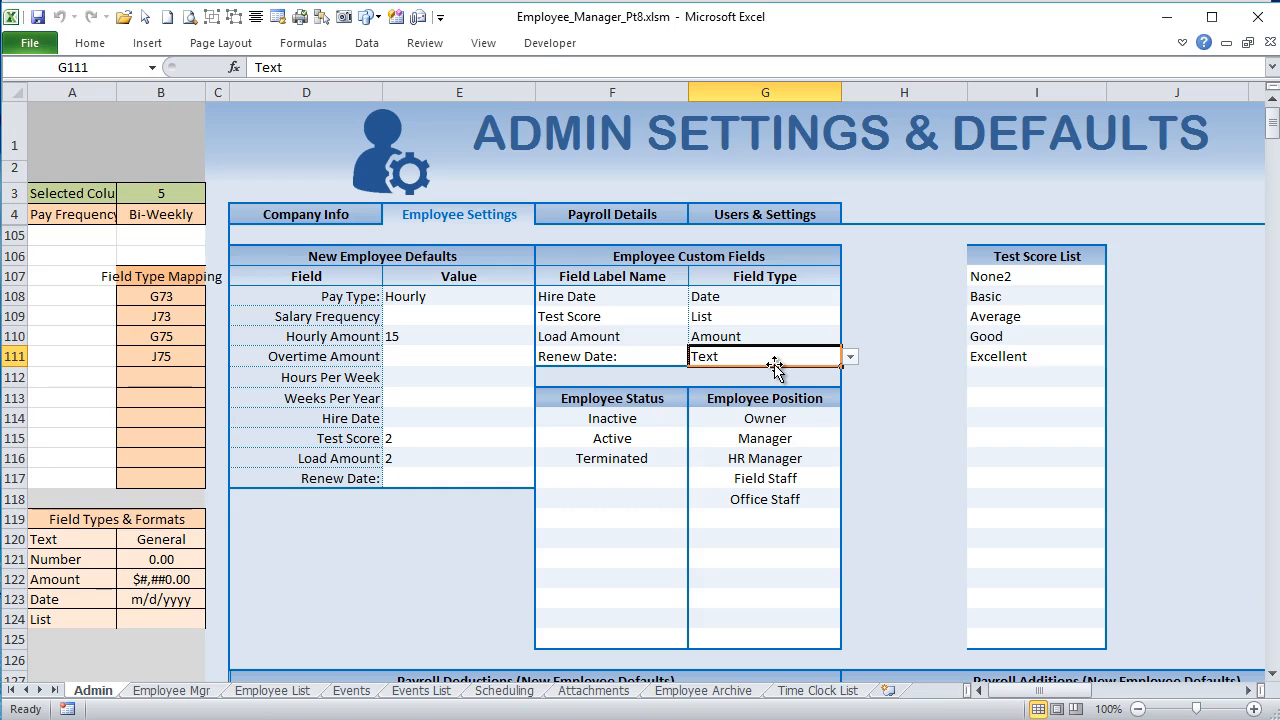
click(38, 556)
click(50, 540)
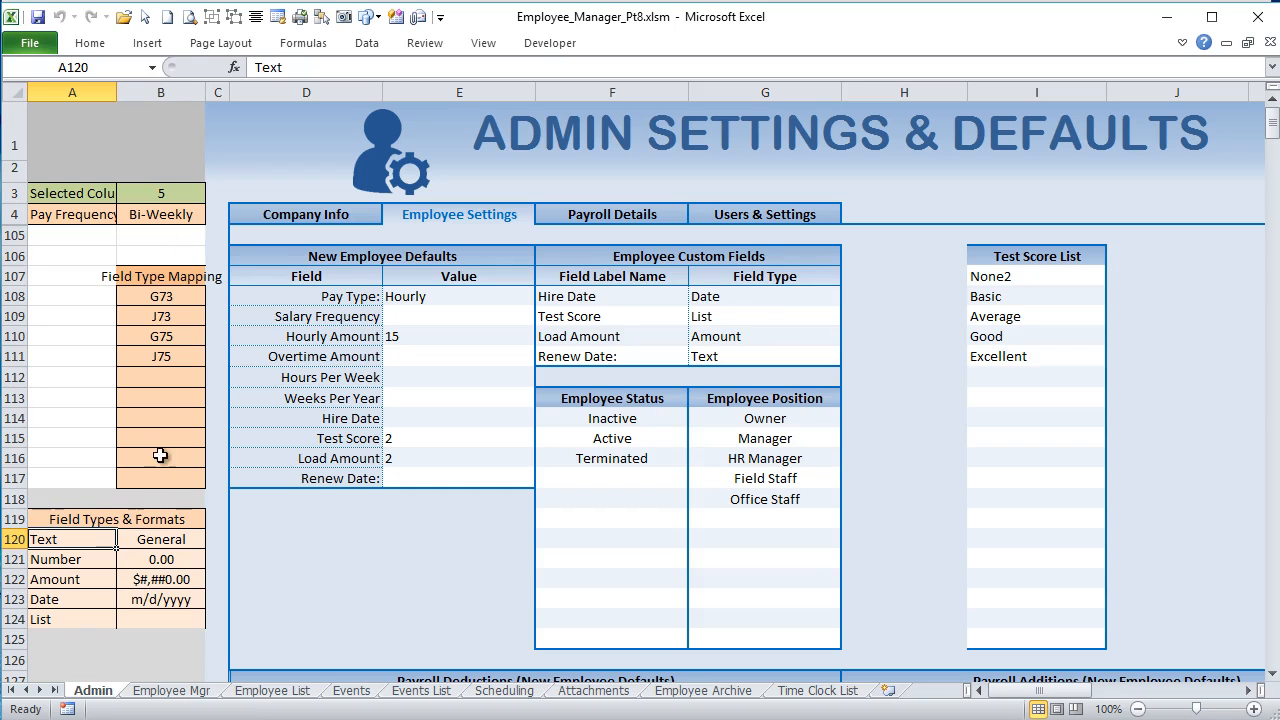
click(160, 520)
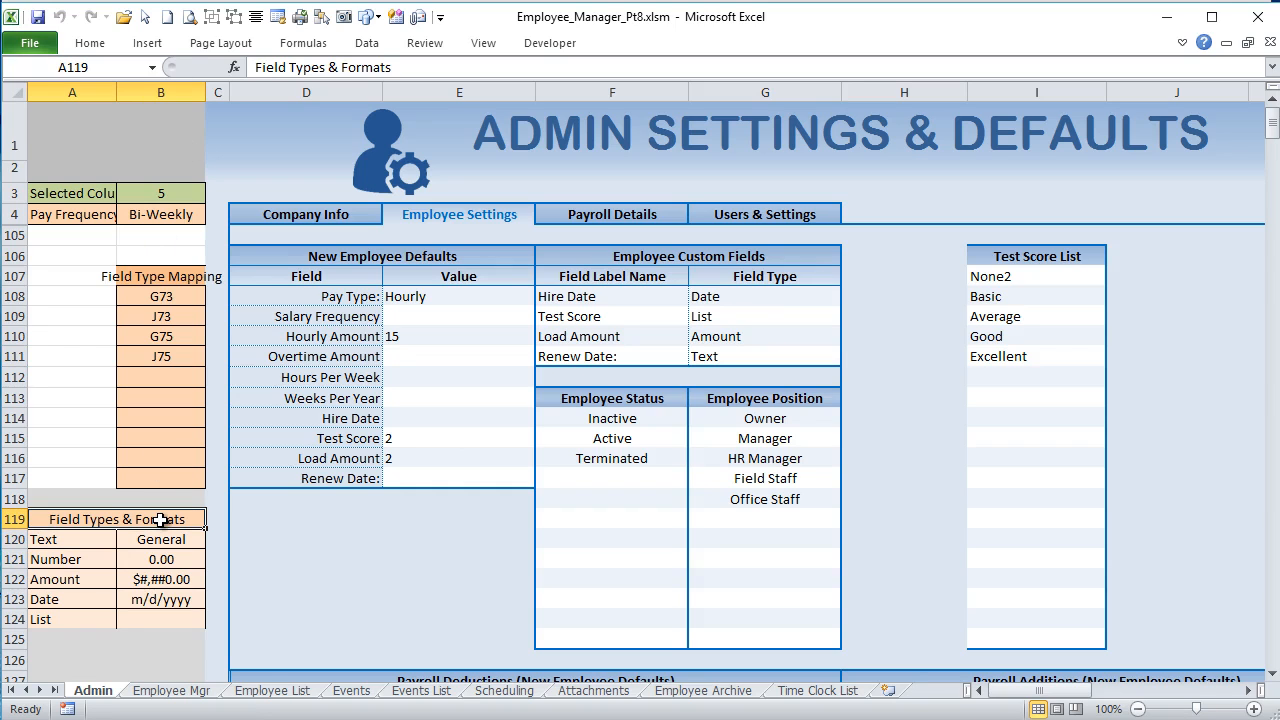
click(164, 540)
click(158, 563)
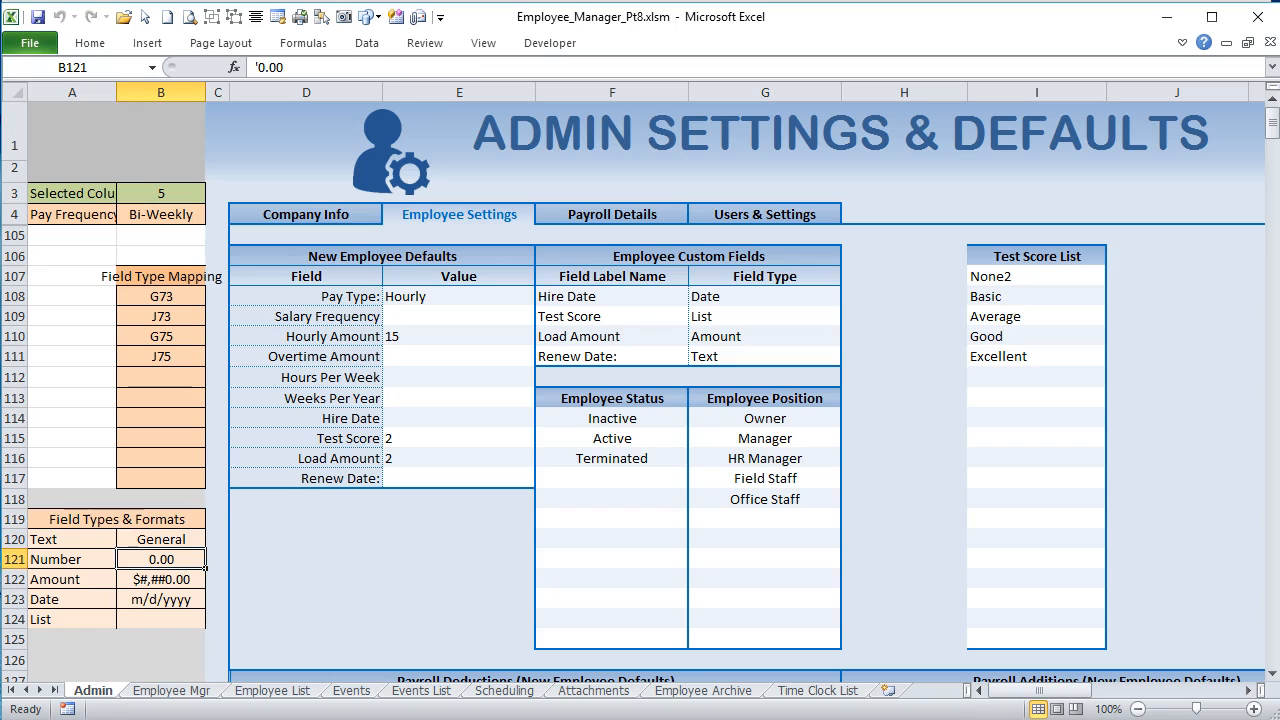
click(176, 538)
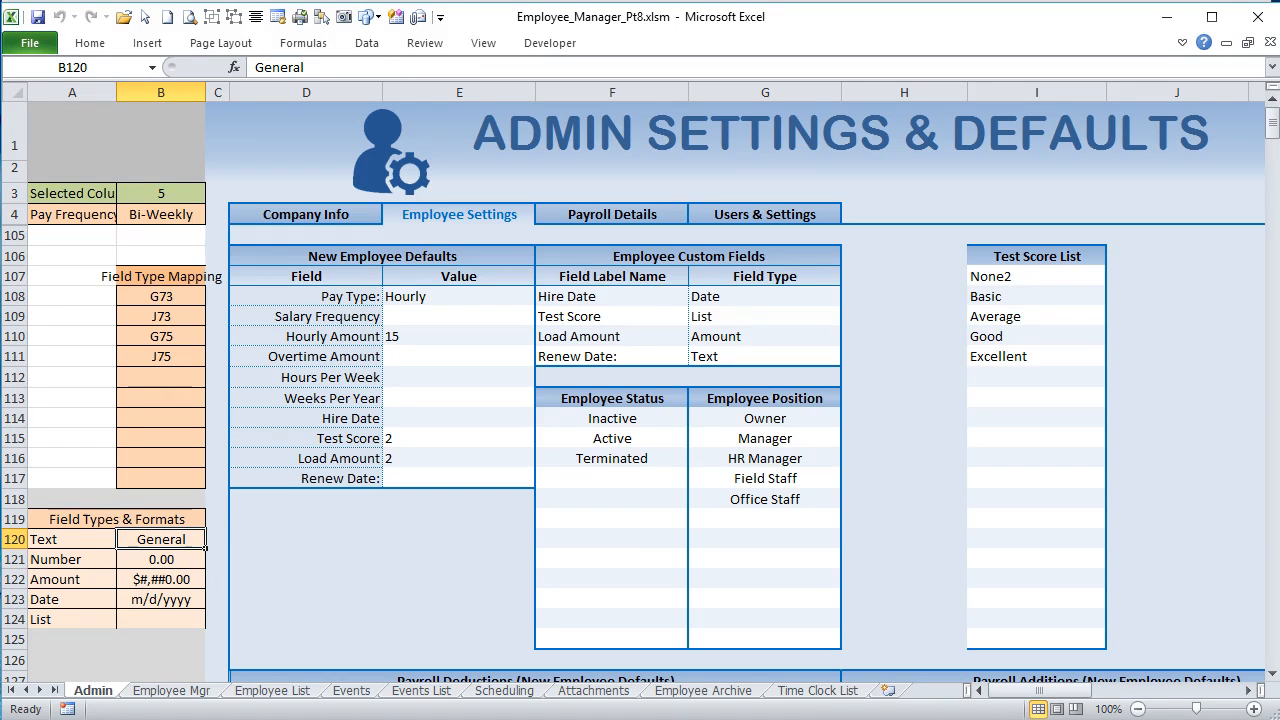
Step: In the Admin sheet's Worksheet_Change code, highlight the FieldTypeNumber assignment and its Application.WorksheetFunction call
key(alt+F11)
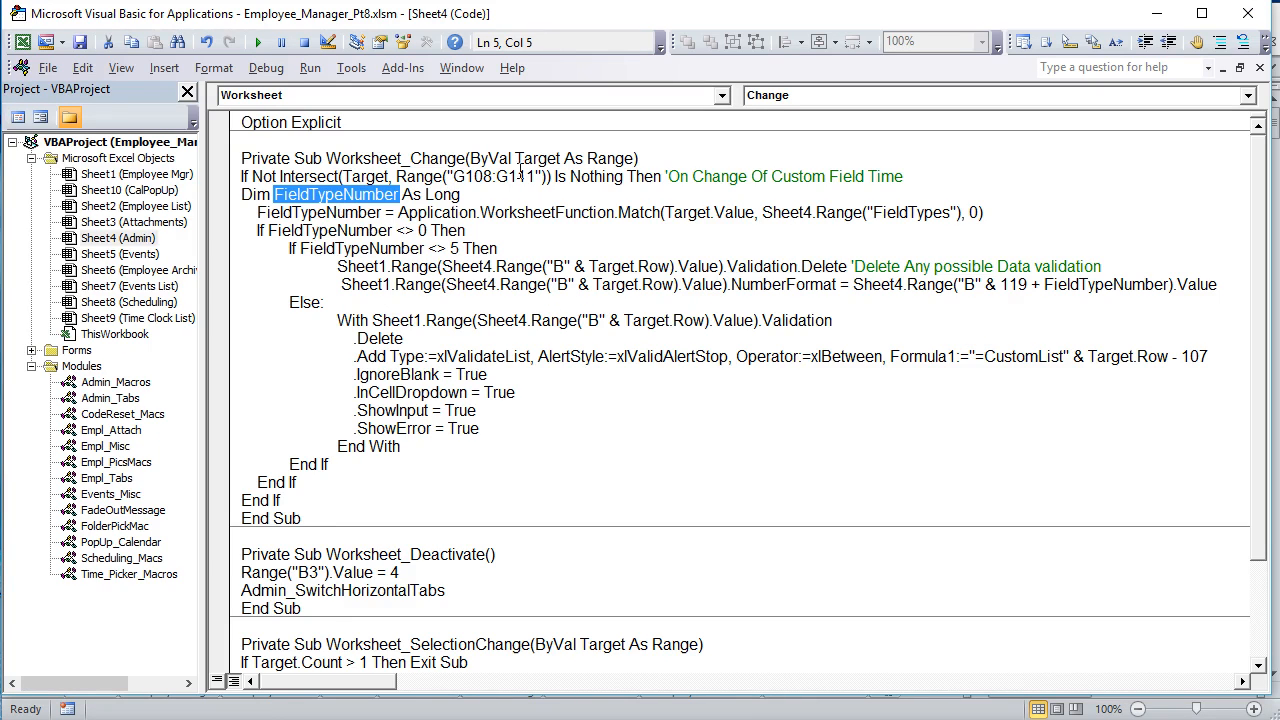
drag(385, 212, 256, 213)
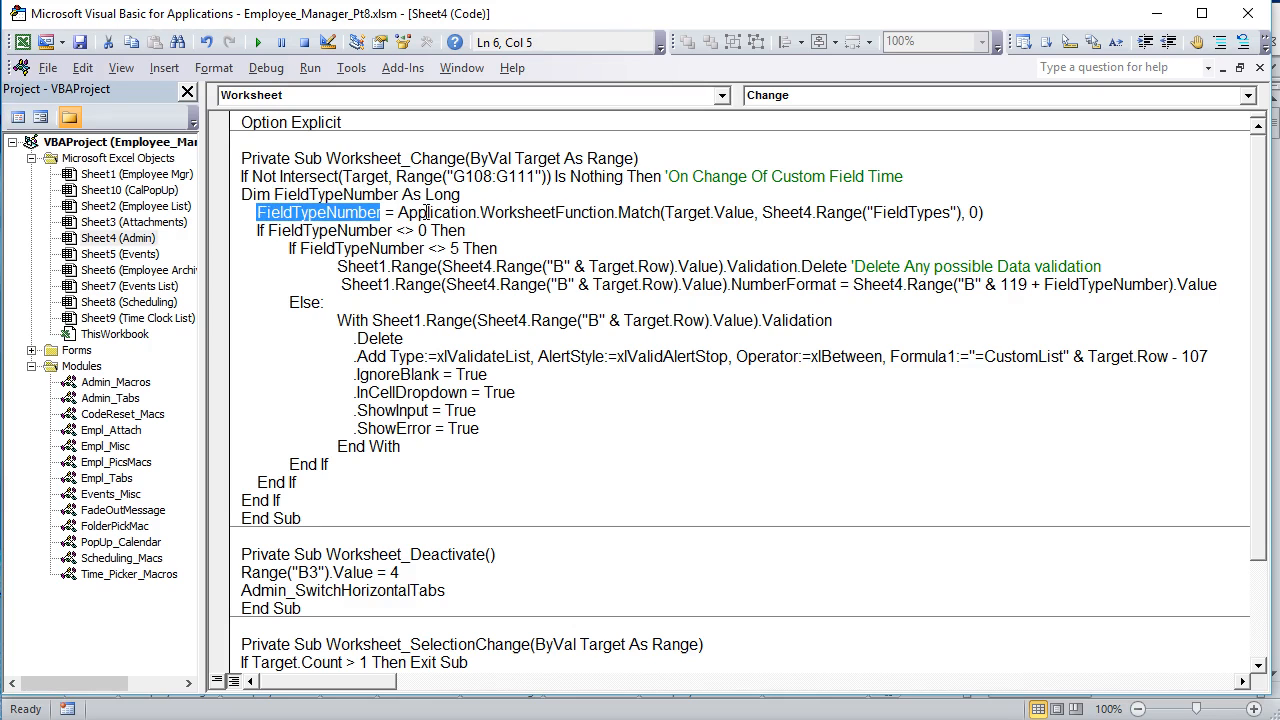
drag(399, 213, 617, 212)
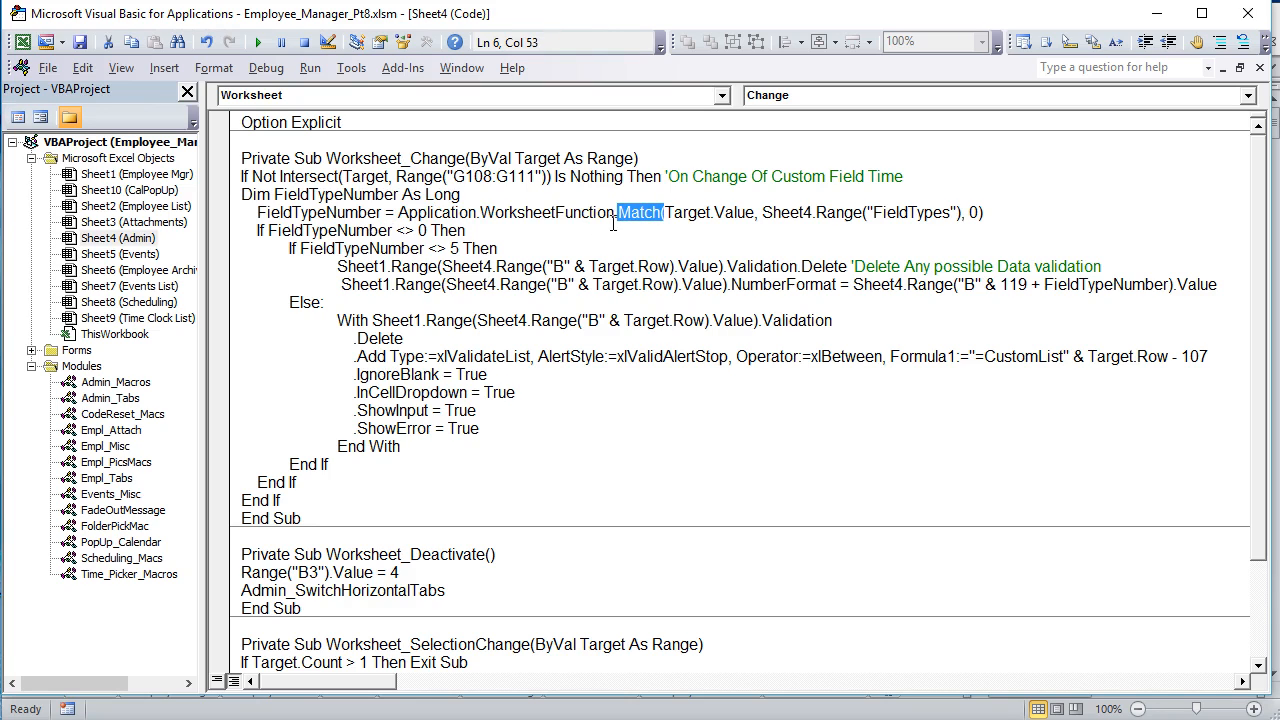
click(446, 217)
click(508, 217)
click(578, 214)
drag(618, 208, 398, 214)
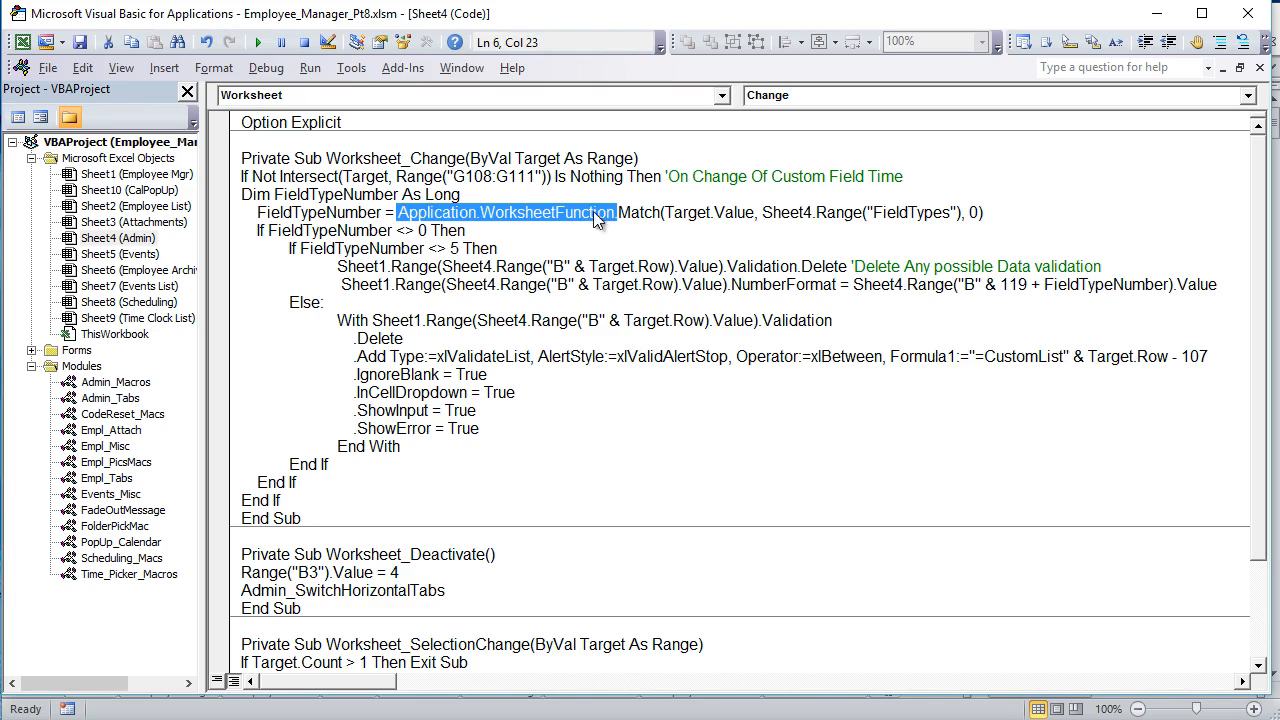
Step: Highlight Match and its arguments in the FieldTypeNumber line: Target.Value, Sheet4.Range("FieldTypes") and 0
drag(619, 212, 661, 214)
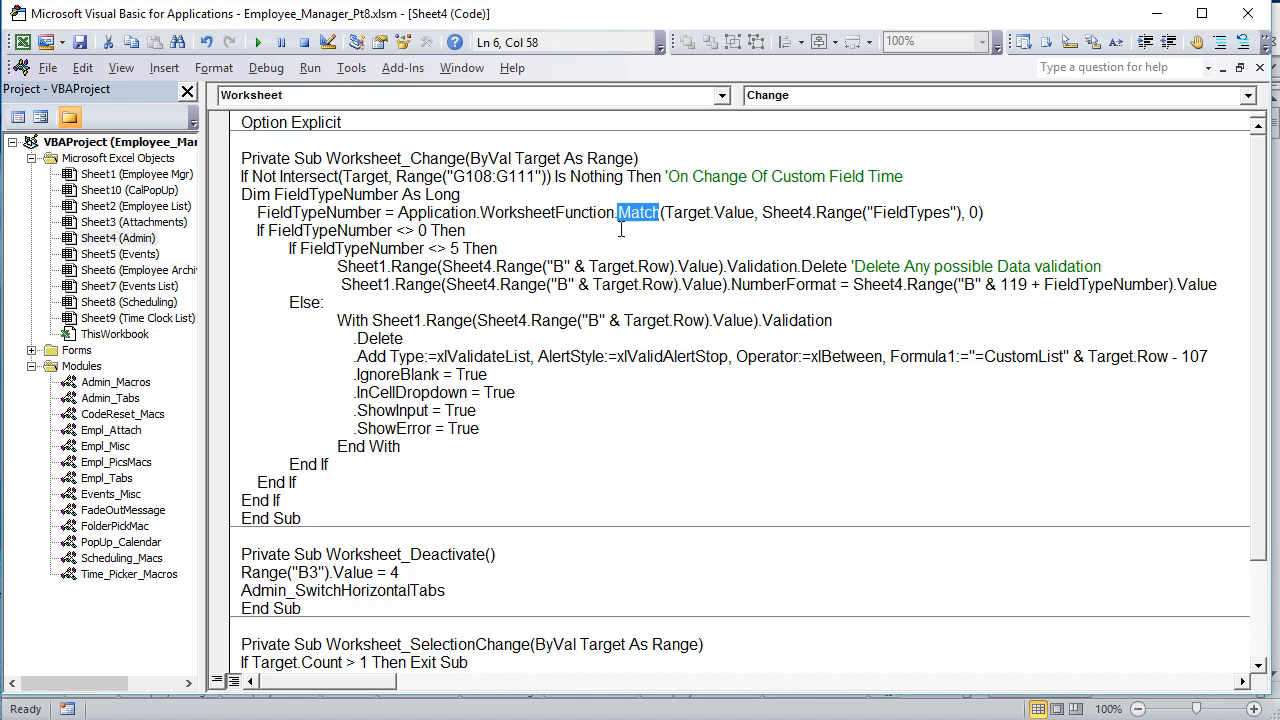
drag(754, 213, 670, 221)
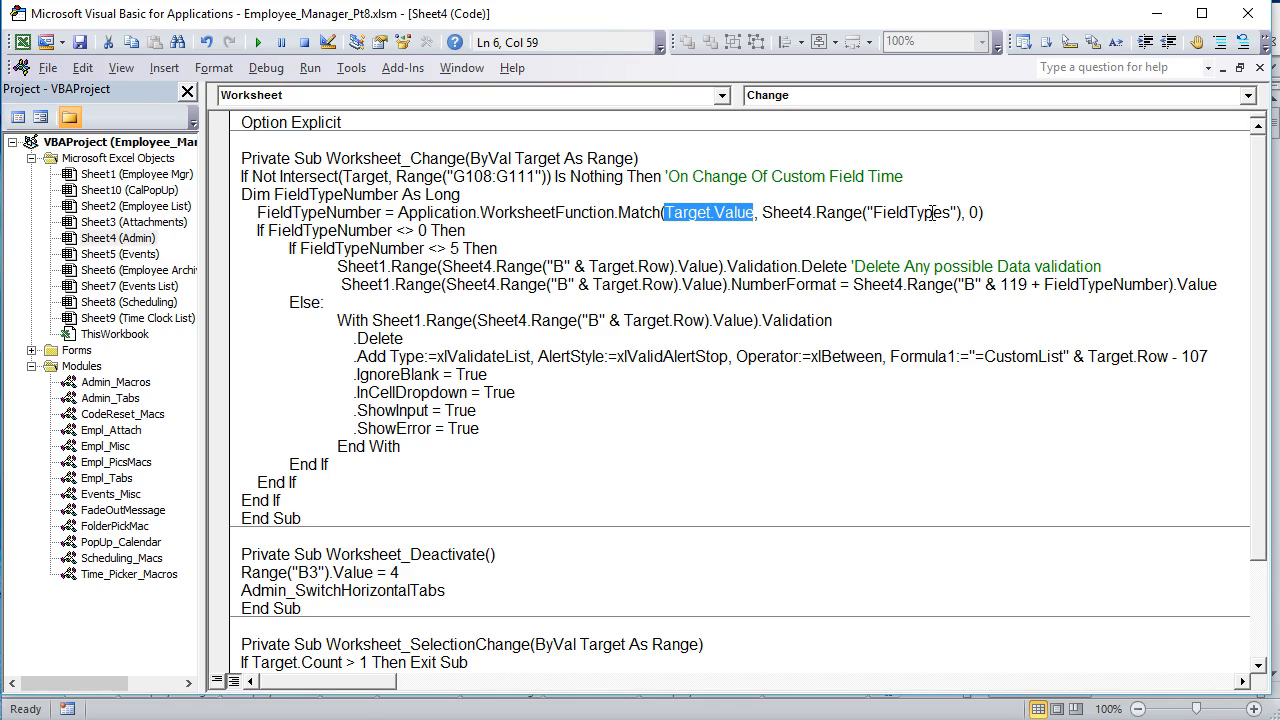
drag(762, 212, 962, 212)
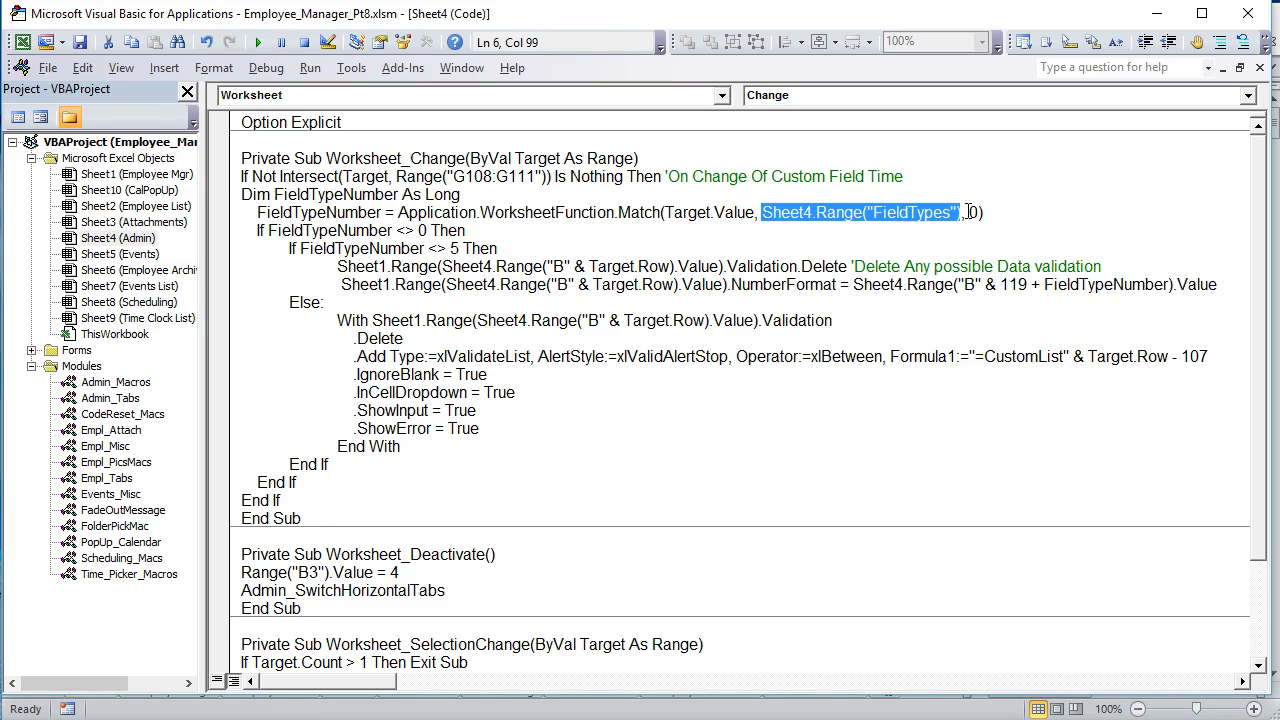
click(975, 212)
double_click(975, 212)
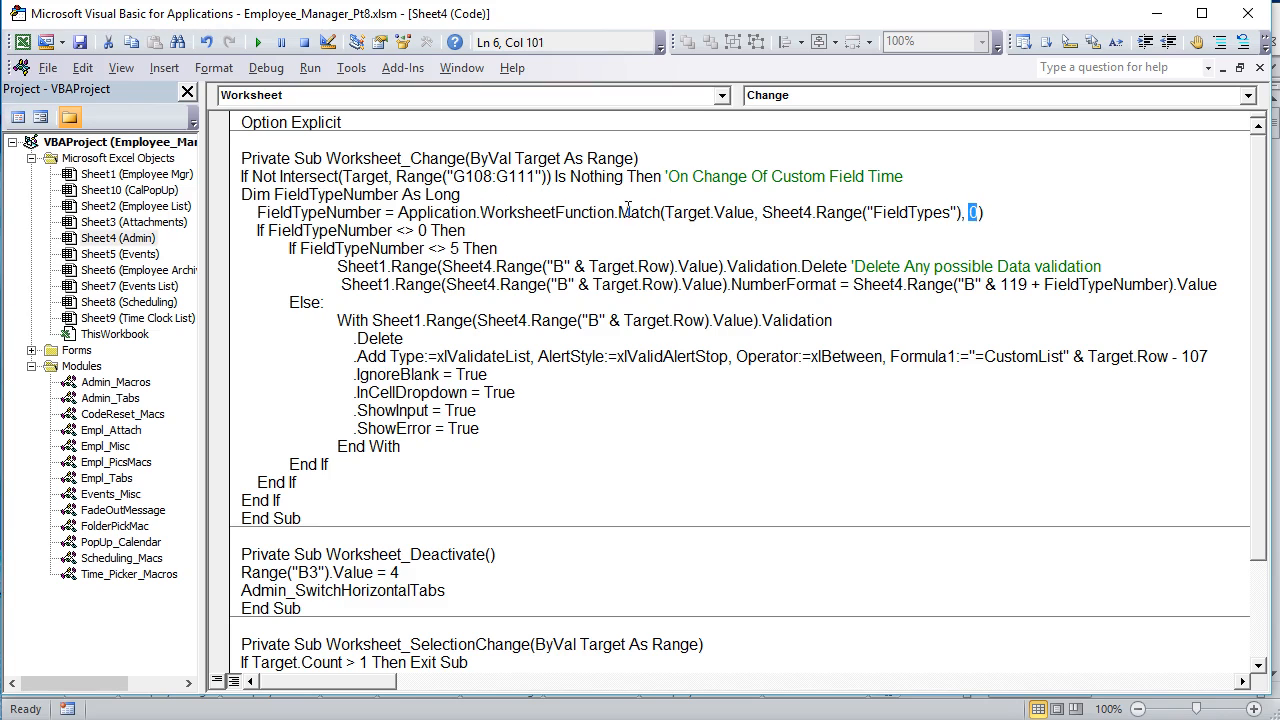
click(665, 212)
Step: Highlight the nested If FieldTypeNumber <> 5 block, then inspect format cell B124 and the Test Score field type on the Admin sheet
drag(468, 231, 449, 461)
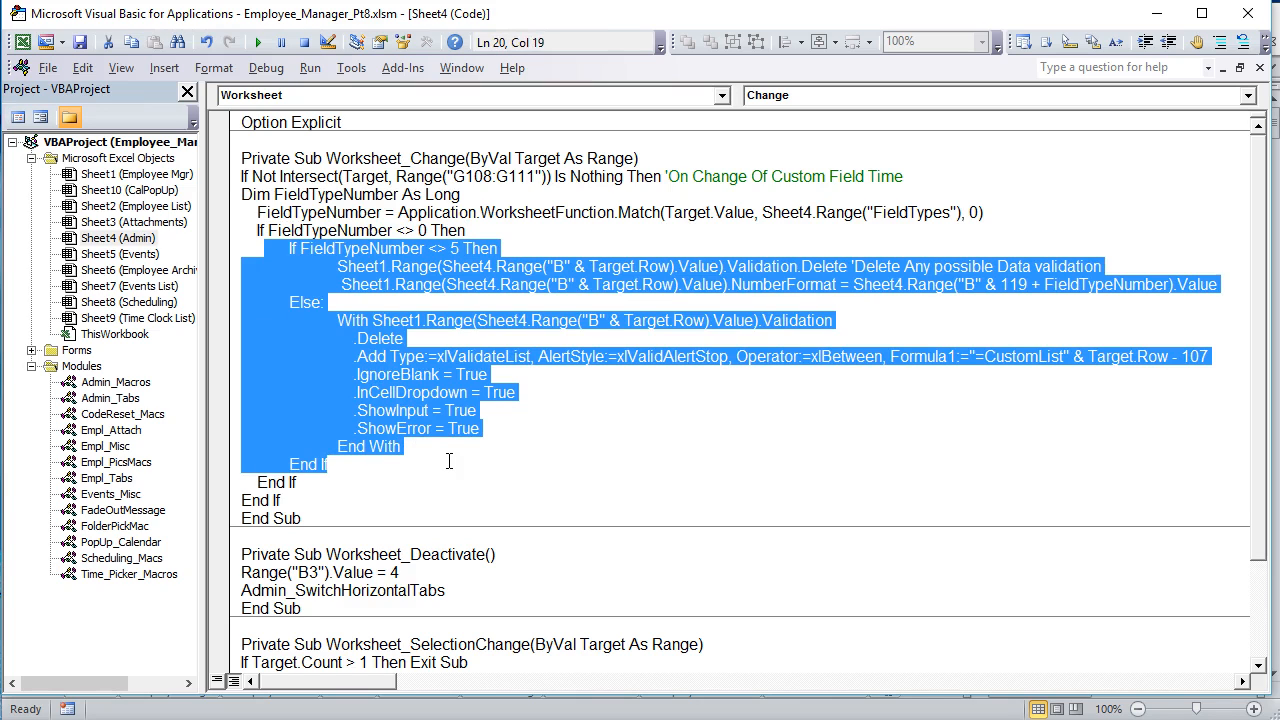
click(340, 285)
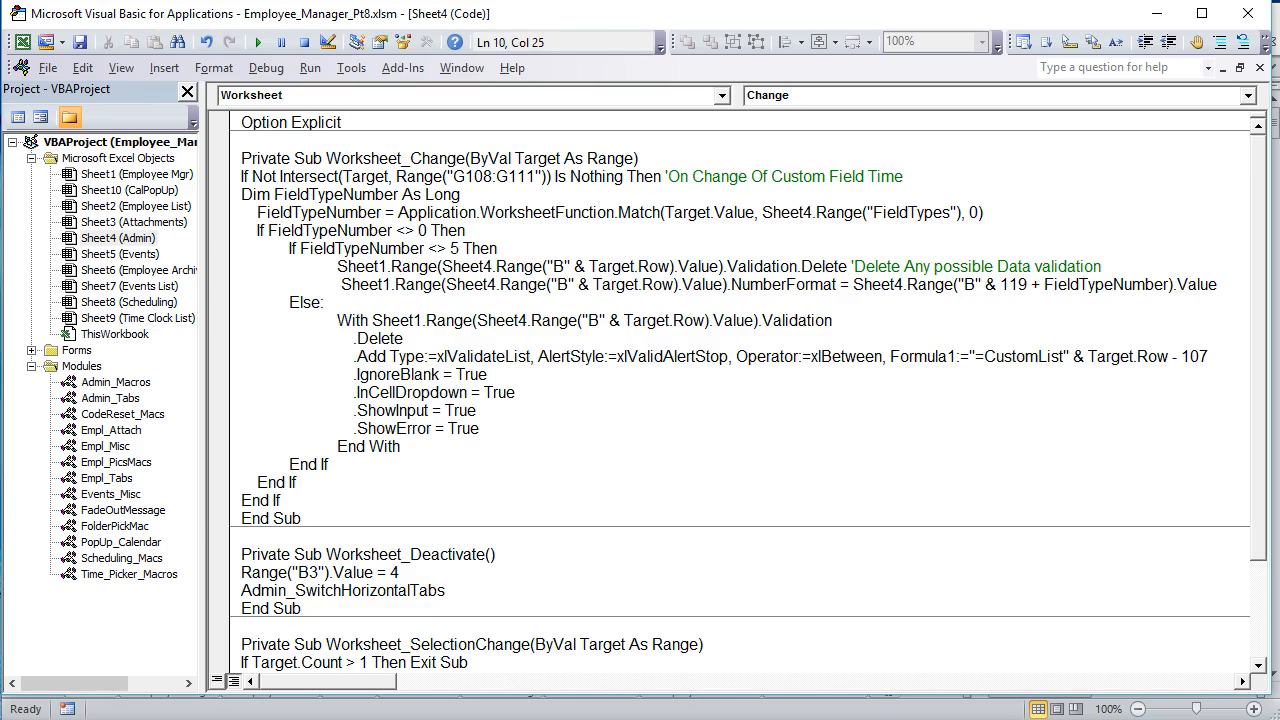
key(alt+F11)
click(165, 620)
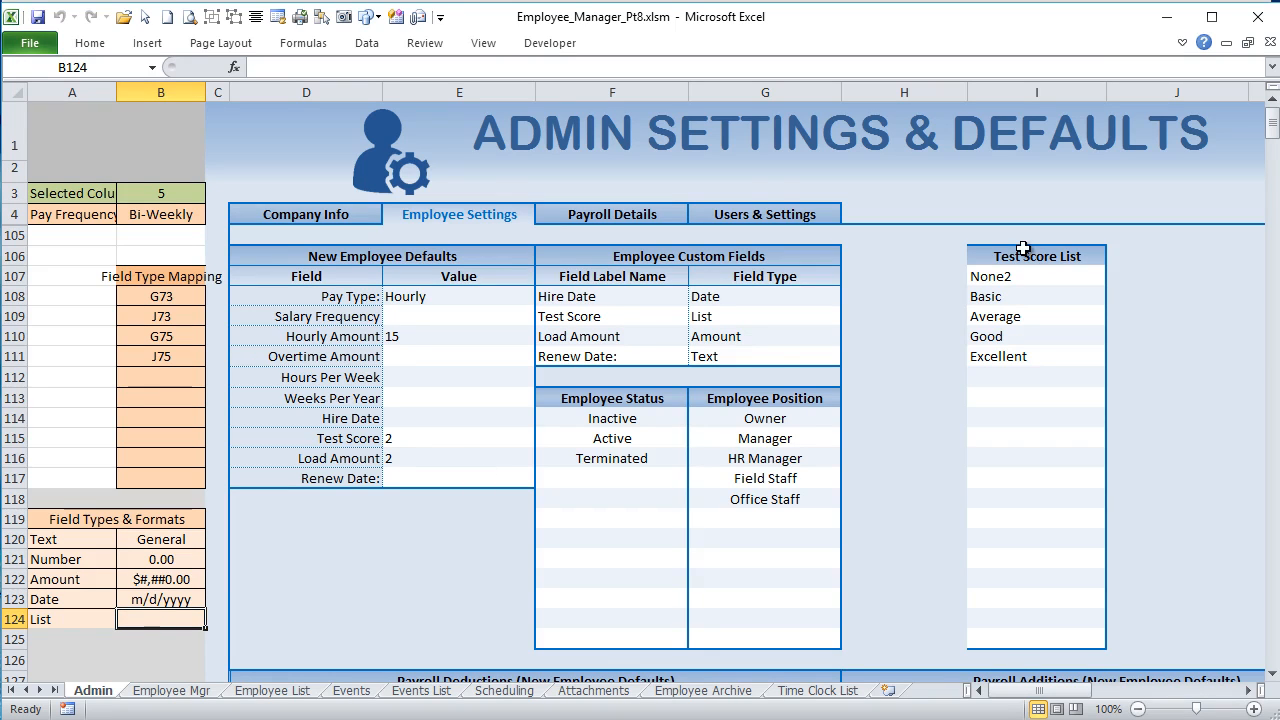
click(712, 317)
Step: Select the Test Score List range I106:I125 and view its header formula without changing it
drag(1018, 257, 1046, 644)
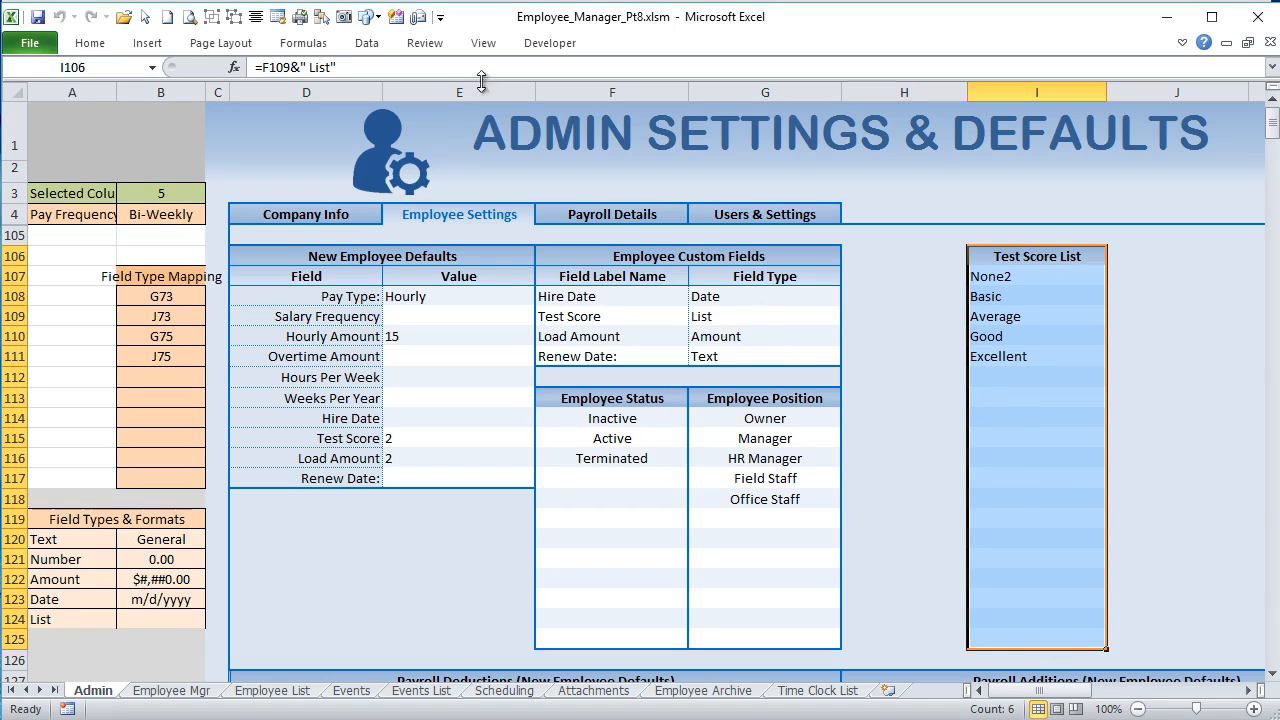
click(374, 64)
click(367, 43)
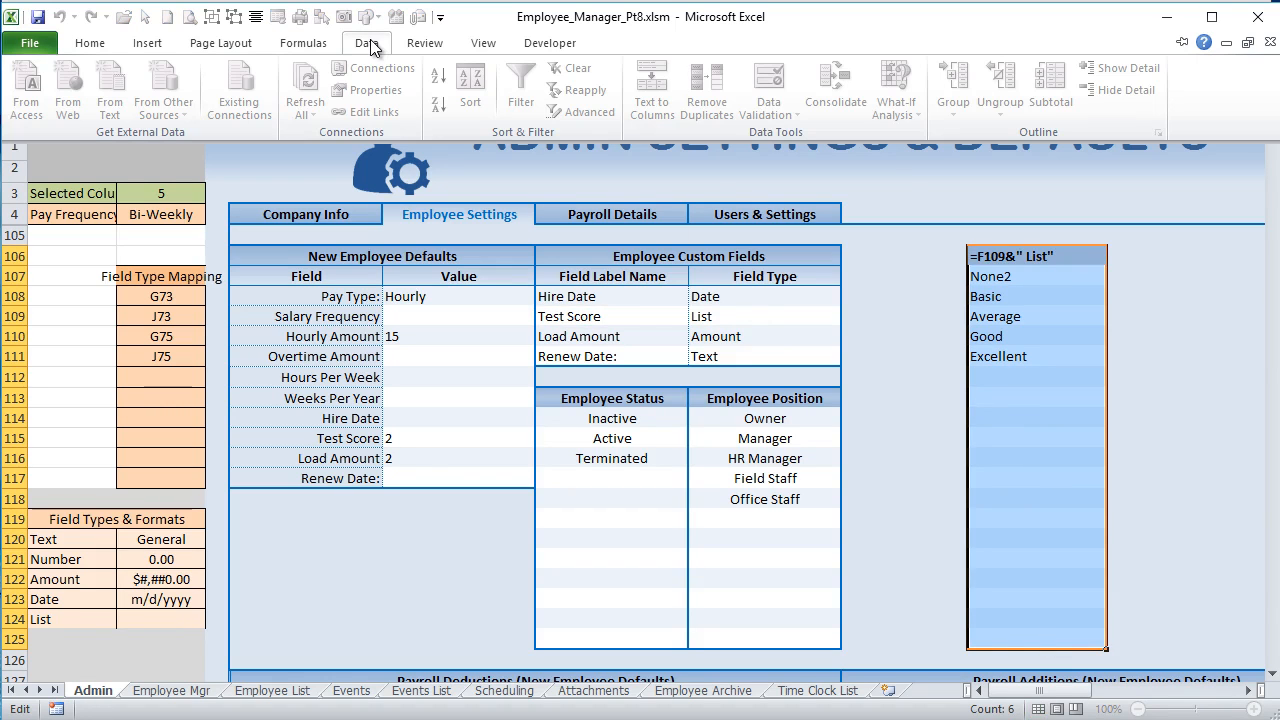
click(371, 45)
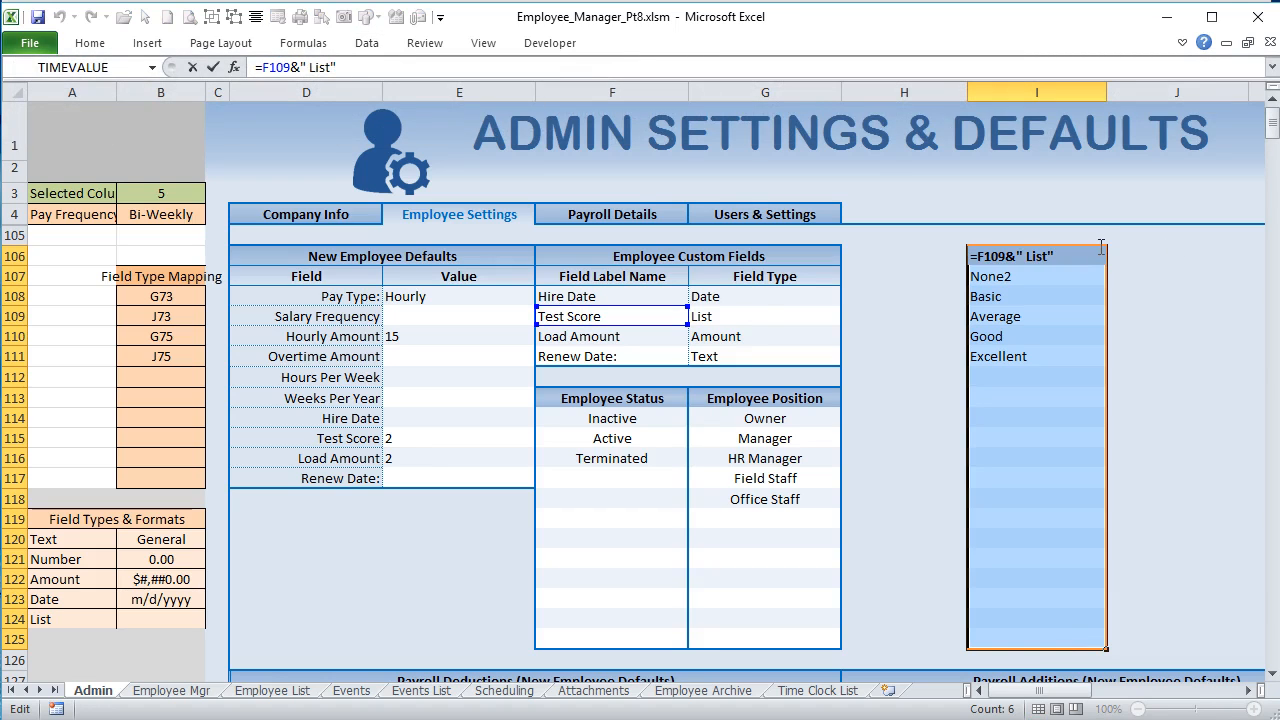
key(Return)
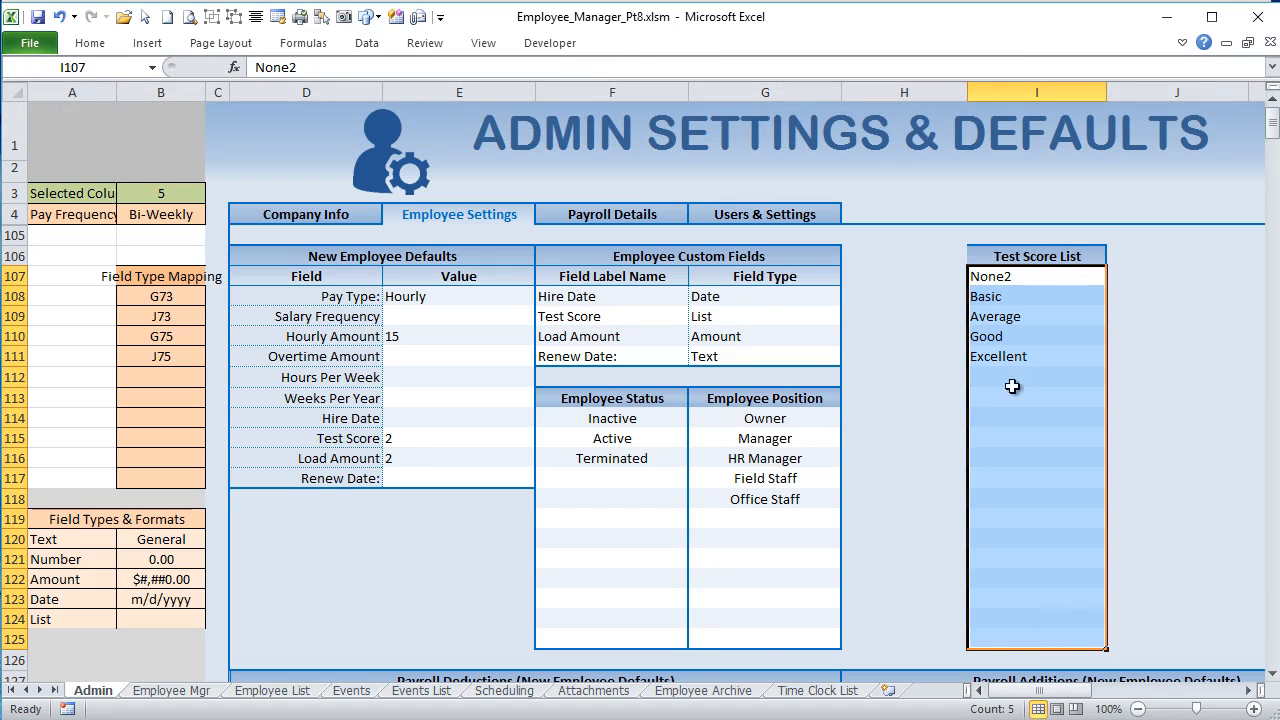
Step: On the Employee Mgr sheet, set the employee's Test Score custom field to Average and review its list options
click(171, 690)
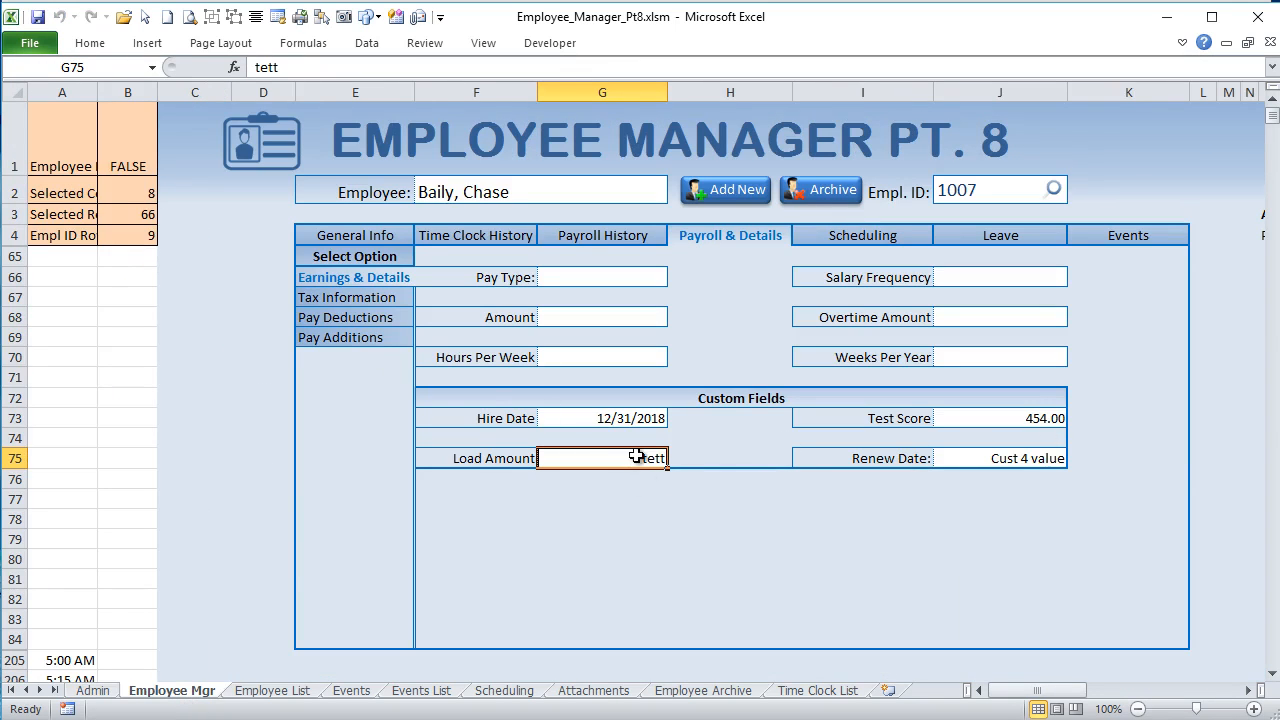
click(655, 497)
click(964, 418)
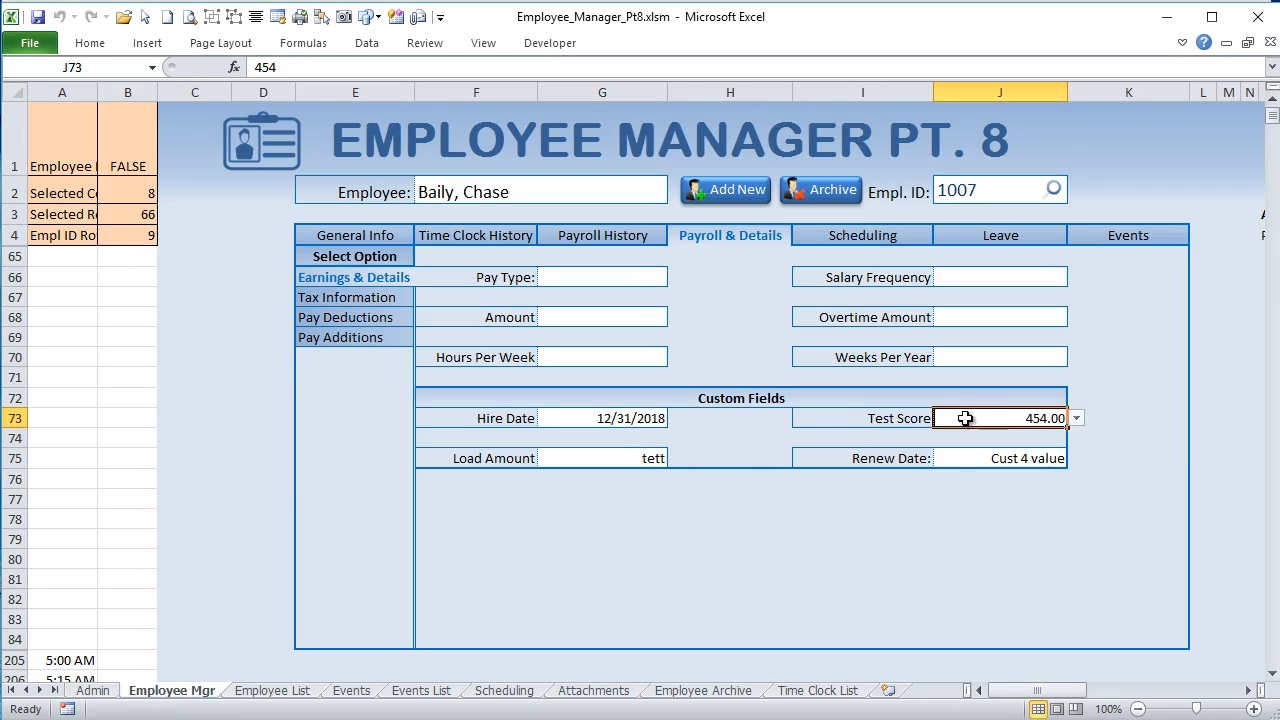
click(1076, 420)
click(1054, 460)
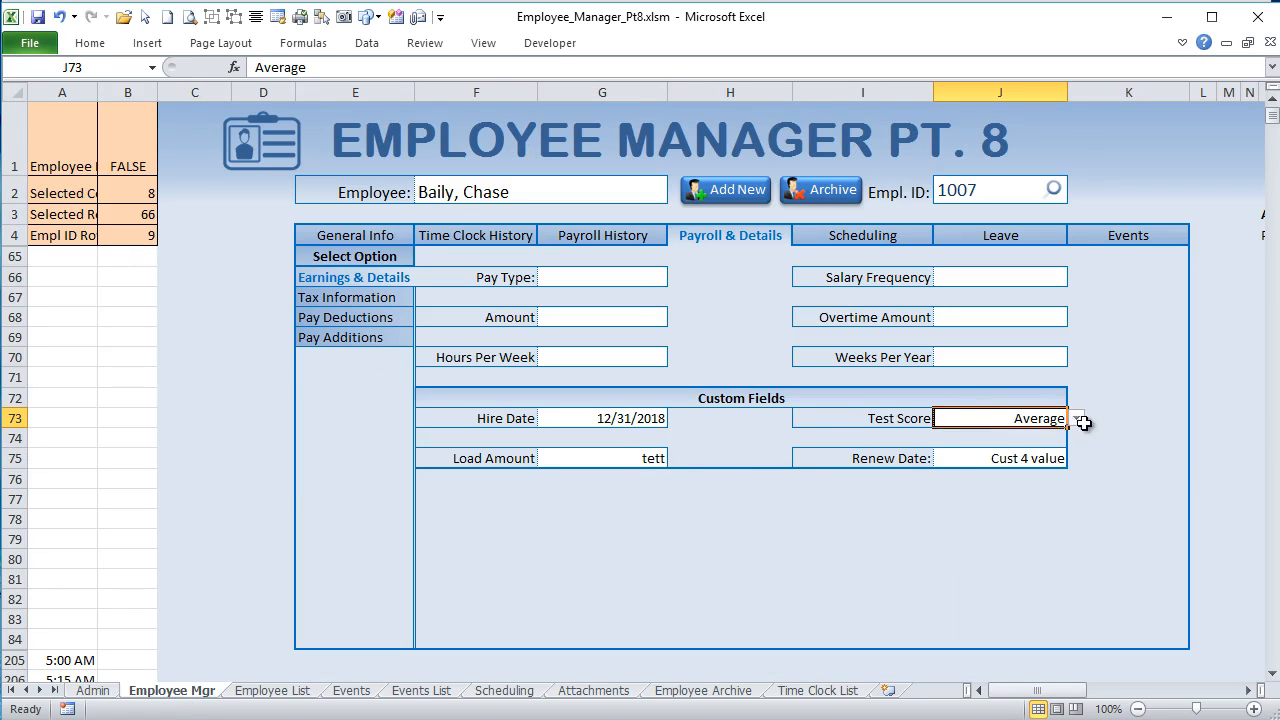
click(1076, 420)
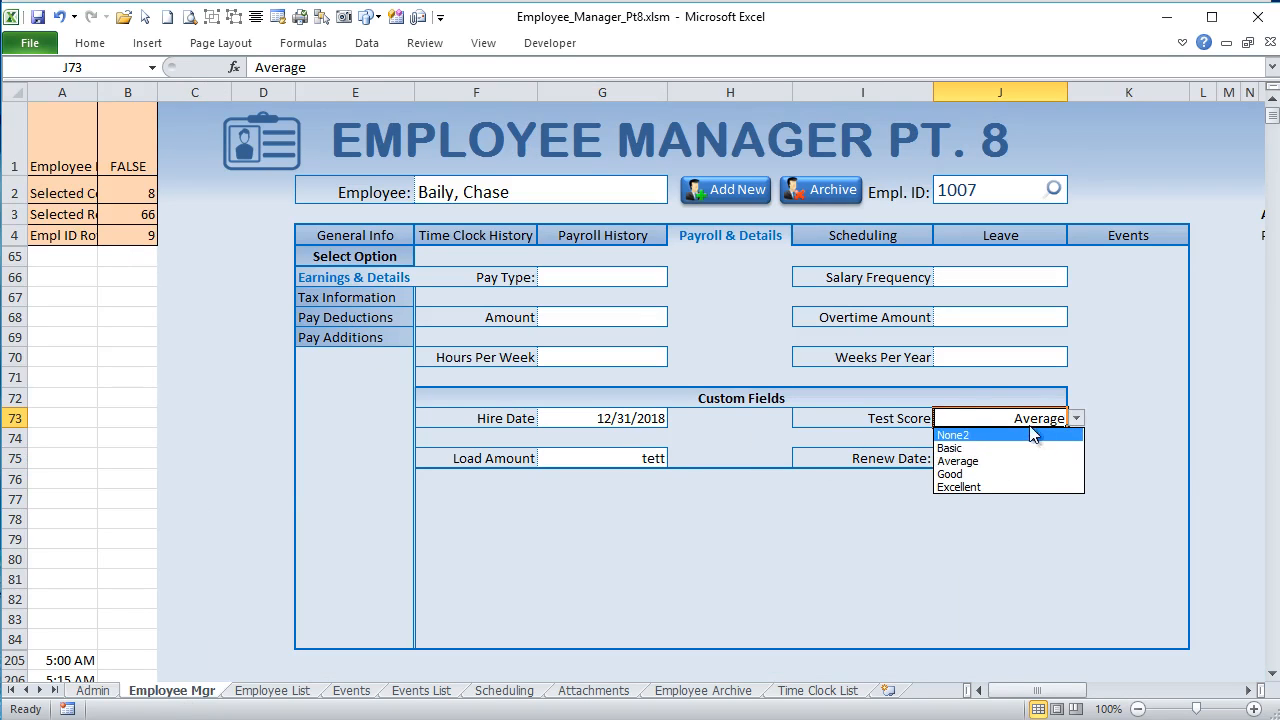
click(1030, 420)
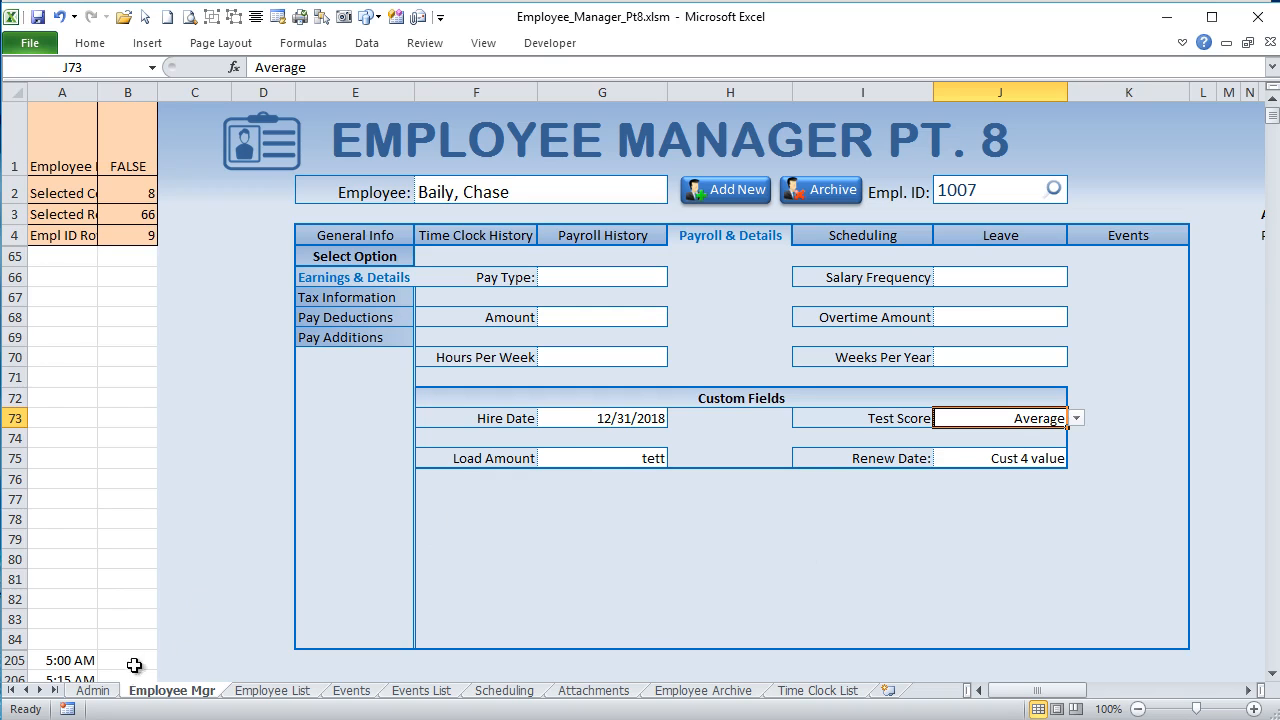
Step: Return to the Admin sheet's Employee Settings and highlight the format codes in B120:B123
click(112, 692)
click(420, 214)
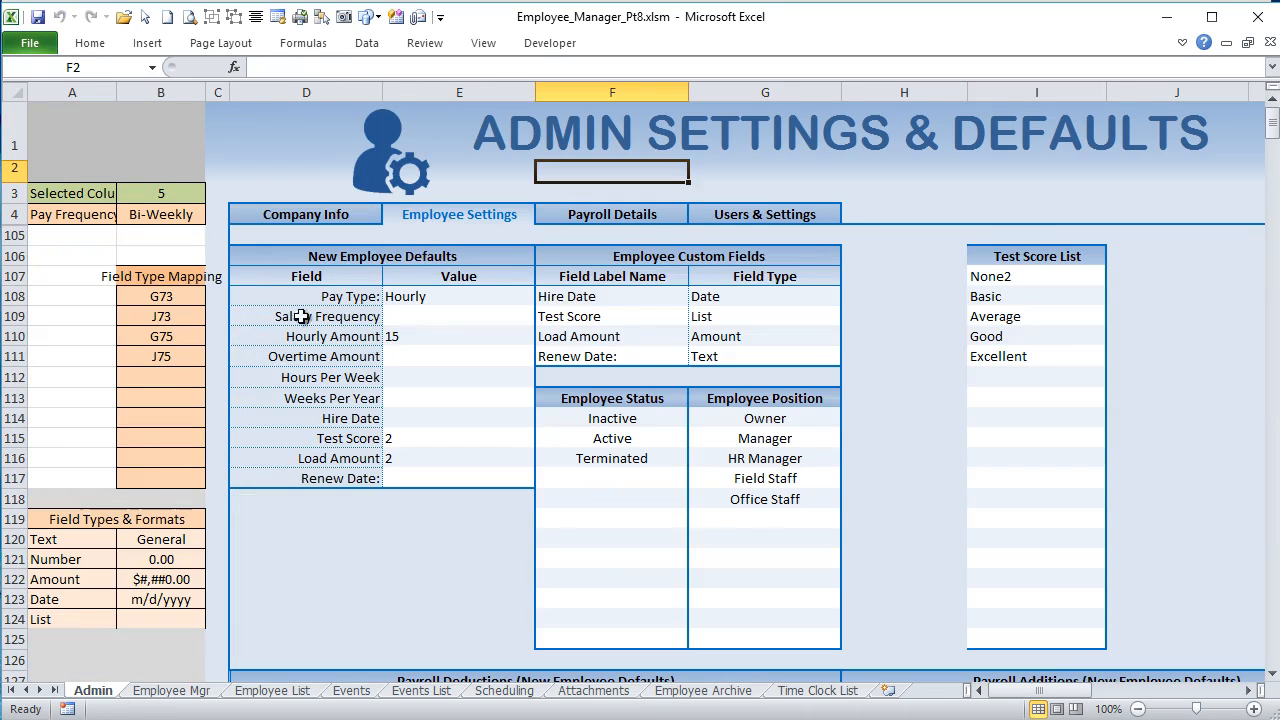
drag(161, 540, 167, 602)
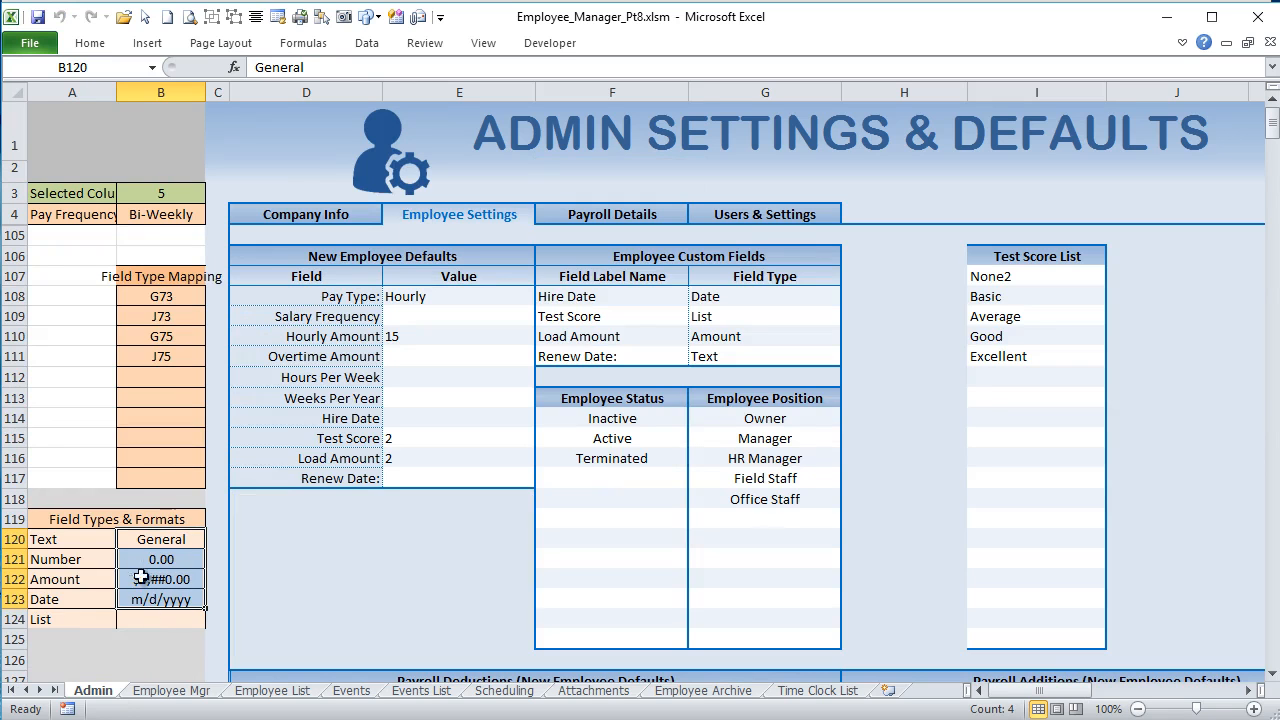
Step: In the Worksheet_Change code, highlight the Validation.Delete statement that clears data validation from the mapped custom field cell
key(alt+F11)
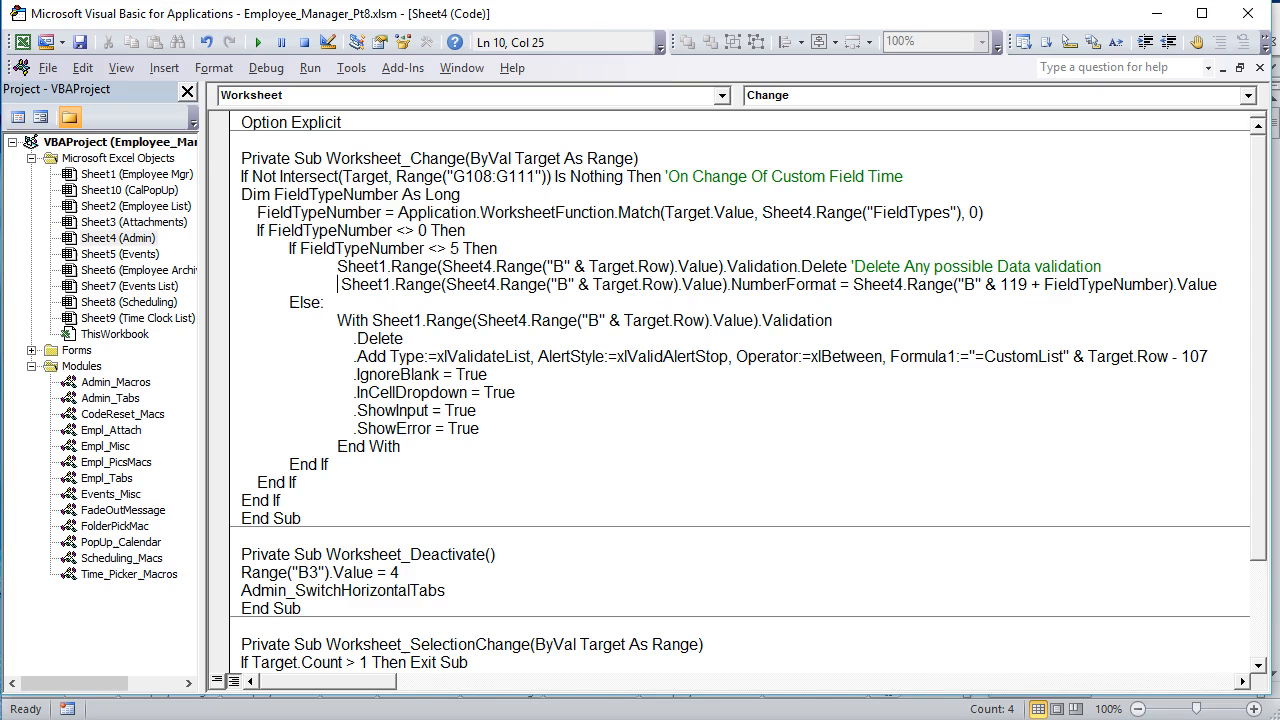
drag(337, 267, 443, 285)
click(445, 267)
drag(852, 267, 343, 268)
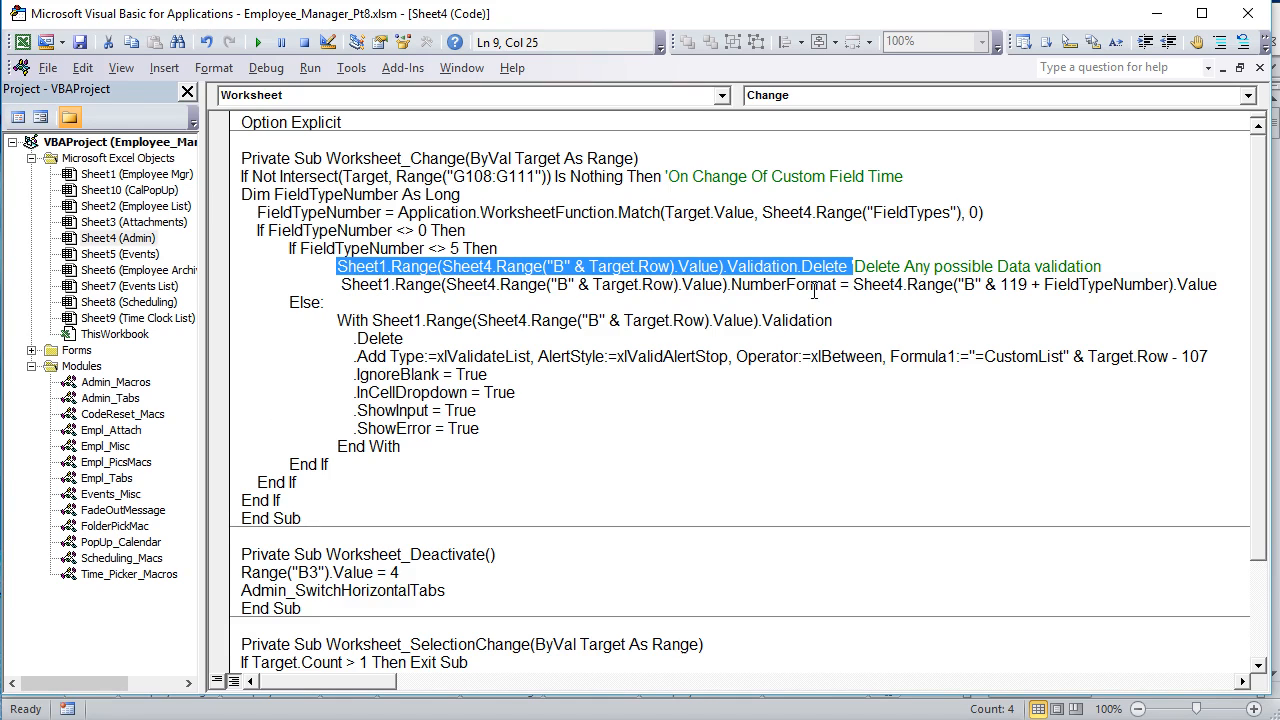
click(858, 263)
key(shift+Up)
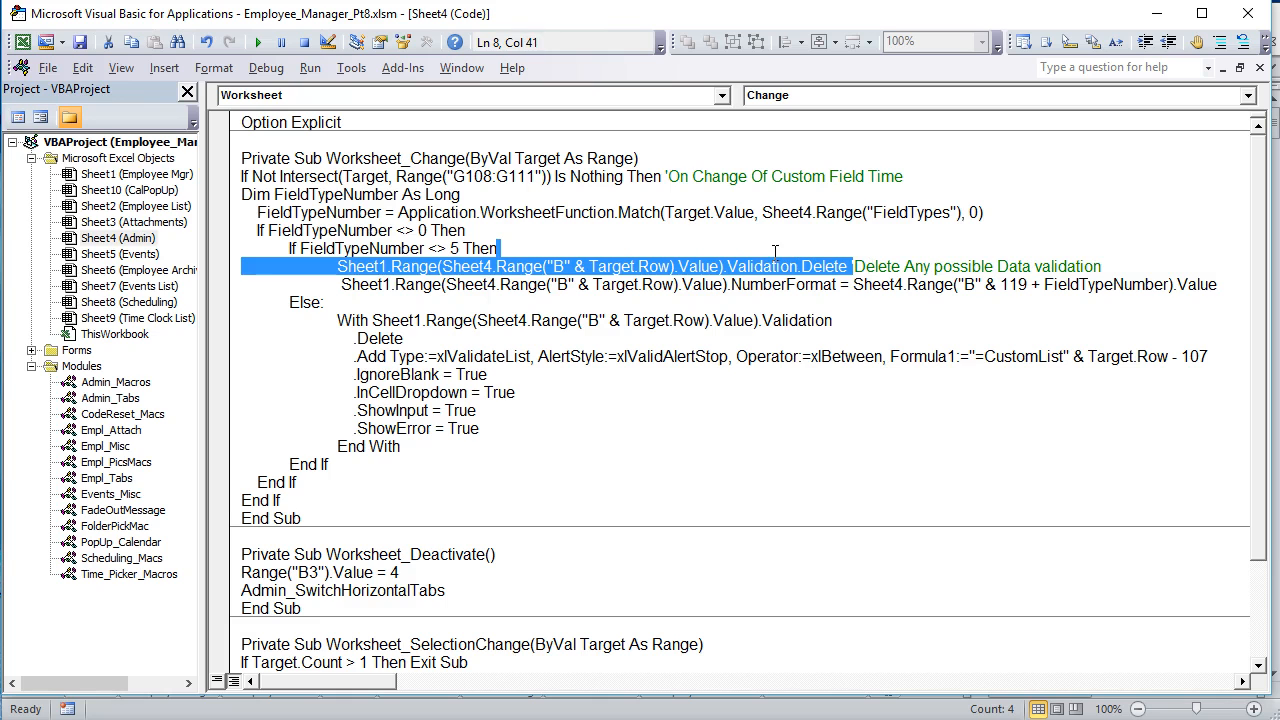
Step: On the Employee Mgr sheet, examine the Test Score custom field's list options and compare the field with the Renew Date custom field
key(alt+F11)
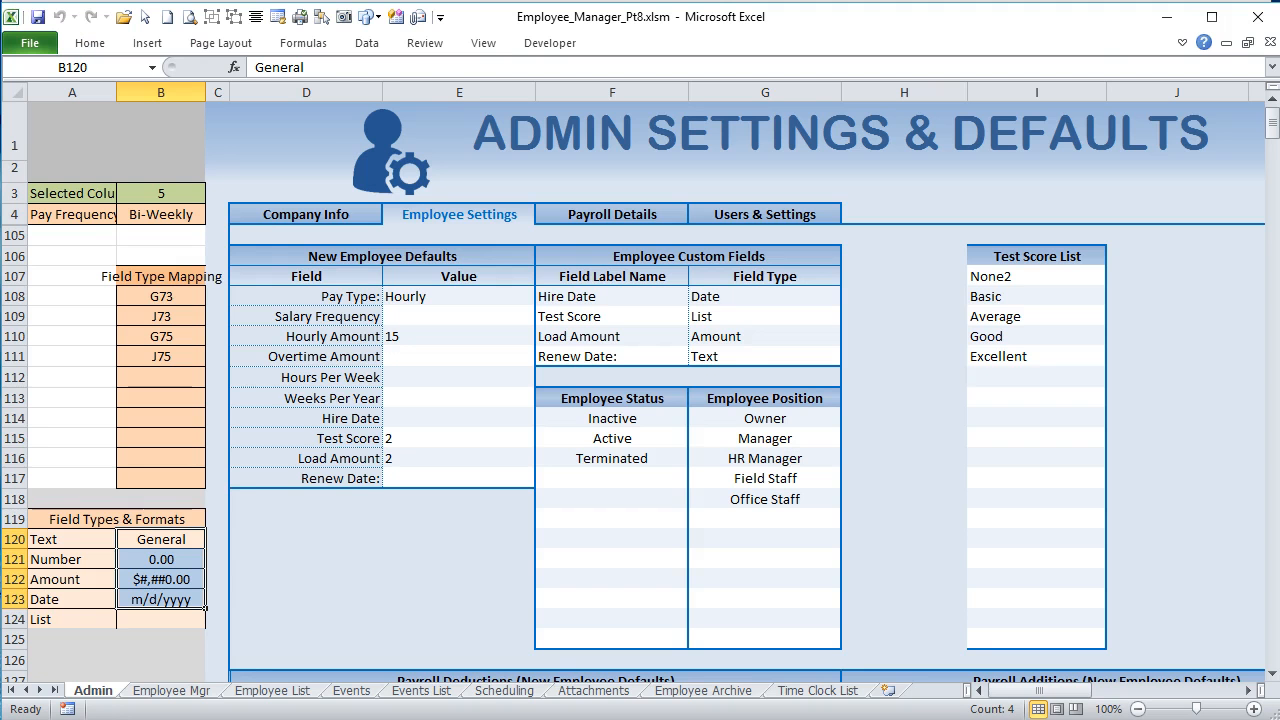
click(170, 682)
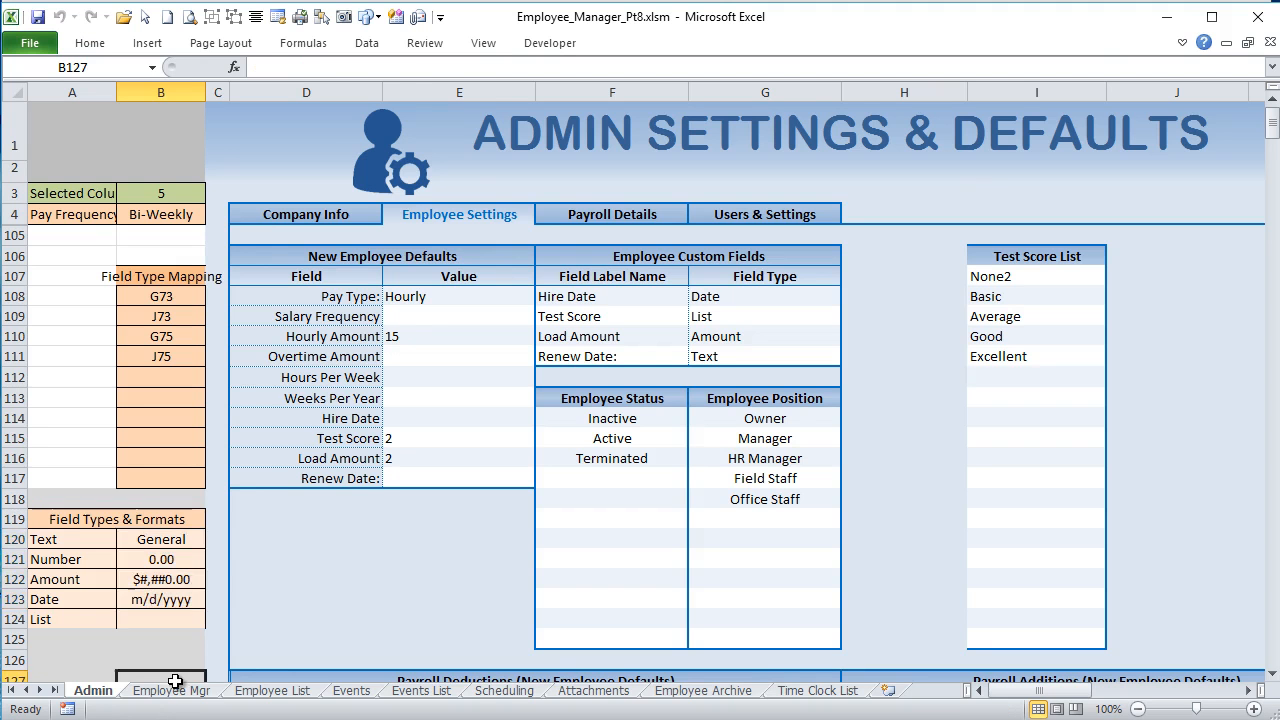
click(174, 691)
click(1077, 419)
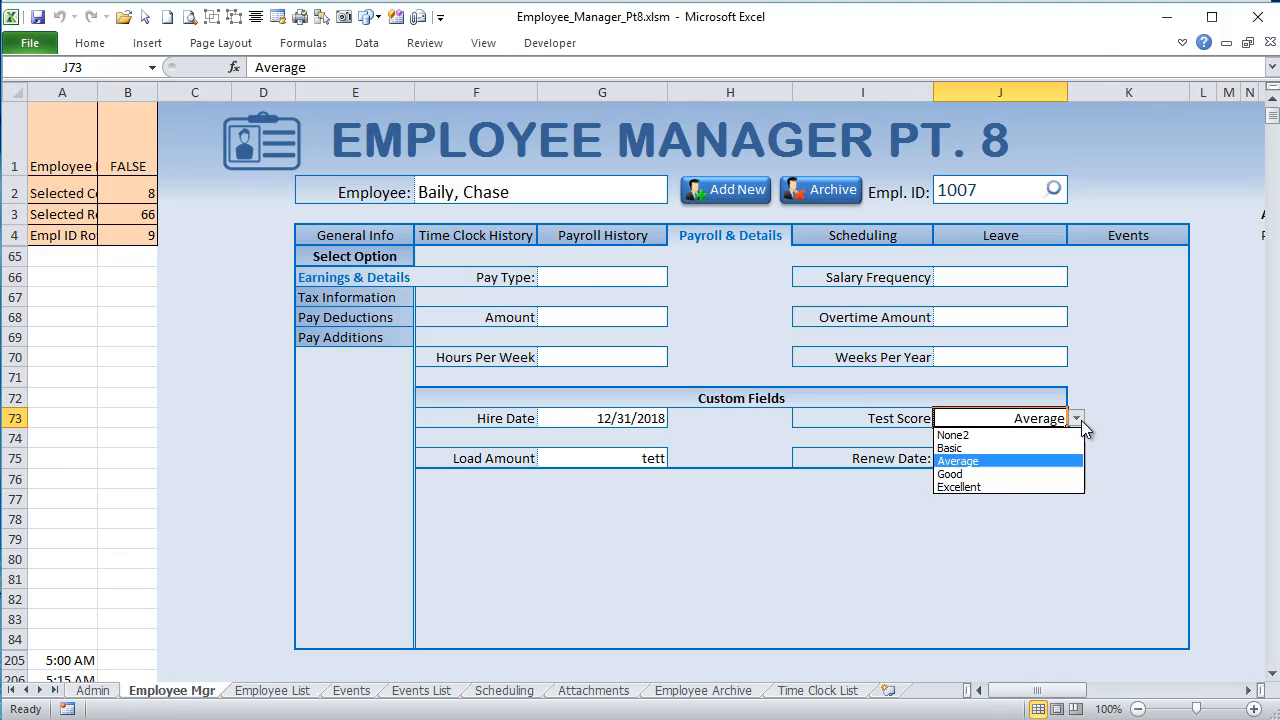
click(1079, 420)
click(1020, 458)
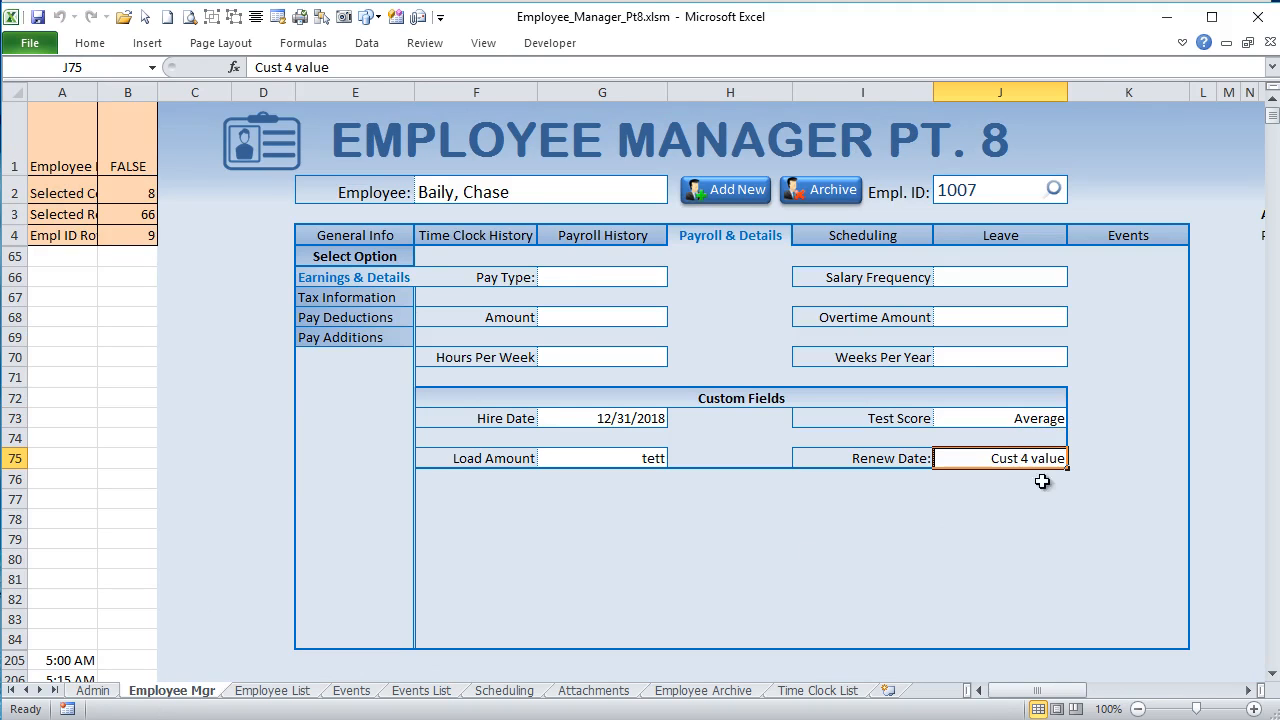
click(1040, 422)
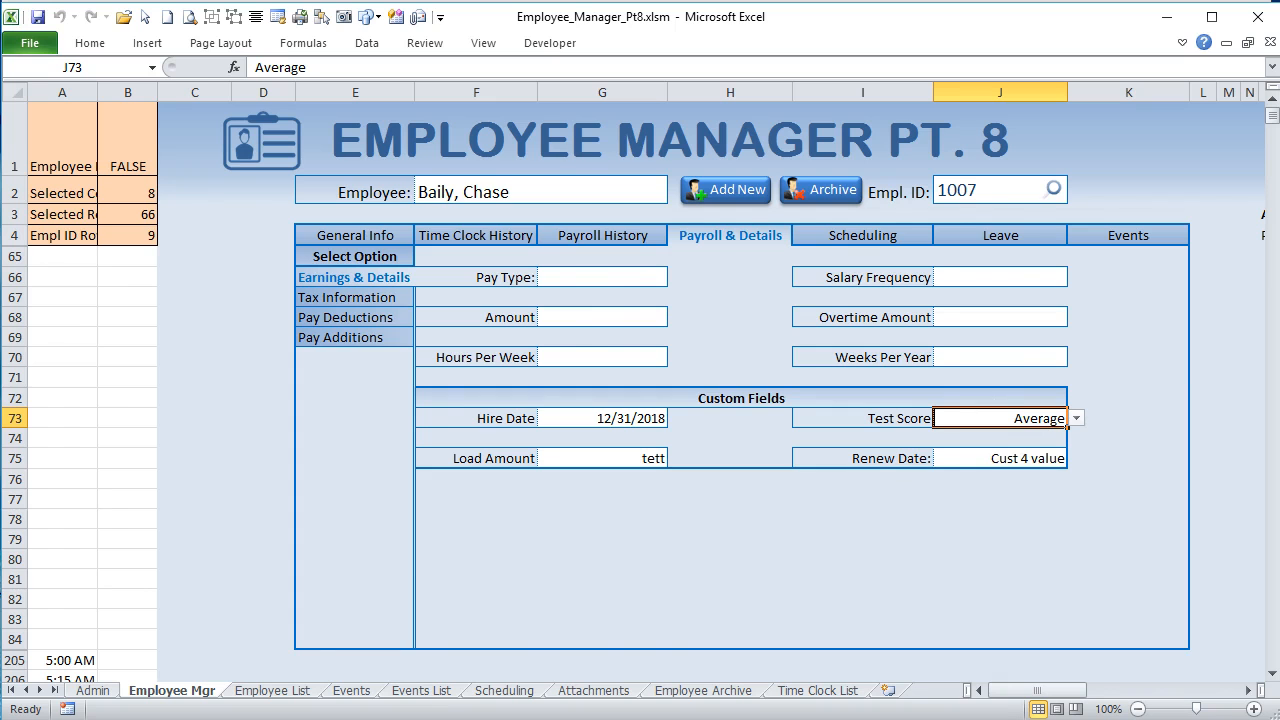
key(alt+F11)
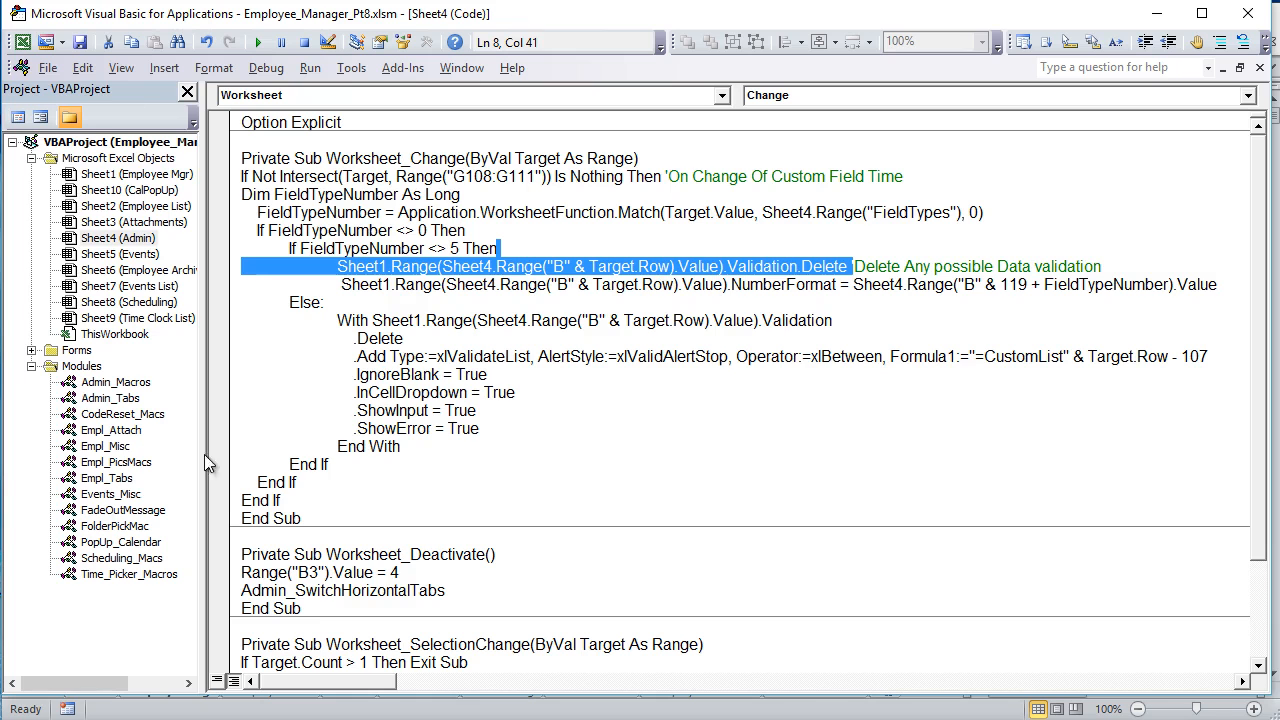
key(alt+F11)
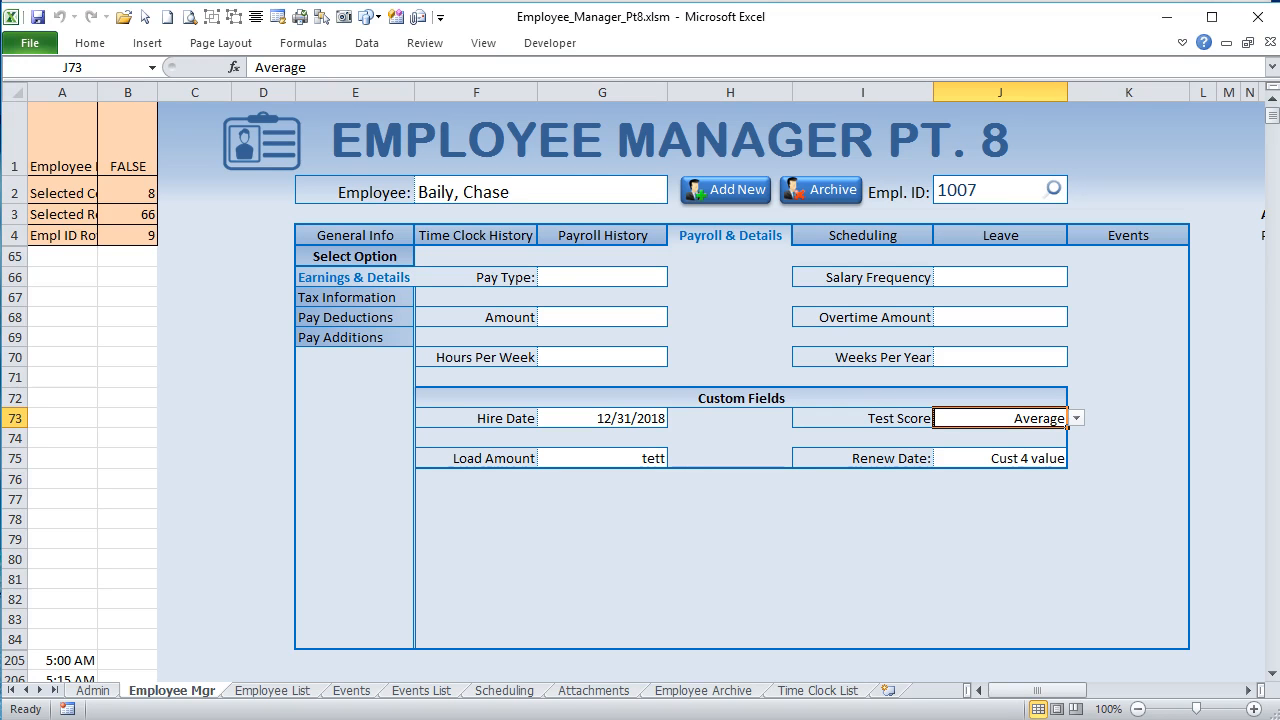
Step: Review the Admin sheet's Employee Settings and Company Info sections, highlighting the Company Holidays entries D18:E25
click(93, 690)
click(445, 216)
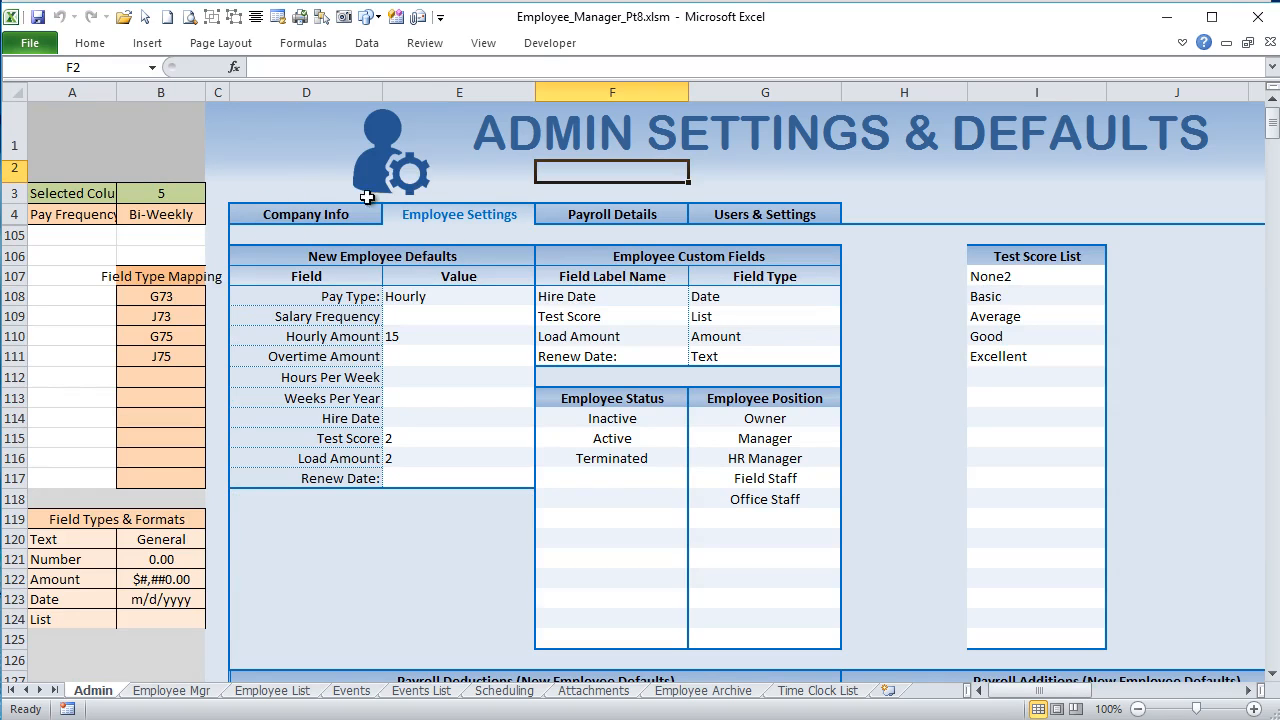
click(190, 692)
click(108, 690)
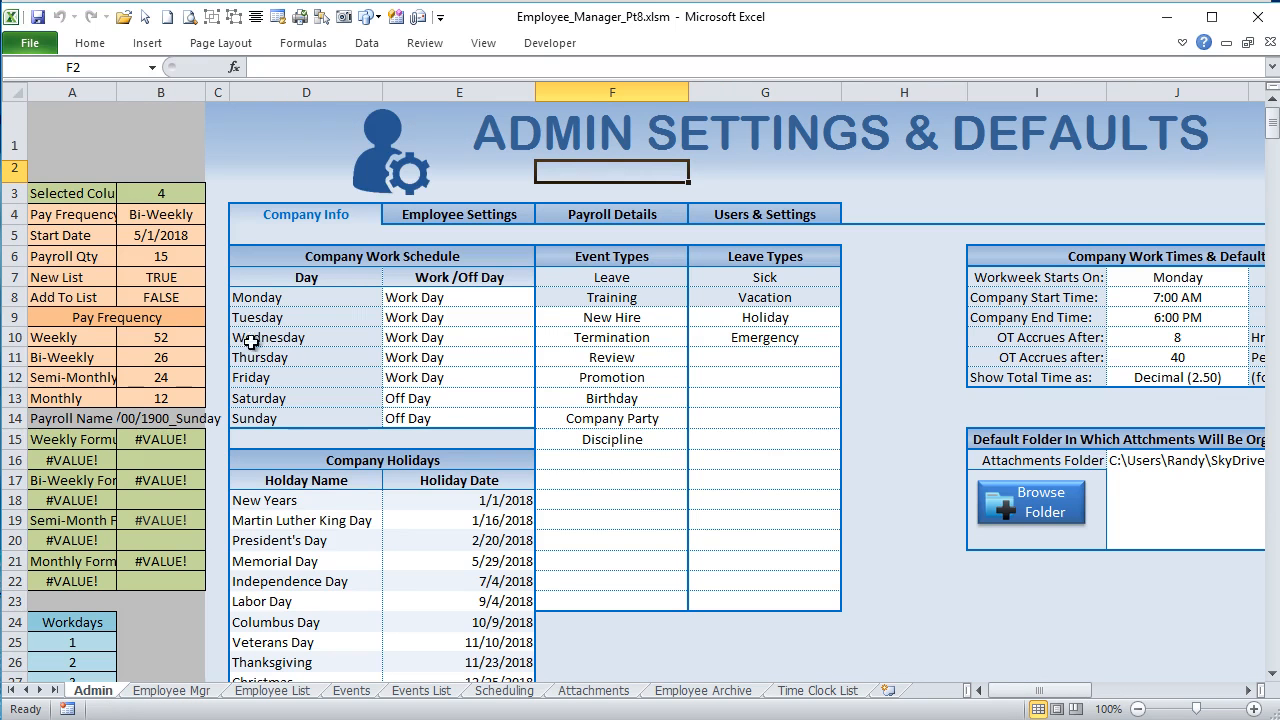
drag(280, 500, 446, 645)
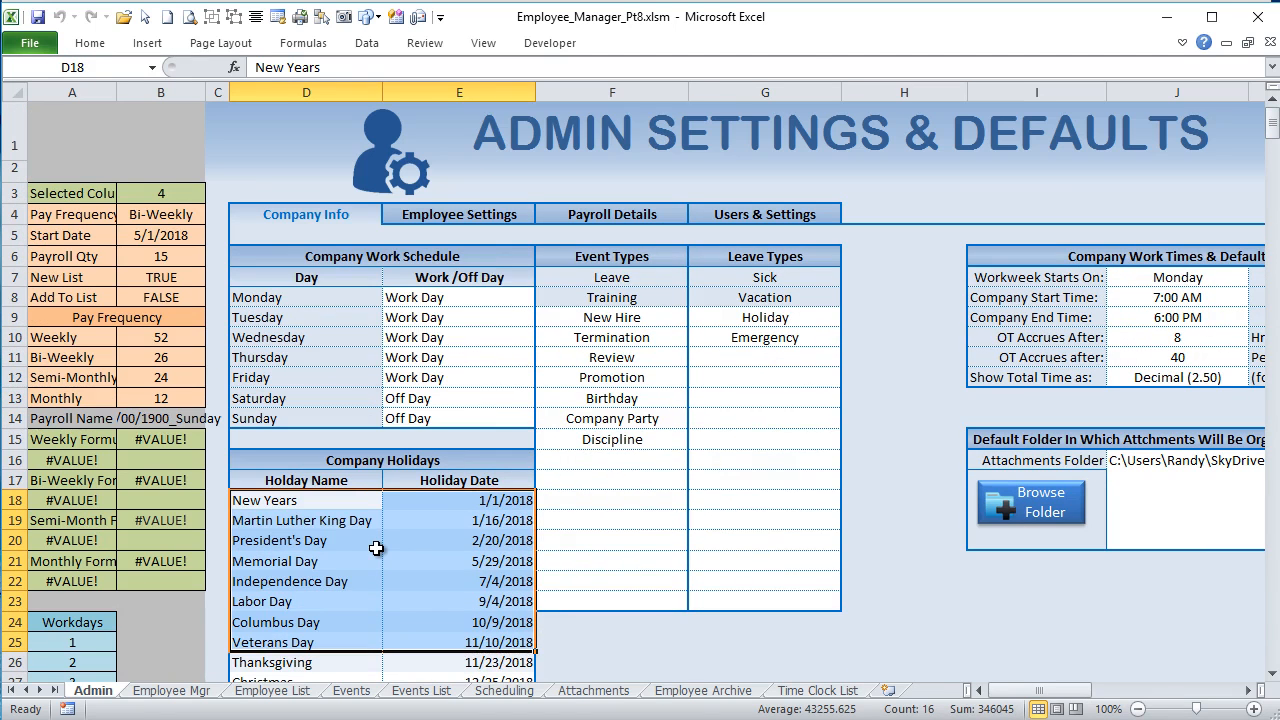
click(416, 214)
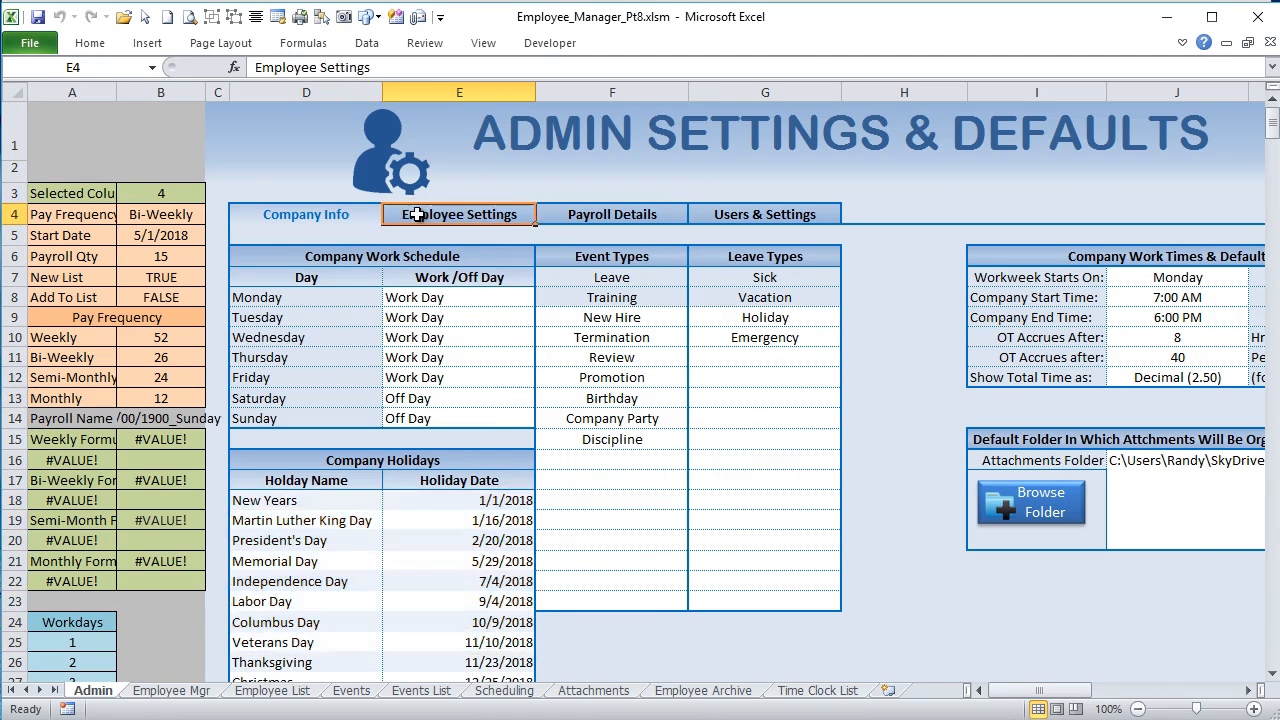
click(358, 221)
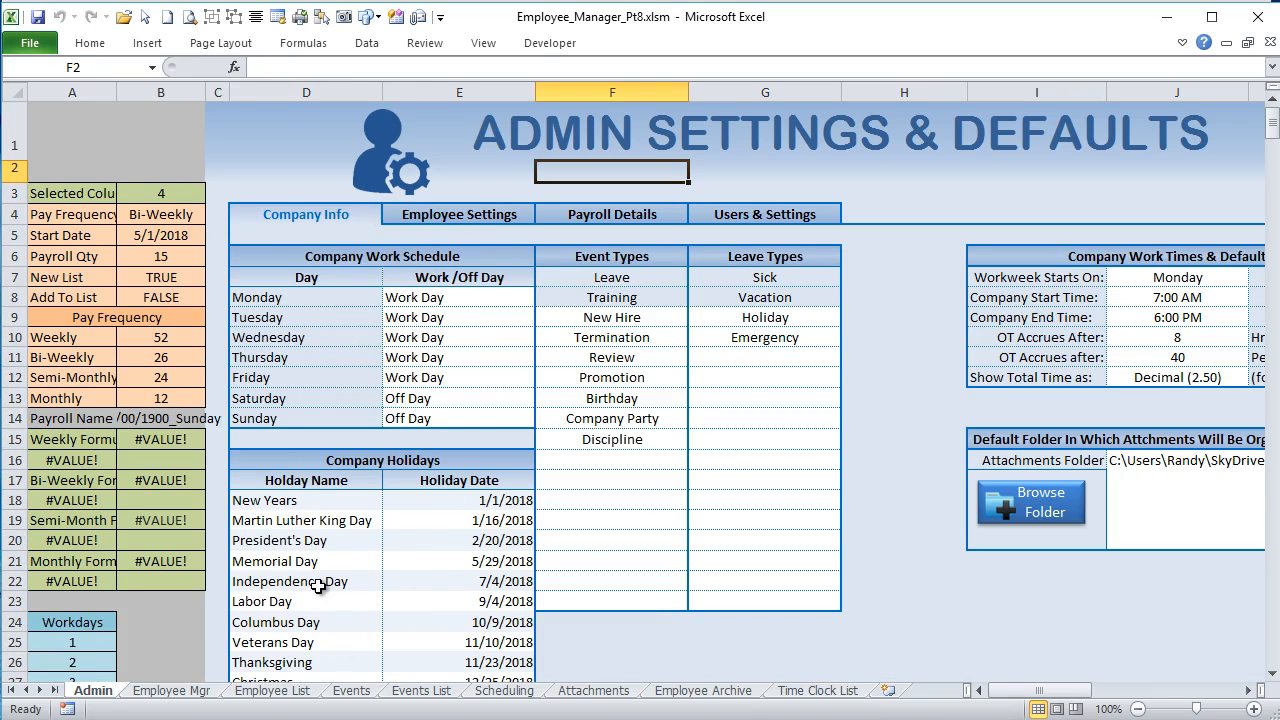
Step: Show the Admin sheet's Employee Settings and highlight the custom field types in G108:G111, ending on the Hire Date type in G108
click(432, 208)
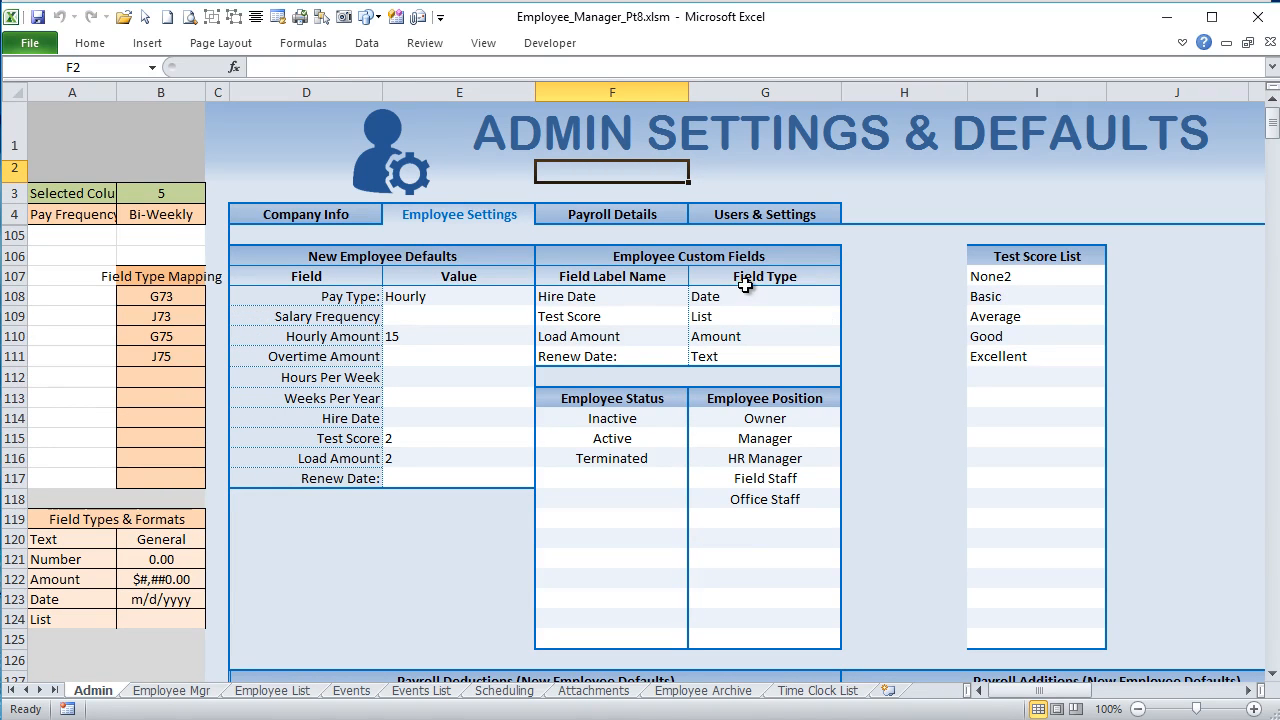
drag(740, 297, 731, 356)
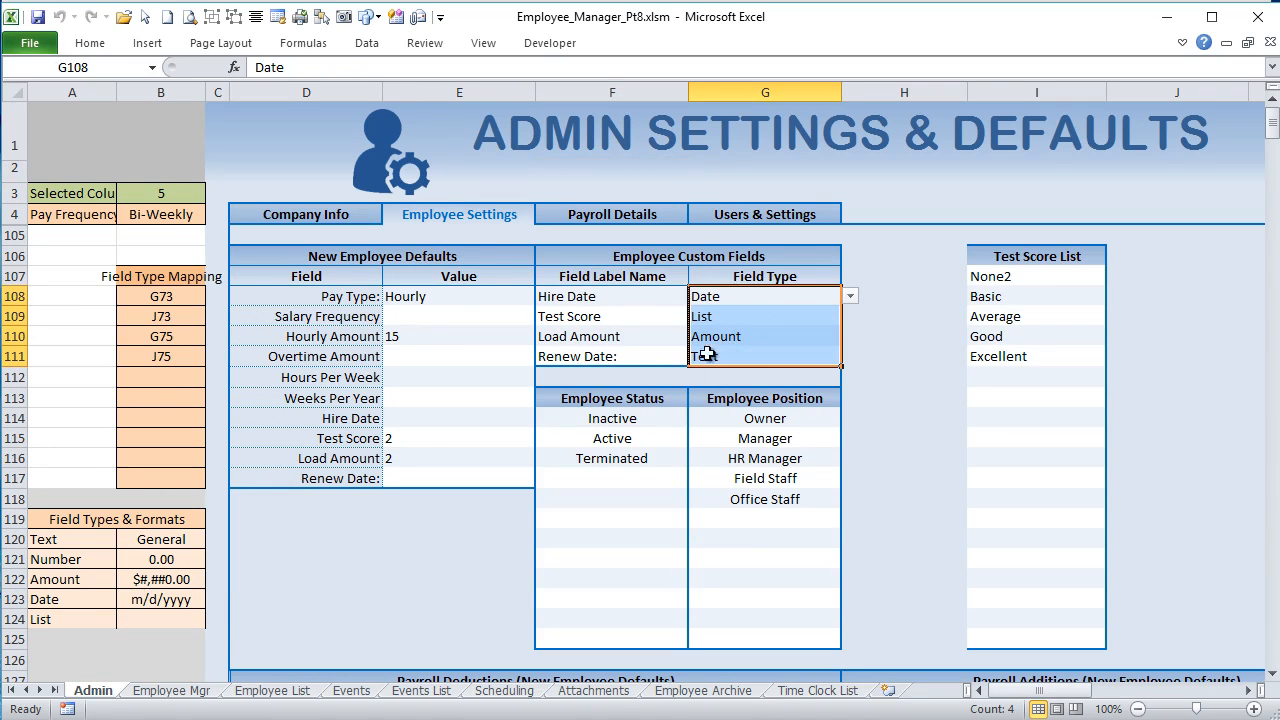
click(727, 292)
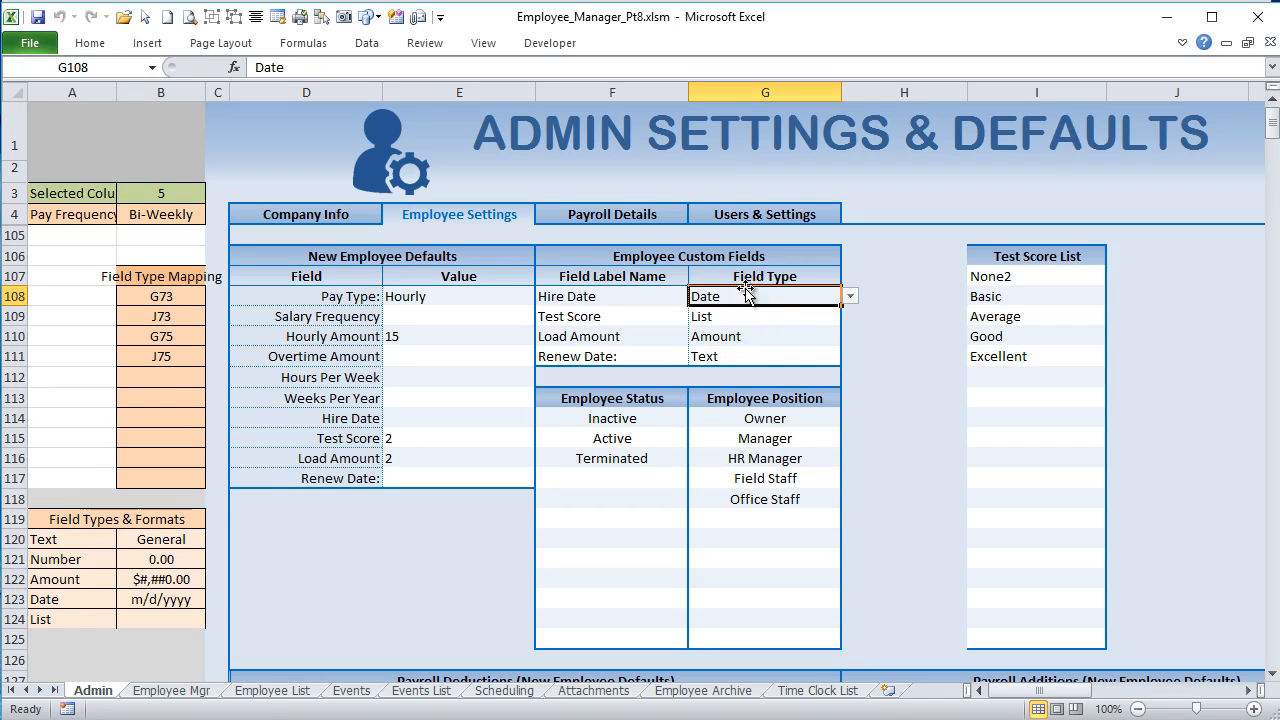
Step: On the Employee Mgr sheet, inspect the Hire Date, Test Score, Load Amount and Renew Date custom field cells in turn
click(196, 692)
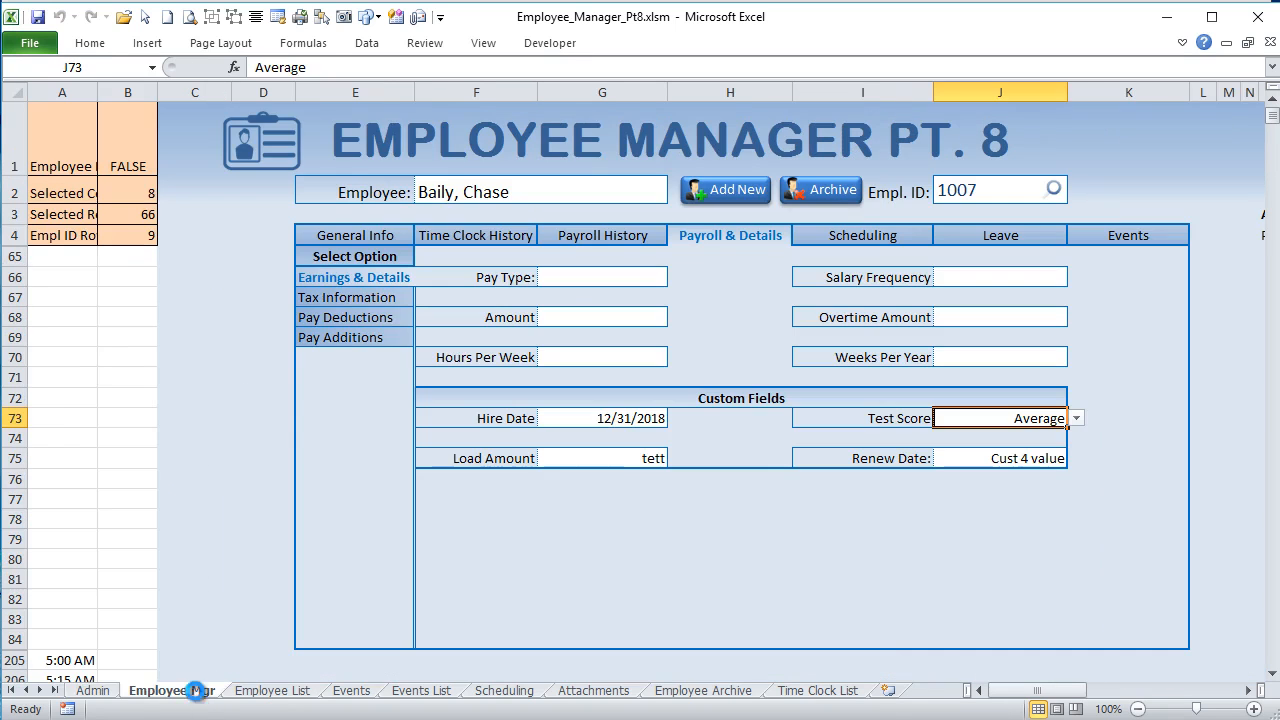
click(592, 418)
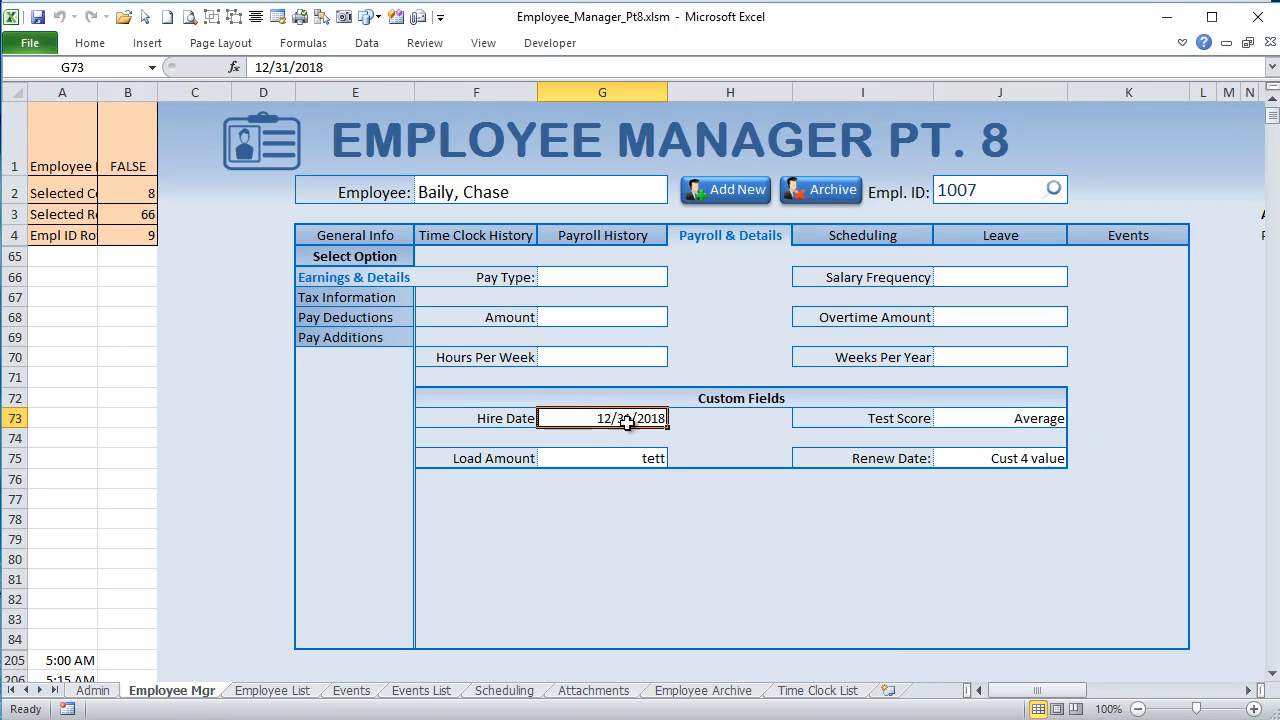
click(1043, 417)
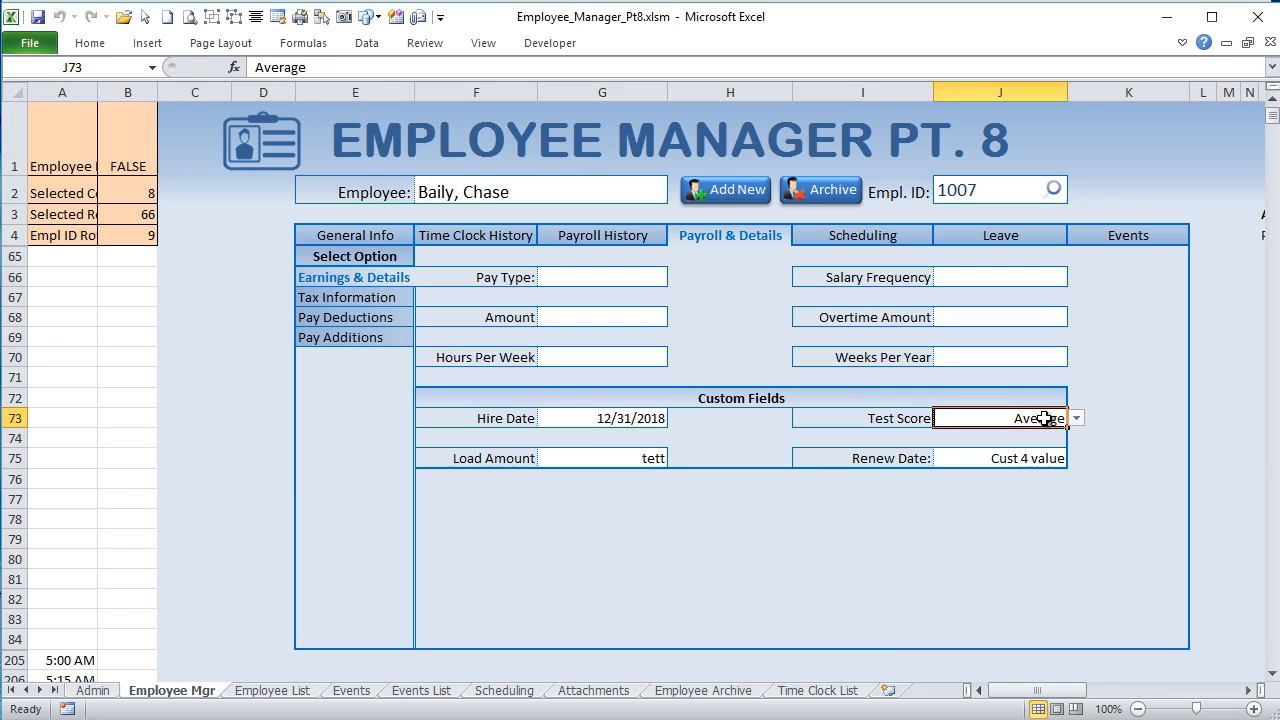
click(650, 455)
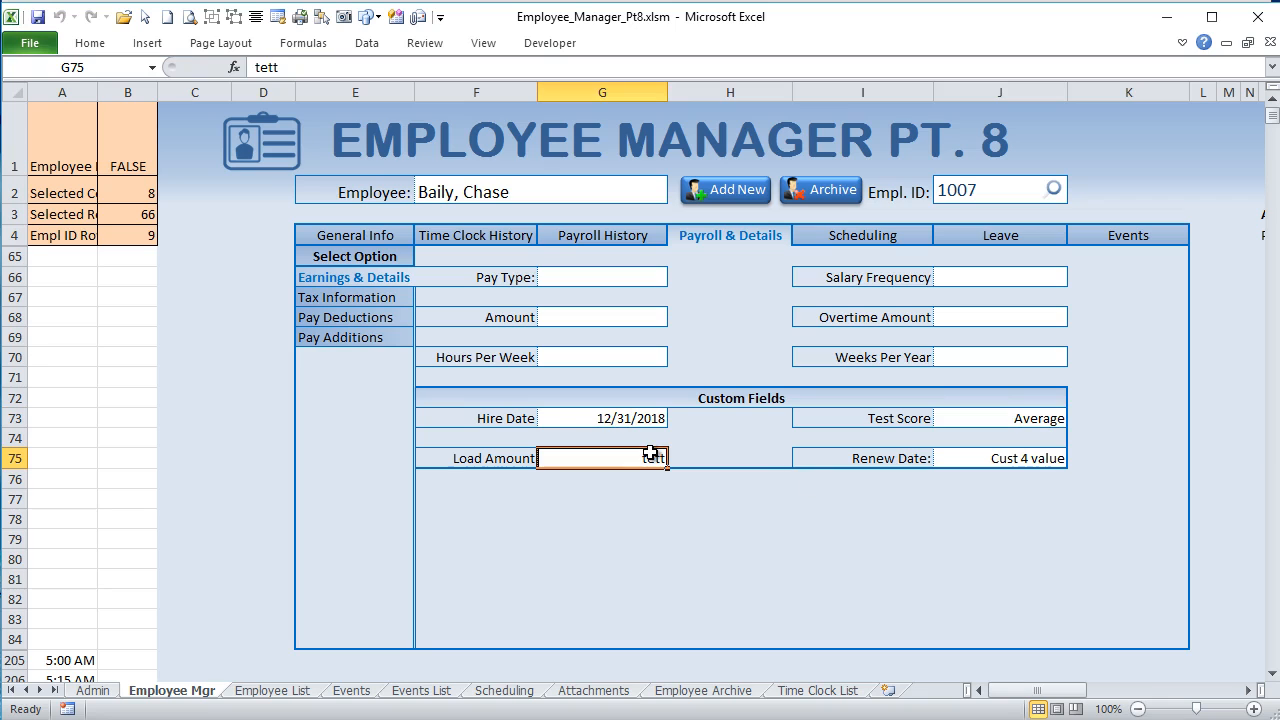
click(983, 458)
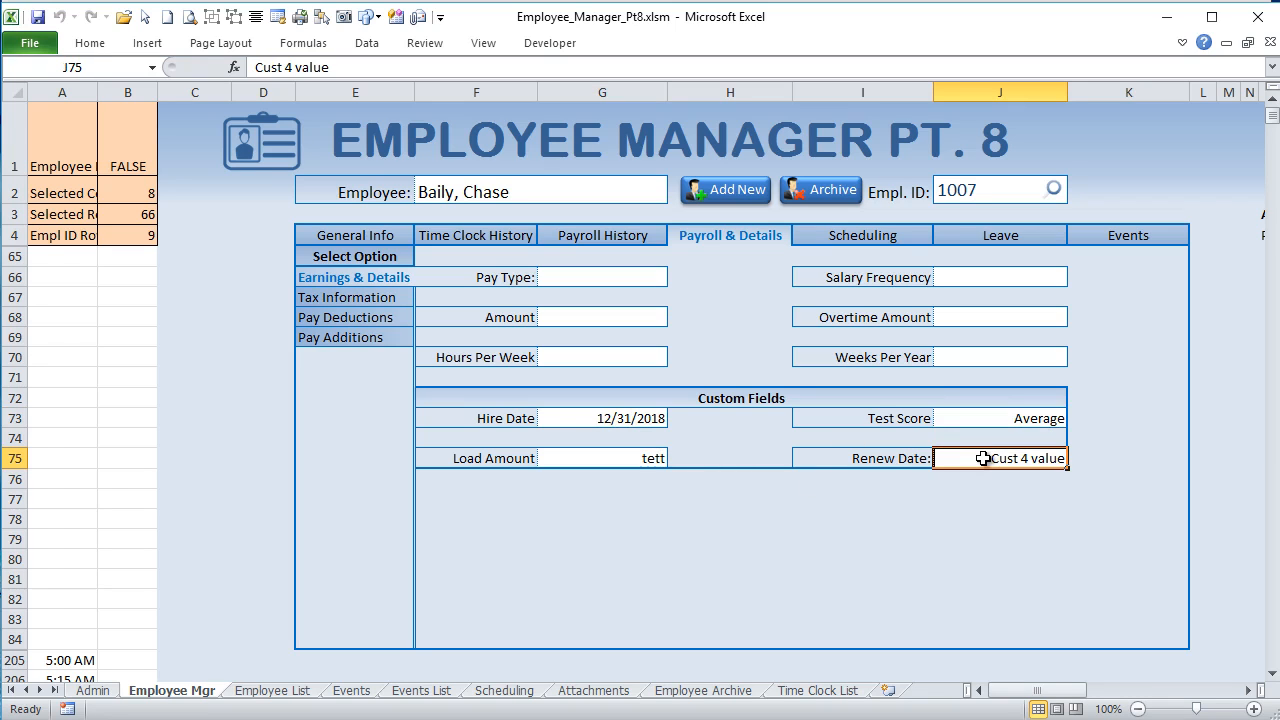
click(621, 416)
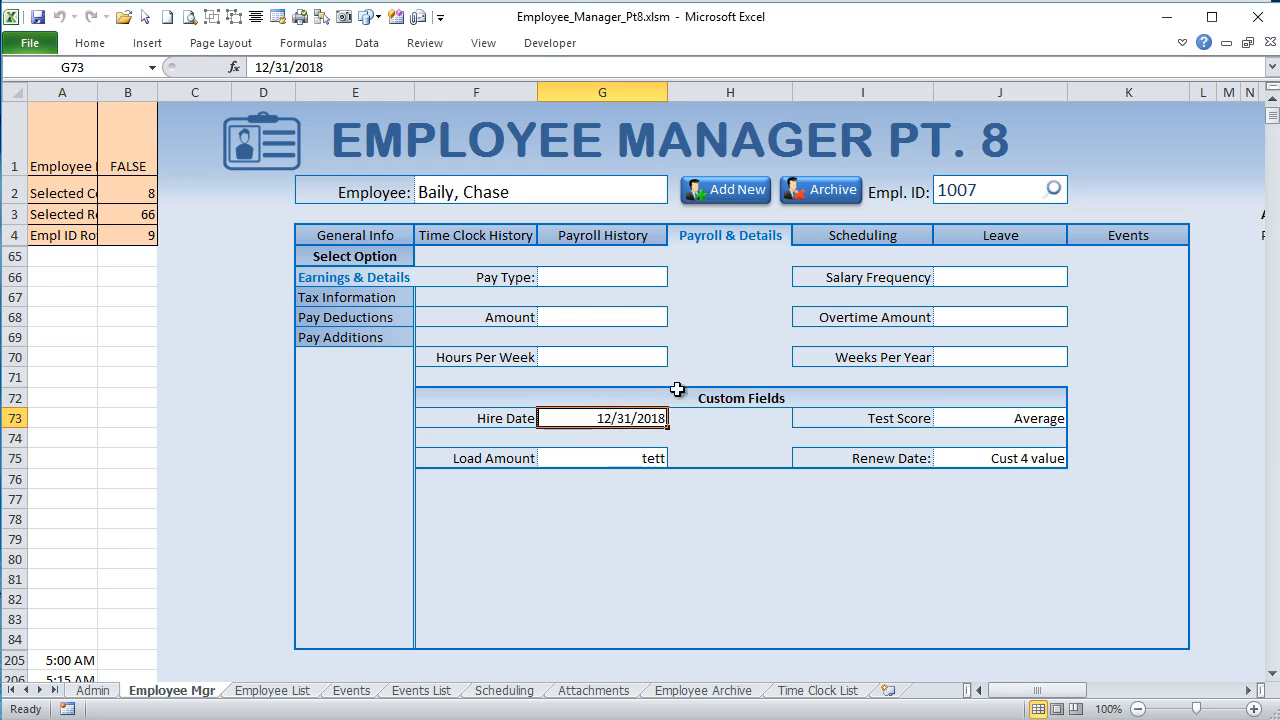
Step: In the Admin sheet's Employee Settings, widen column B to fit the Field Type Mapping heading and inspect its mapped cell addresses
click(92, 691)
click(408, 214)
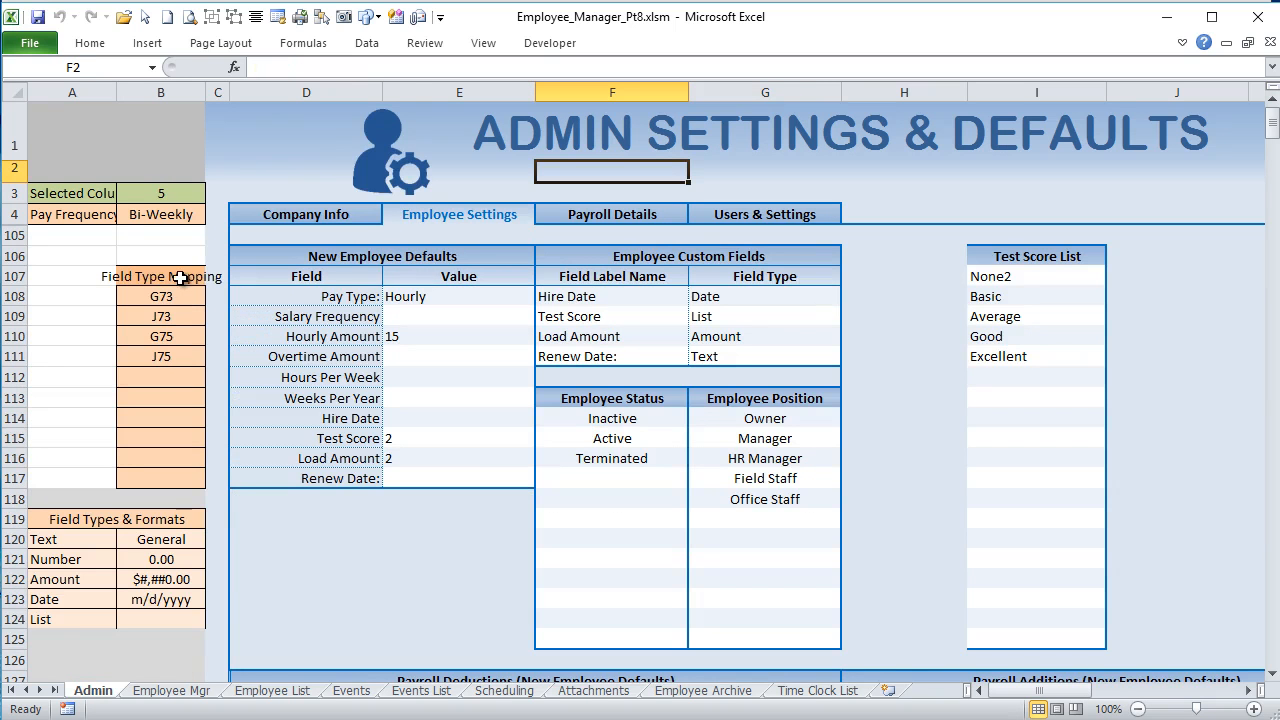
drag(174, 288, 163, 360)
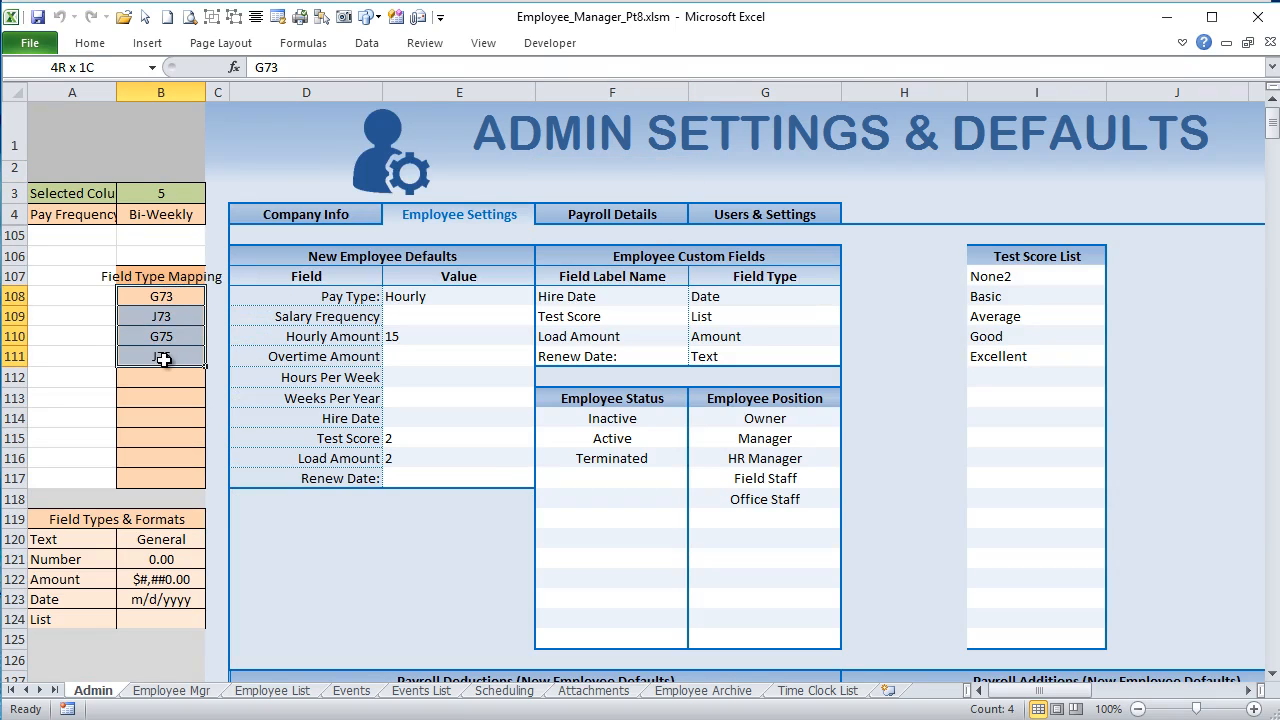
drag(205, 95, 246, 95)
click(205, 295)
click(204, 316)
click(200, 335)
Step: Set the Test Score custom field's type in G109 to Number
click(750, 312)
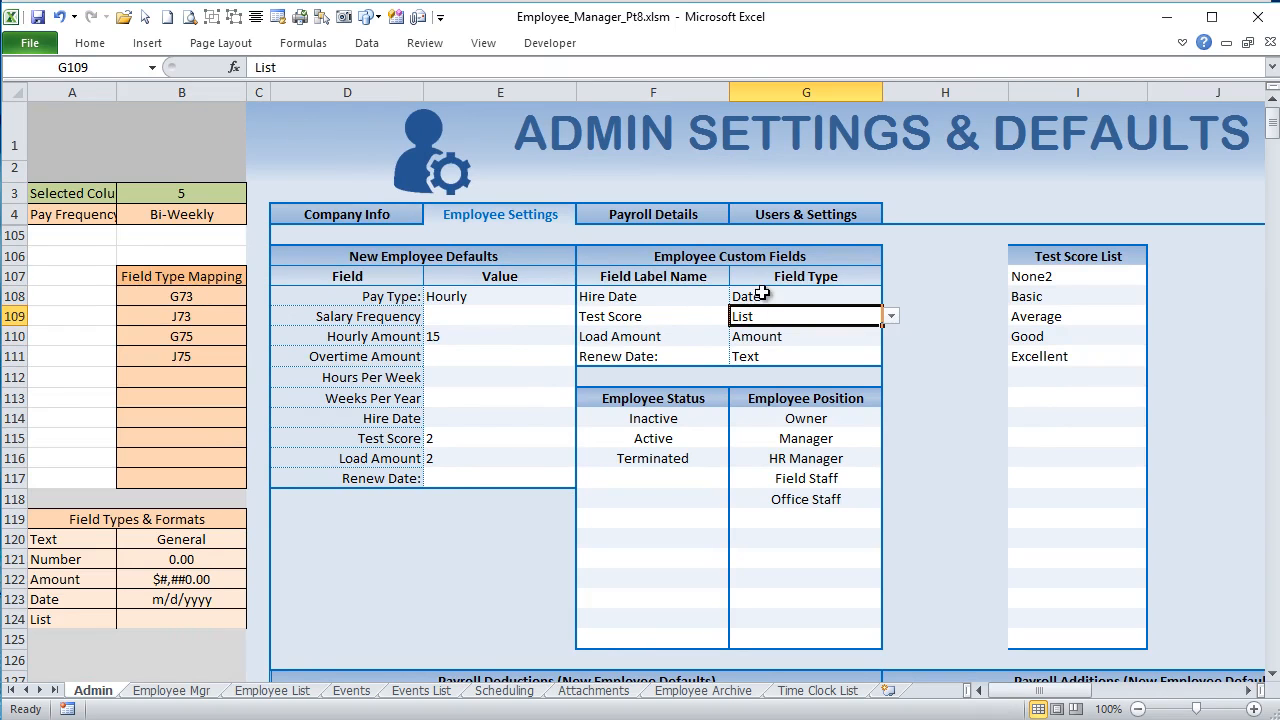
click(890, 316)
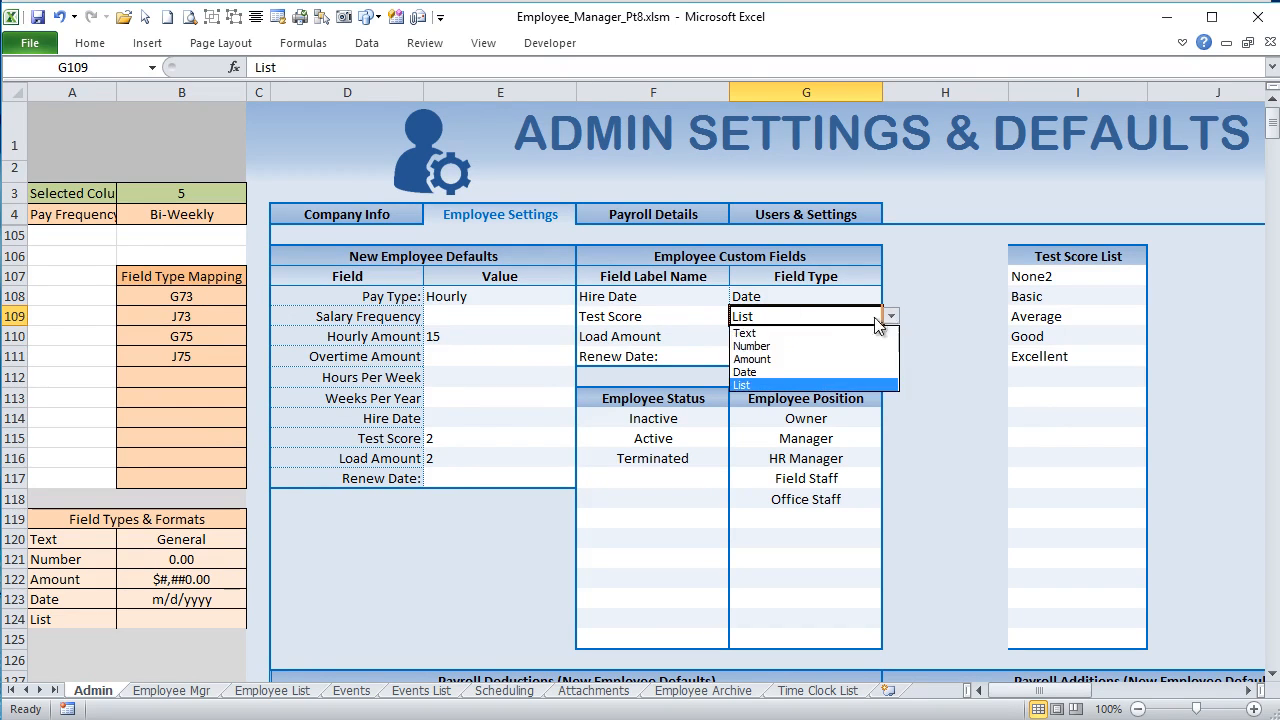
click(815, 345)
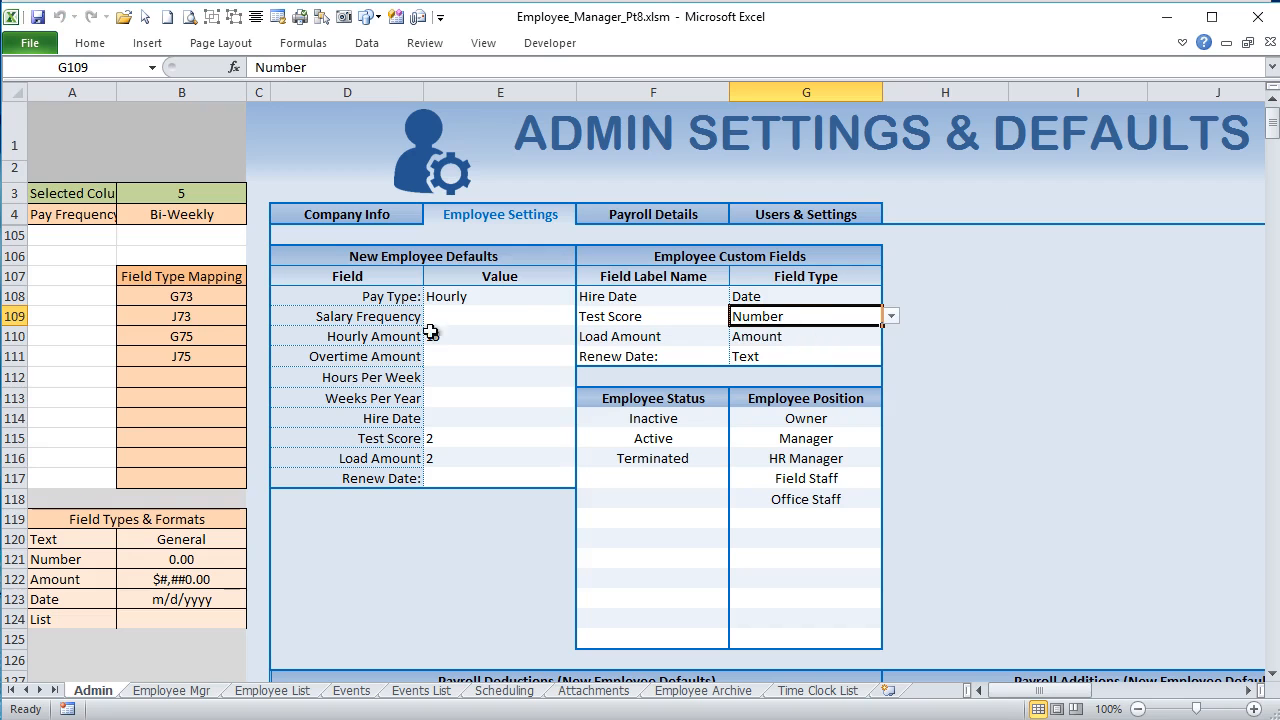
Step: Point out the Test Score mapping in B109 and its row, and highlight the Field Type Mapping cells B108:B111
click(212, 318)
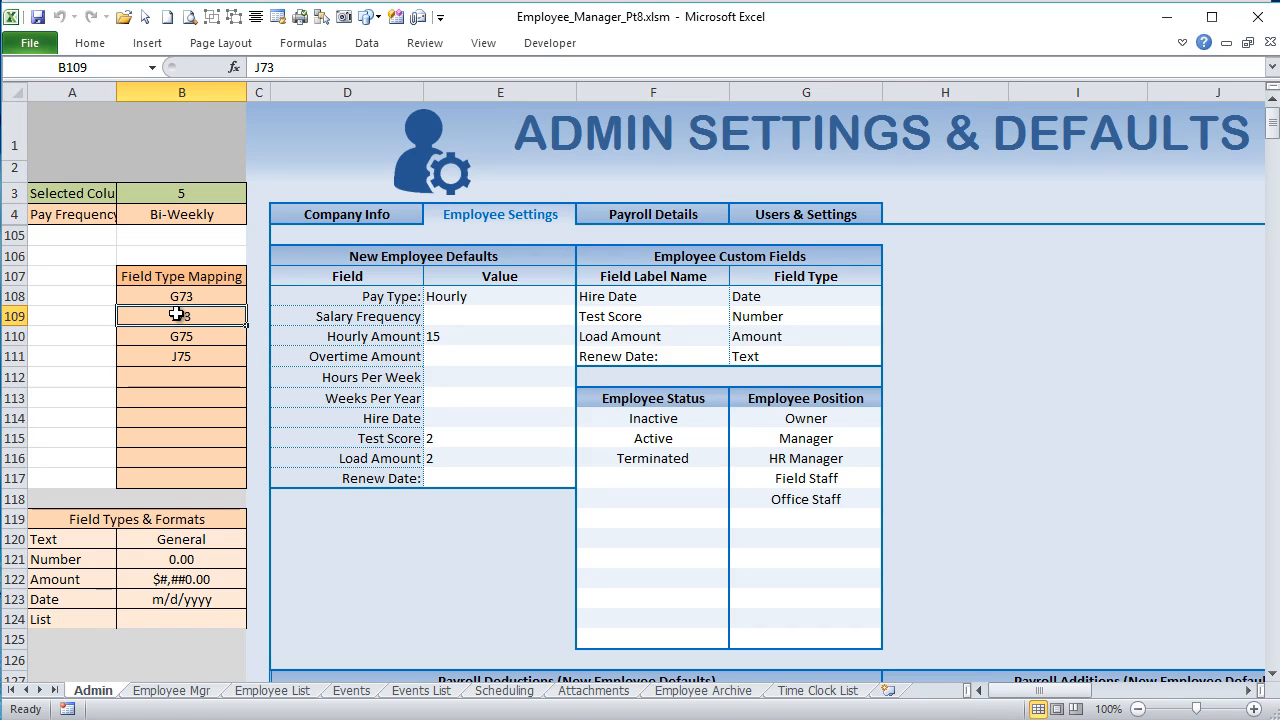
click(8, 316)
click(8, 336)
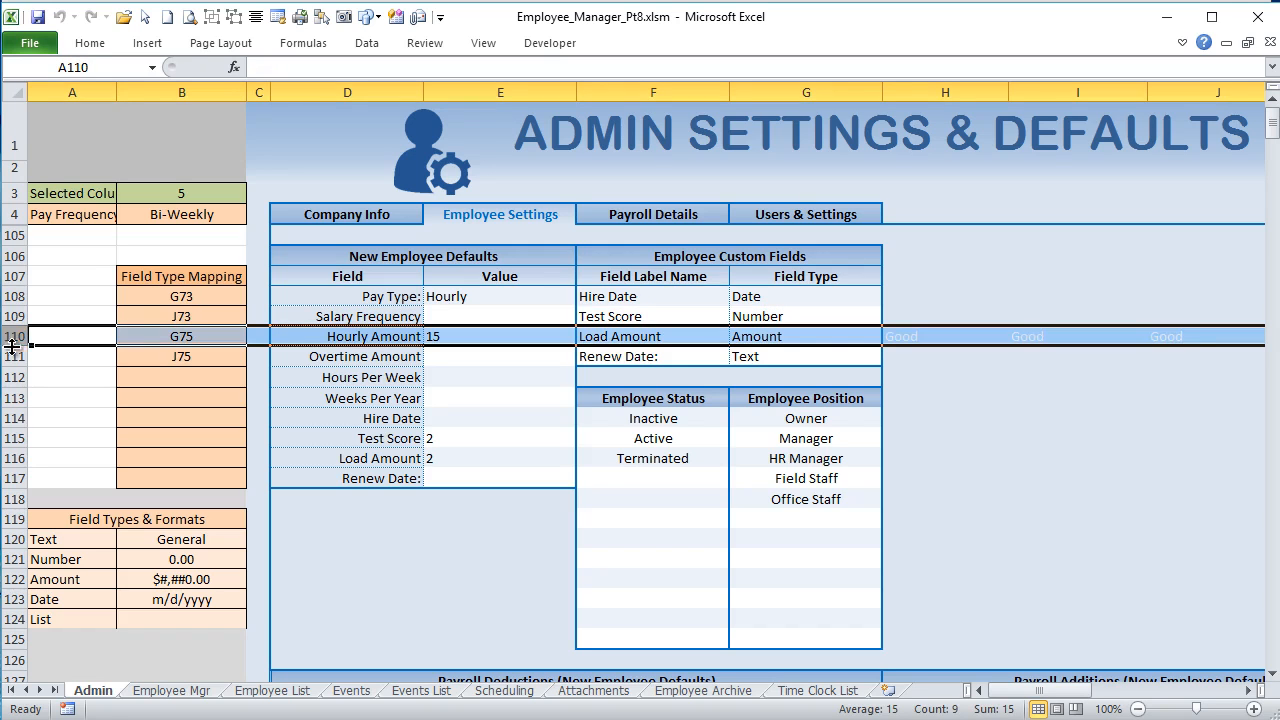
drag(178, 297, 180, 356)
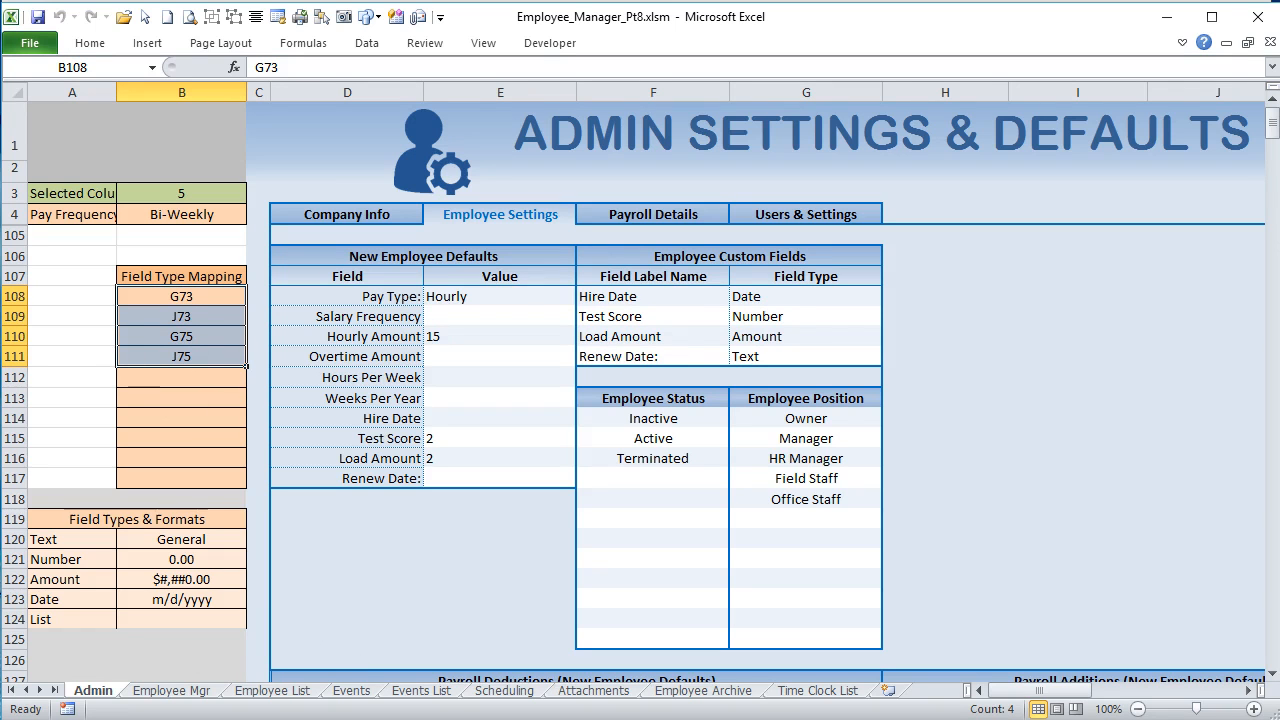
Step: In the Worksheet_Change code, highlight the NumberFormat statement's target cell reference and its format source parts: the column B range, 119 and FieldTypeNumber
key(alt+F11)
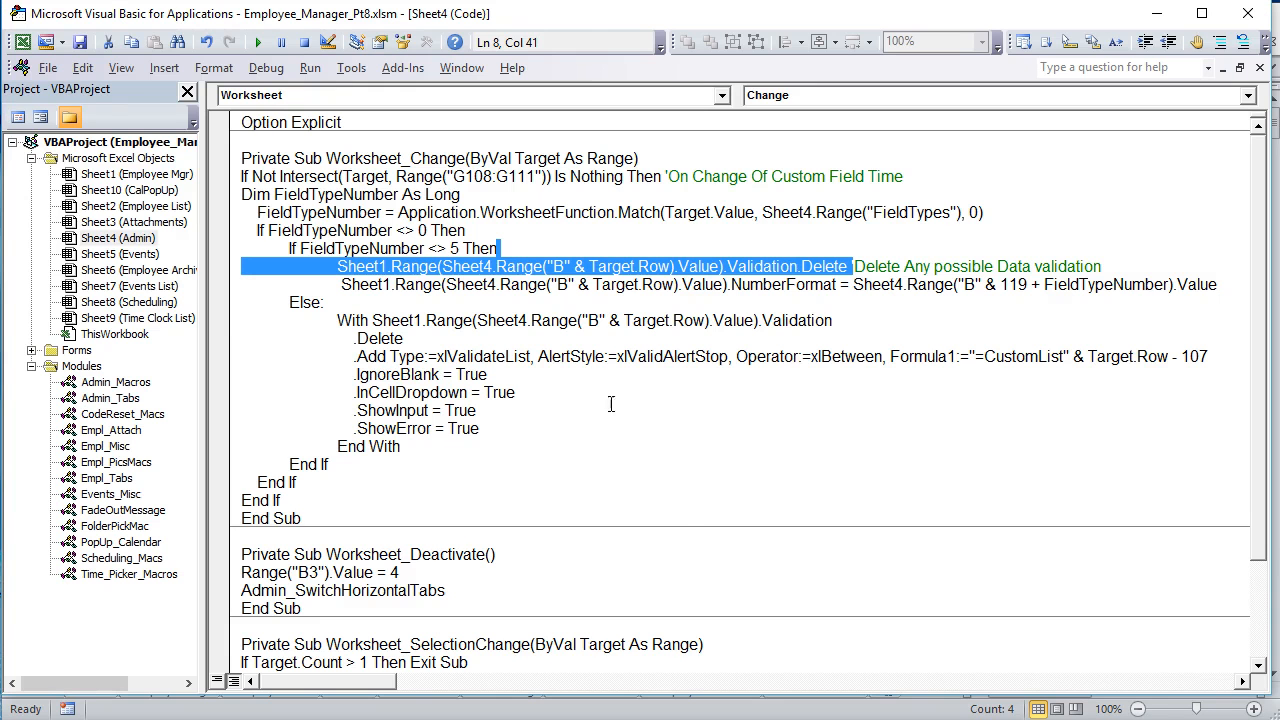
click(620, 320)
drag(676, 284, 557, 285)
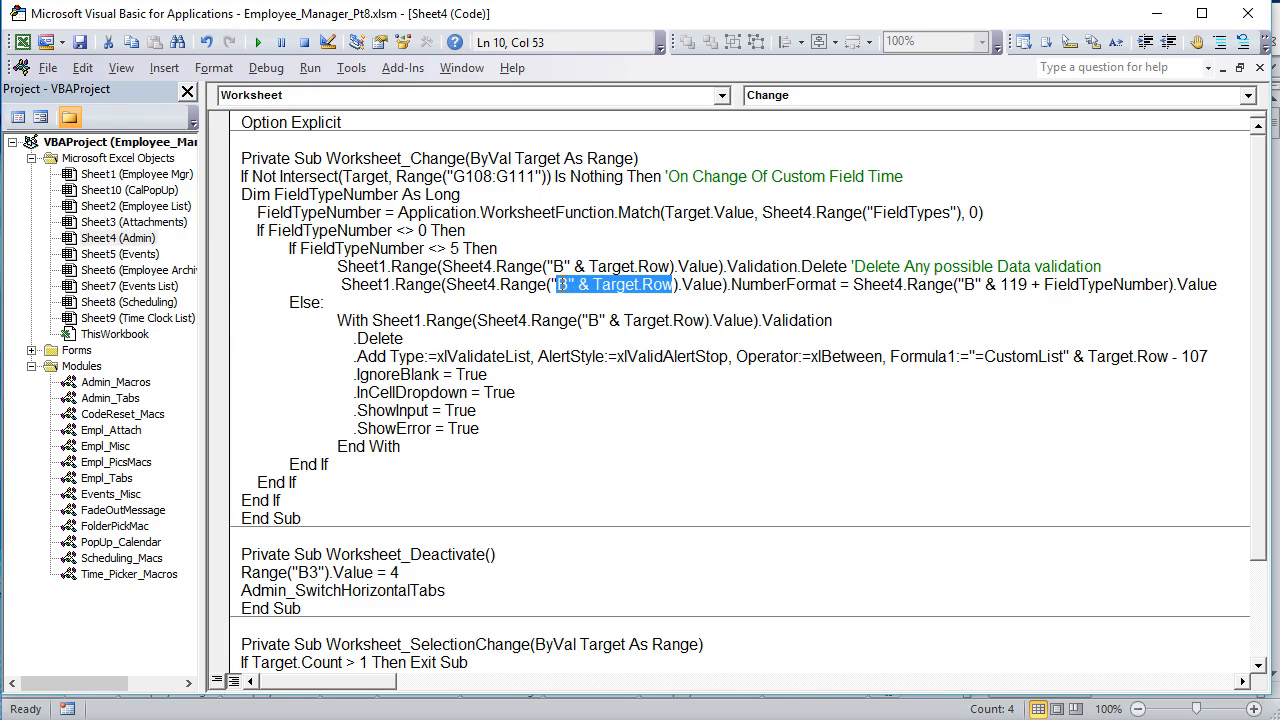
drag(722, 284, 446, 284)
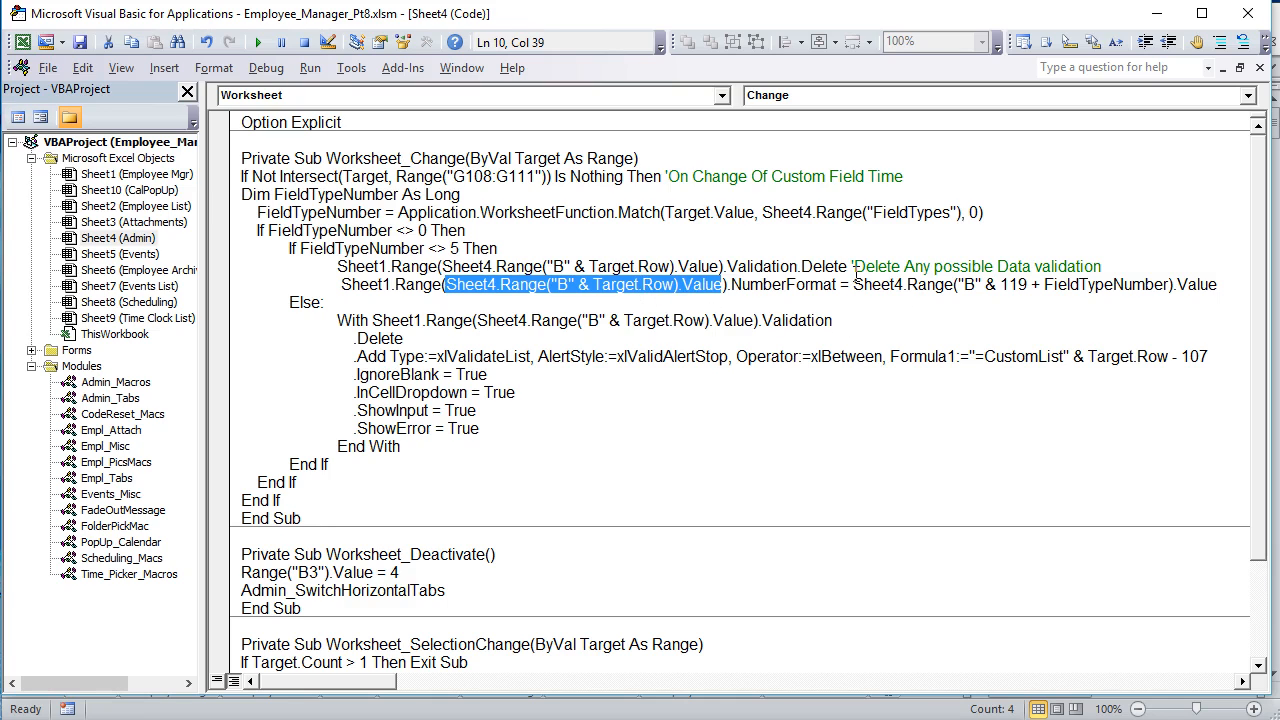
drag(982, 284, 870, 284)
drag(1027, 285, 985, 285)
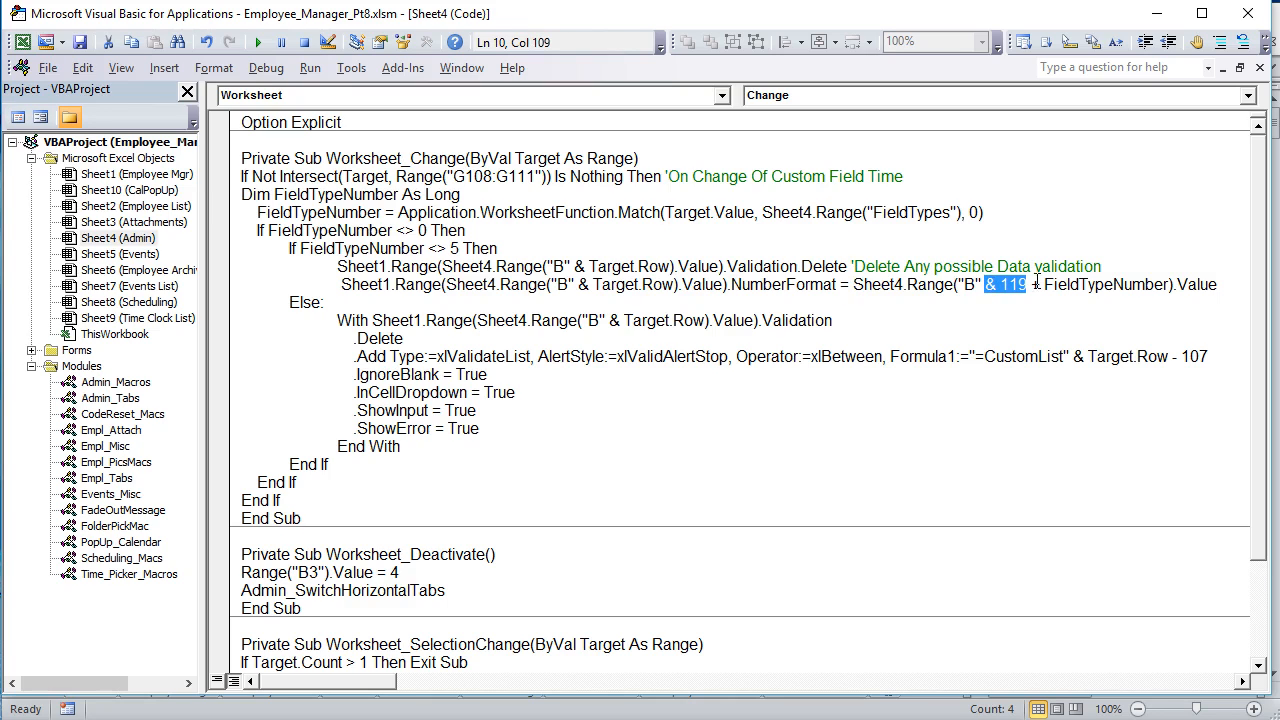
drag(1165, 285, 1038, 287)
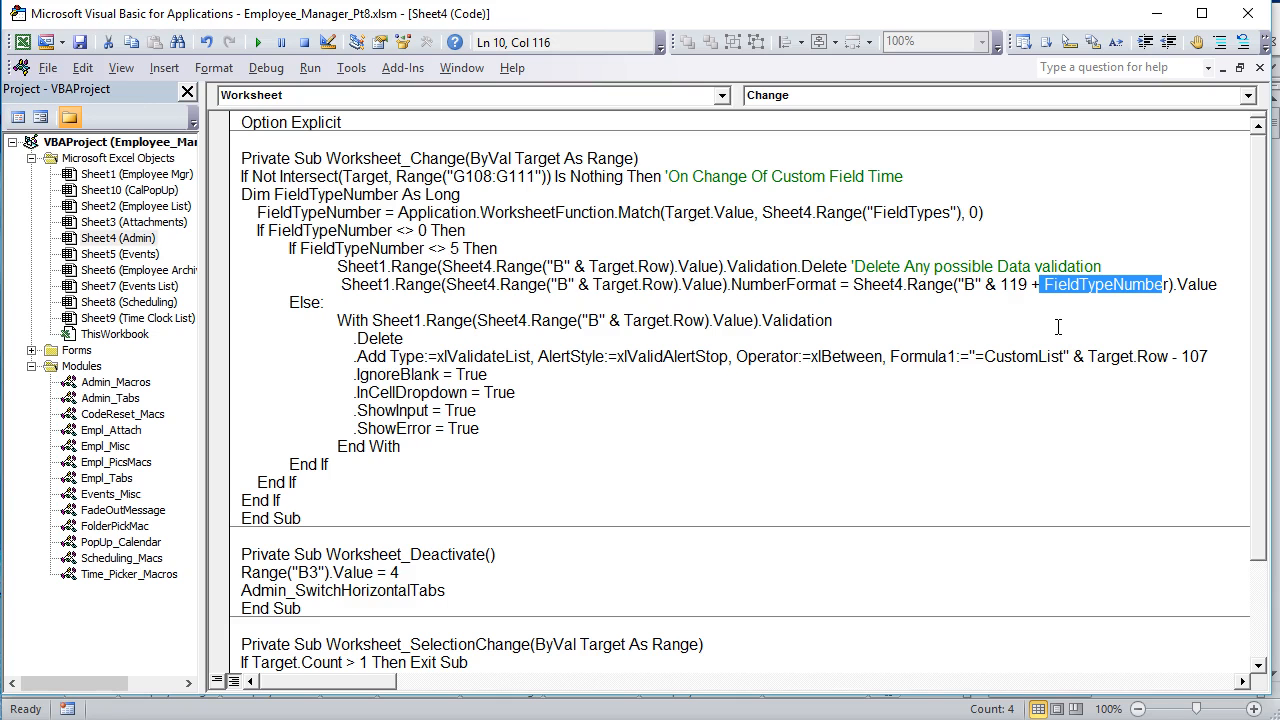
click(928, 323)
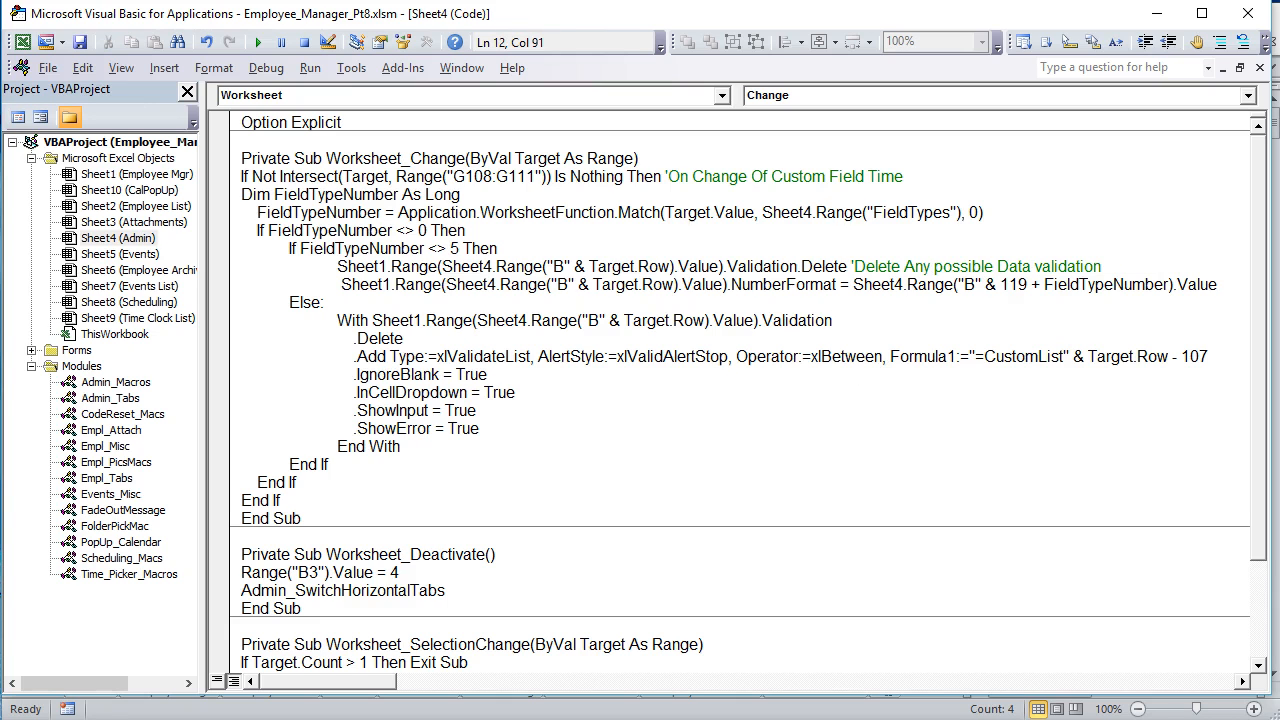
Step: On the Admin sheet, point out the mapping cells B108:B111, the field formats in B120:B123 and the List row A124:B124
key(alt+F11)
click(190, 537)
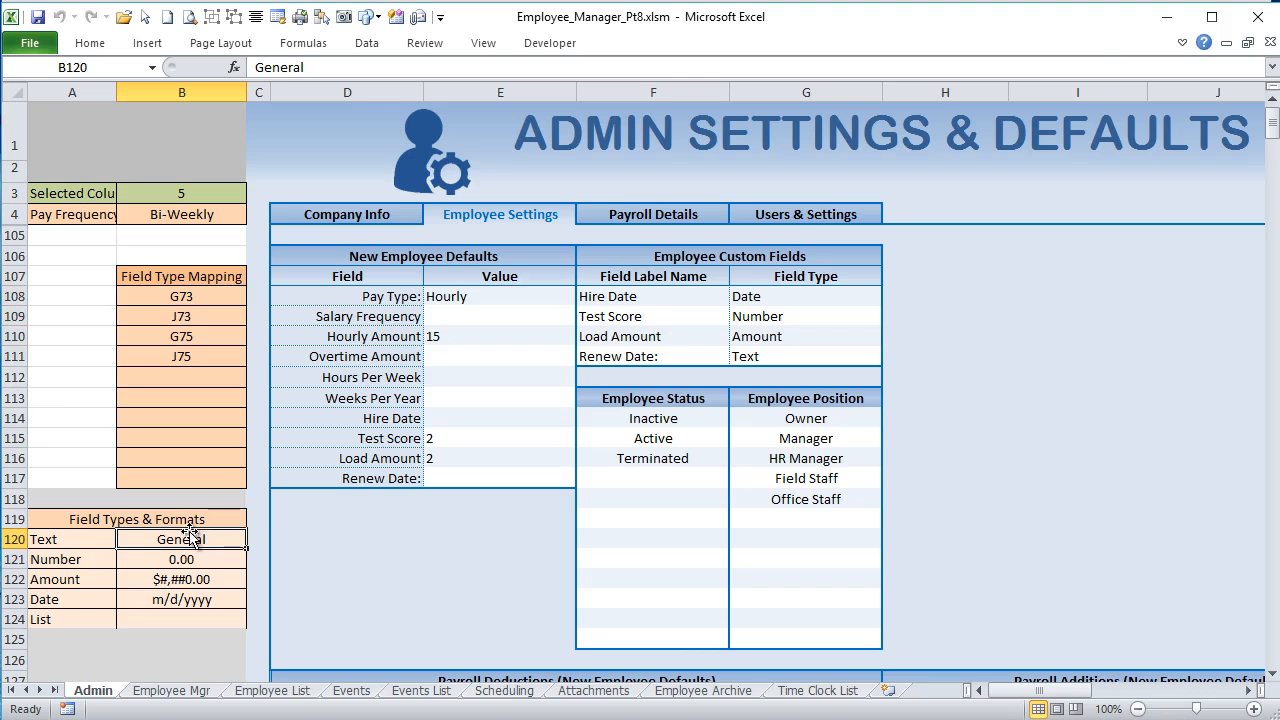
click(147, 557)
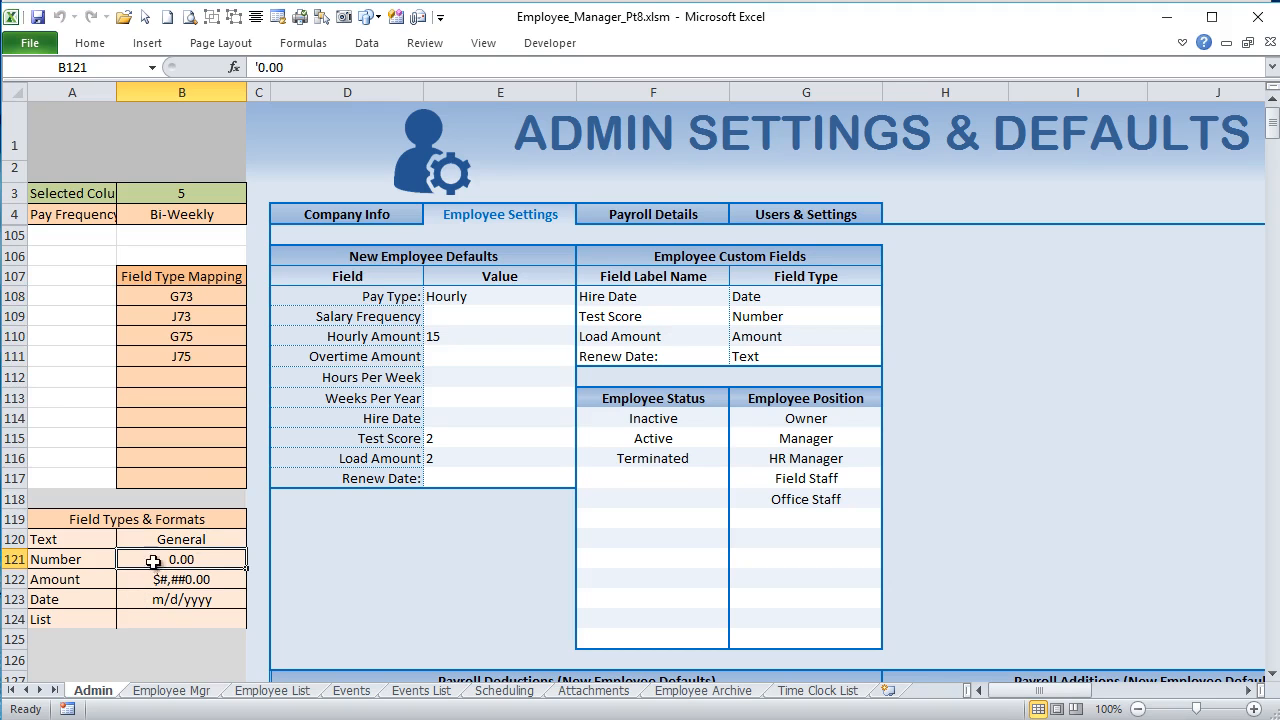
click(162, 521)
click(161, 538)
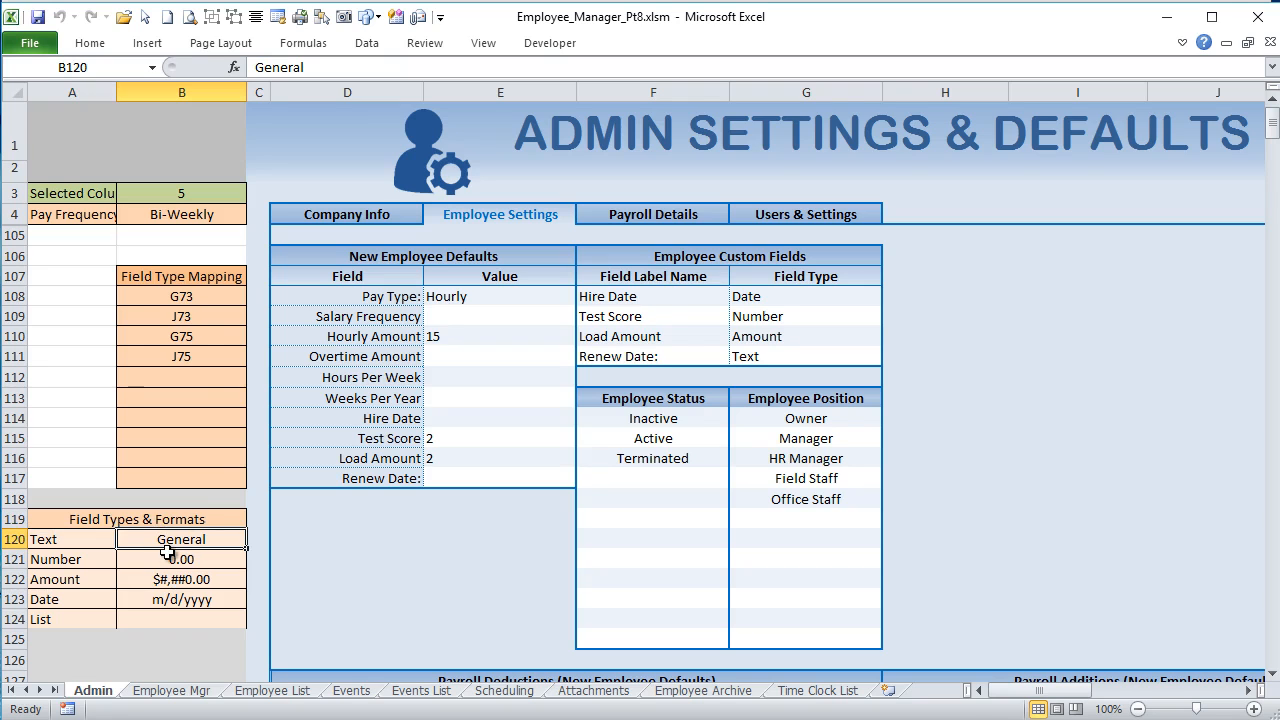
drag(197, 298, 190, 354)
drag(153, 540, 156, 598)
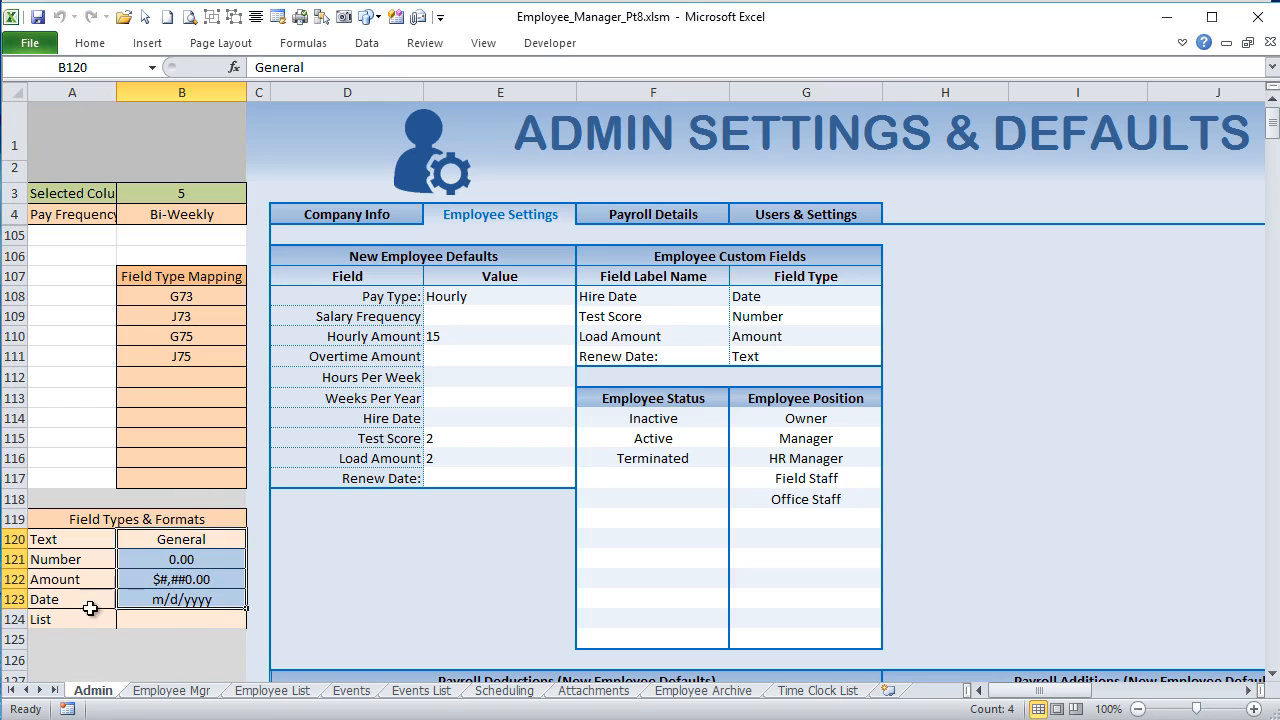
drag(60, 619, 182, 620)
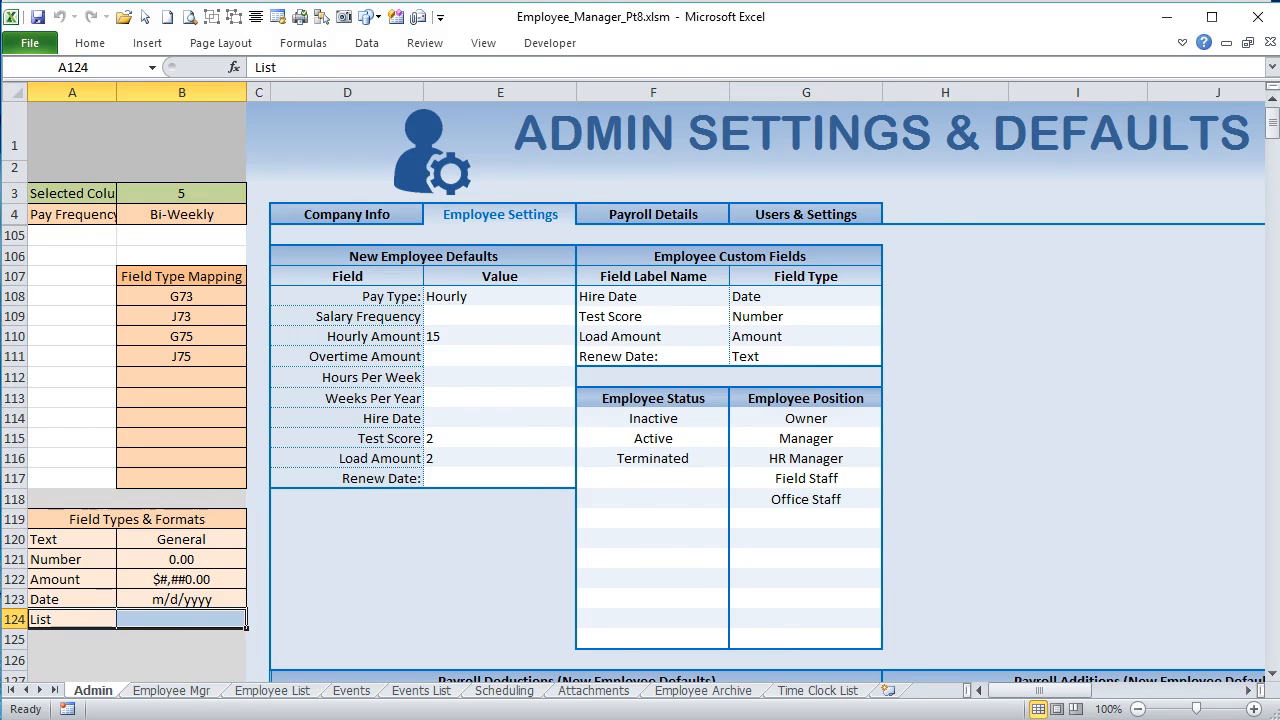
Step: In the Worksheet_Change code, highlight the Else branch's With block, its mapped cell reference and its Validation property
key(alt+F11)
drag(505, 248, 400, 447)
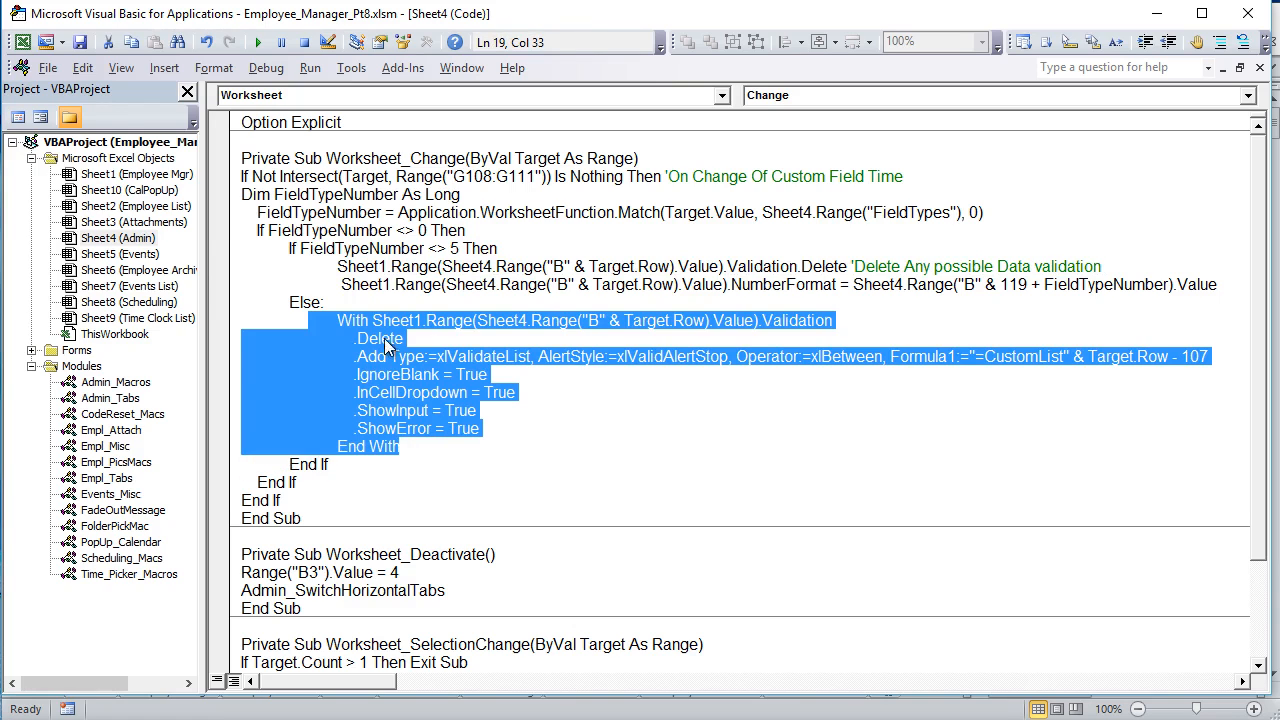
click(433, 337)
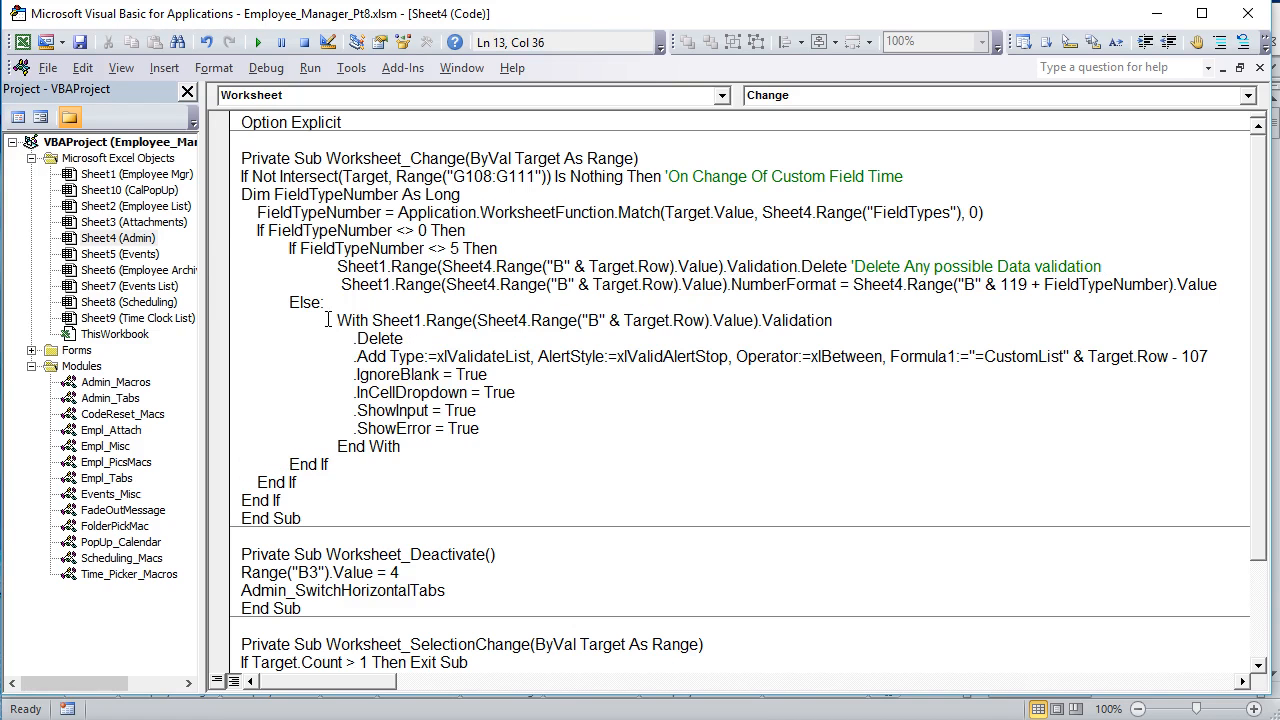
drag(704, 320, 480, 318)
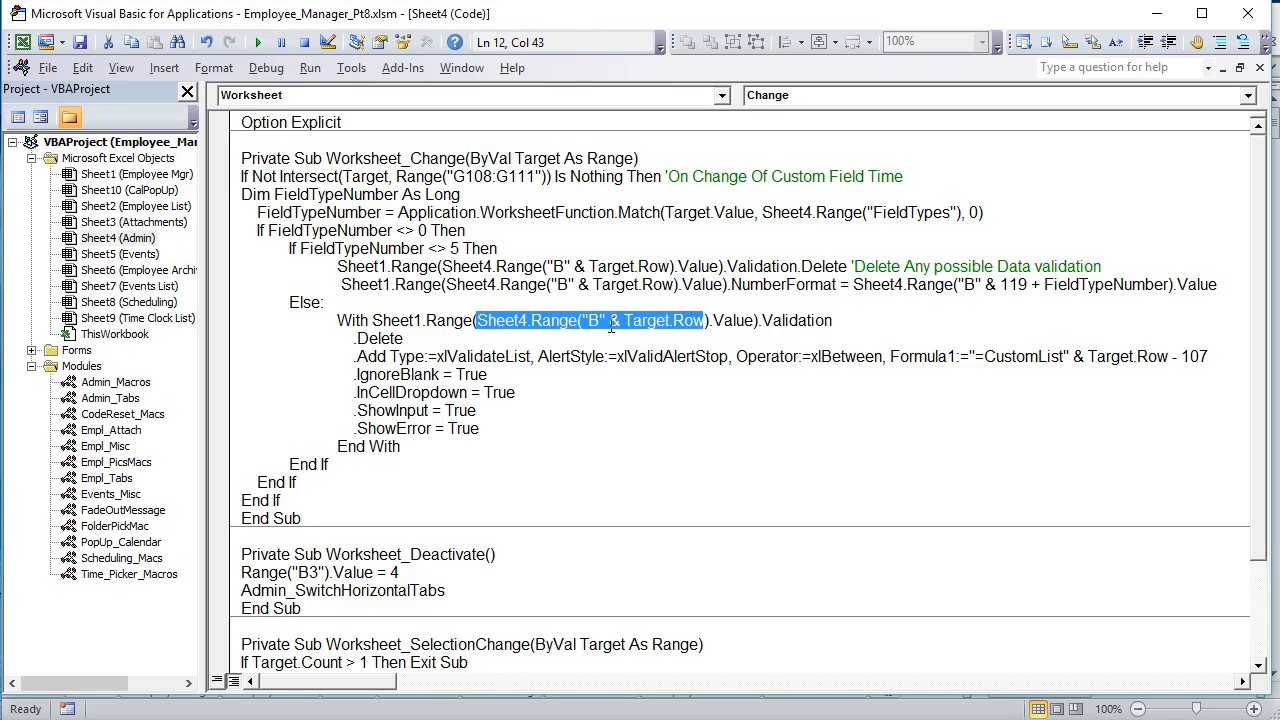
drag(865, 321, 775, 321)
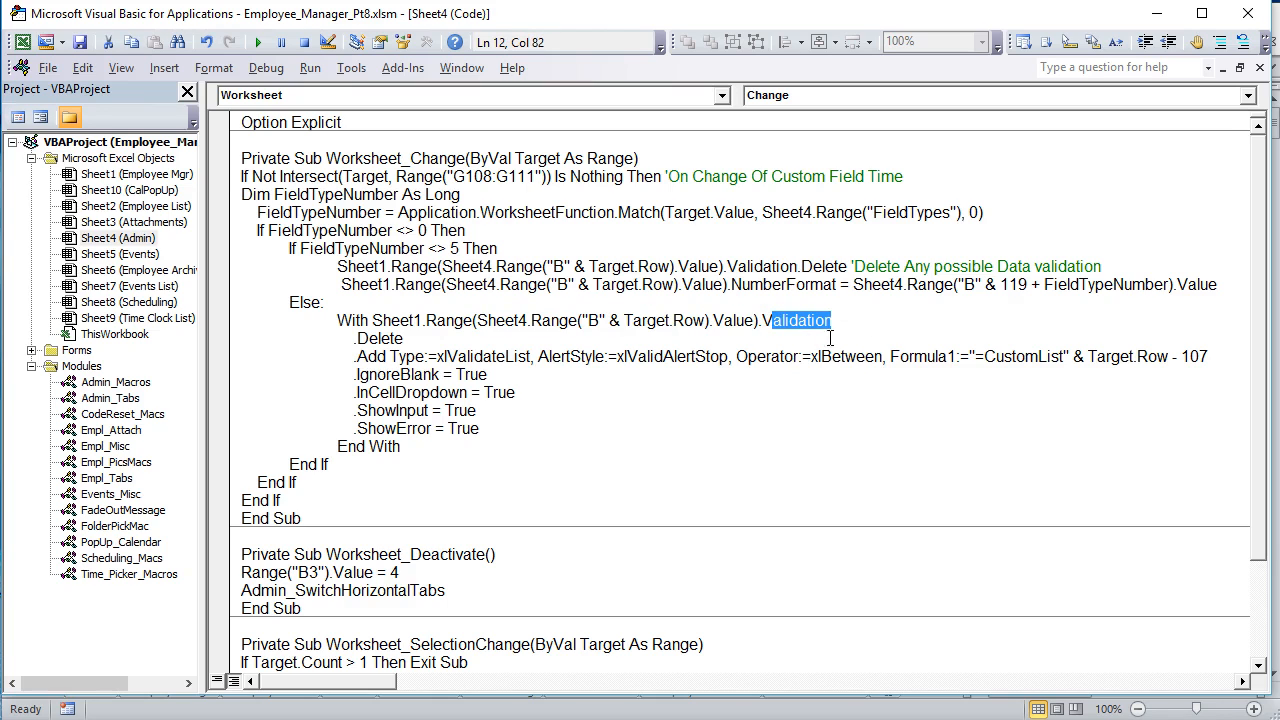
drag(333, 321, 848, 315)
Step: Highlight the statements inside the With block, then its .Delete line and the start of its .Add xlValidateList line
drag(347, 338, 462, 432)
click(428, 338)
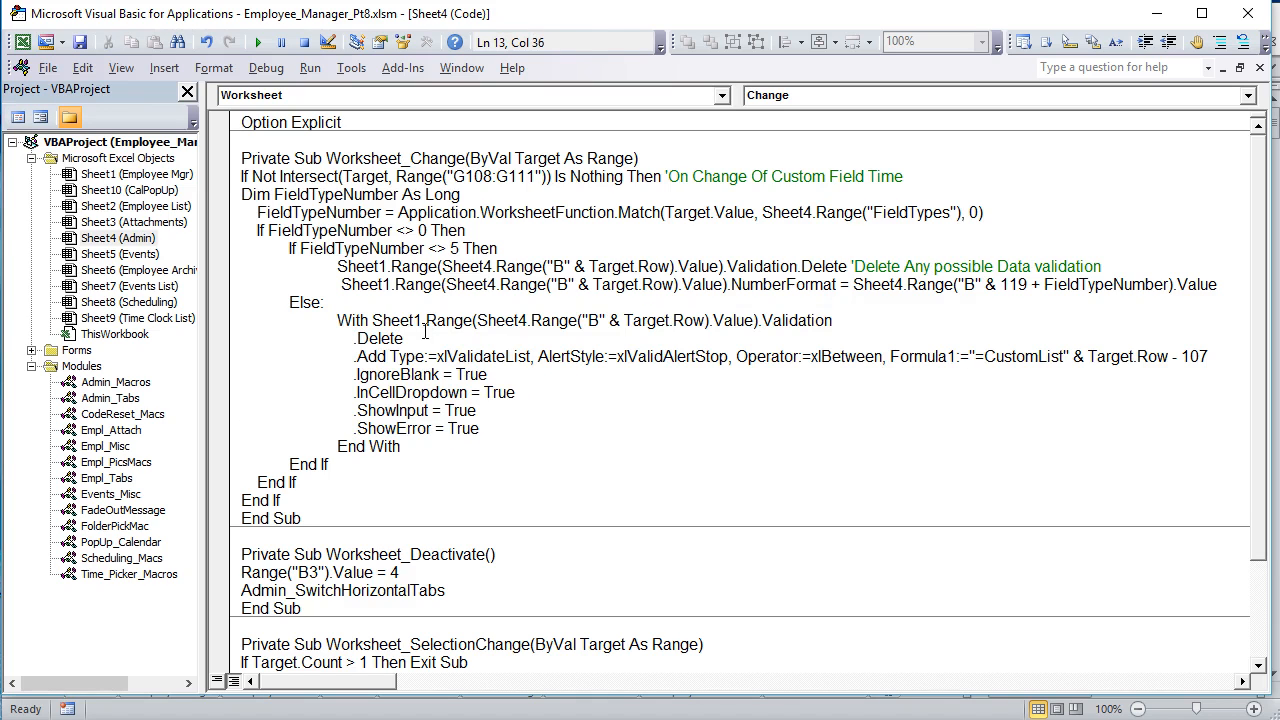
drag(428, 340, 347, 338)
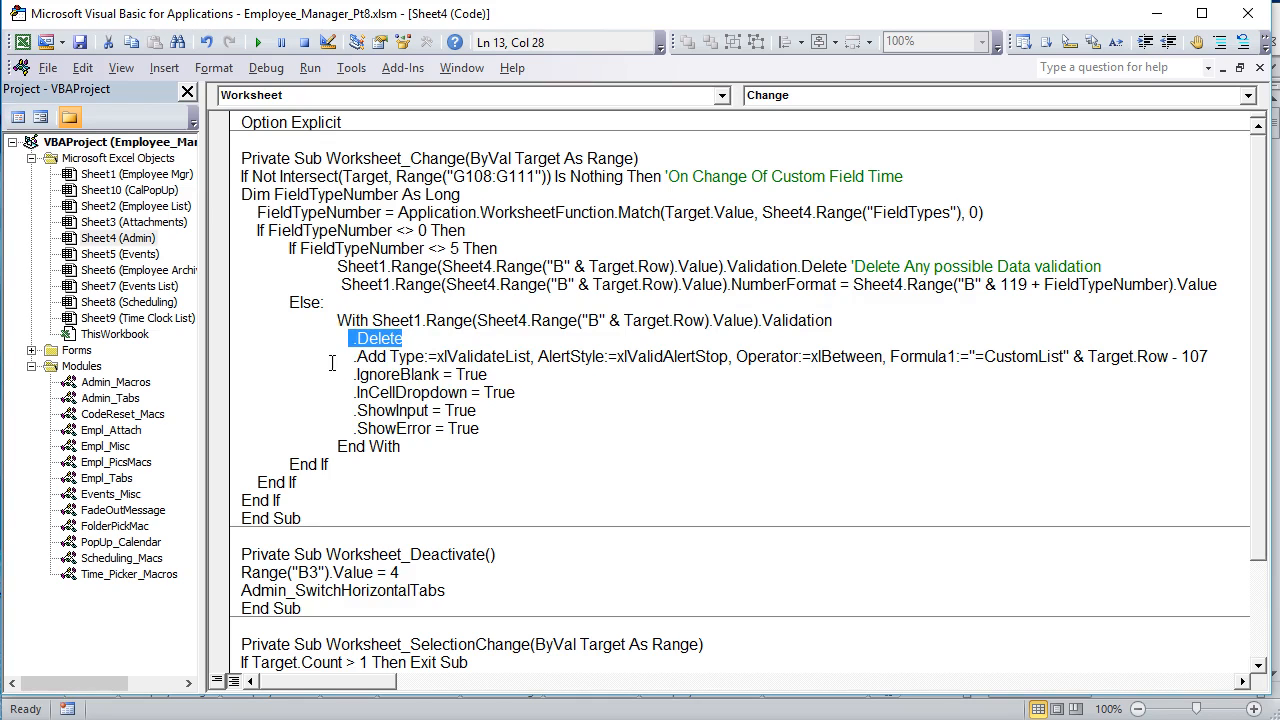
drag(332, 362, 815, 355)
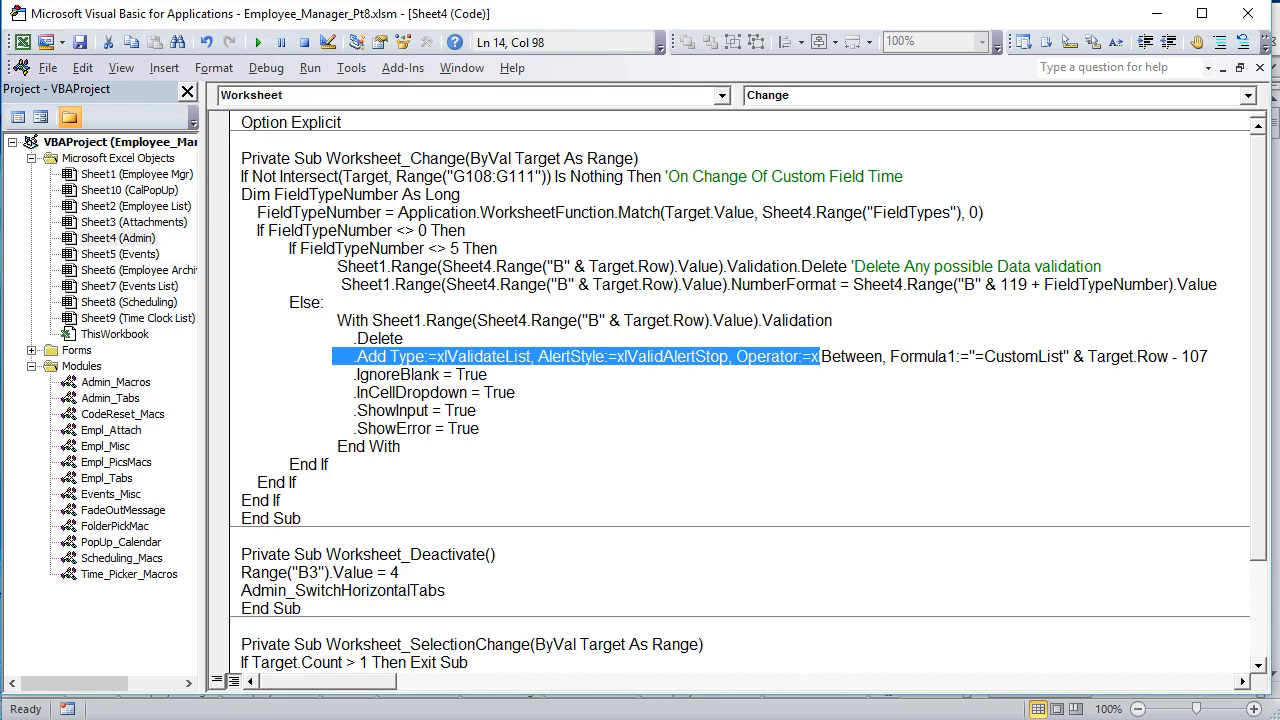
Step: On the Admin sheet, set the Hire Date and Test Score custom field types in G108 and G109 to List
key(alt+F11)
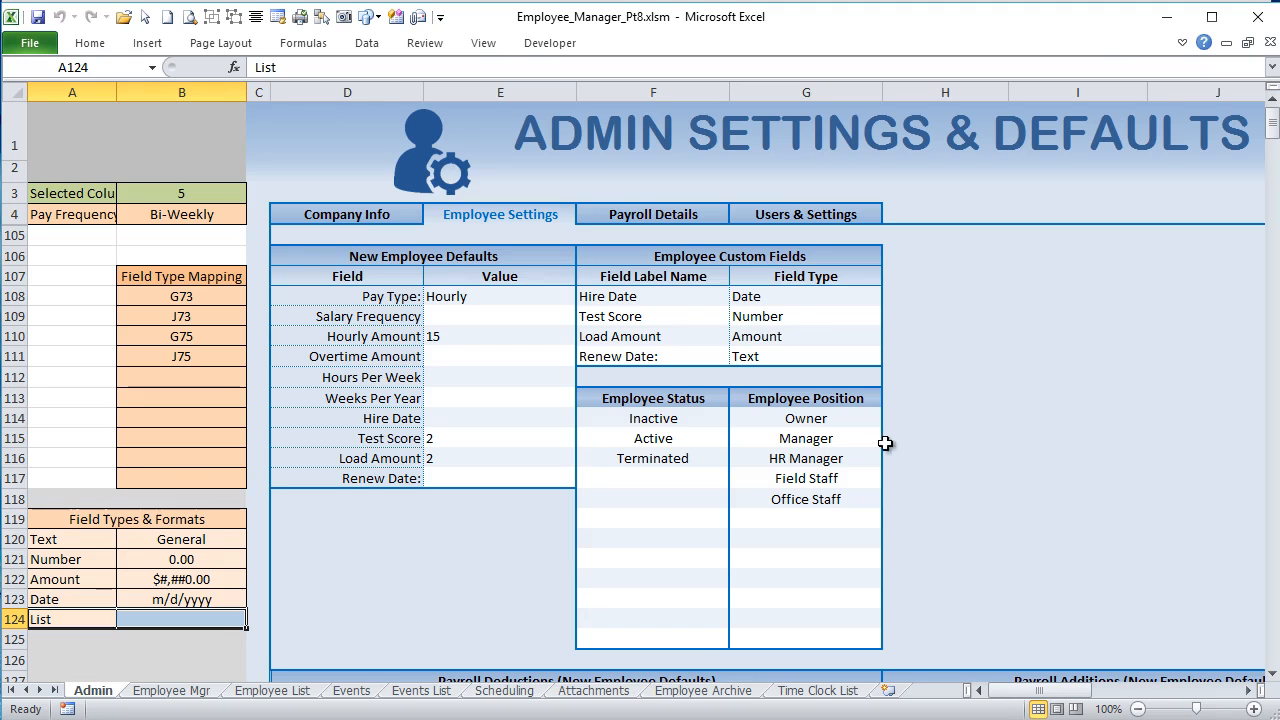
click(795, 296)
click(889, 297)
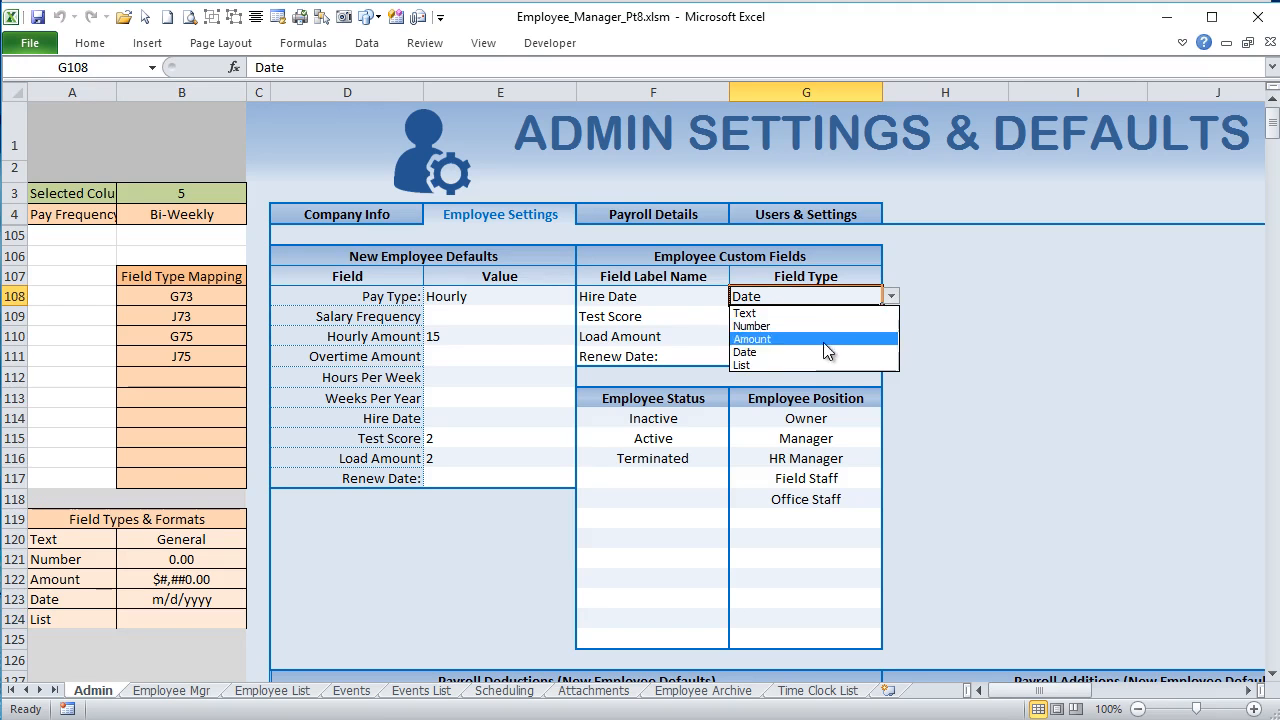
click(788, 365)
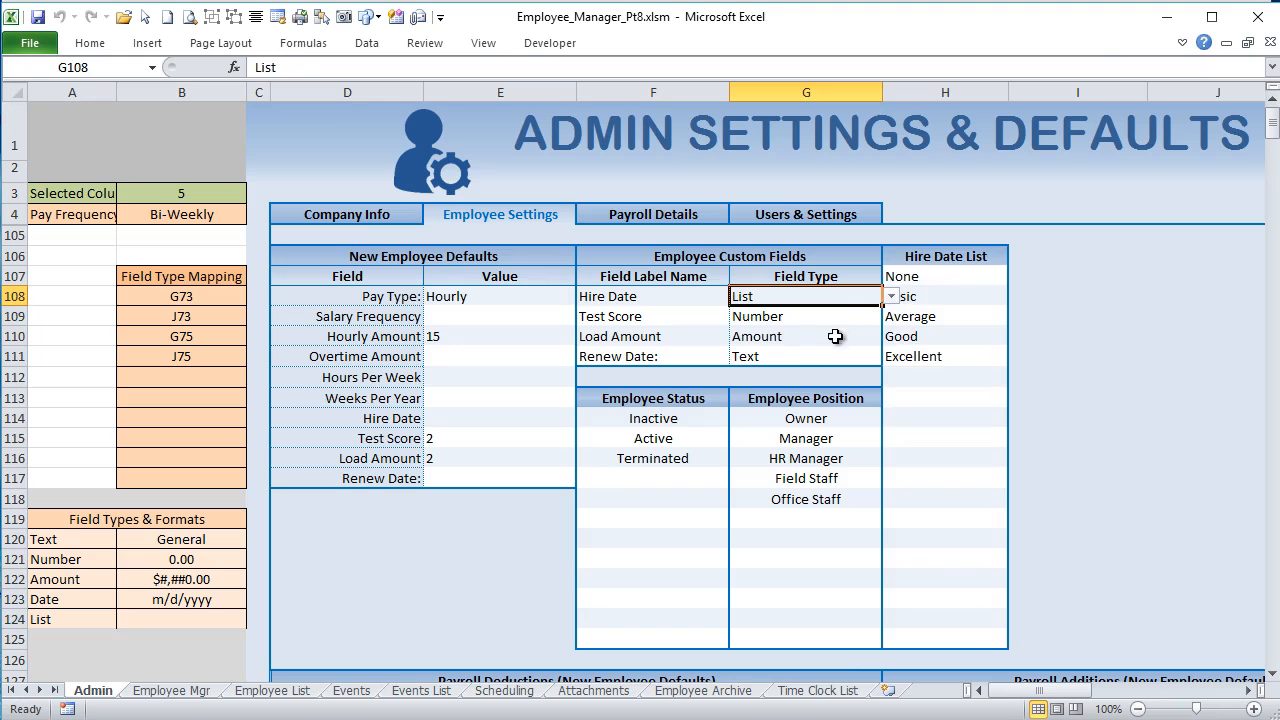
click(848, 320)
click(891, 317)
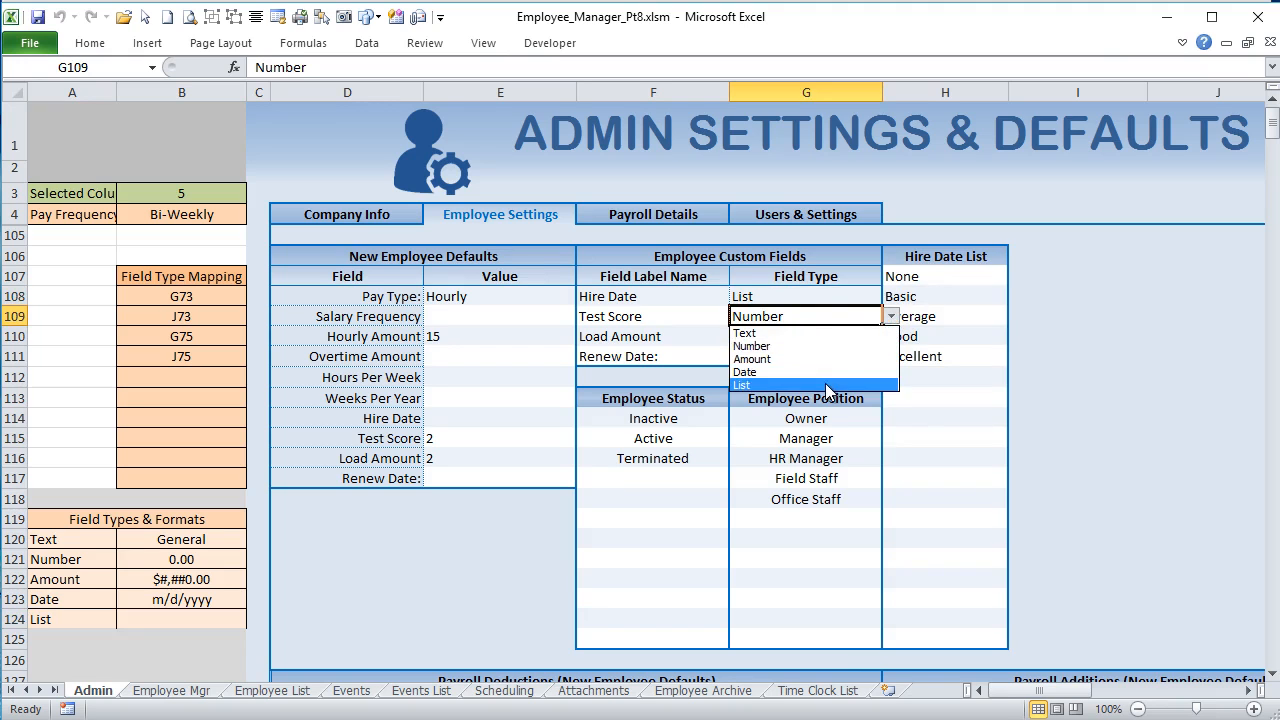
click(826, 386)
Step: Set the Load Amount and Renew Date custom field types in G110 and G111 to List and bring all four list columns into view
click(850, 340)
click(891, 337)
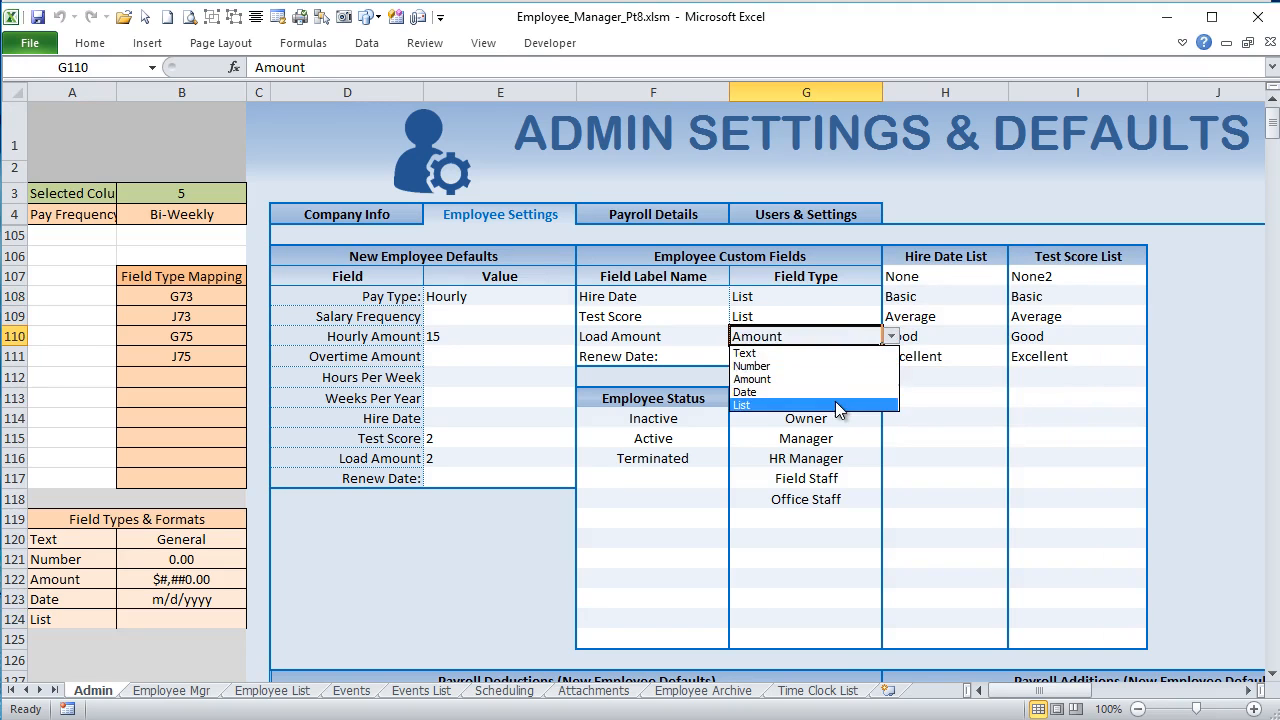
click(840, 404)
click(845, 358)
click(891, 357)
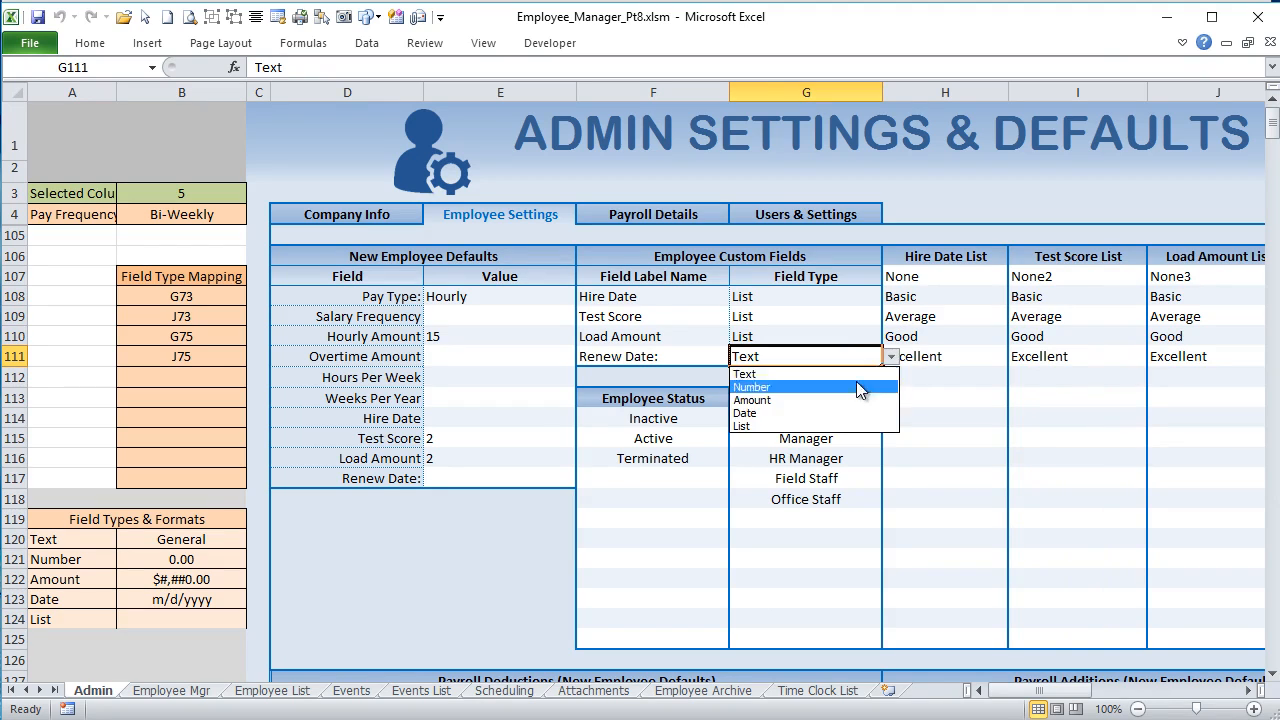
click(838, 426)
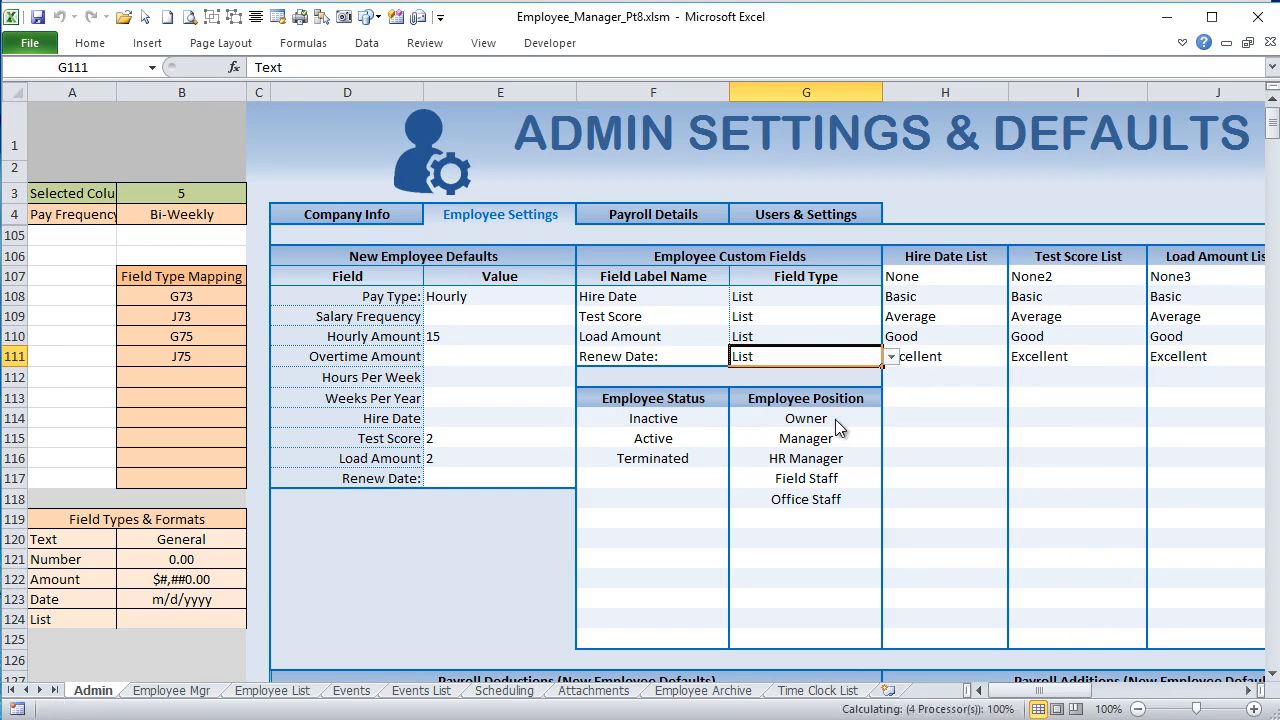
click(1248, 690)
click(1248, 690)
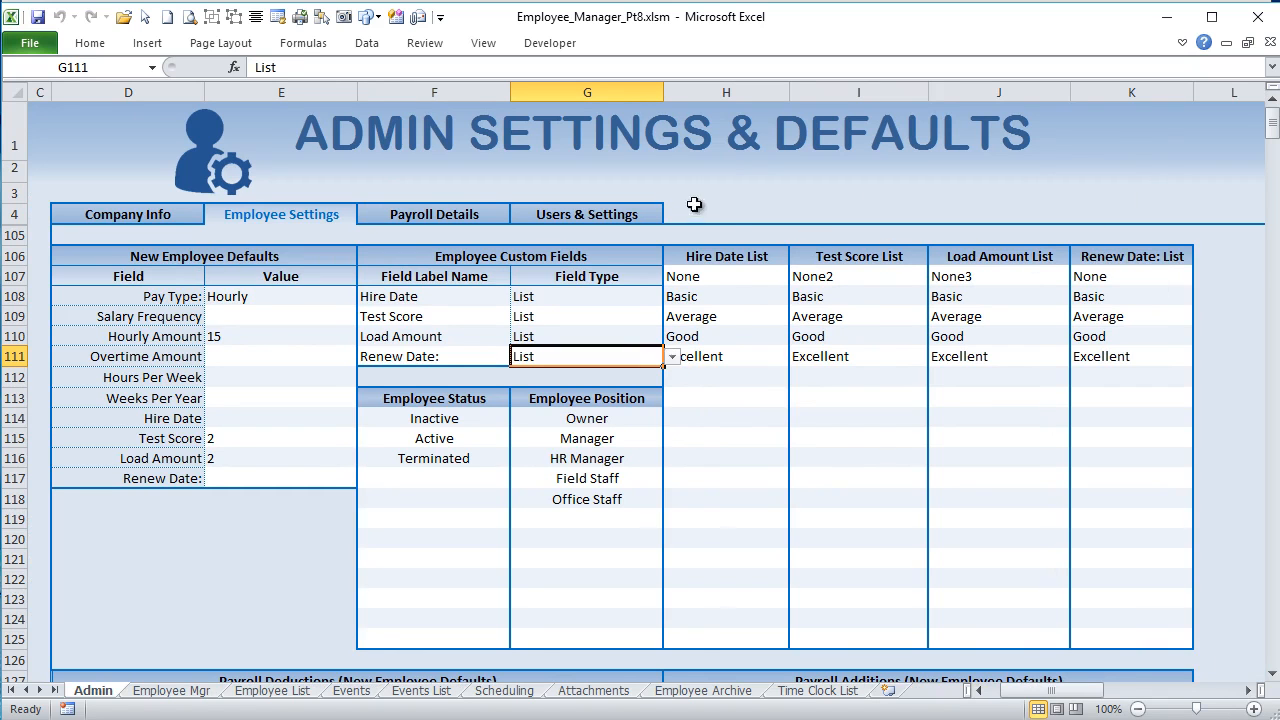
Step: Open the Name Manager and inspect the range that the CustomList1 named formula refers to on the Admin sheet
click(730, 238)
click(320, 45)
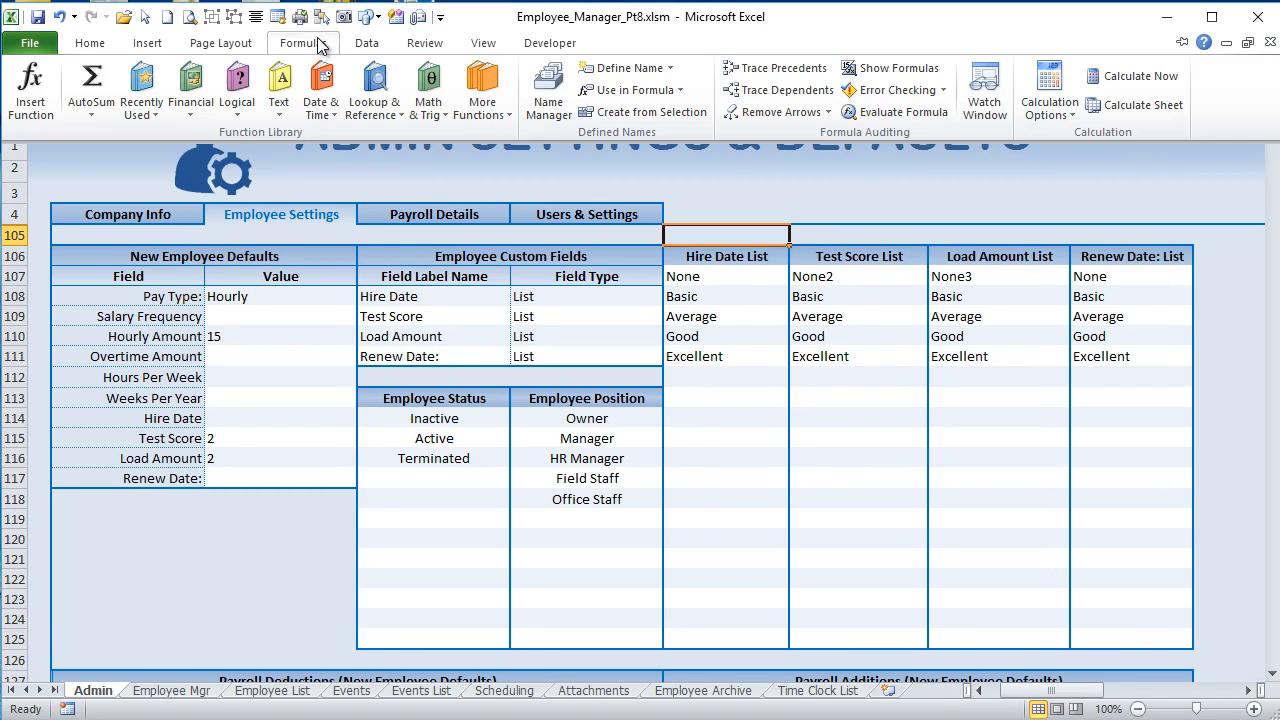
click(549, 92)
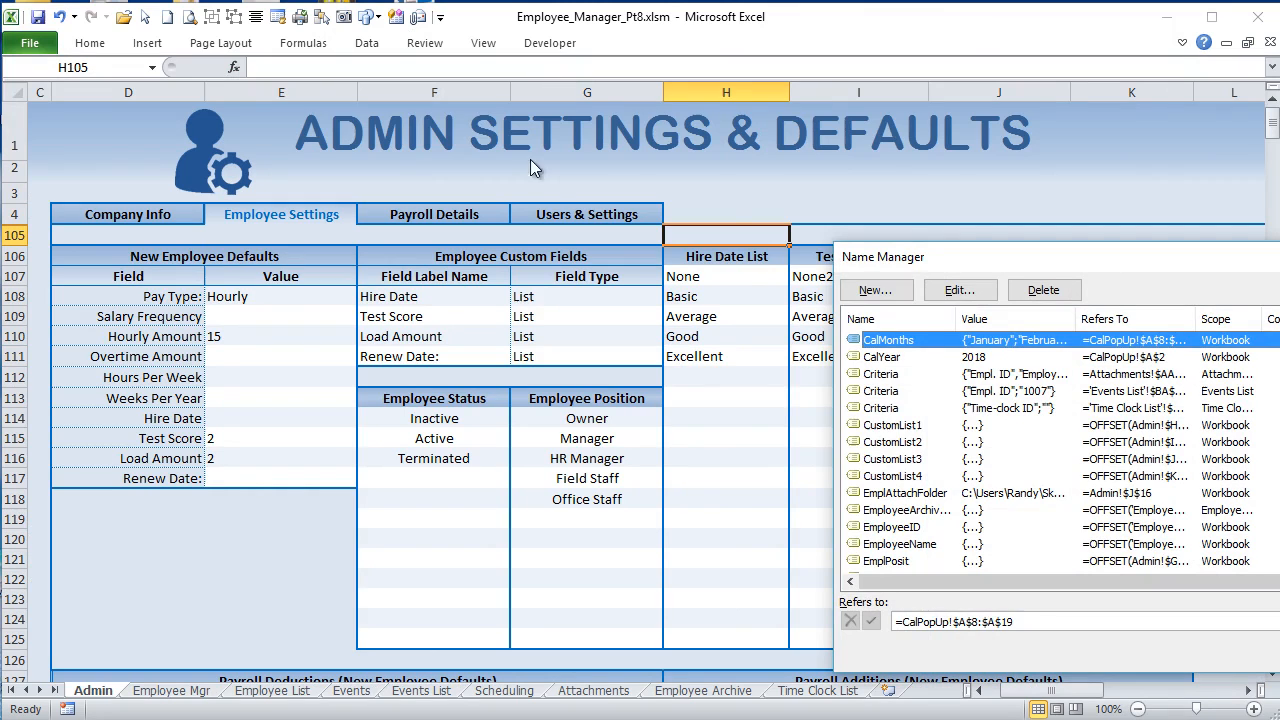
click(887, 427)
drag(924, 262, 249, 106)
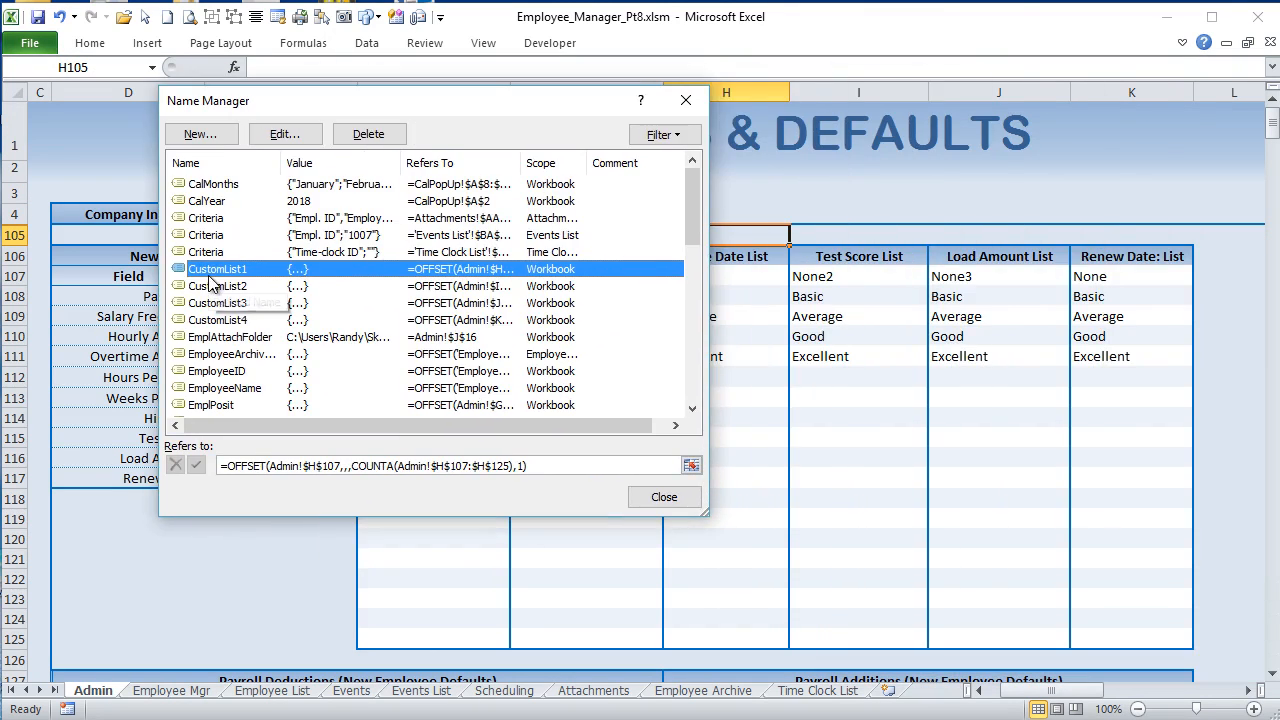
key(Tab)
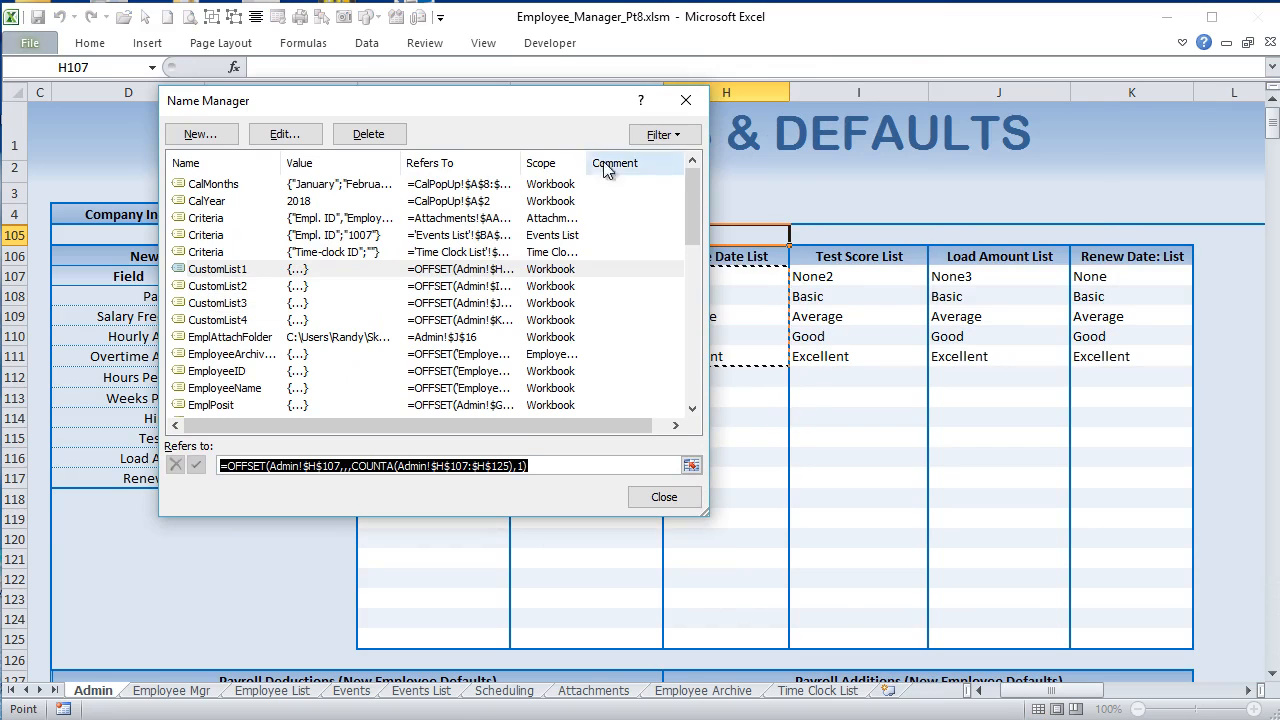
drag(551, 104, 305, 109)
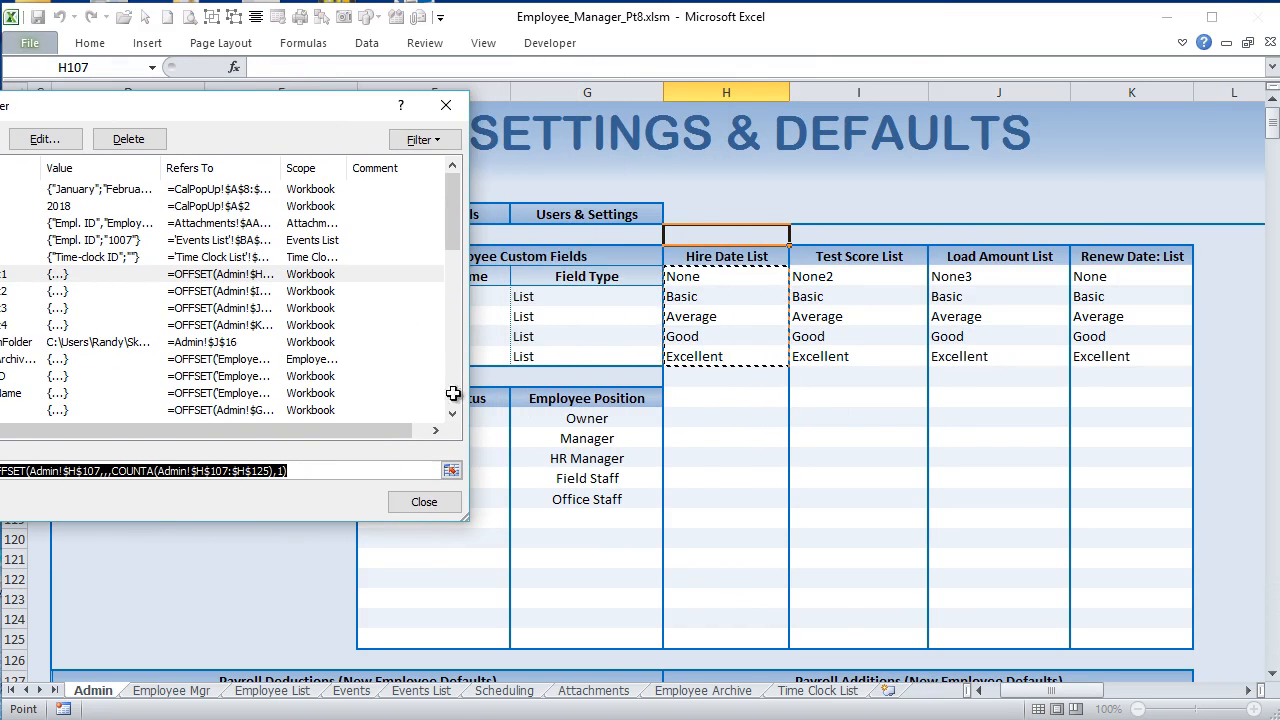
Step: Compare the OFFSET formulas of the CustomList1 to CustomList4 names, and close the Name Manager
click(2, 291)
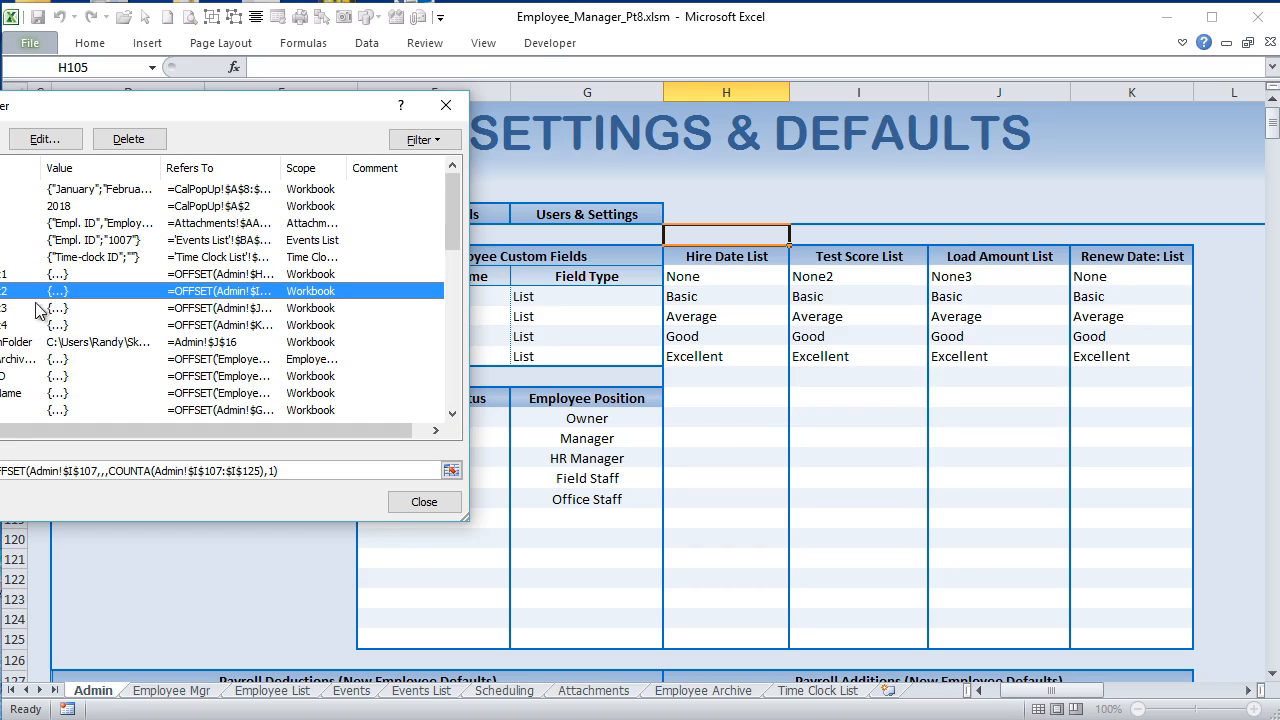
click(2, 274)
click(2, 291)
click(2, 308)
click(4, 325)
click(8, 291)
click(10, 325)
click(4, 308)
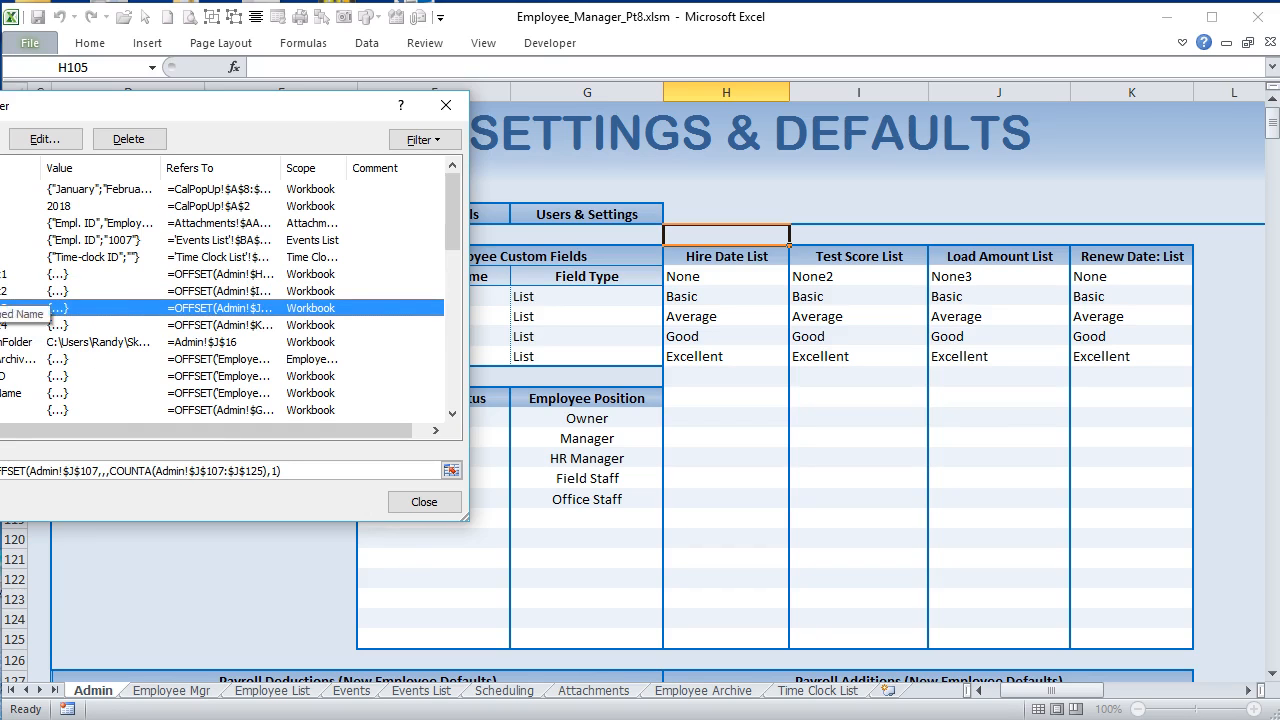
click(6, 274)
click(414, 503)
Step: Point out the types in G108 and G109 and row 108, and highlight the Hire Date and Test Score list ranges from row 107 to 125
click(560, 296)
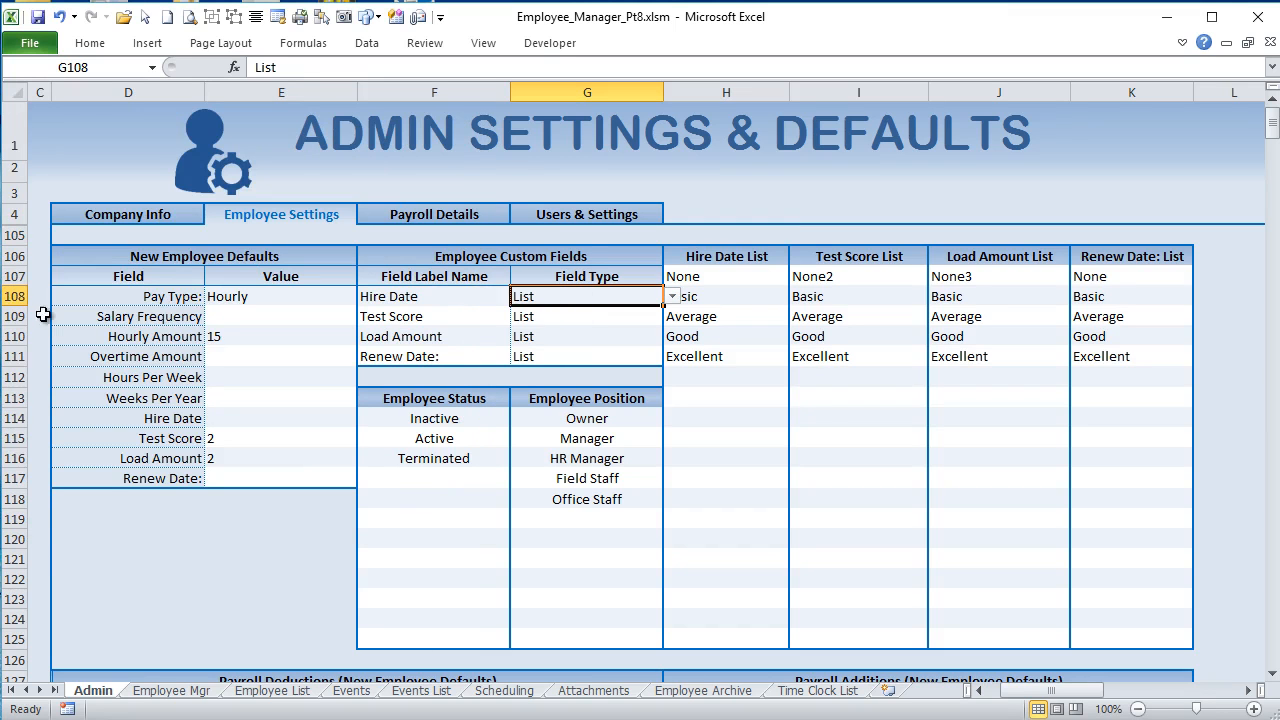
click(8, 296)
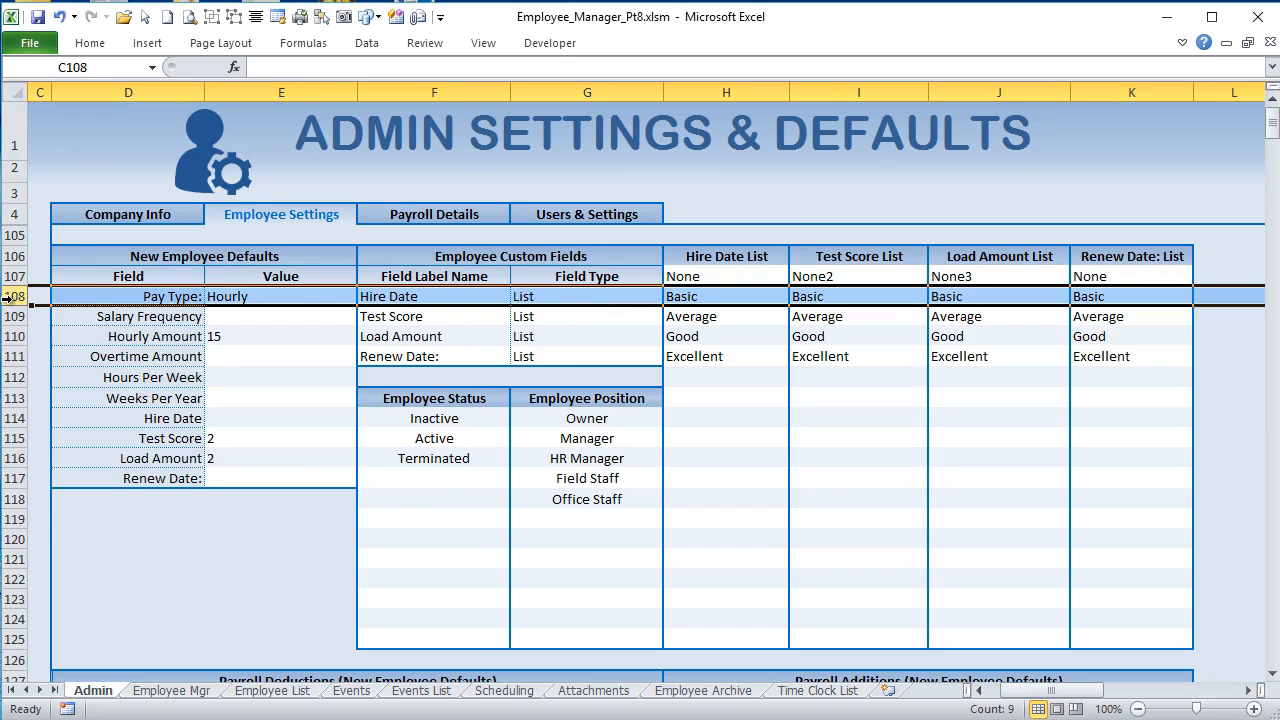
click(585, 296)
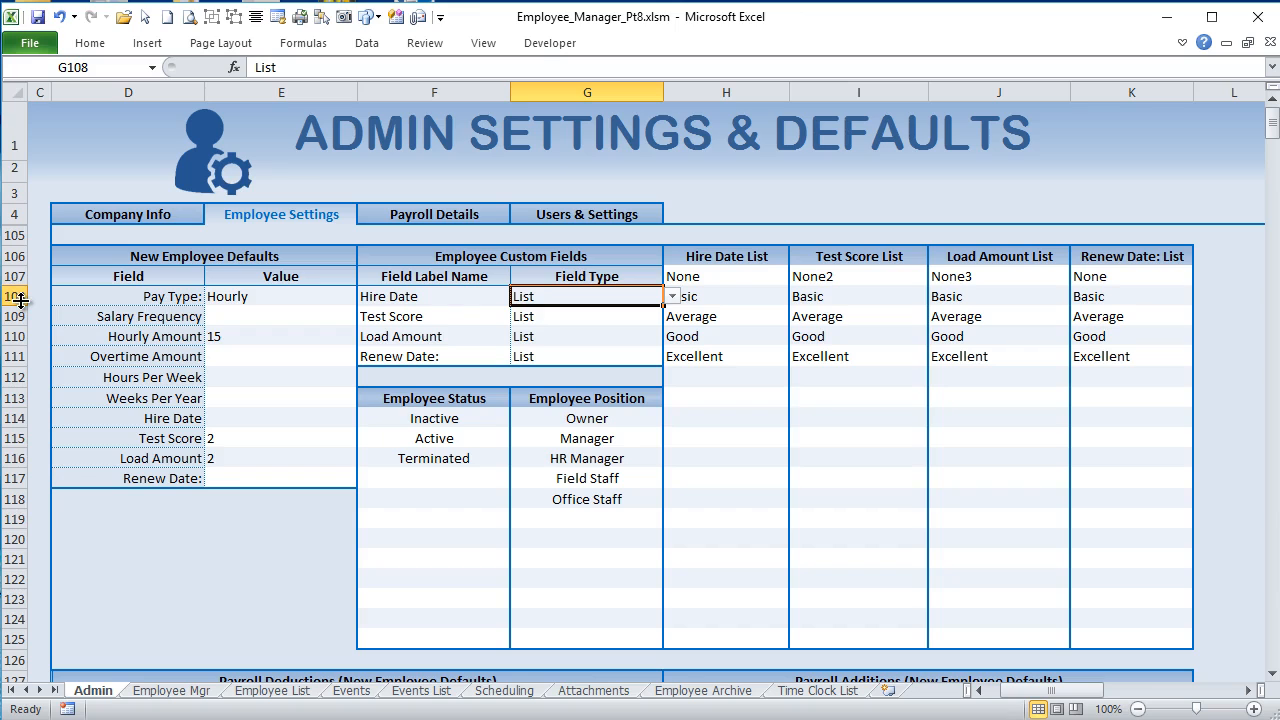
click(558, 314)
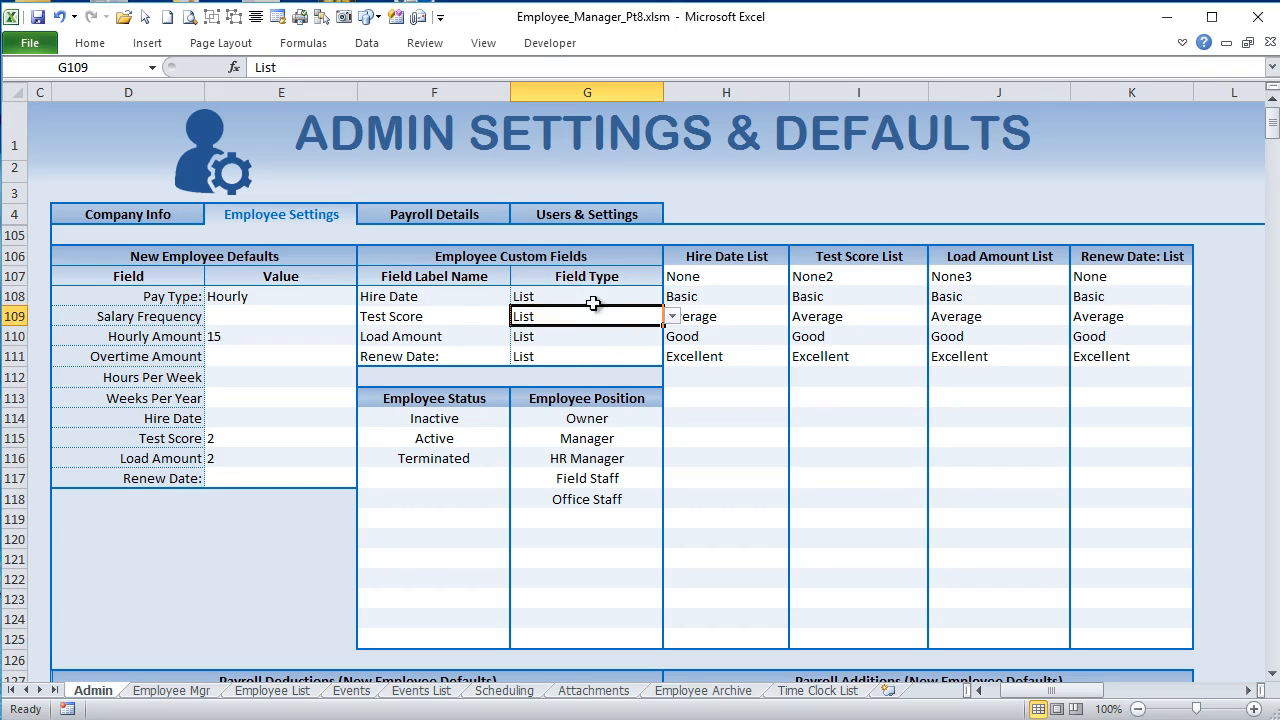
click(592, 296)
drag(752, 280, 766, 634)
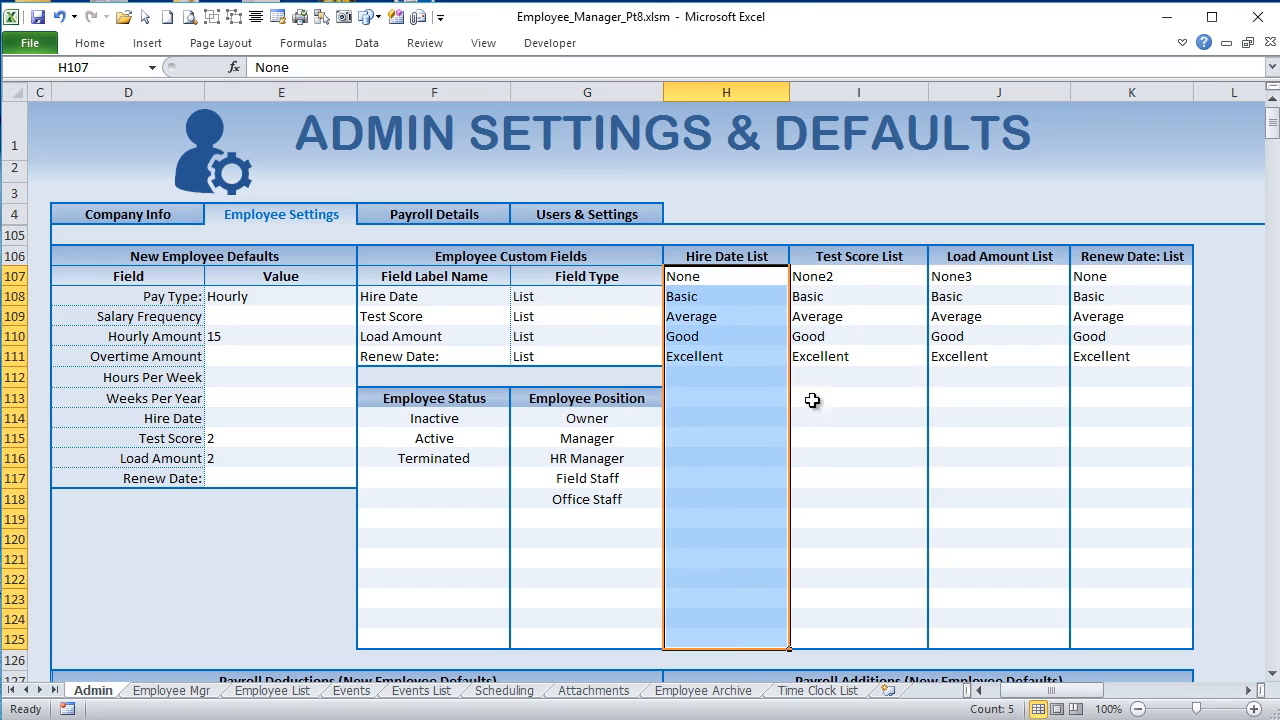
drag(851, 277, 857, 640)
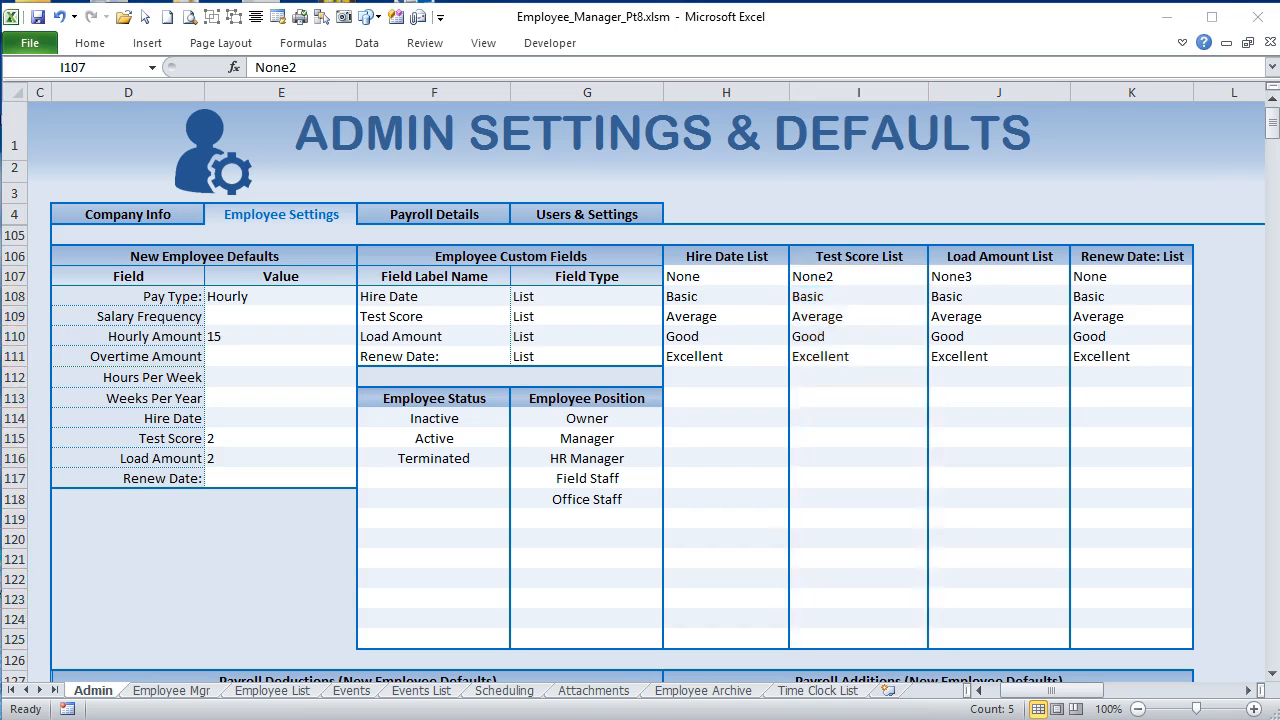
Step: In the Admin sheet's VBA code, highlight the "=CustomList" and Target.Row - 107 parts of the validation list formula
key(alt+F11)
click(964, 376)
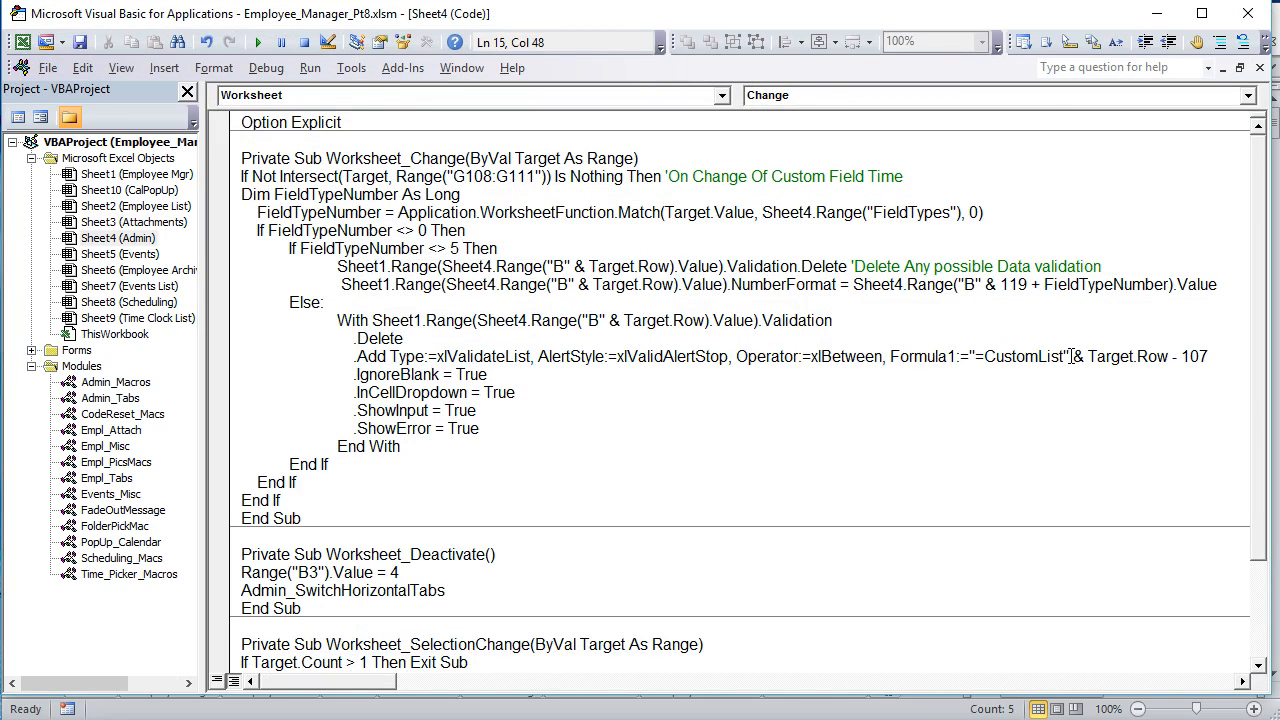
drag(1068, 356, 994, 356)
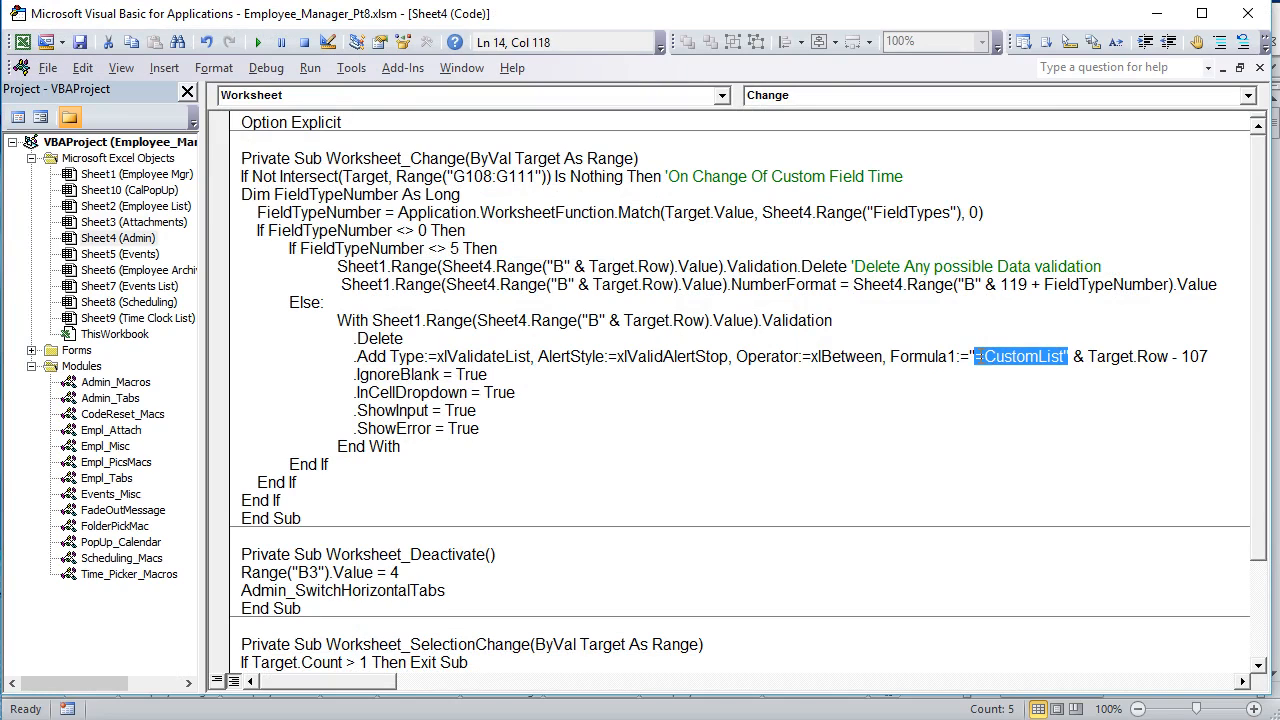
click(1037, 374)
drag(1064, 357, 987, 360)
drag(1087, 357, 1160, 358)
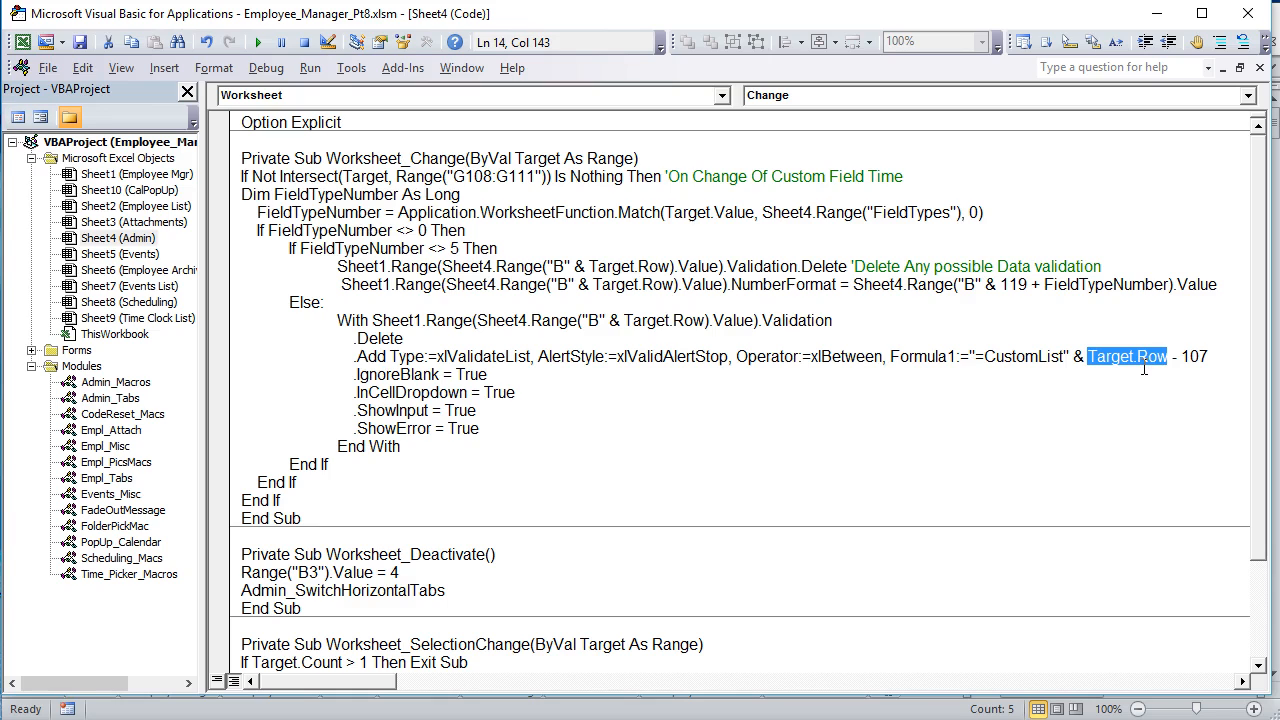
drag(1220, 351, 1091, 352)
Step: Highlight the IgnoreBlank, InCellDropdown, ShowInput and ShowError settings of the list validation code
drag(485, 372, 357, 376)
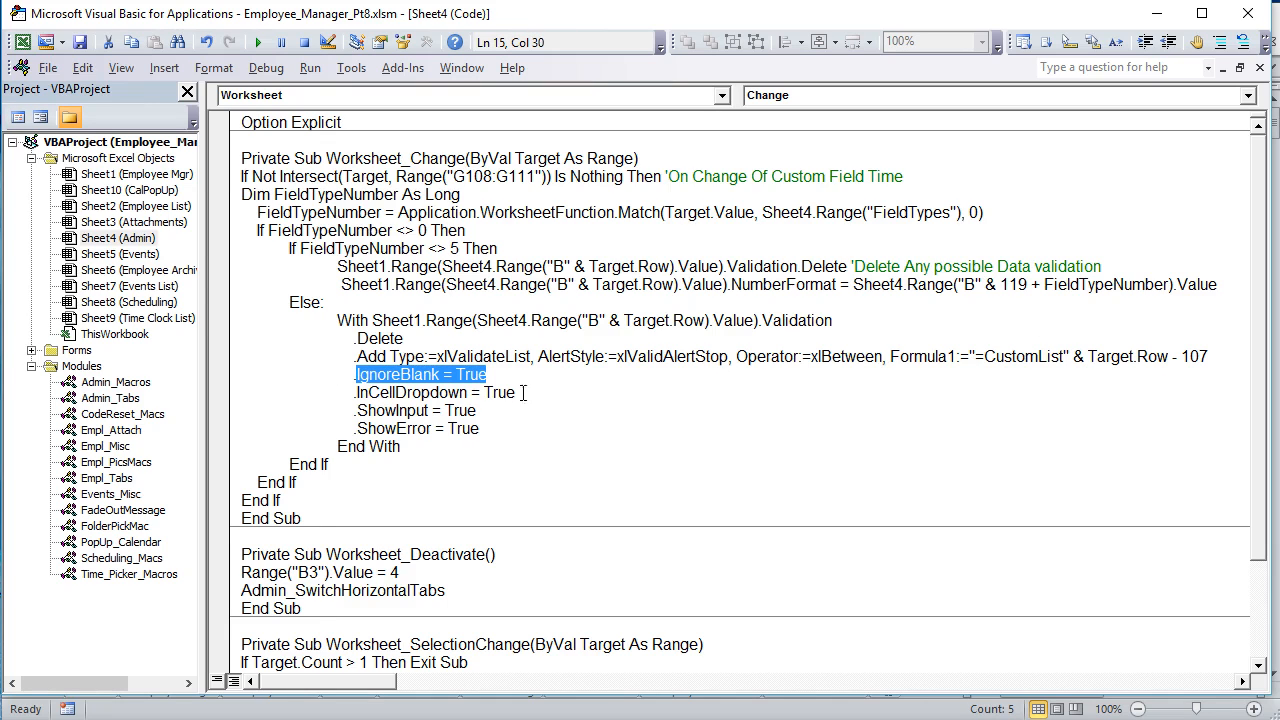
drag(514, 392, 344, 388)
drag(477, 411, 352, 412)
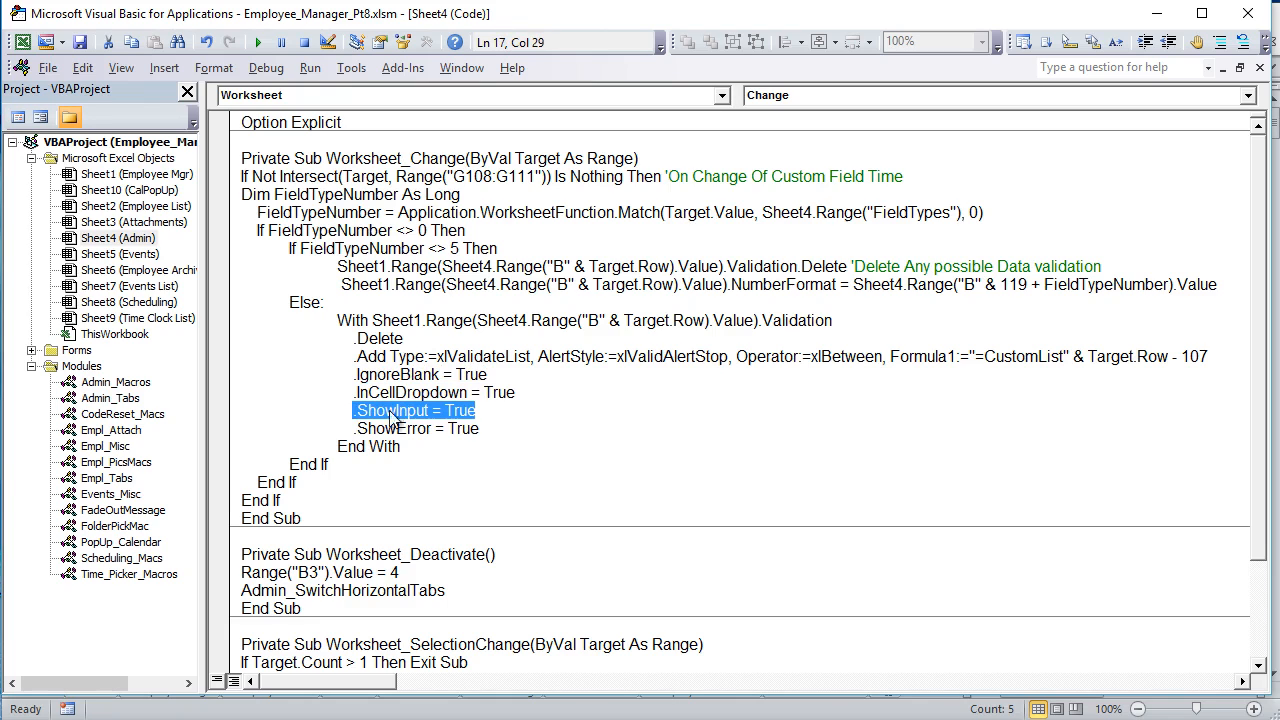
drag(478, 428, 357, 411)
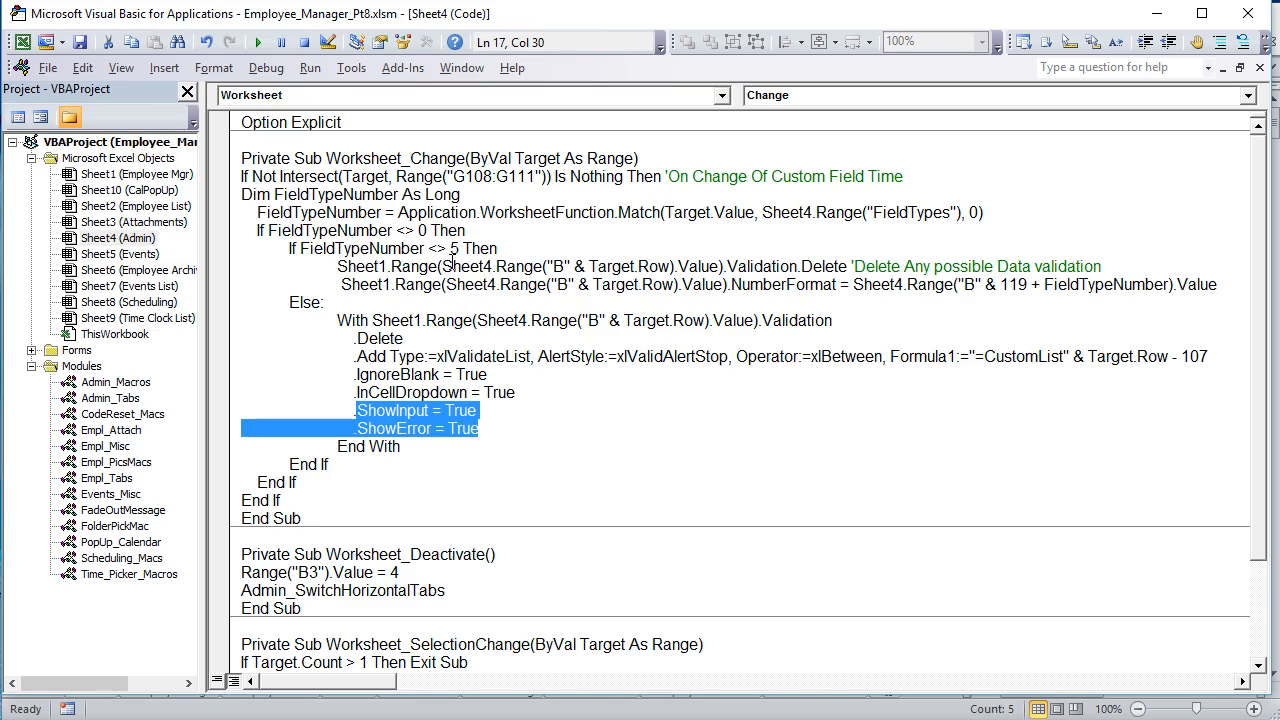
click(453, 266)
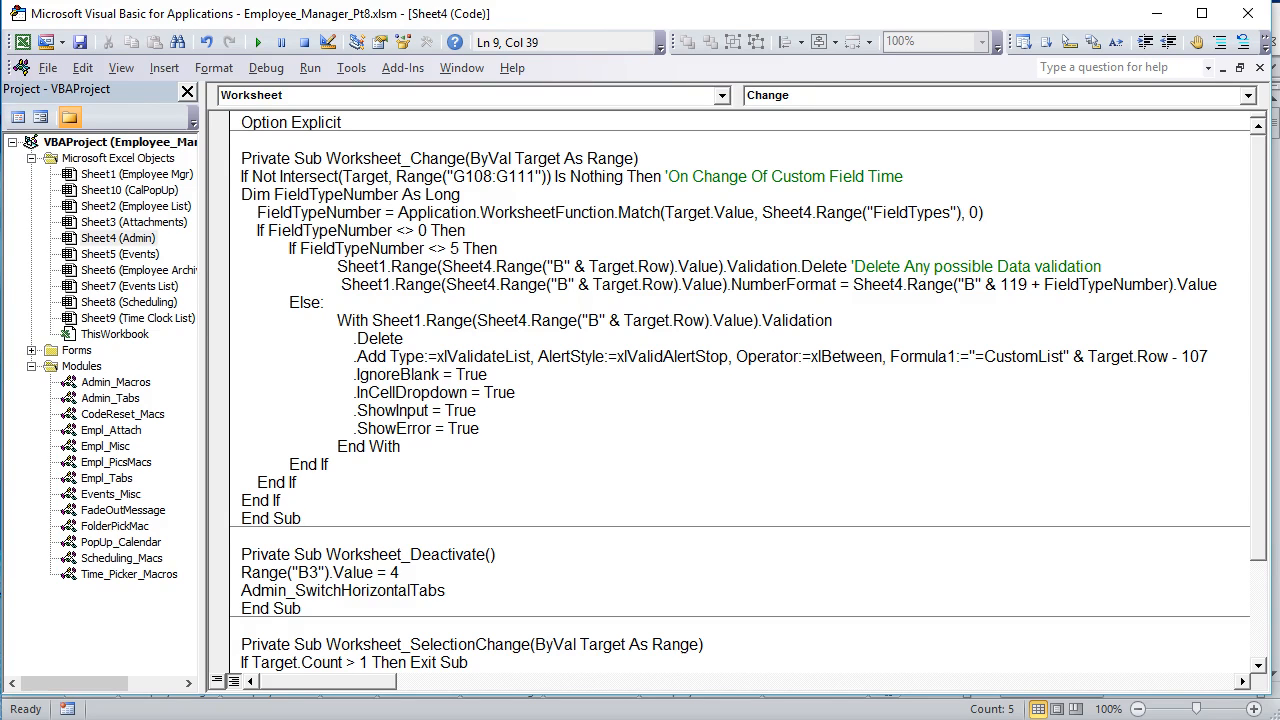
Step: Return to the Admin sheet and set the Renew Date custom field type in G111 to Number
key(alt+F11)
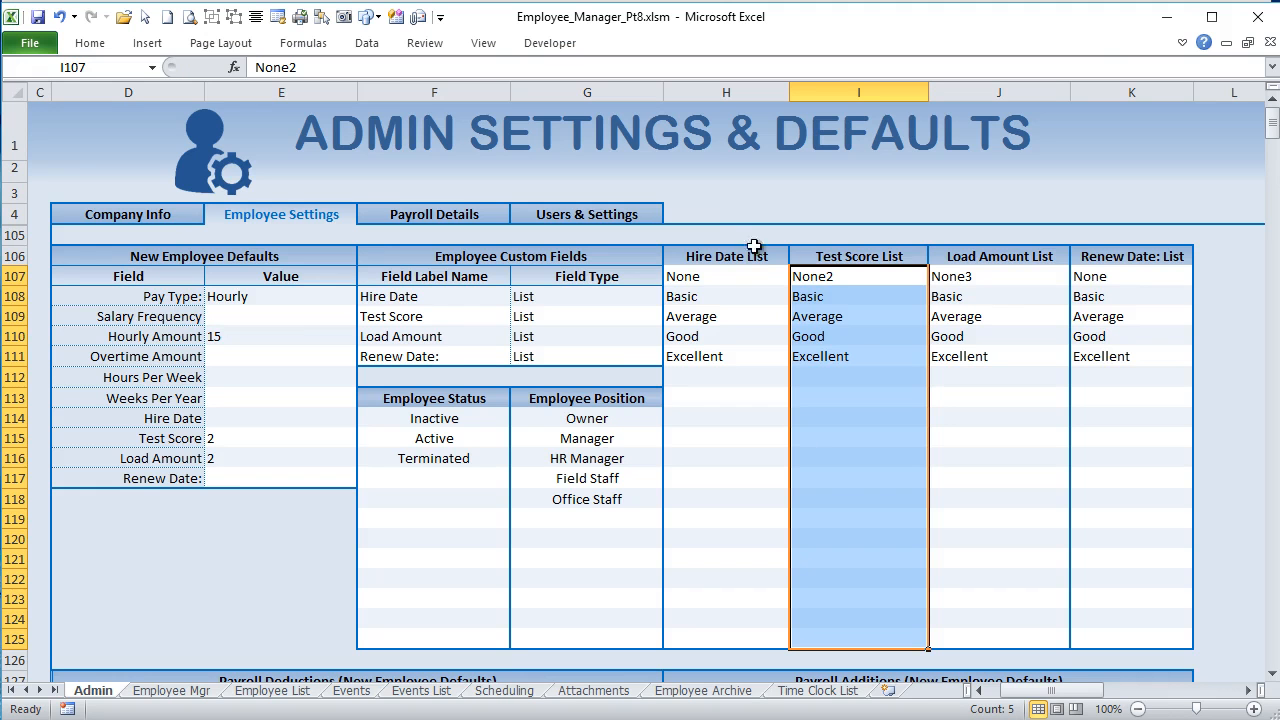
click(580, 357)
click(669, 352)
click(651, 355)
click(672, 357)
key(Escape)
click(628, 389)
Step: Select K106:K125, open its =$G$111<>"List" conditional formatting rule for editing and highlight the formula
drag(1129, 251, 1118, 652)
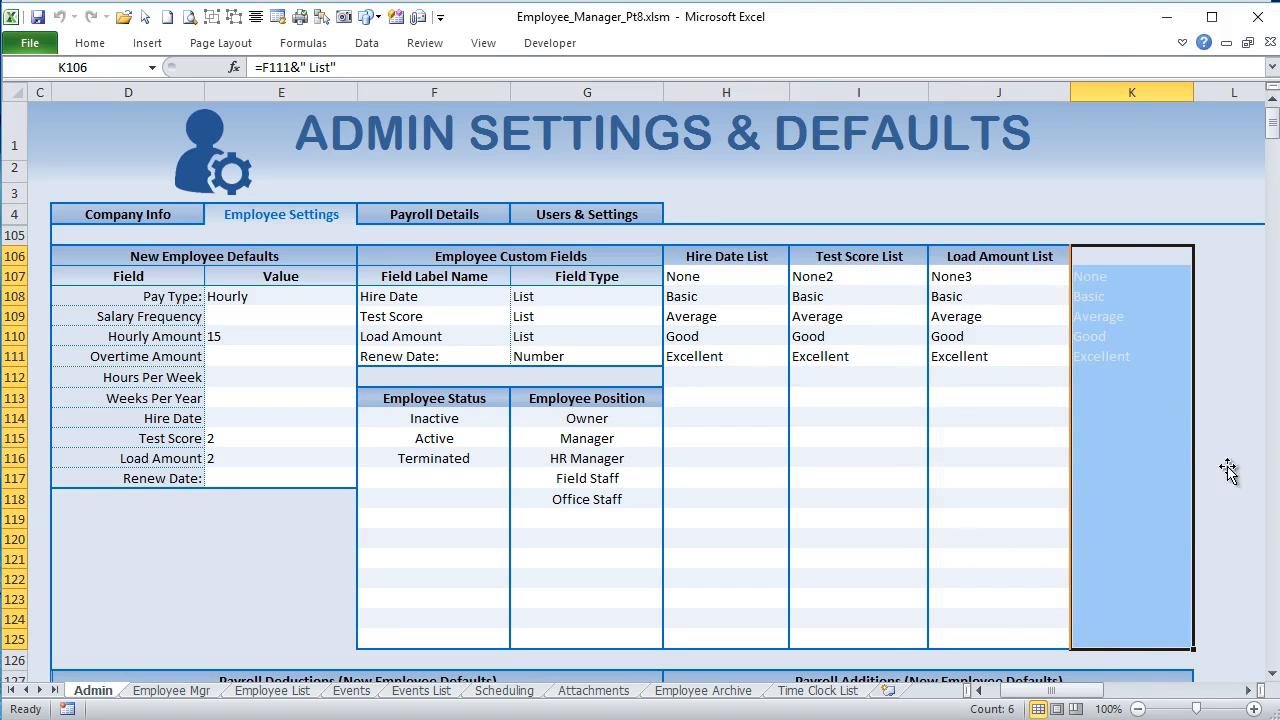
click(89, 43)
click(801, 100)
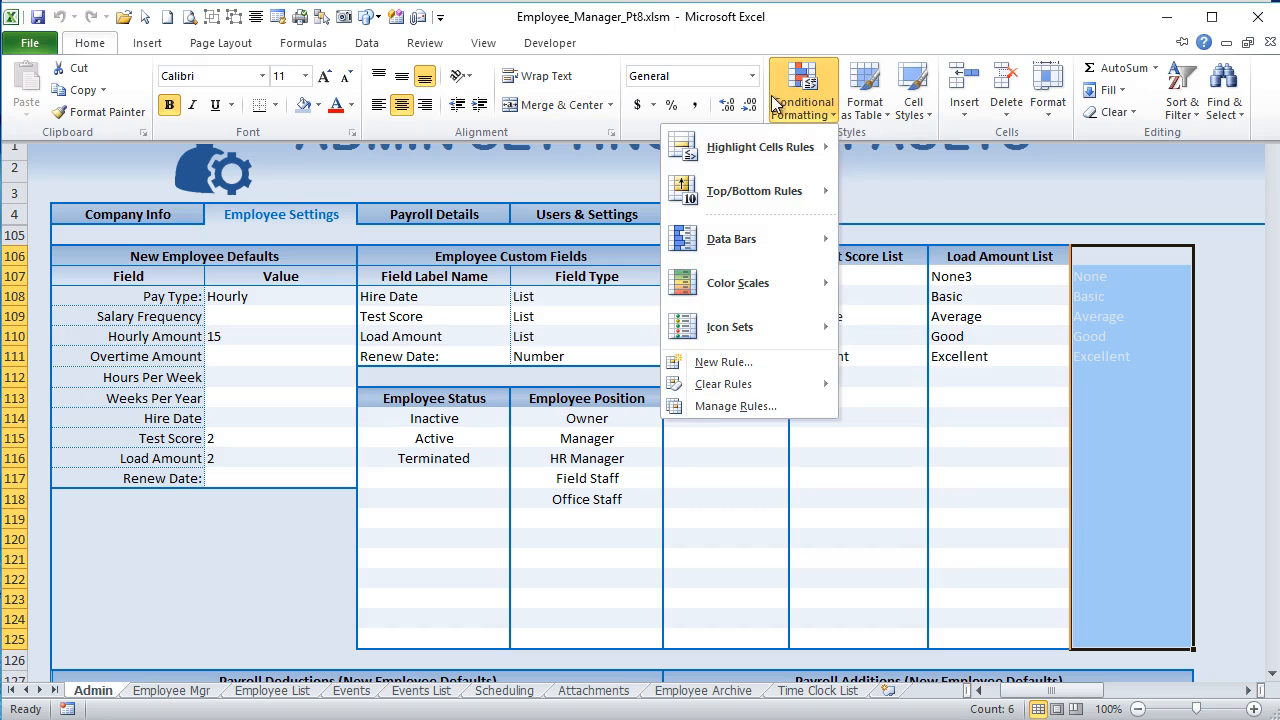
click(708, 408)
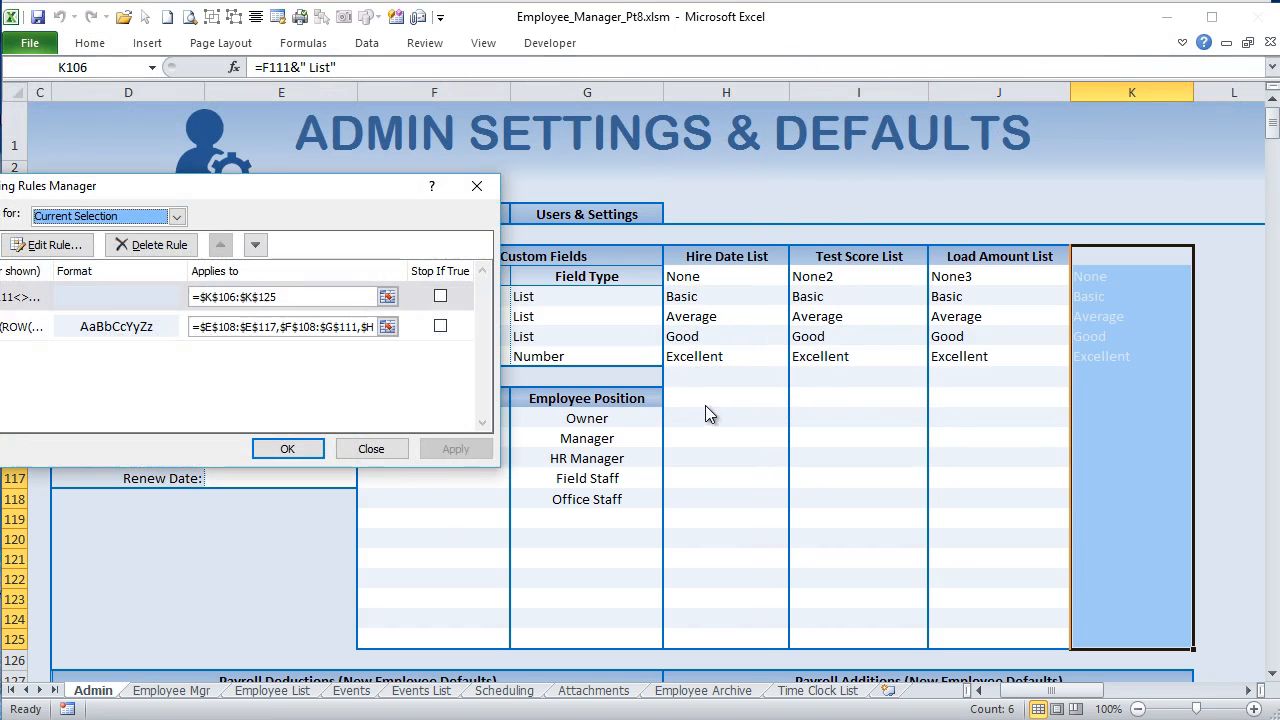
drag(91, 185, 392, 240)
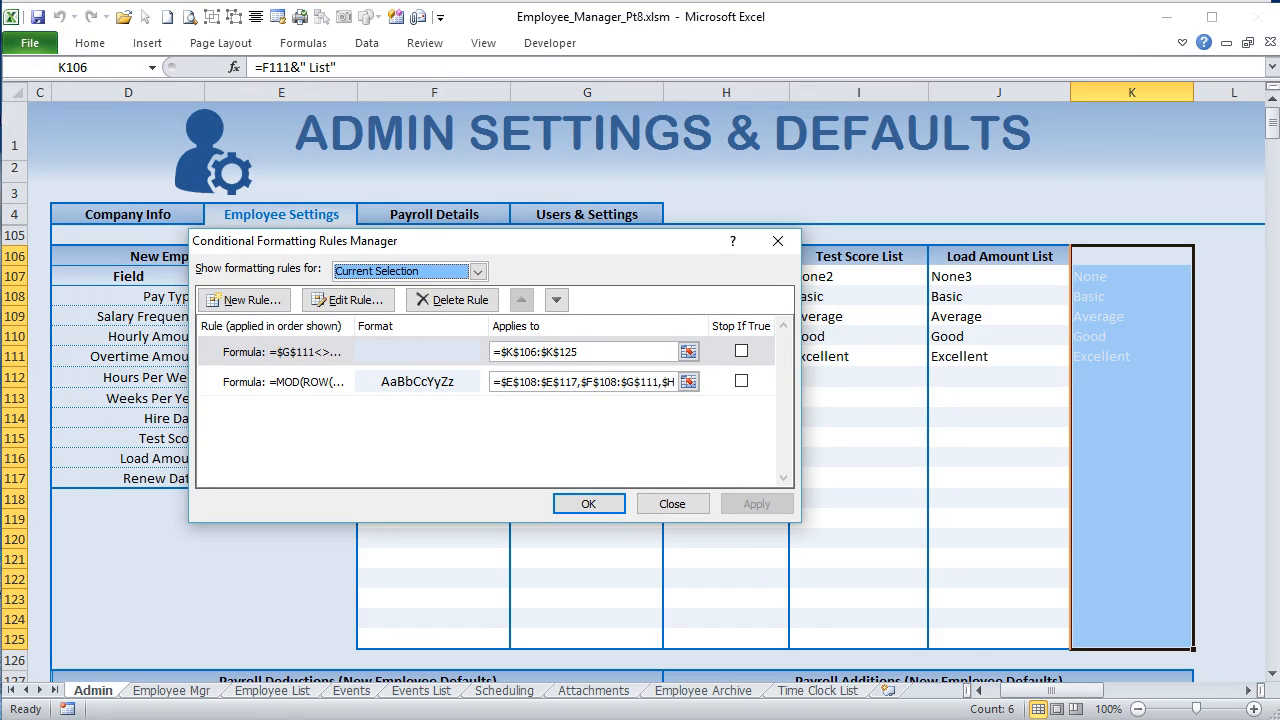
click(262, 355)
click(346, 300)
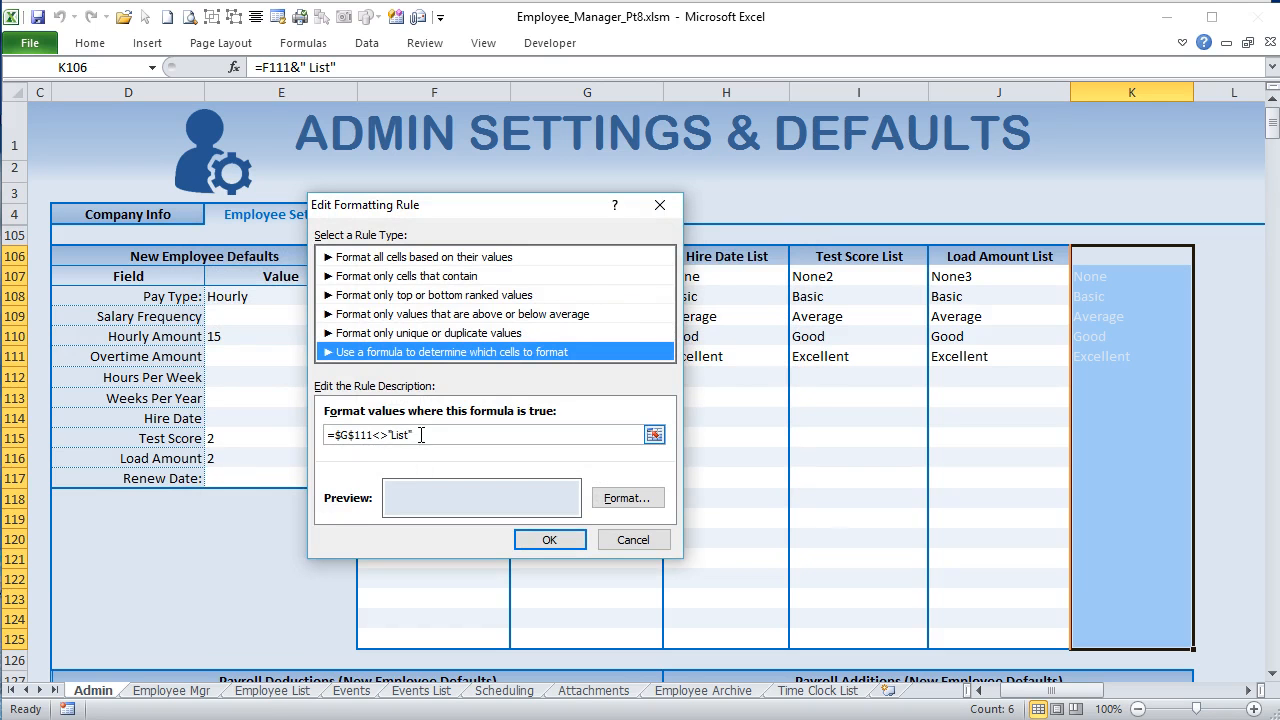
drag(421, 435, 317, 435)
drag(453, 212, 832, 252)
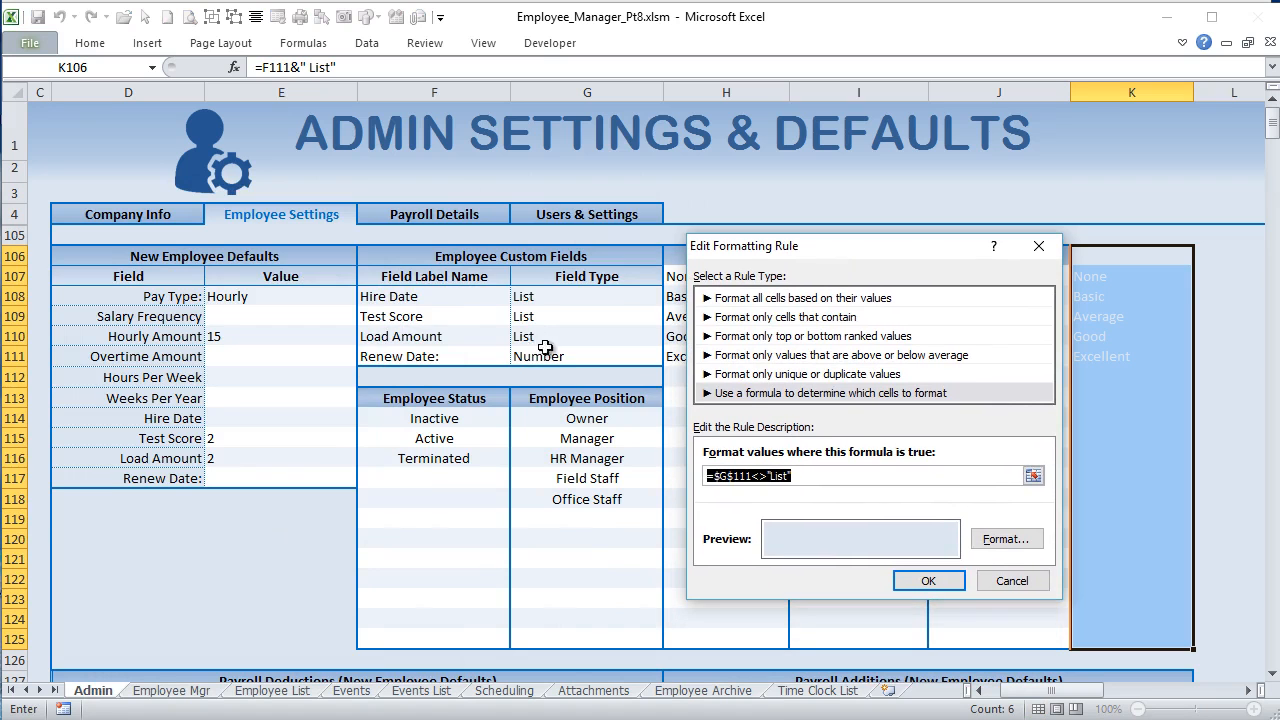
Step: Examine the rule's font color, border and fill formatting, and close the rule dialogs without changing anything
click(1020, 545)
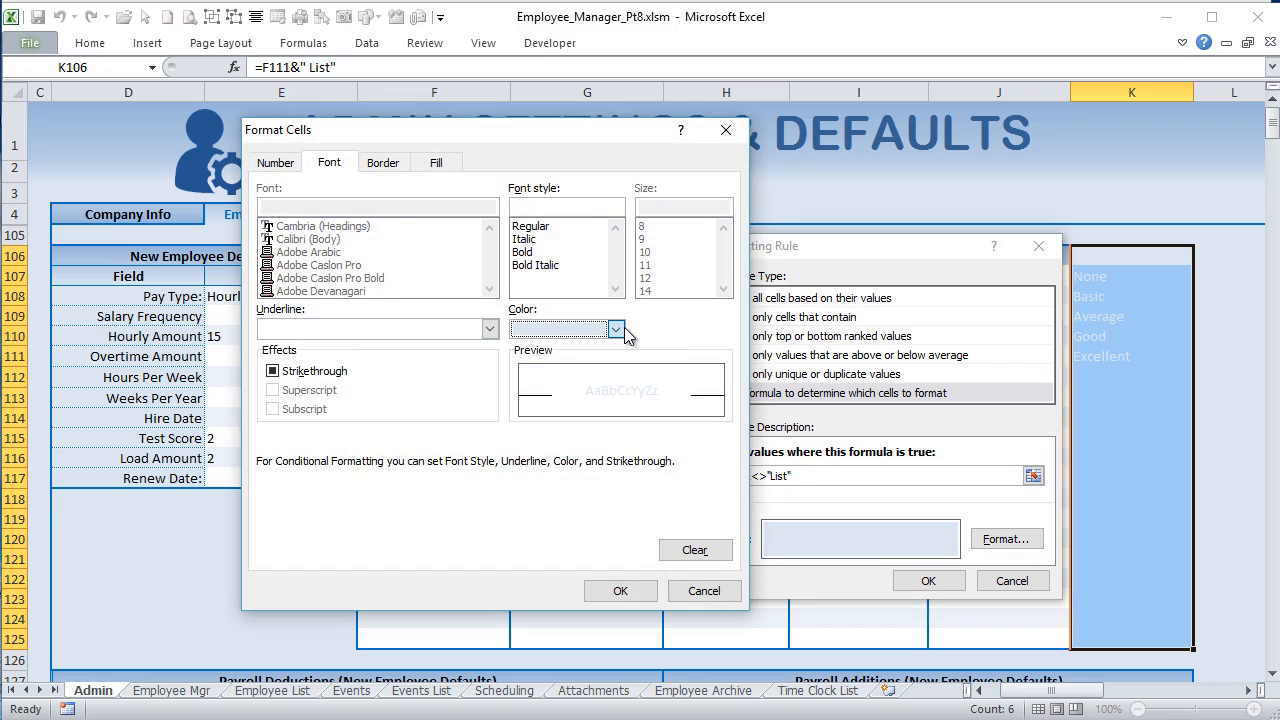
click(617, 329)
click(621, 329)
click(394, 162)
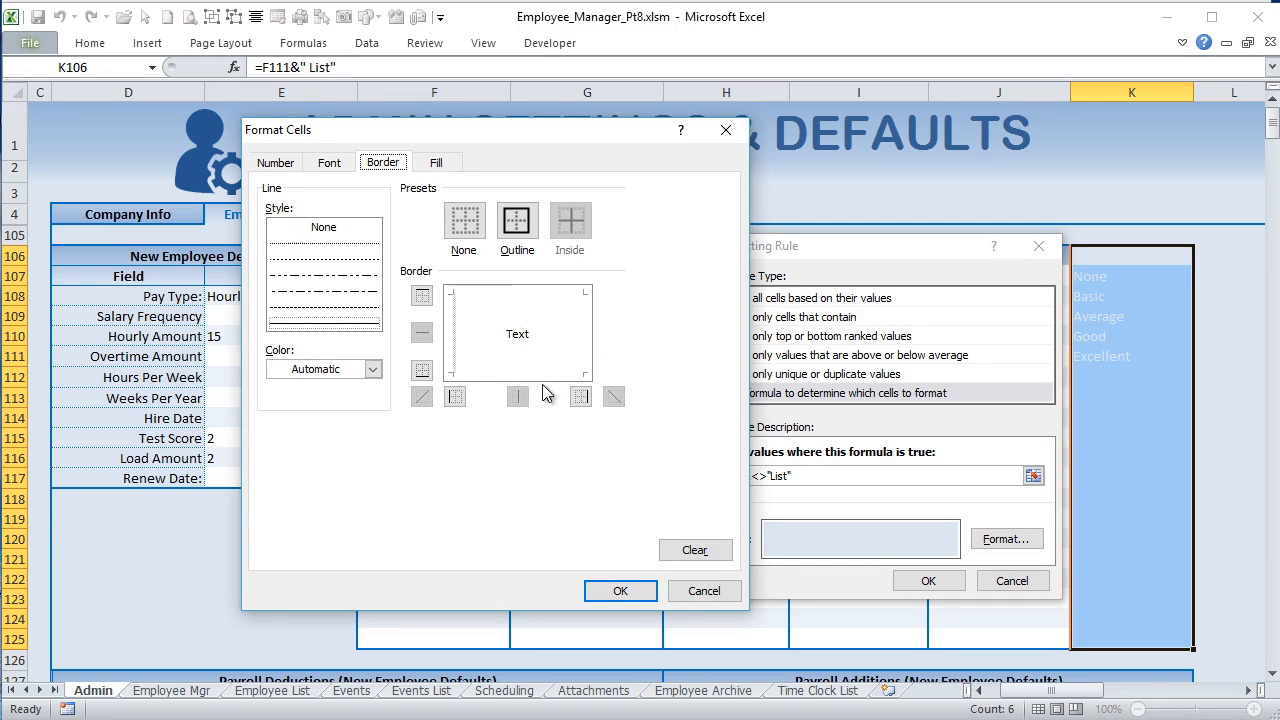
click(437, 163)
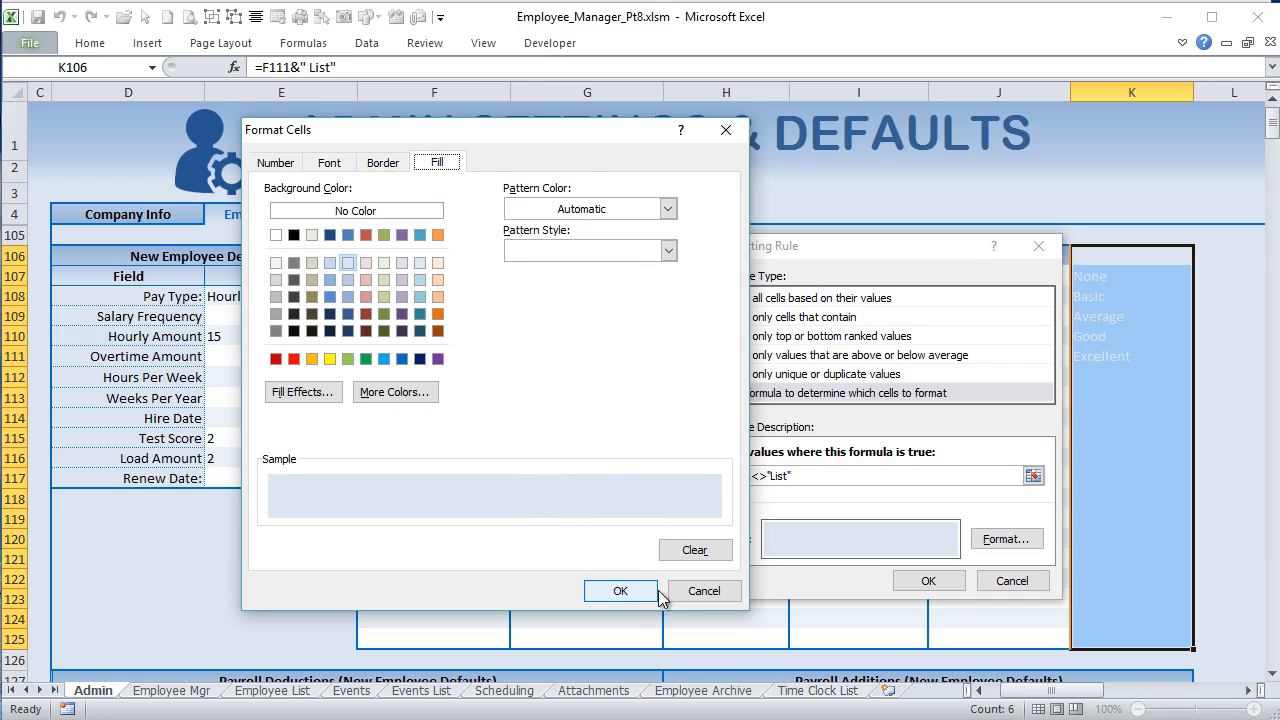
click(700, 591)
drag(826, 250, 670, 190)
click(855, 521)
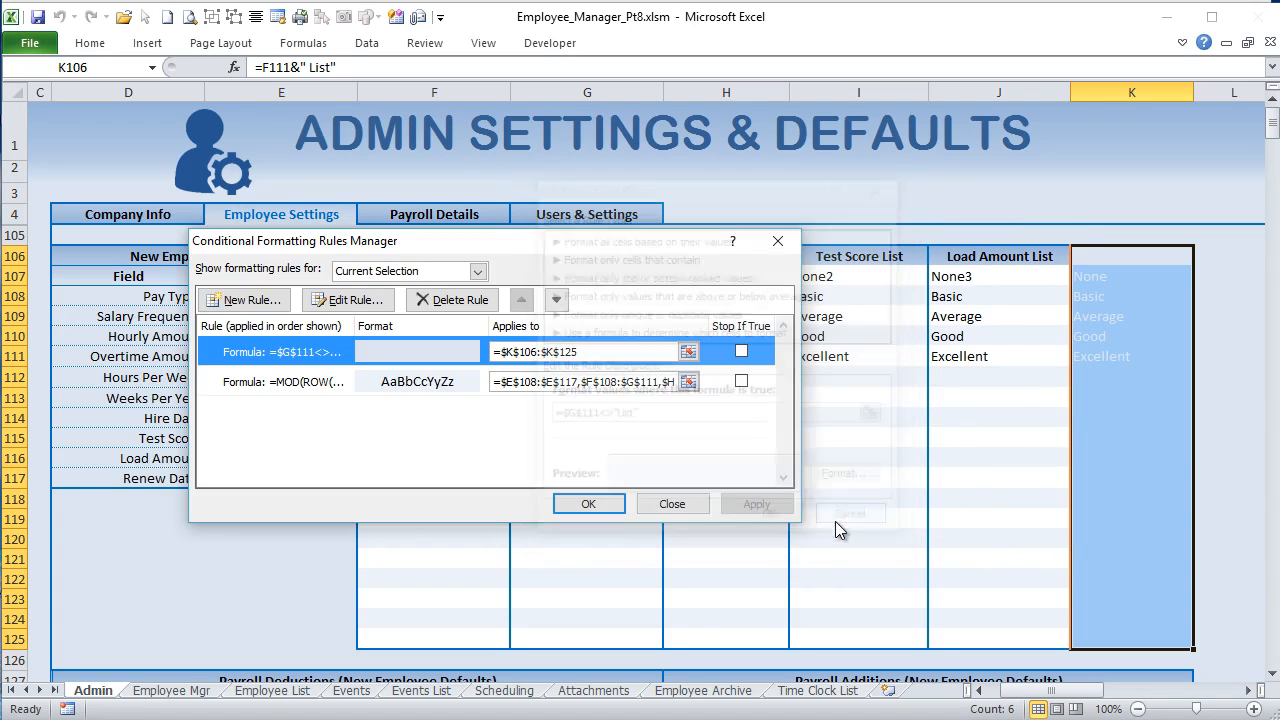
click(673, 503)
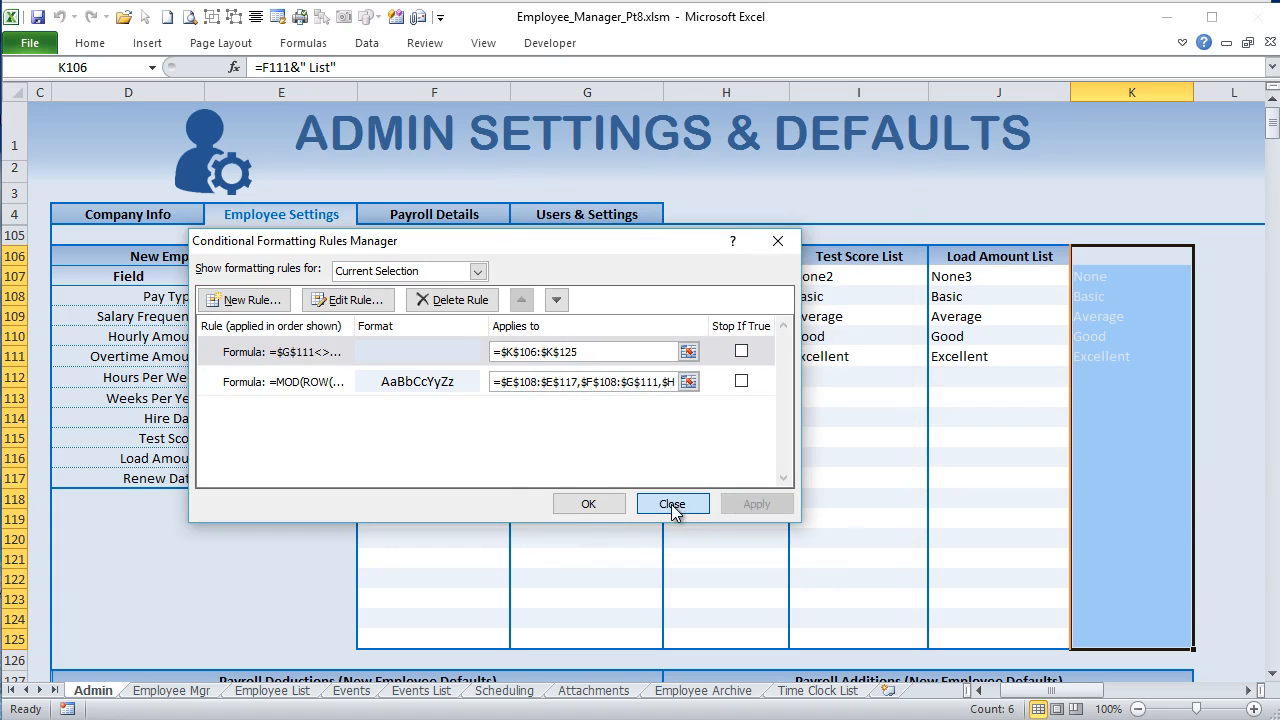
Step: Set the Load Amount field type in G110 to Date and the Test Score type in G109 to Amount
click(616, 318)
click(617, 334)
click(673, 337)
click(616, 392)
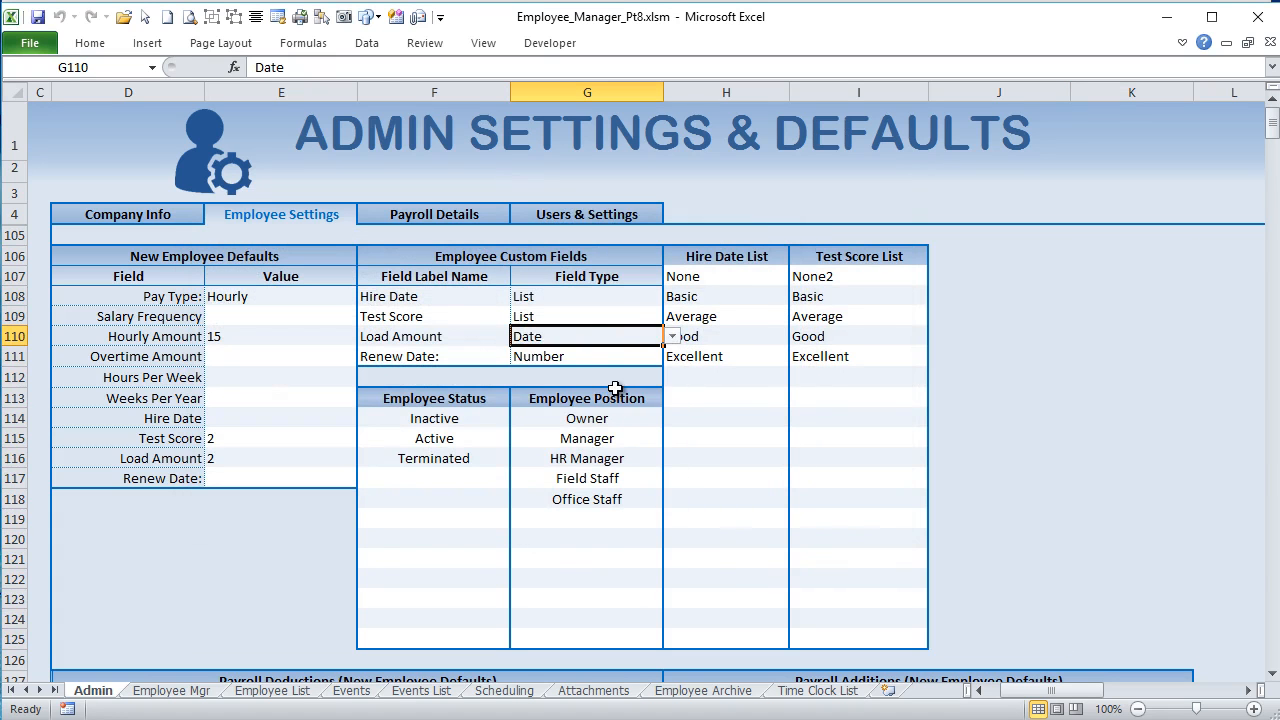
click(643, 316)
click(673, 316)
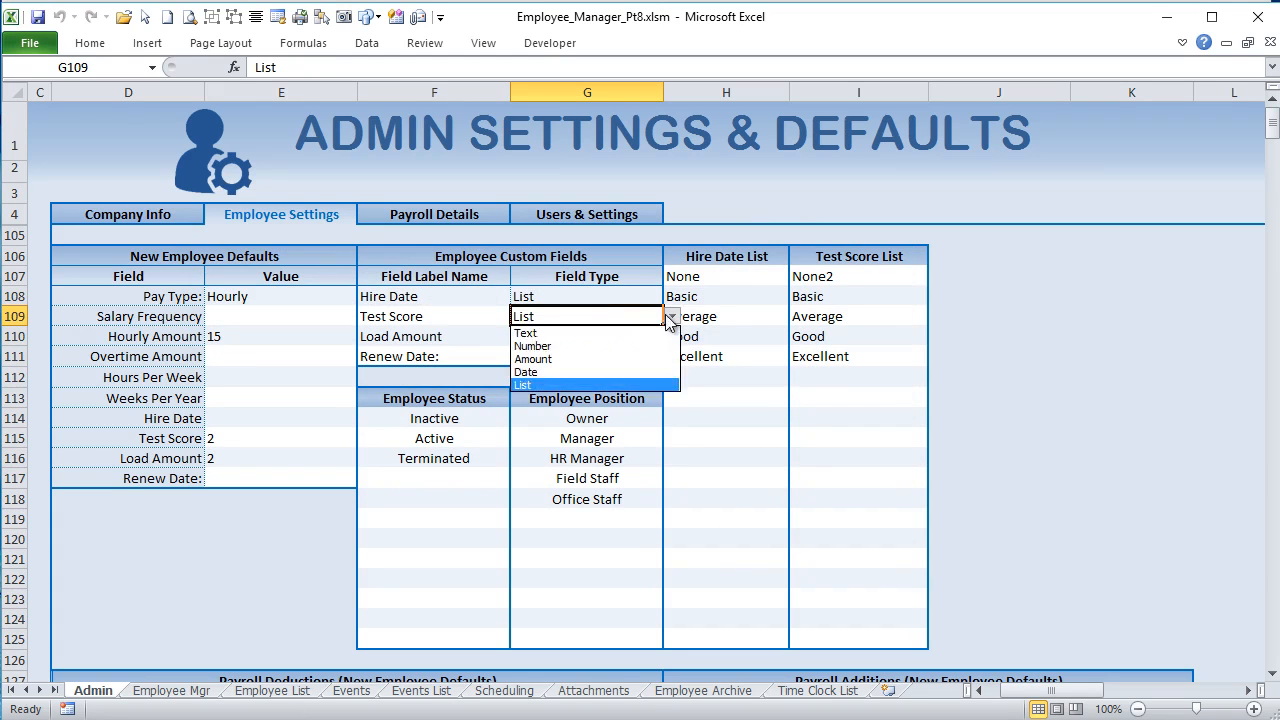
click(616, 355)
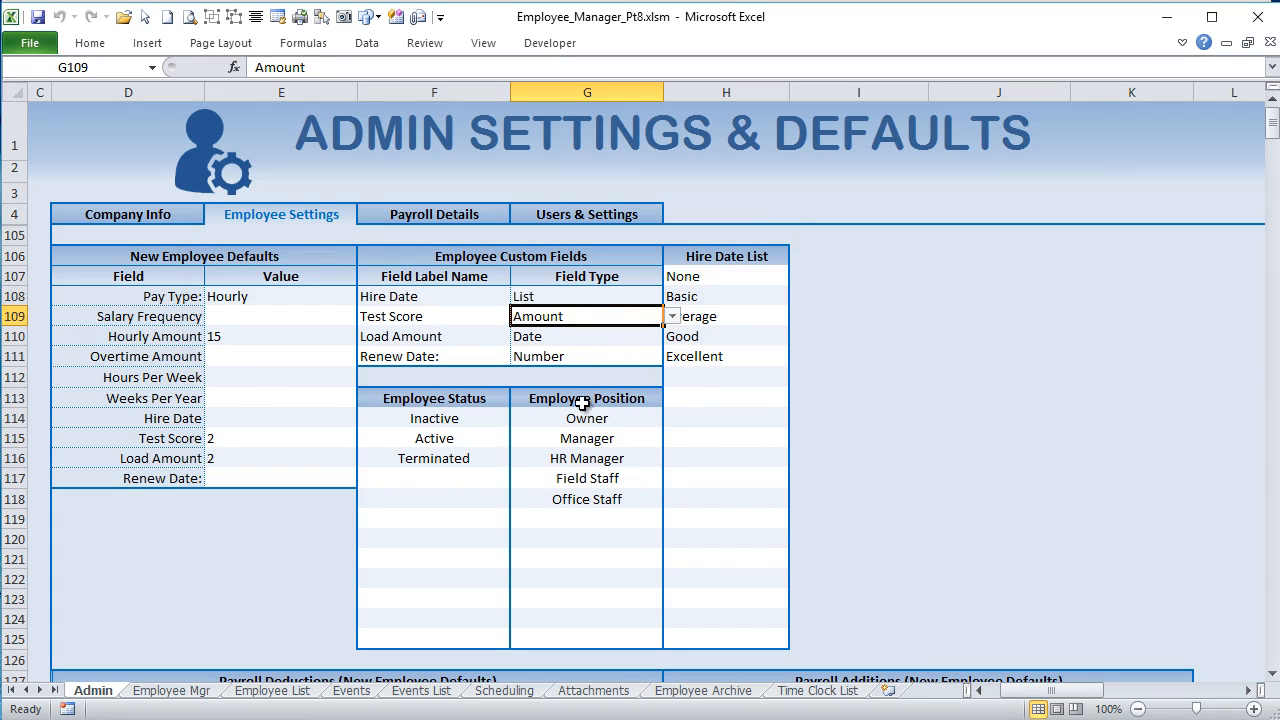
Step: Highlight the Hire Date List range H107:H124 and view the field type mapping and formats in columns A and B
drag(683, 277, 720, 620)
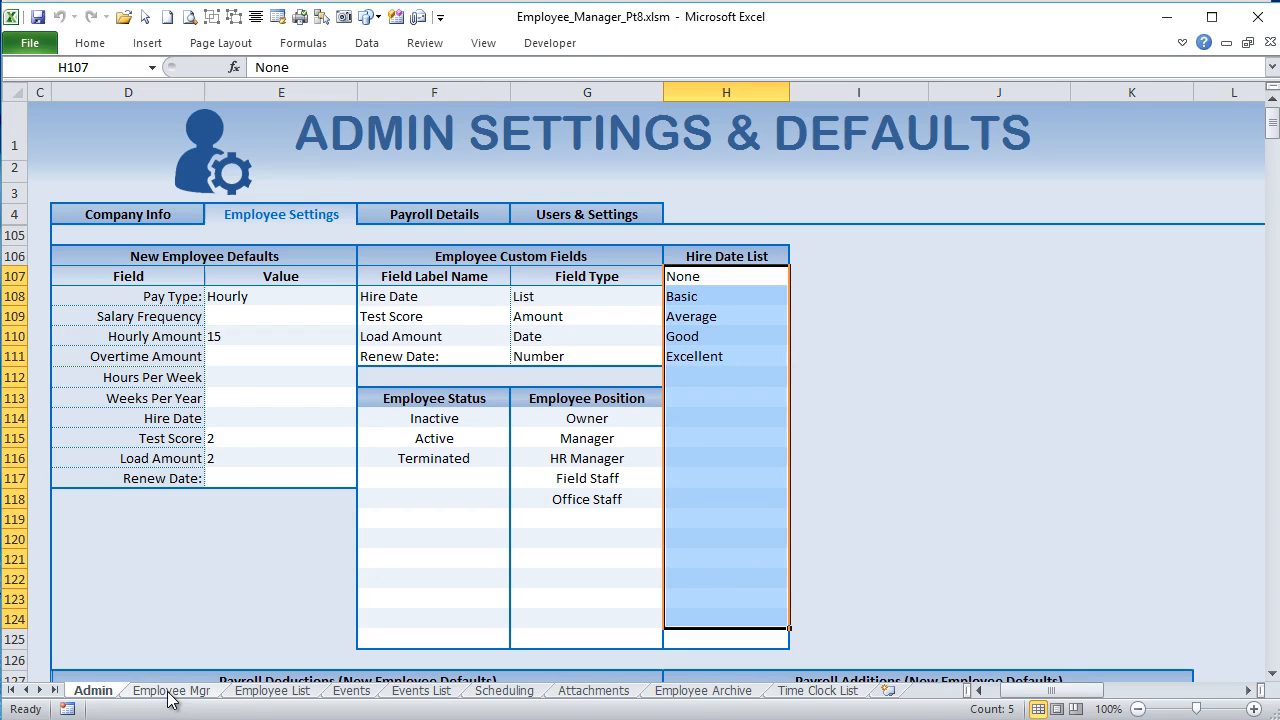
drag(1045, 690, 1008, 697)
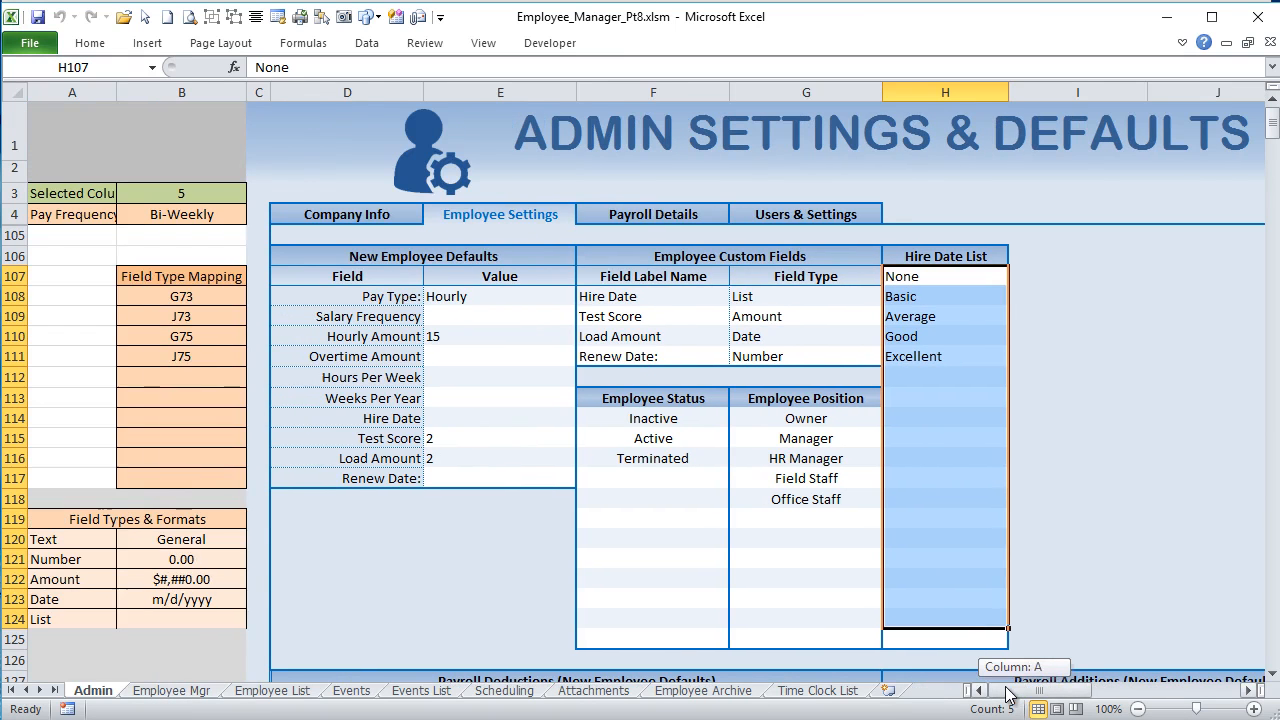
drag(1010, 697, 1040, 700)
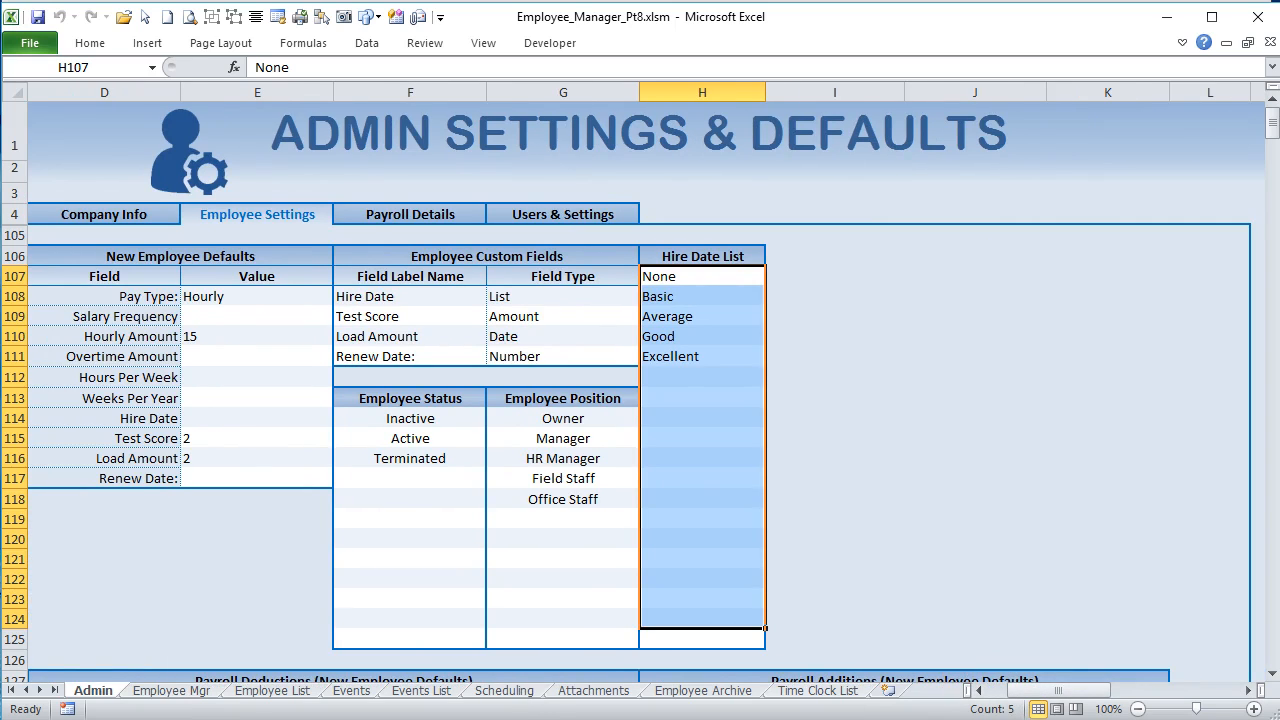
Step: In the Employee Mgr sheet's Time Clock History, pick 10/1/2018 as the From date and 10/8/2018 as the To date
click(173, 691)
click(264, 693)
click(200, 693)
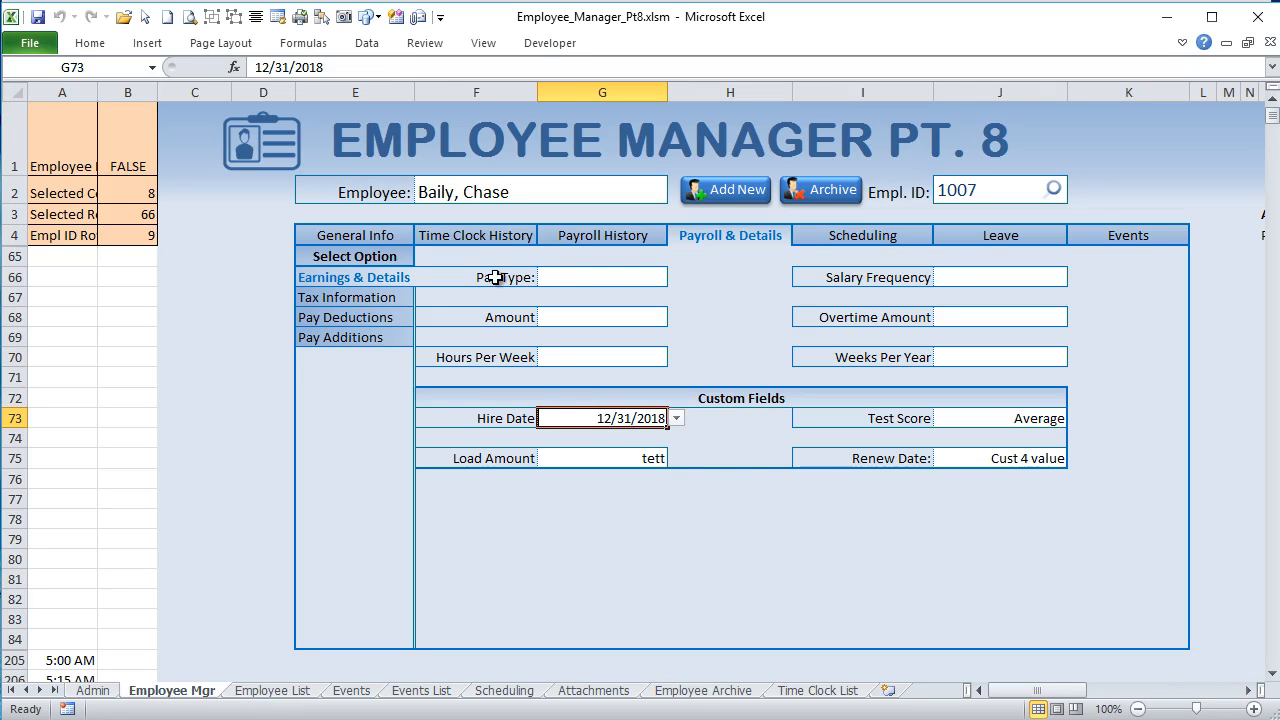
click(472, 236)
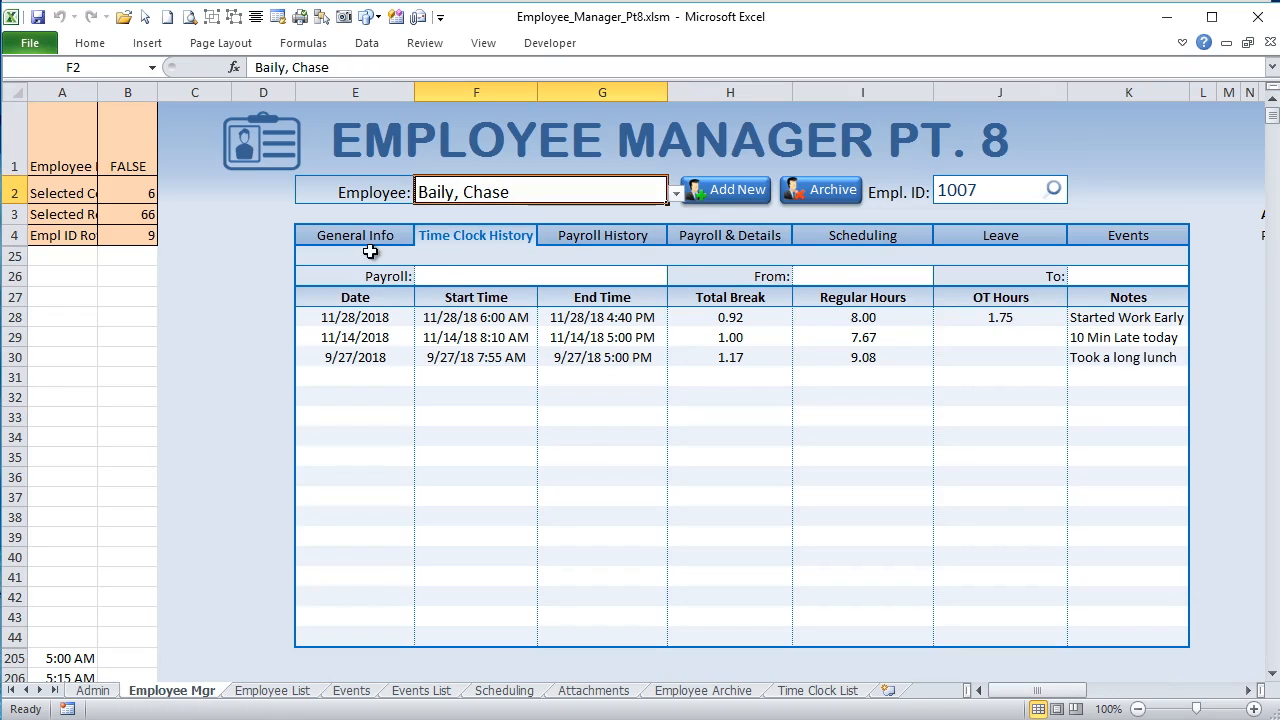
click(822, 285)
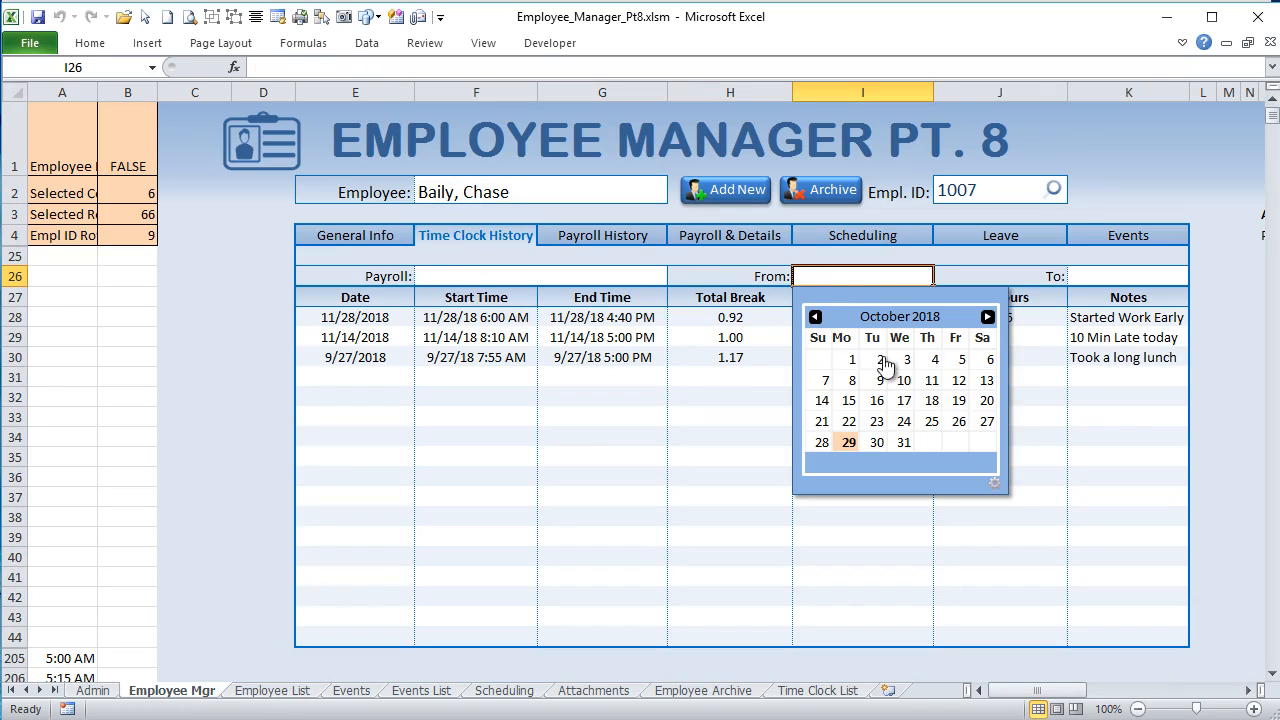
click(853, 360)
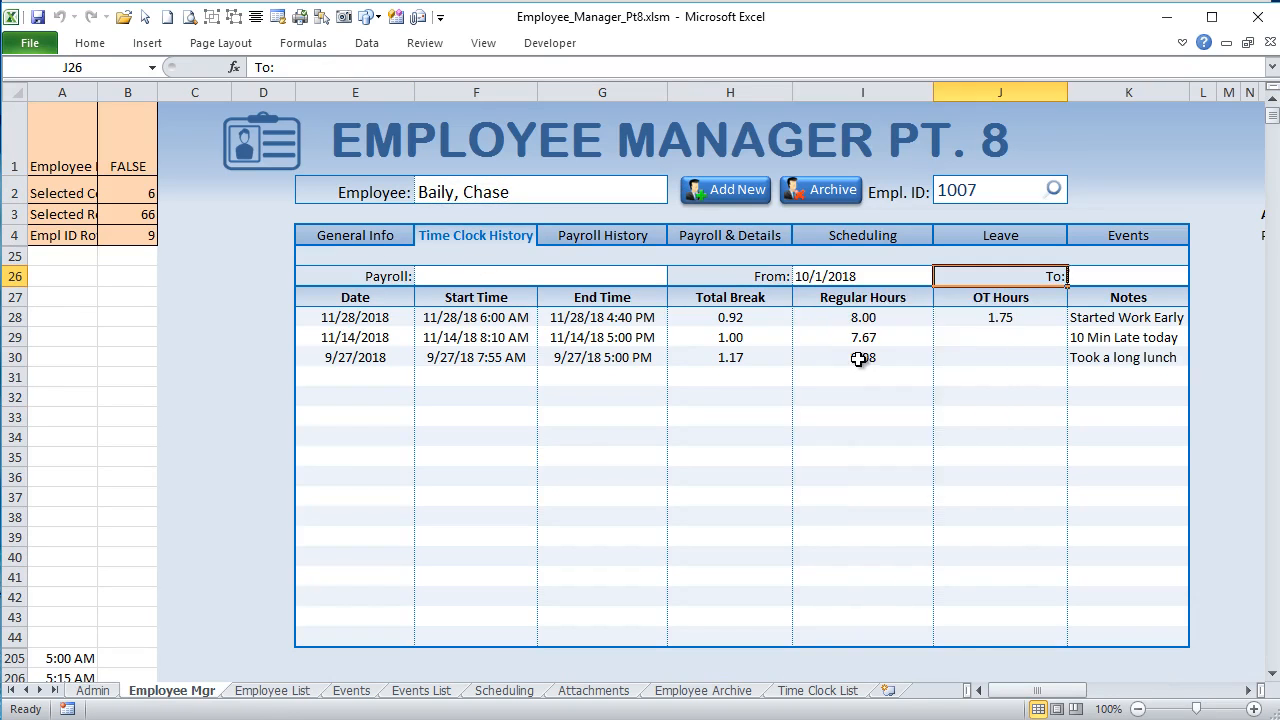
click(1119, 270)
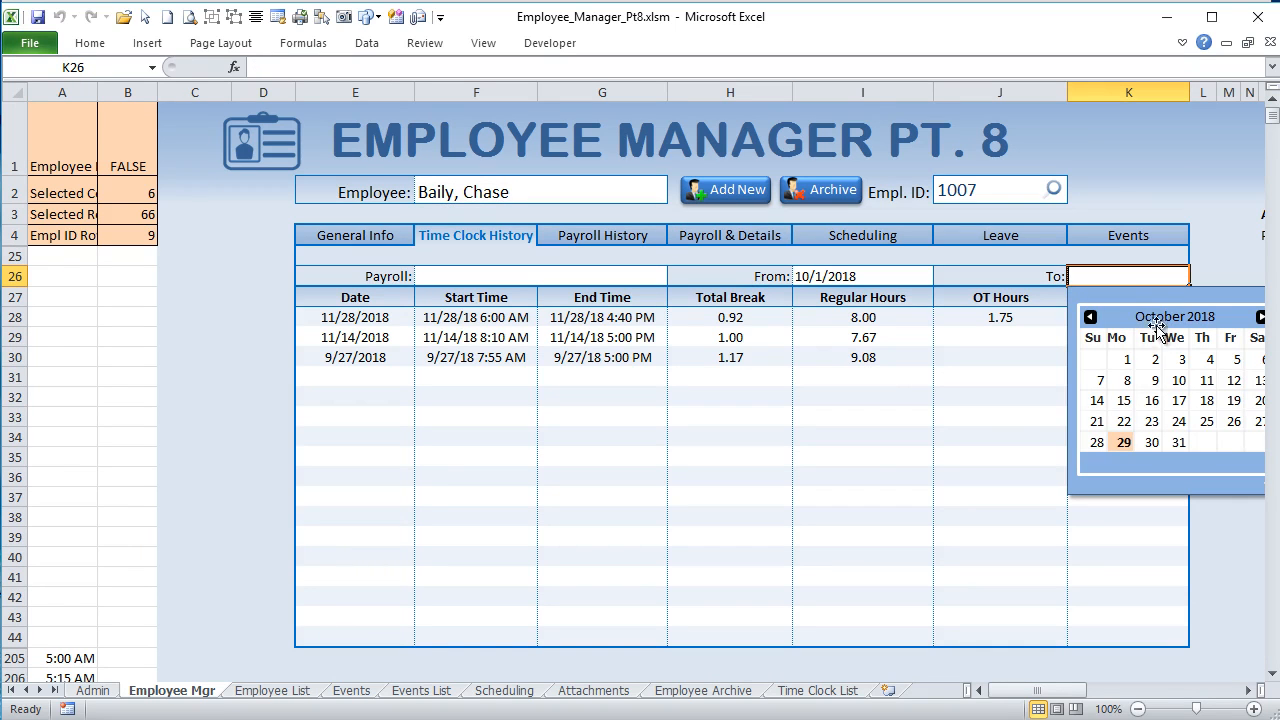
click(1131, 386)
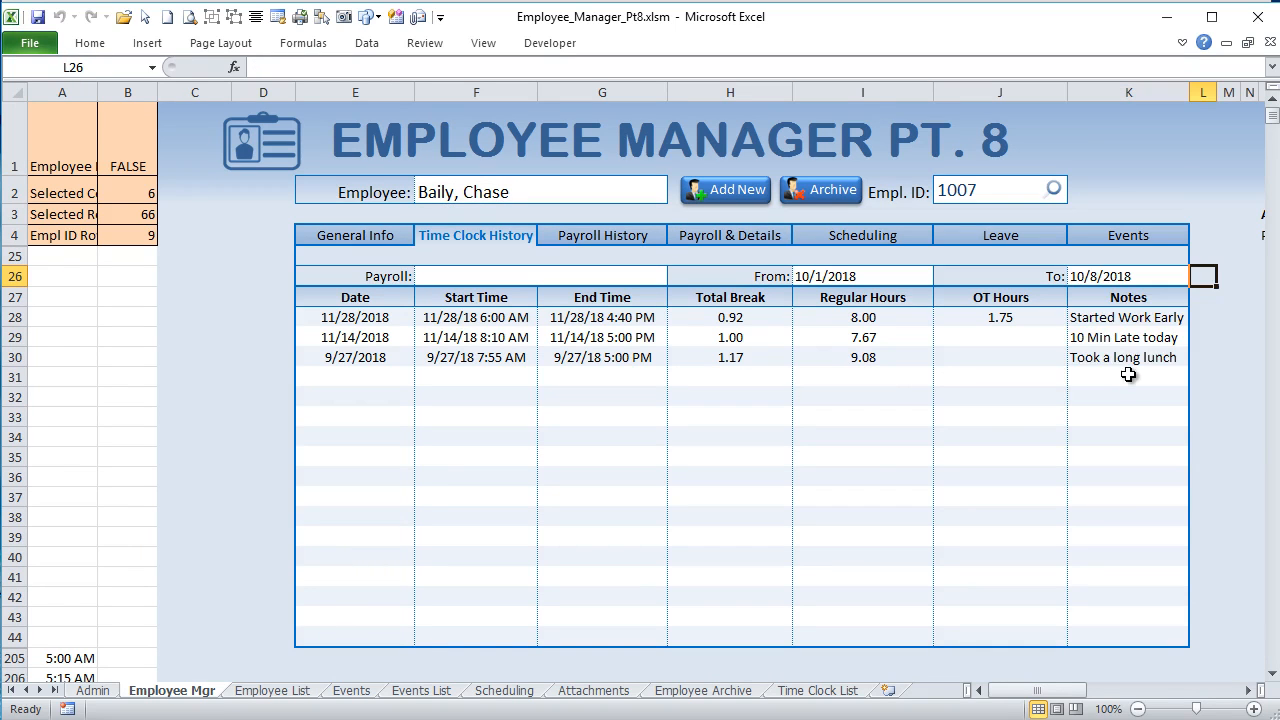
Step: Open the From date's pop-up calendar, show its color settings and try several themes, ending with purple
click(1248, 690)
click(1248, 690)
click(712, 272)
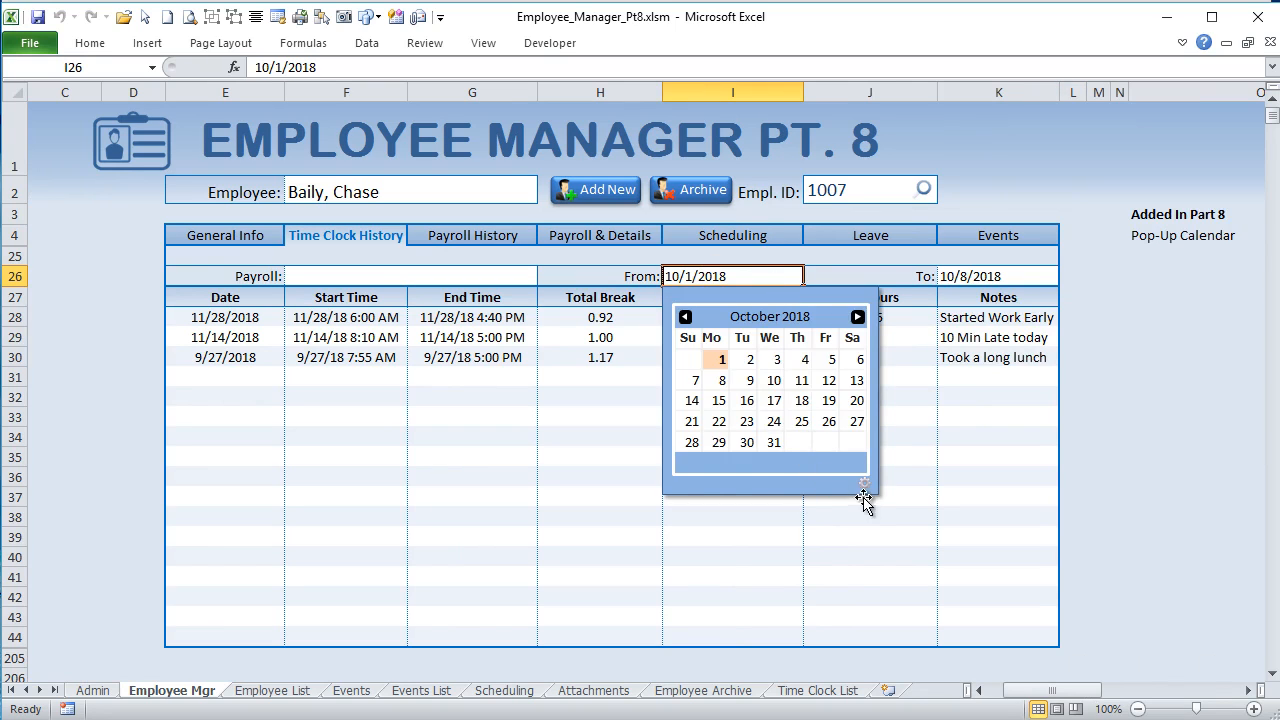
click(864, 484)
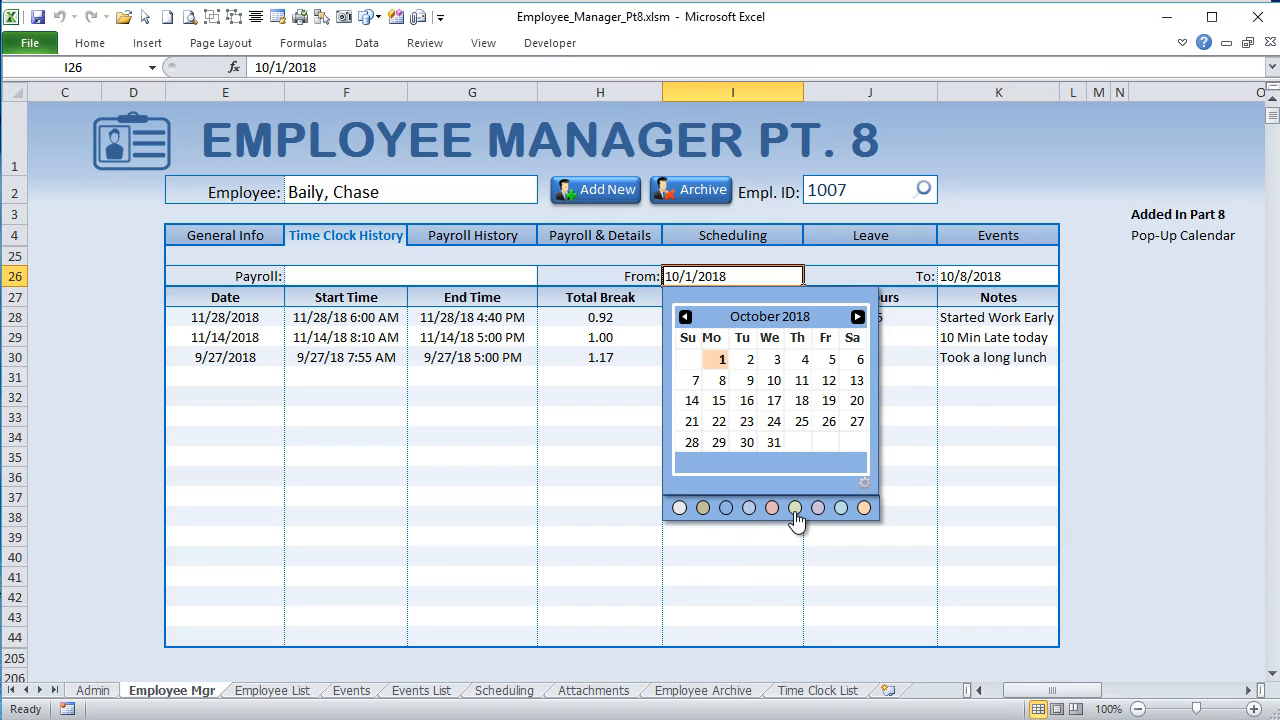
click(795, 508)
click(818, 508)
click(841, 508)
click(864, 509)
click(704, 509)
click(727, 510)
click(750, 509)
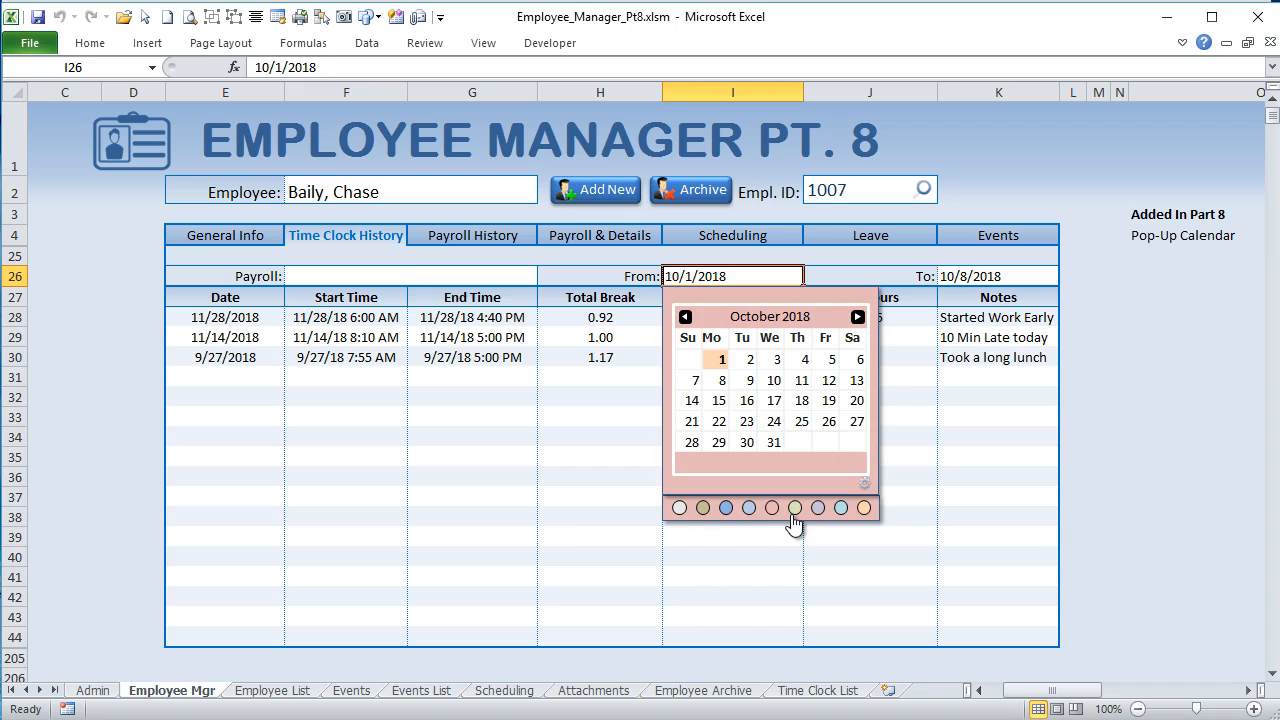
click(795, 510)
click(819, 510)
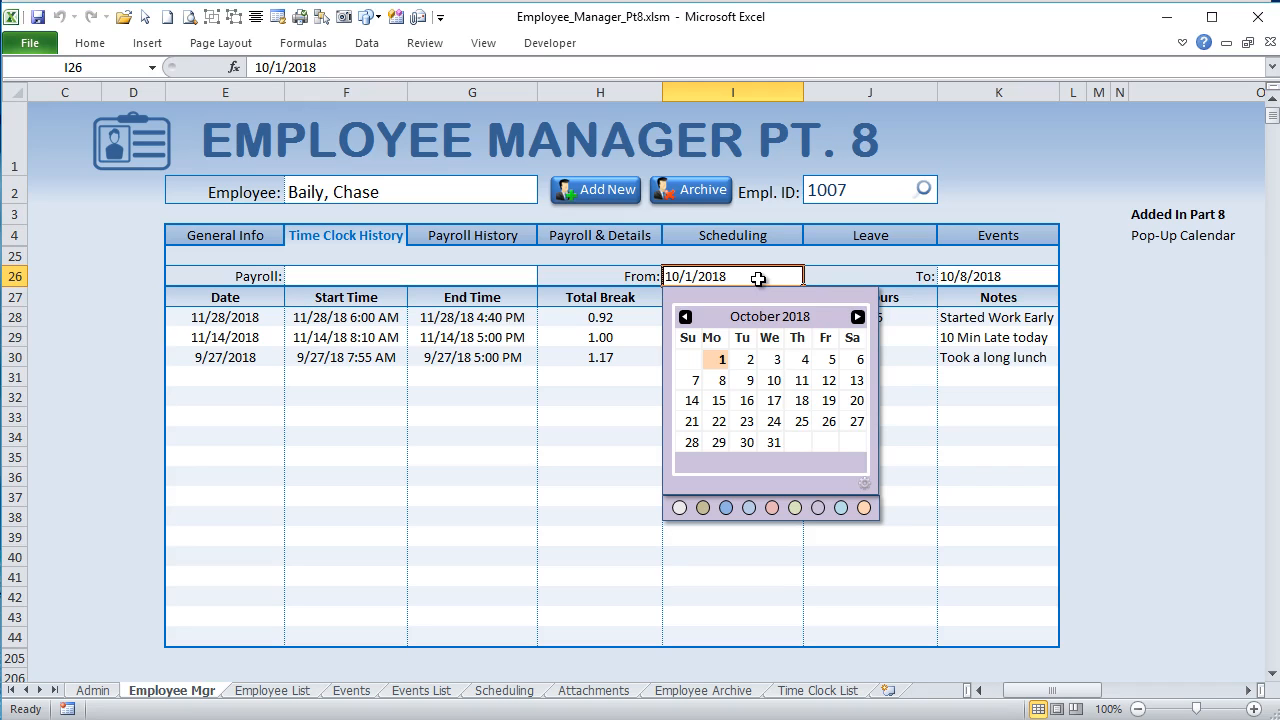
Step: Switch the From date calendar's theme to orange and then to light blue
click(864, 508)
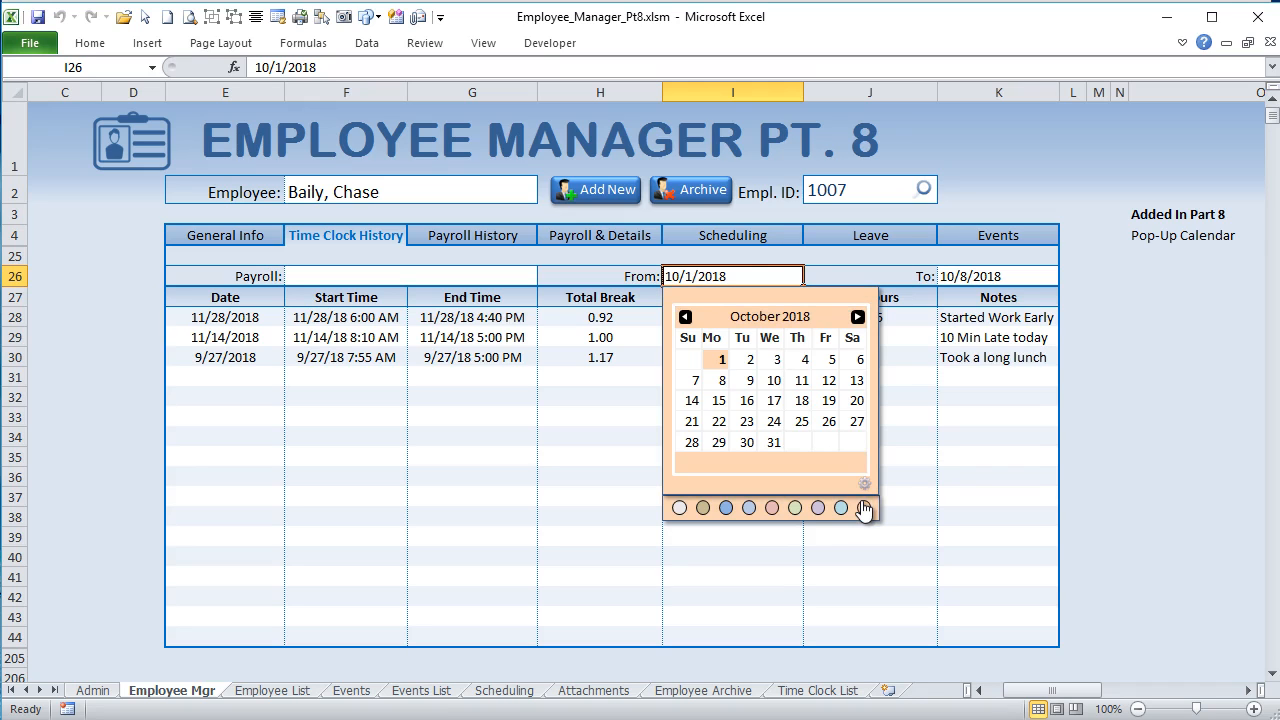
click(749, 508)
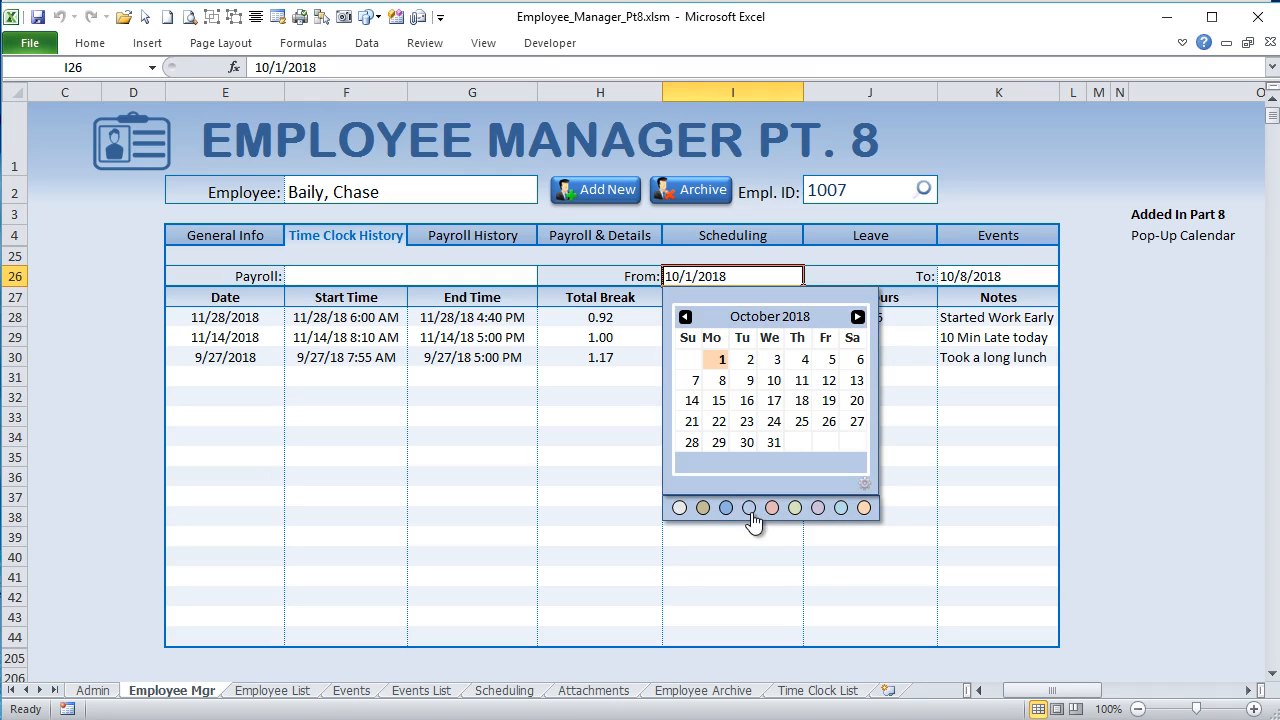
Step: Delete the pop-up calendar shape from the sheet and bring the calendar up again for the From date
click(829, 289)
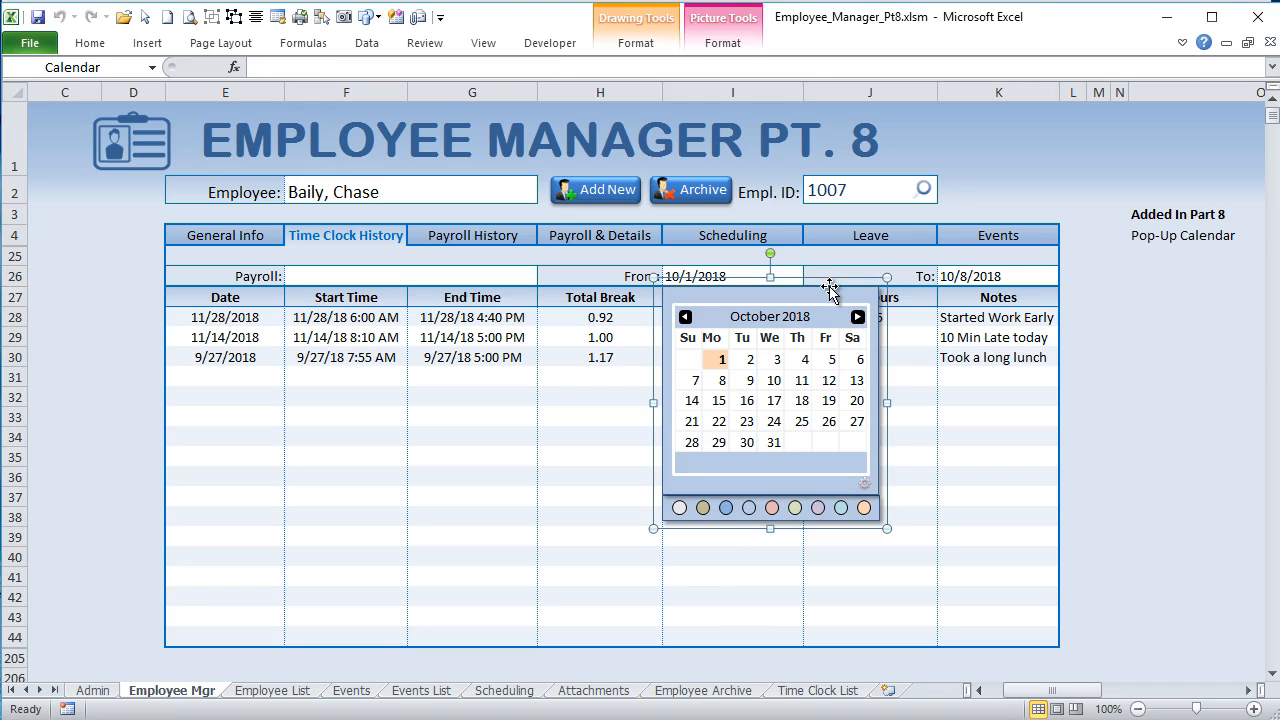
key(Delete)
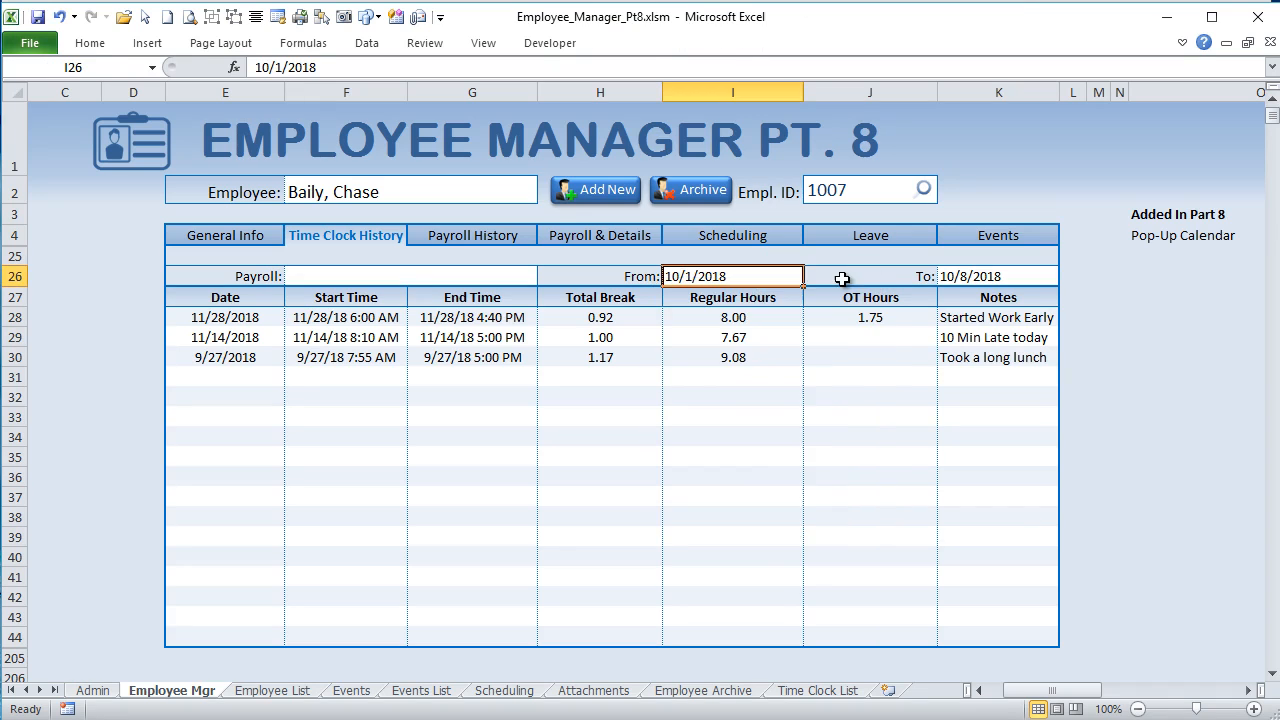
click(1081, 311)
click(793, 276)
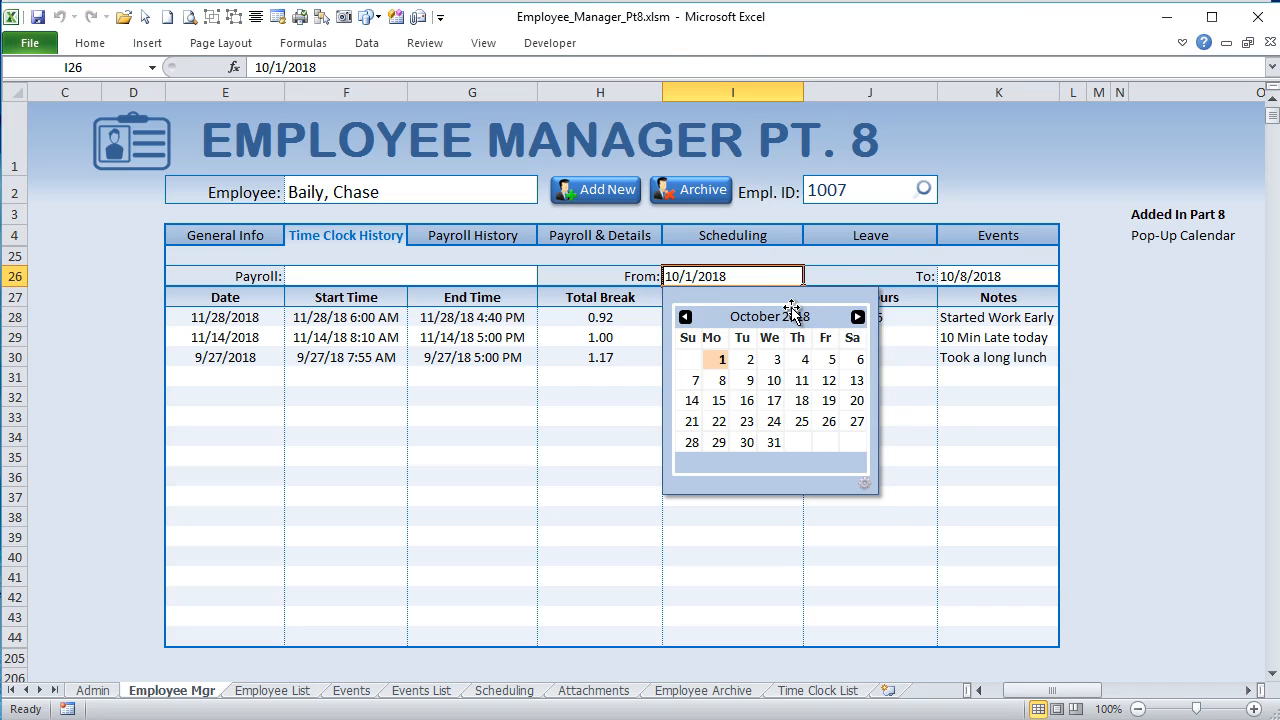
Step: Set the pop-up calendar's theme to medium blue and pick 10/11/2018 as the From date
click(864, 488)
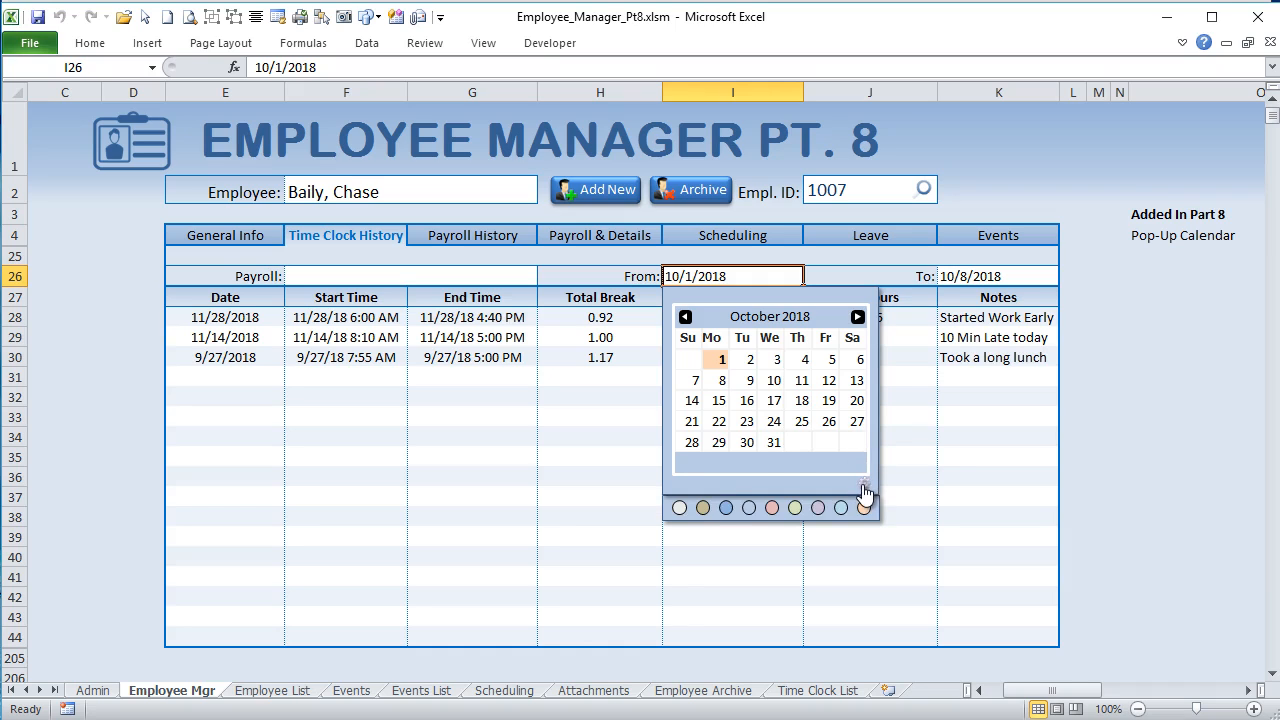
click(726, 508)
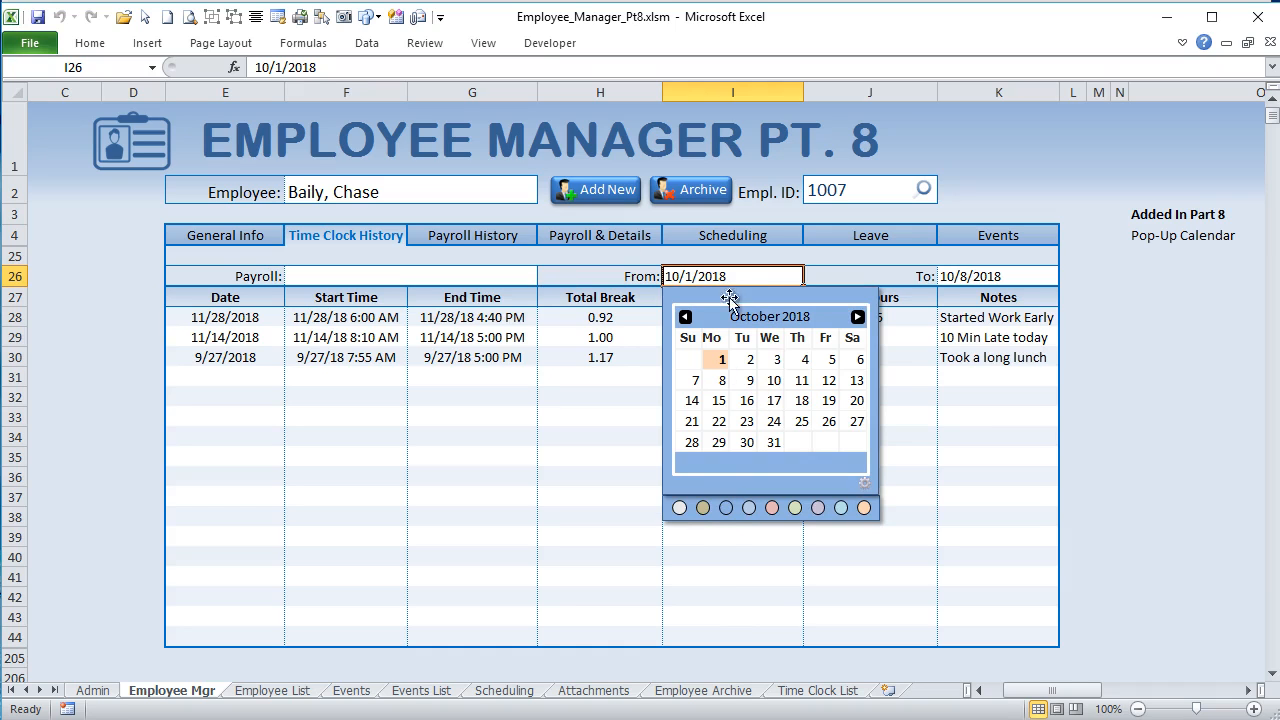
click(801, 381)
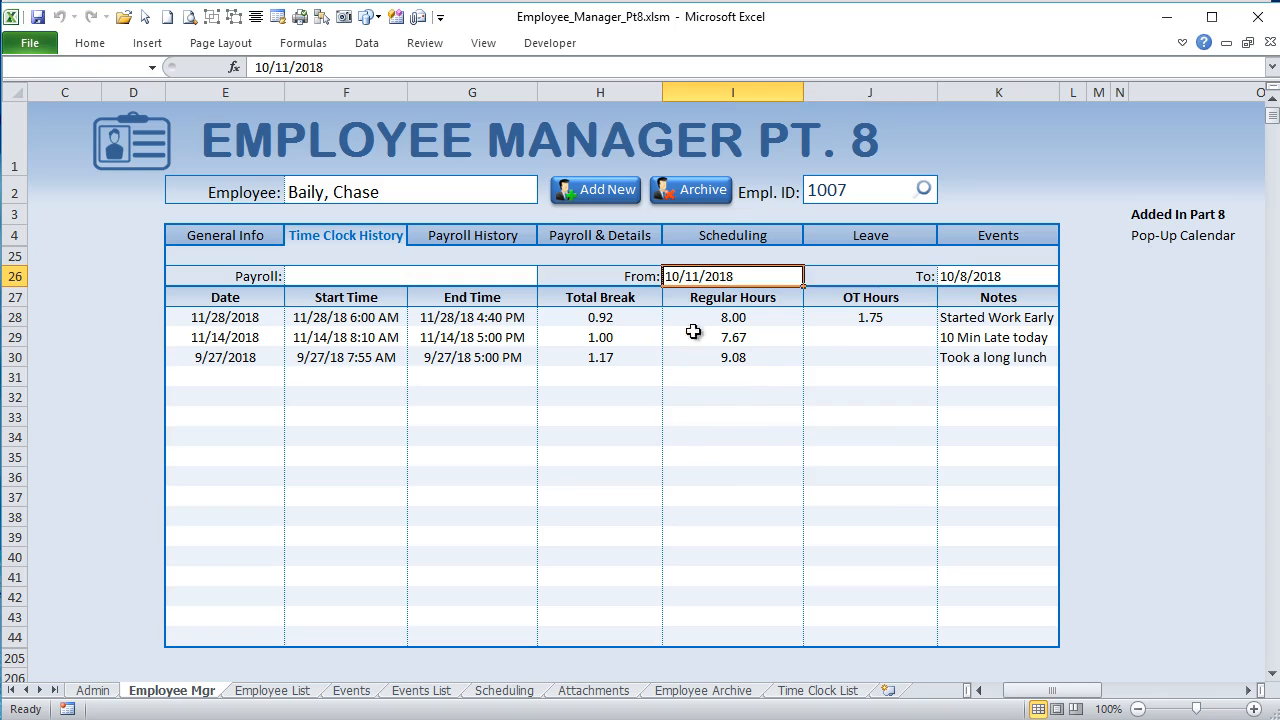
Step: Clear the From date in I26 and pick 10/10/2018 from its pop-up calendar
click(733, 277)
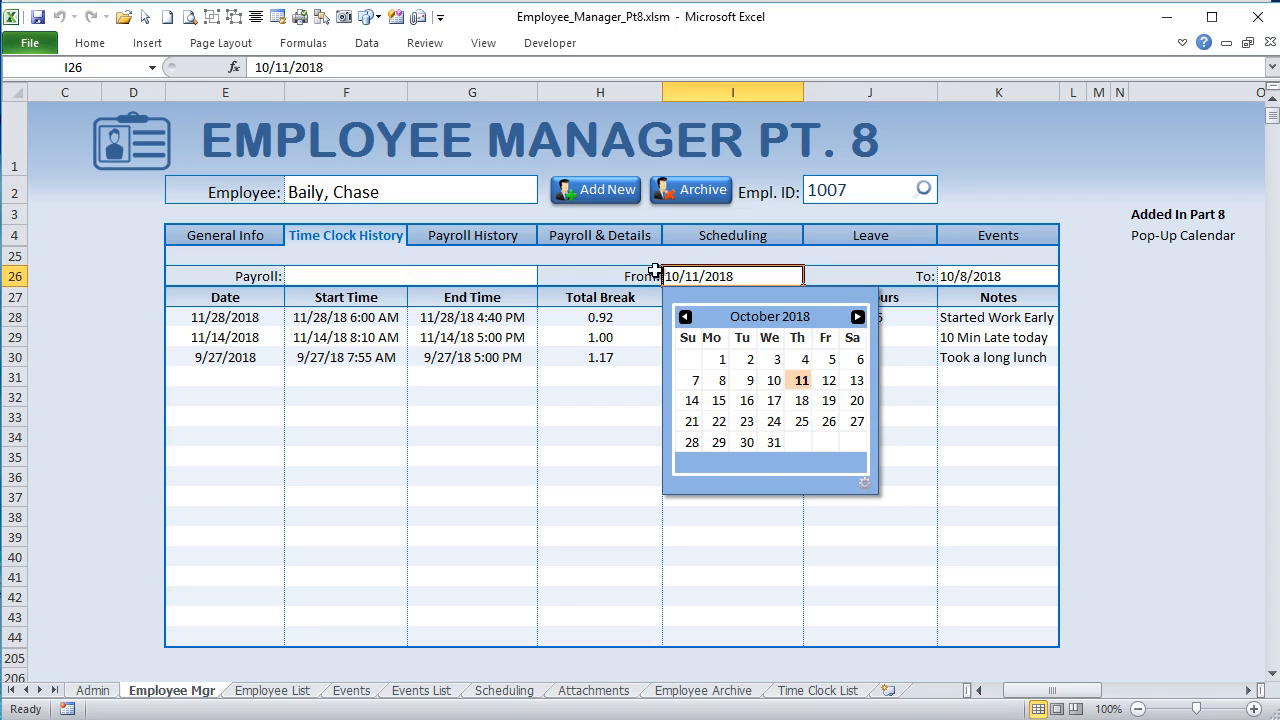
click(487, 270)
click(666, 277)
key(Delete)
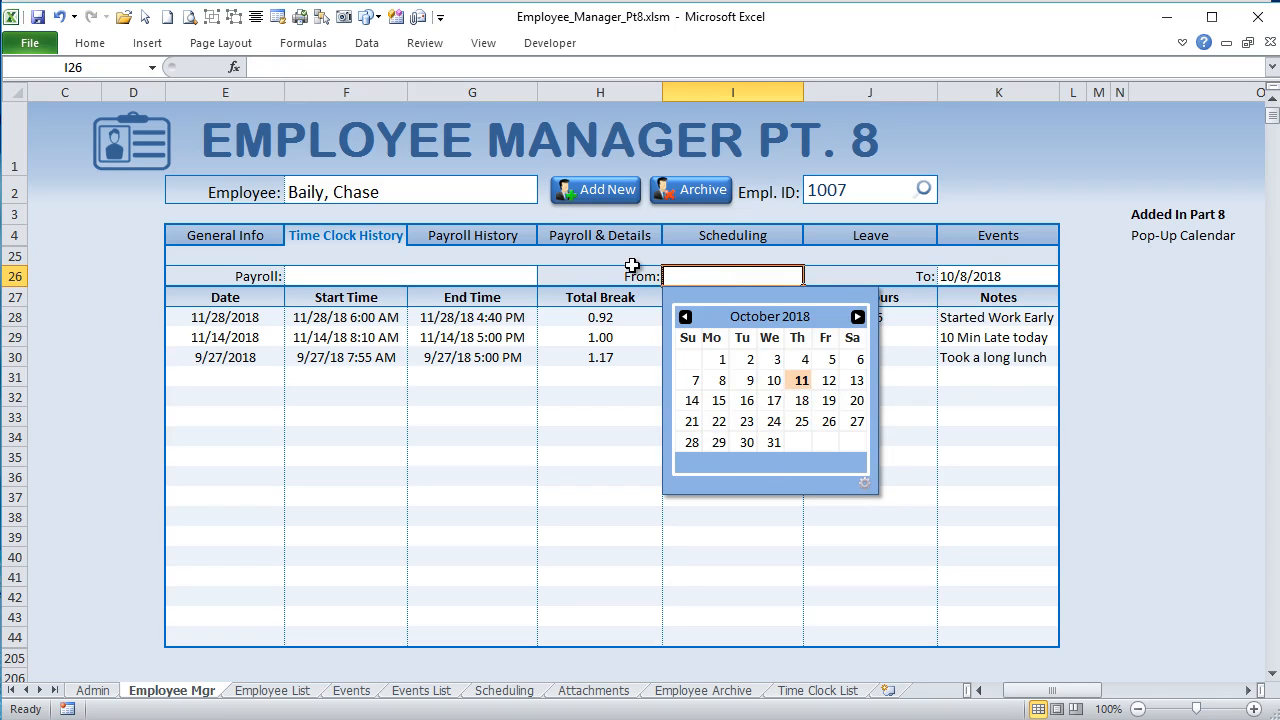
click(376, 259)
click(666, 280)
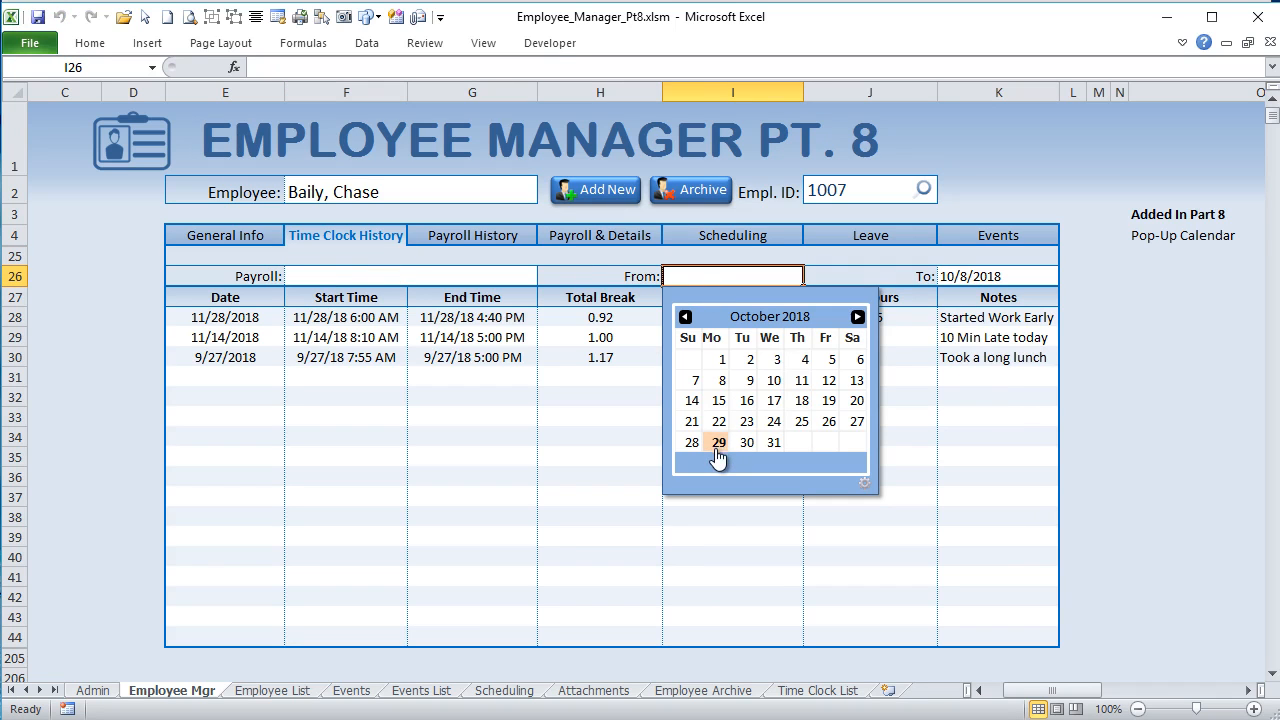
click(774, 381)
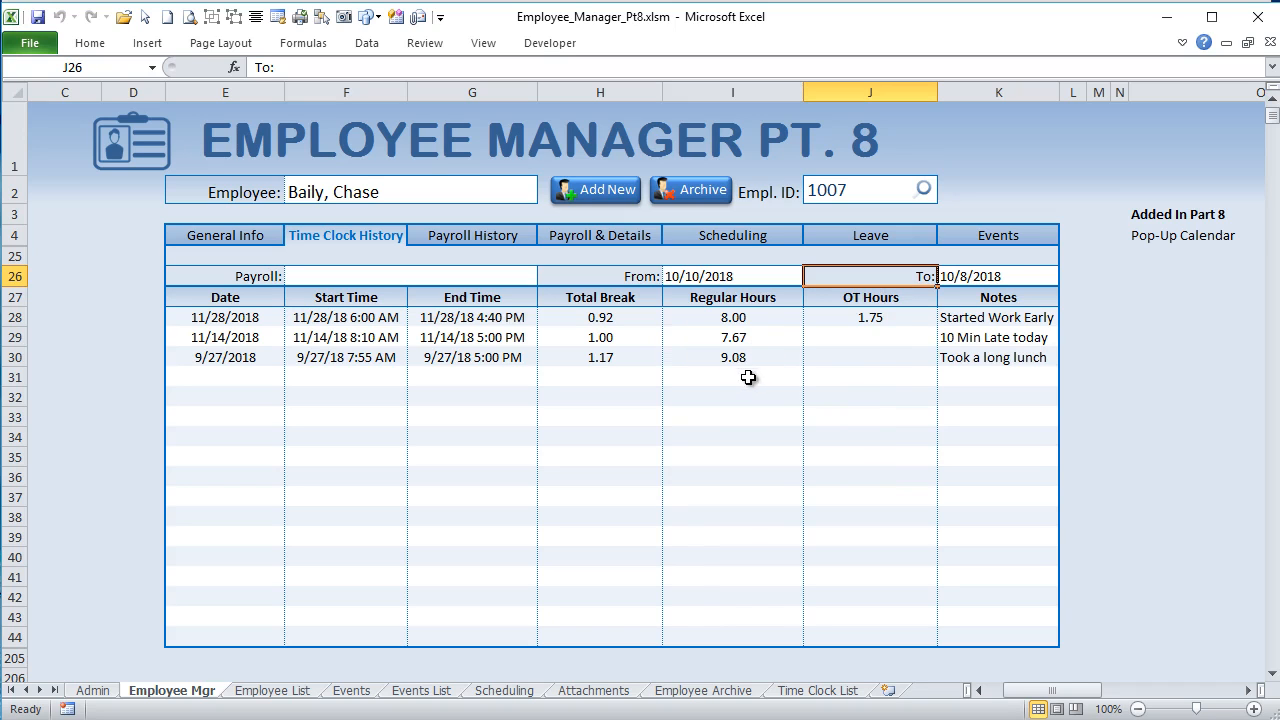
Step: Pick 10/1/2018 as the From date and show the pop-up calendar for the To date in K26
click(1015, 275)
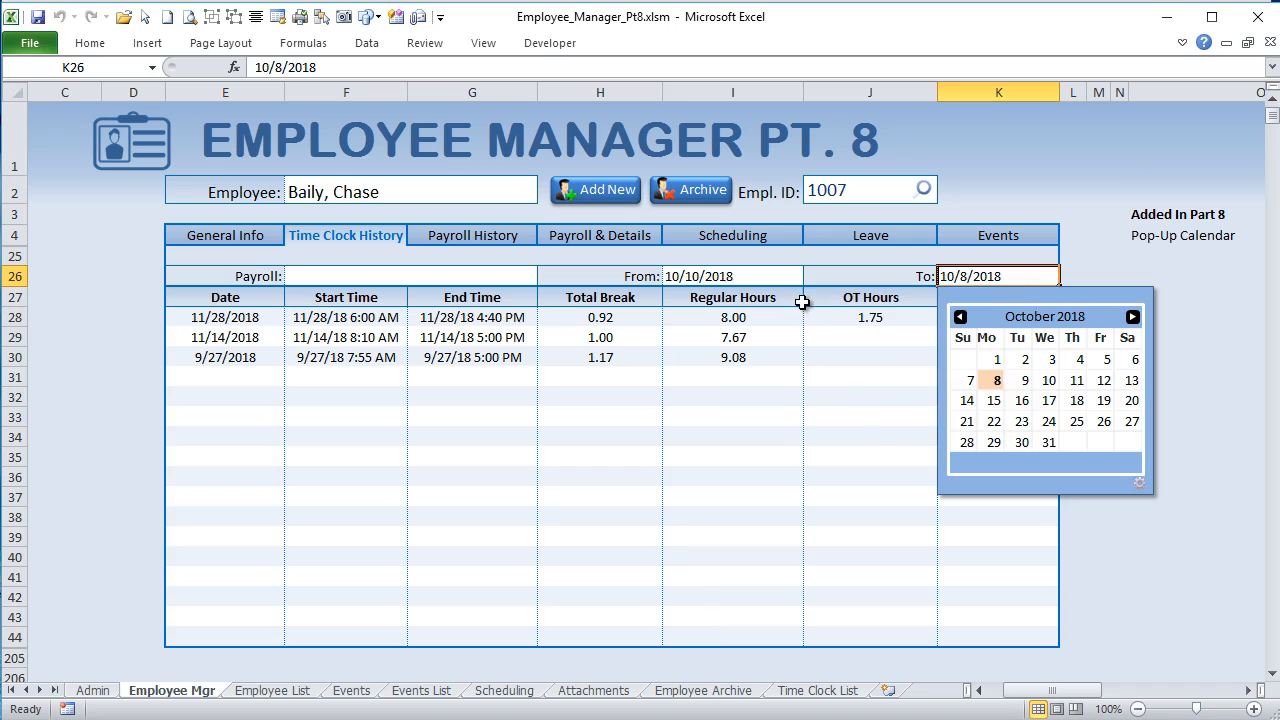
click(738, 280)
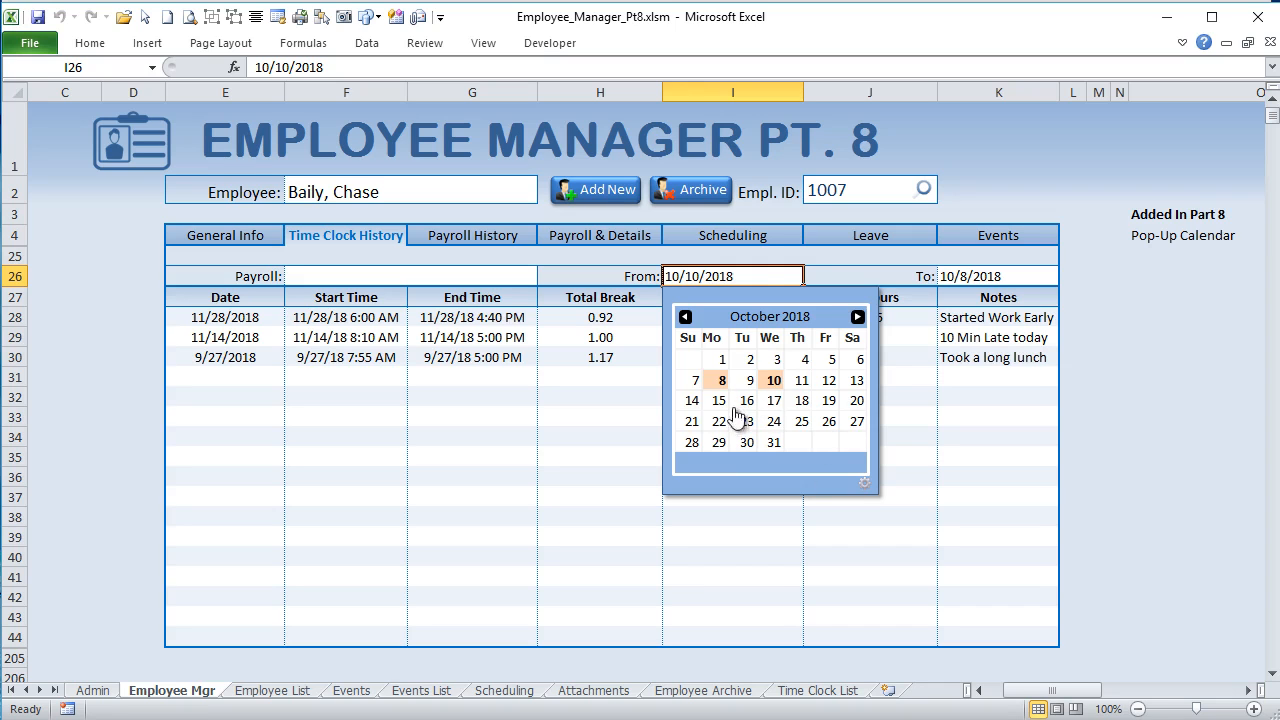
click(722, 359)
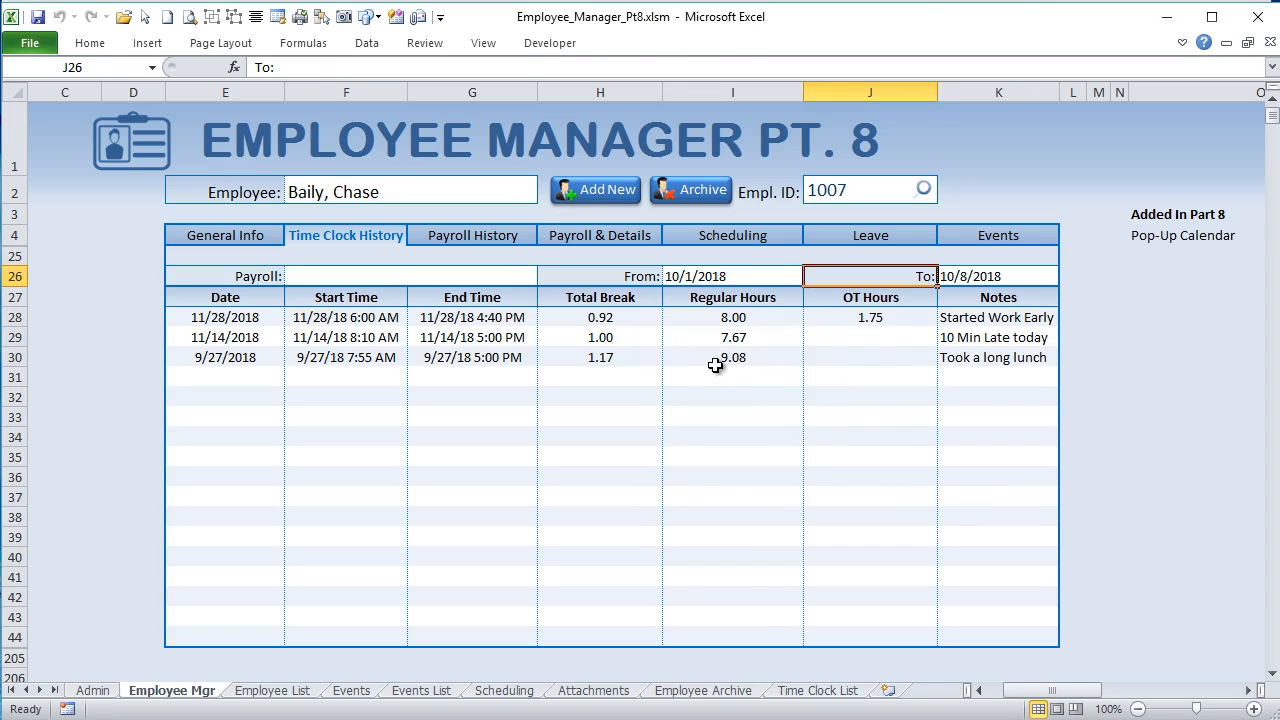
click(988, 277)
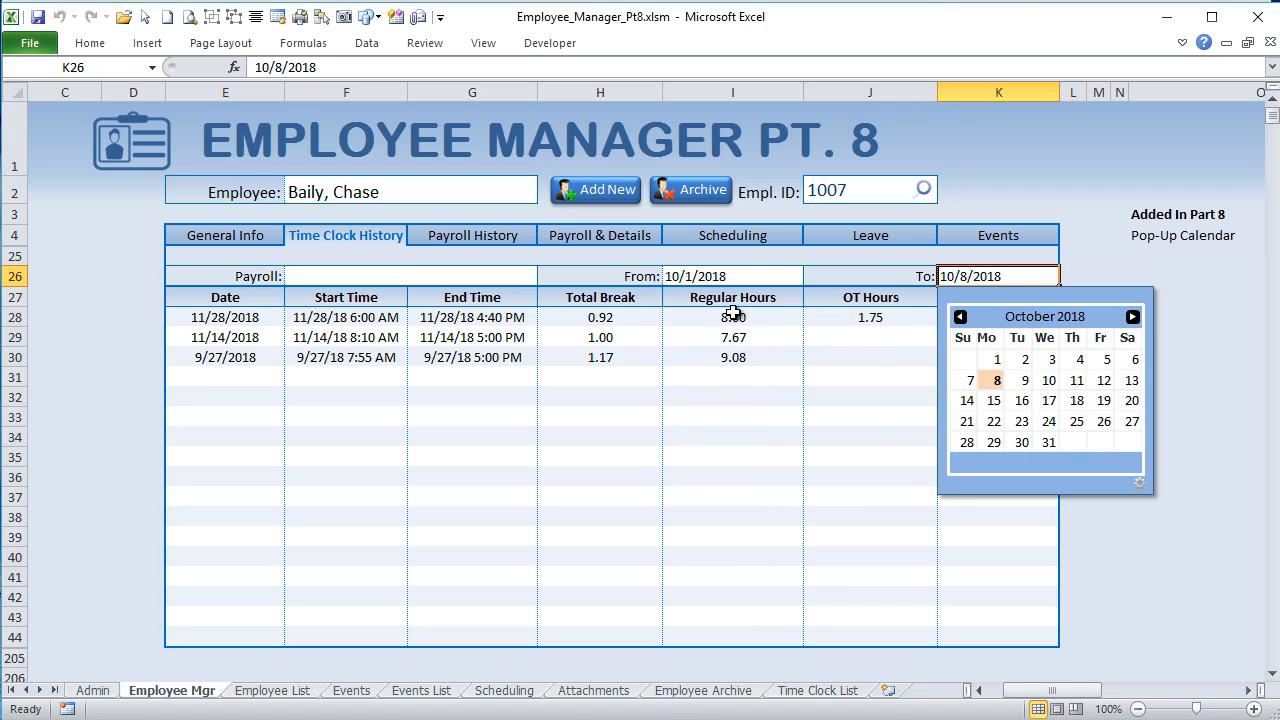
Step: Unhide the CalPopUp sheet and select the calendar picture on it
right_click(852, 697)
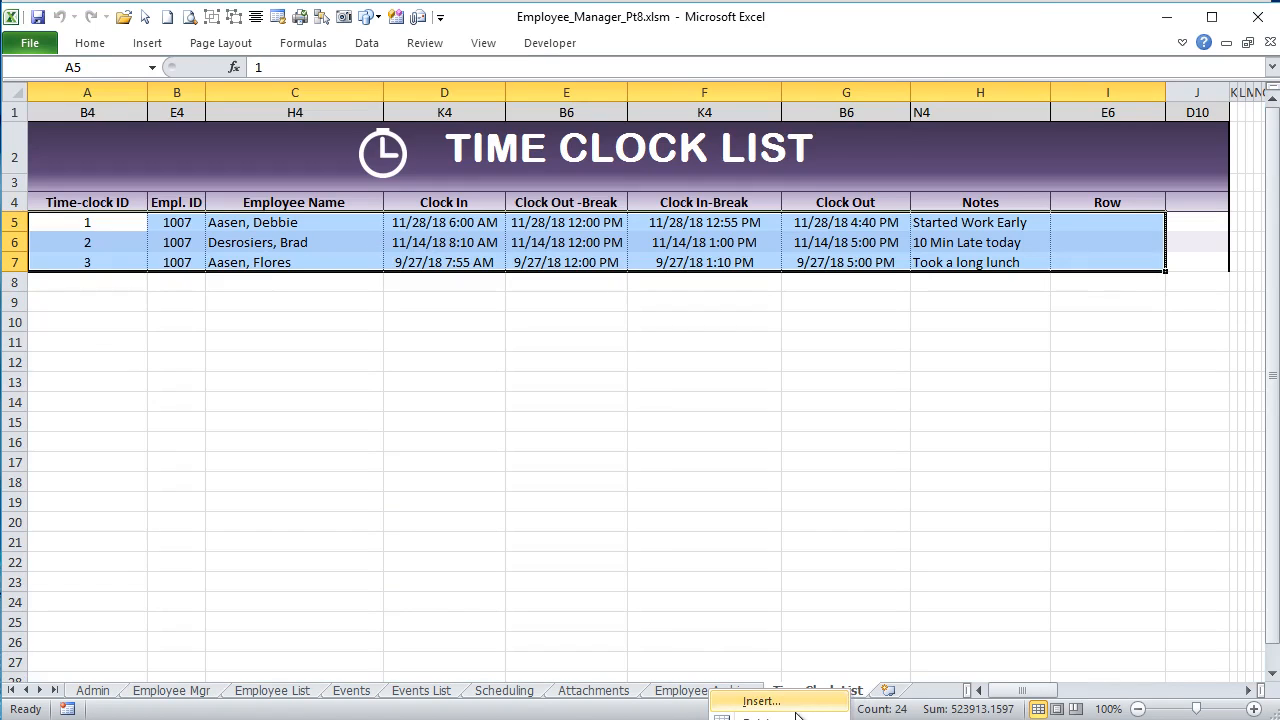
click(765, 718)
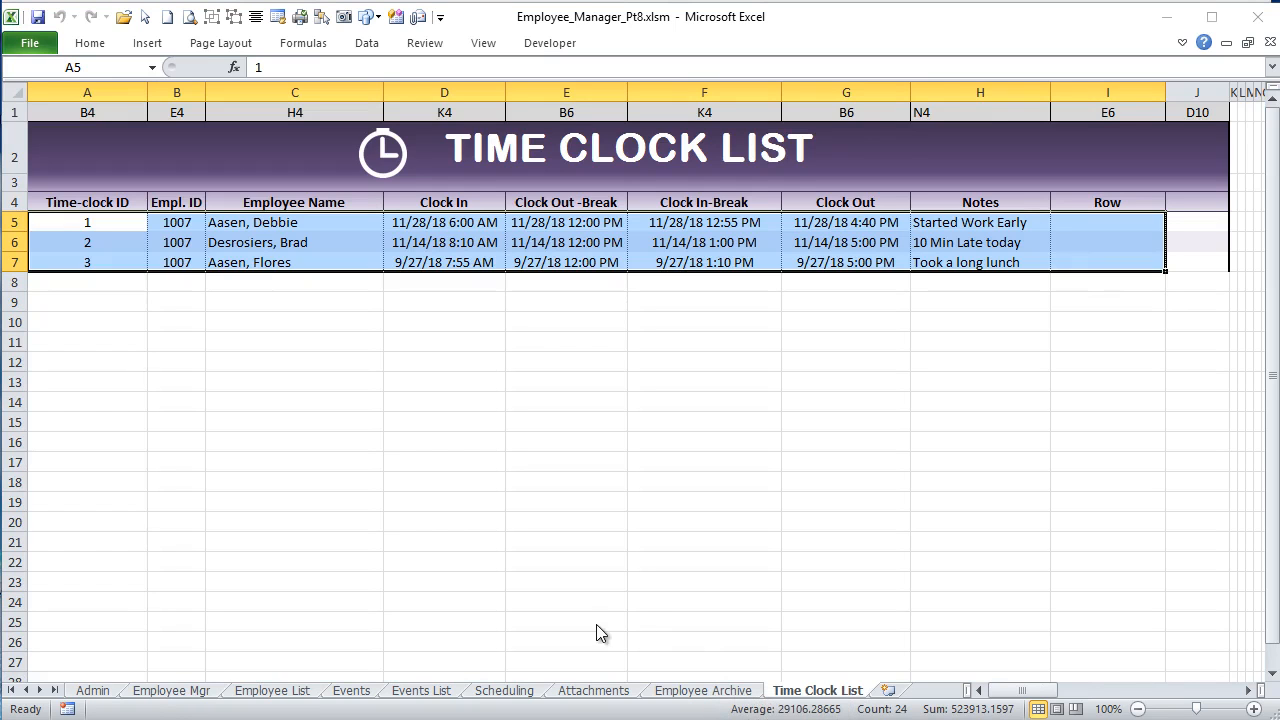
key(Return)
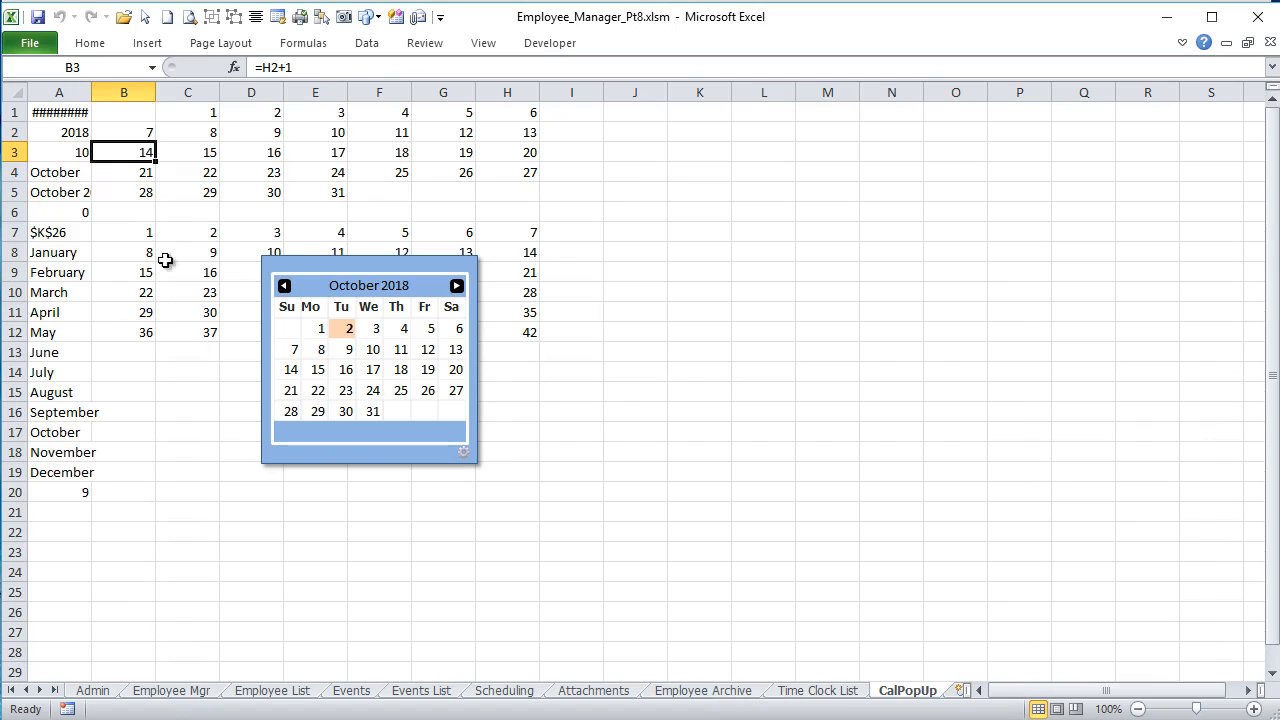
click(305, 255)
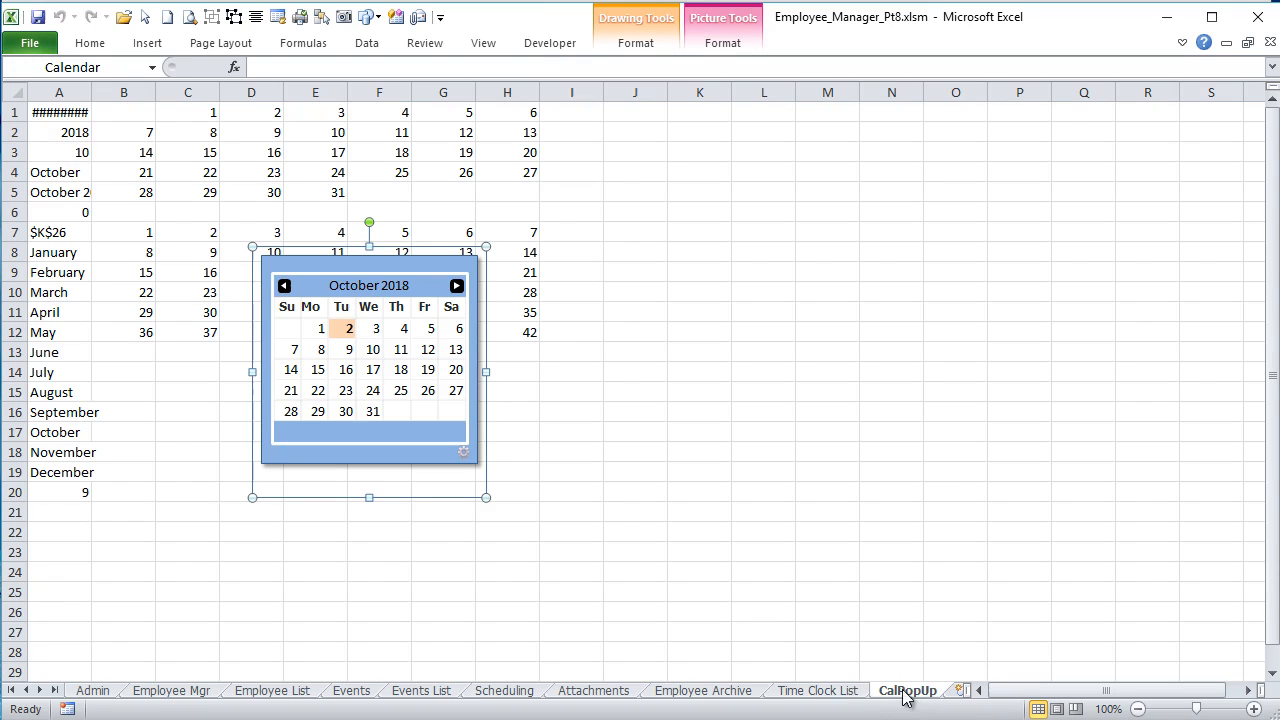
Step: Return to the Time Clock List sheet and open the recent workbook DatePicker.xlsm
click(826, 673)
click(817, 690)
click(24, 46)
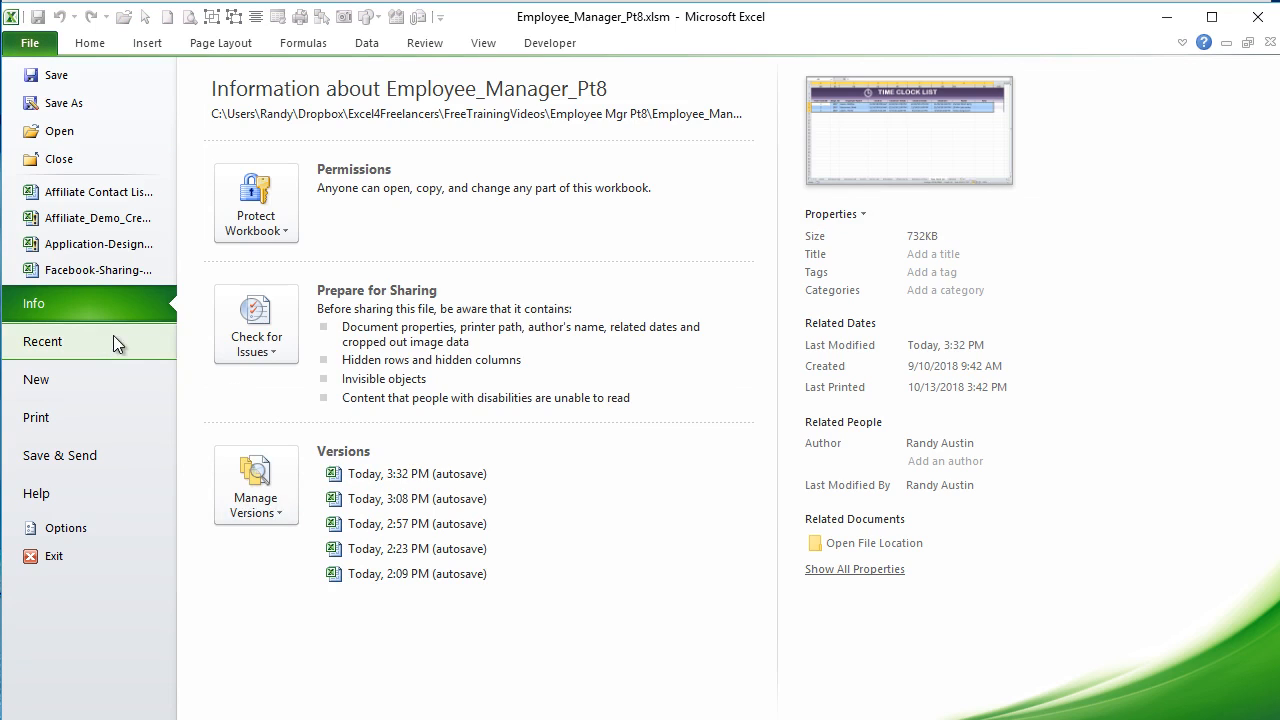
click(113, 335)
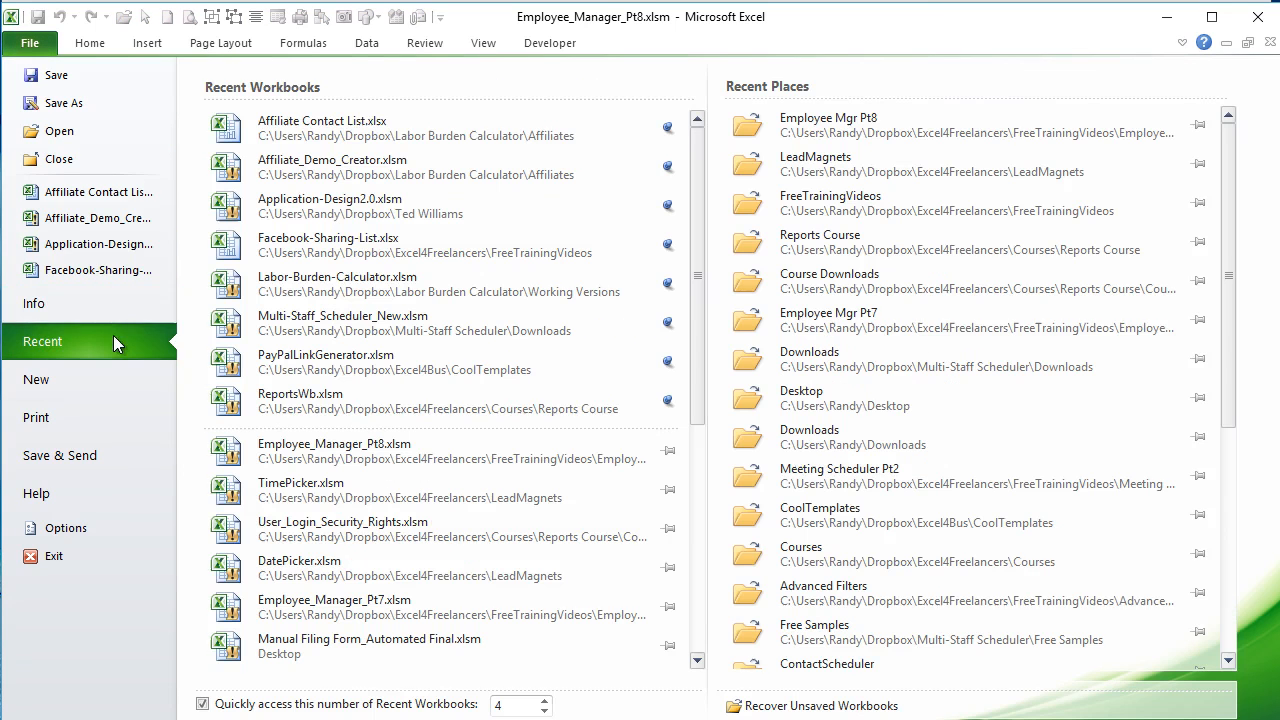
click(416, 560)
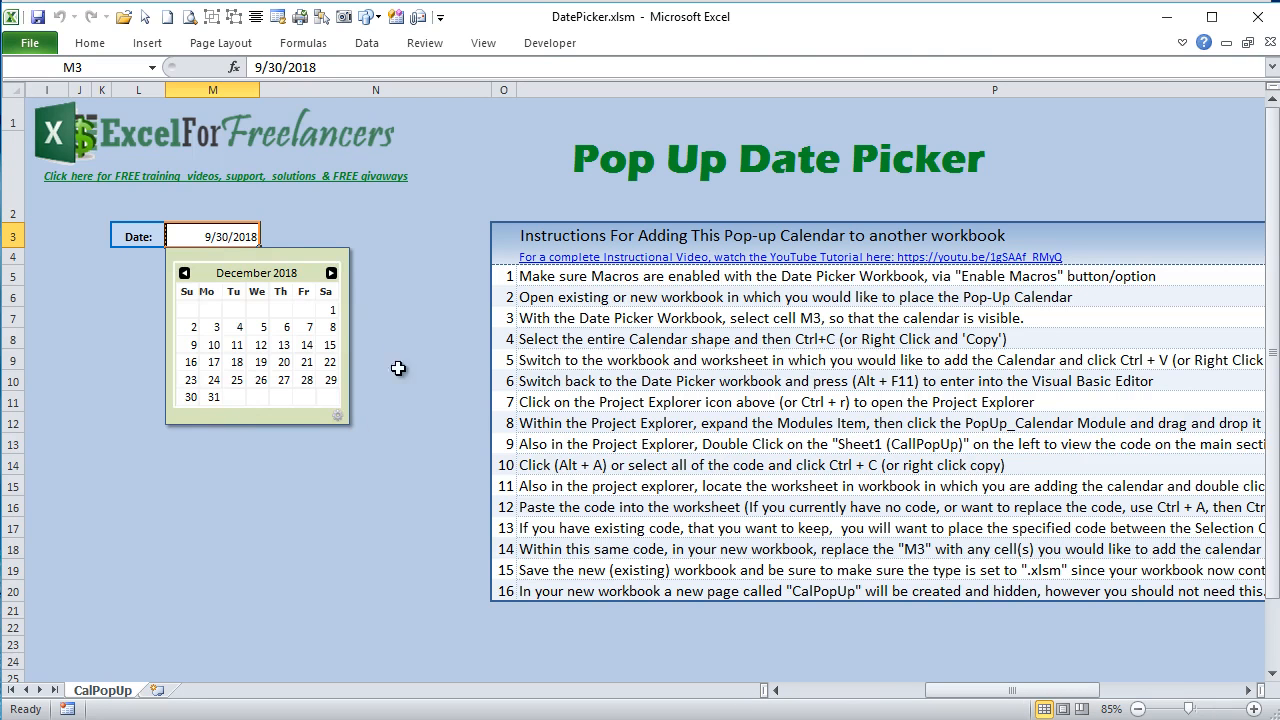
Step: Highlight the 16 instructions for adding the pop-up calendar in P5:P20 and close DatePicker.xlsm without saving
drag(600, 276, 680, 591)
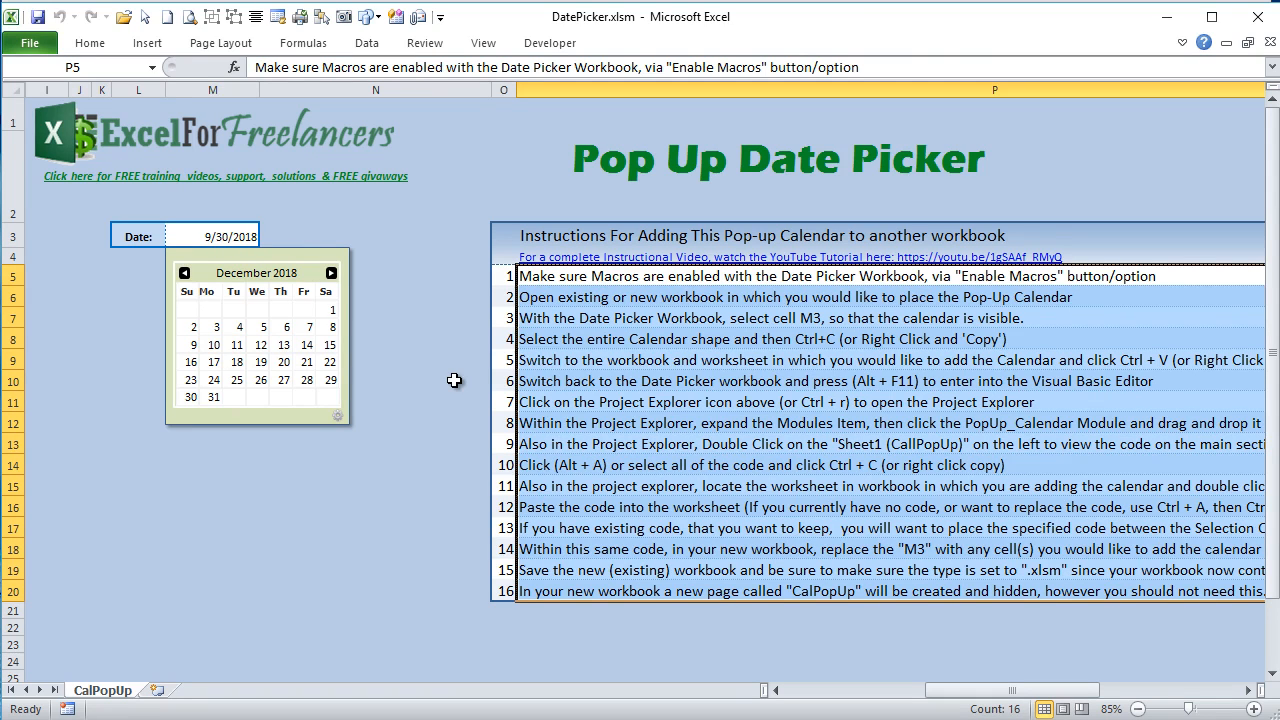
click(1270, 52)
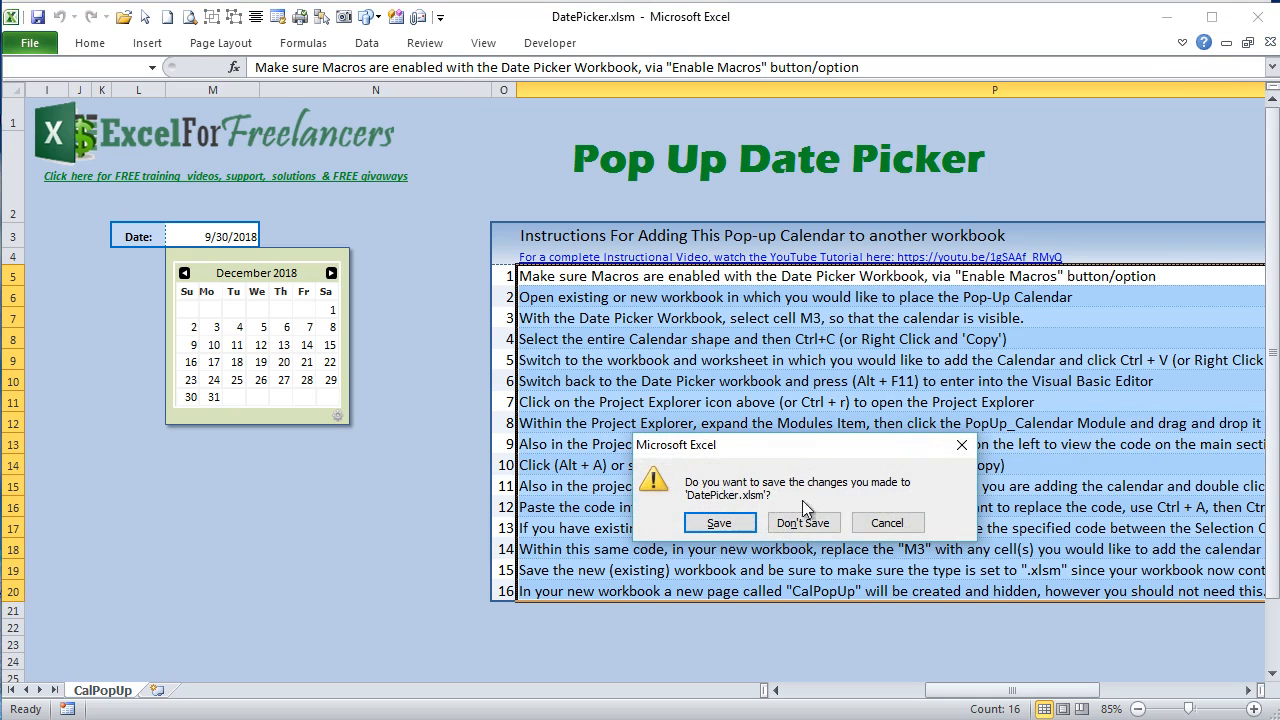
click(800, 523)
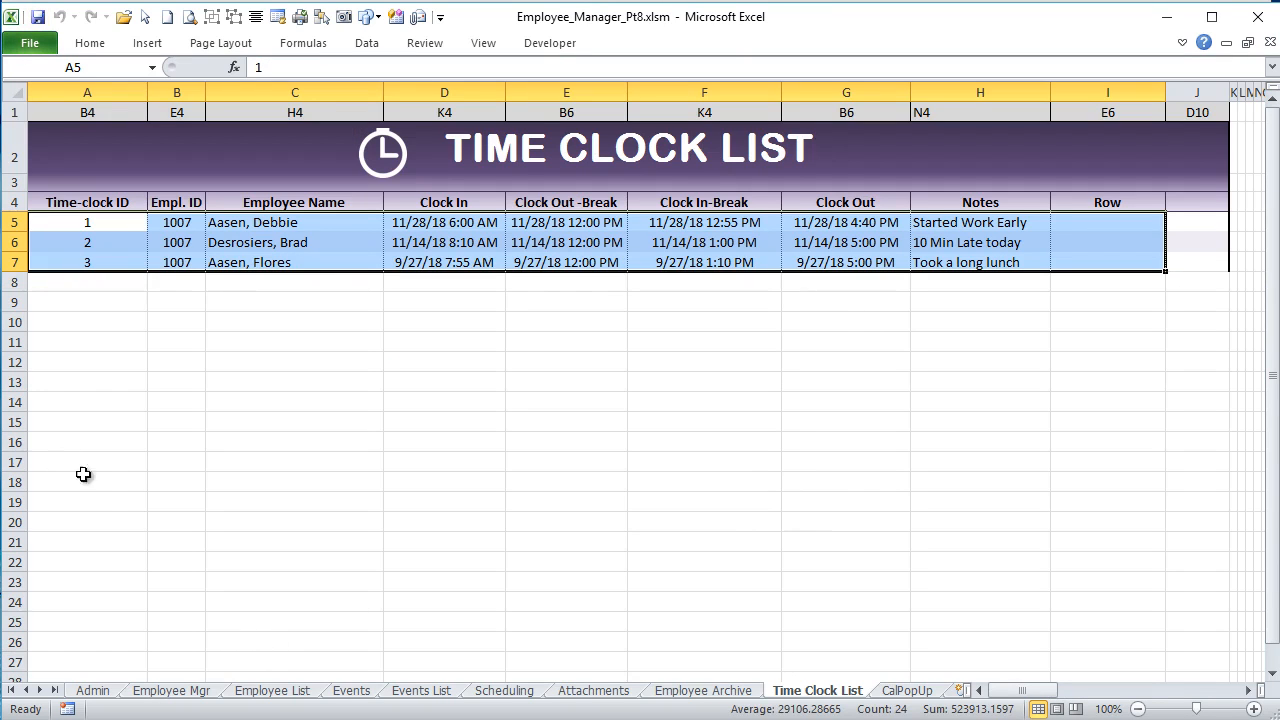
Step: In the Events sheet, set the Sales Training event's Starting At time to 10:15 PM with the pop-up time picker
click(351, 690)
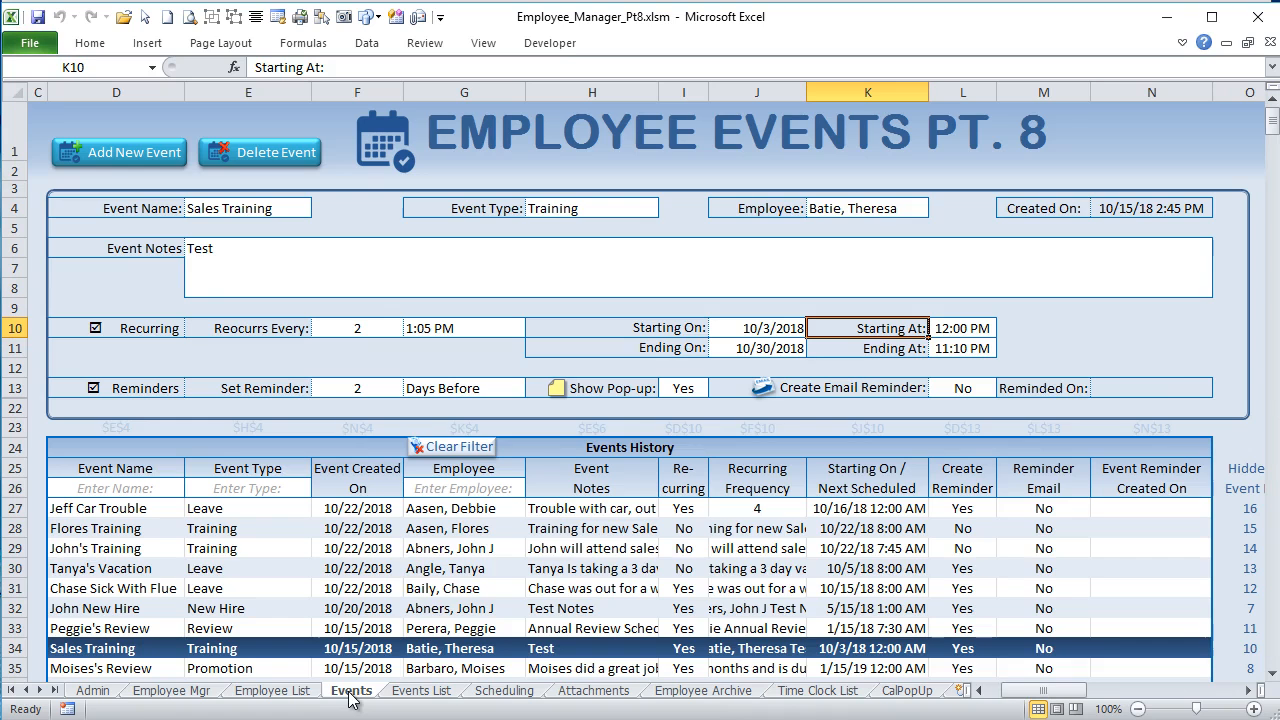
click(757, 328)
click(830, 279)
click(978, 334)
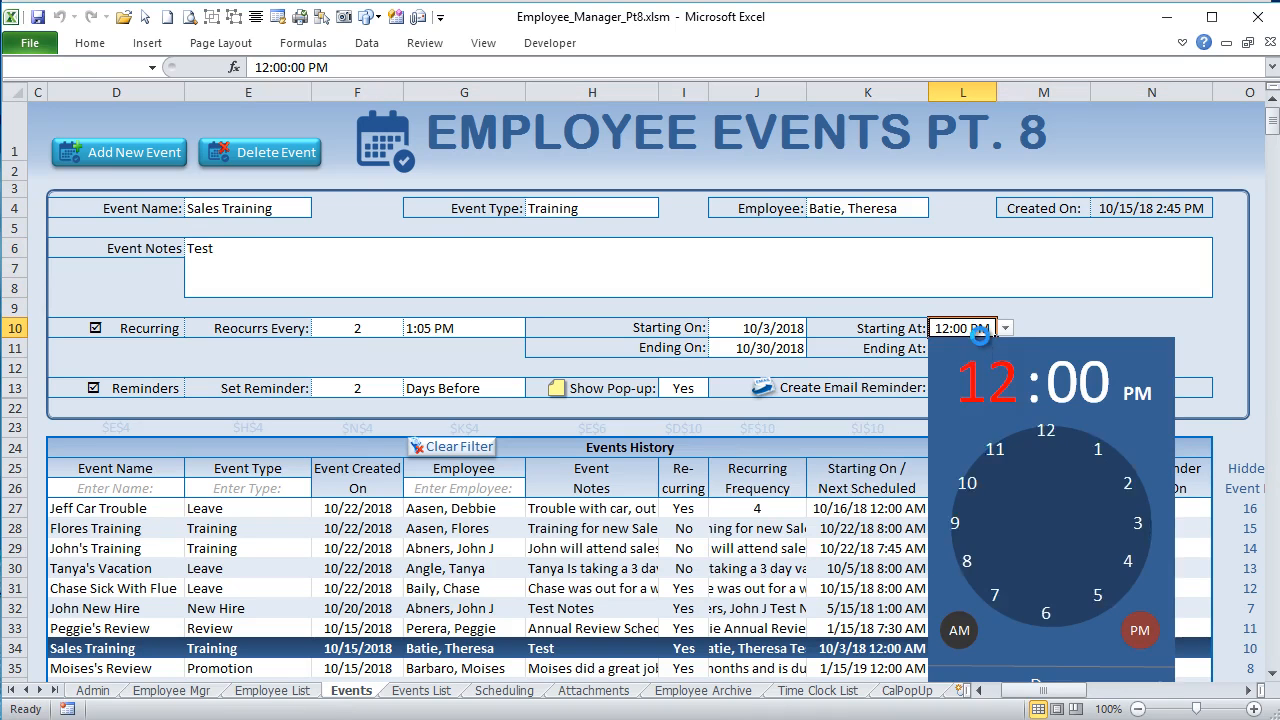
click(990, 508)
click(1134, 530)
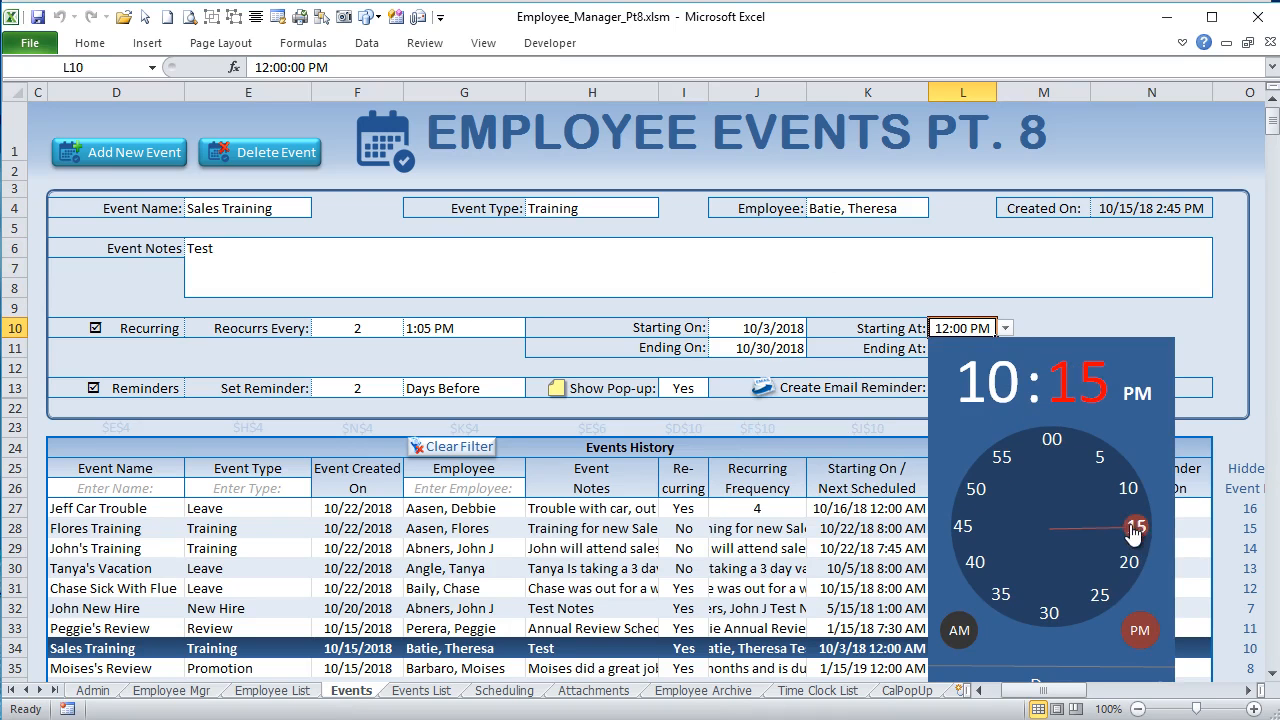
scroll(1066, 647, down, 1)
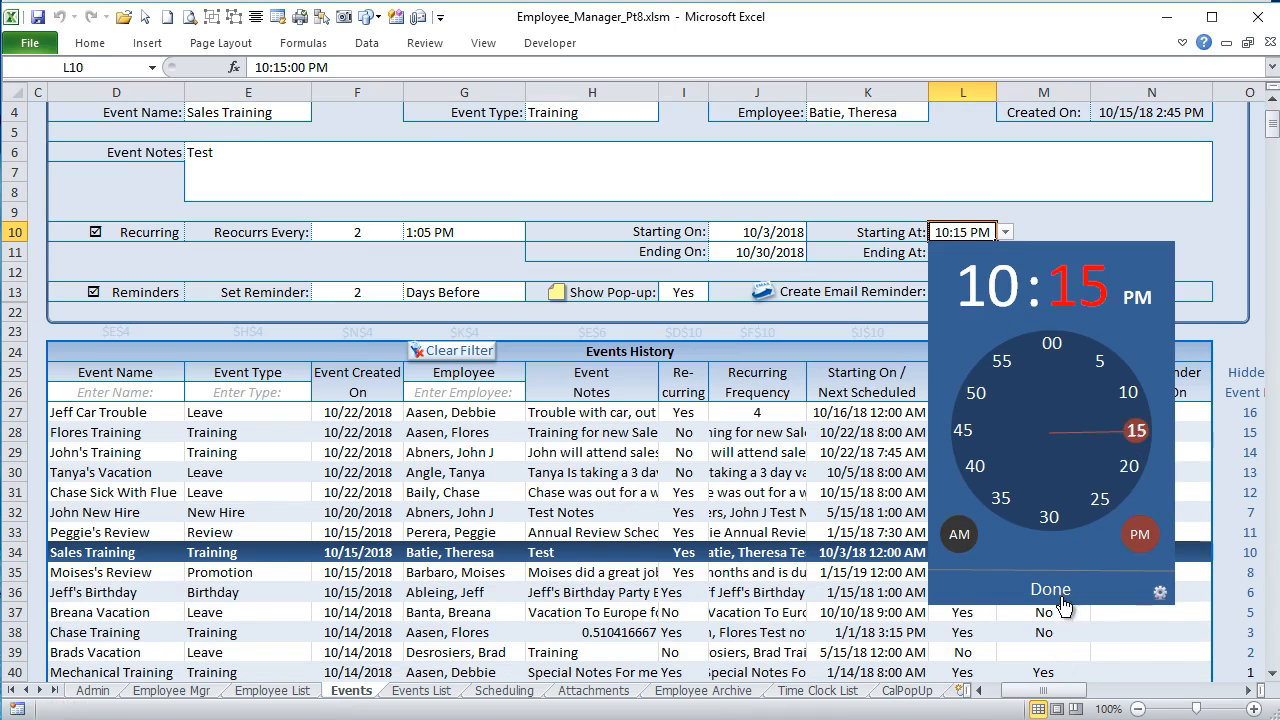
click(1054, 598)
Step: Open the Ending At time picker's settings, try each theme ending with teal, and set the minute interval to 10m
click(975, 252)
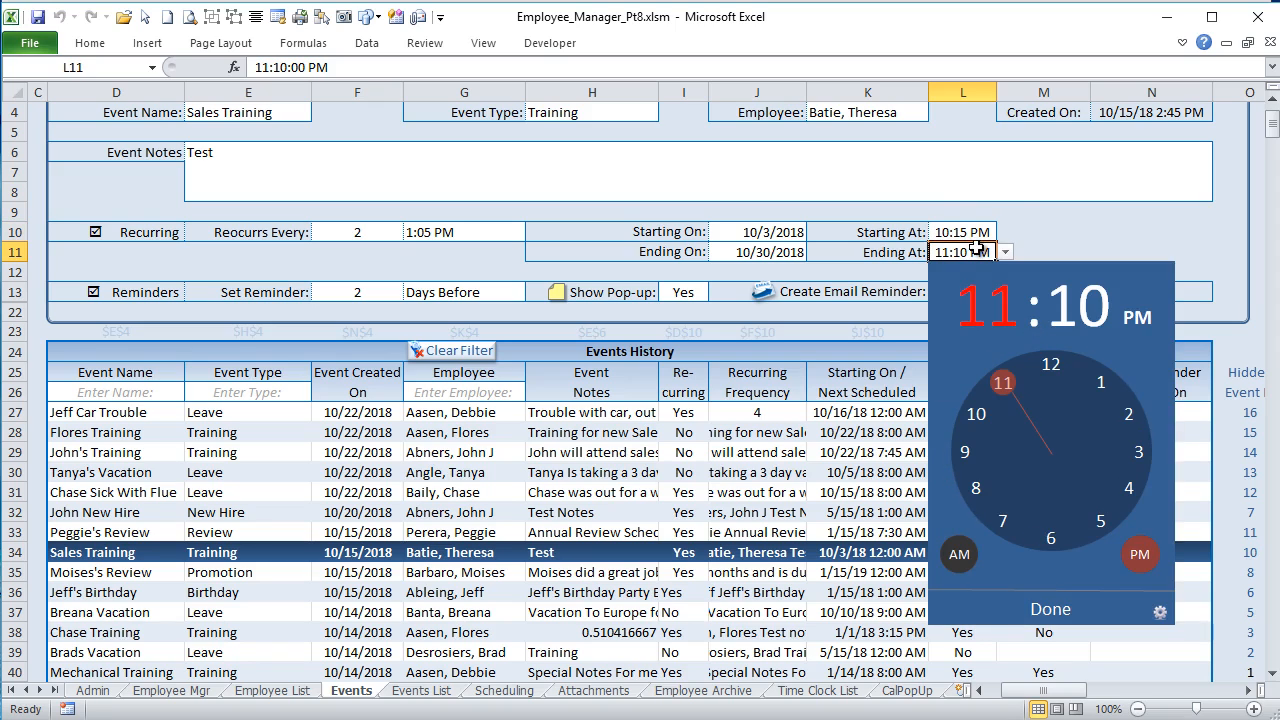
scroll(1030, 508, down, 1)
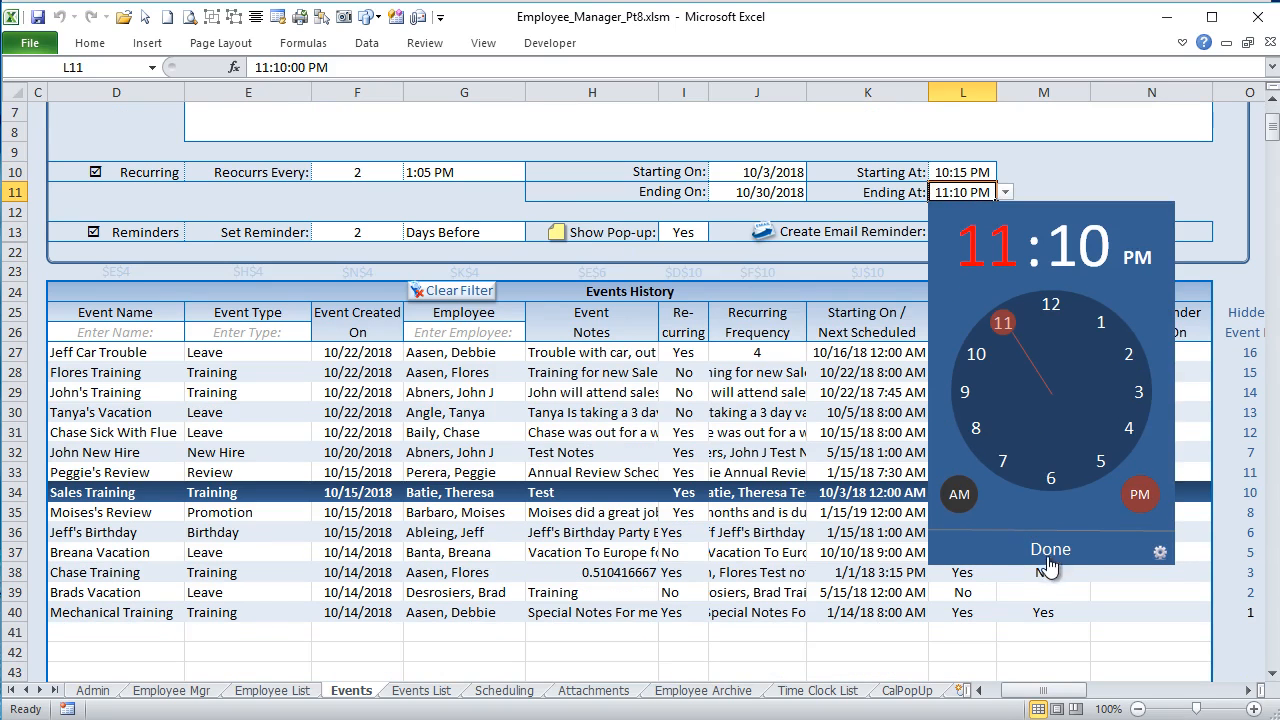
click(1160, 553)
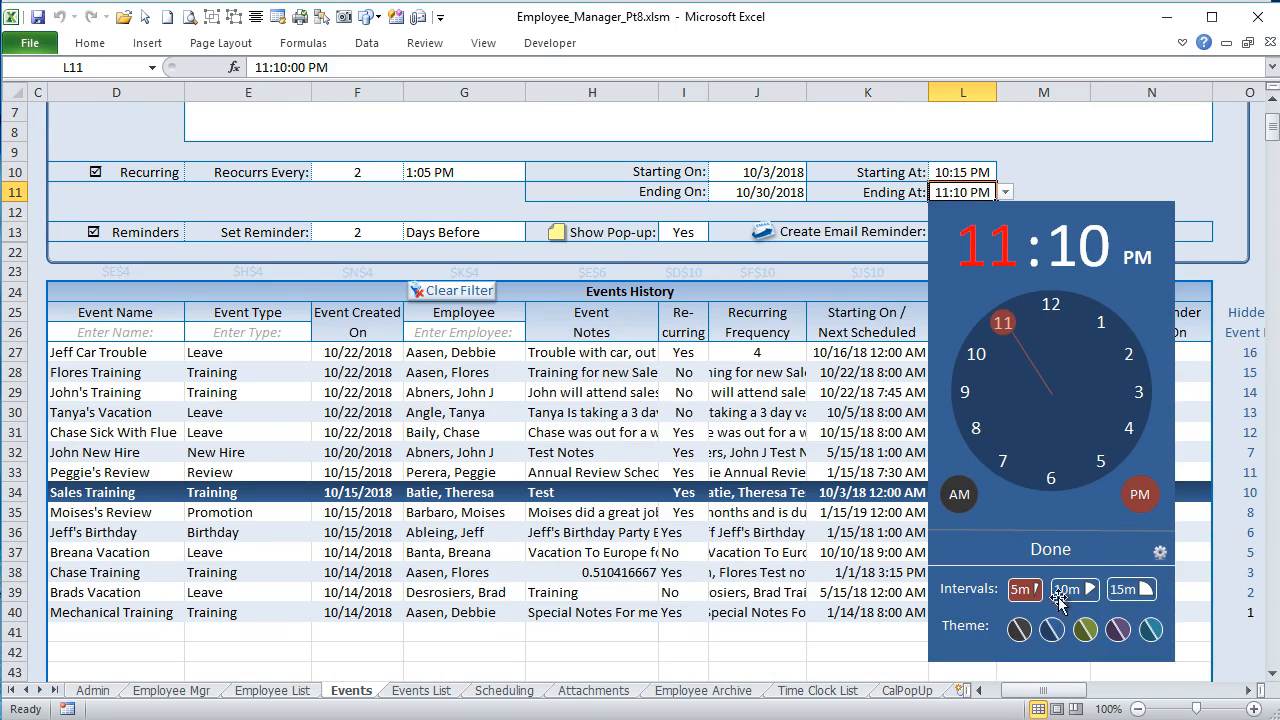
click(1018, 629)
click(1051, 629)
click(1082, 634)
click(1114, 632)
click(1148, 634)
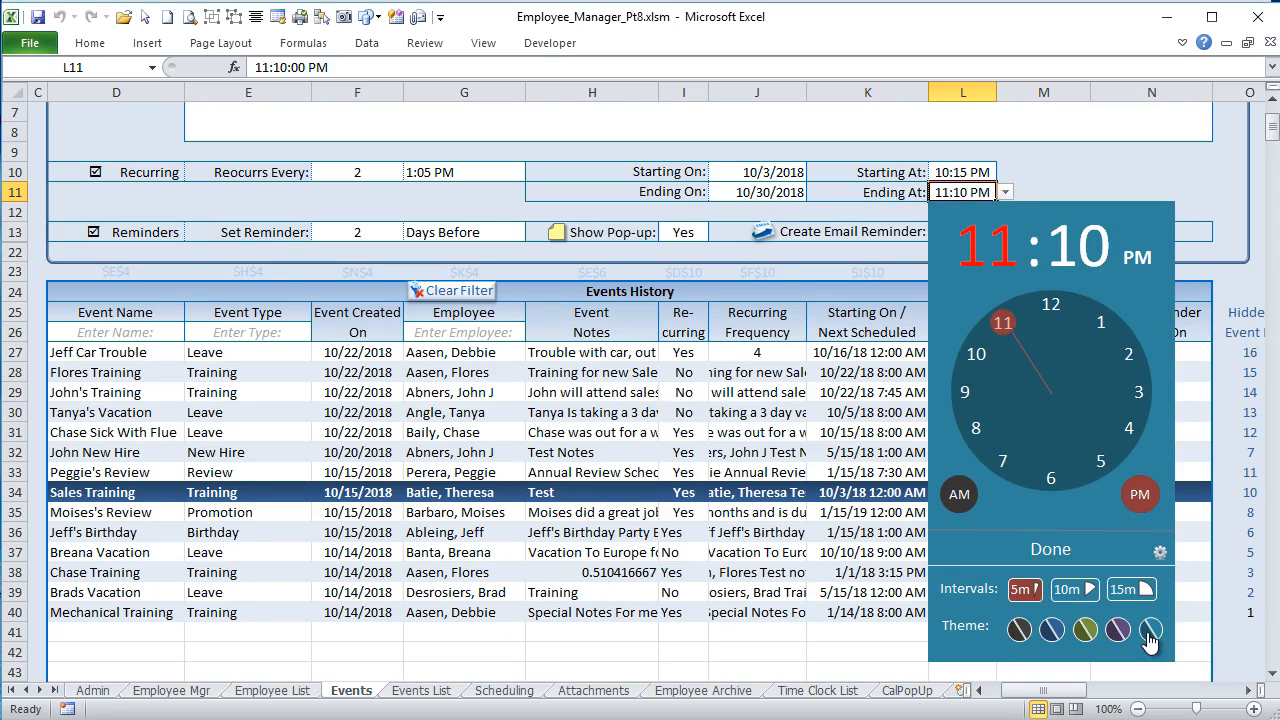
click(1064, 590)
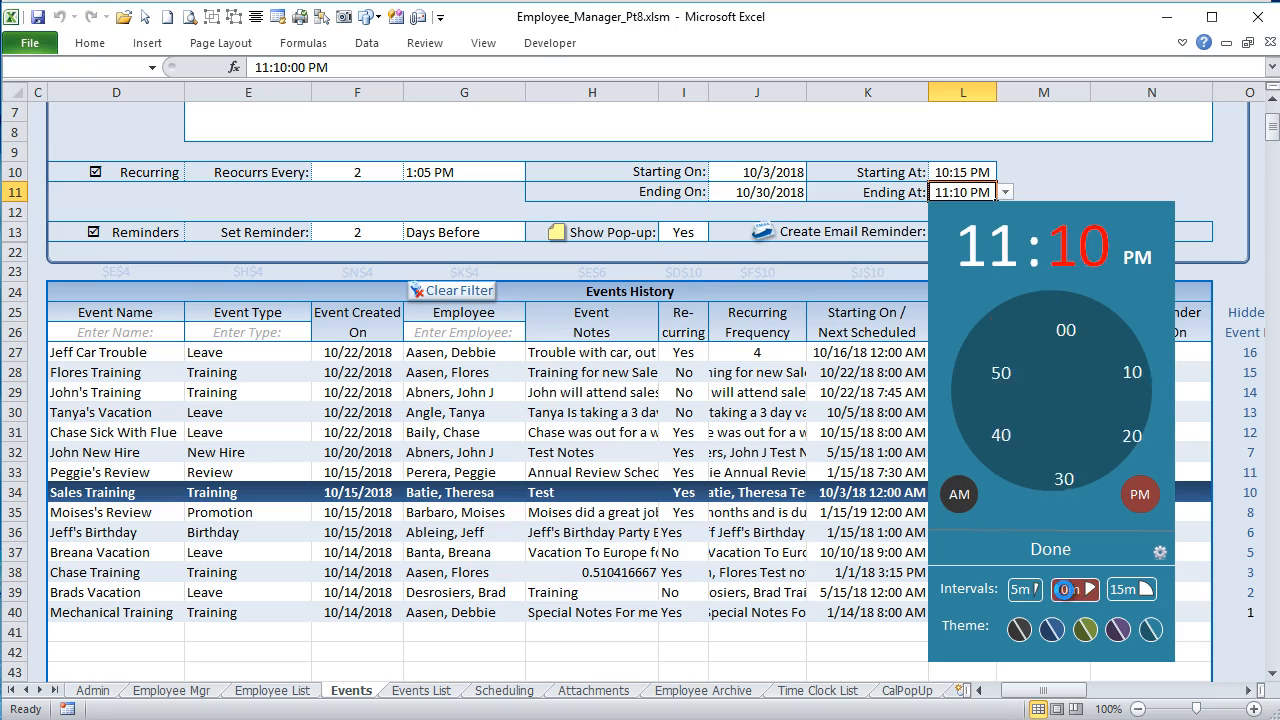
Step: Try the 15m and 10m minute intervals in the Ending At time picker and set the interval to 5m
click(1124, 590)
click(1066, 590)
click(1022, 590)
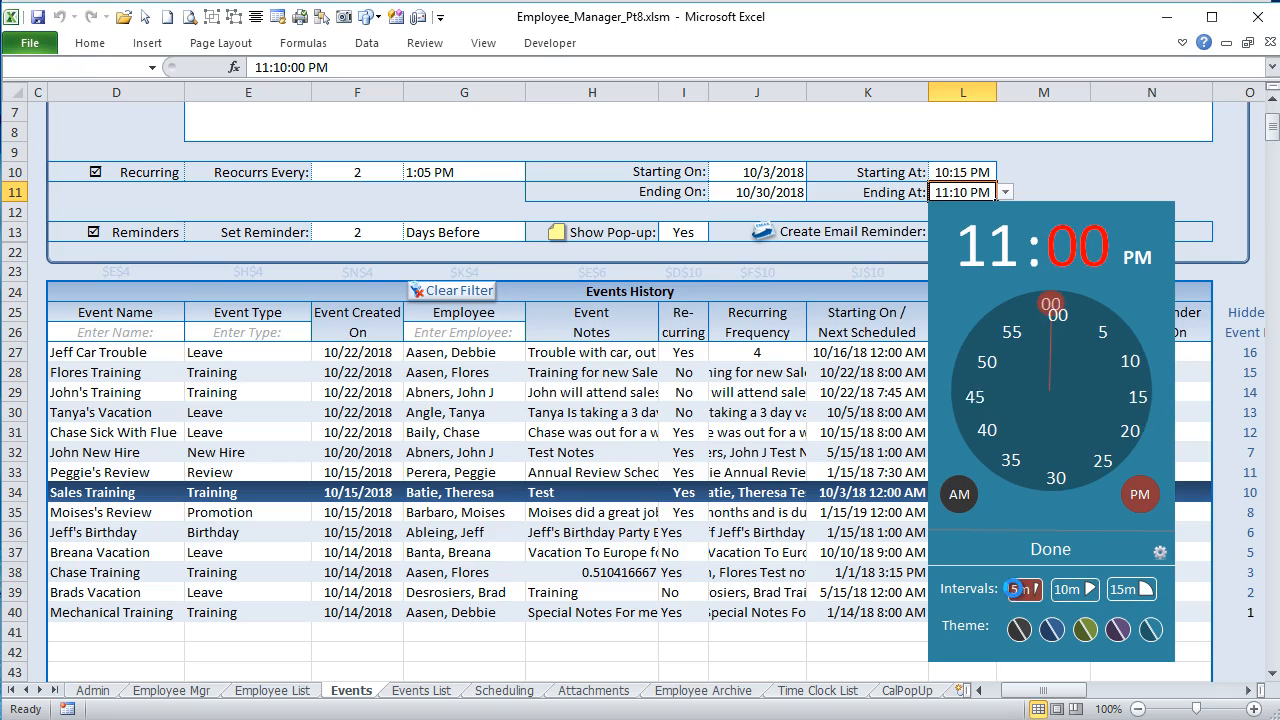
Step: Set the Sales Training event's Ending At time to 11:30 PM with the pop-up time picker, trying AM before PM
click(1045, 482)
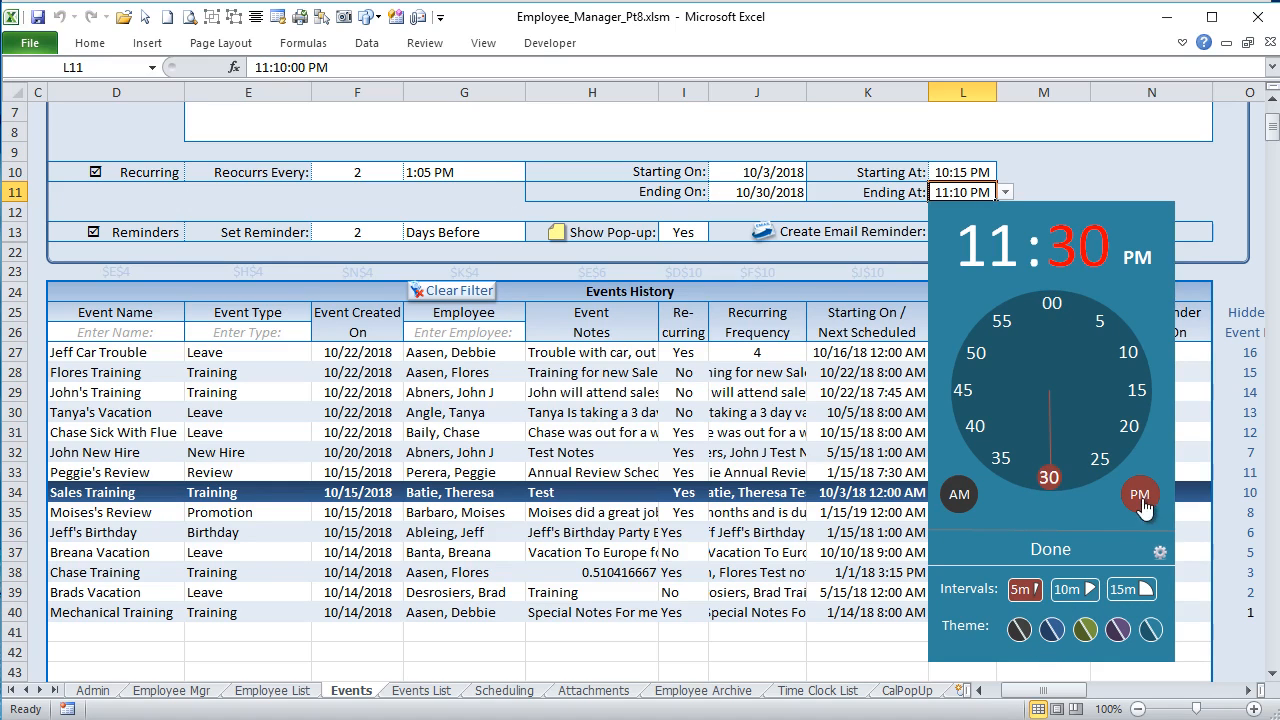
click(959, 494)
click(1140, 494)
scroll(1040, 540, down, 2)
scroll(1000, 550, up, 1)
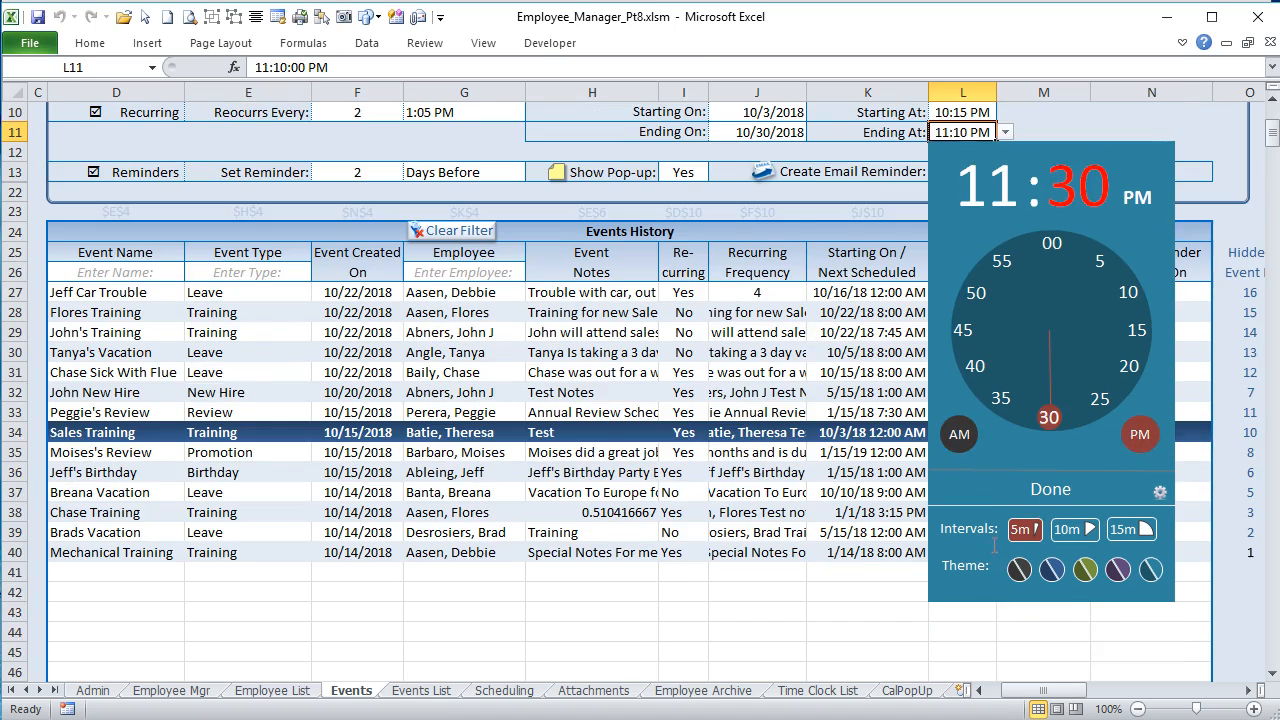
click(1048, 489)
scroll(1000, 360, up, 3)
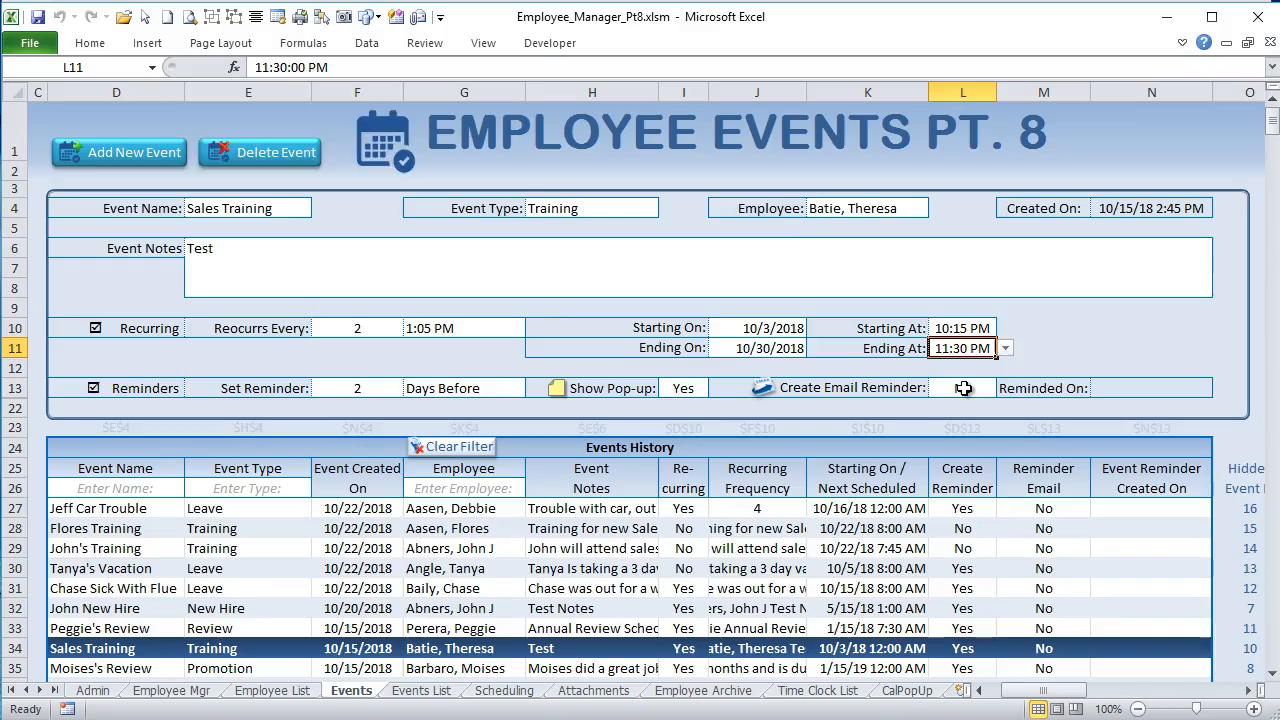
Step: Open the Ending At cell's drop-down list of times, look through it and close it without choosing an entry
click(1006, 349)
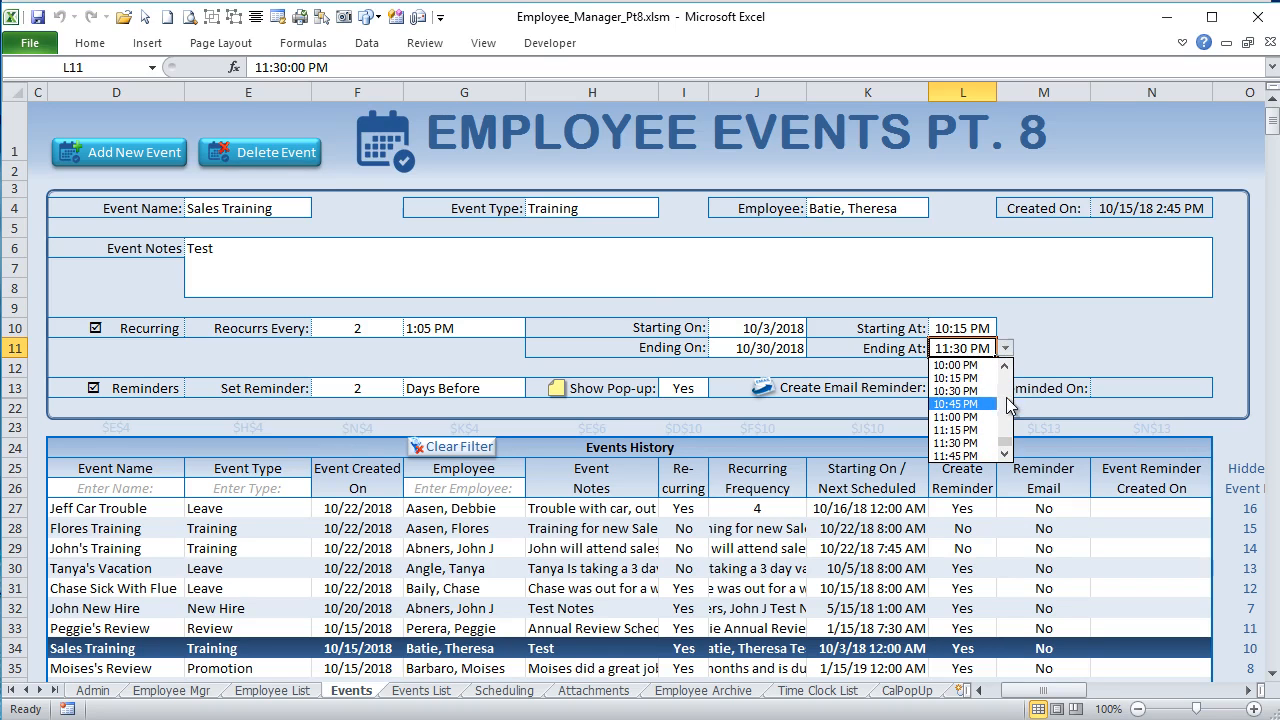
drag(1008, 440, 1020, 404)
click(1041, 342)
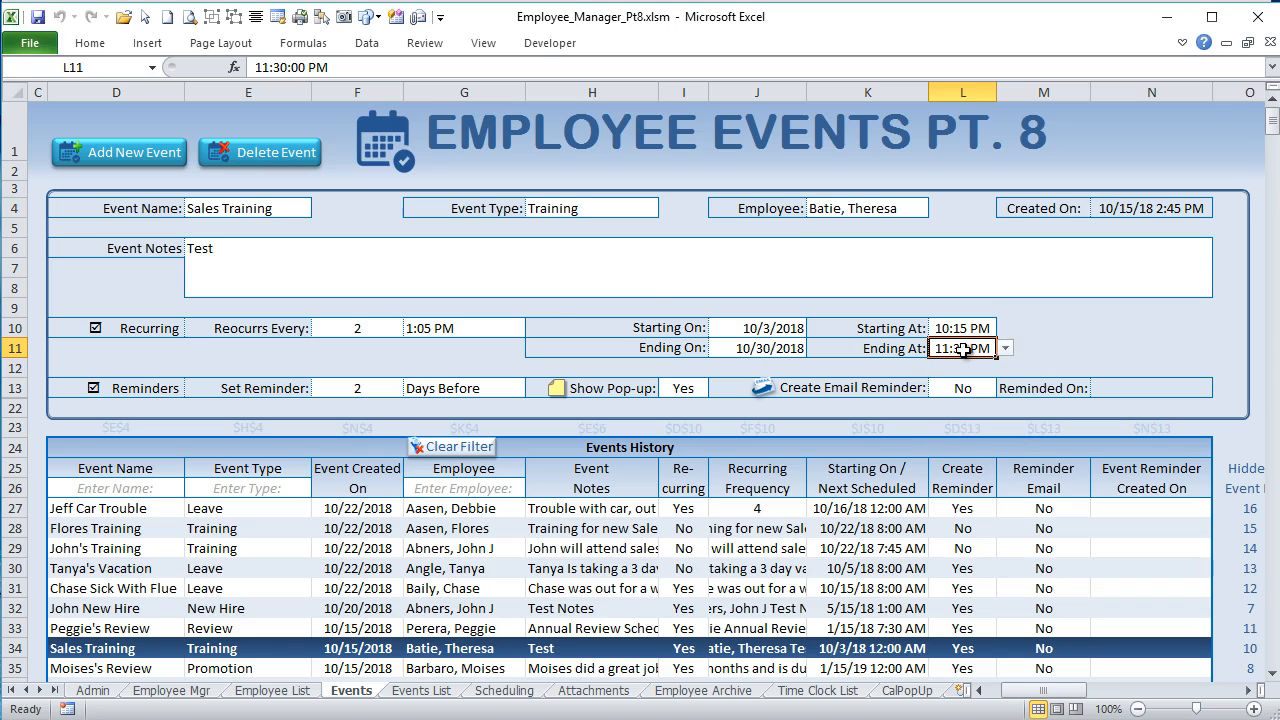
Step: Reopen the time picker for the Ending At cell and set the time to 10:20 PM
click(1010, 329)
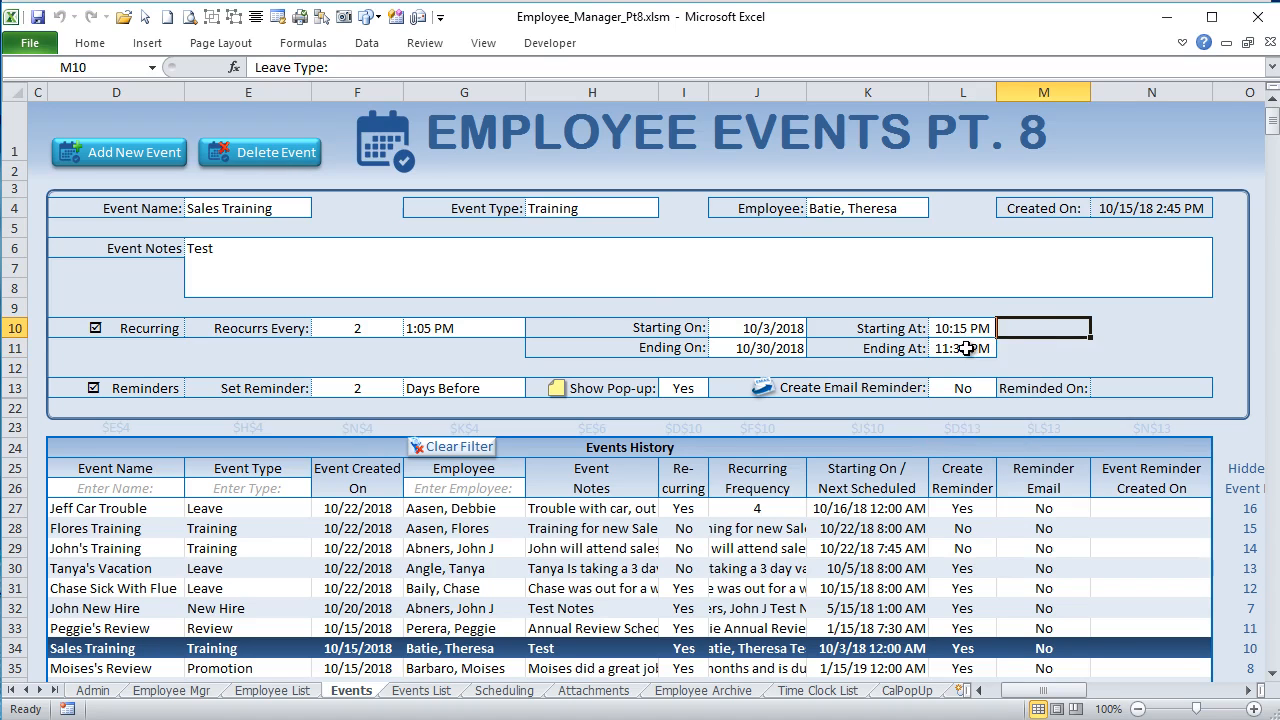
click(966, 348)
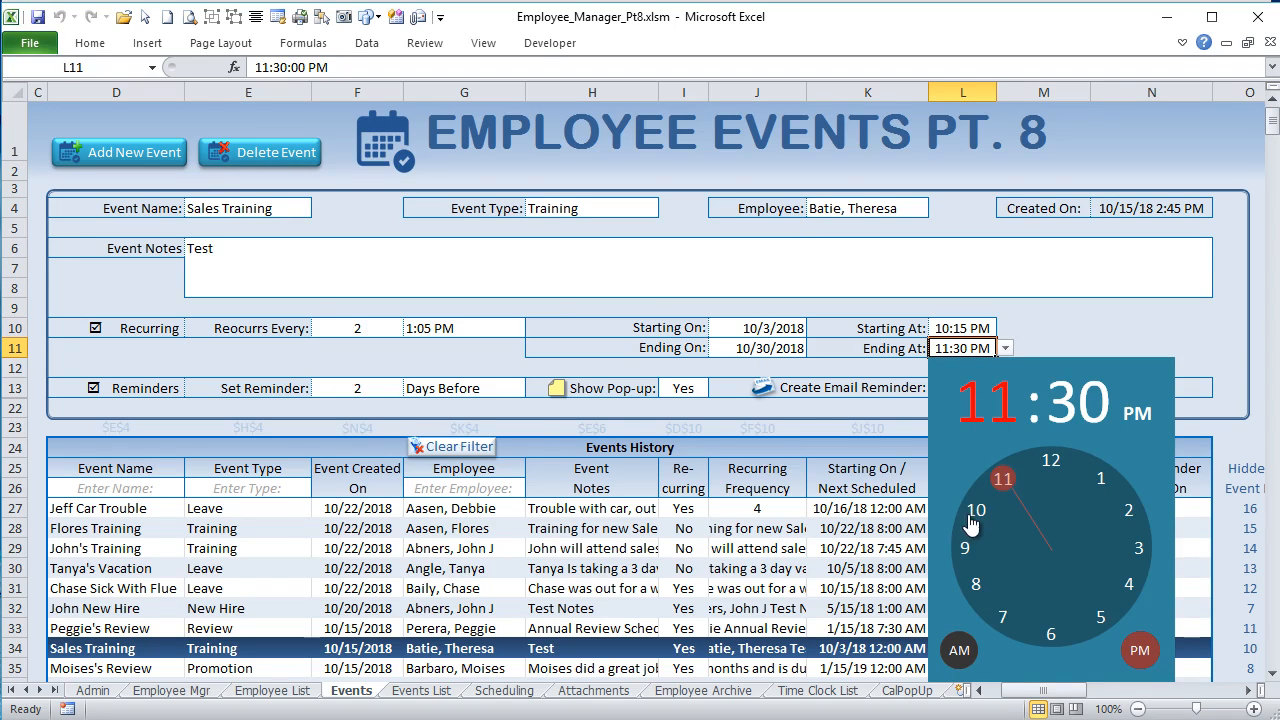
click(970, 514)
click(1126, 584)
scroll(1035, 538, down, 3)
click(1045, 489)
scroll(960, 515, up, 3)
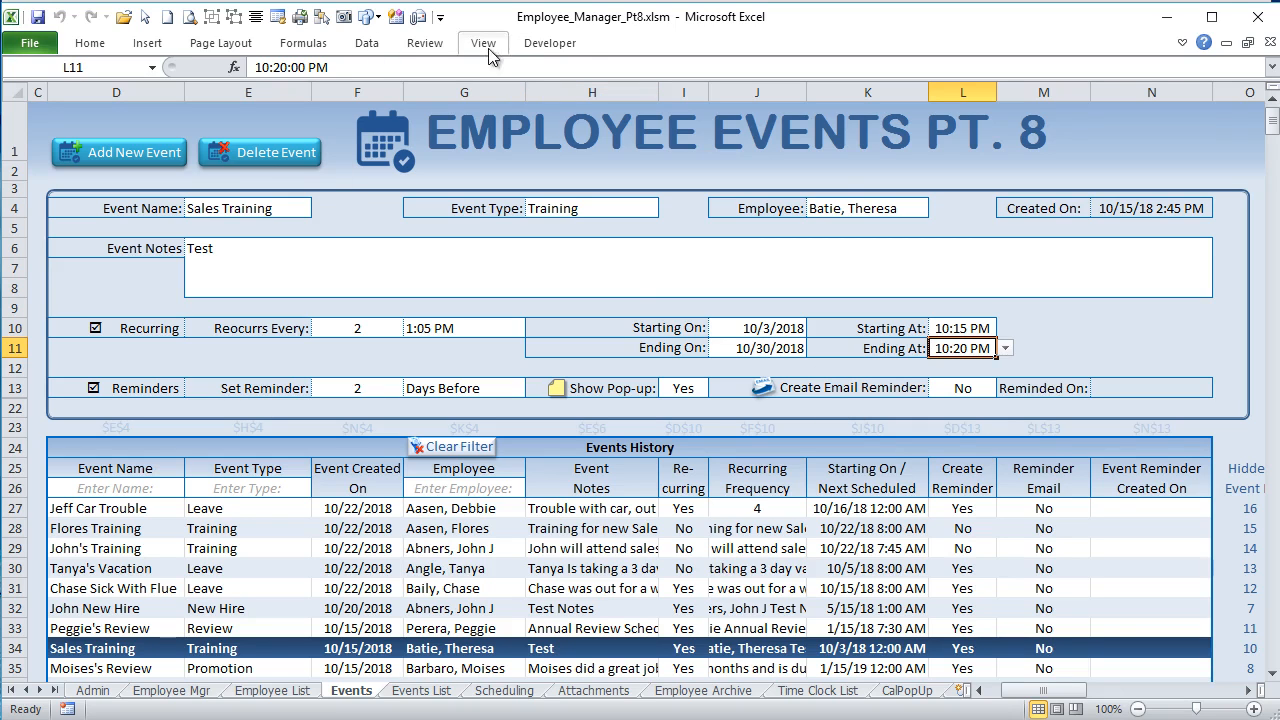
Step: Open the Sheet5 (Events) VBA code and highlight the pop-up calendar block from Dim Cal to CalendarHide in Worksheet_SelectionChange
click(570, 46)
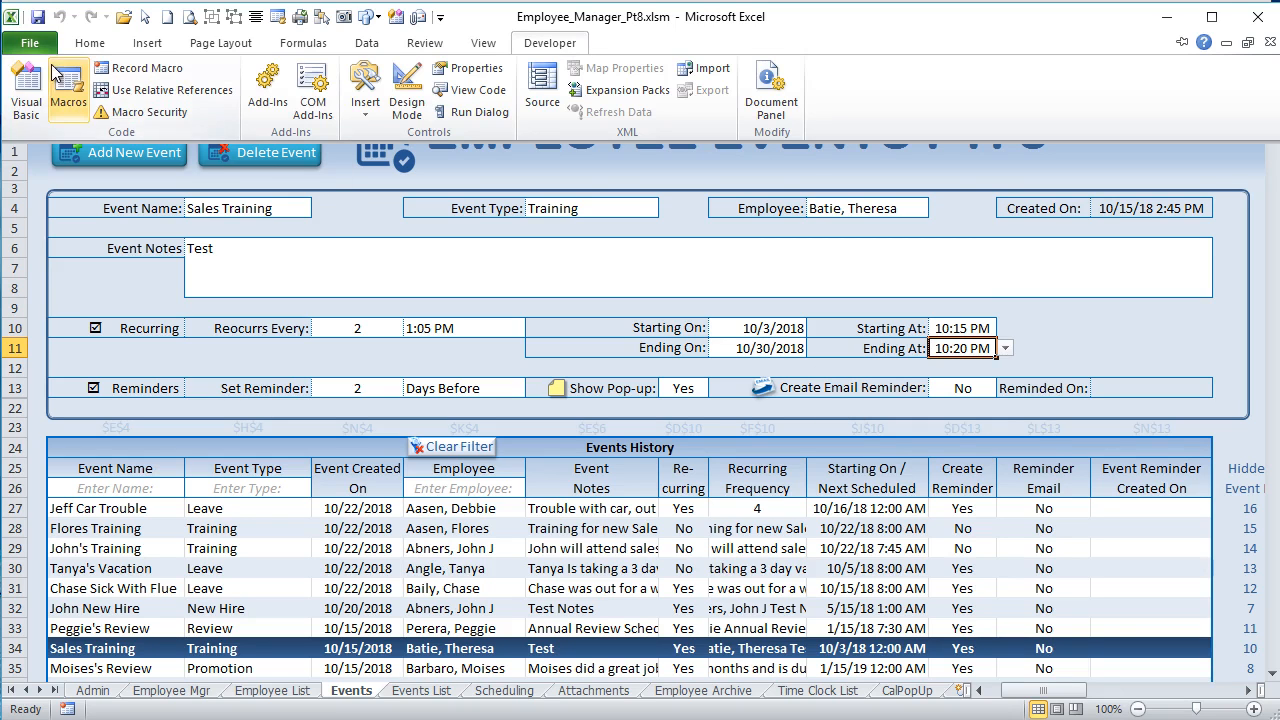
click(15, 86)
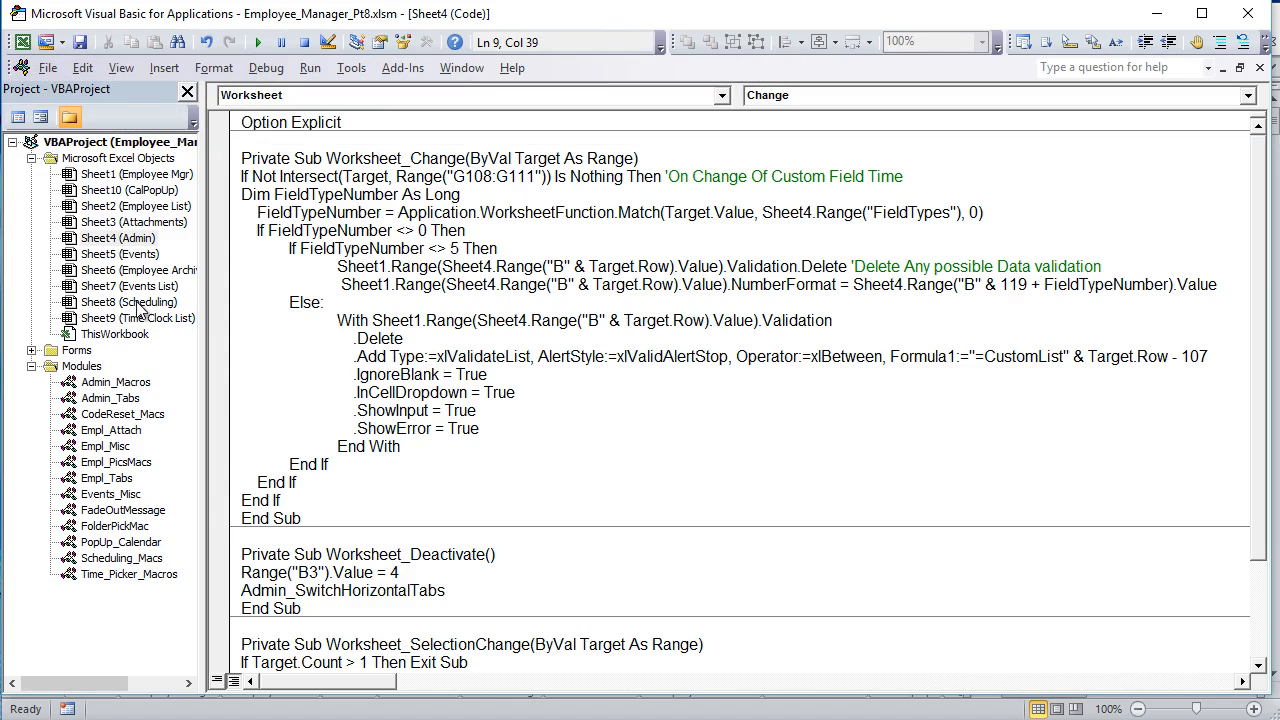
double_click(130, 255)
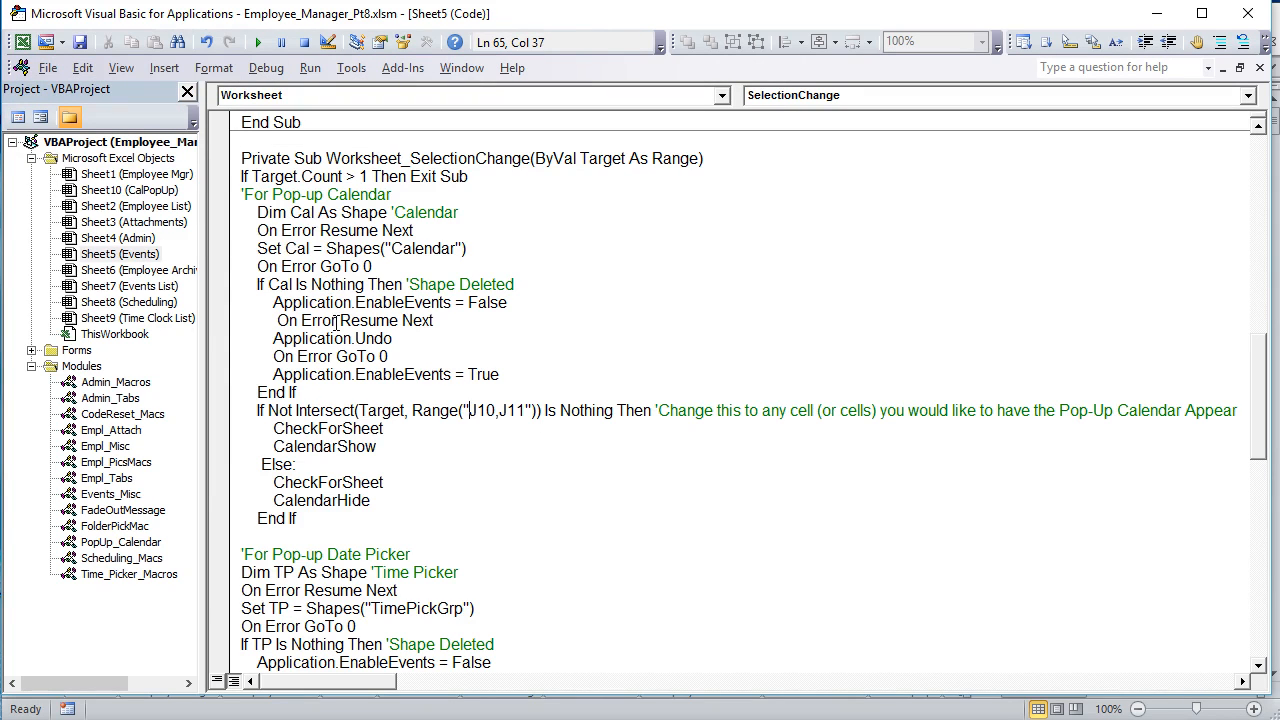
drag(241, 217, 417, 499)
scroll(417, 497, down, 2)
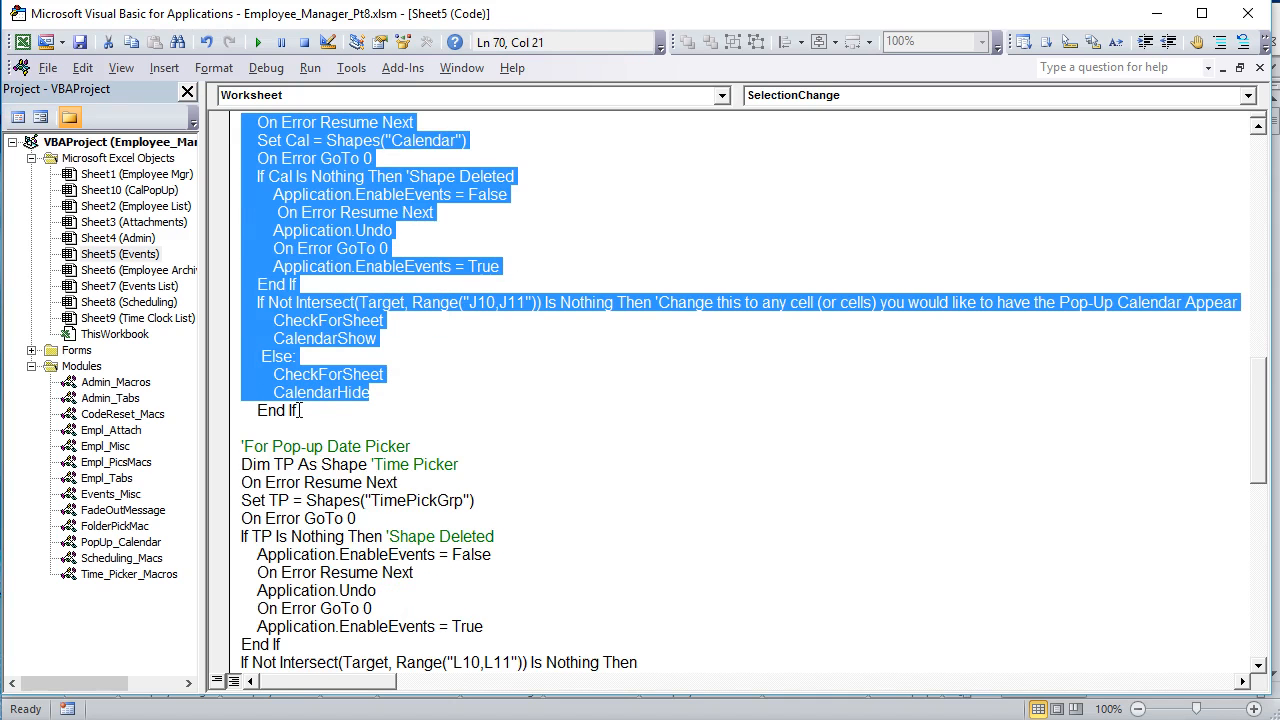
scroll(299, 410, up, 3)
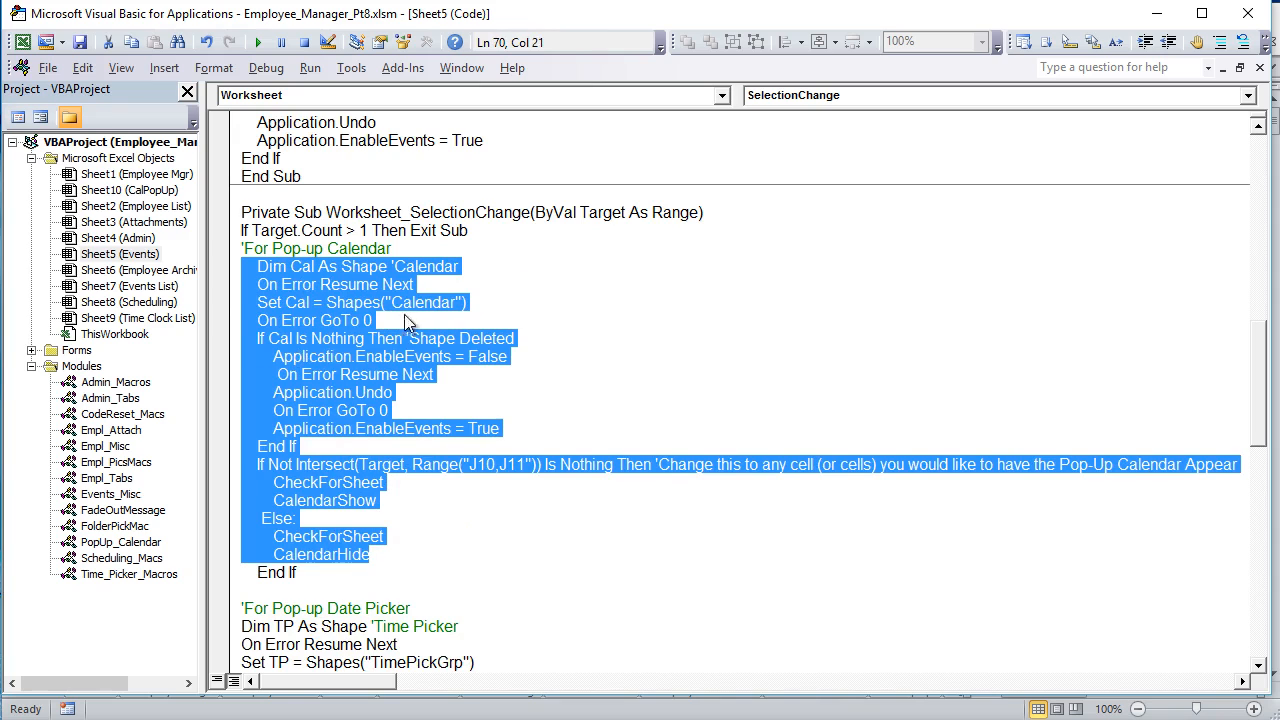
Step: Highlight the Set Cal line, the Cal check, its Shape Deleted comment and the Application.Undo line in the pop-up calendar code
click(405, 320)
drag(478, 305, 252, 293)
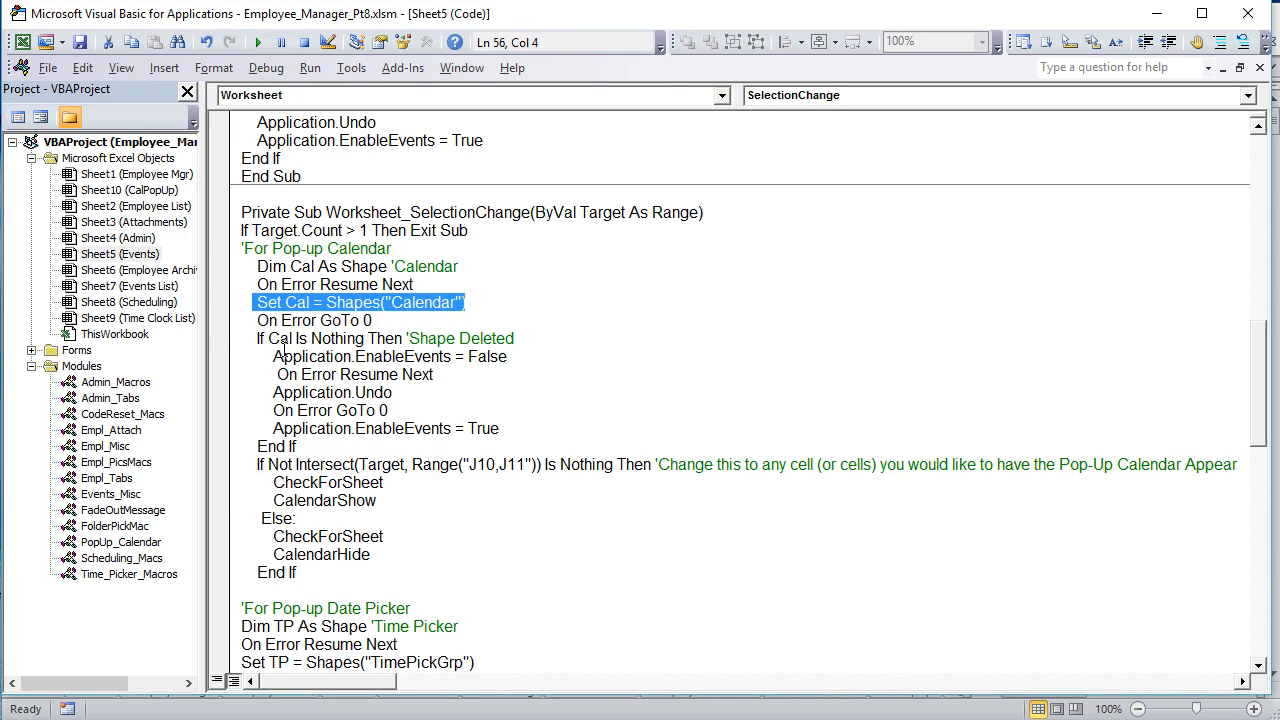
drag(290, 344, 268, 340)
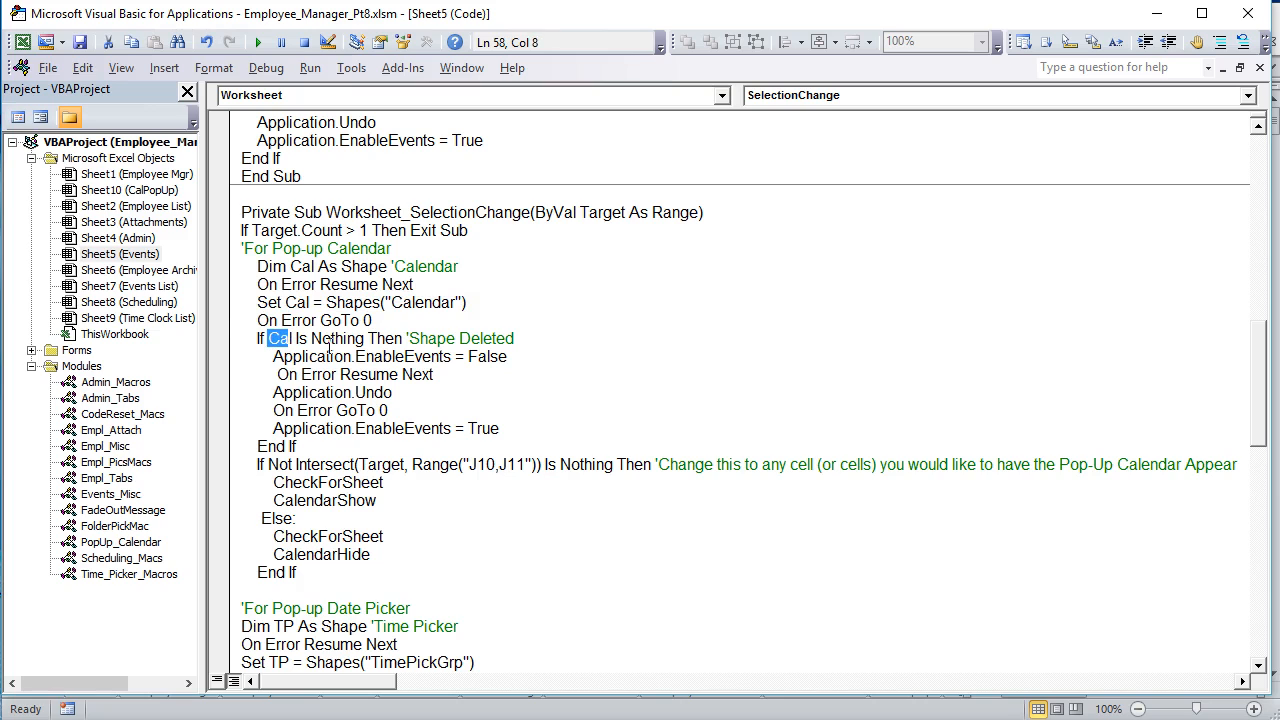
drag(562, 337, 418, 338)
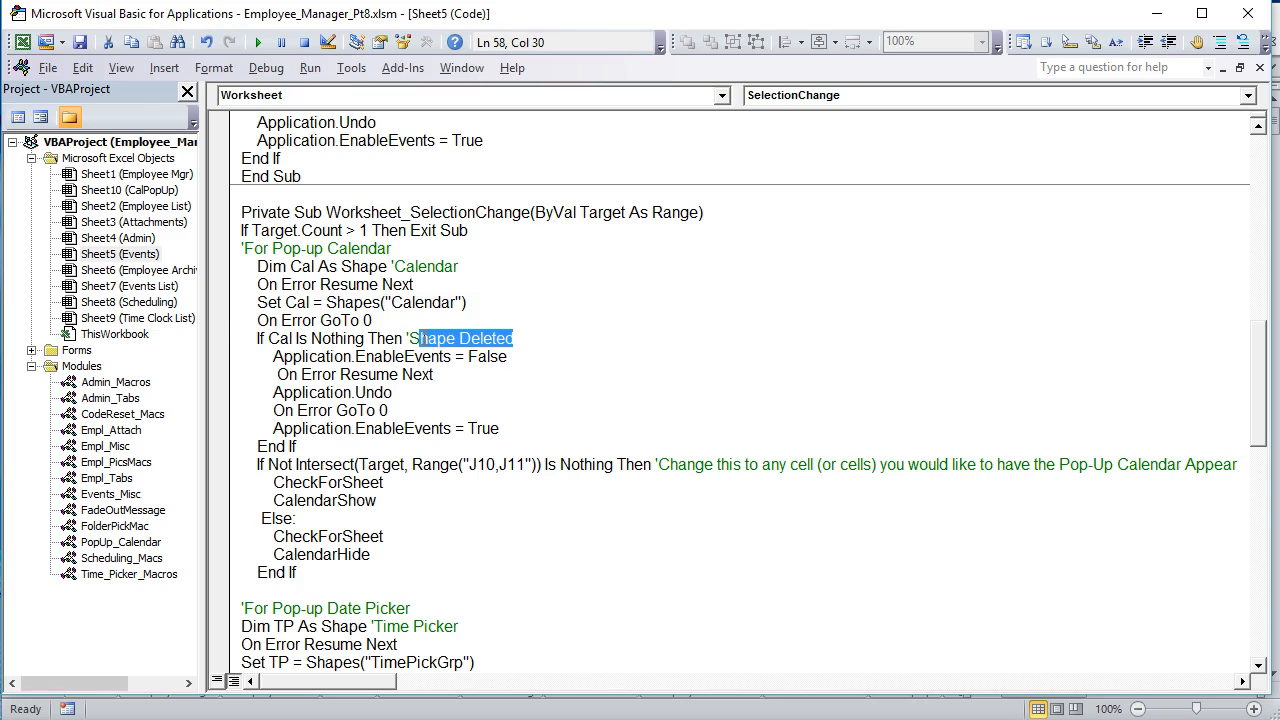
drag(392, 393, 270, 392)
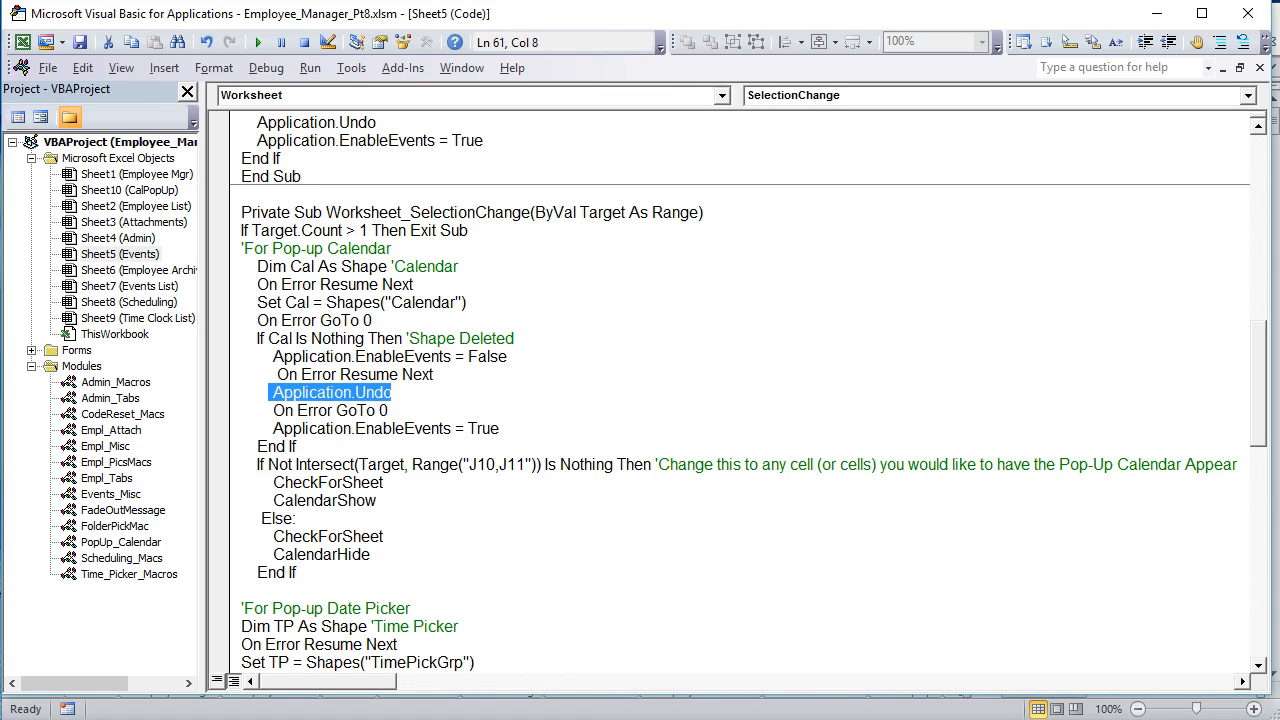
Step: Return to the Events sheet, try to delete the Starting On date's pop-up calendar shape, and select the Event Notes cell
key(alt+F11)
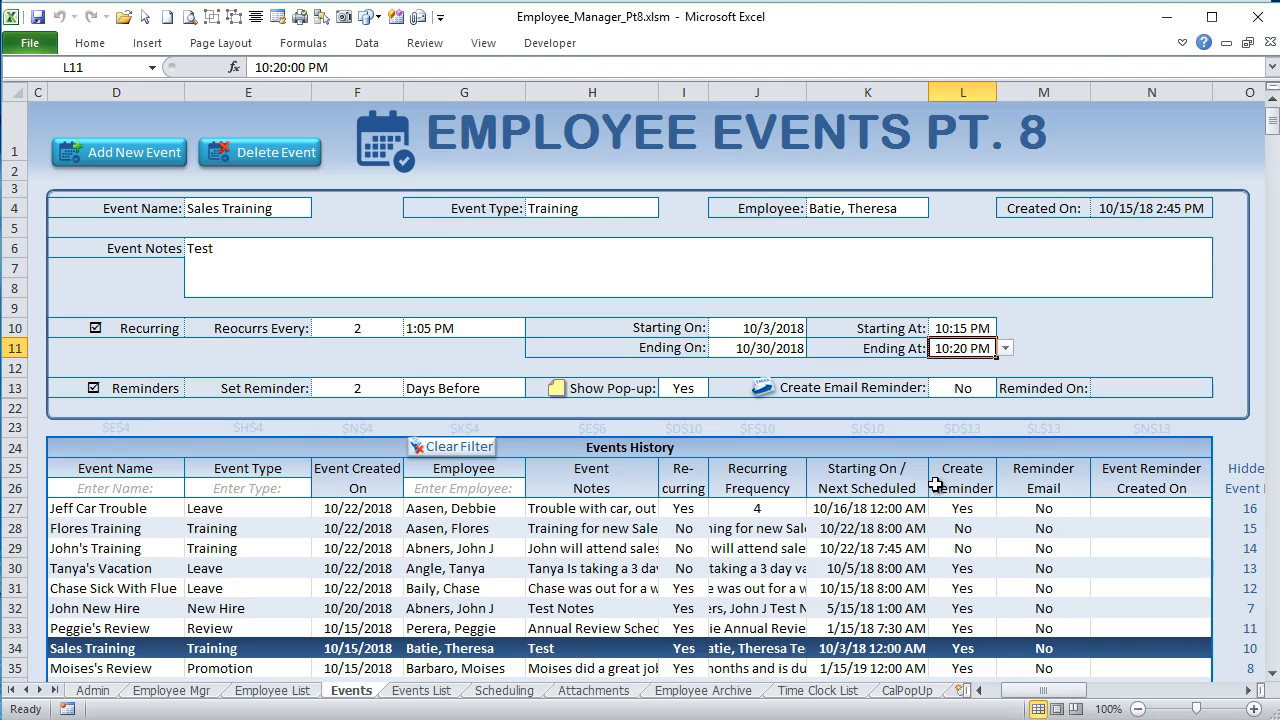
click(1052, 346)
click(782, 330)
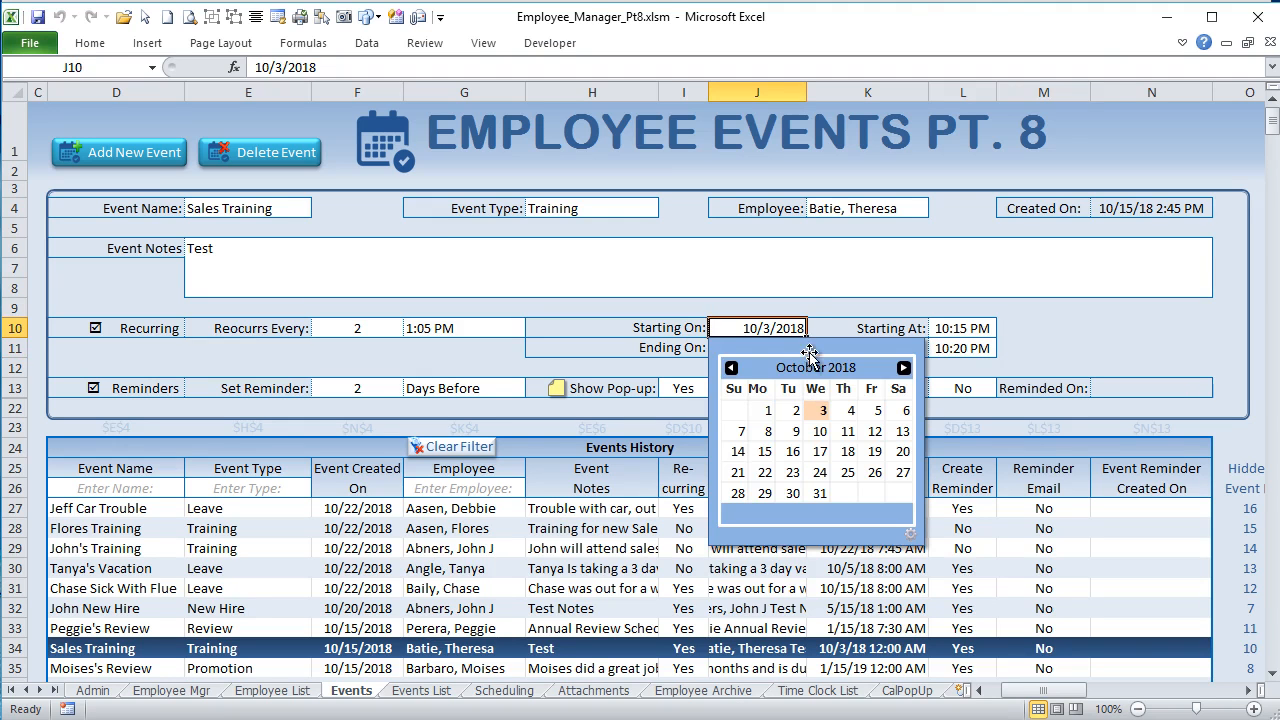
click(809, 354)
key(Escape)
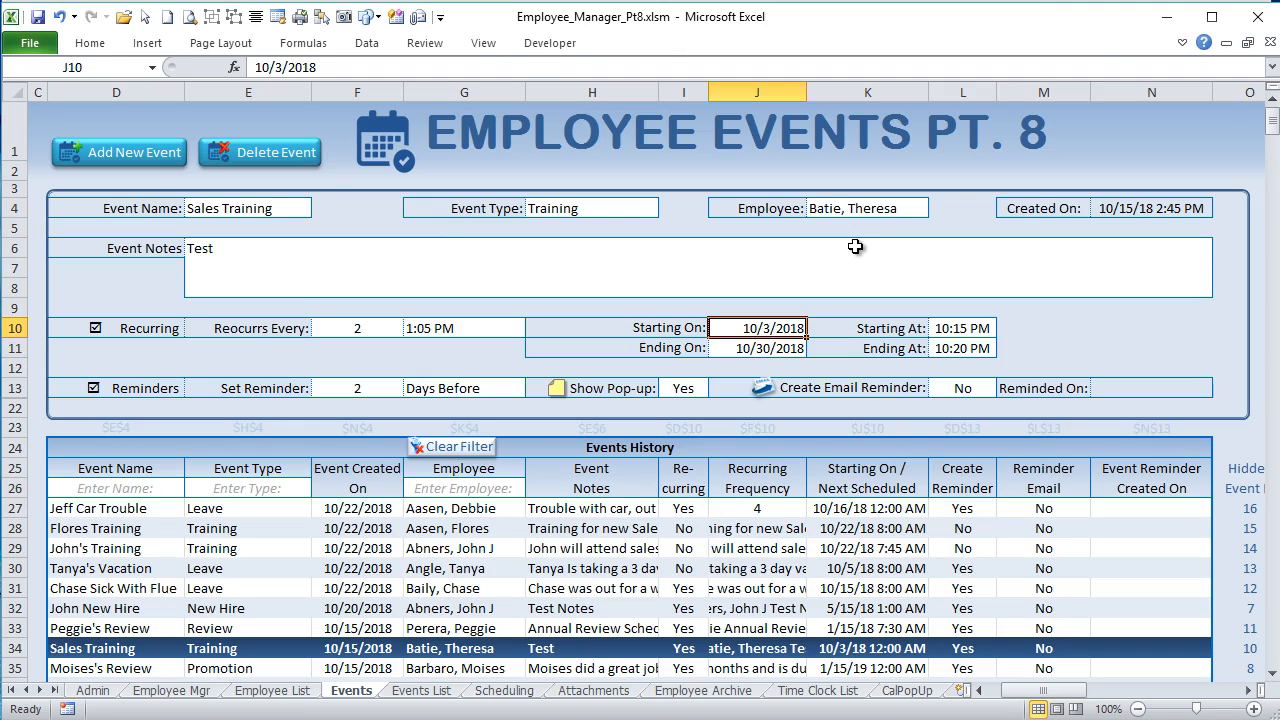
click(855, 246)
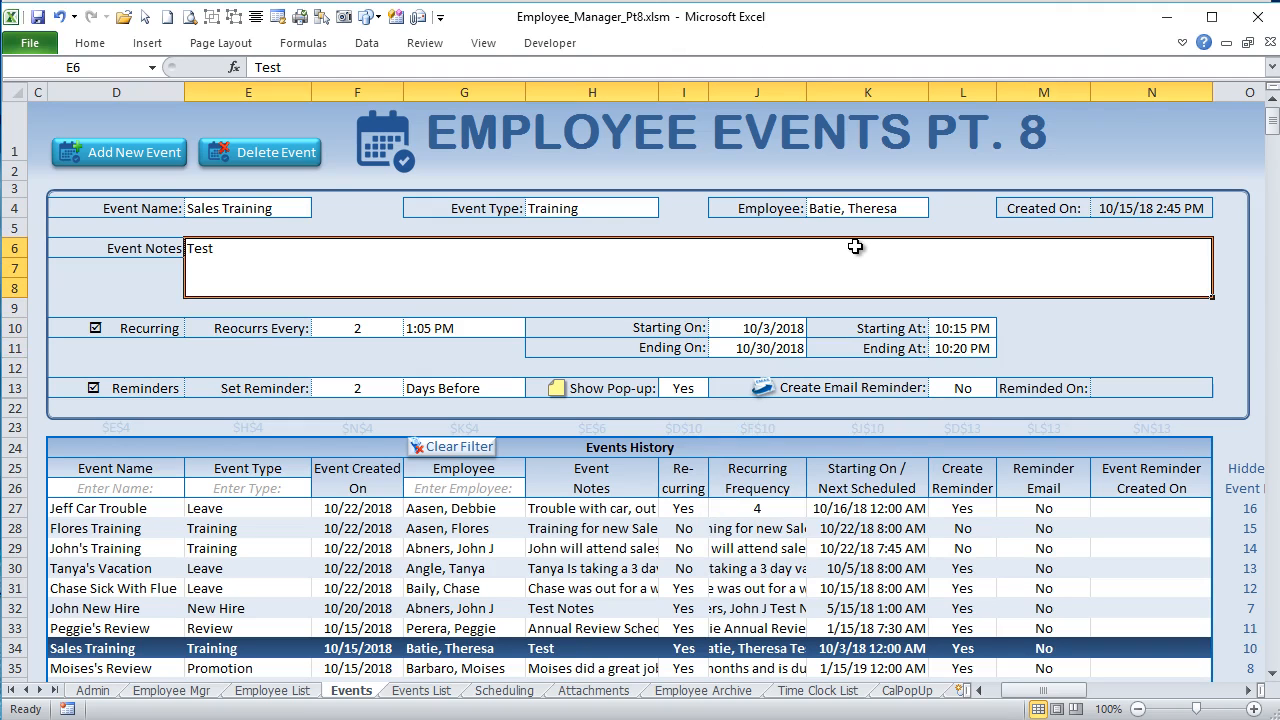
Step: Use the pop-up calendar to set the Starting On date to 10/4/2018 and the Ending On date to 10/2/2018
click(756, 349)
click(800, 438)
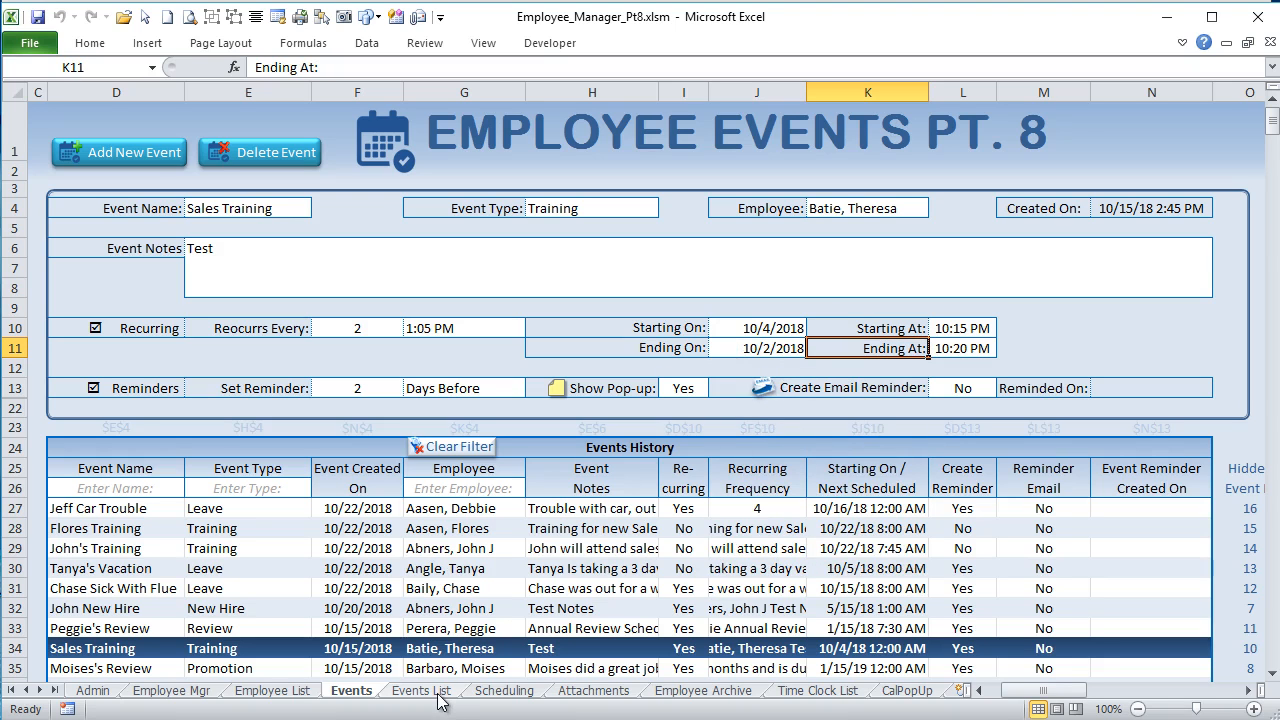
Step: Return to the Events sheet's VBA code and highlight Application.Undo and the Shape Deleted check in the time picker block
key(alt+F11)
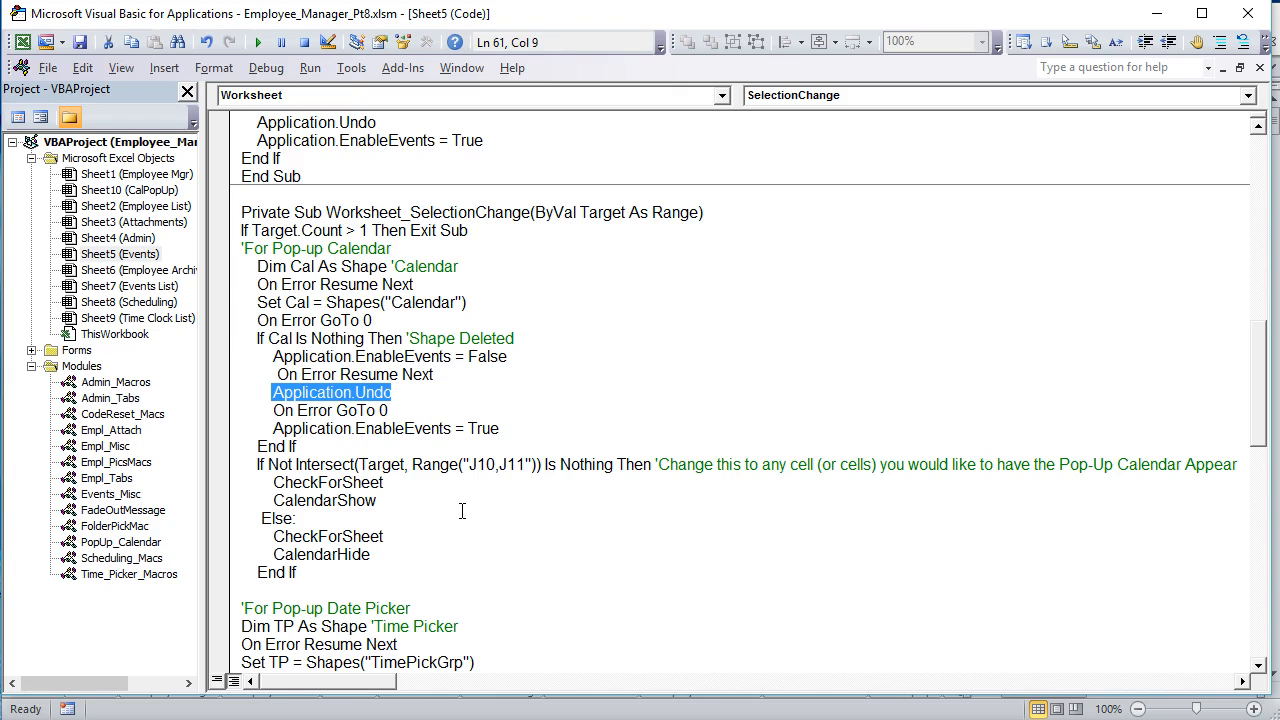
scroll(449, 511, down, 4)
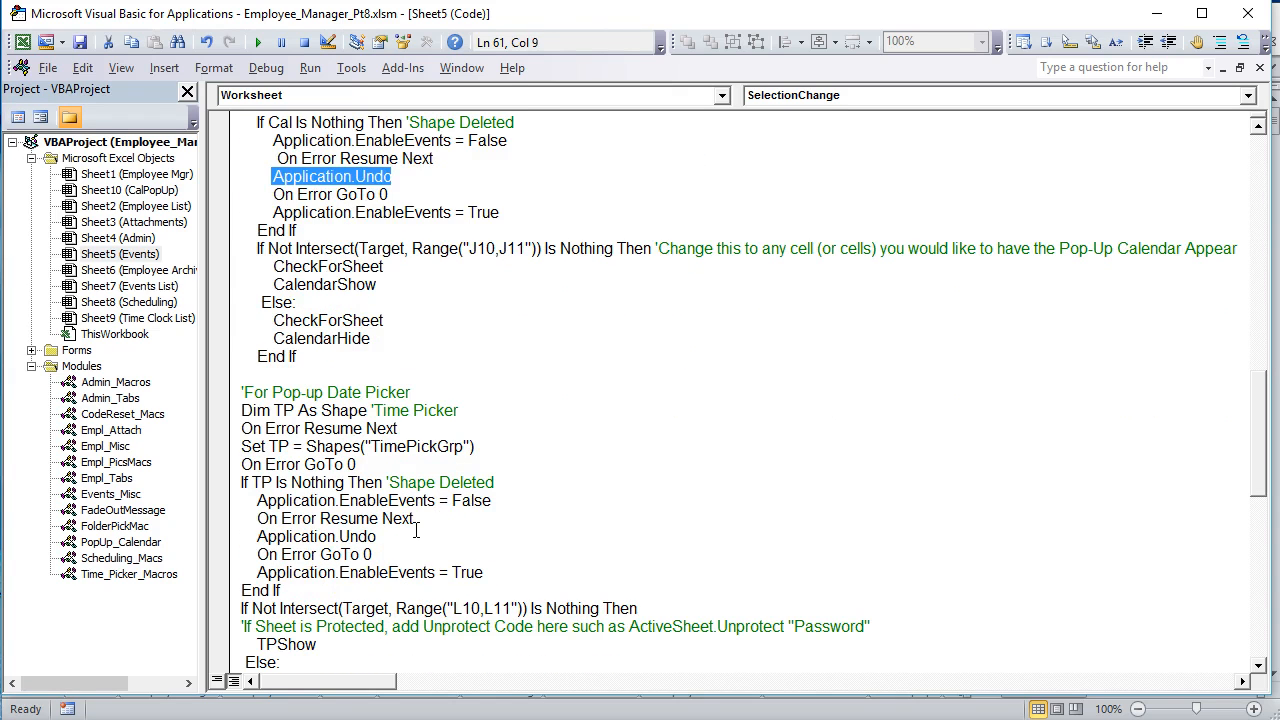
drag(416, 531, 223, 538)
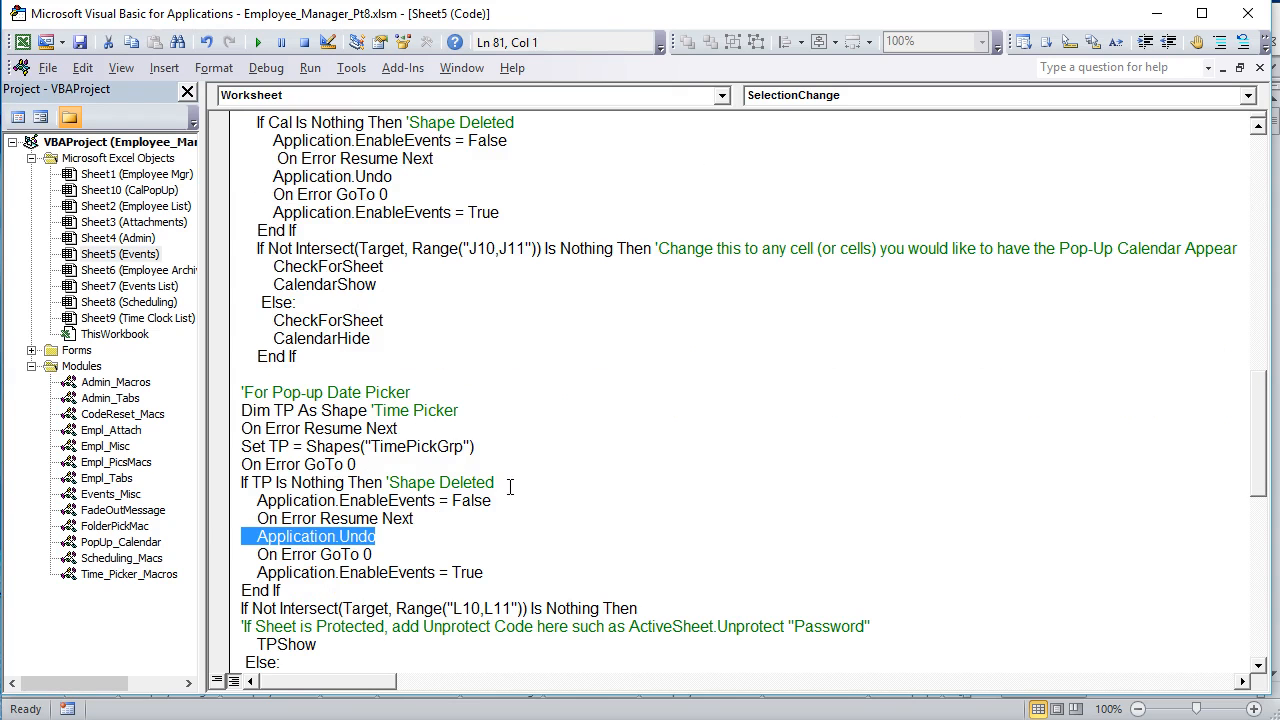
drag(510, 487, 301, 500)
Step: Review the rest of the Worksheet_SelectionChange code and highlight part of L11 in the time picker's Range("L10,L11") condition
scroll(345, 487, down, 3)
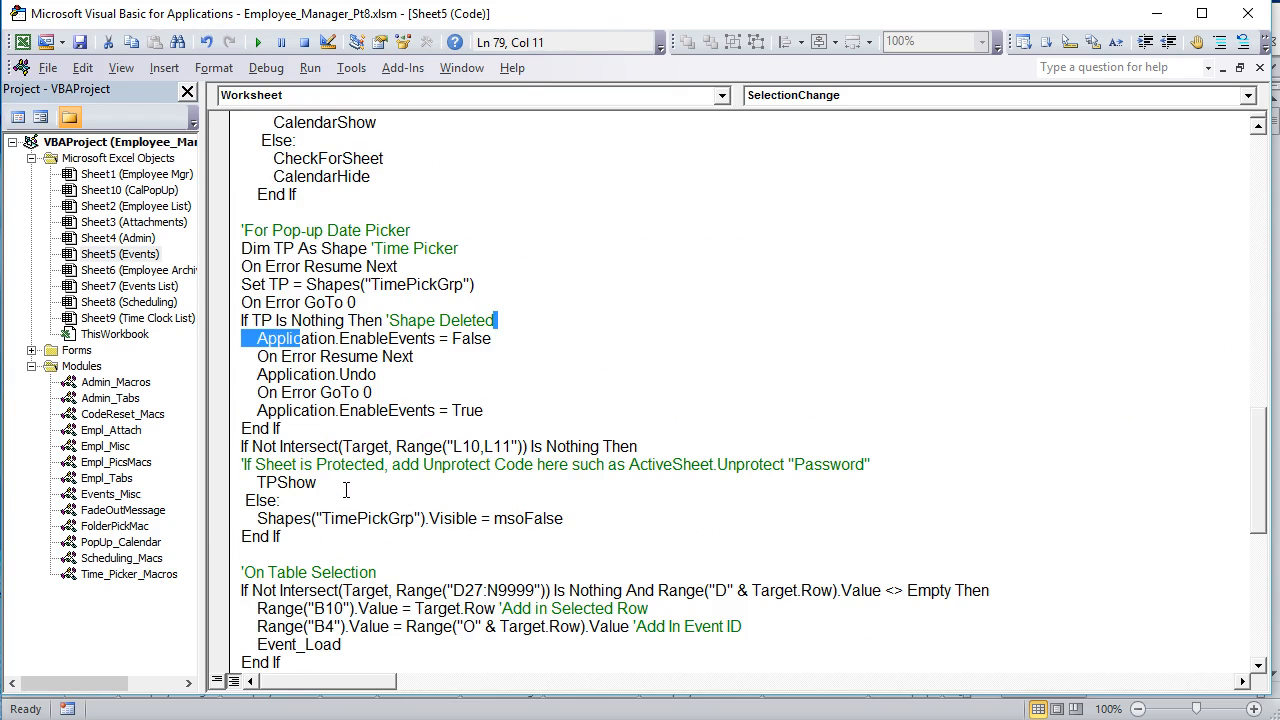
scroll(345, 490, down, 4)
scroll(345, 491, down, 2)
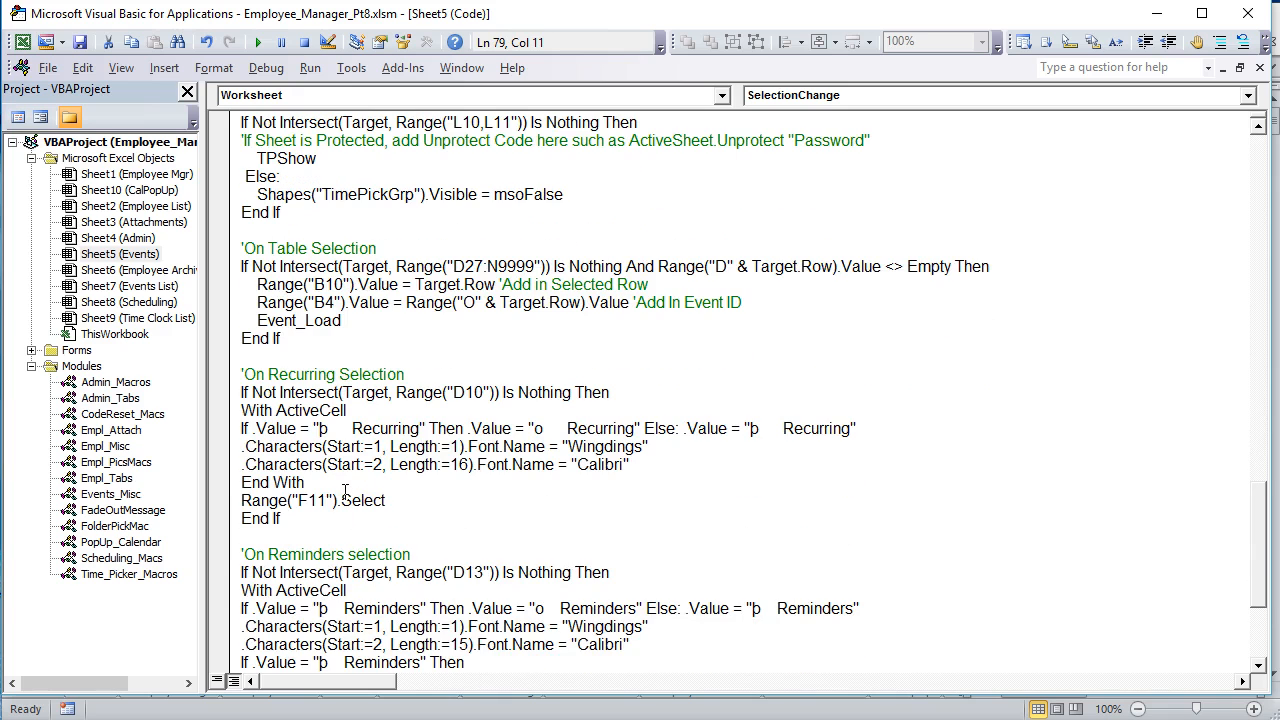
scroll(380, 396, down, 4)
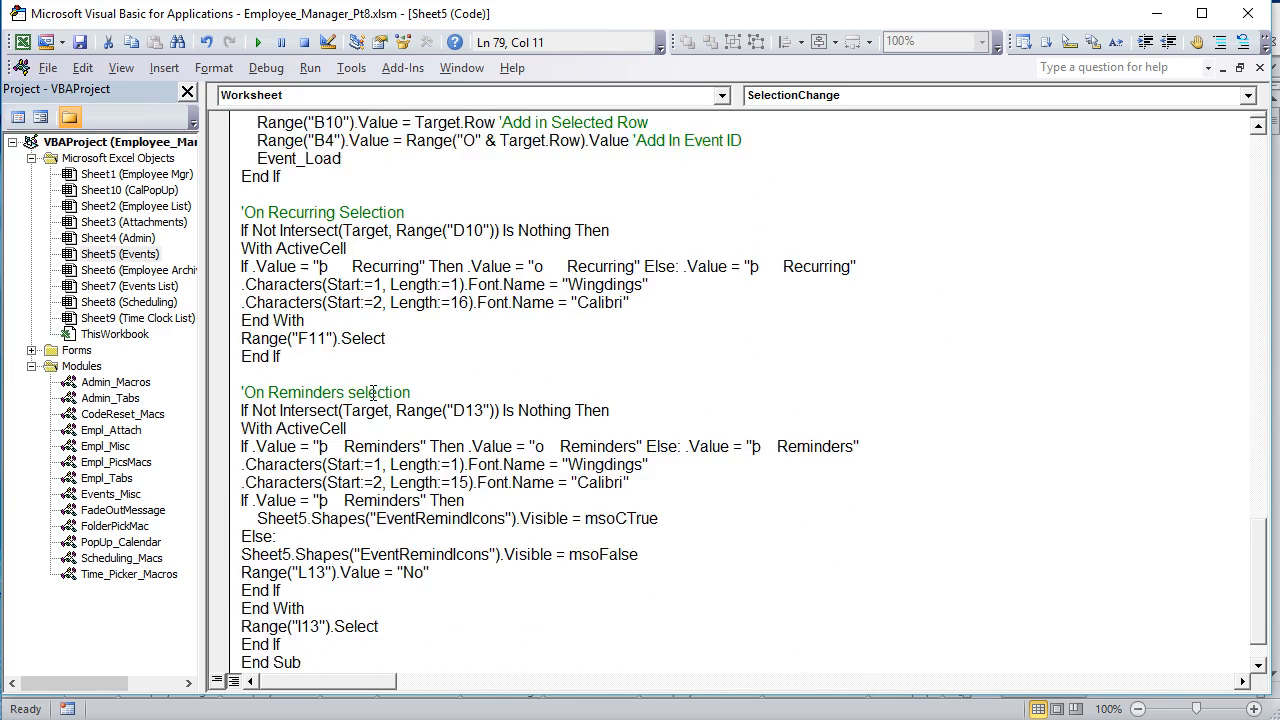
scroll(372, 393, up, 7)
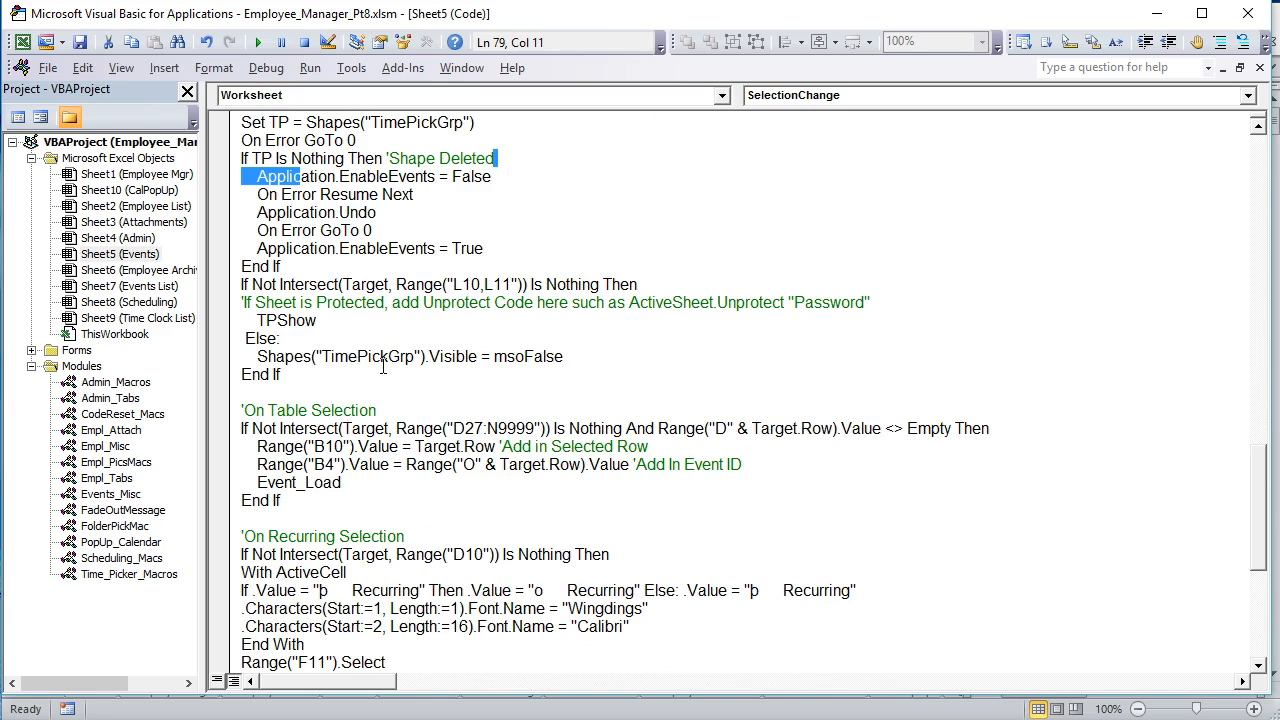
mouse_move(483, 284)
mouse_down()
mouse_move(462, 284)
mouse_move(508, 284)
mouse_up()
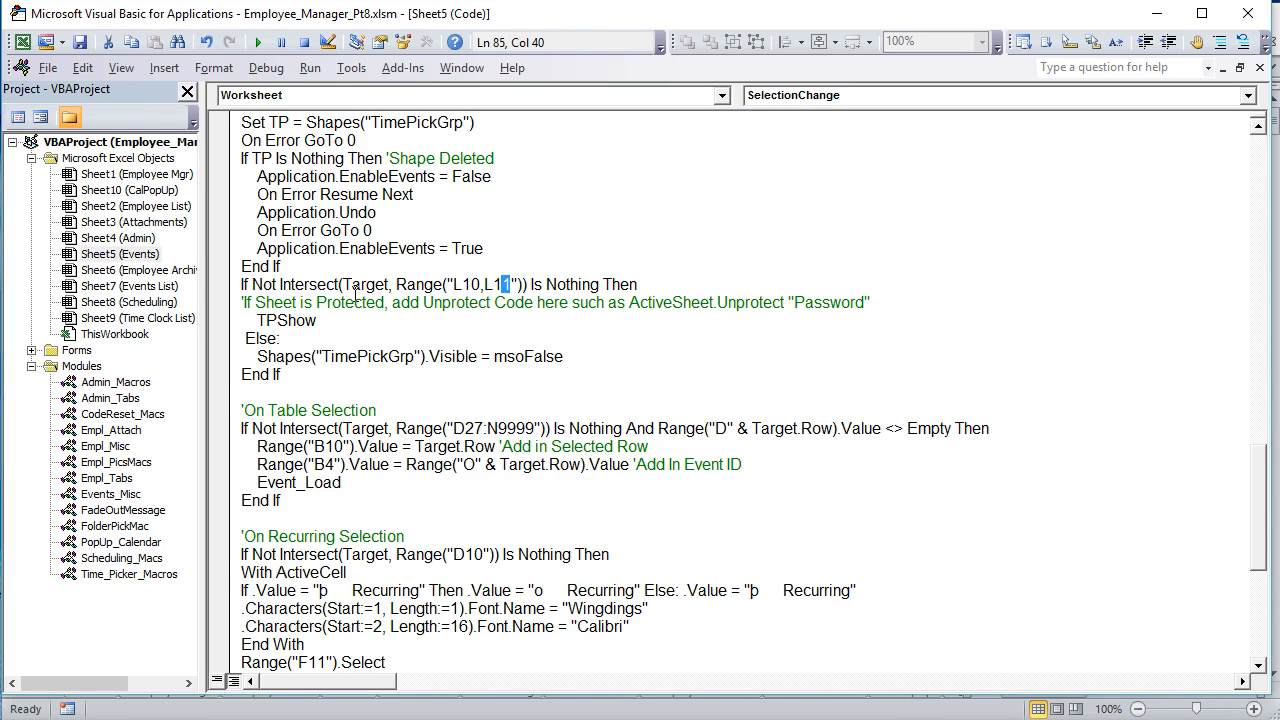
Step: Highlight SelectionChange in the procedure's name, the L11 reference in the time picker condition, and the TPShow call
scroll(340, 278, up, 9)
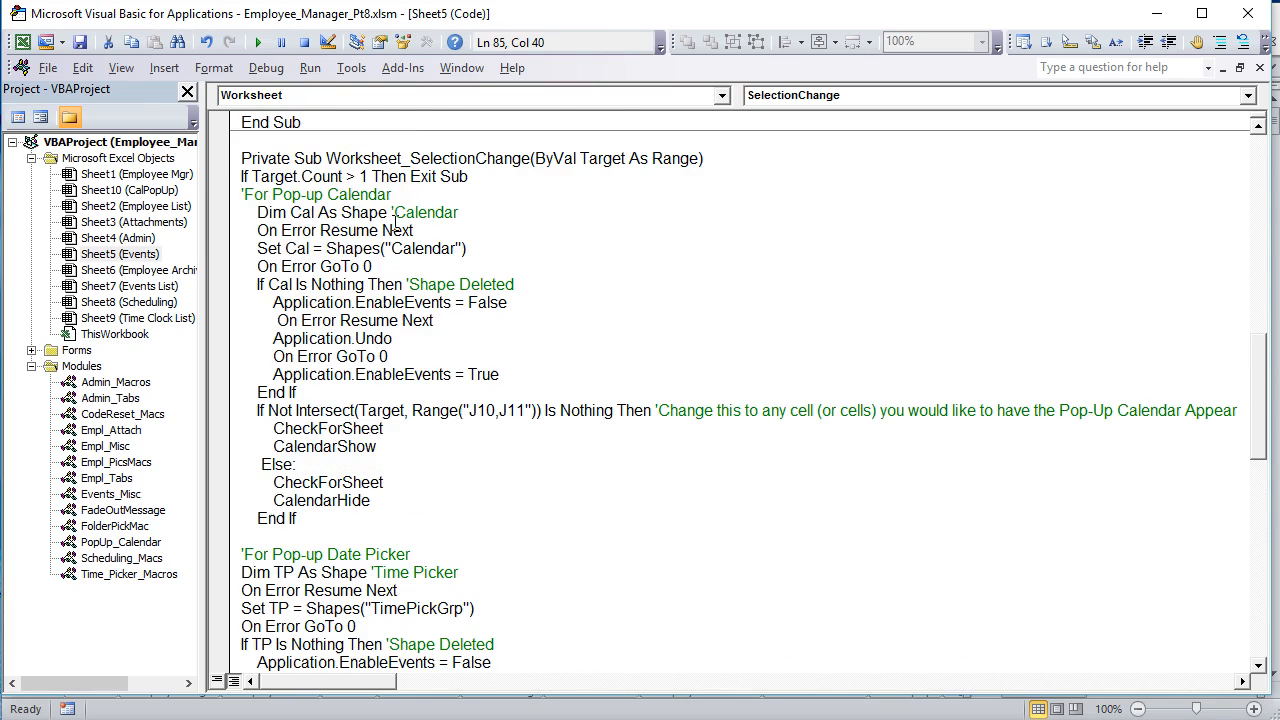
drag(525, 152, 444, 152)
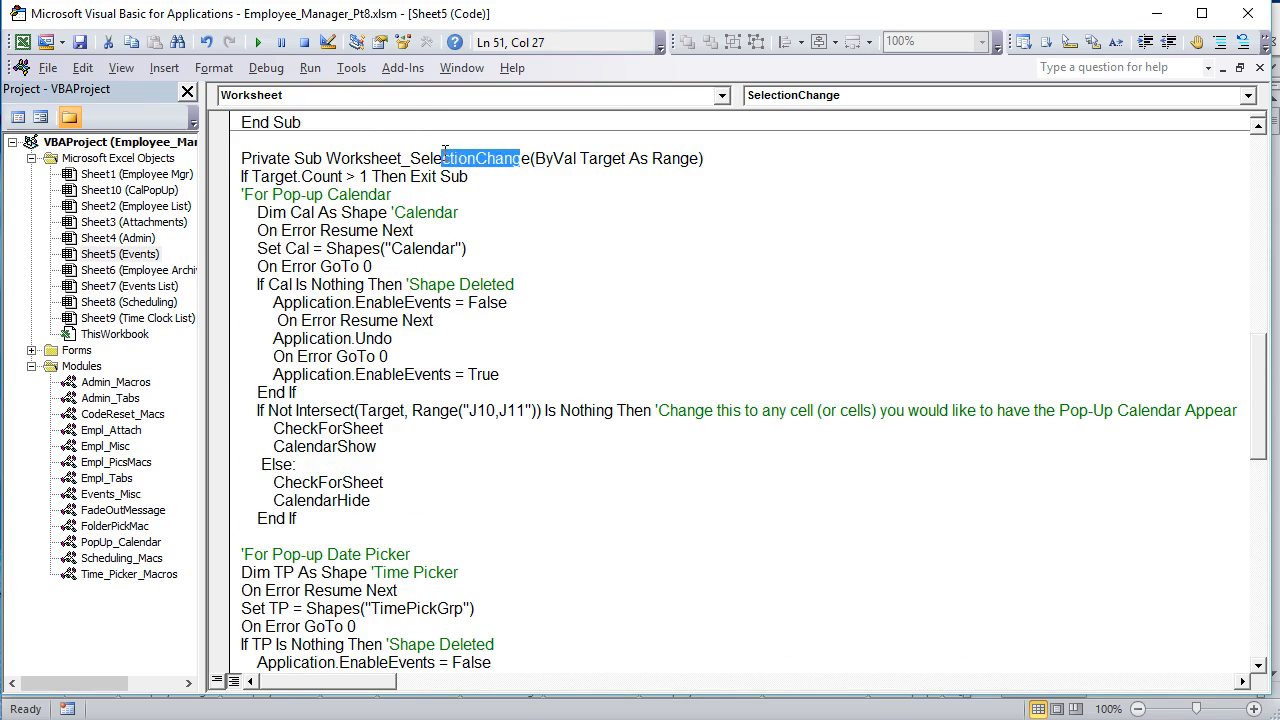
scroll(433, 275, down, 7)
mouse_move(486, 392)
mouse_down()
mouse_move(463, 394)
mouse_move(488, 385)
mouse_up()
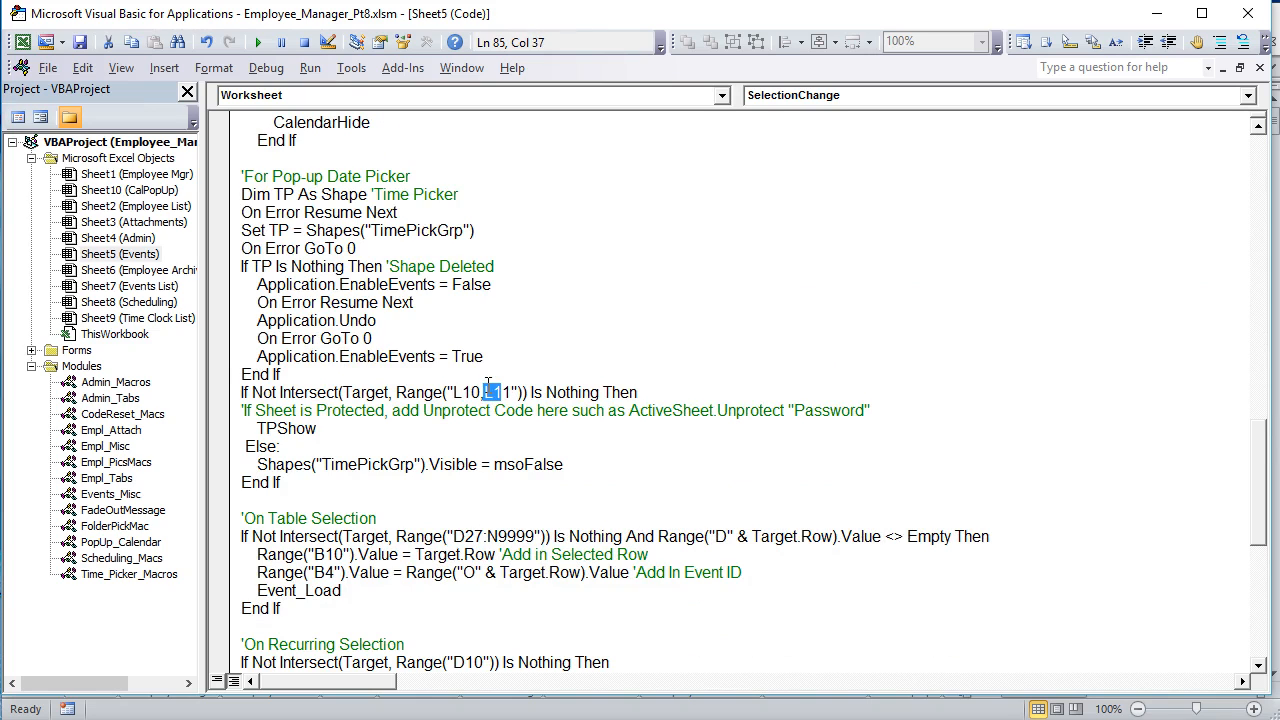
drag(348, 429, 266, 428)
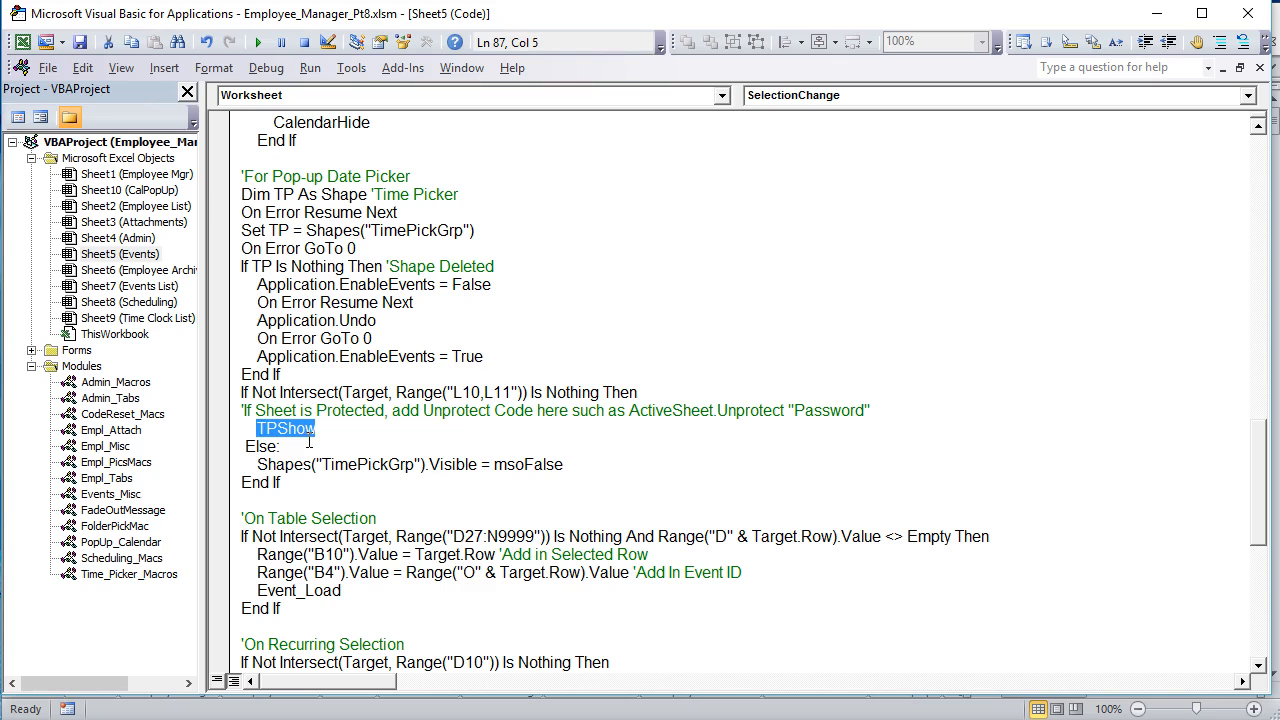
Step: Highlight the TPShow call, the time picker's L10,L11 reference, and the Else branch that hides the TimePickGrp shape
drag(331, 430, 249, 428)
drag(586, 467, 282, 447)
drag(515, 410, 455, 394)
drag(575, 466, 247, 447)
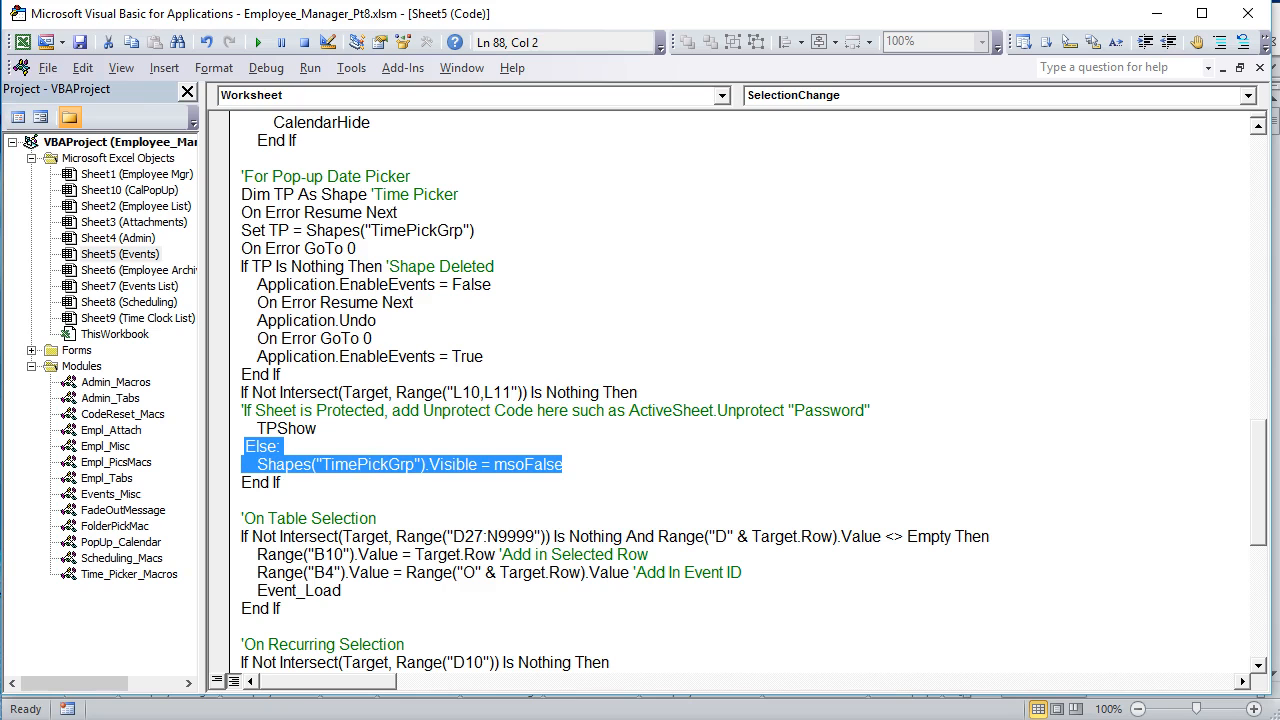
Step: Switch to the Events sheet in Excel, show the time picker for Starting At, and dismiss it by selecting cells outside the time fields
key(alt+F11)
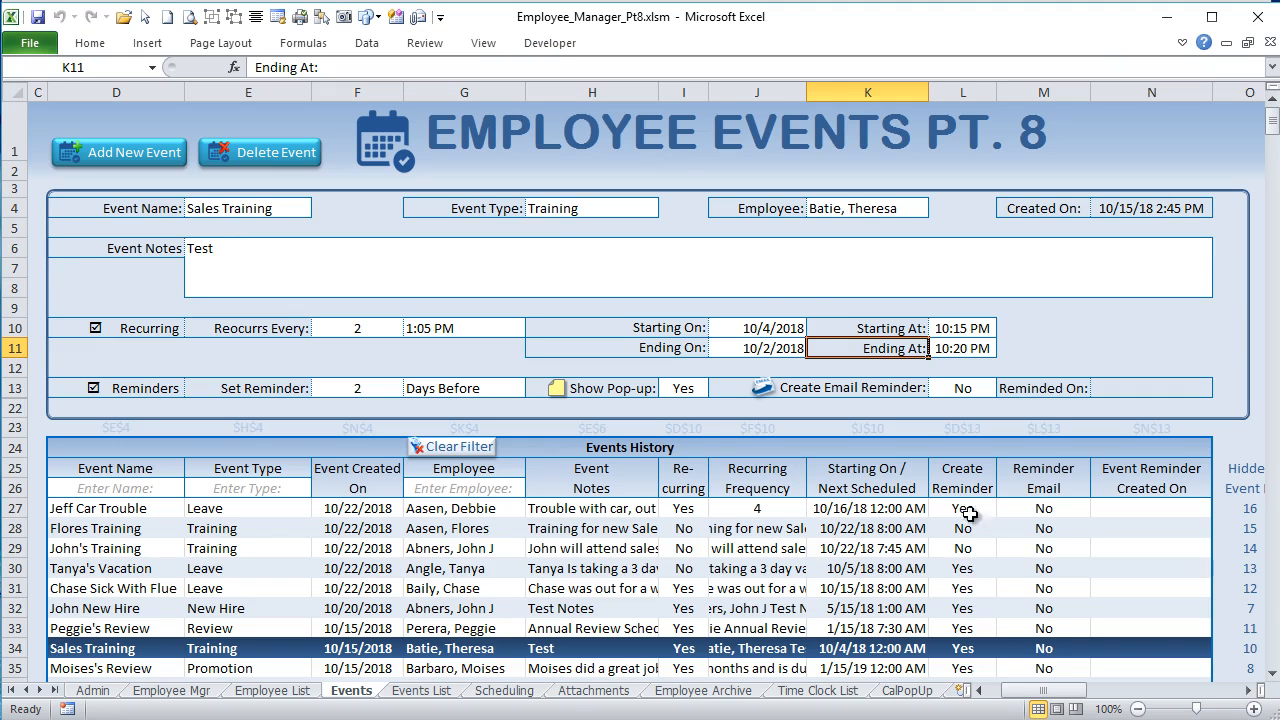
click(969, 327)
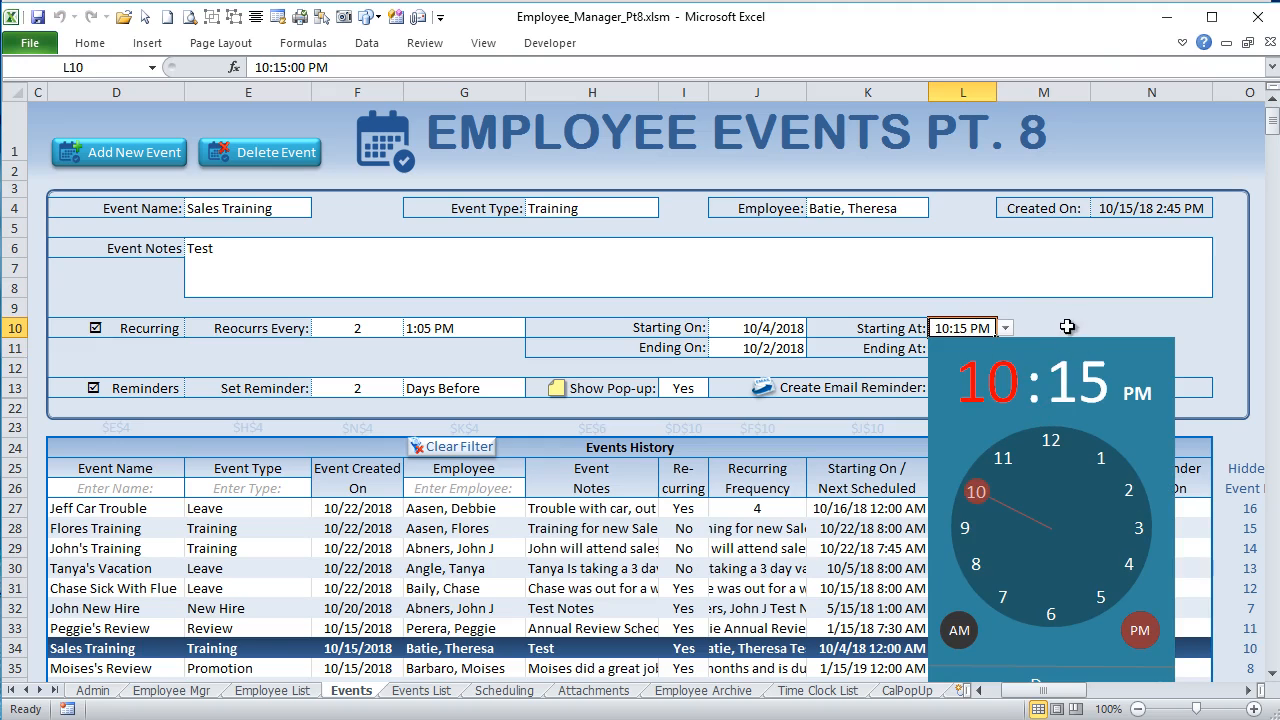
click(945, 248)
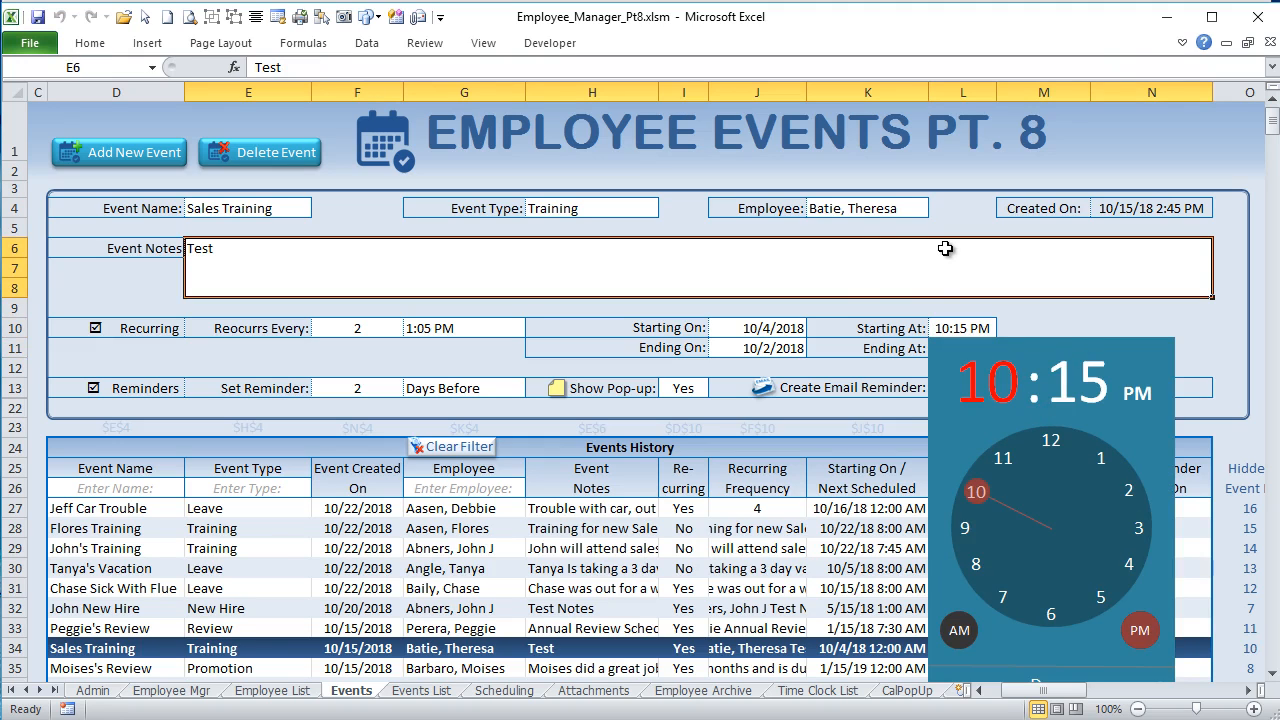
click(812, 314)
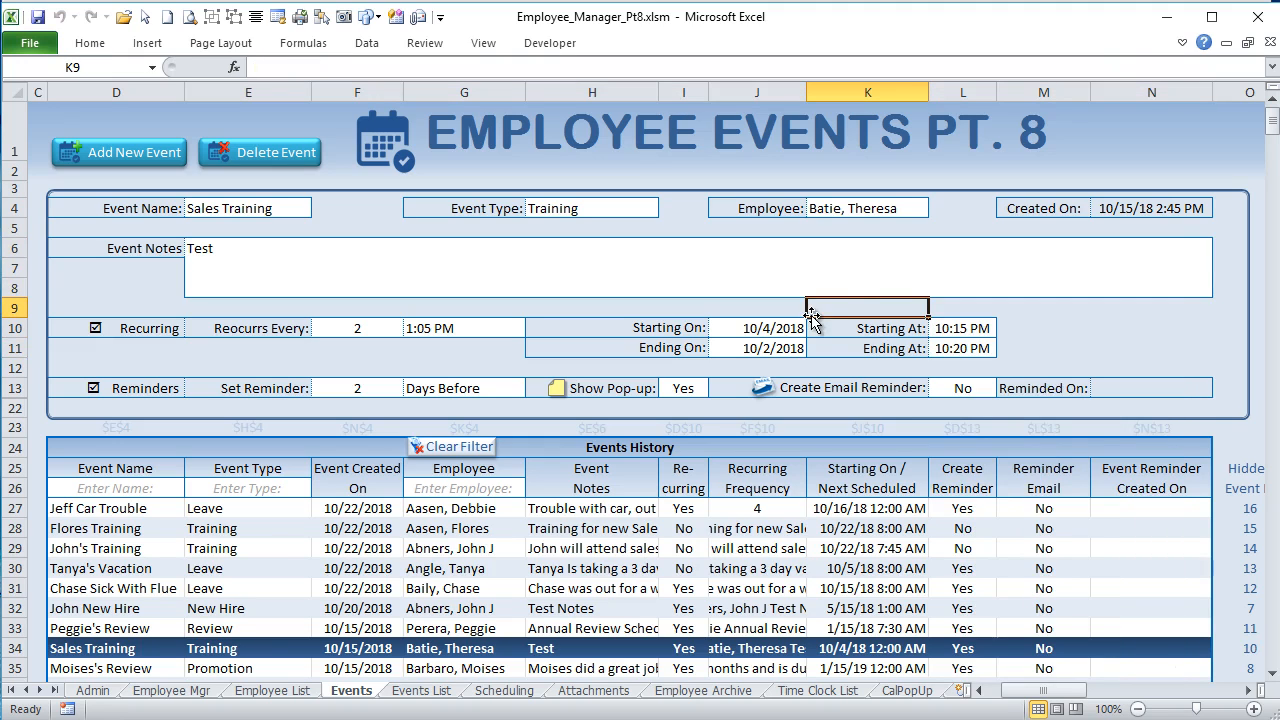
click(870, 264)
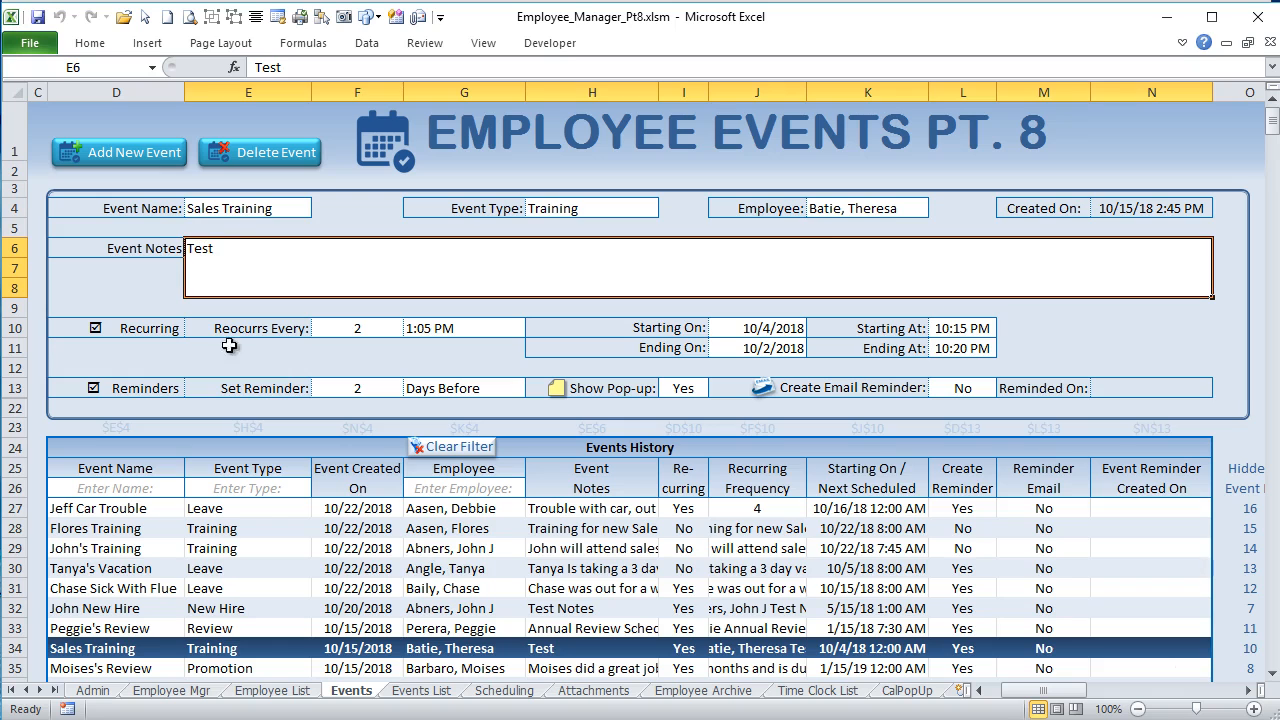
Step: Show the time picker for the Starting At and Ending At cells in turn, dismissing each by selecting a cell beside it
click(950, 329)
click(1095, 325)
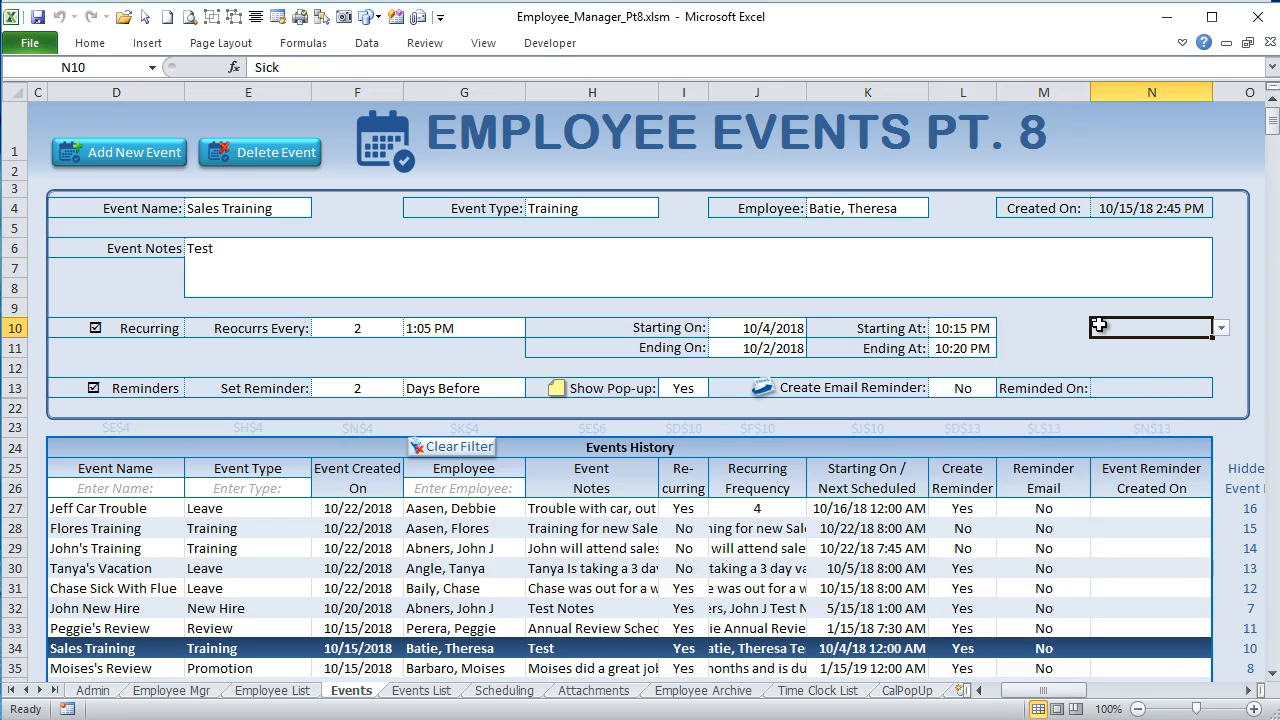
click(981, 350)
click(1041, 344)
Step: Show the pop-up calendar for the Ending On date and dismiss it by selecting empty cell M11
click(776, 348)
click(817, 366)
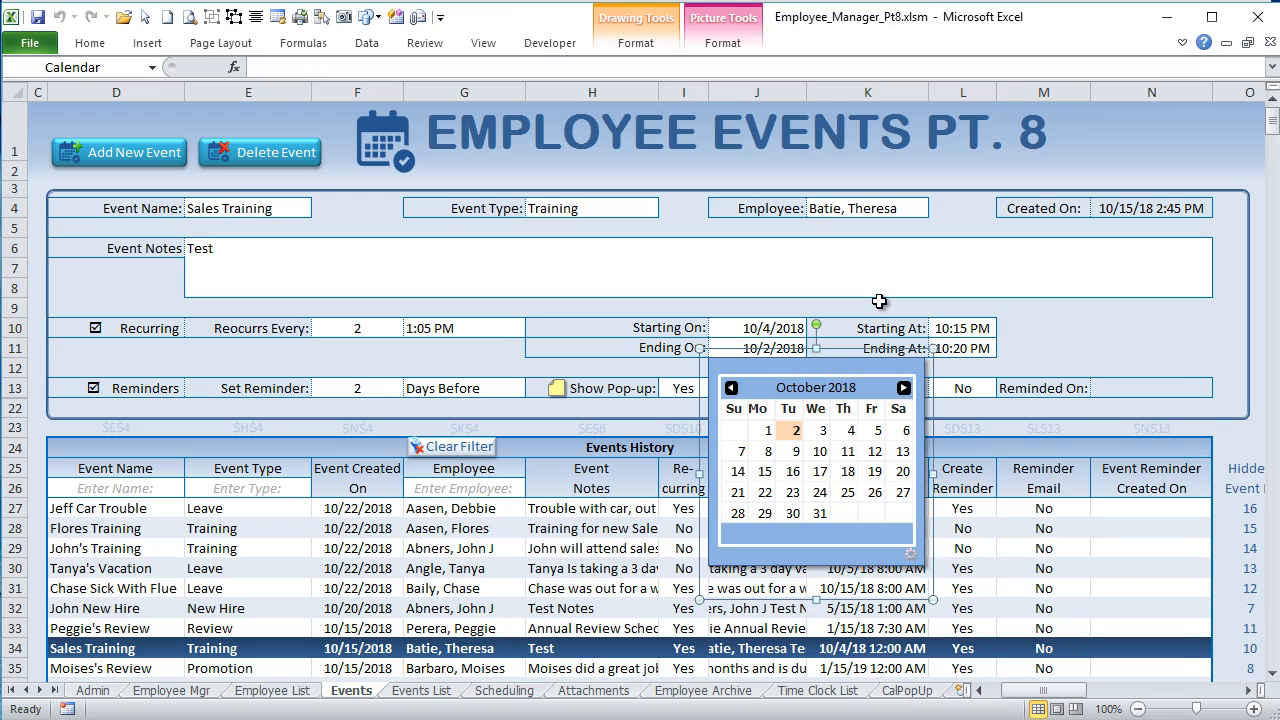
click(1086, 348)
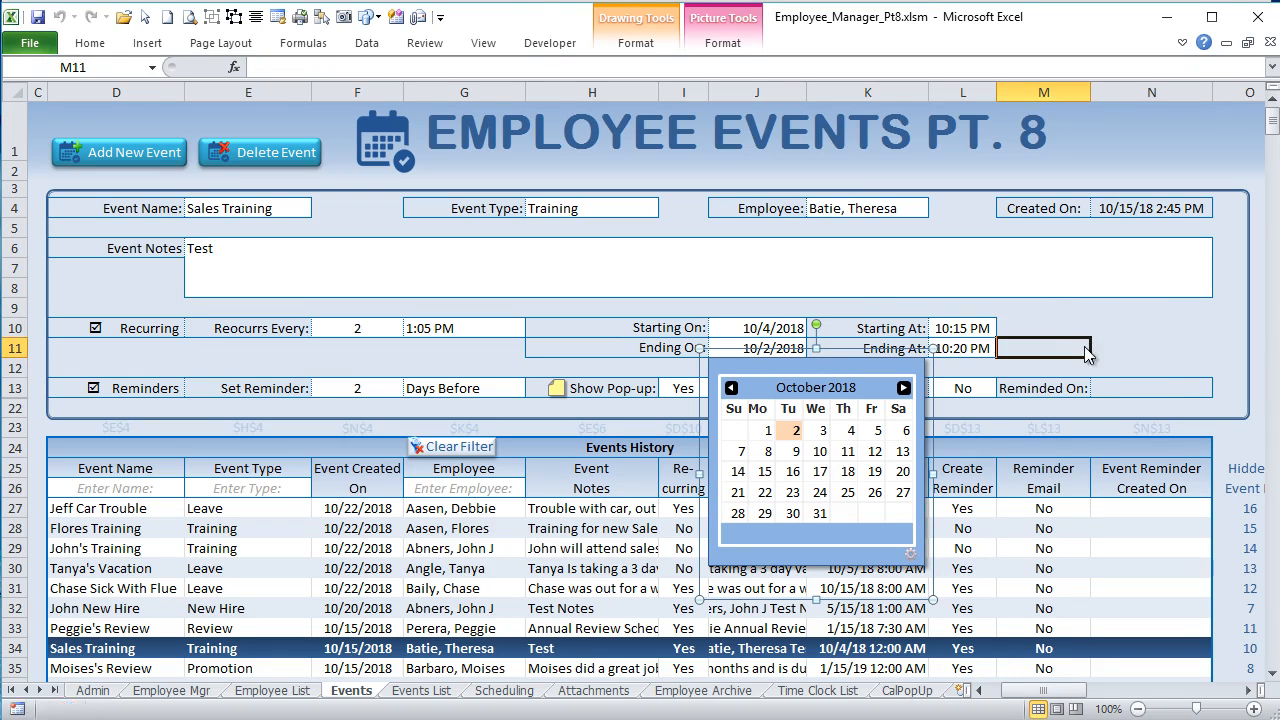
click(735, 349)
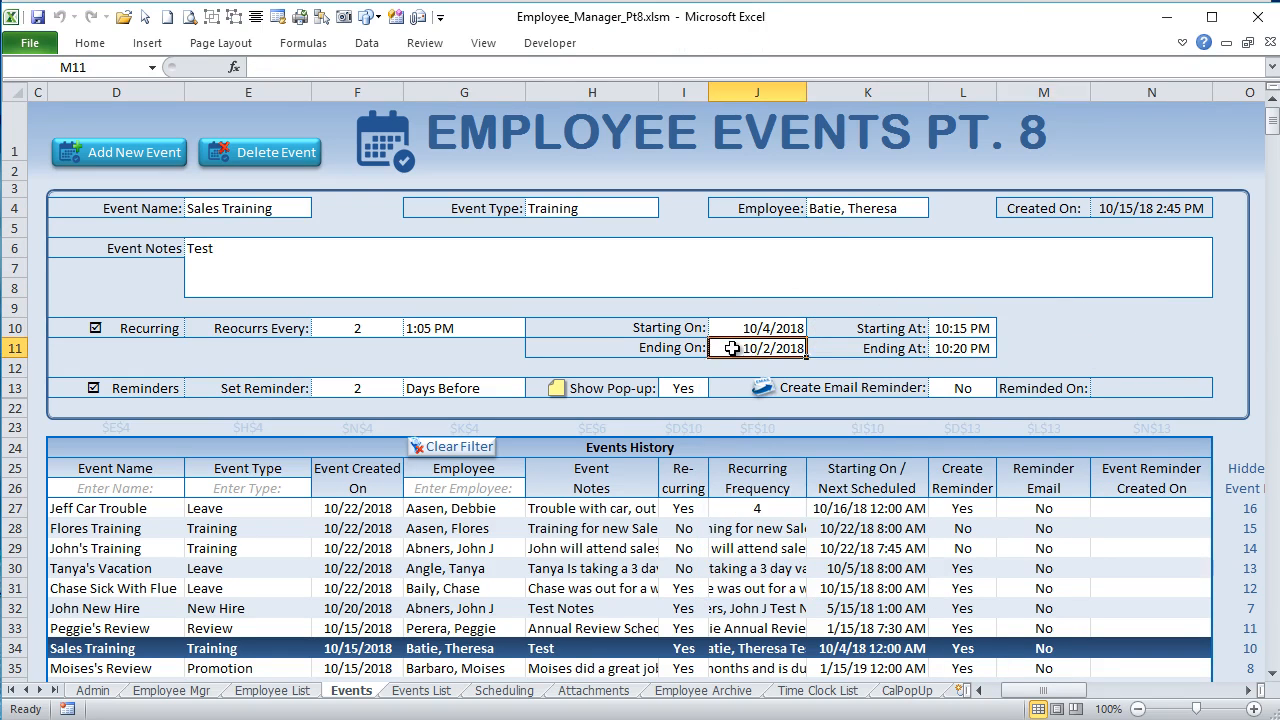
click(1040, 346)
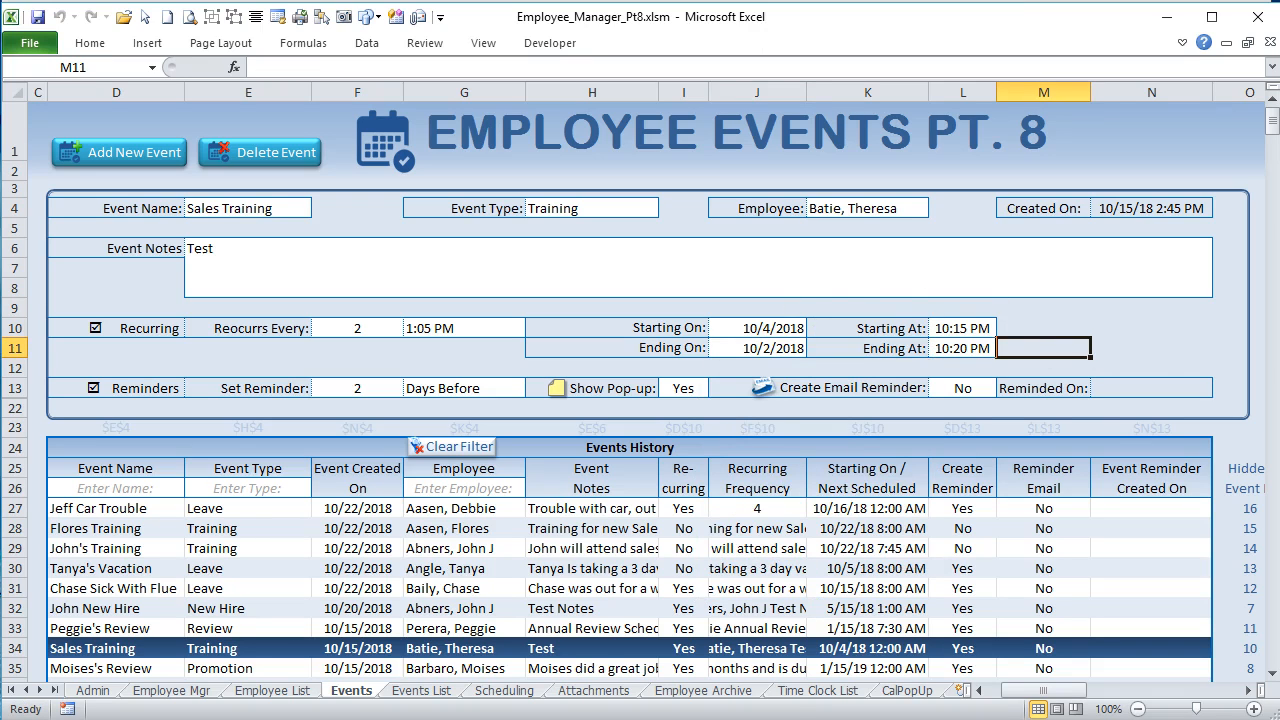
Step: Show the Starting At time picker and the Starting On calendar, dismissing each by selecting an empty cell
click(980, 328)
click(1058, 330)
click(788, 327)
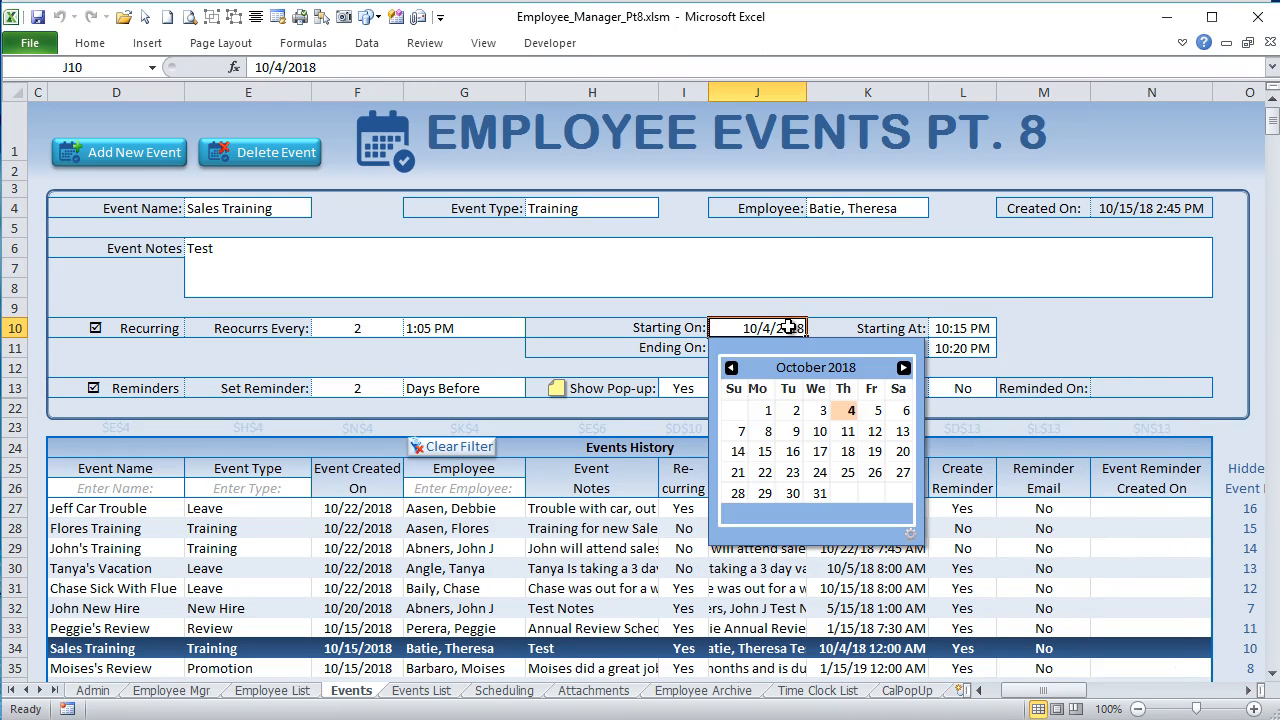
click(1150, 347)
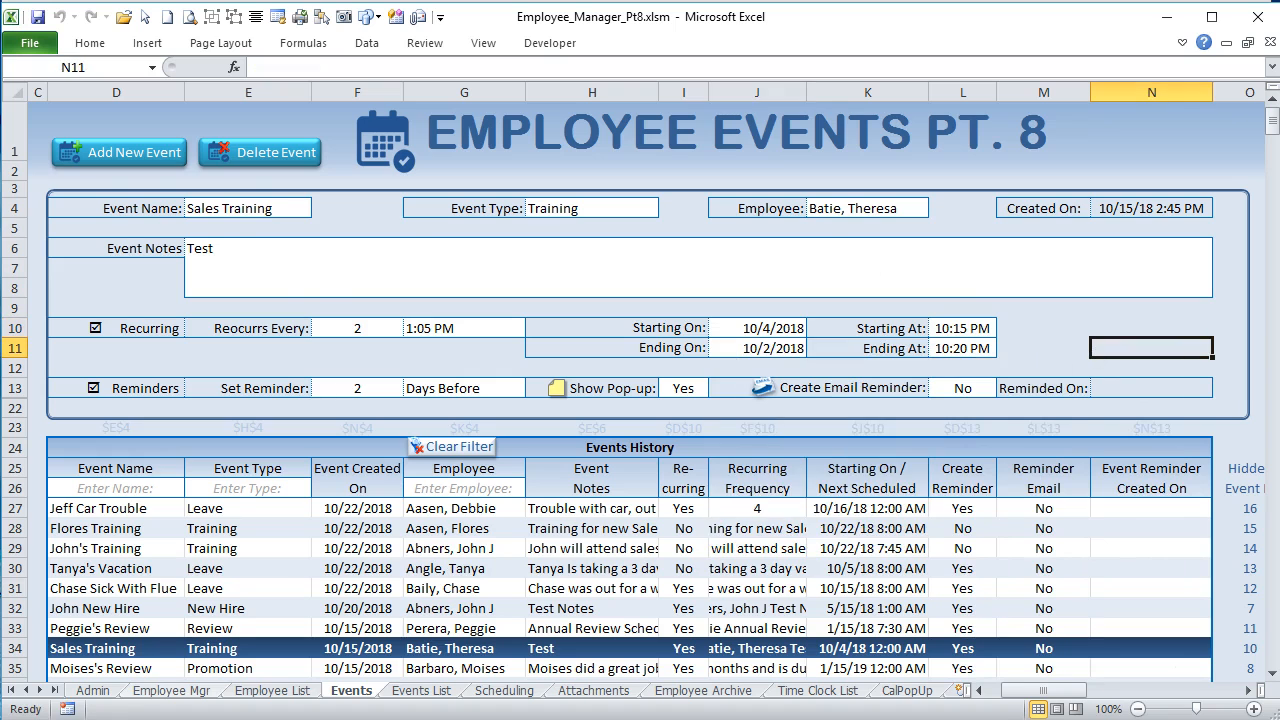
Step: Return to the Events sheet's VBA code and add J25 to the time picker's Range("L10,L11") condition
key(alt+F11)
click(505, 392)
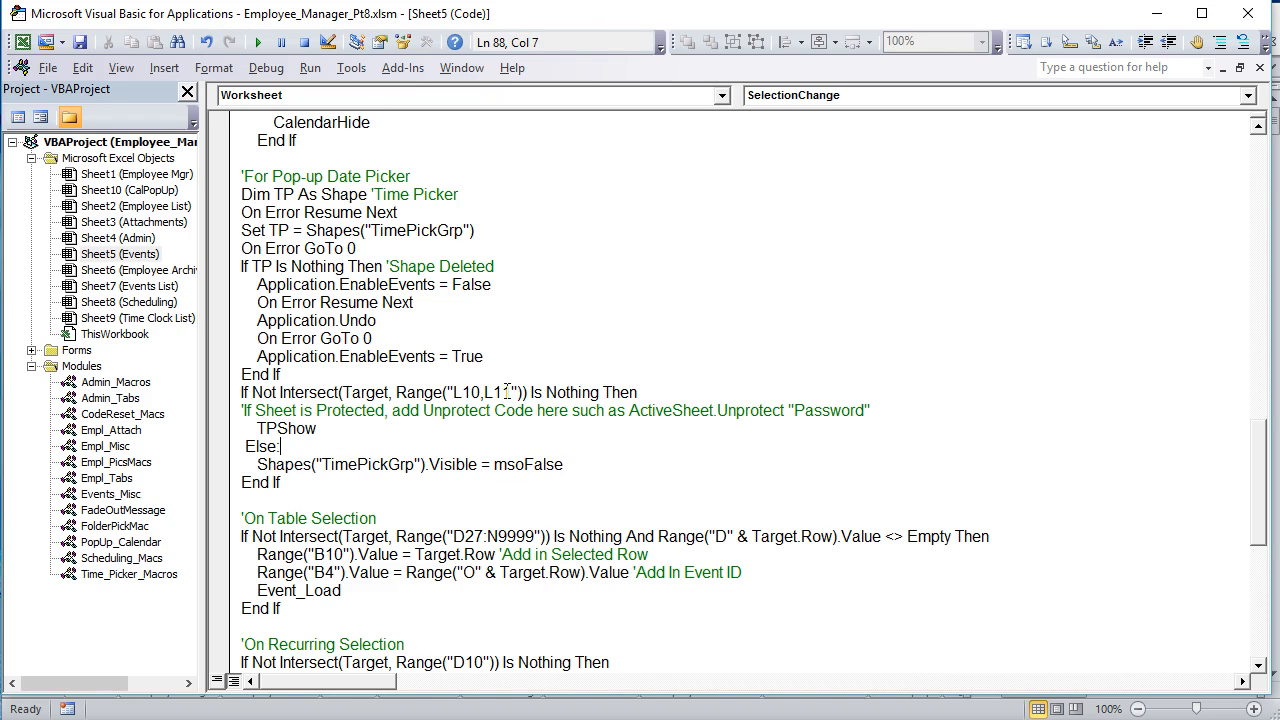
drag(505, 392, 453, 392)
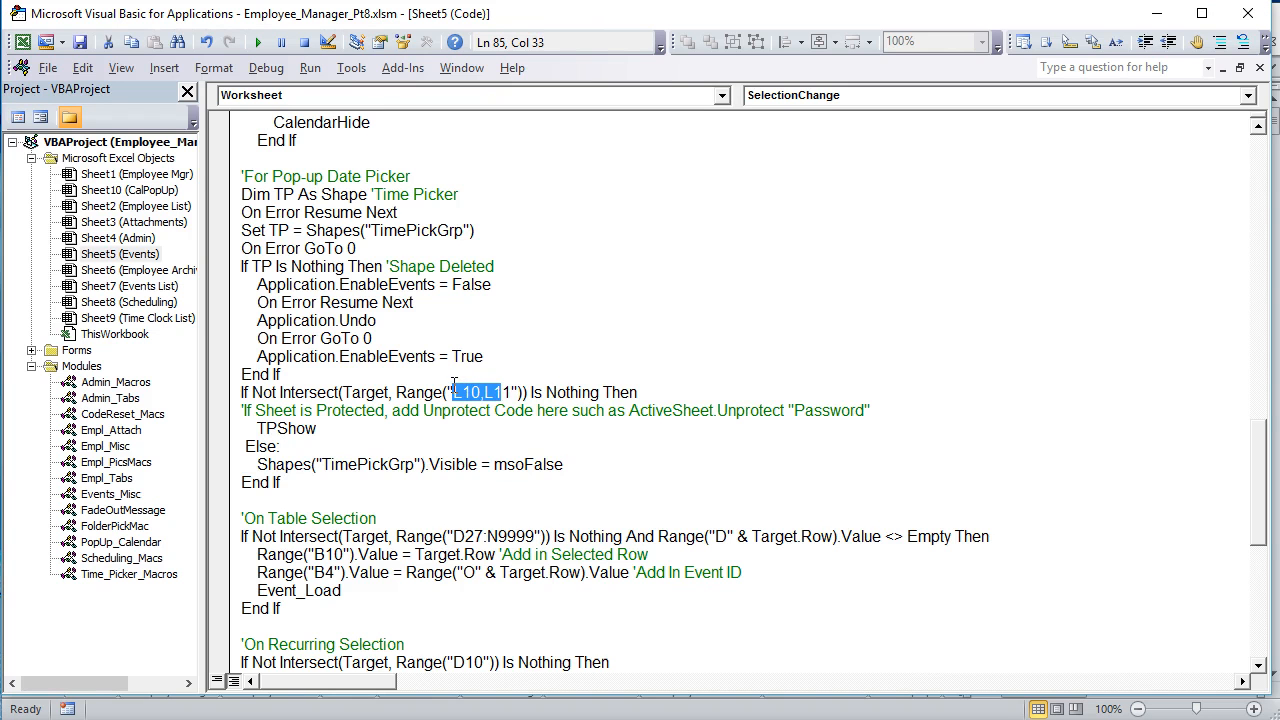
click(512, 392)
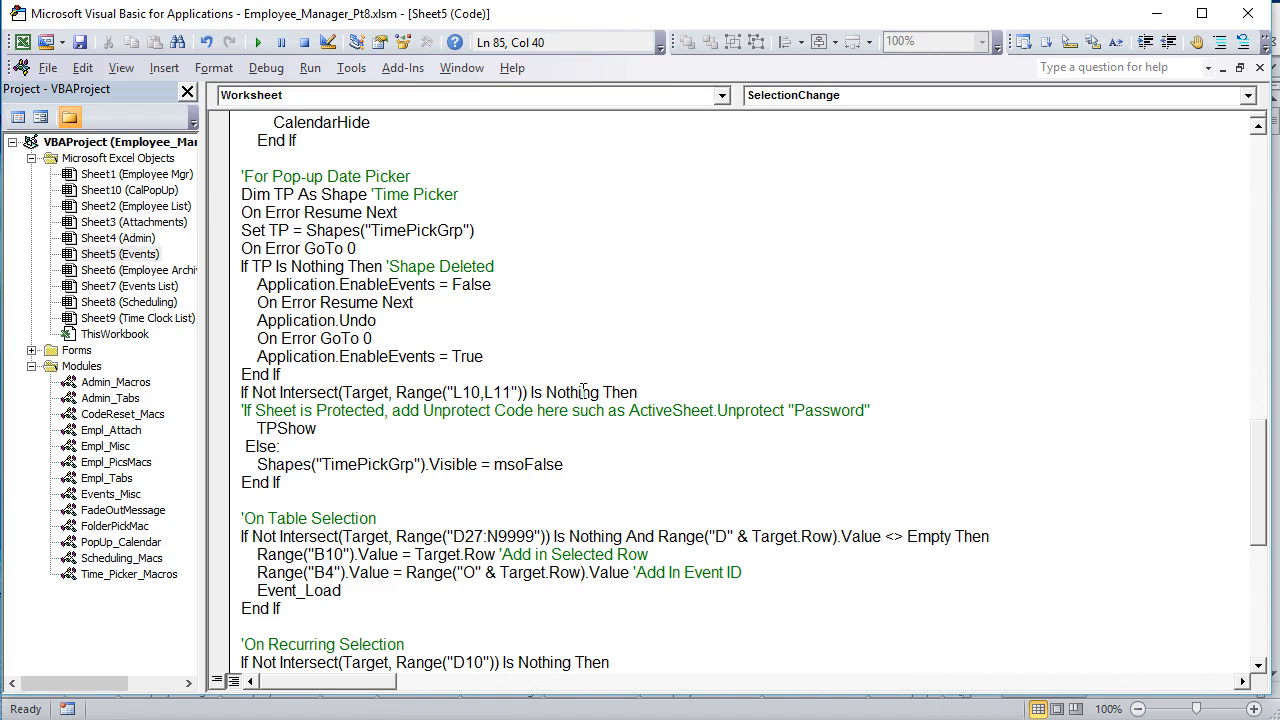
text(,J)
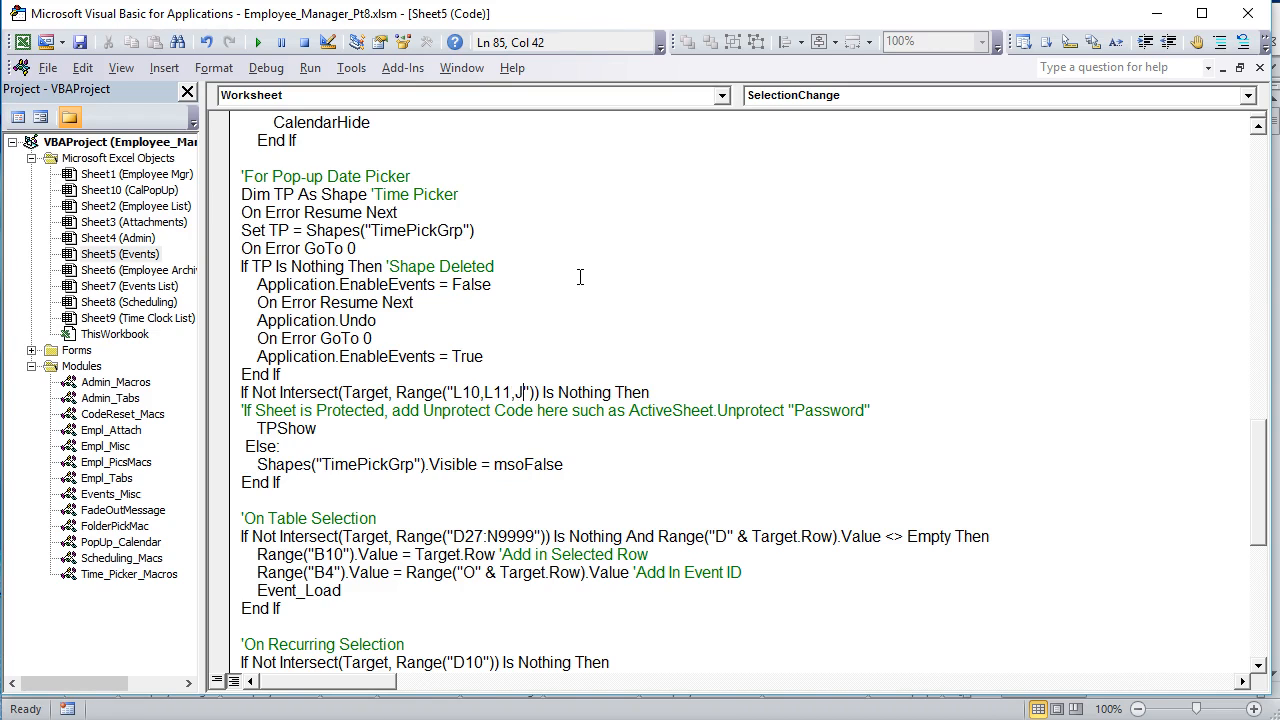
text(25)
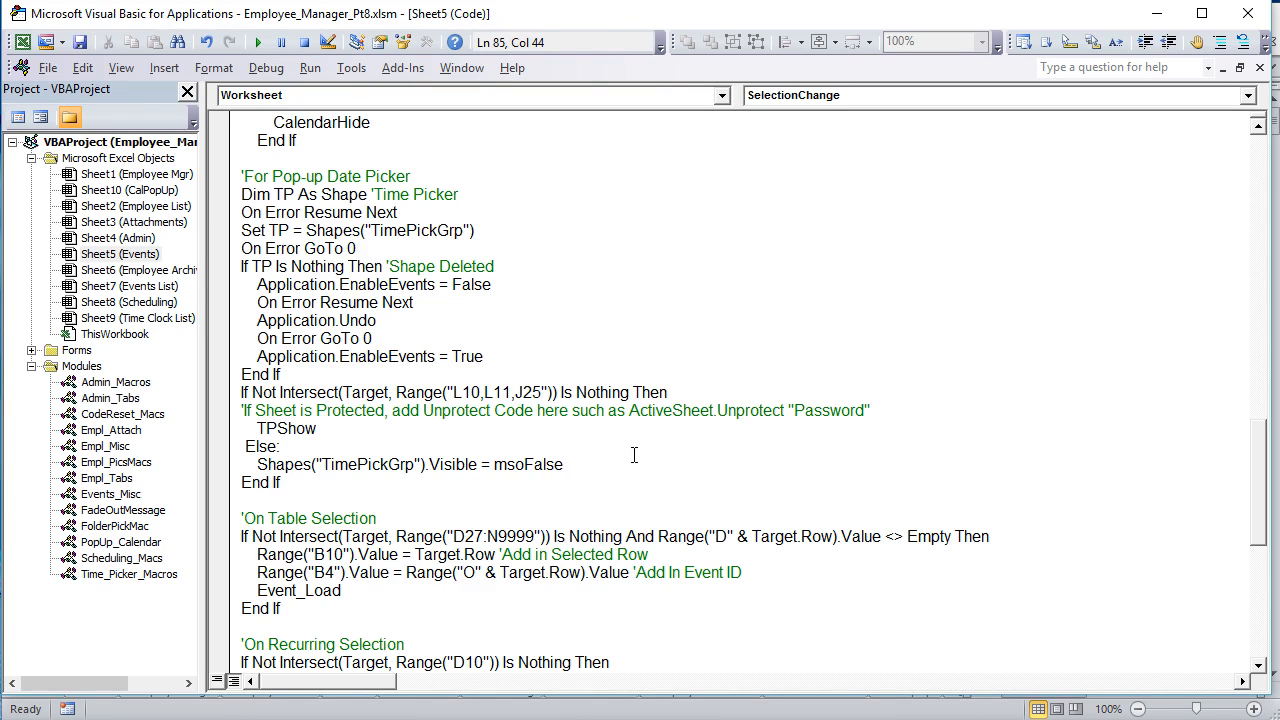
Step: Remove J25 from the time picker's Range condition
key(BackSpace)
key(BackSpace)
key(BackSpace)
key(BackSpace)
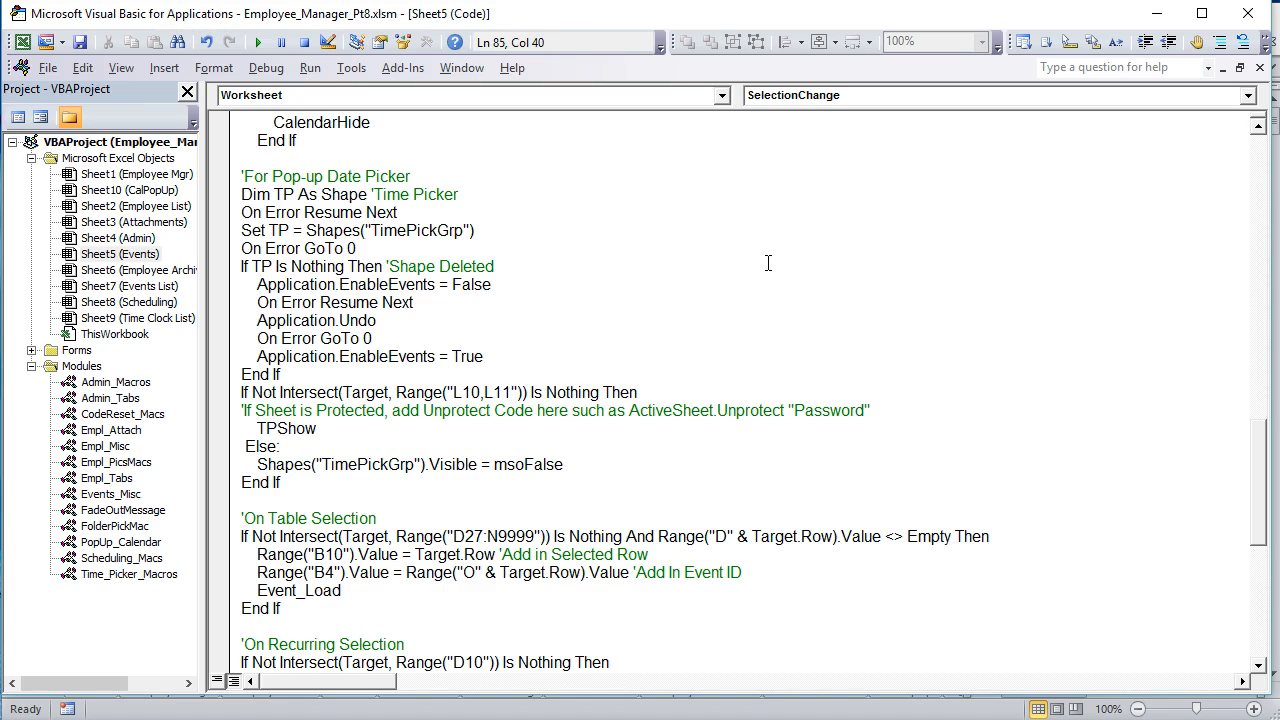
Step: Highlight the J10,J11 reference in the pop-up calendar's Intersect condition, followed by the start of the condition line
scroll(532, 346, up, 2)
scroll(530, 497, up, 3)
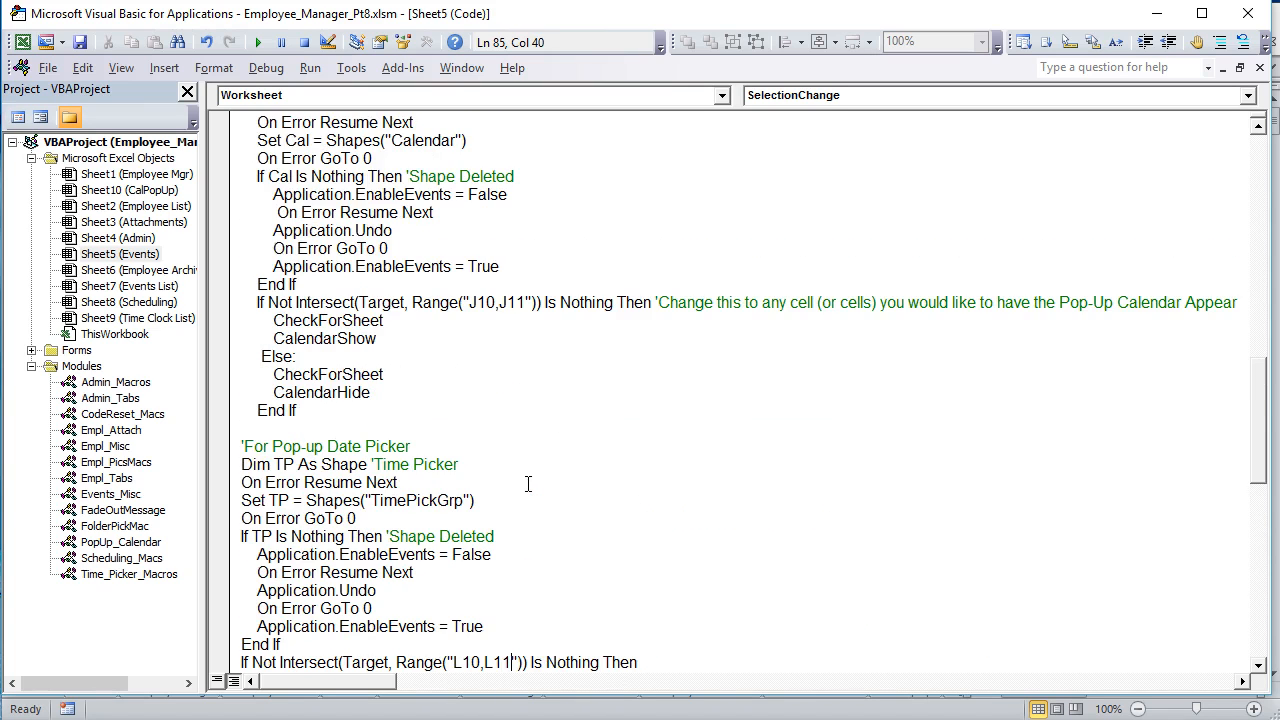
scroll(528, 484, down, 2)
drag(530, 194, 468, 194)
scroll(476, 300, up, 7)
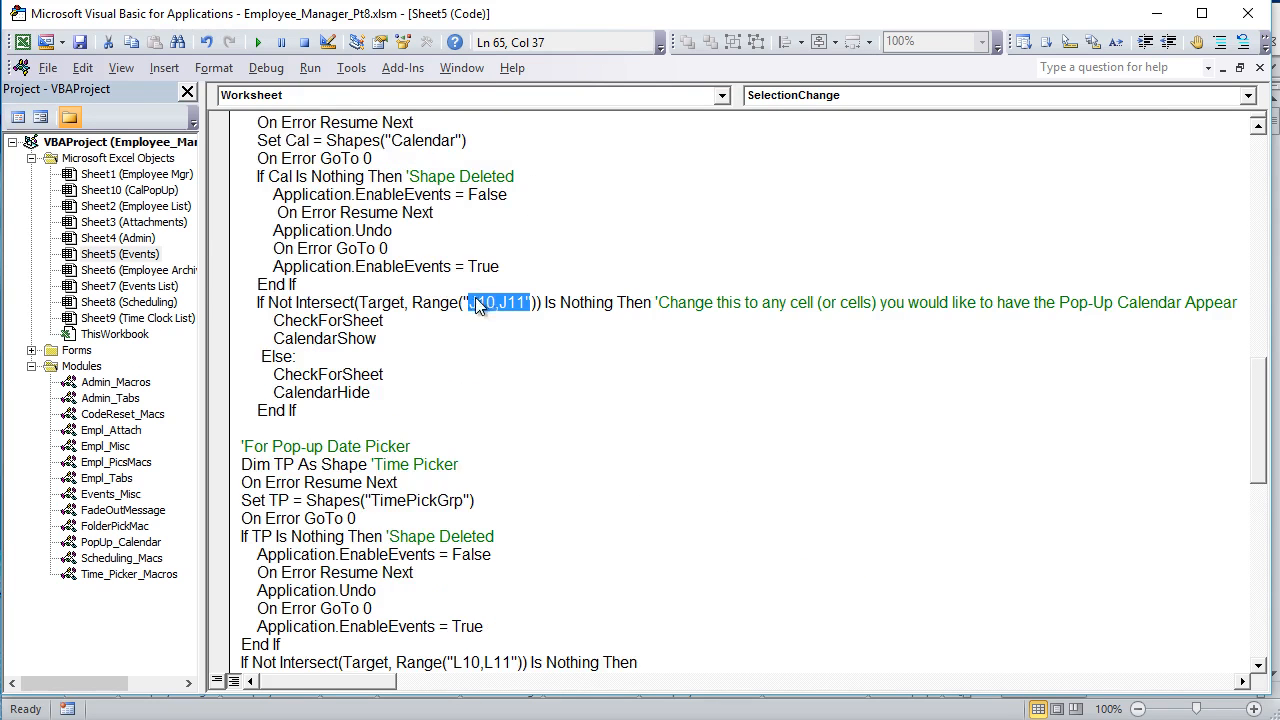
scroll(475, 307, down, 3)
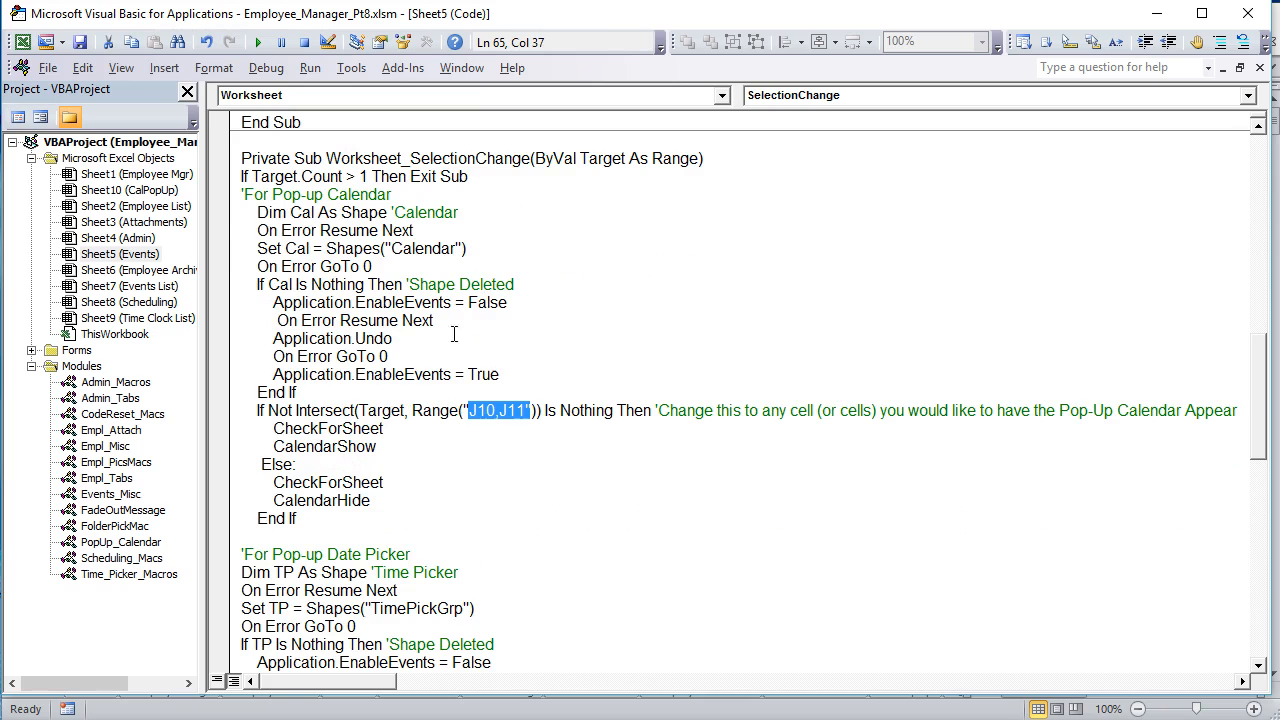
drag(570, 410, 248, 418)
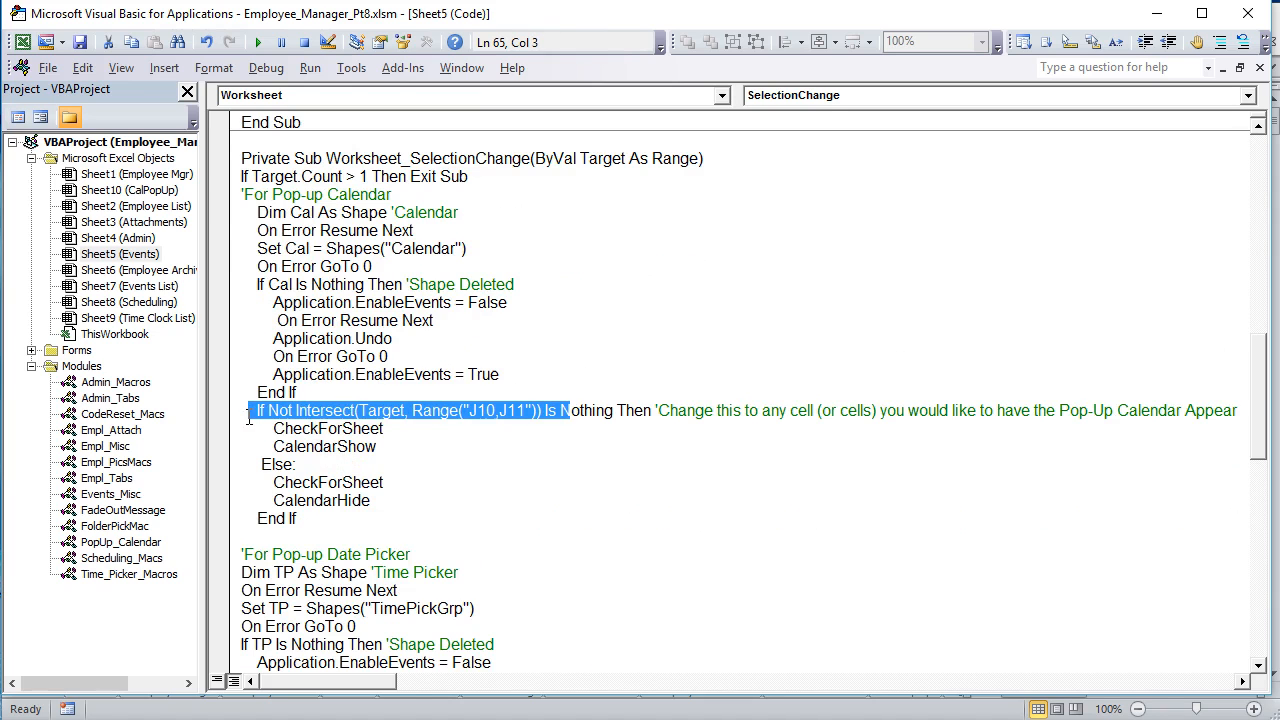
Step: Highlight the L10,L11 reference in the time picker's Intersect condition
scroll(292, 427, down, 5)
drag(521, 500, 335, 497)
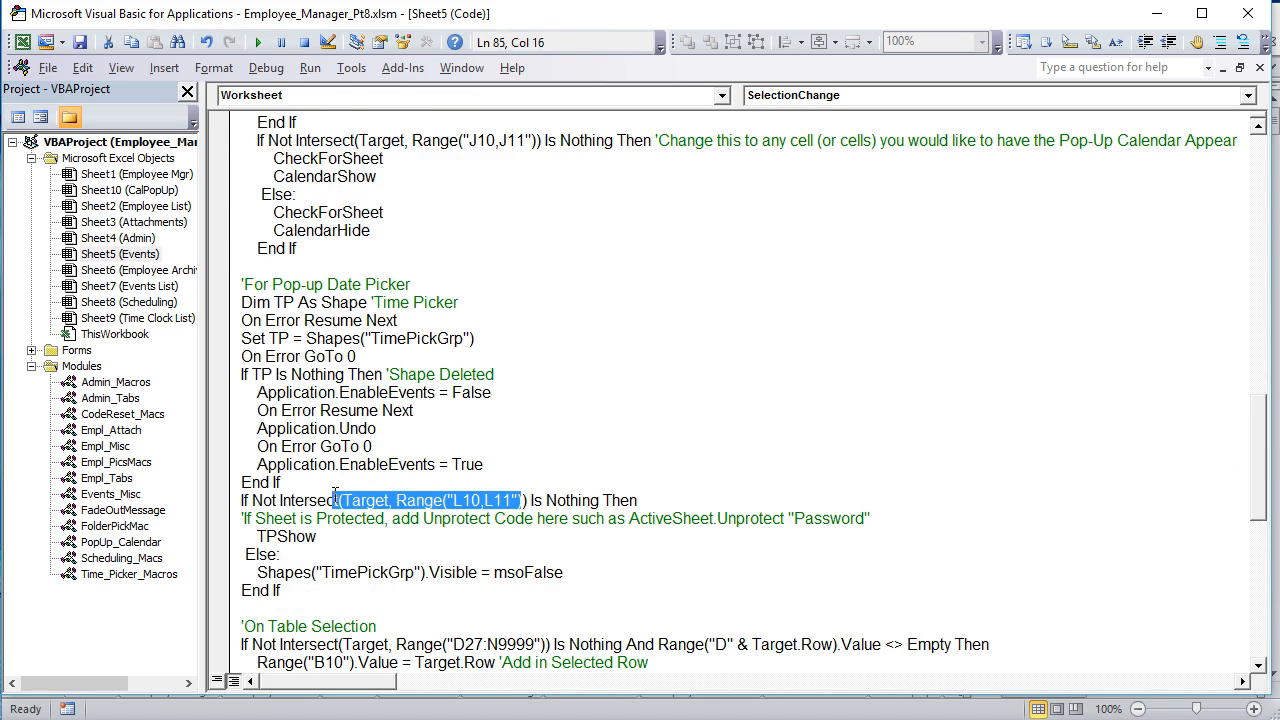
click(503, 500)
drag(512, 500, 457, 503)
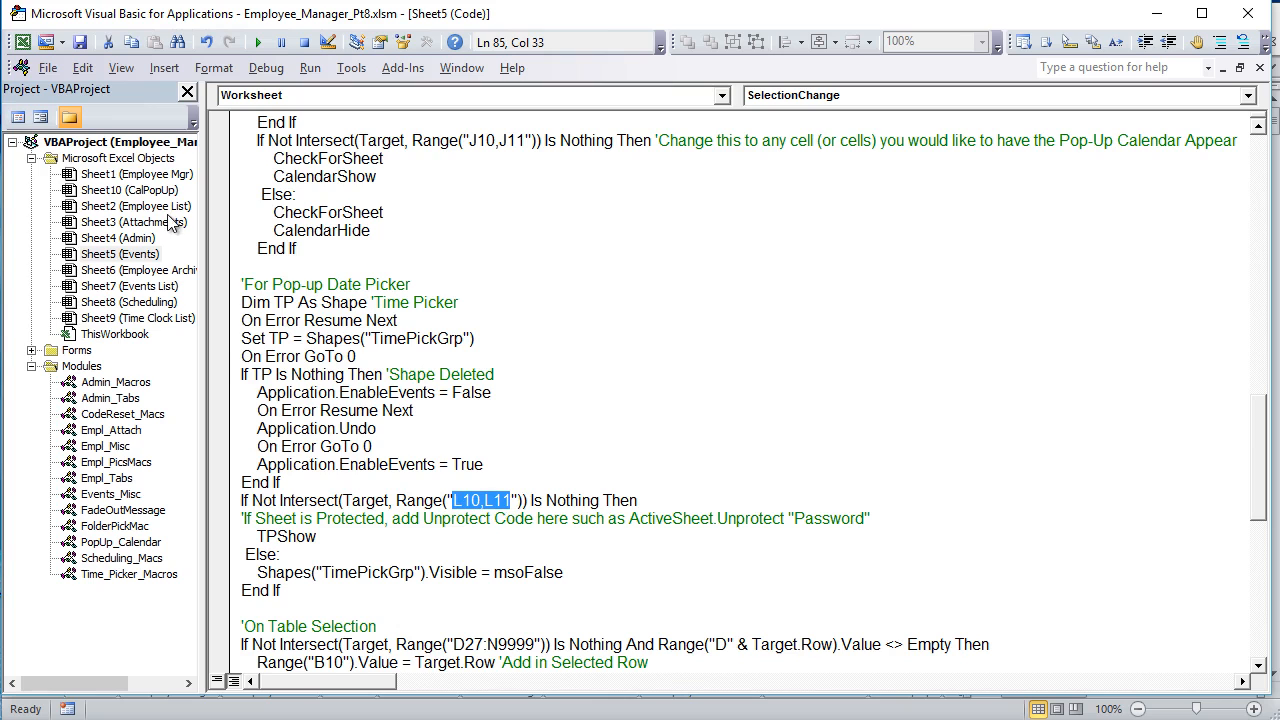
Step: Open the Employee Mgr sheet's VBA code and highlight the calendar condition's cell references from K16 to K46
double_click(168, 178)
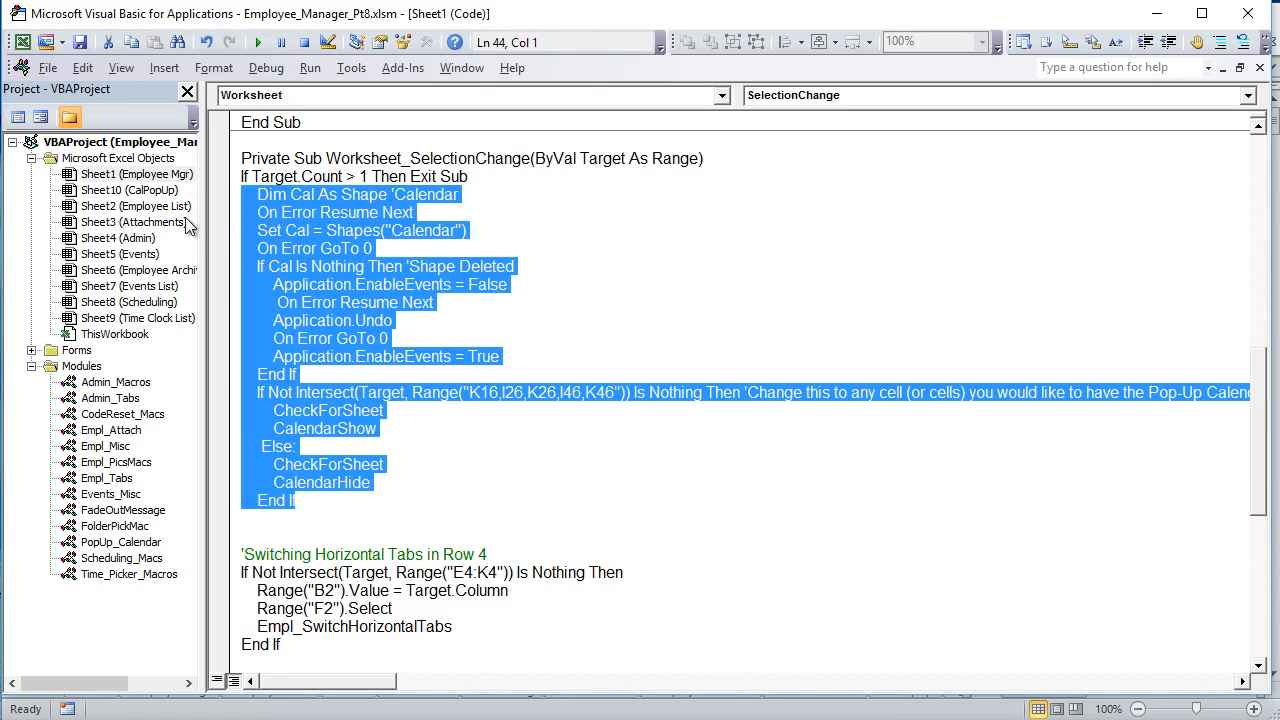
click(519, 343)
drag(613, 394, 480, 394)
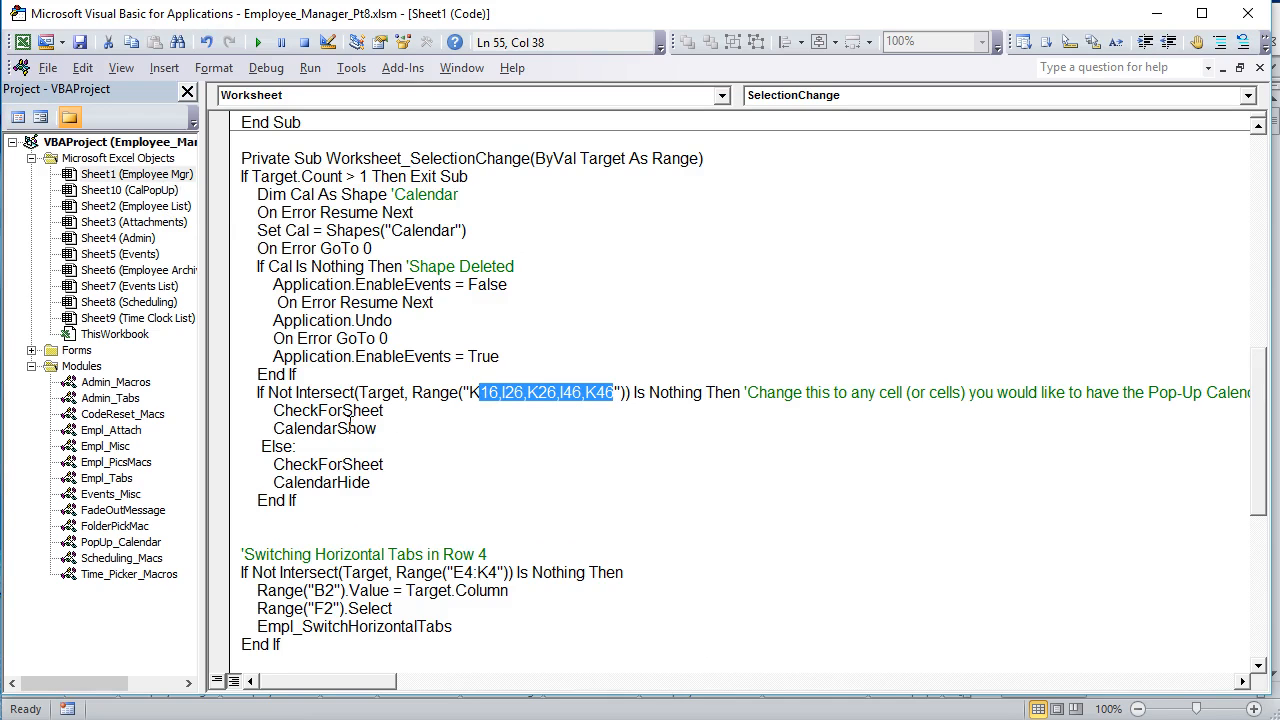
Step: Highlight the CheckForSheet and CalendarShow calls beneath the calendar condition, first together and then individually
drag(400, 425, 243, 410)
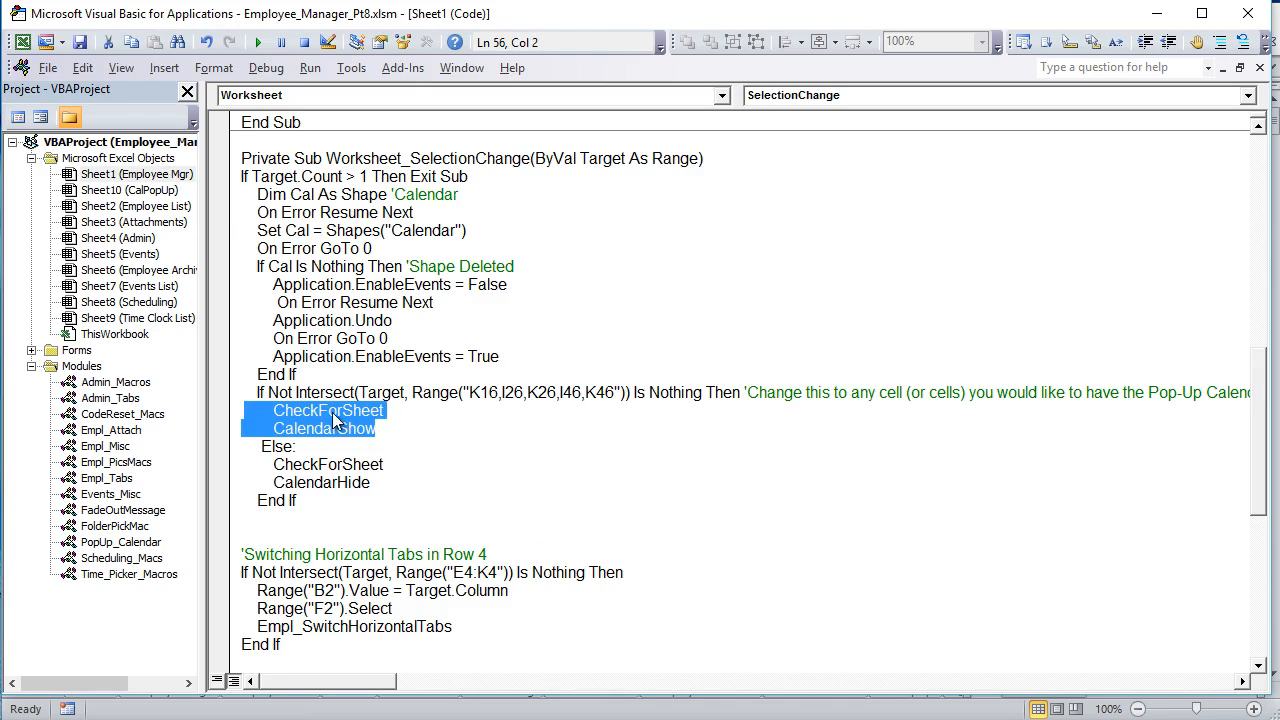
click(365, 423)
drag(406, 415, 274, 413)
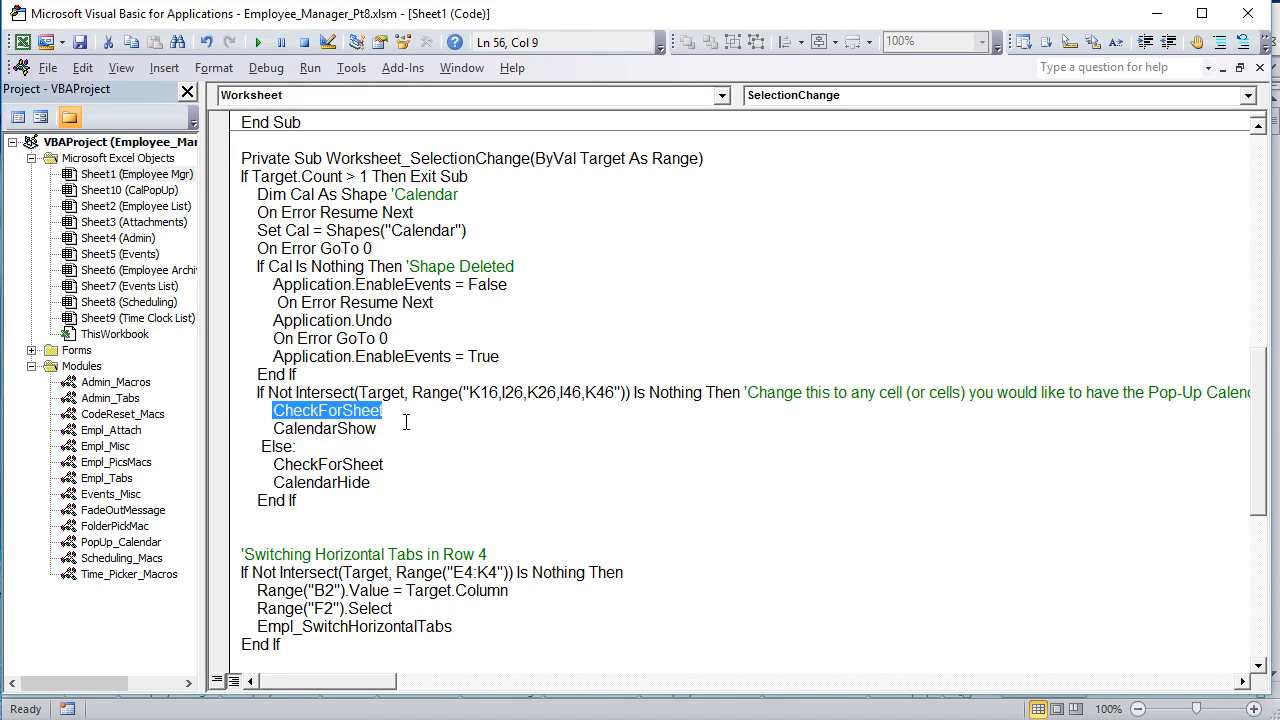
drag(380, 430, 274, 428)
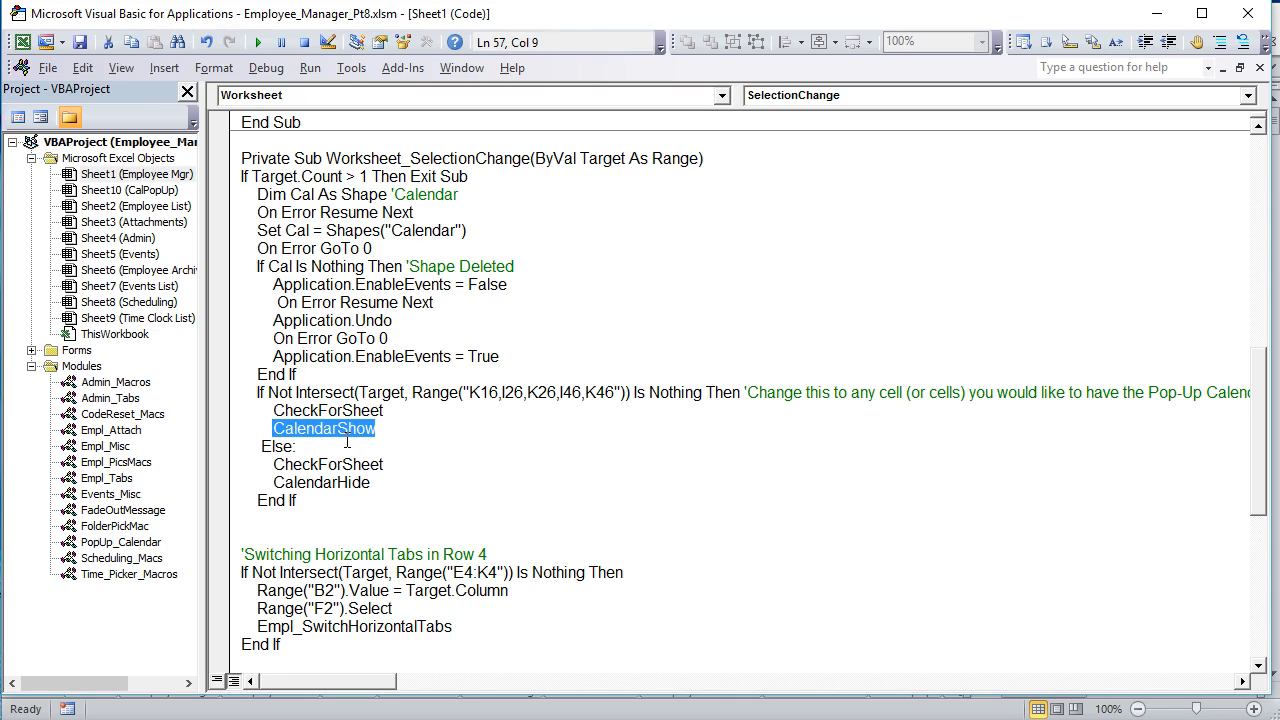
Step: Highlight the full K16,I26,K26,I46,K46 reference and the CheckForSheet and CalendarHide calls in the Else branch, and review the surrounding code
drag(468, 393, 622, 392)
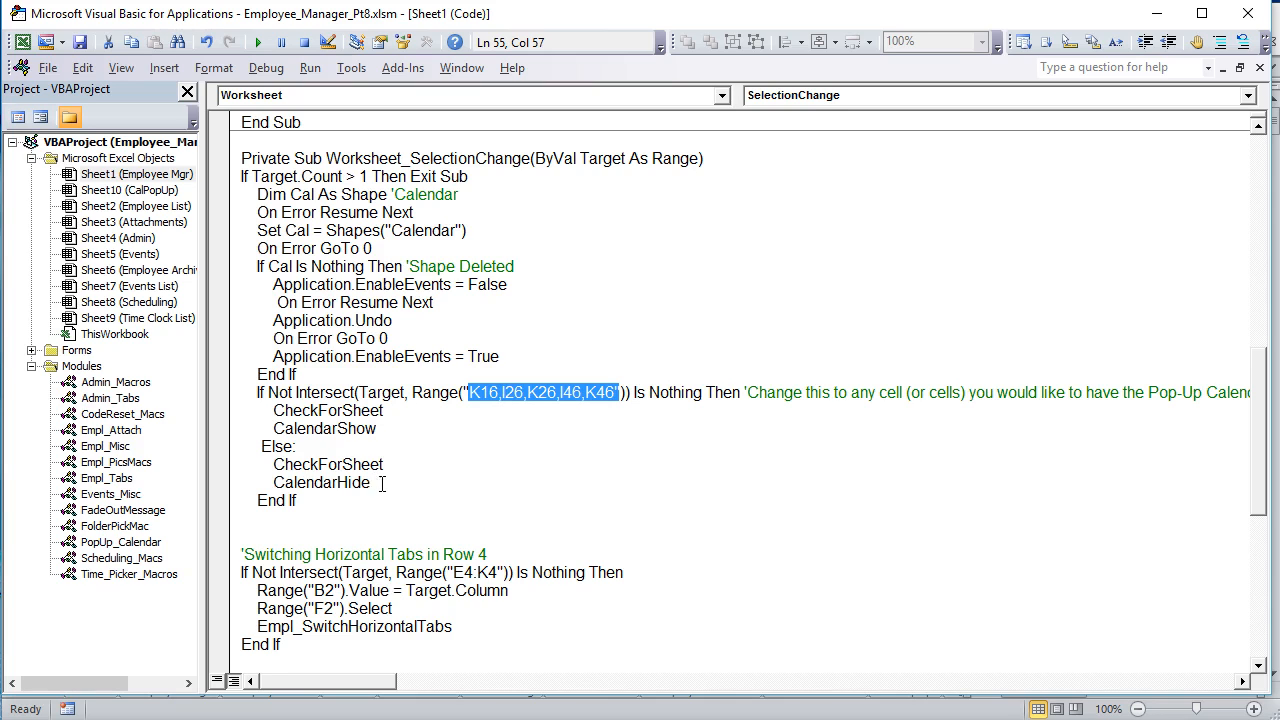
drag(384, 464, 273, 464)
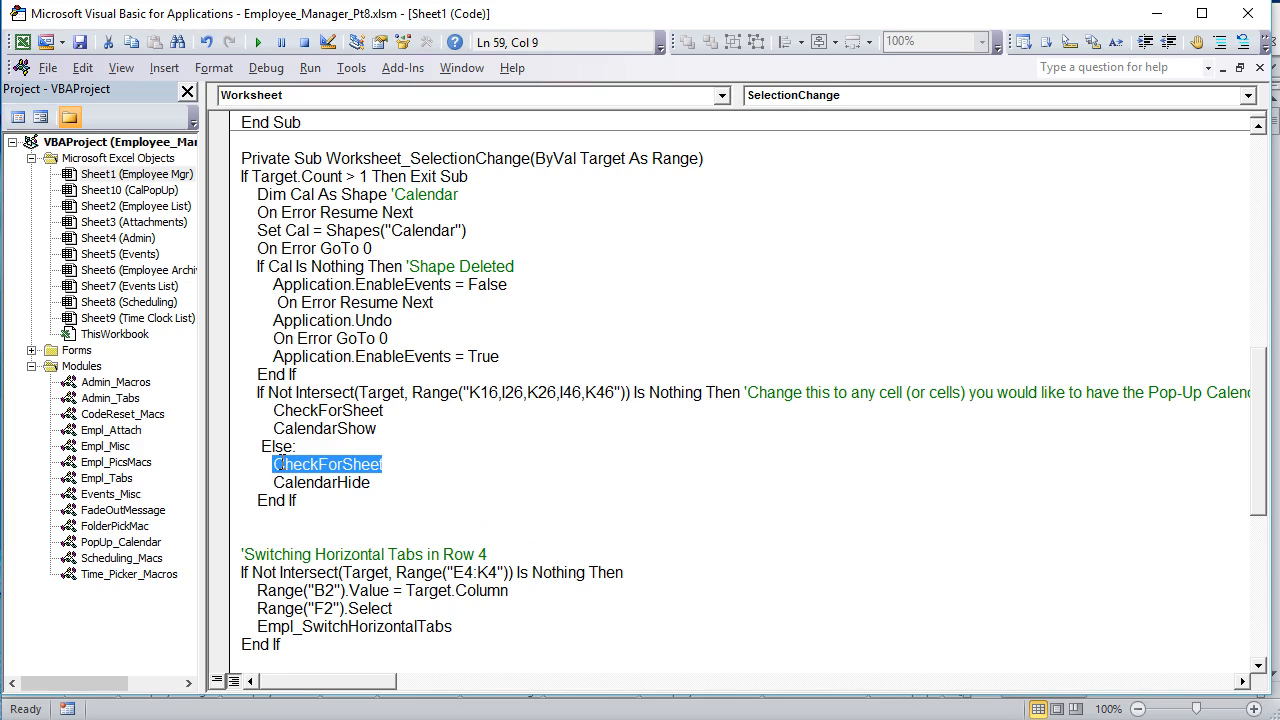
click(389, 482)
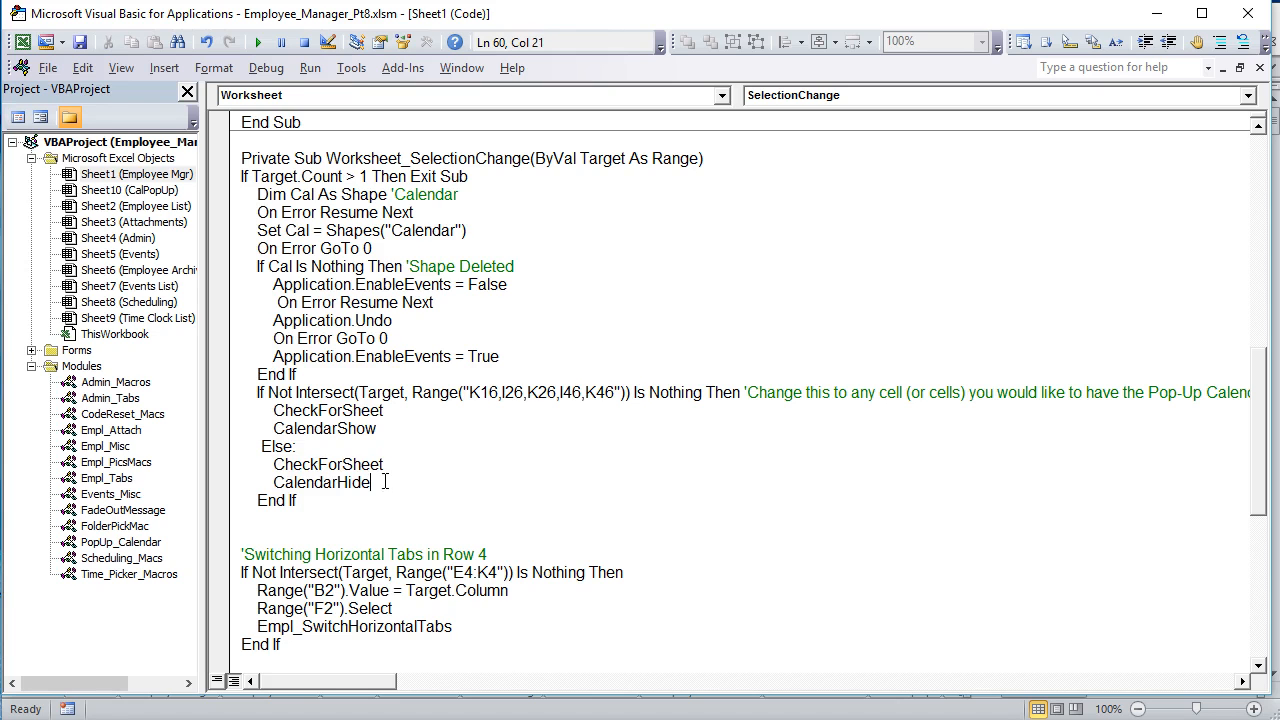
drag(385, 482, 273, 482)
scroll(396, 484, down, 3)
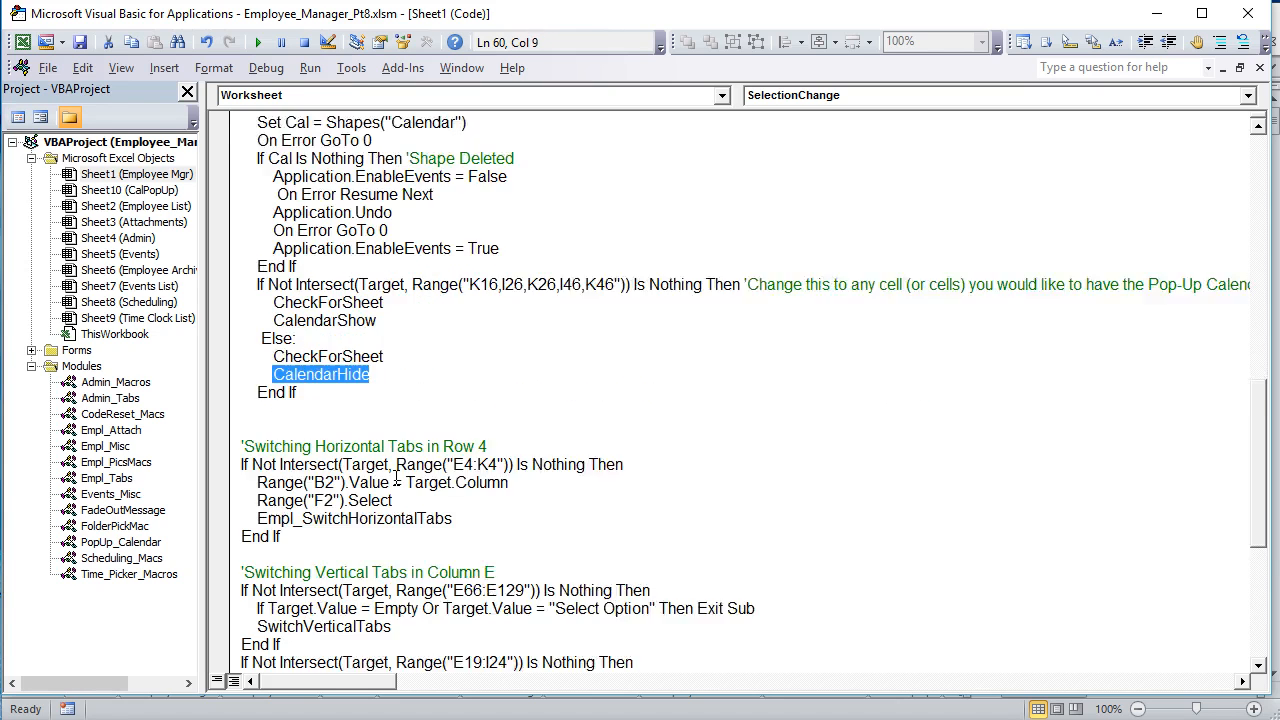
scroll(388, 470, up, 5)
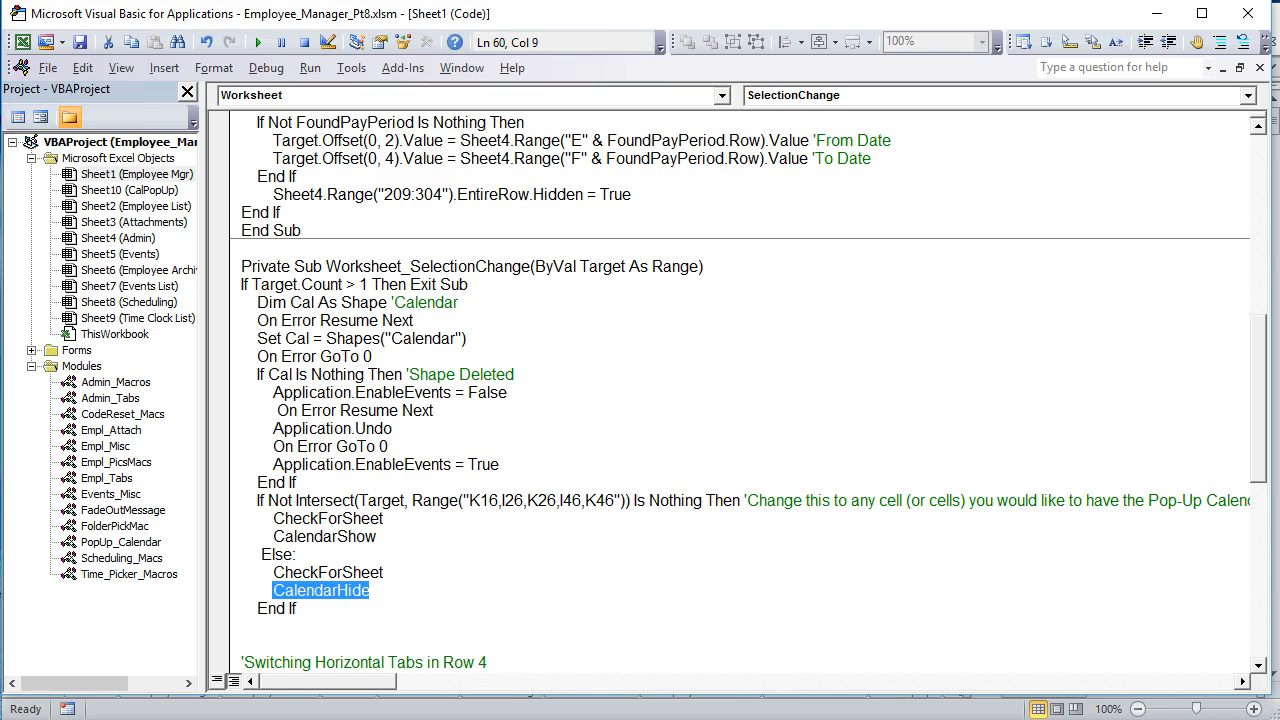
Step: Return to the Events sheet and set the event's Starting At time to 12:30 PM with the pop-up time picker
key(alt+F11)
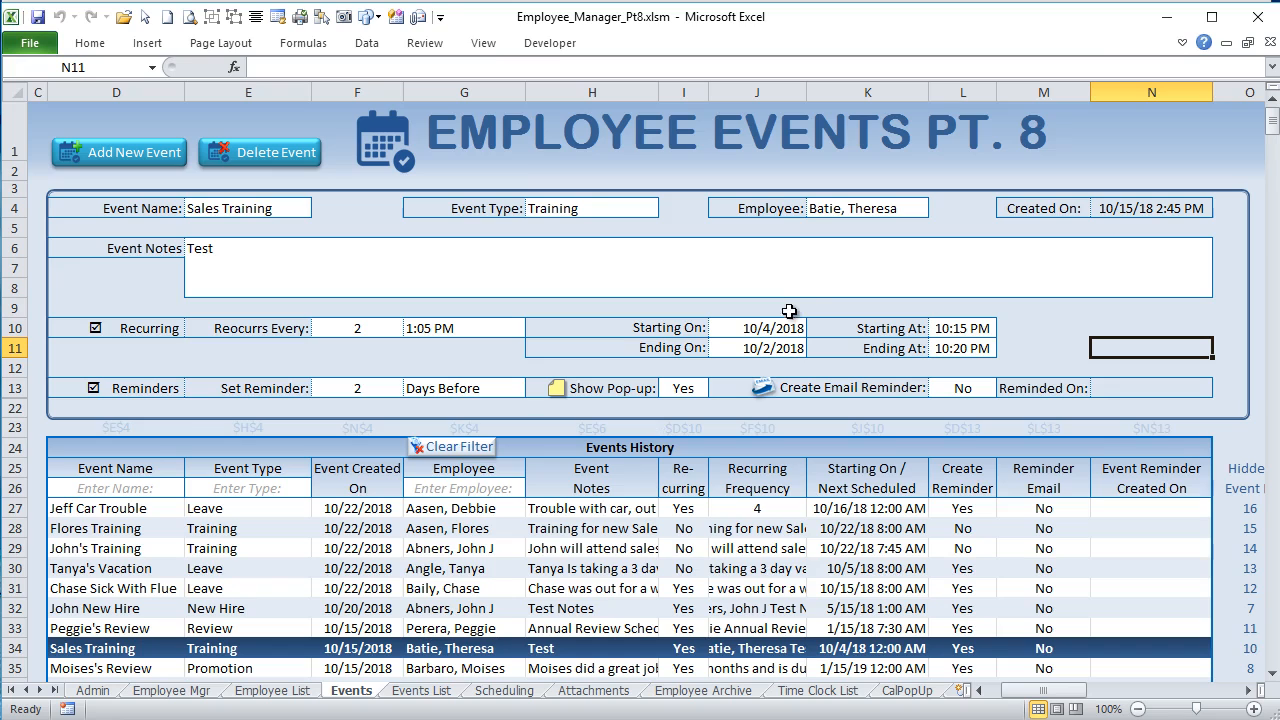
click(955, 328)
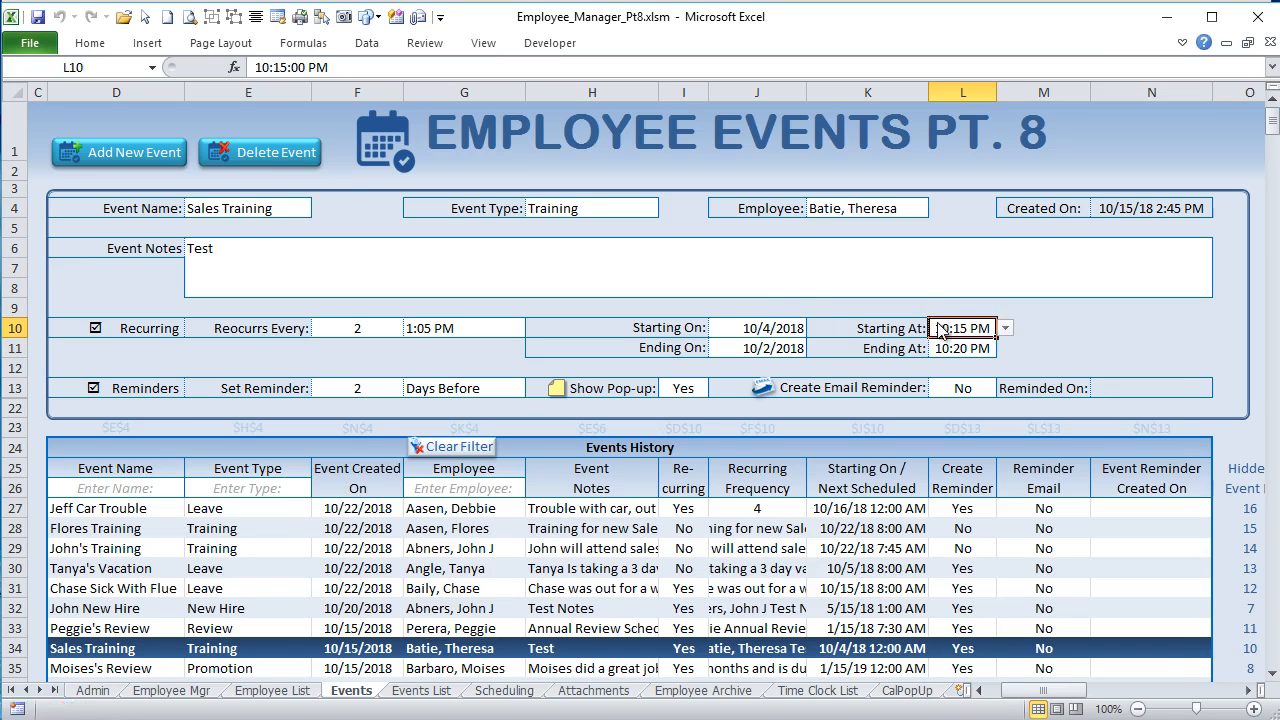
click(1005, 328)
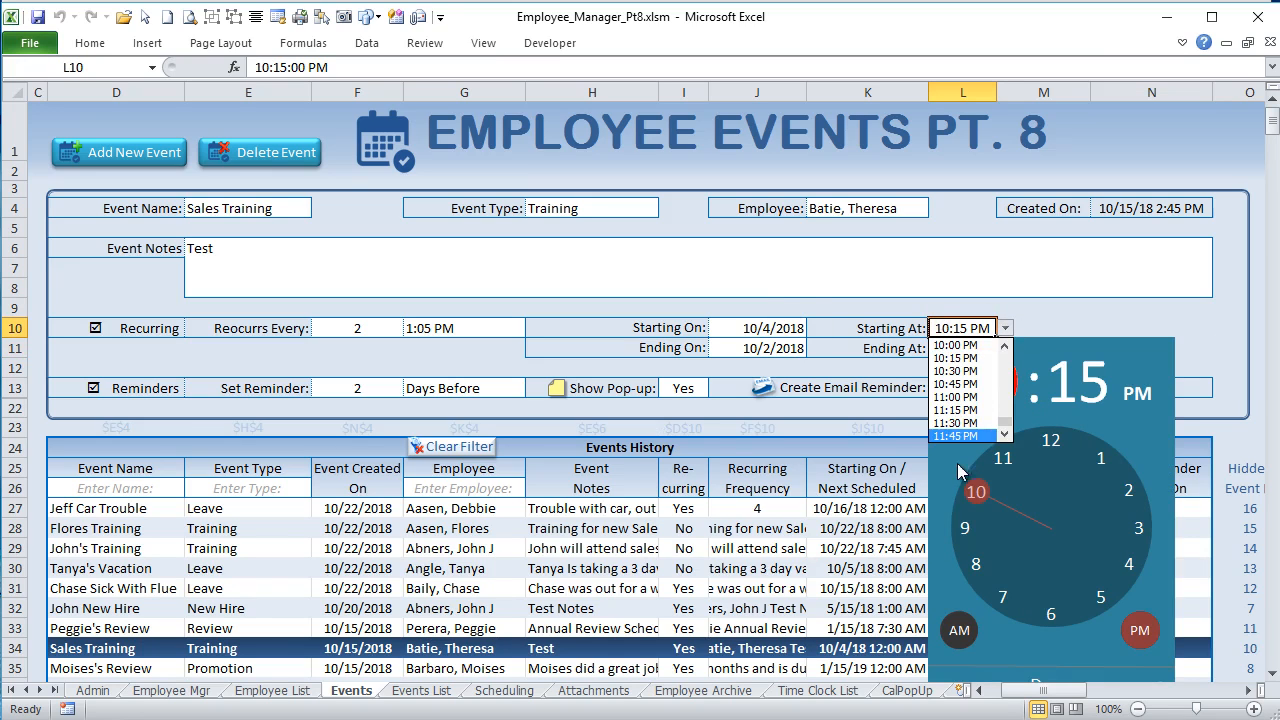
click(1041, 440)
click(1056, 612)
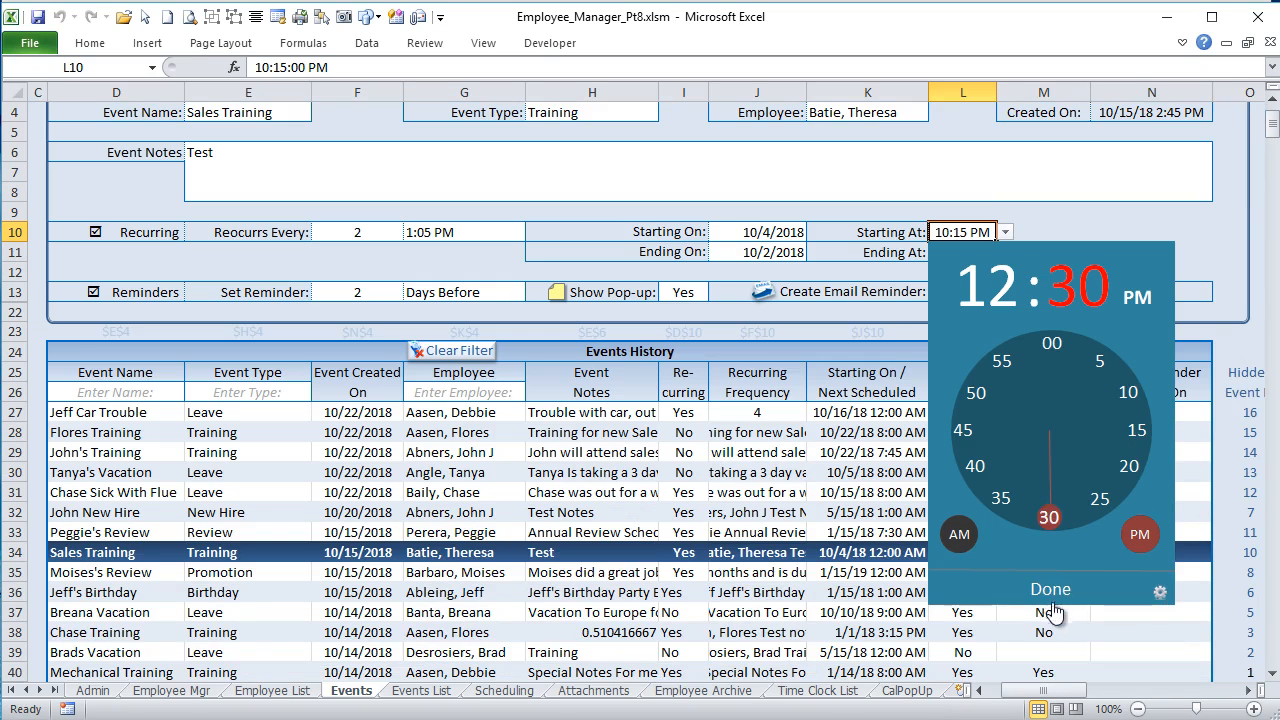
click(1050, 594)
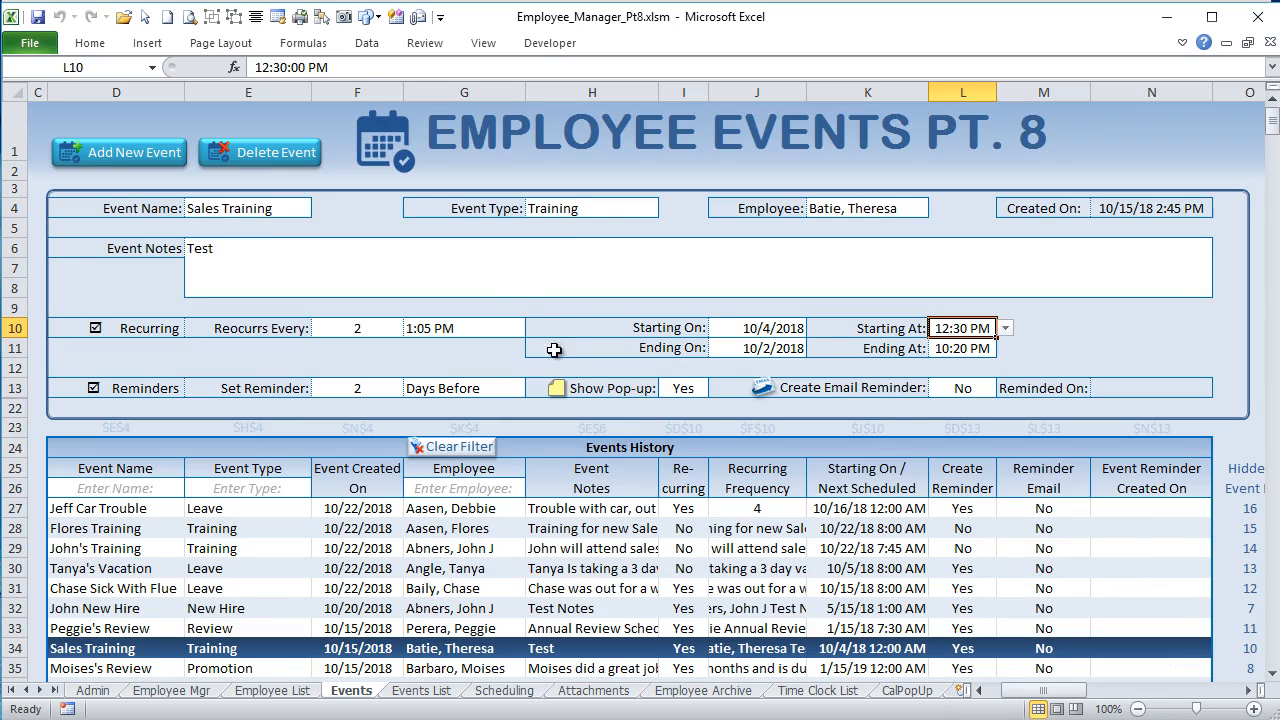
Step: Set the event's recurrence unit in G10 to Weeks
click(470, 327)
click(536, 329)
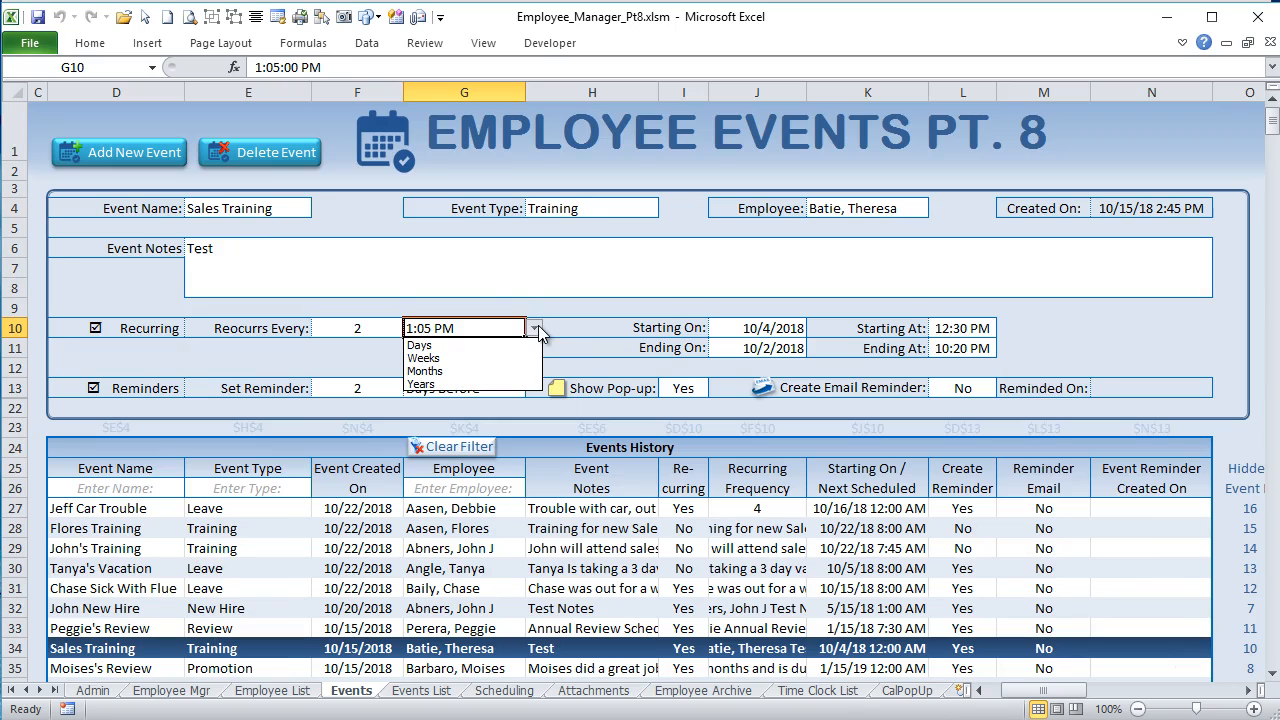
click(490, 357)
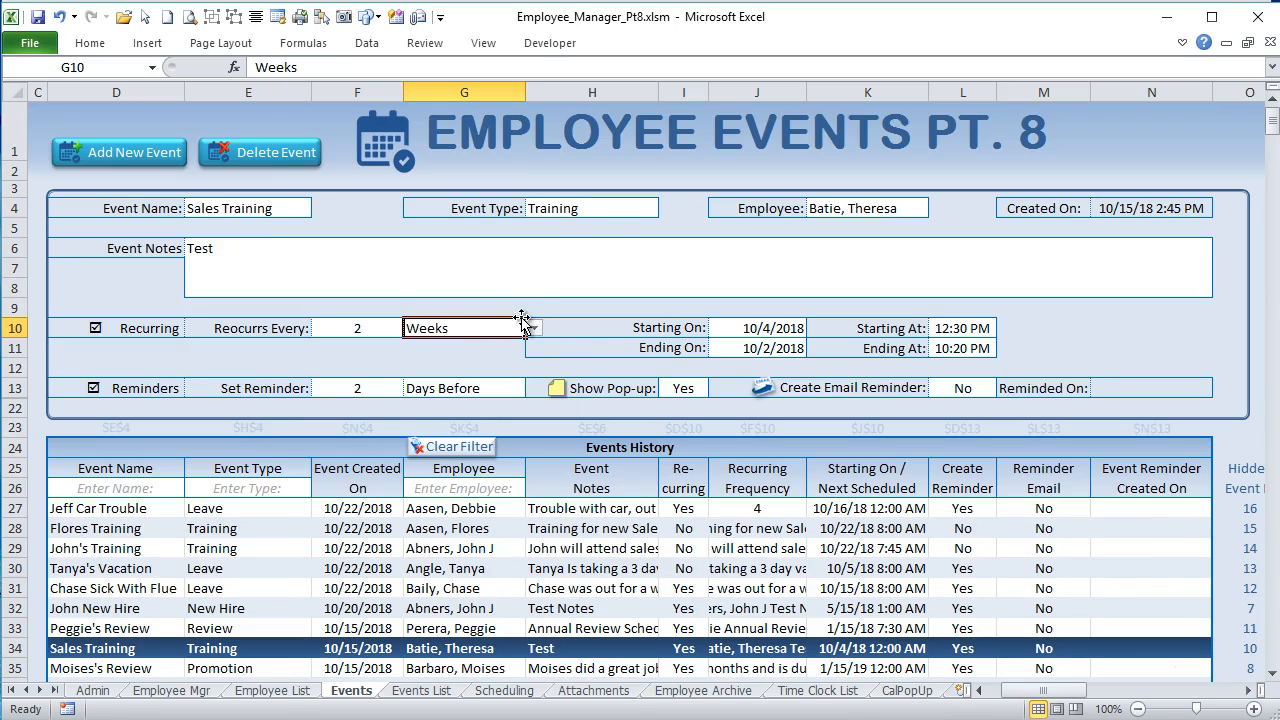
click(500, 366)
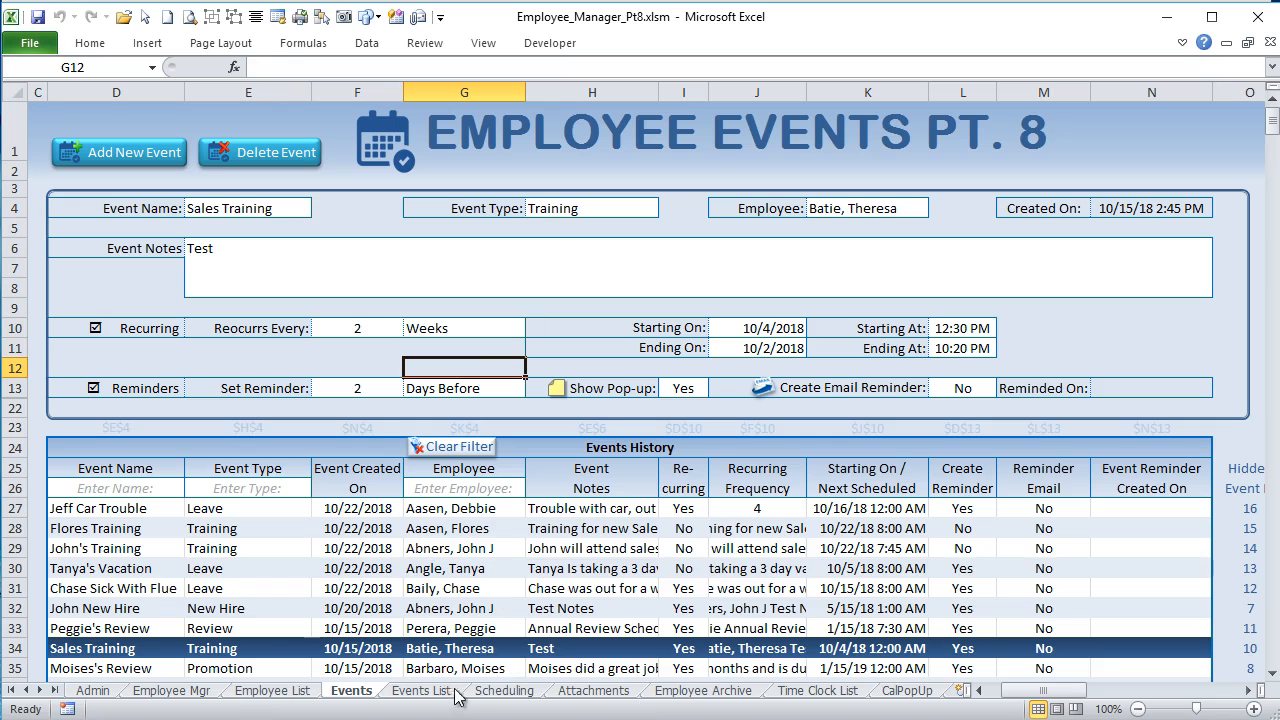
Step: Open the Scheduling sheet and examine the December 2018 month grid, selecting the area from G7 to AI29
click(527, 692)
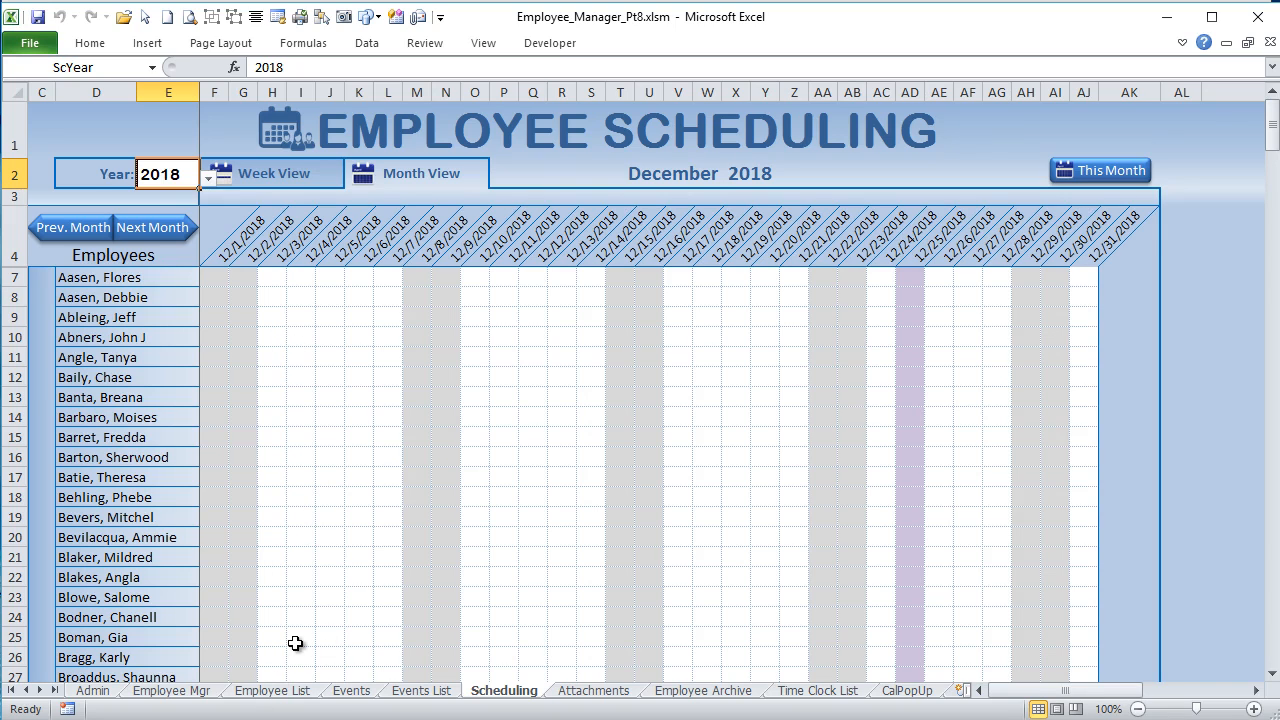
click(212, 692)
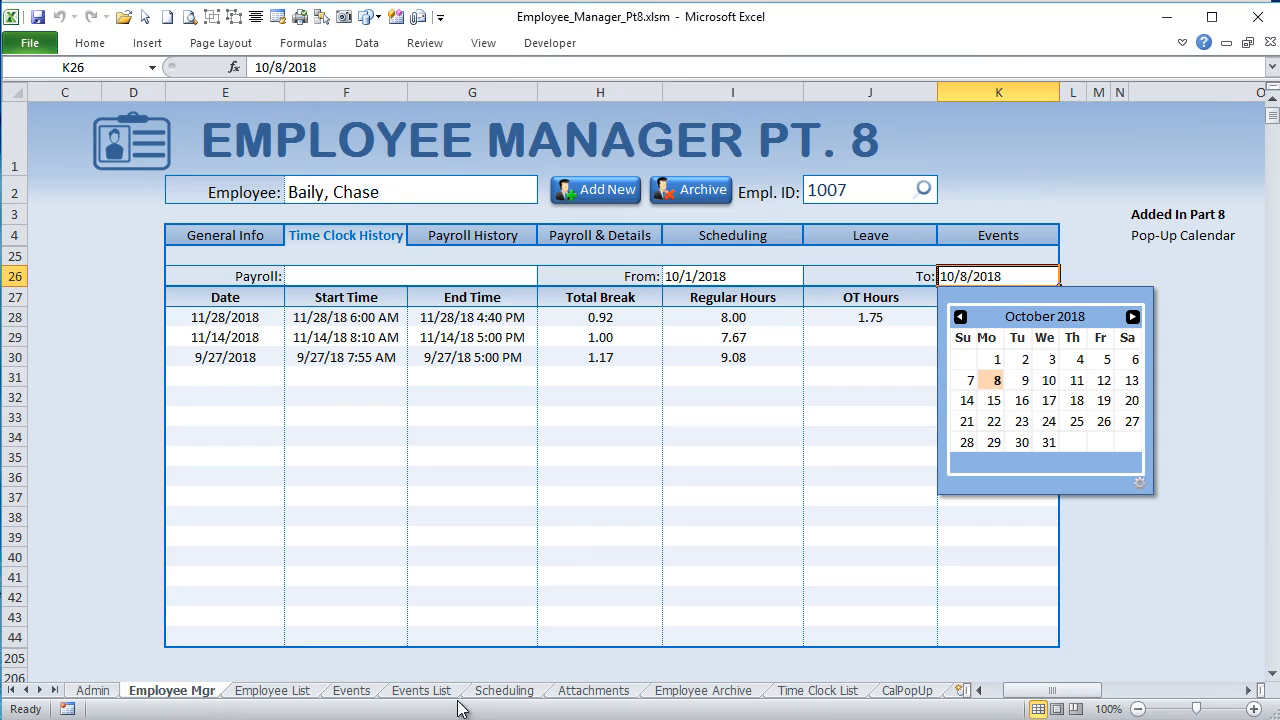
click(486, 692)
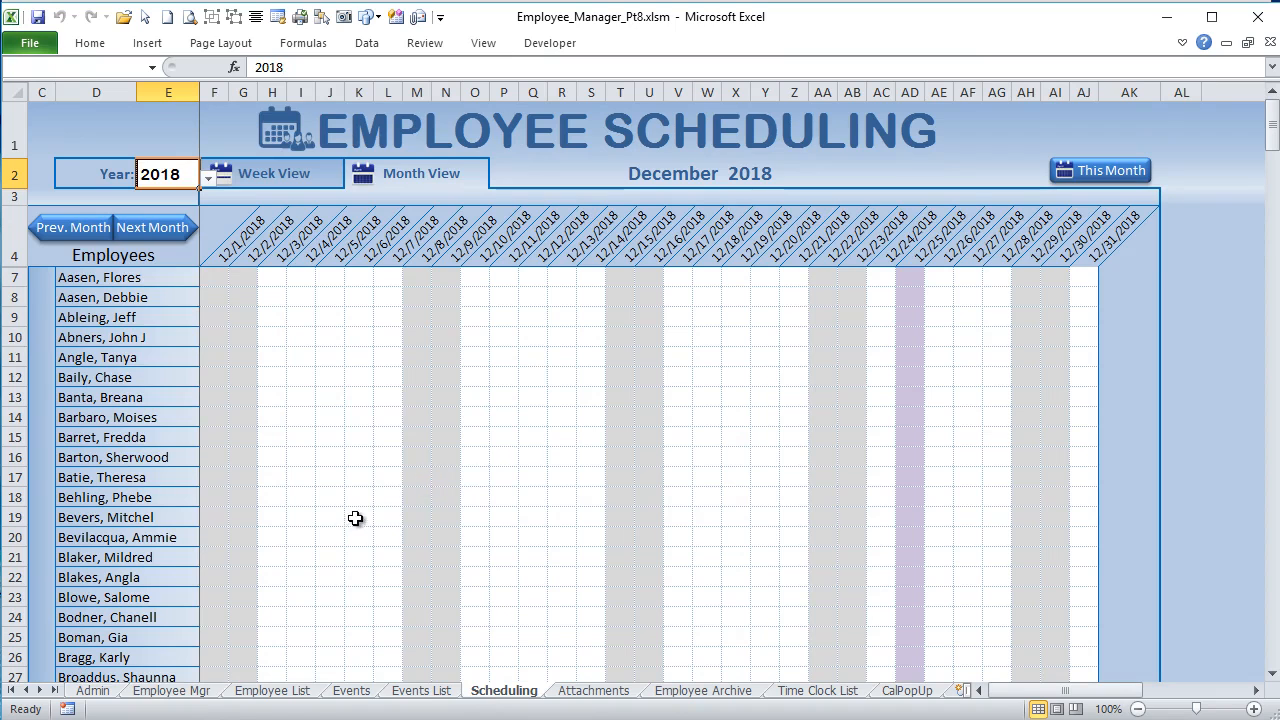
drag(240, 277, 612, 478)
click(563, 342)
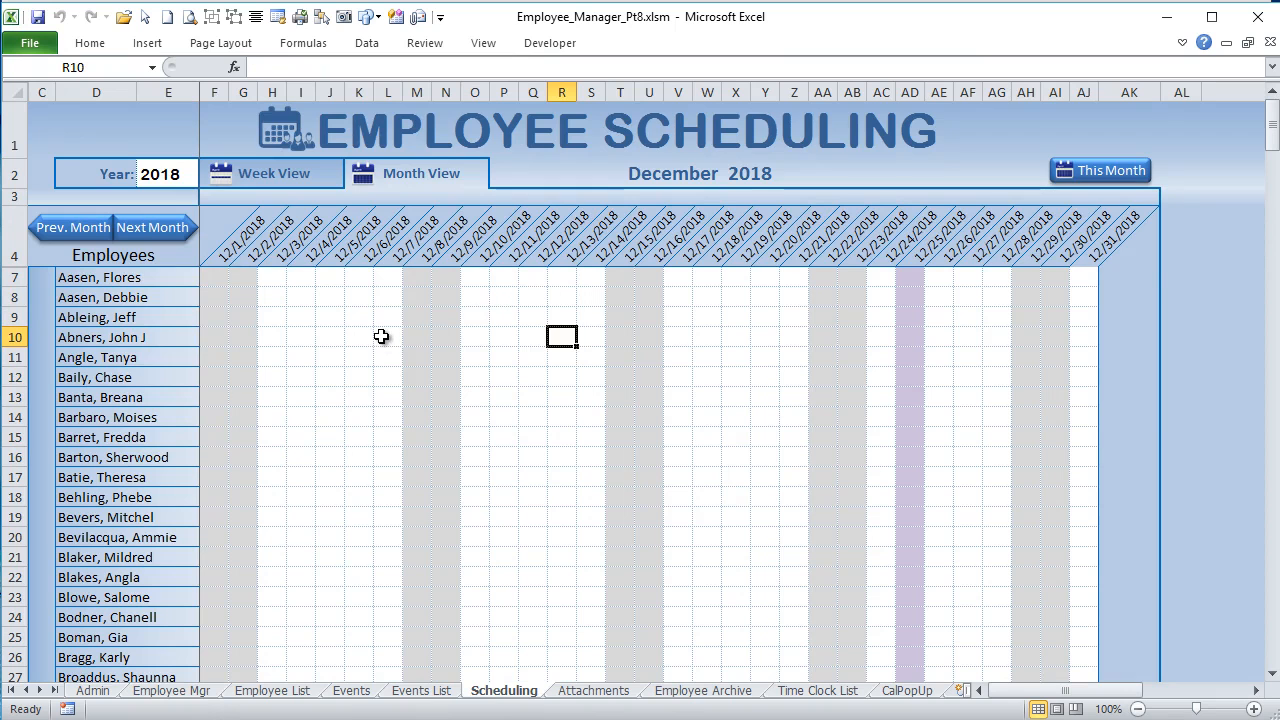
scroll(381, 336, down, 3)
scroll(381, 336, up, 3)
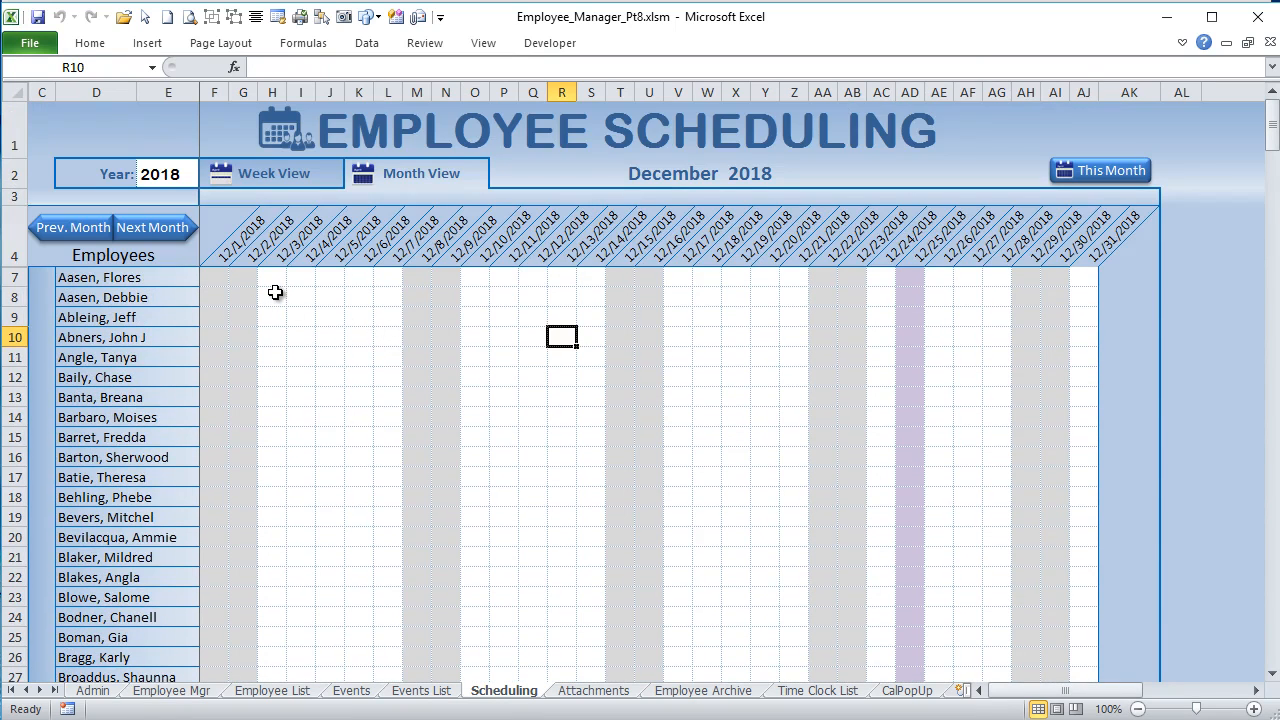
drag(236, 275, 1042, 553)
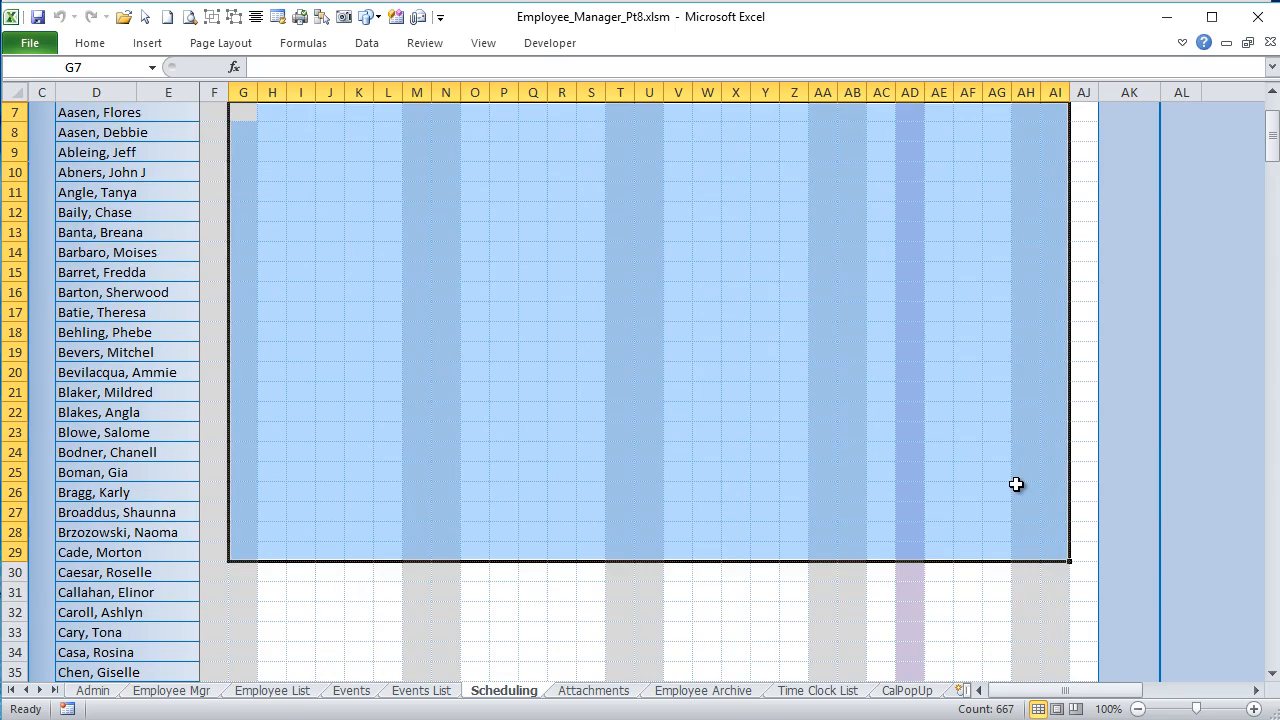
Step: Unhide the Formula & Dates and Event Formula rows (5 and 6) above the employee list
scroll(1019, 470, up, 2)
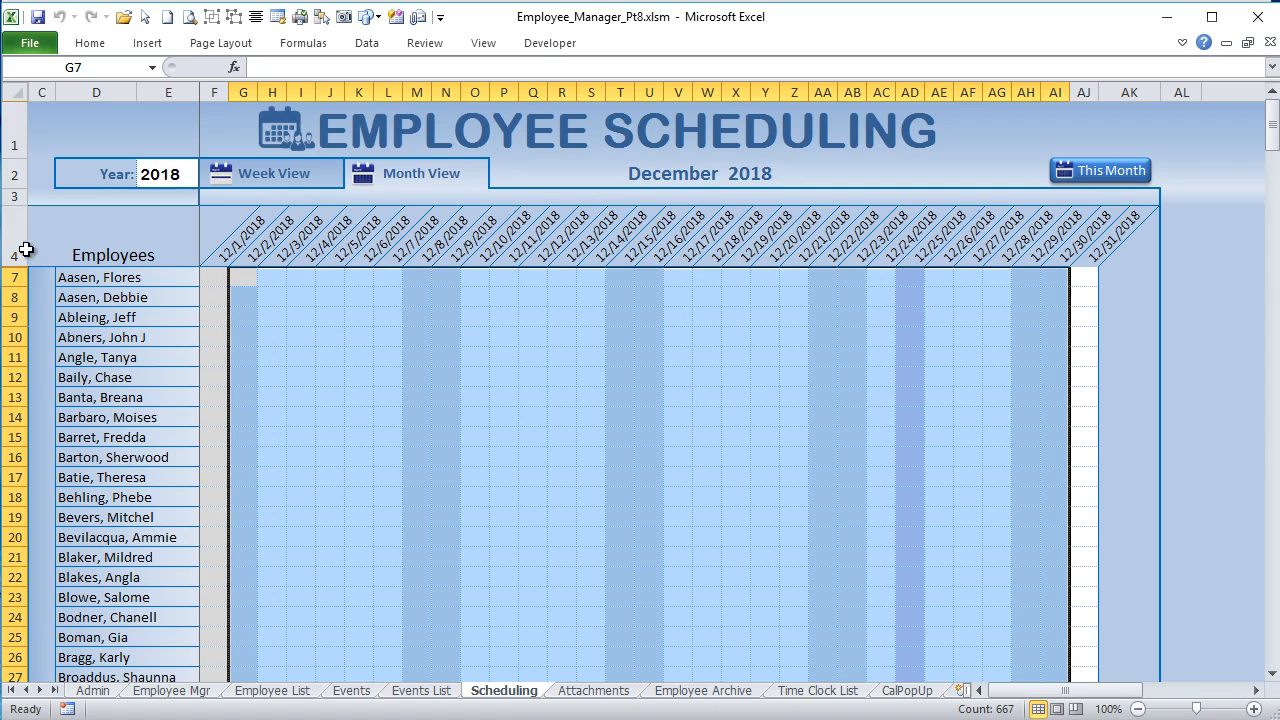
drag(2, 240, 17, 291)
right_click(17, 291)
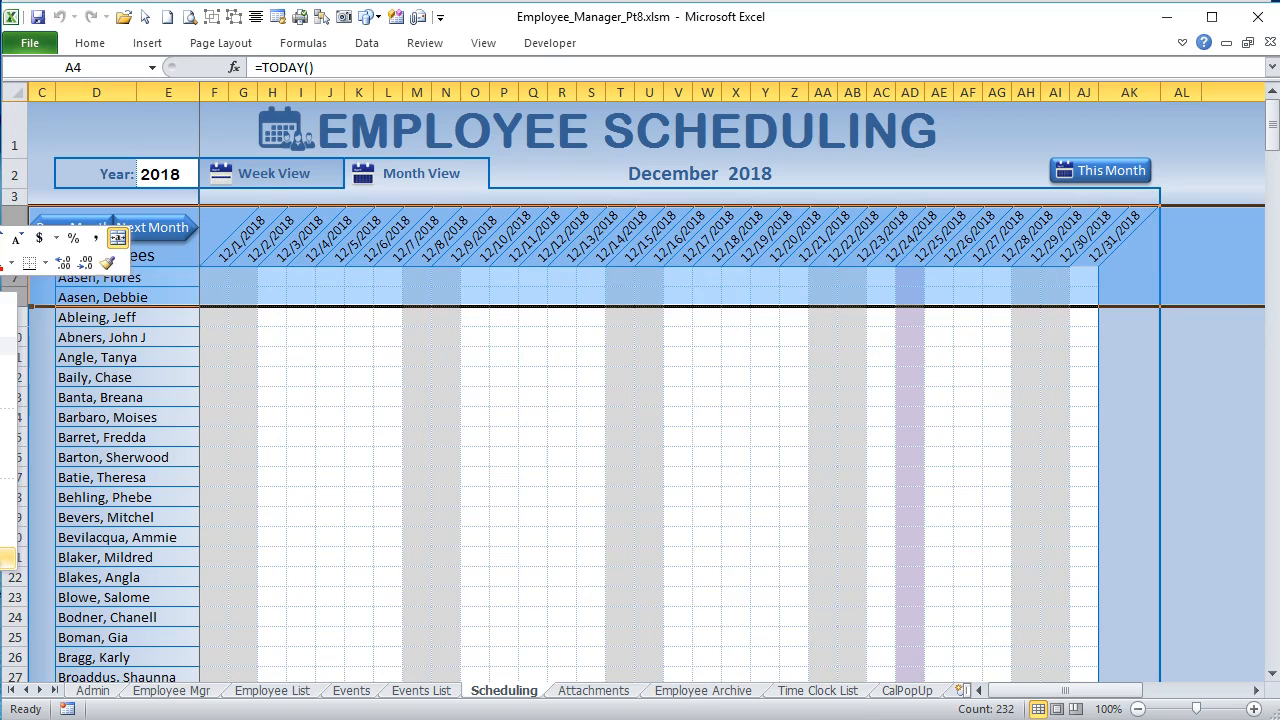
click(6, 558)
click(279, 503)
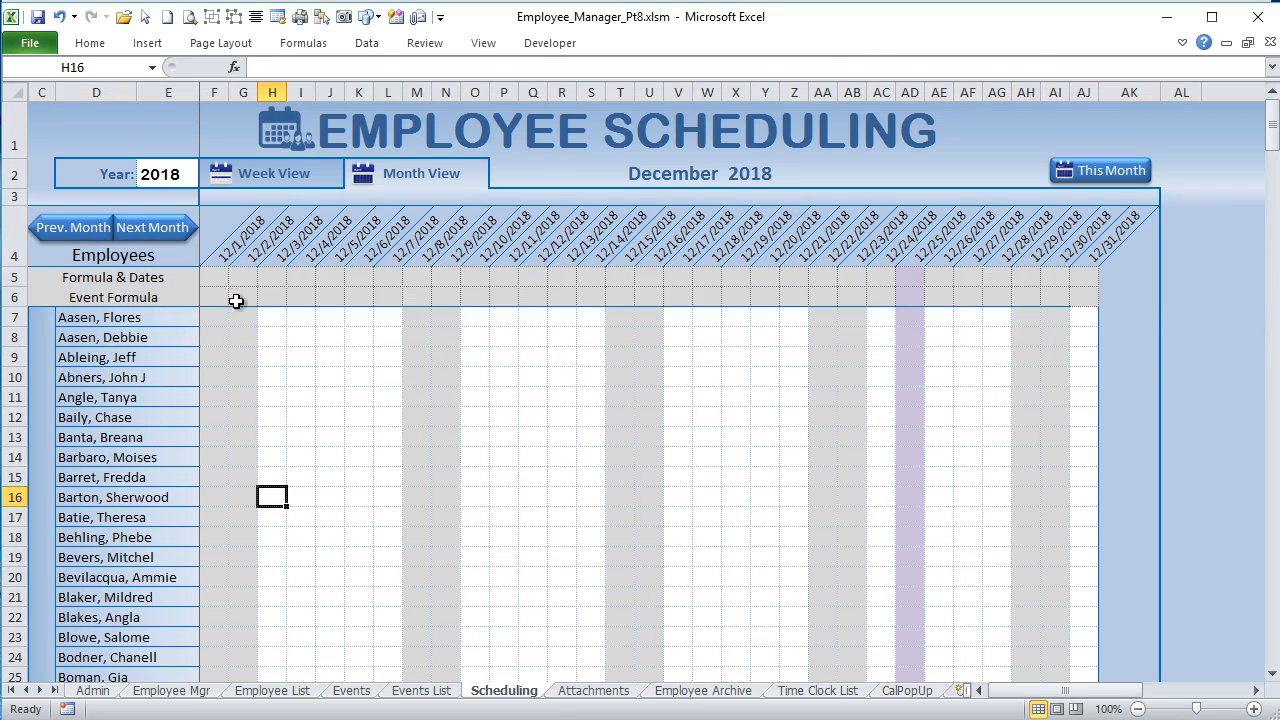
Step: Examine the row 5 formulas across F5:AJ6, highlighting the weekday test that produces "W" in G5's formula
drag(210, 277, 1086, 303)
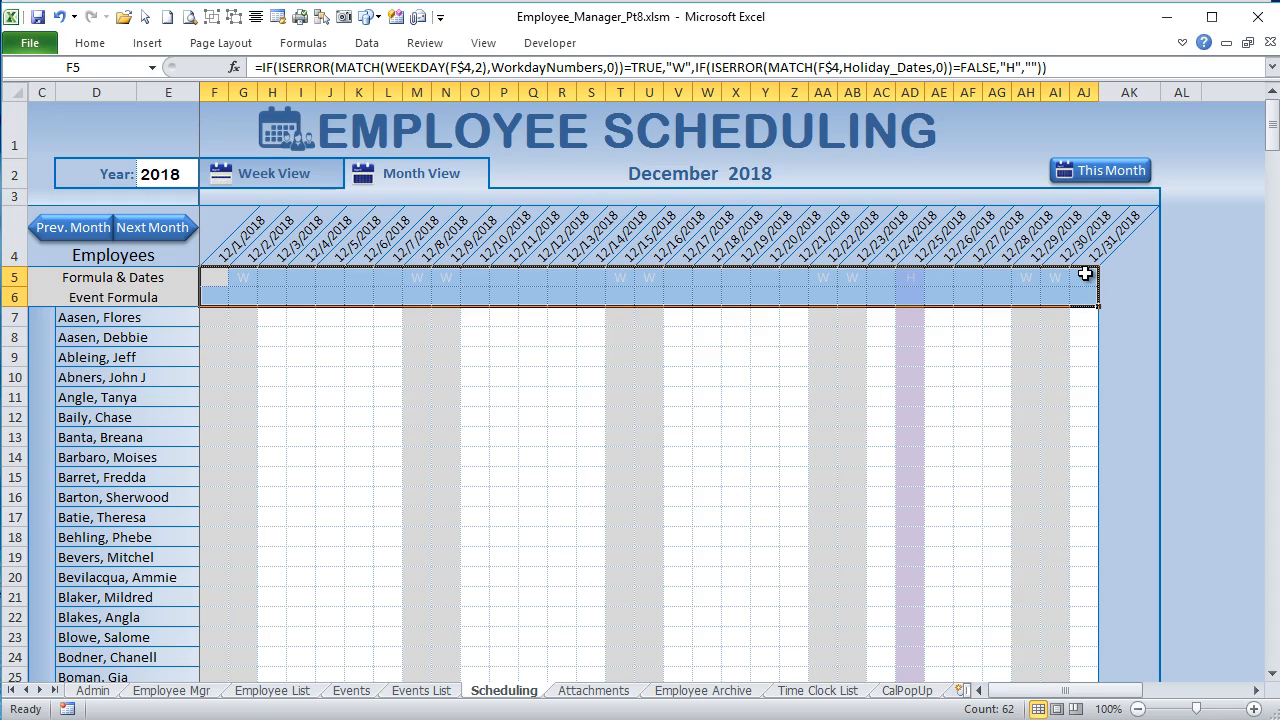
click(1086, 274)
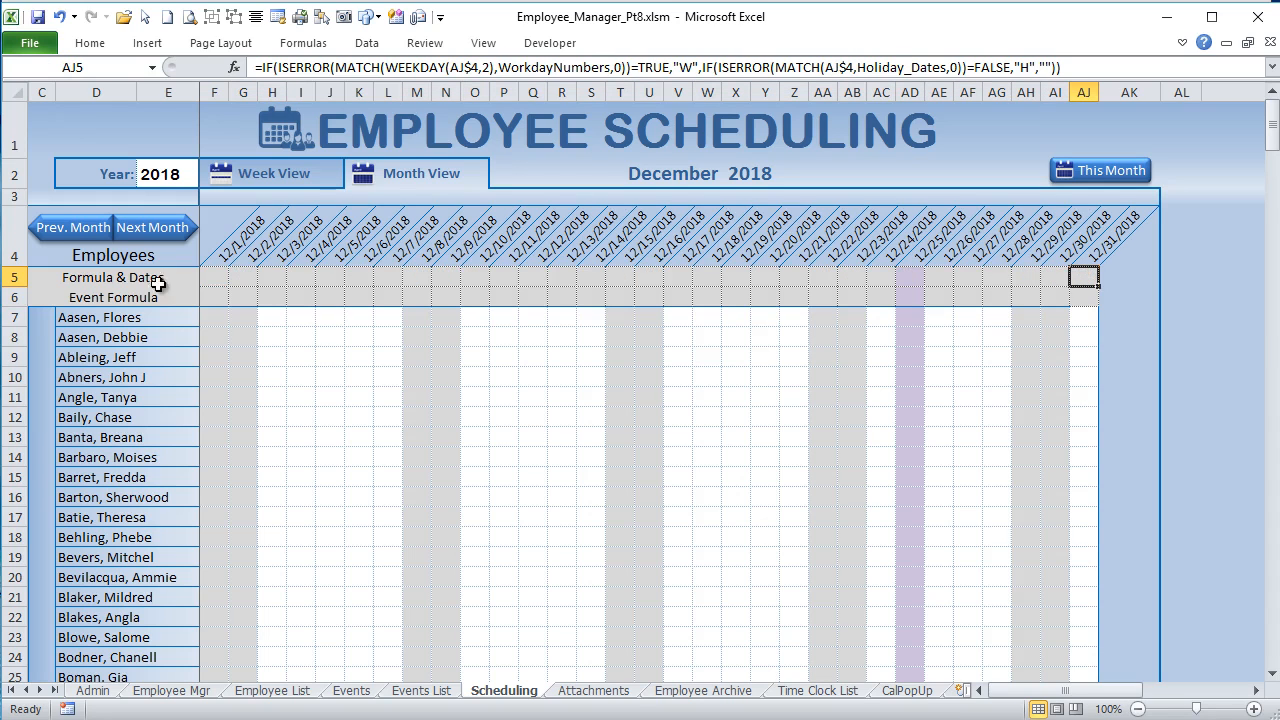
click(237, 276)
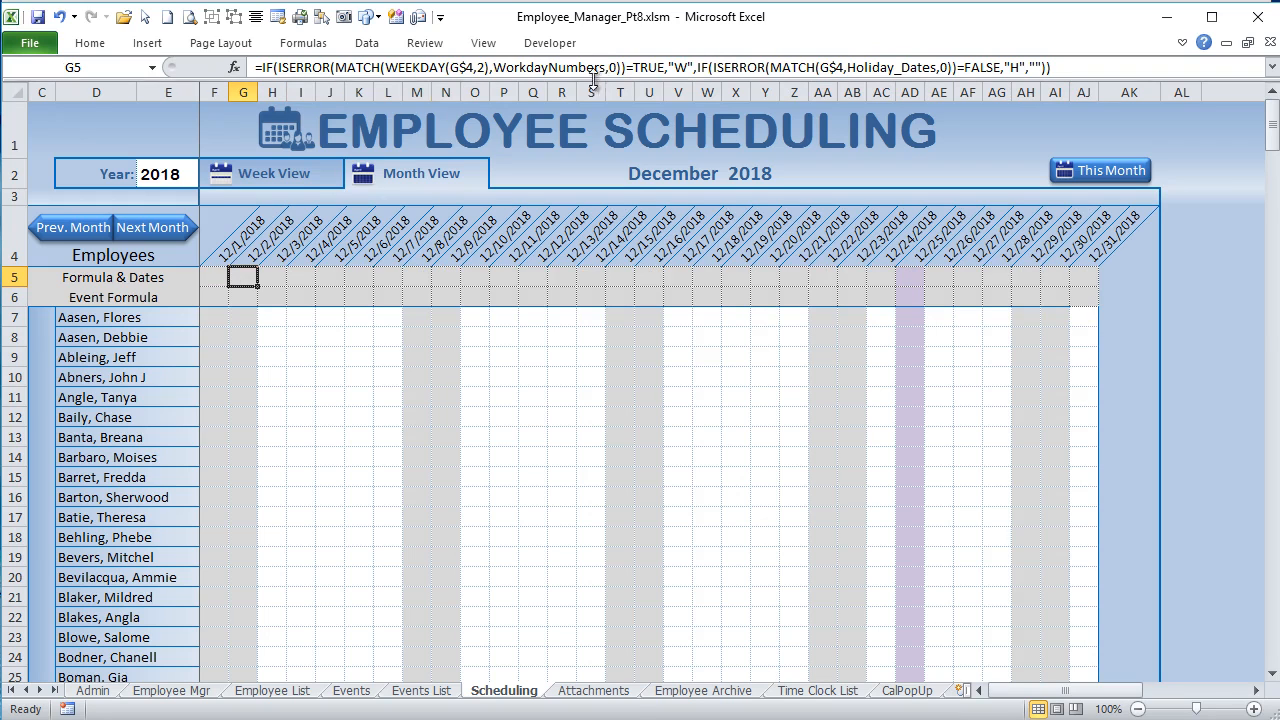
drag(694, 67, 254, 67)
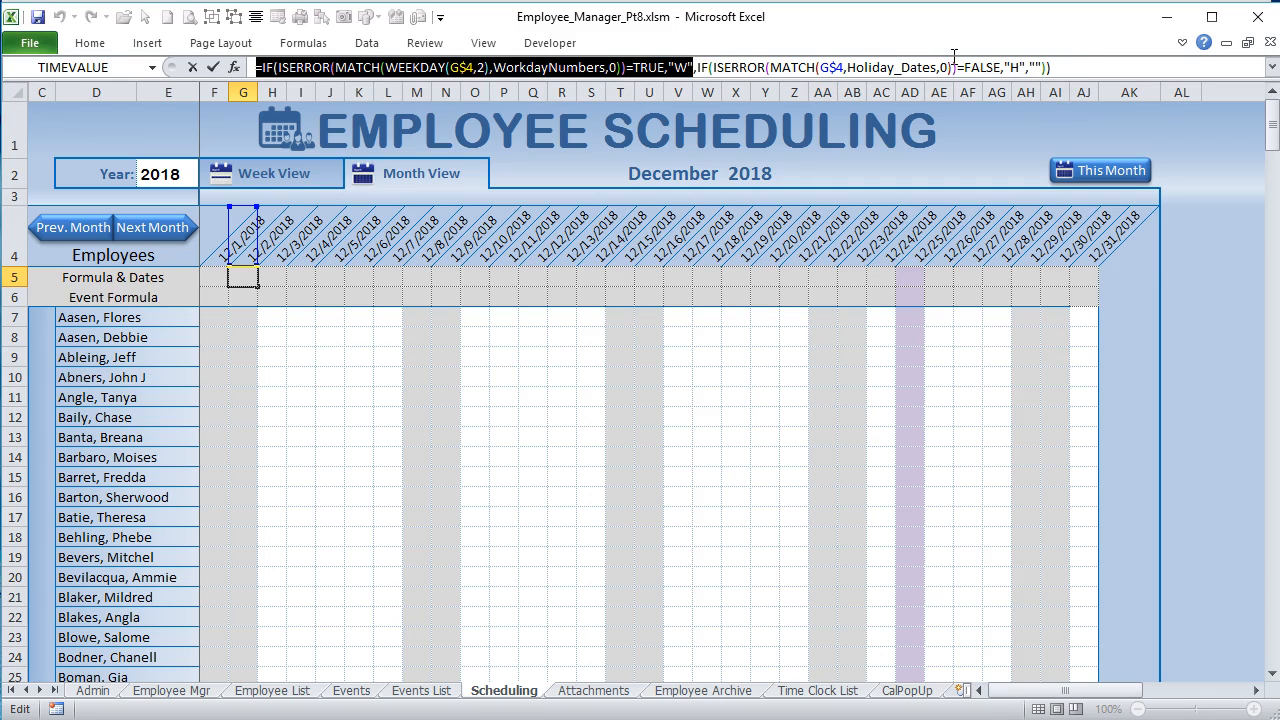
key(Return)
click(418, 278)
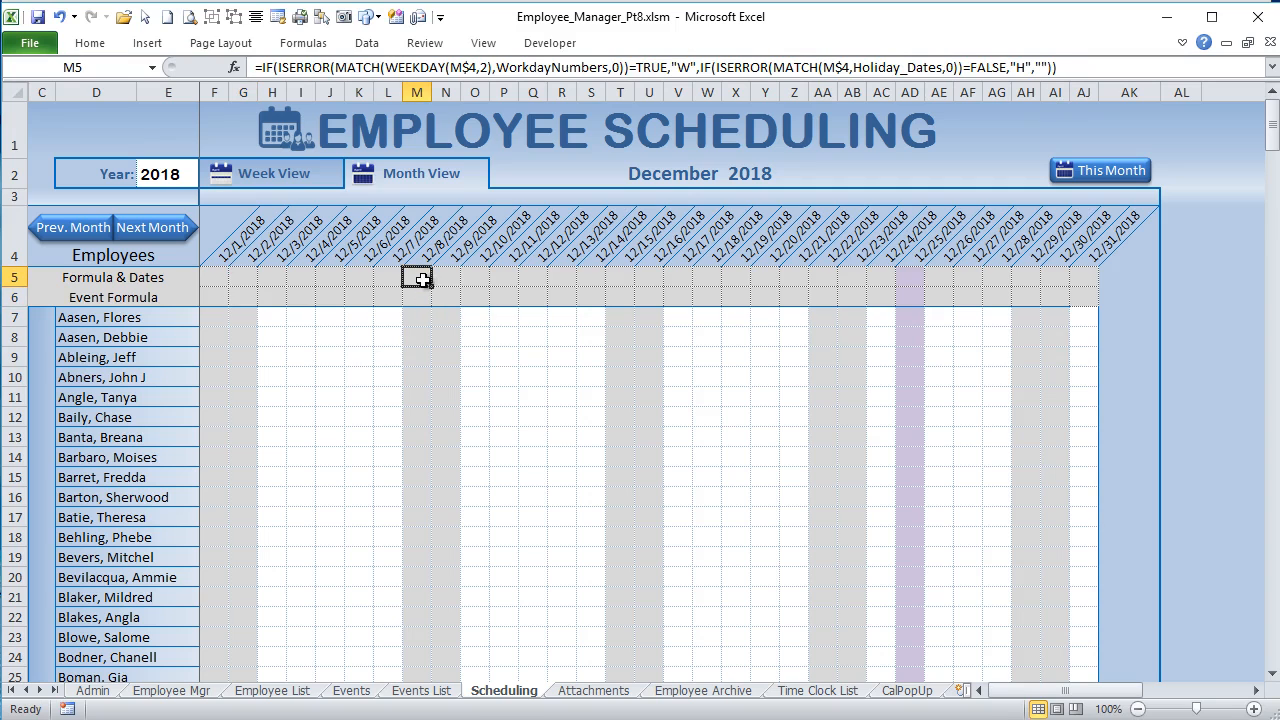
drag(417, 278, 418, 397)
click(418, 279)
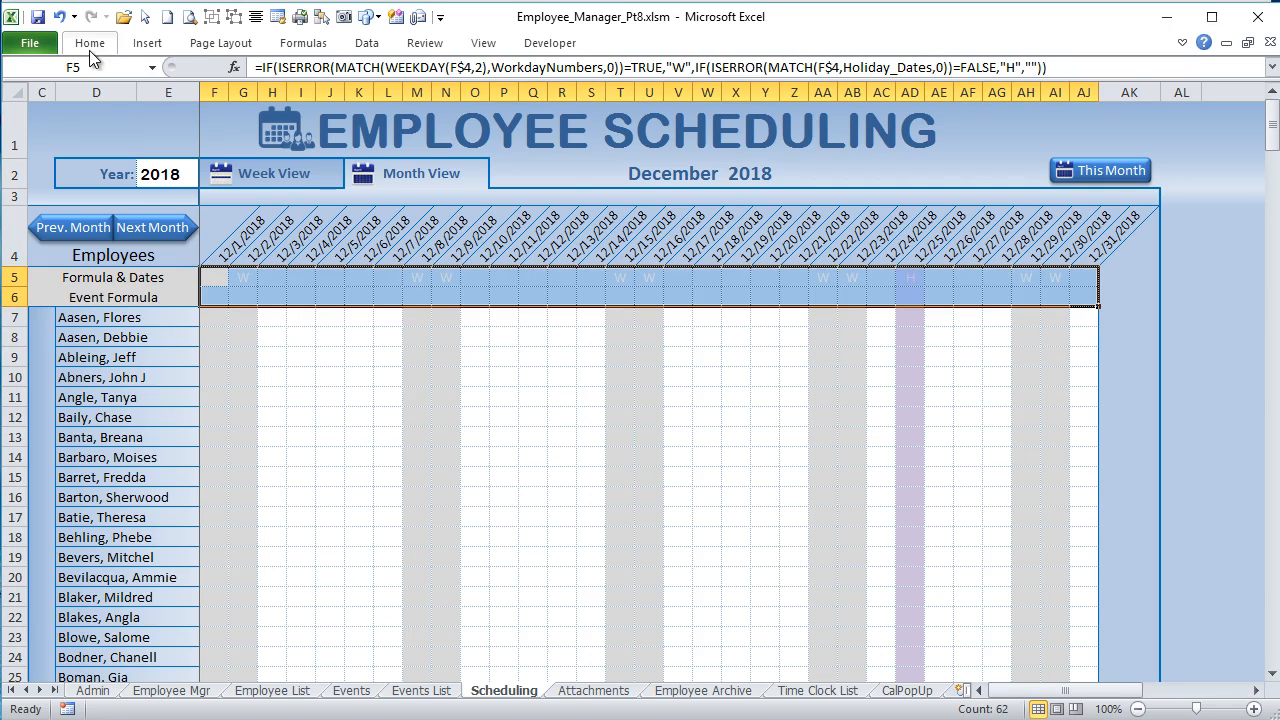
Step: Edit the =F$5="W" conditional formatting rule to use the Automatic font color and apply it
click(803, 100)
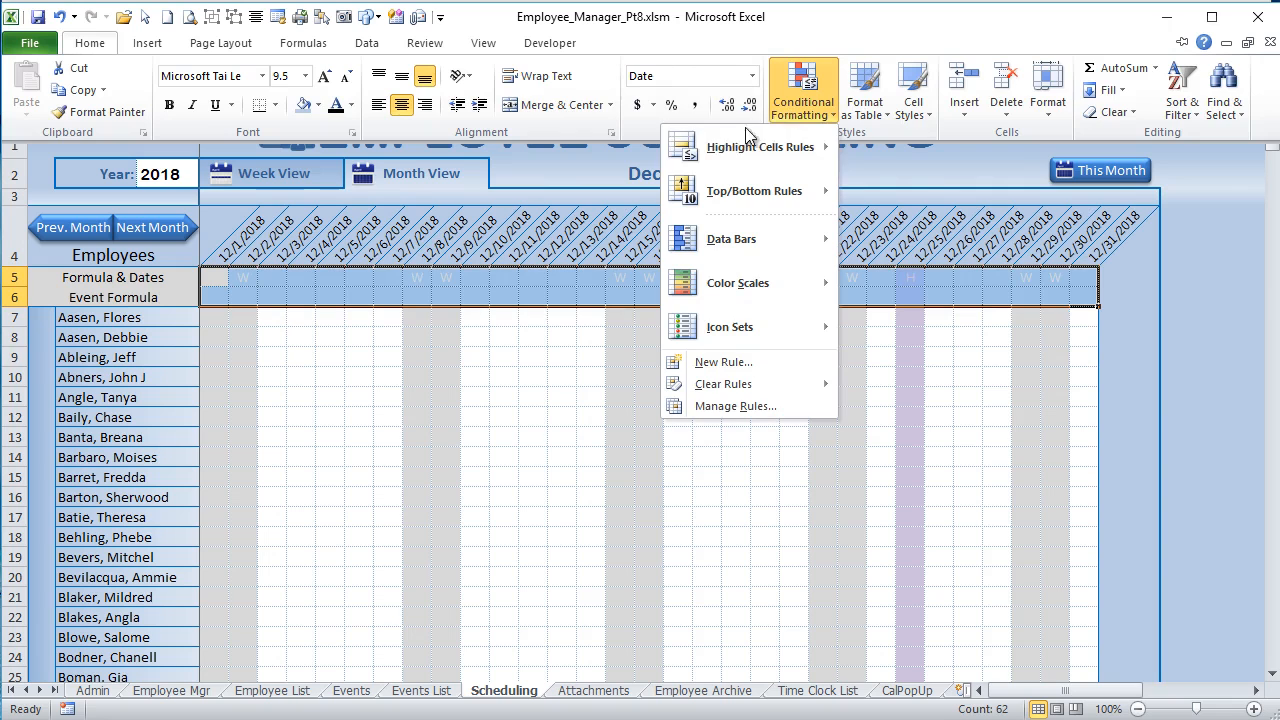
click(727, 404)
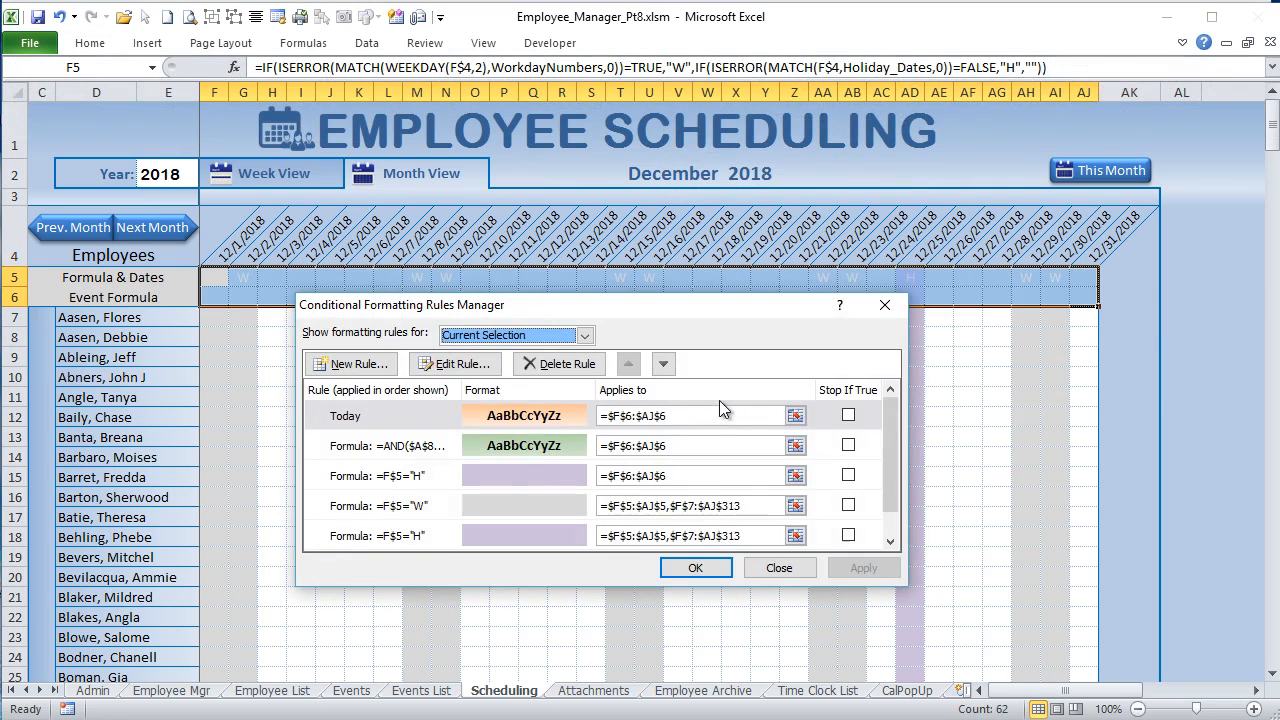
click(457, 505)
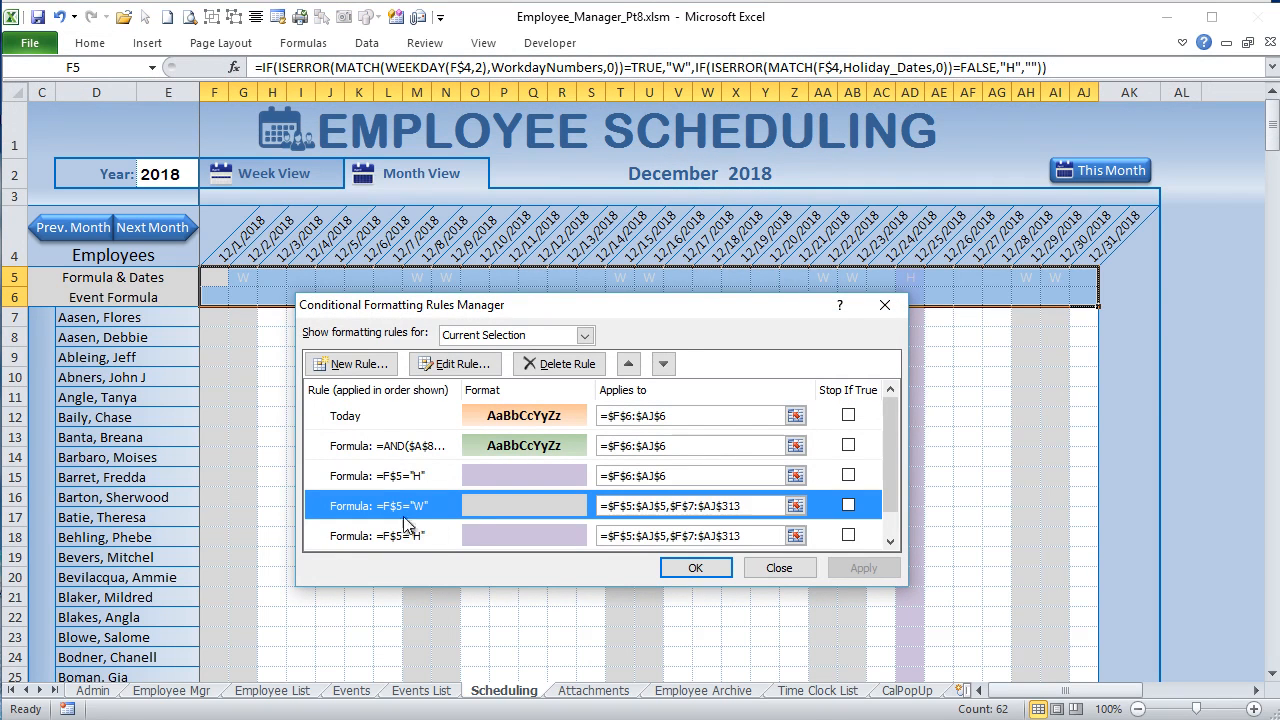
click(460, 364)
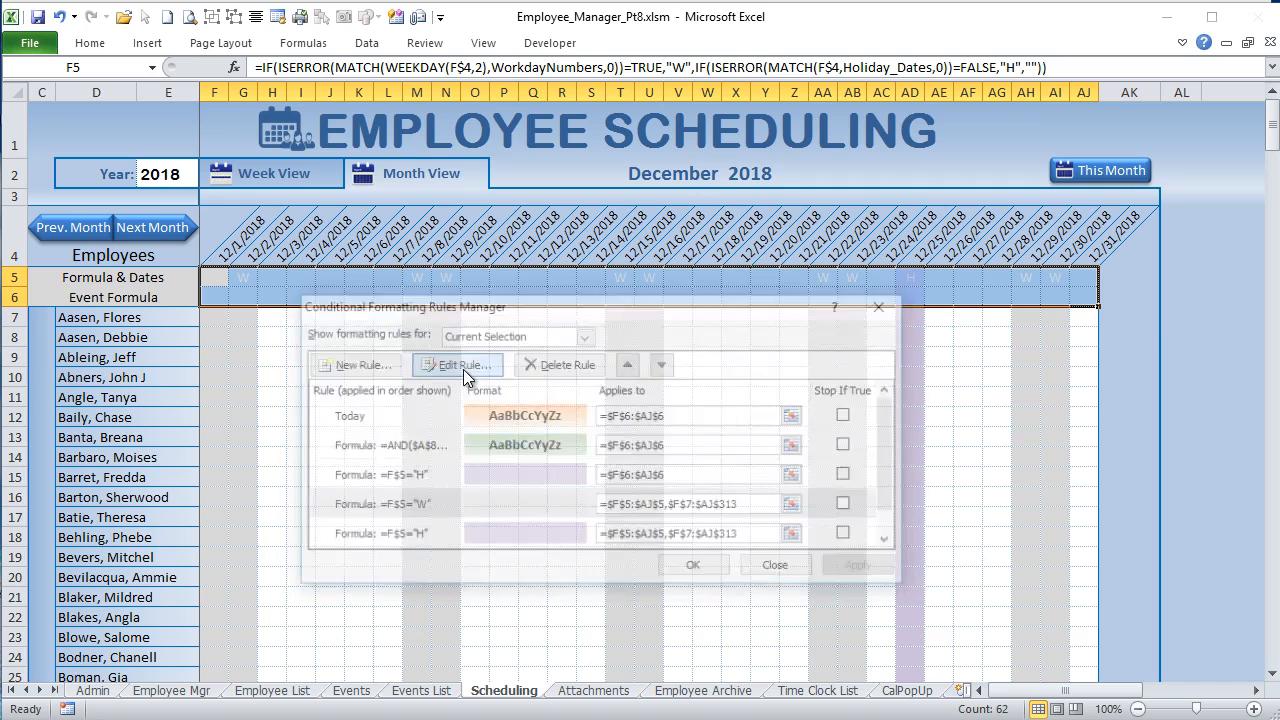
click(734, 564)
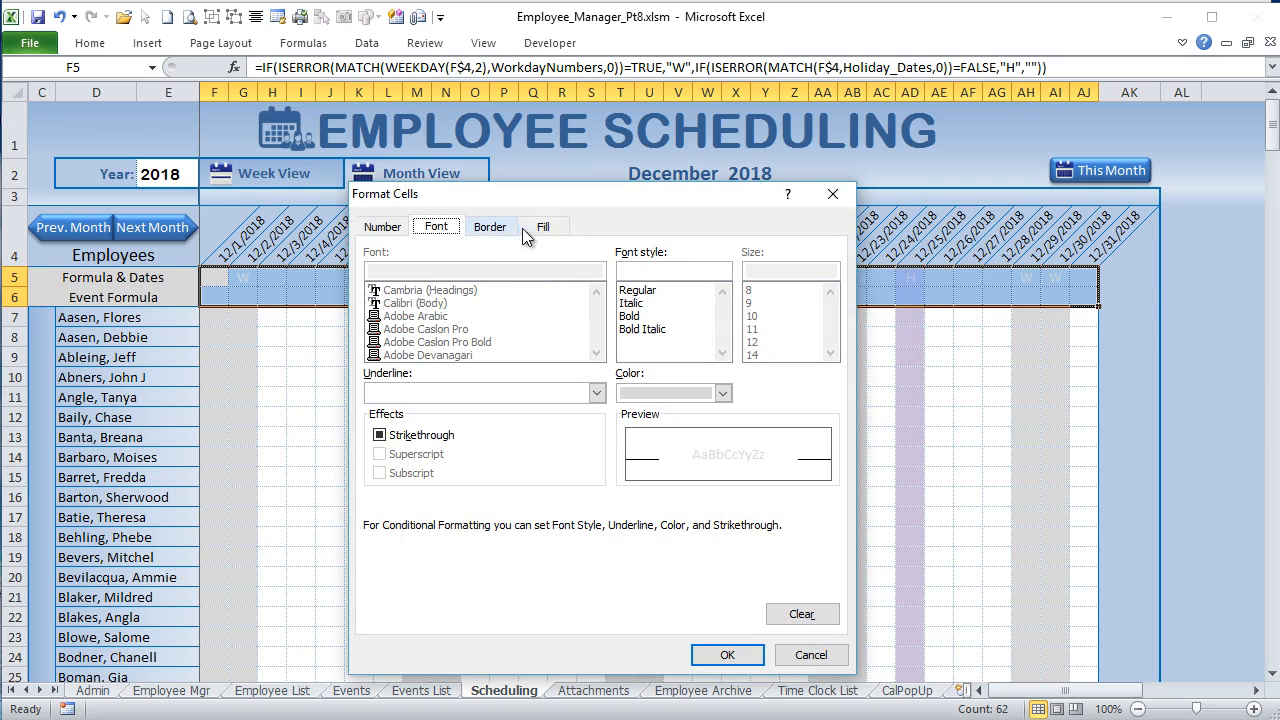
click(723, 394)
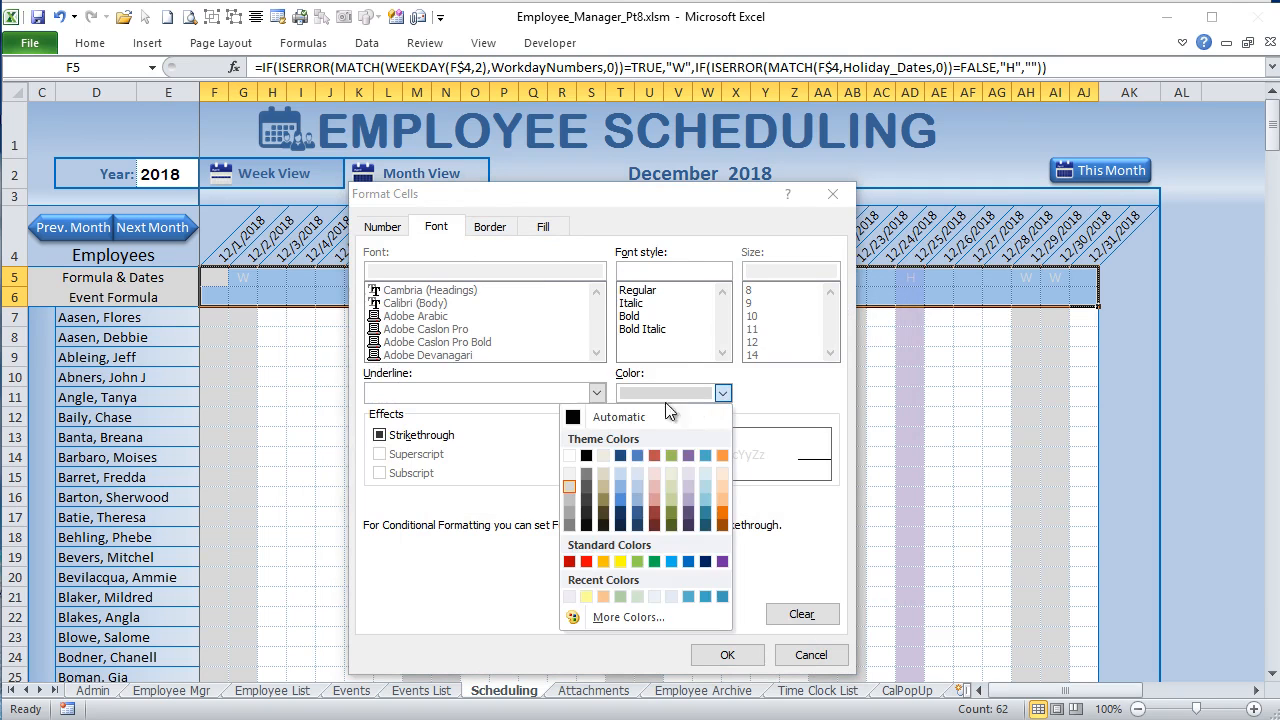
click(600, 418)
click(727, 654)
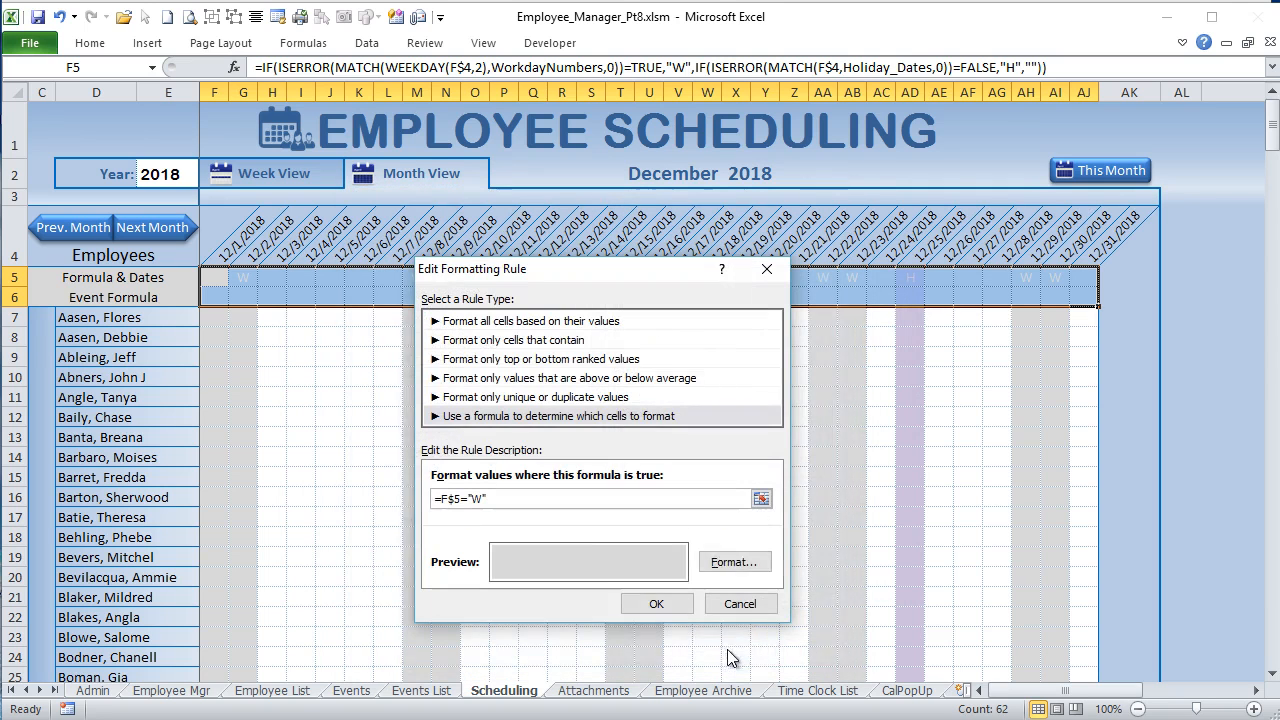
click(680, 606)
click(858, 572)
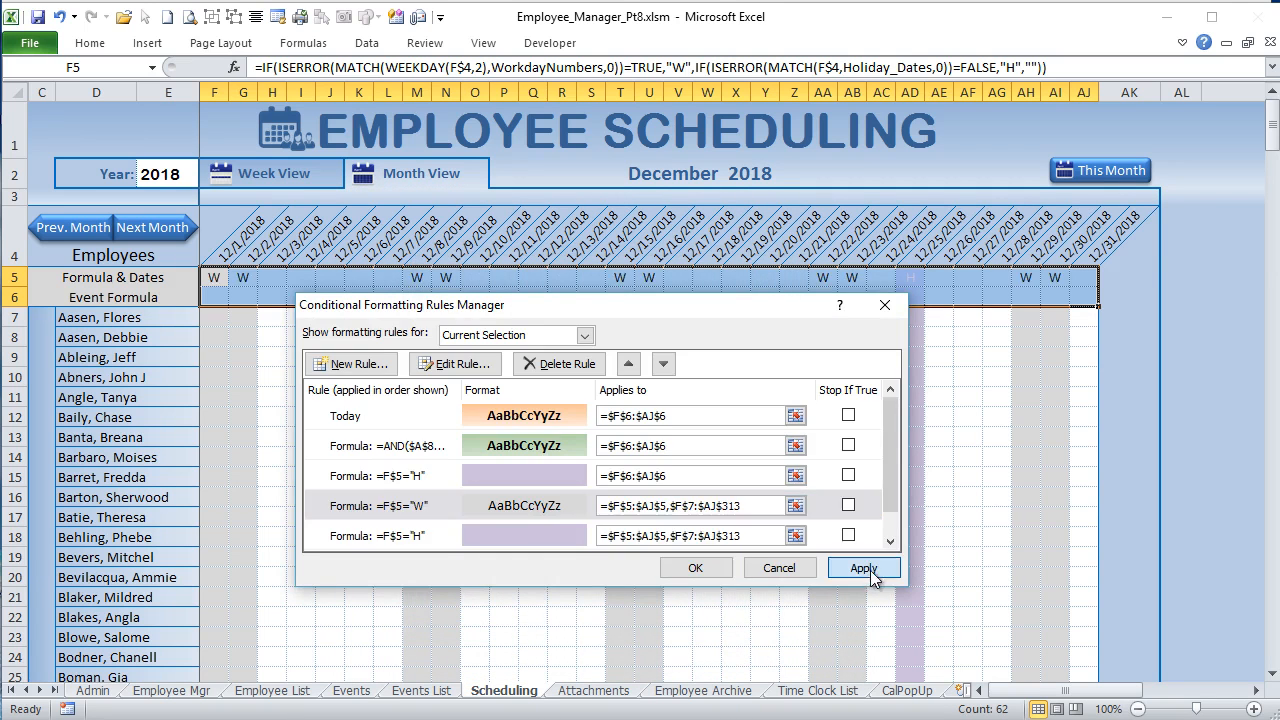
Step: Review the =F$5="W" conditional formatting rule, checking its formula reference, font and gray fill settings
drag(648, 313, 673, 383)
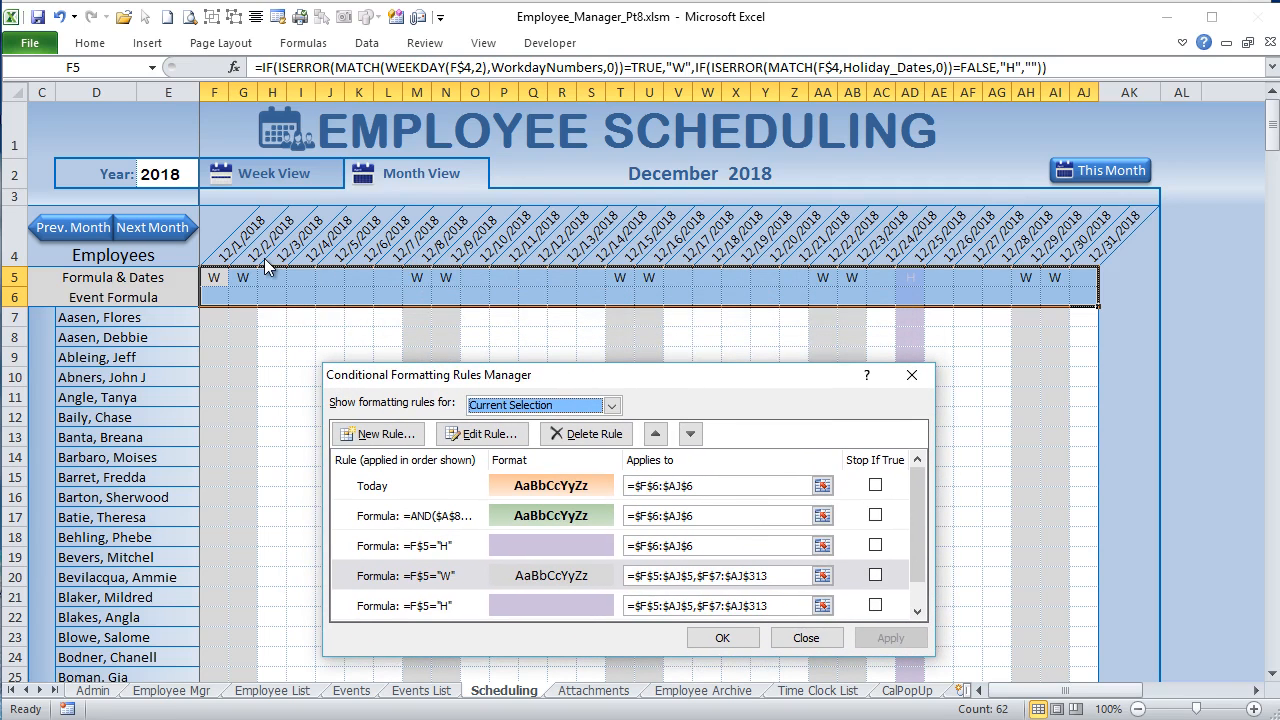
click(444, 576)
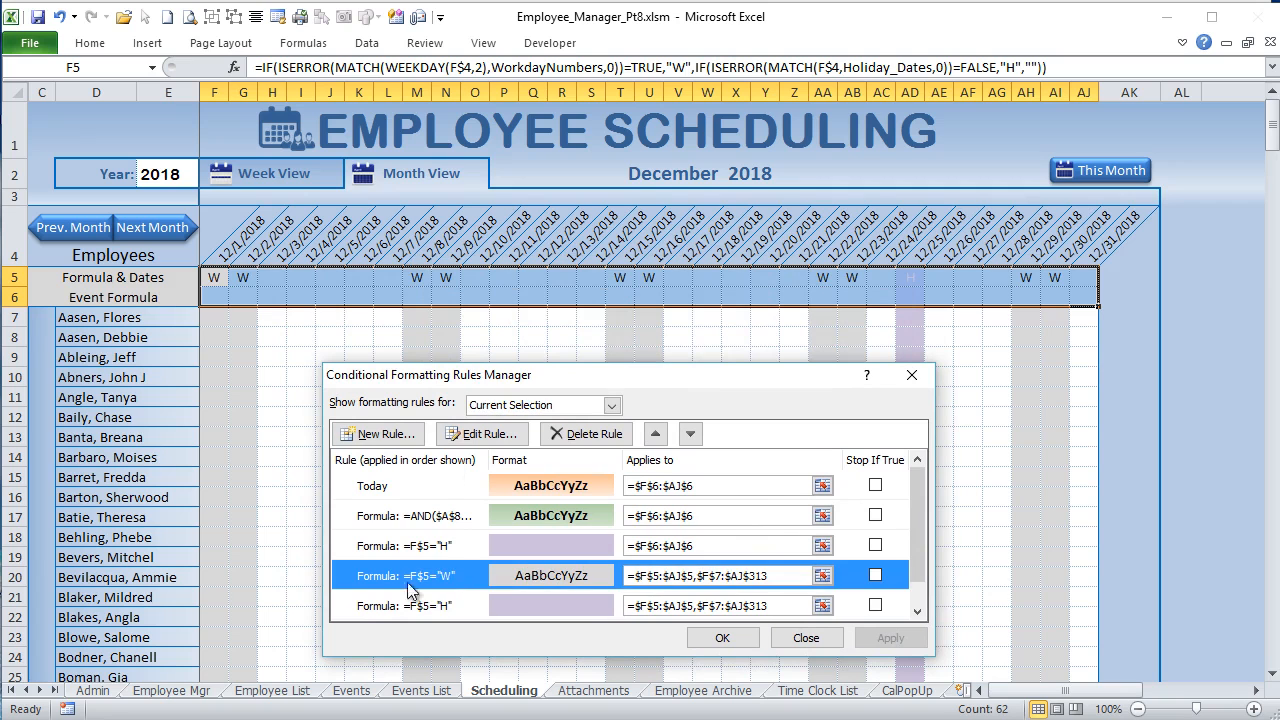
click(474, 438)
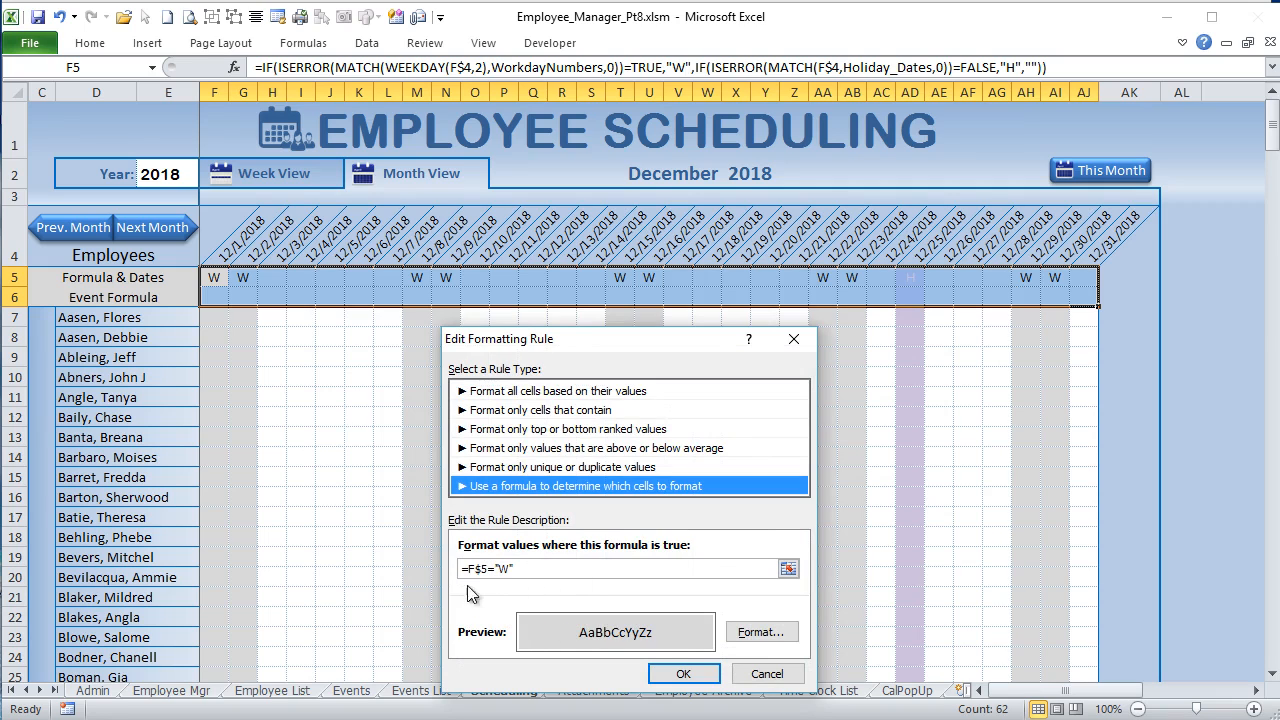
click(467, 568)
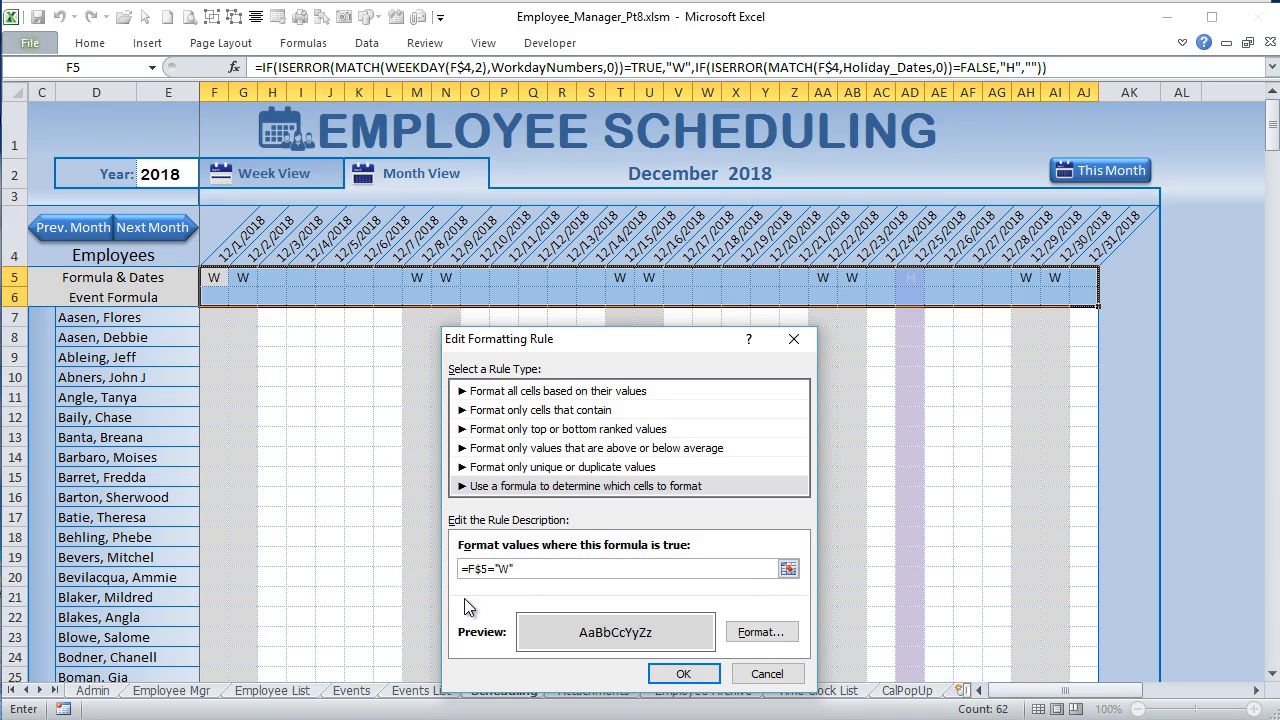
click(770, 636)
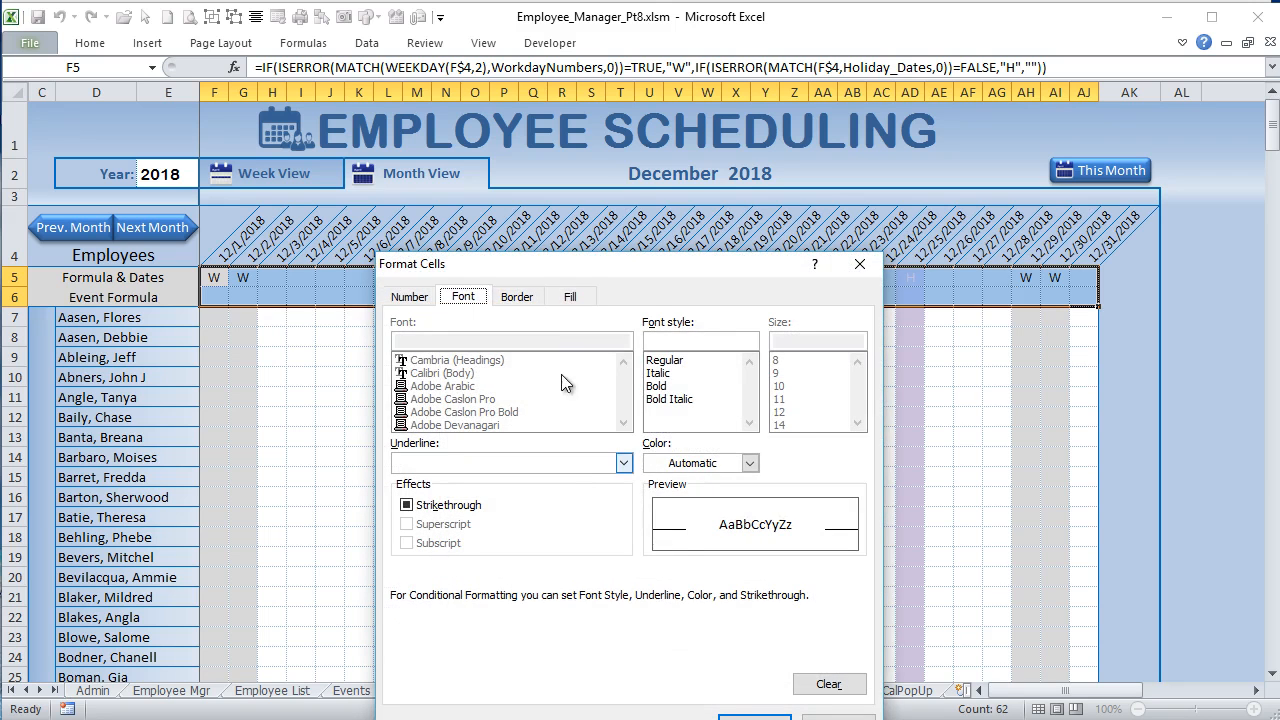
click(572, 297)
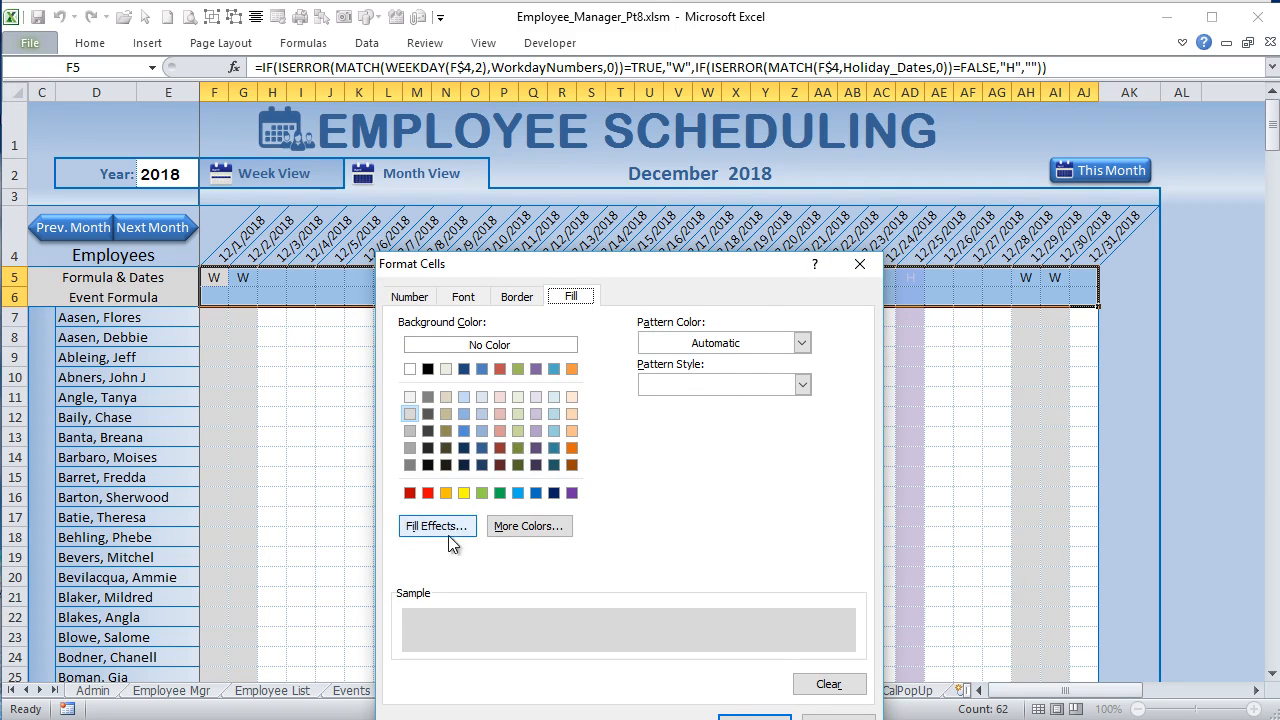
click(755, 717)
click(673, 672)
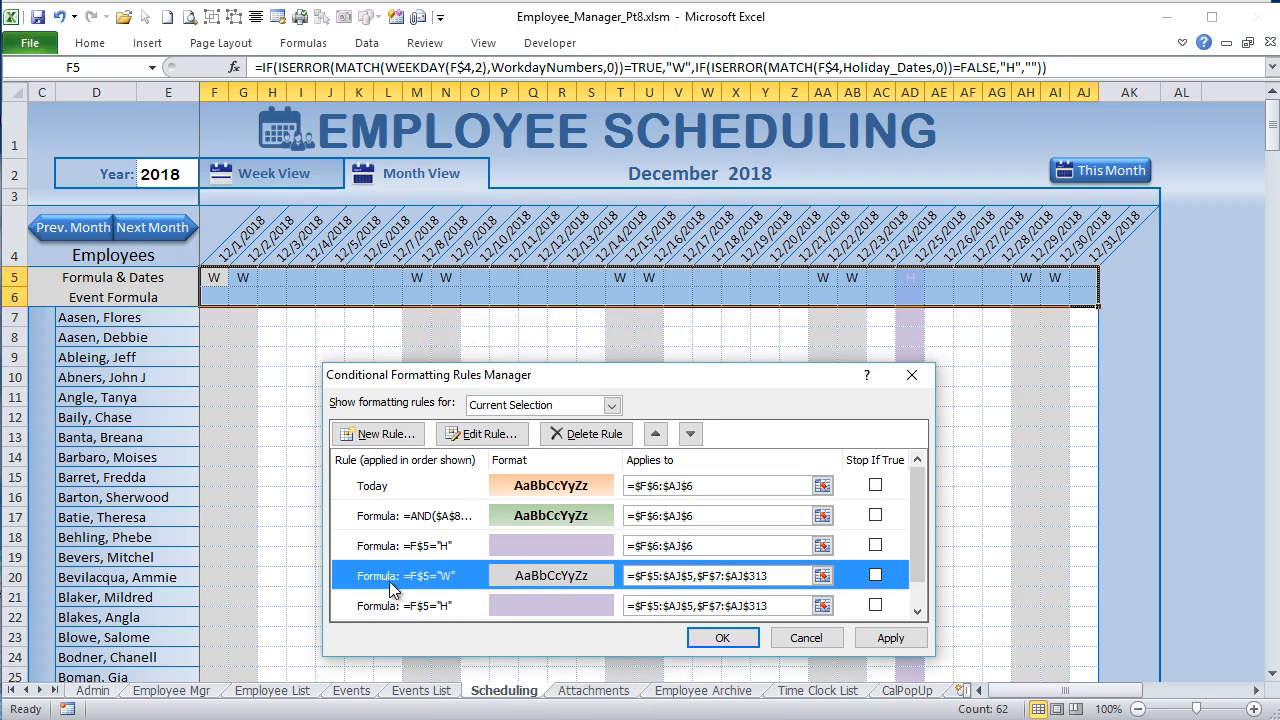
Step: Set the range of the =F$5="W" rule to the single block =$F$5:$AJ$313 and apply it
drag(661, 577, 649, 577)
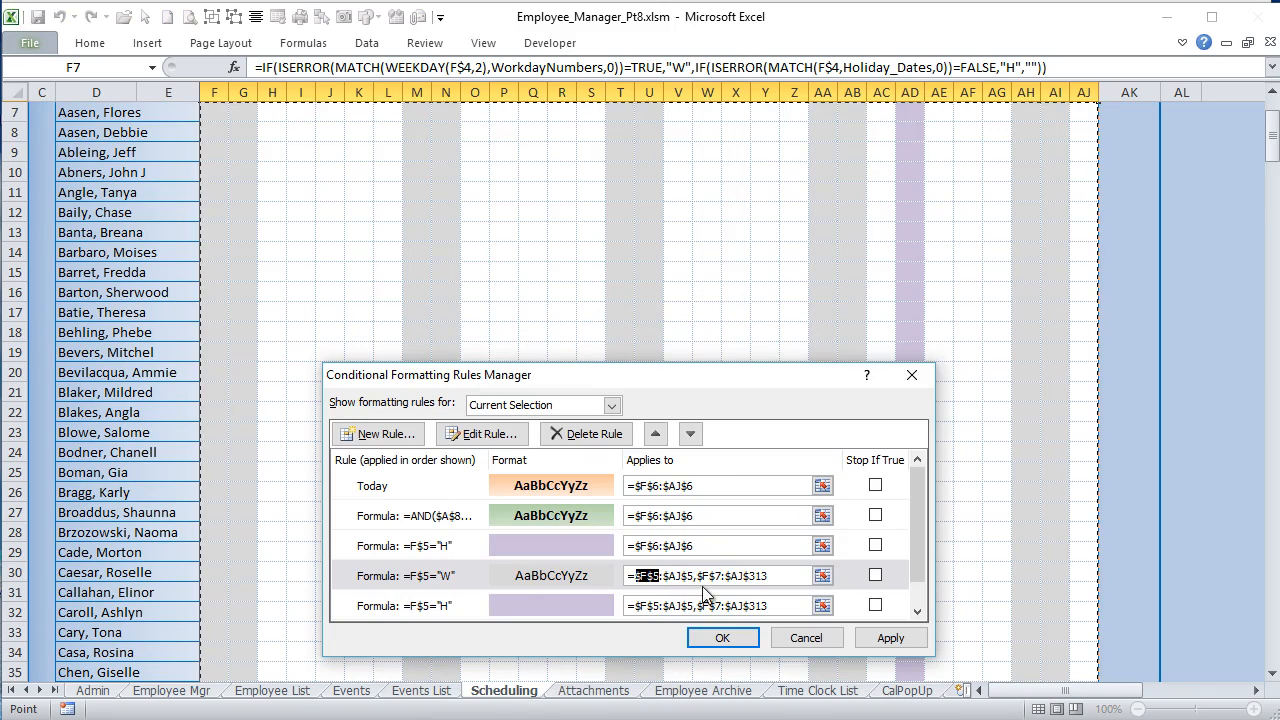
drag(722, 577, 663, 577)
key(Delete)
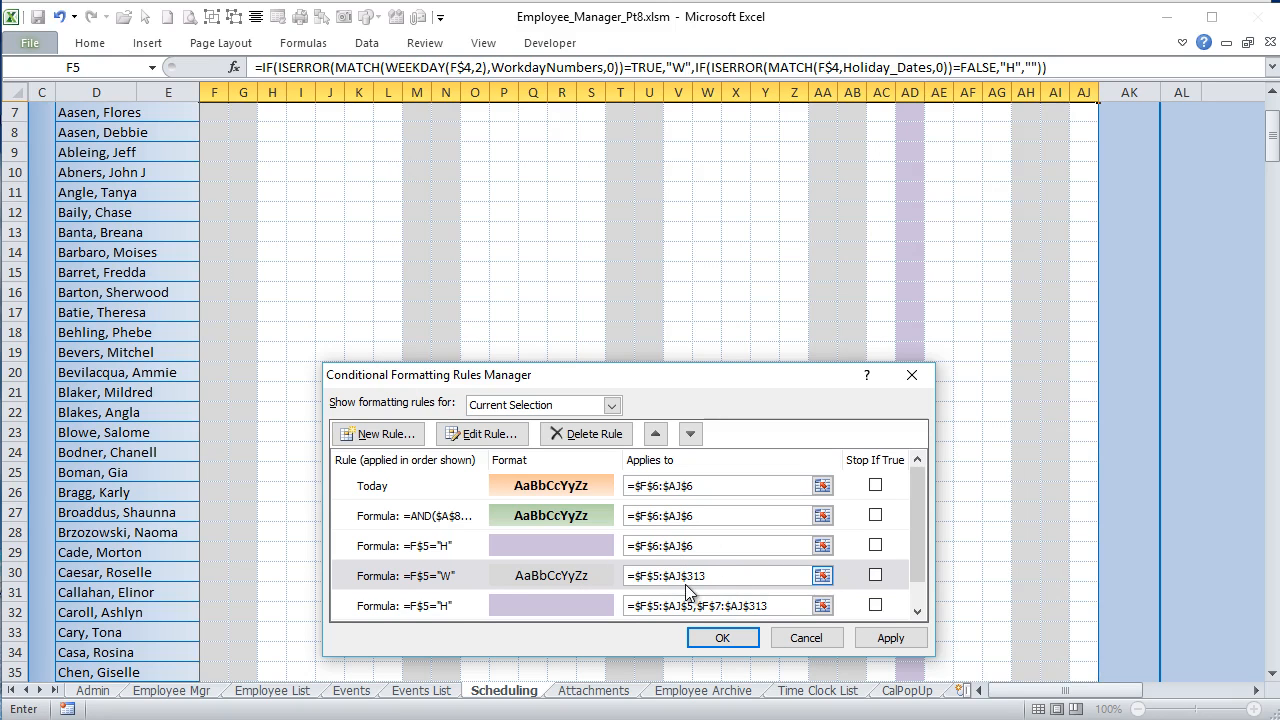
click(890, 638)
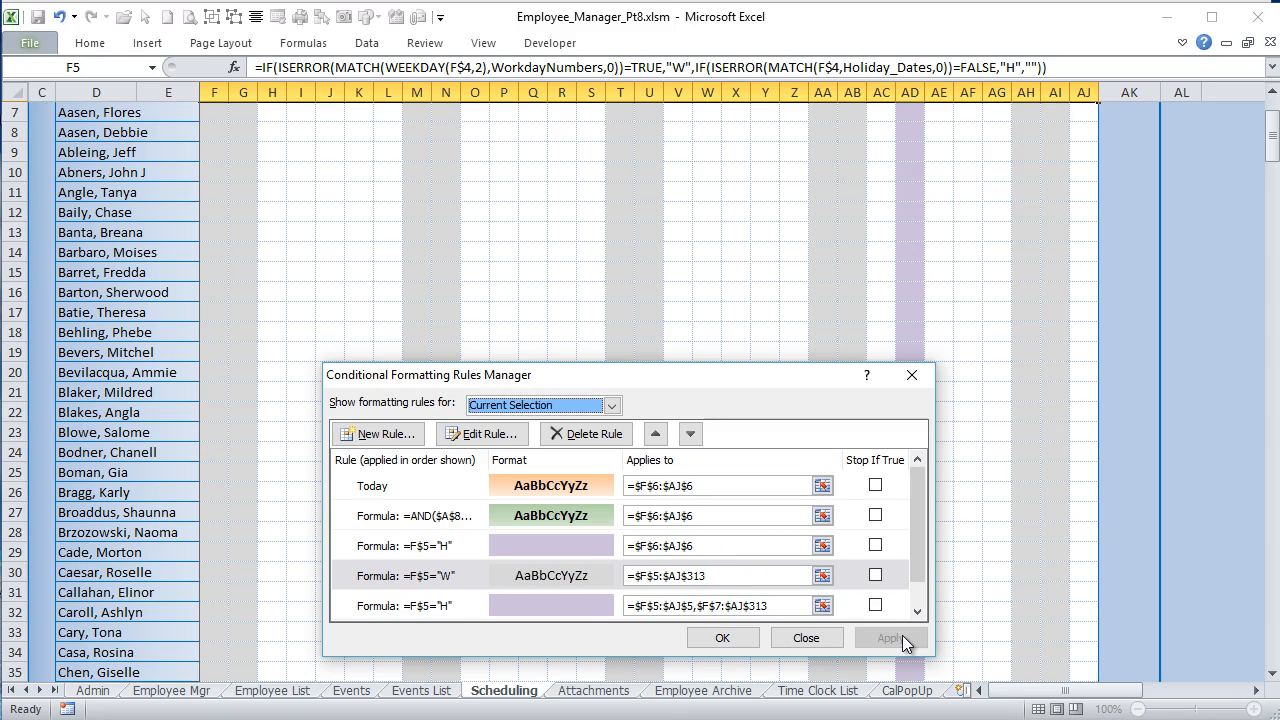
Step: Try the "W" rule with an absolute column reference by changing its formula to =$F$5="W" and applying it
click(665, 576)
drag(665, 576, 634, 576)
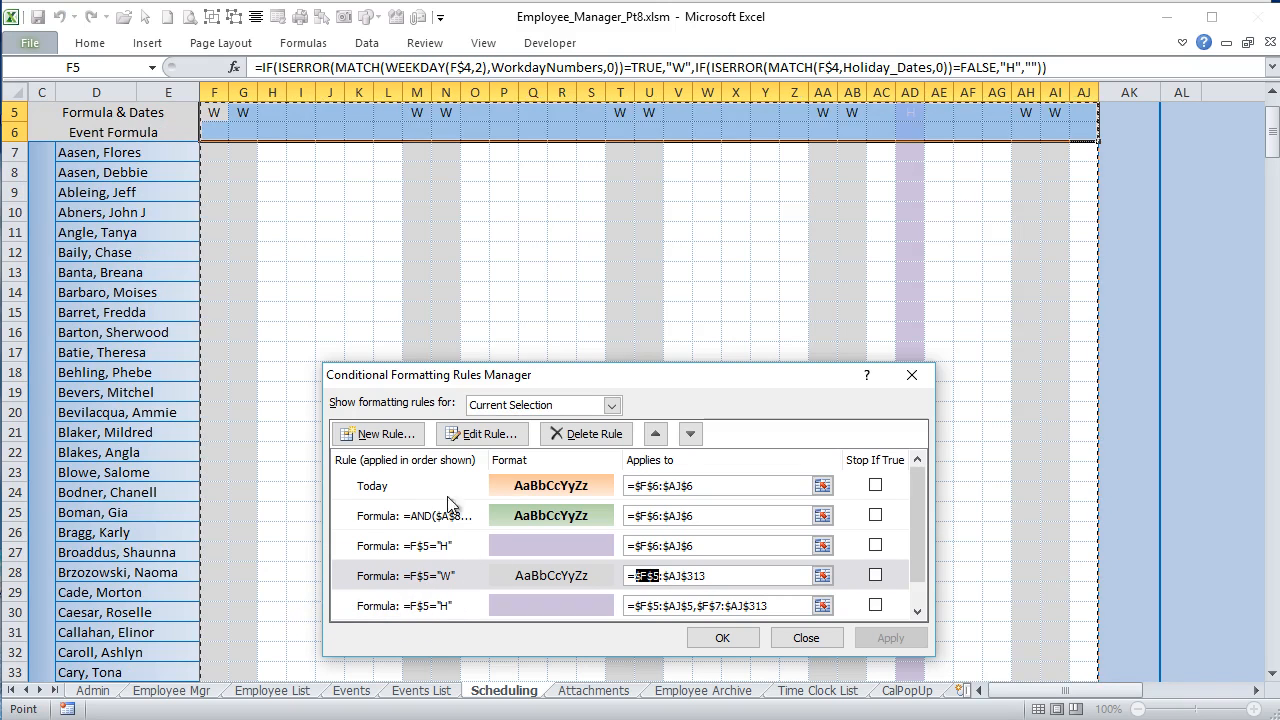
click(417, 580)
click(482, 433)
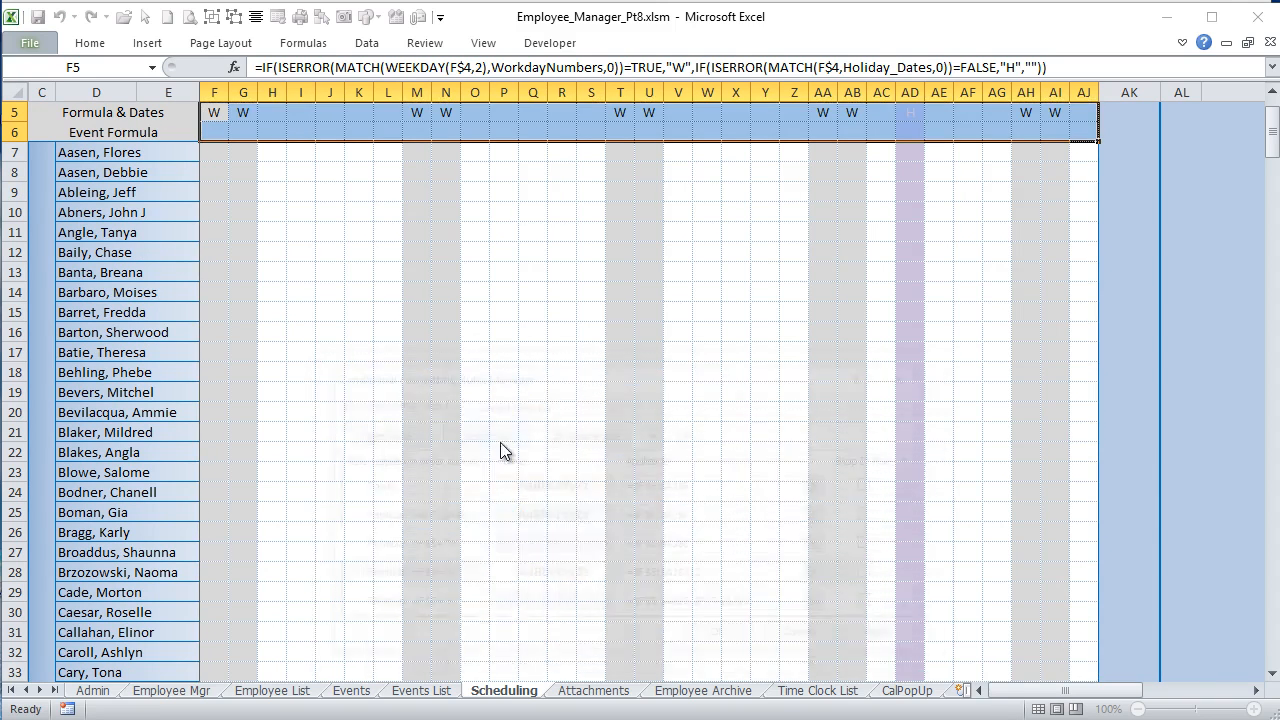
click(467, 569)
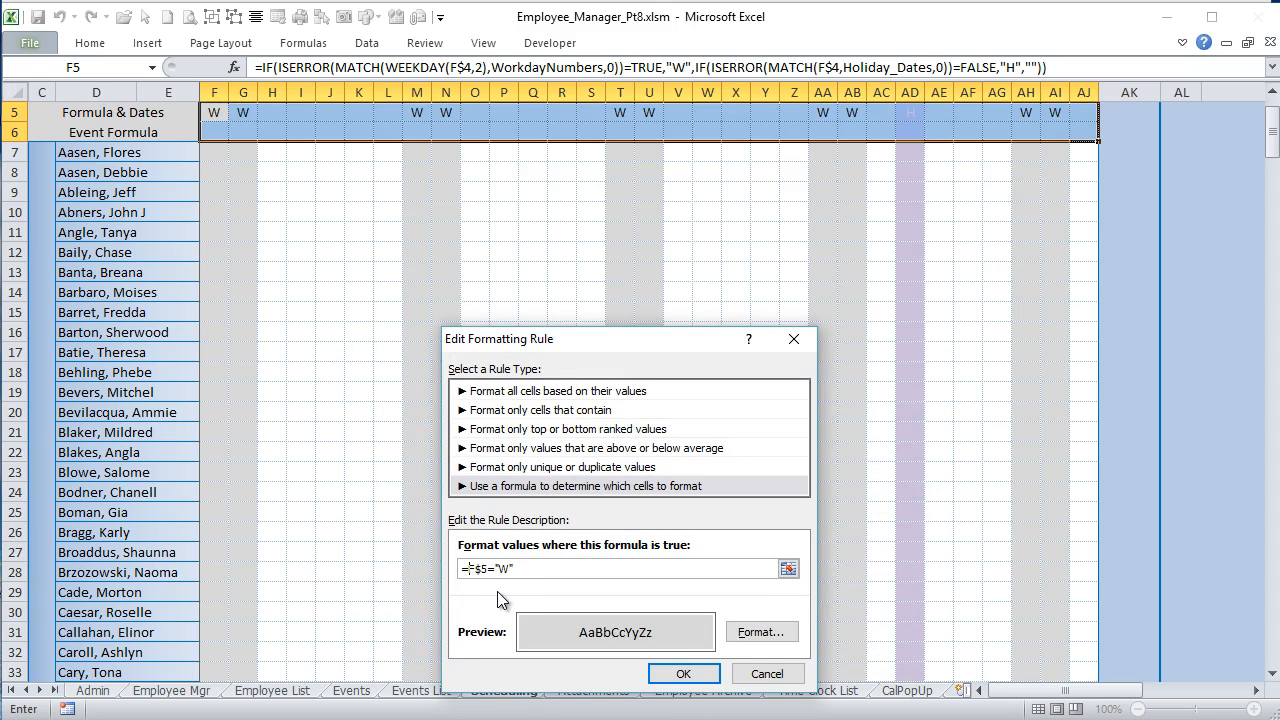
text($)
click(682, 673)
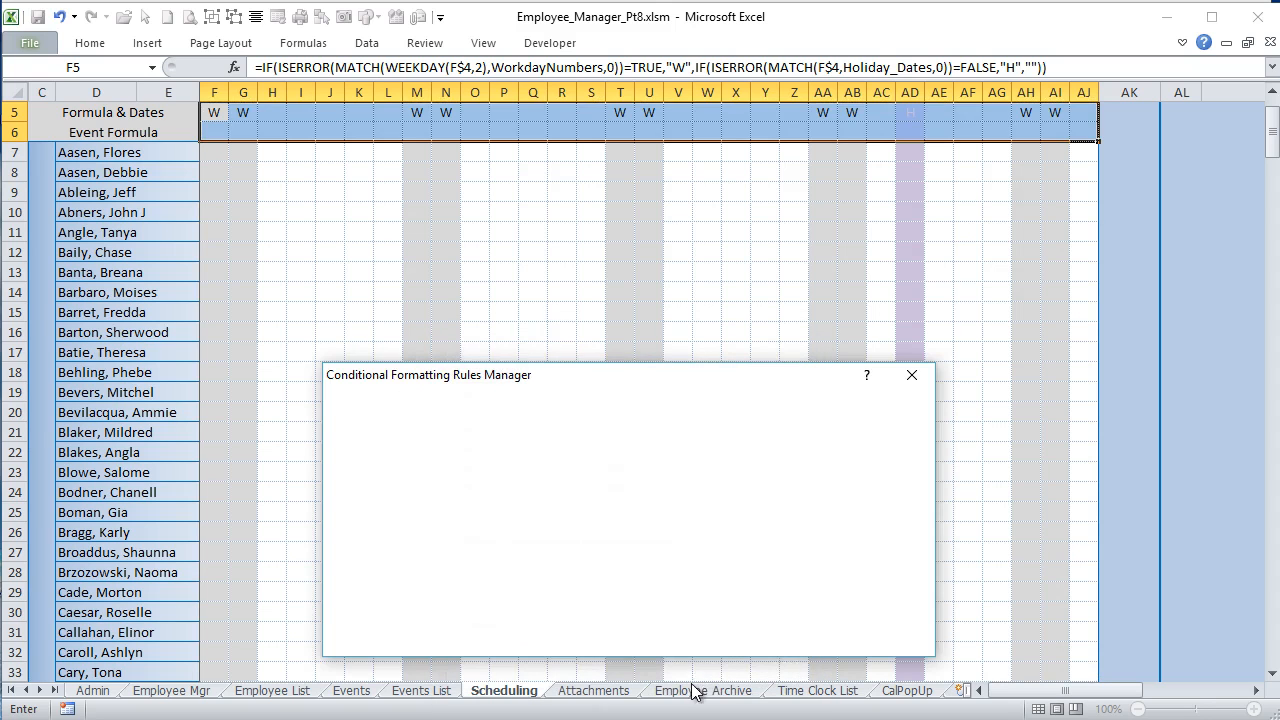
click(890, 638)
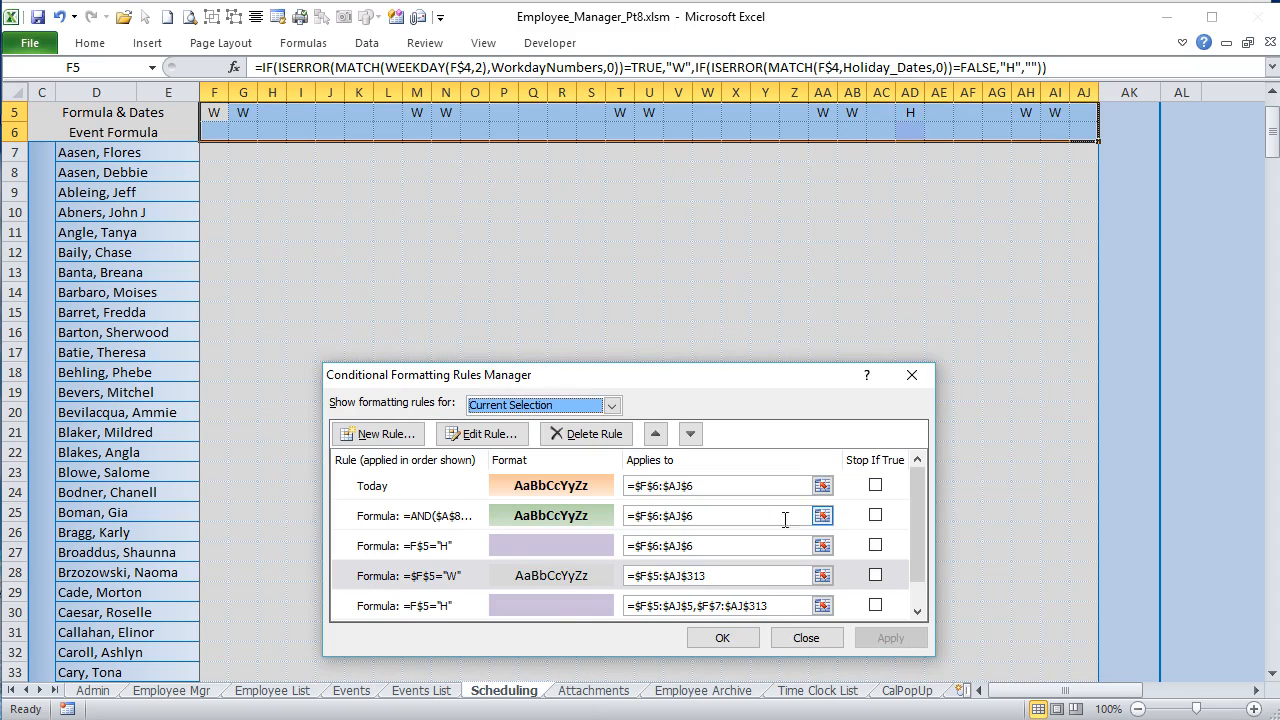
Step: Remove the column lock from the "W" rule so its formula reads =F$5="W", and apply it
click(430, 587)
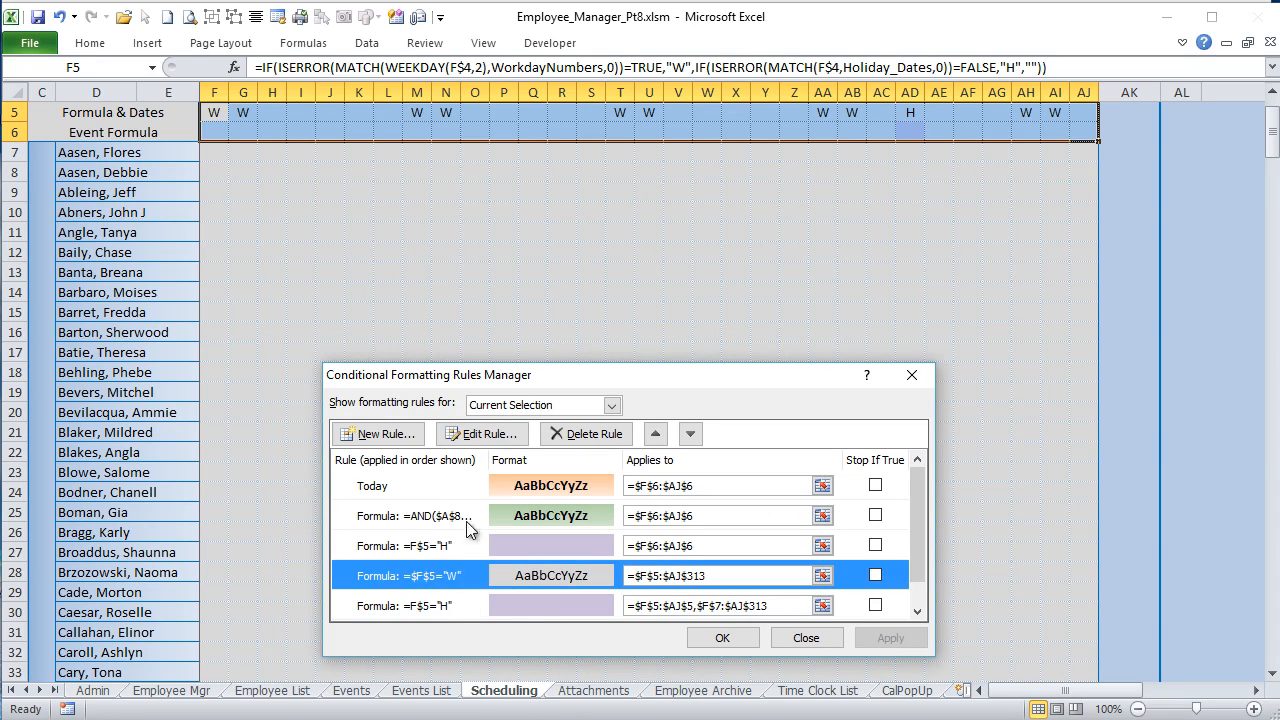
click(494, 440)
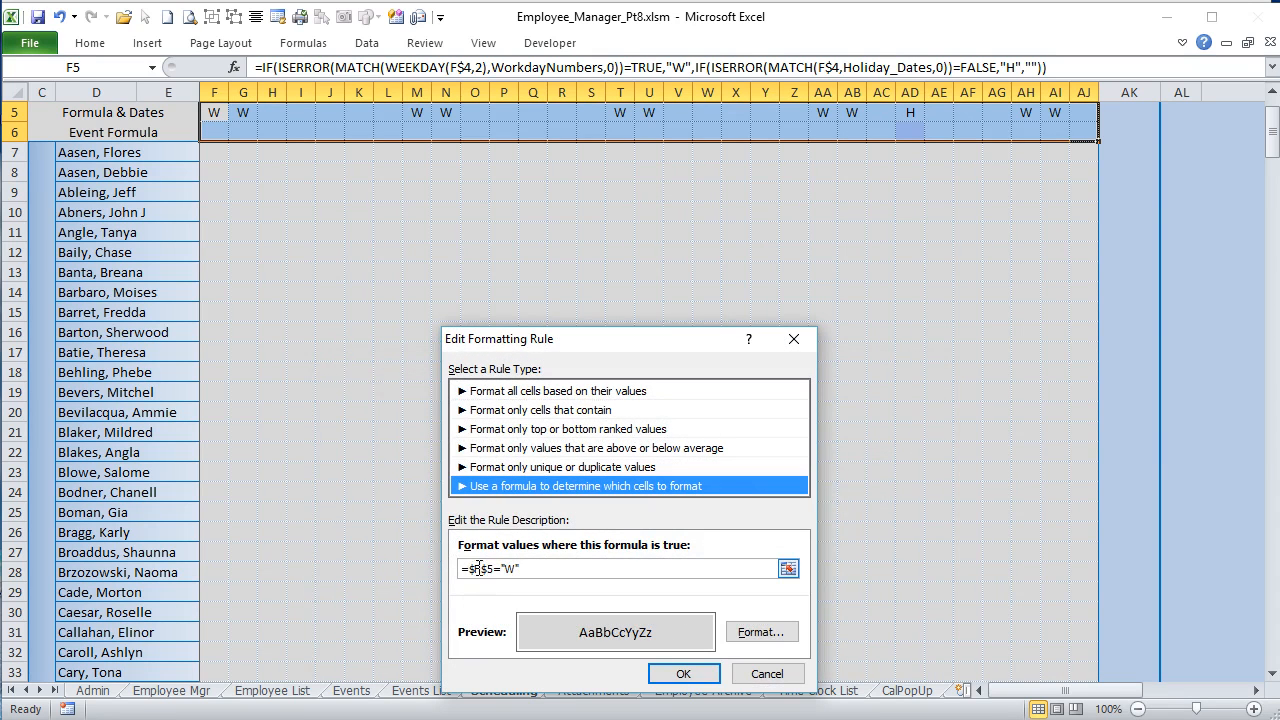
click(471, 568)
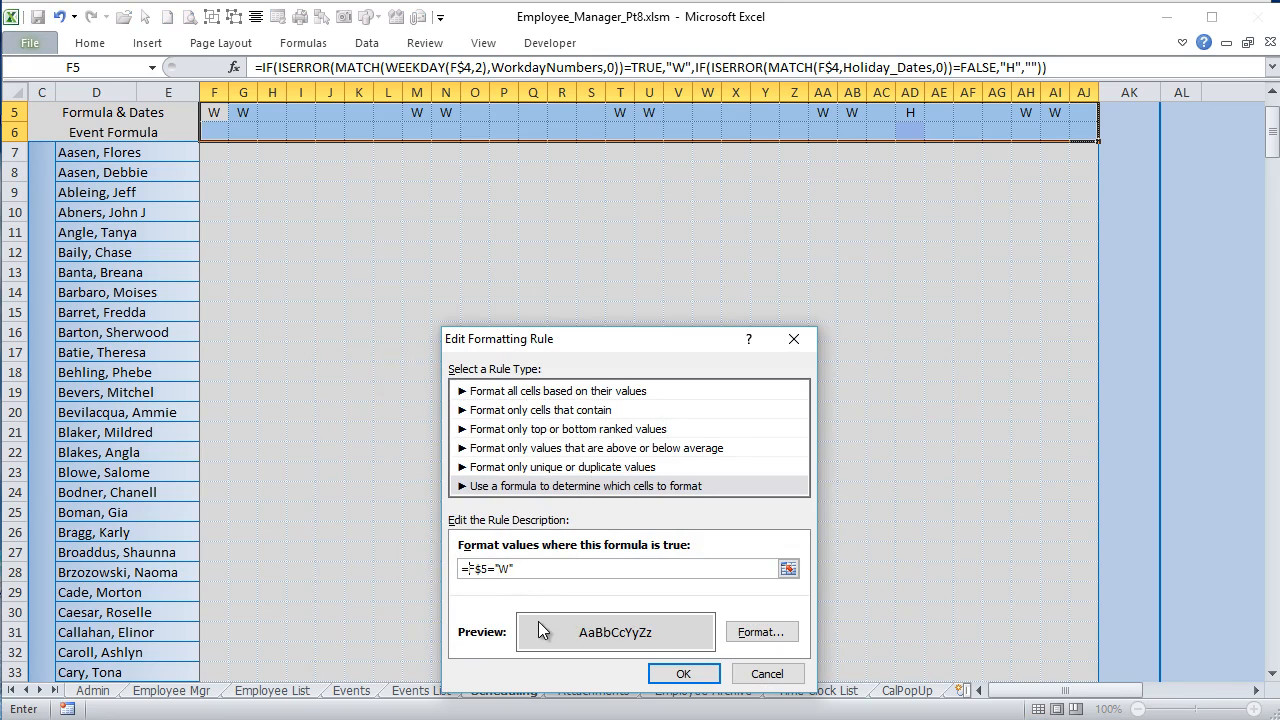
click(686, 674)
click(888, 637)
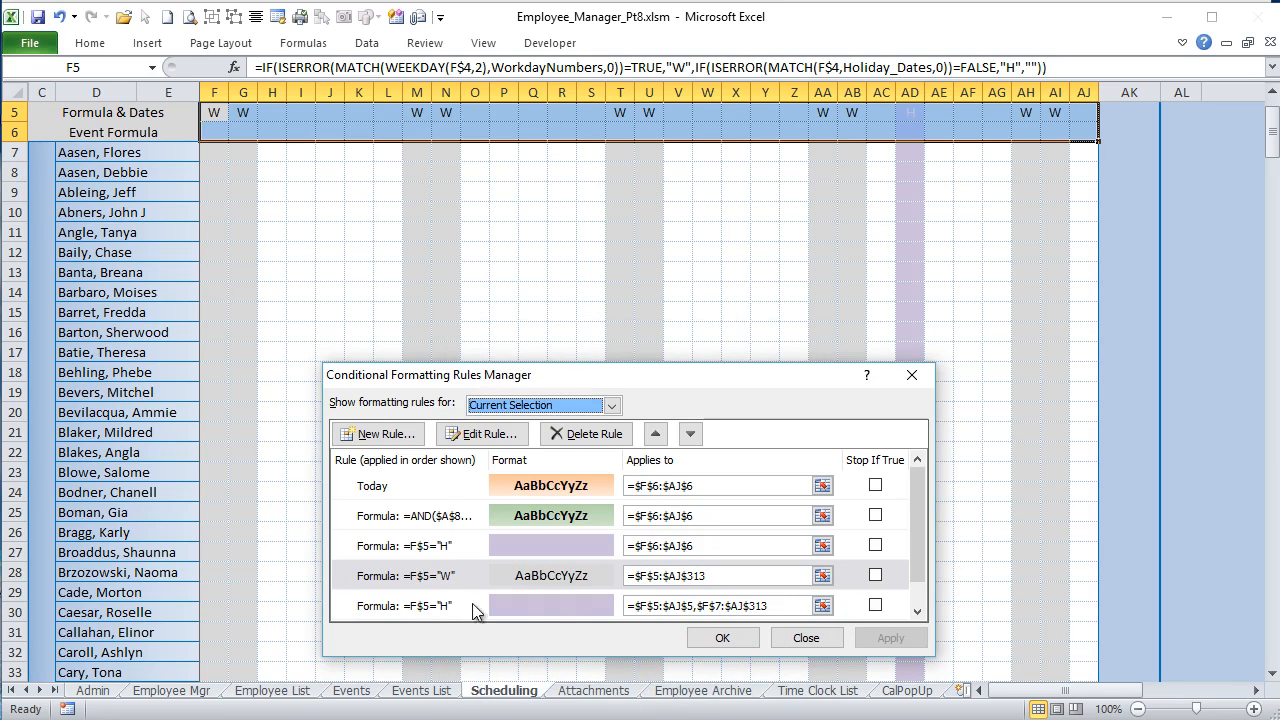
Step: Delete the =F$5="H" rule for $F$6:$AJ$6, set the remaining "H" rule's font color to Automatic, and apply the changes
click(443, 548)
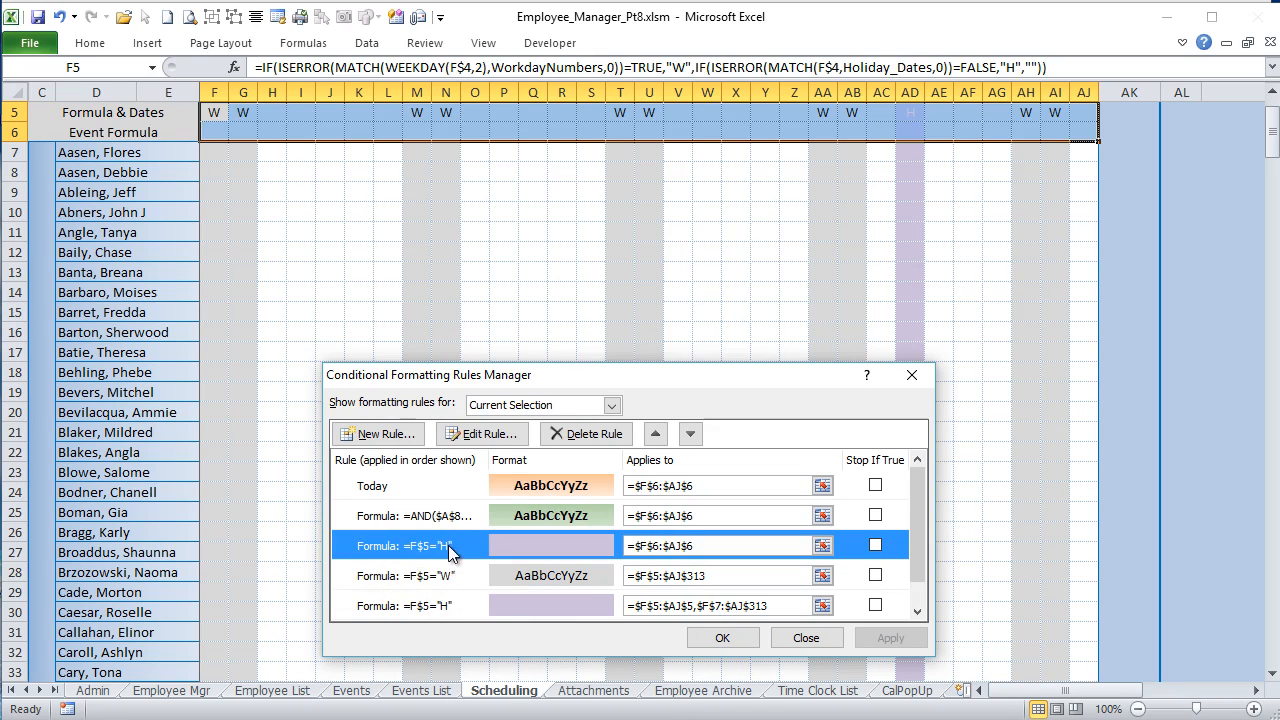
click(582, 433)
click(478, 570)
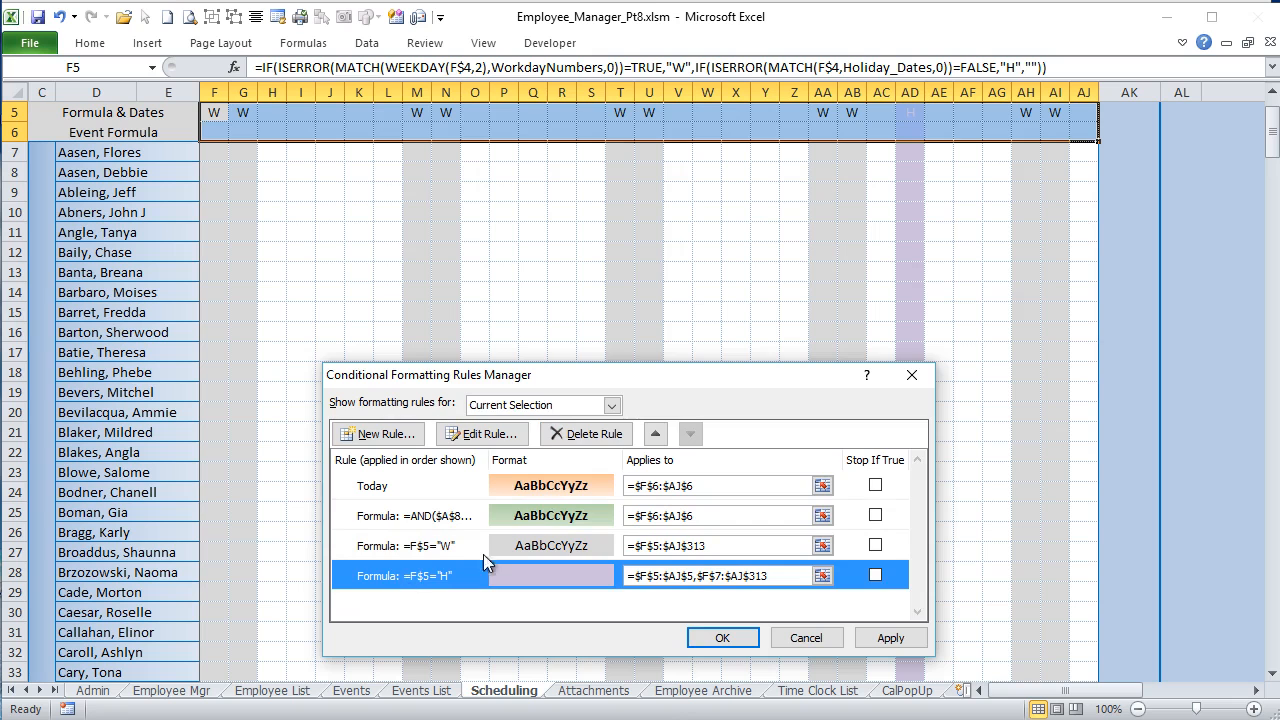
click(509, 436)
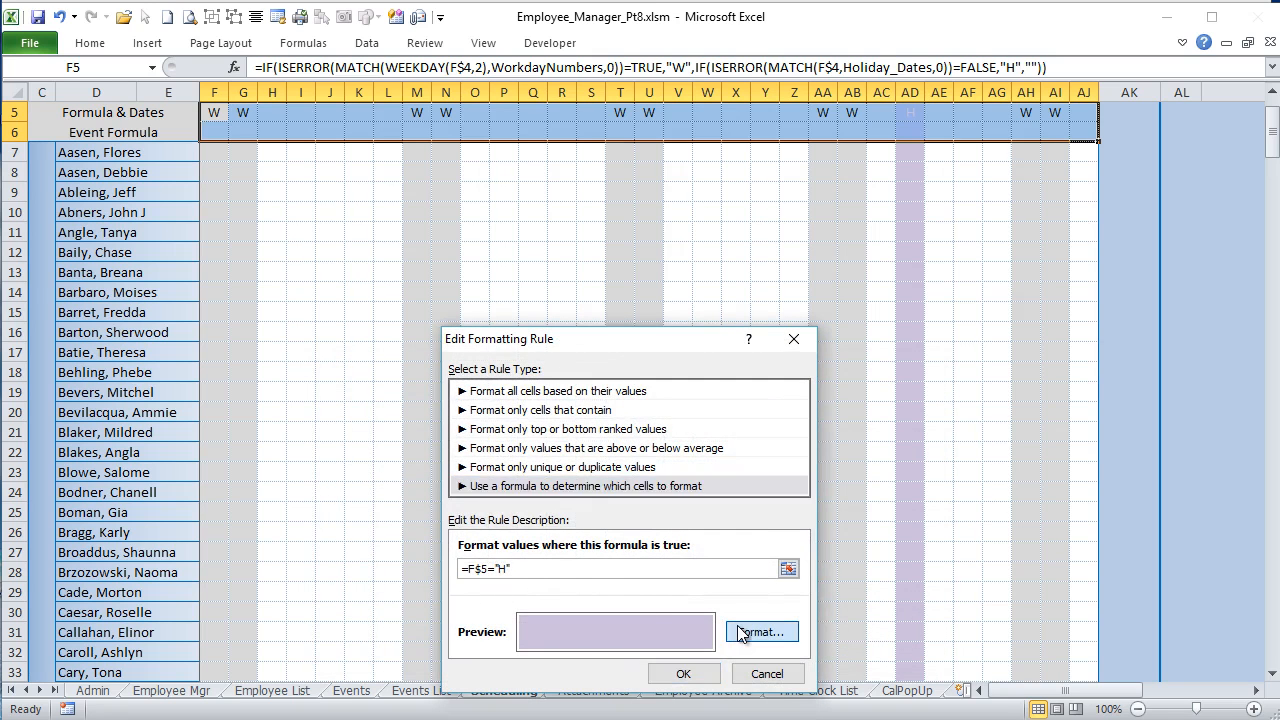
click(760, 631)
click(465, 300)
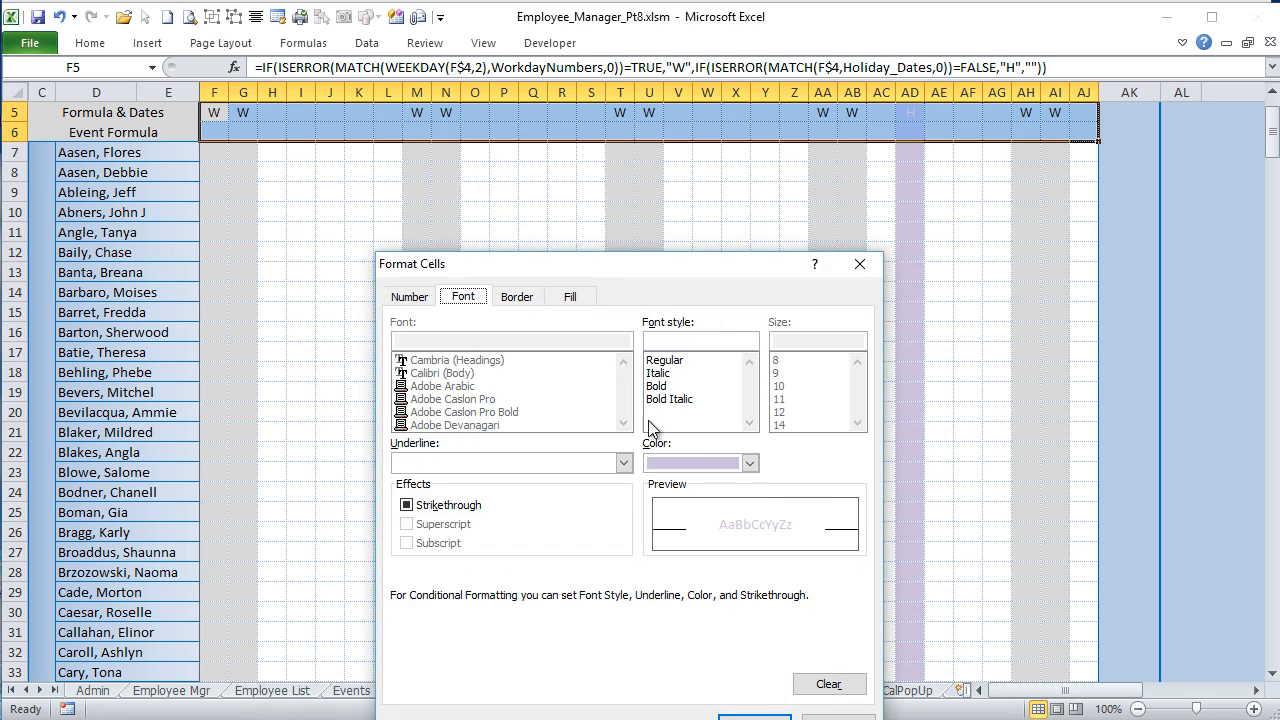
click(751, 461)
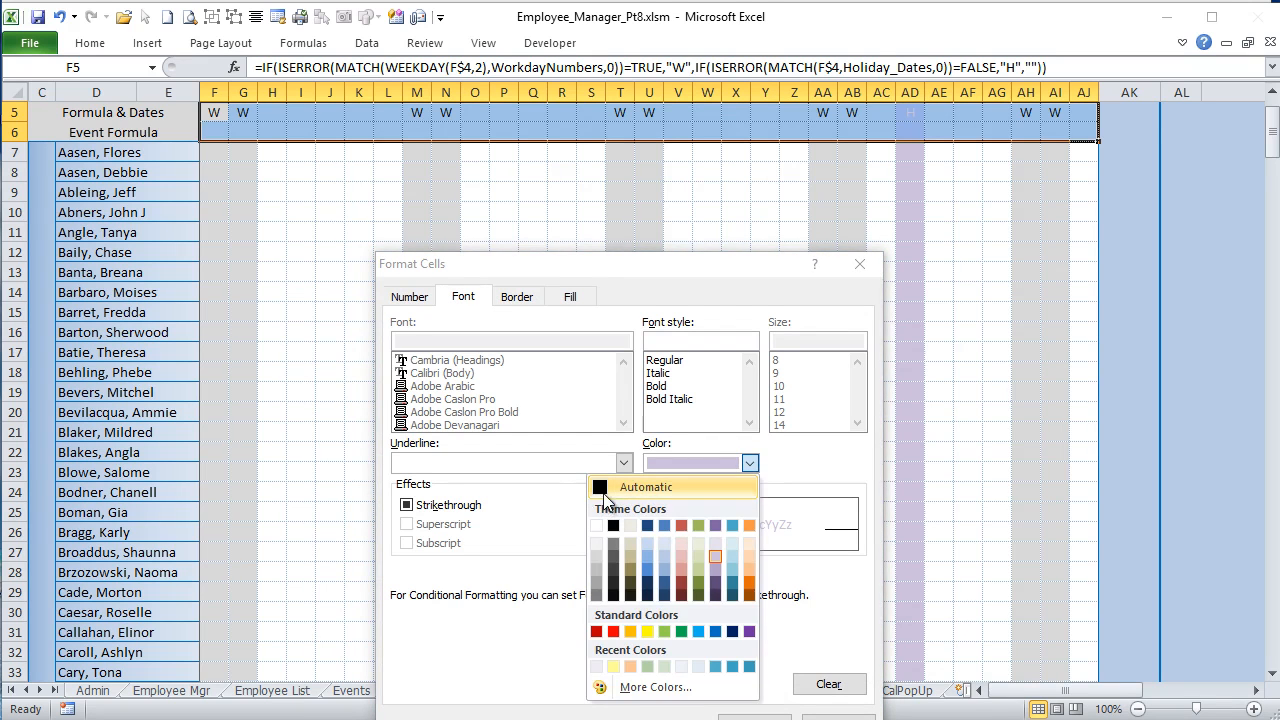
click(605, 491)
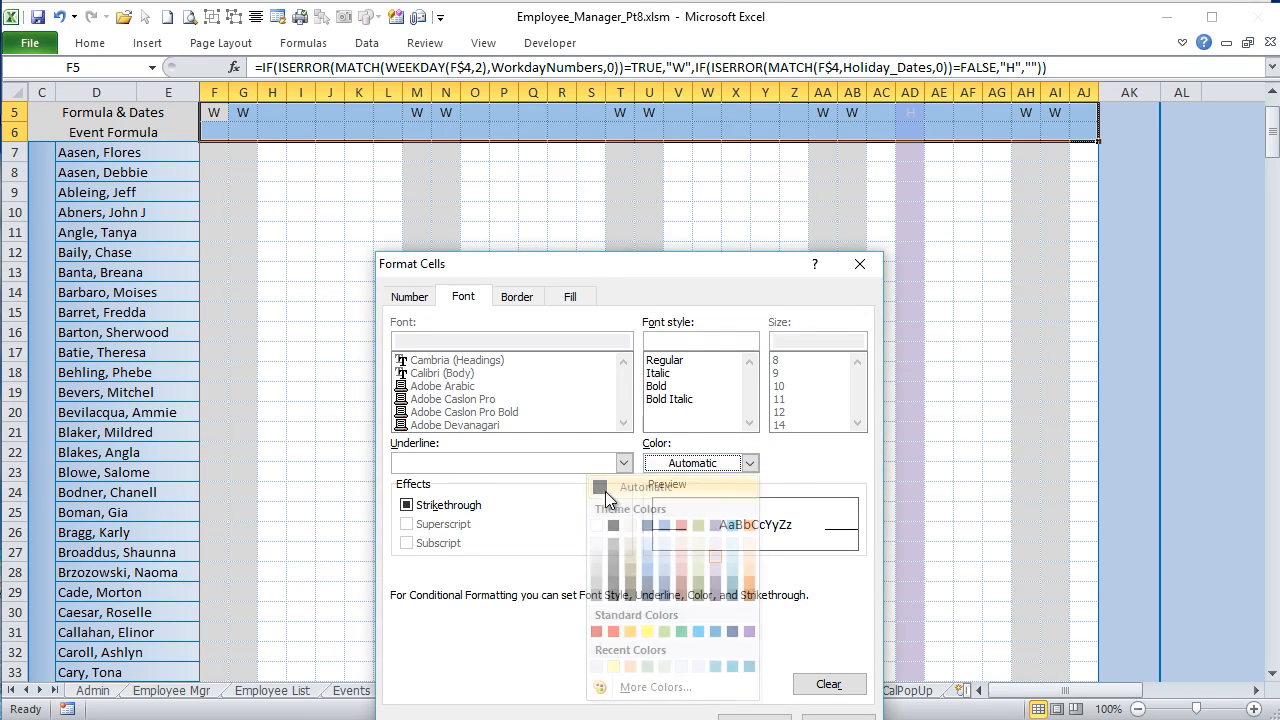
click(752, 714)
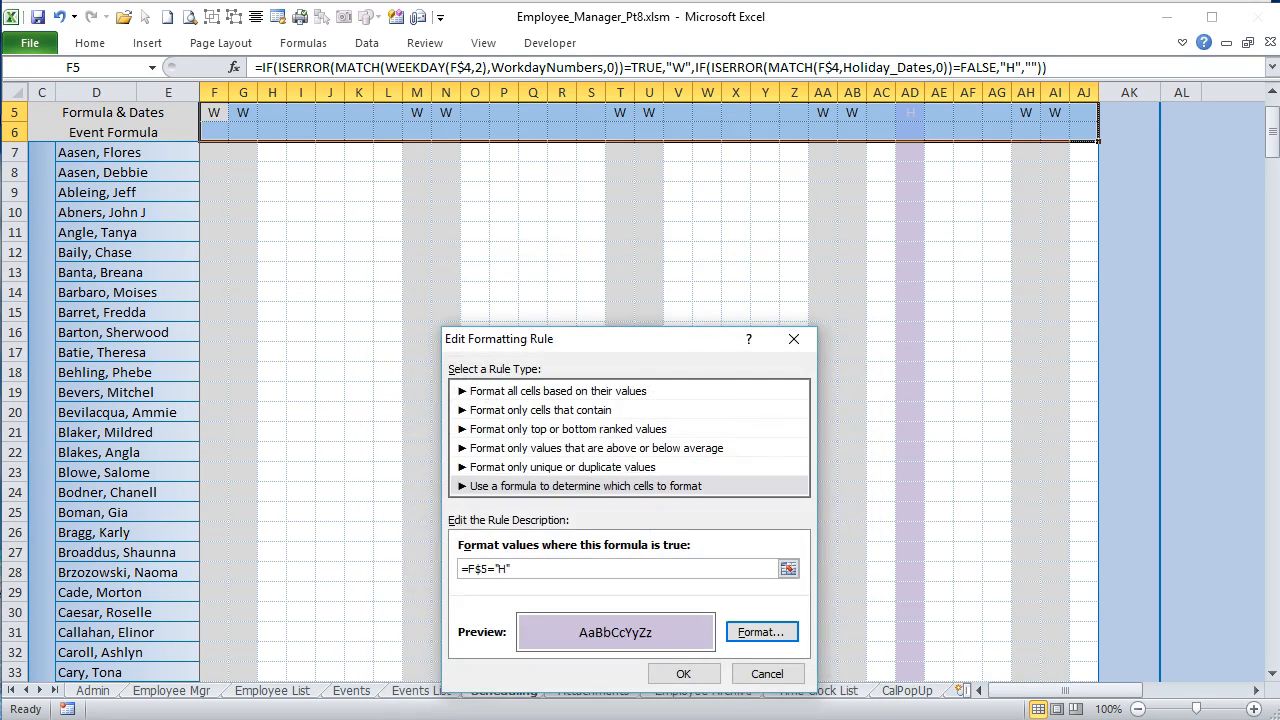
click(683, 673)
click(888, 638)
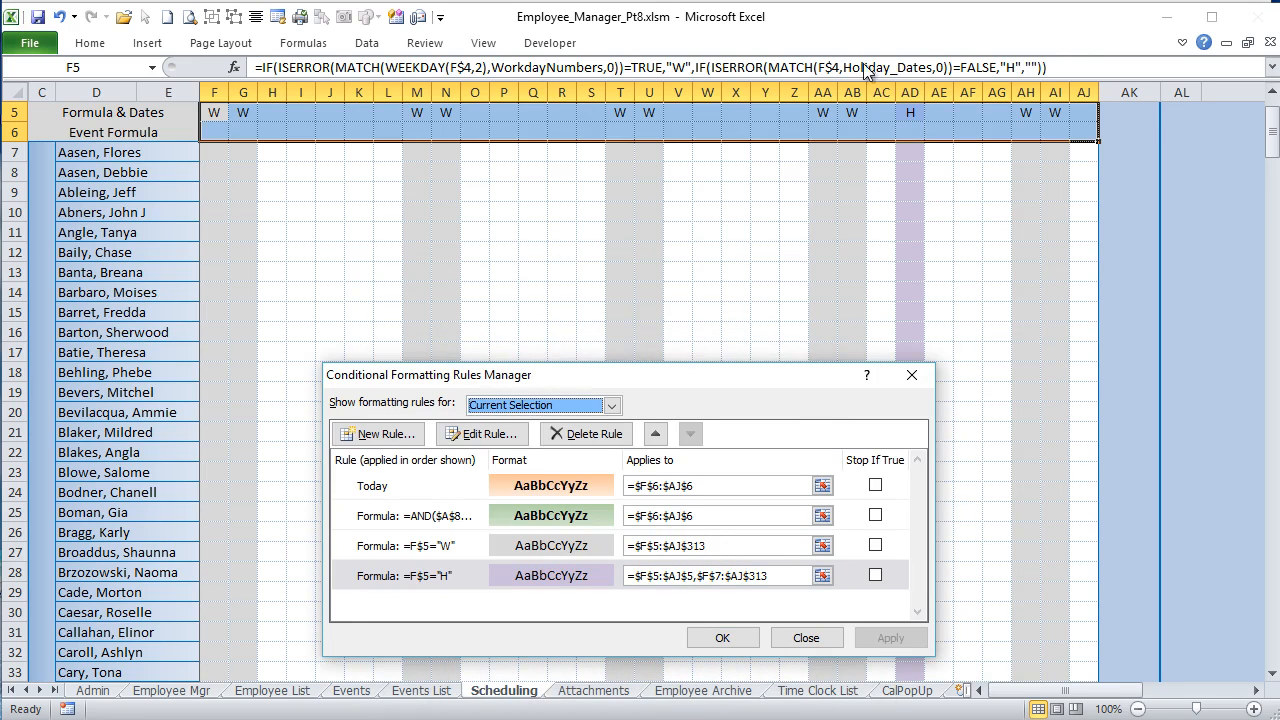
Step: Set the range of the =F$5="H" rule to =$F$5:$AJ$313, apply it and close the rules manager
click(732, 578)
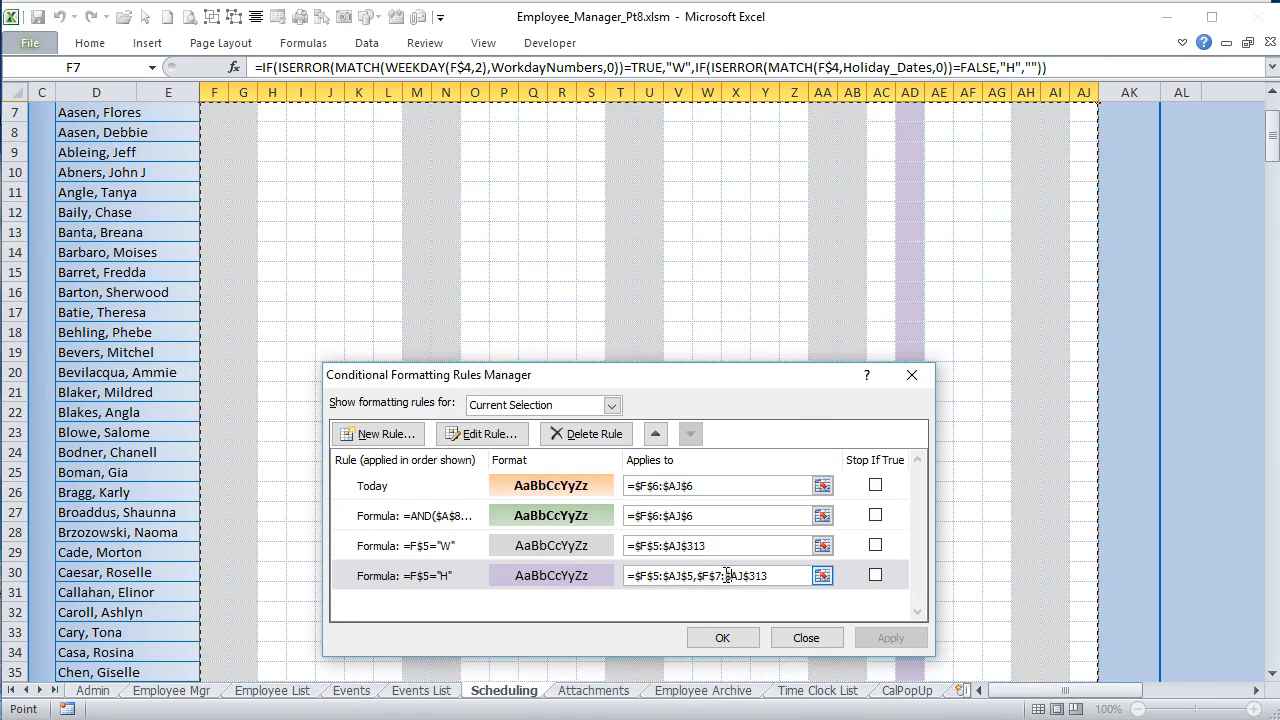
drag(726, 577, 670, 576)
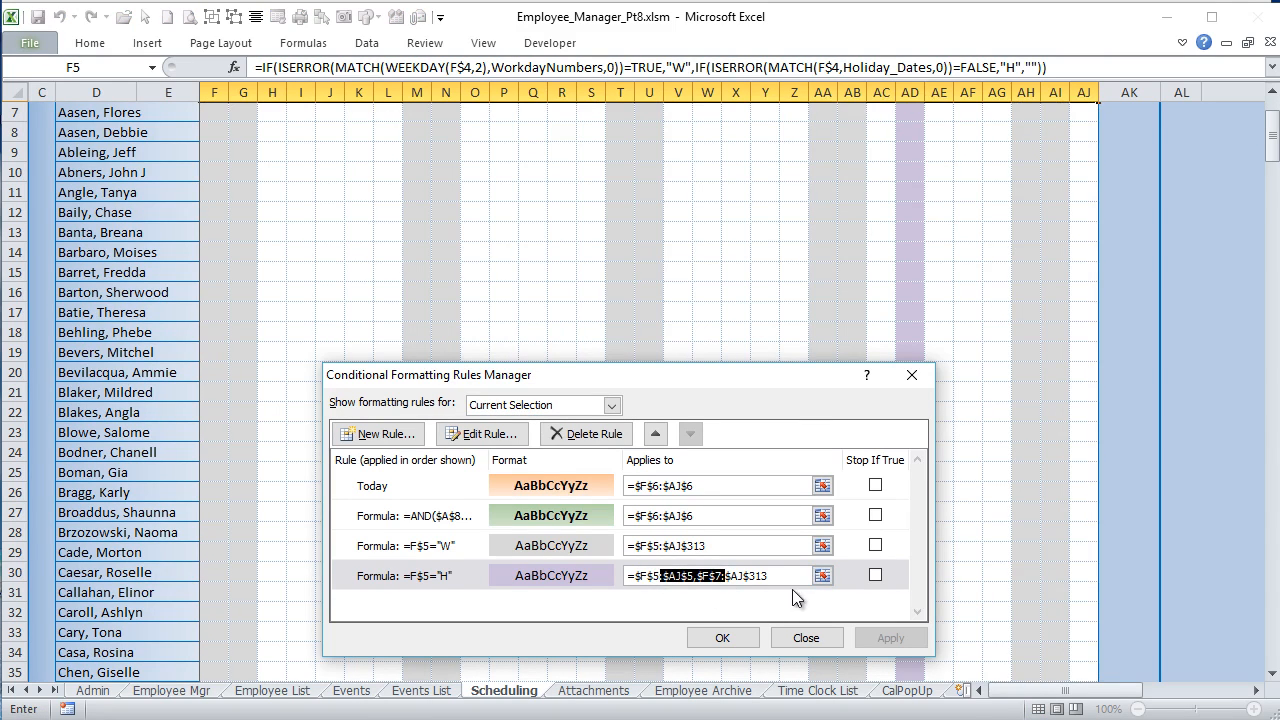
key(BackSpace)
text(:)
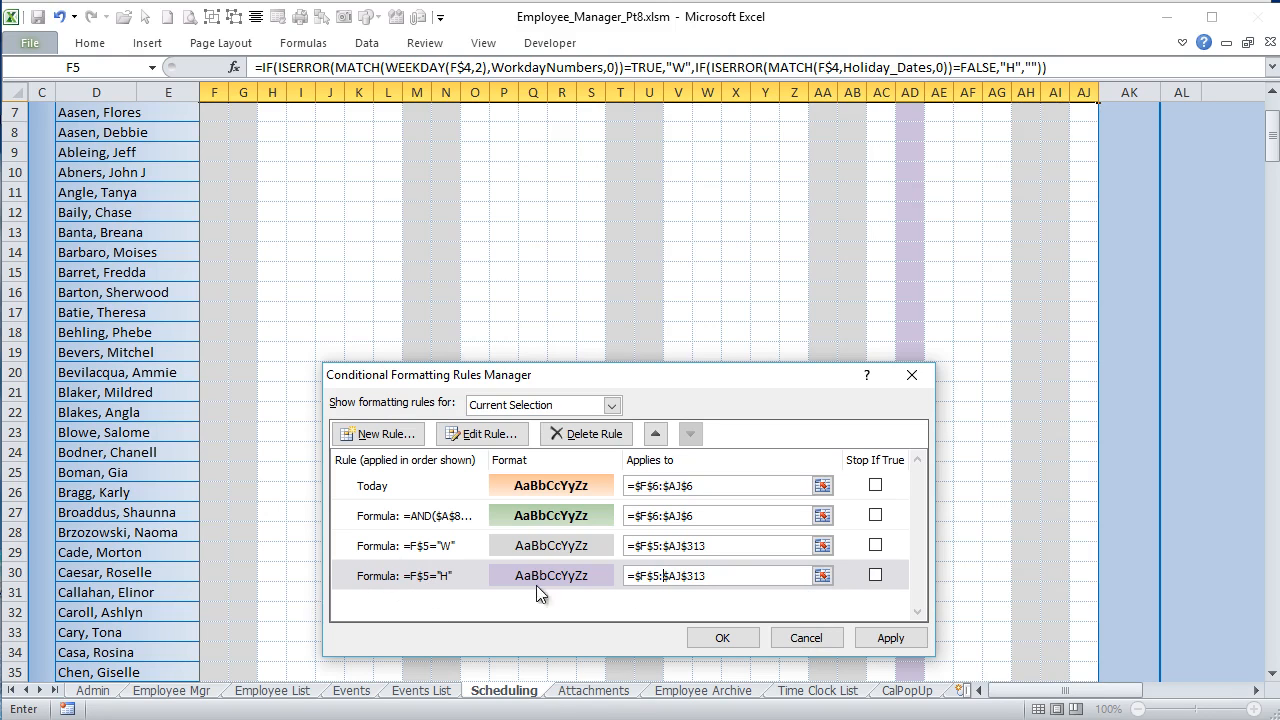
click(881, 640)
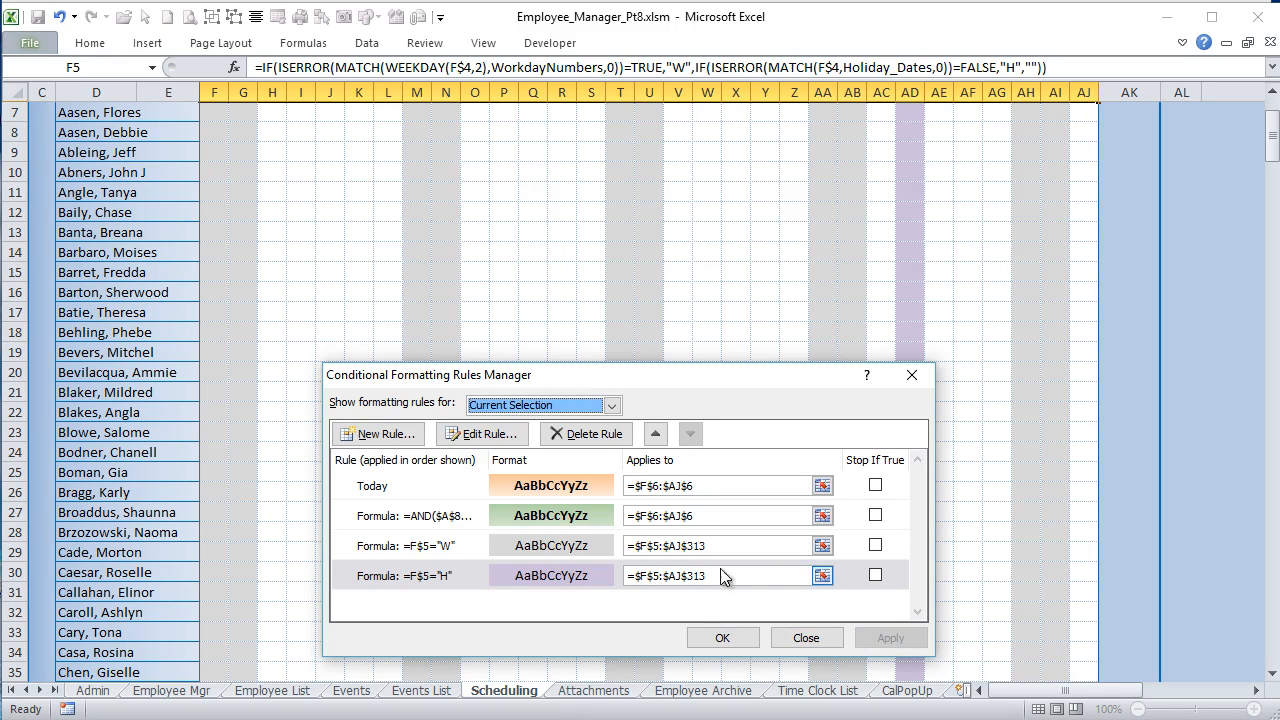
click(721, 637)
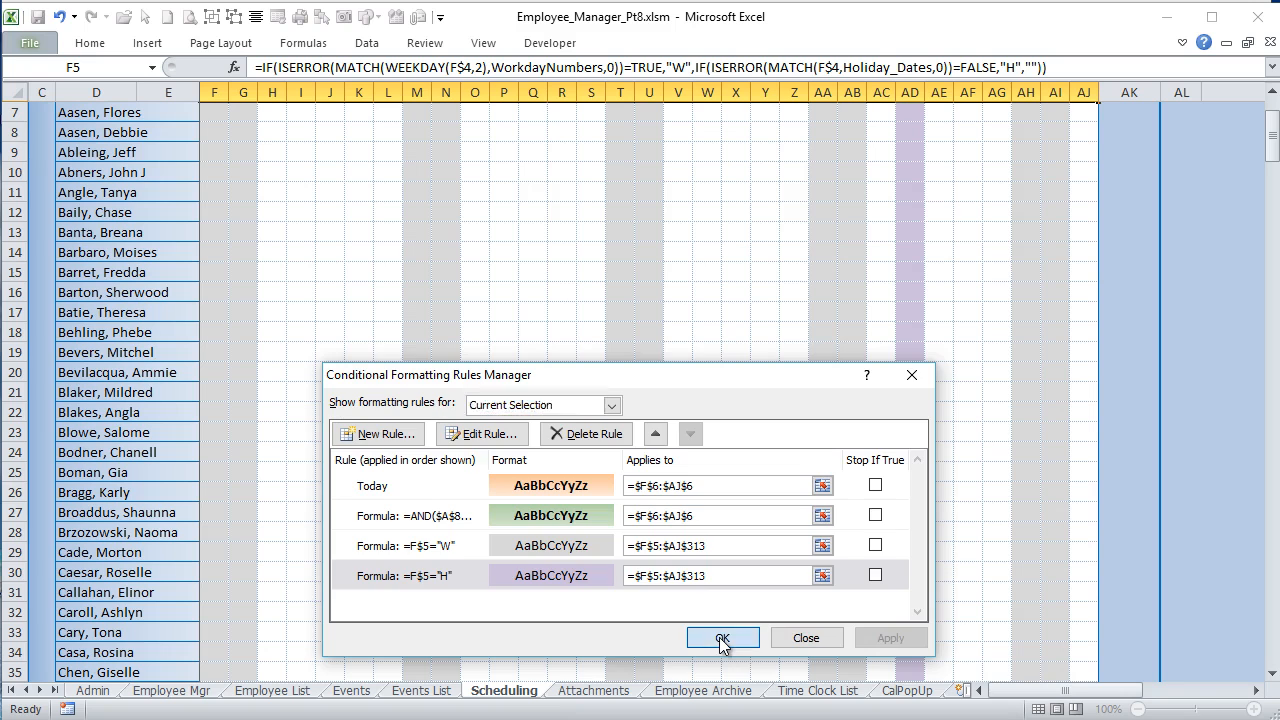
Step: Select F5:AJ5 in the Formula & Dates row to examine the weekend and holiday markers
scroll(748, 388, up, 2)
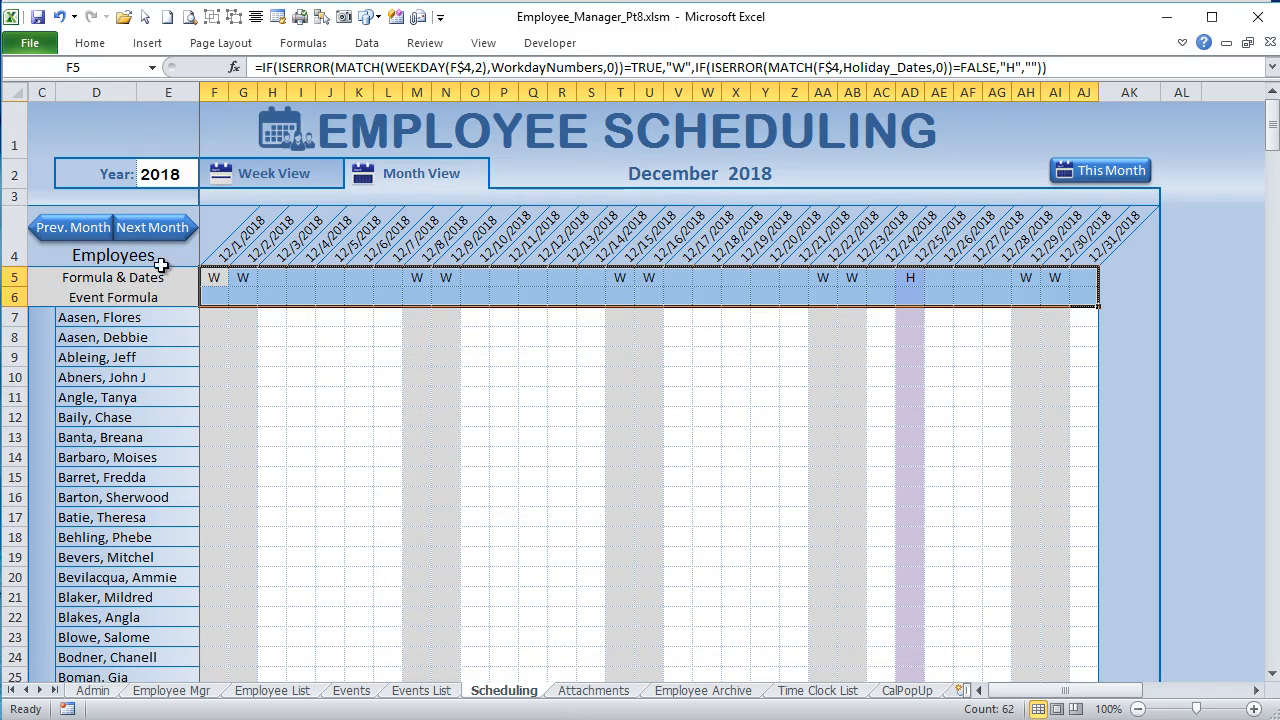
drag(214, 277, 1074, 274)
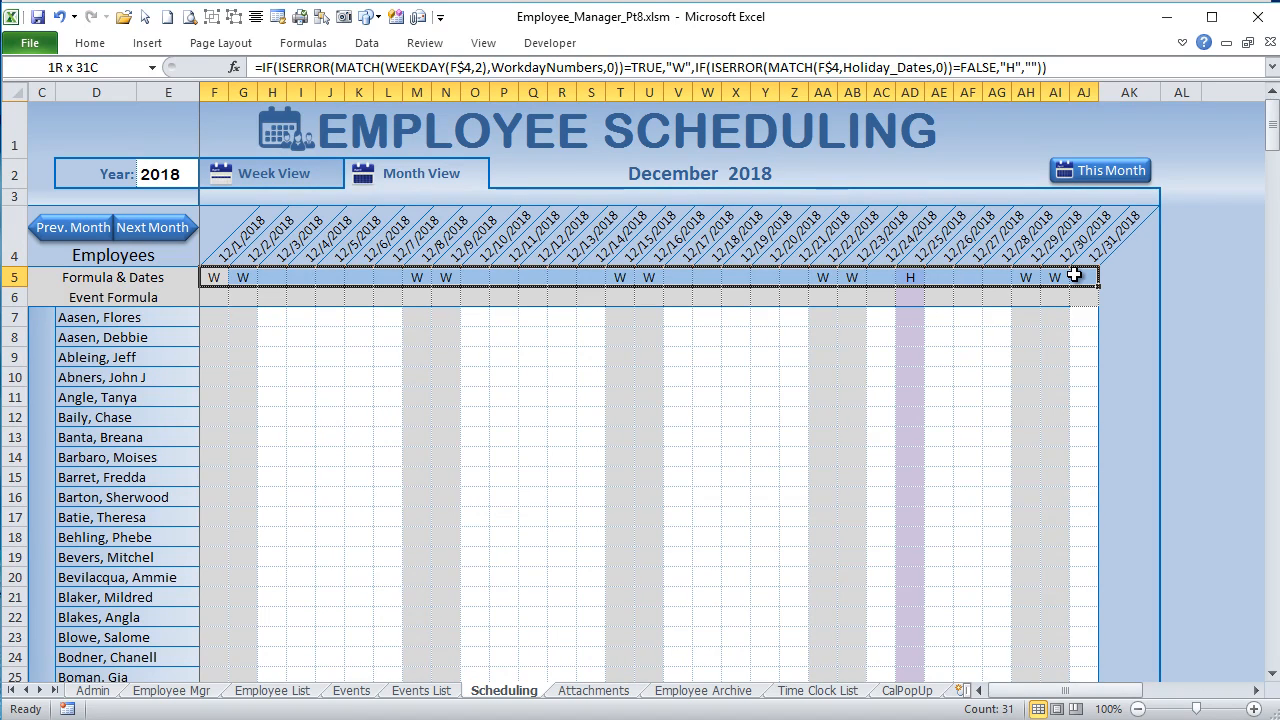
drag(1074, 275, 1074, 275)
Step: Examine the holiday marker in AD5 and the event lookup formula in F6 on the Scheduling sheet
click(916, 277)
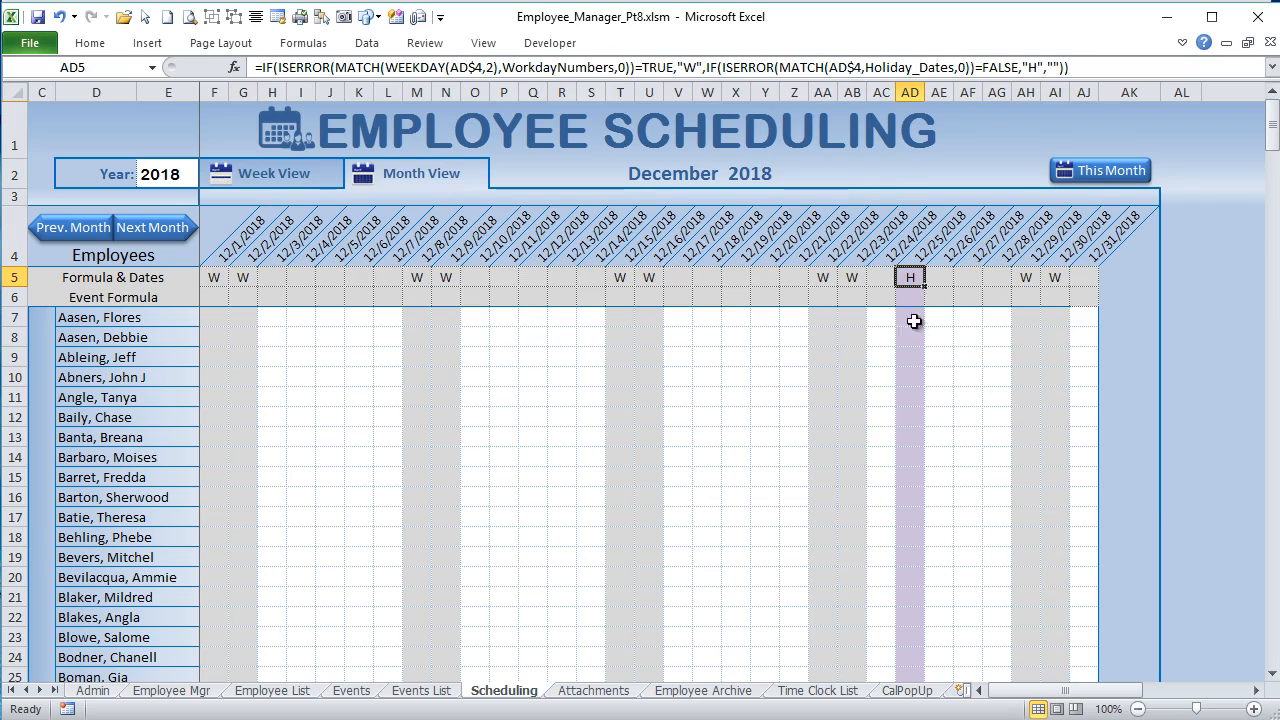
click(217, 299)
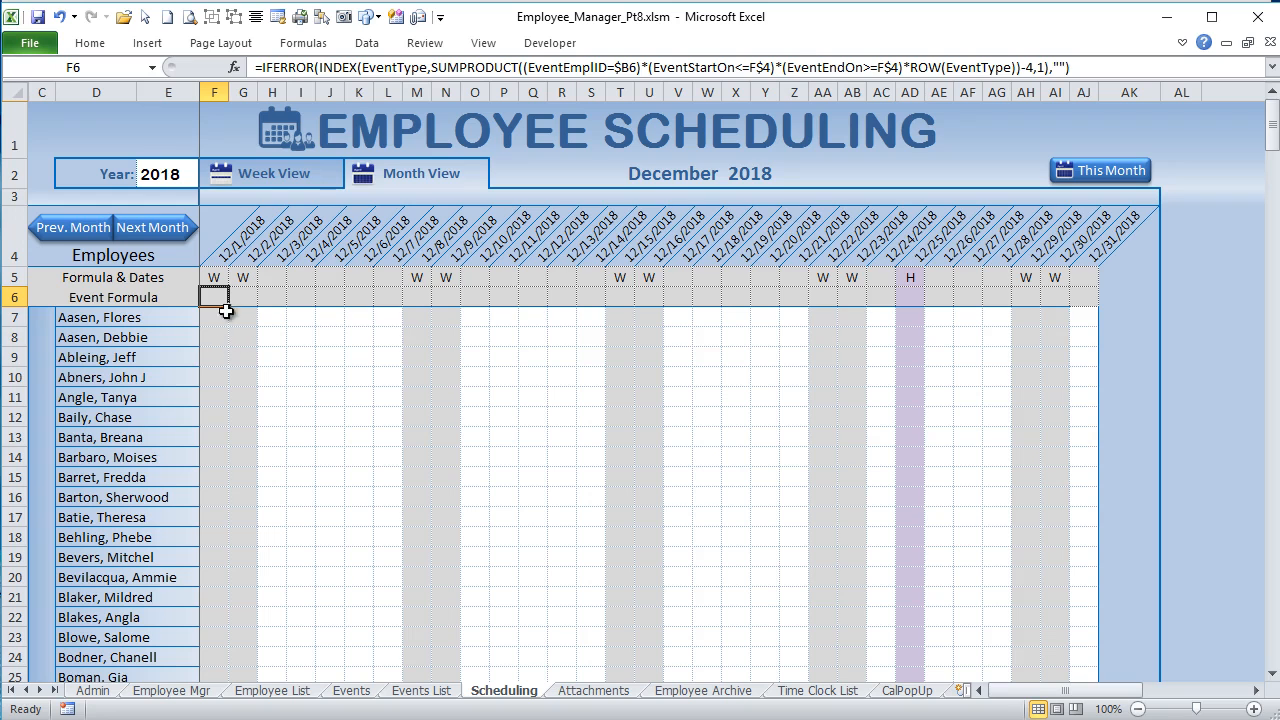
drag(434, 67, 385, 67)
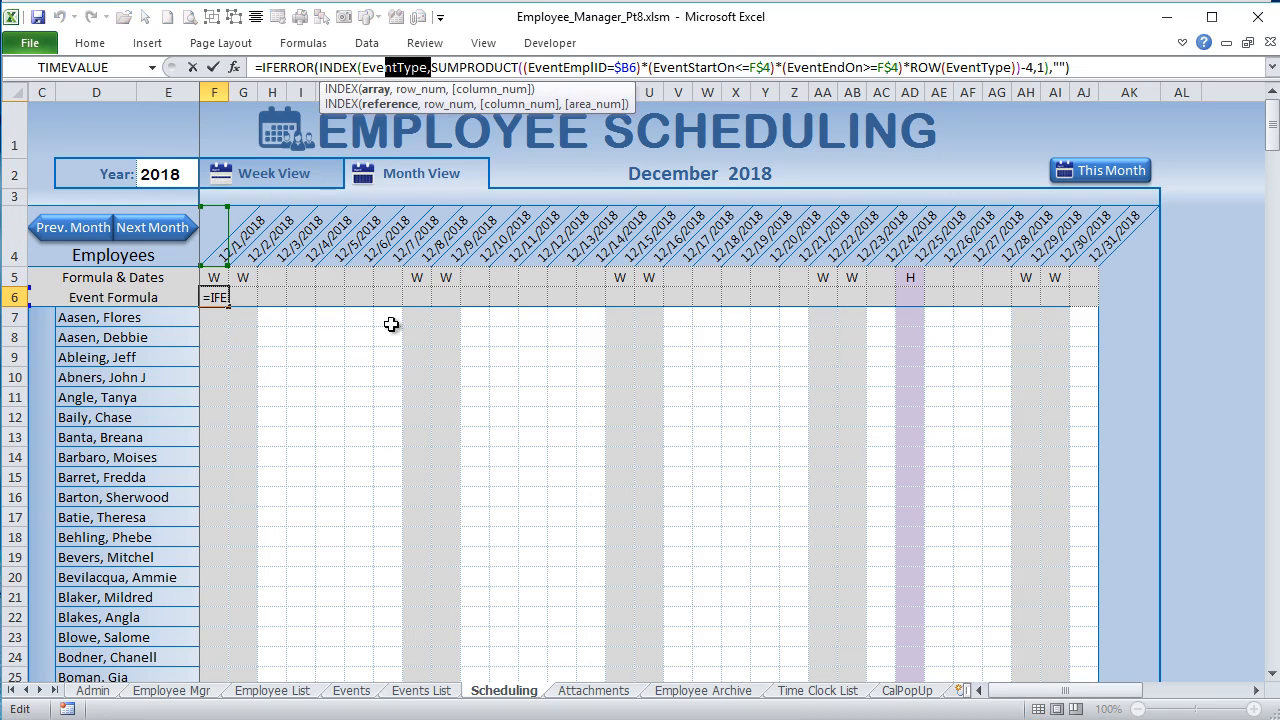
key(Return)
scroll(414, 414, down, 2)
scroll(411, 430, up, 2)
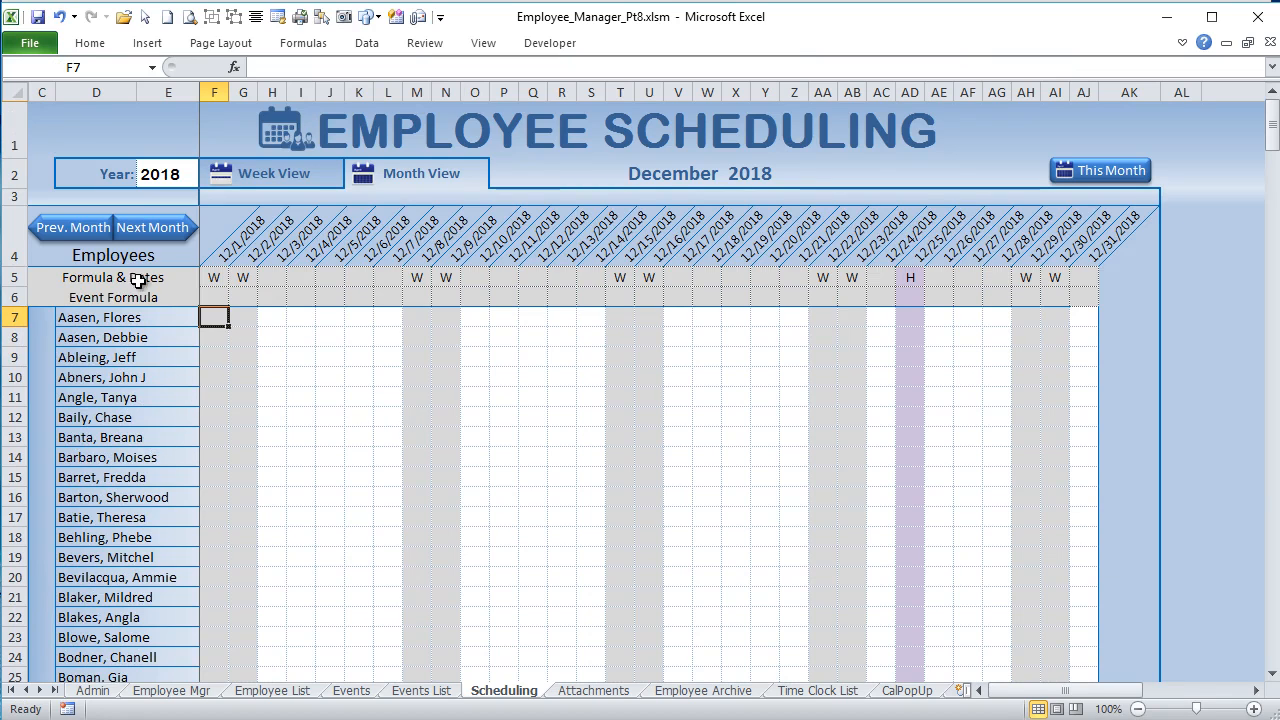
Step: Go back two months to October 2018 in the schedule and view the event comment on J11
click(85, 230)
click(85, 230)
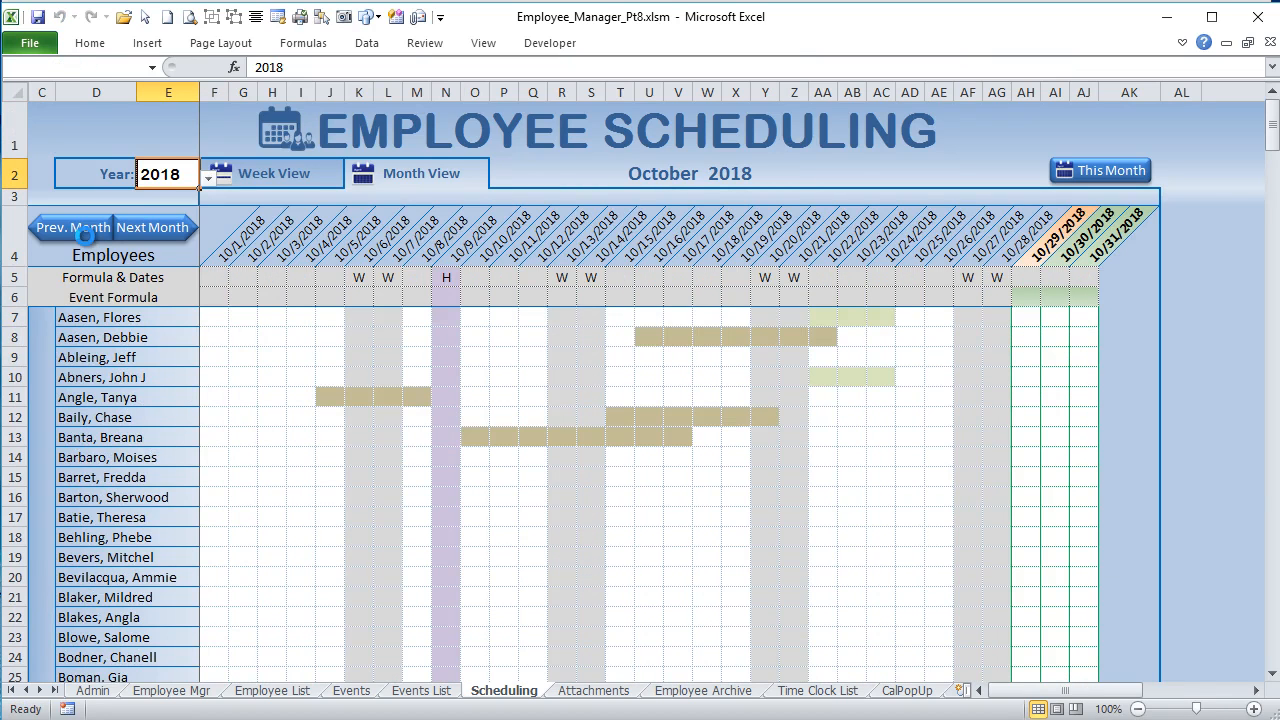
click(336, 397)
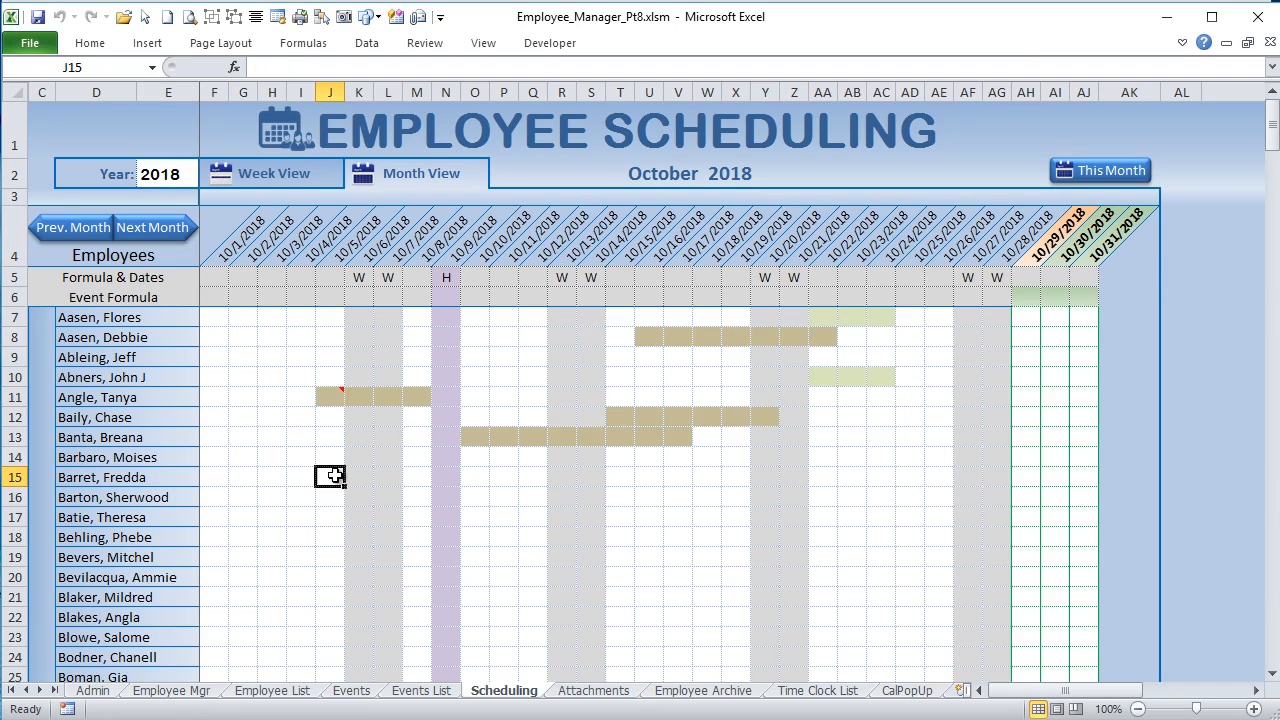
mouse_move(329, 397)
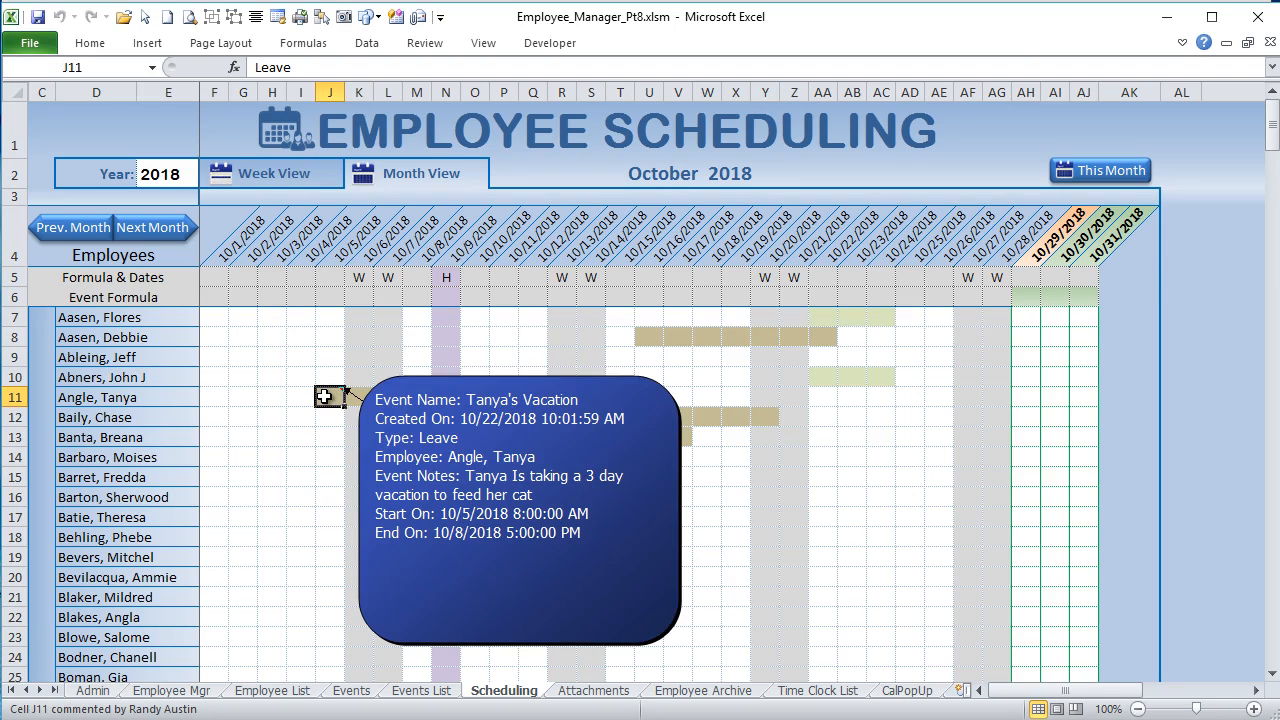
key(Return)
Step: Copy the event formulas in F6:AJ6, paste only the formulas into F7:AJ313, and inspect the pasted formula in J11
click(215, 294)
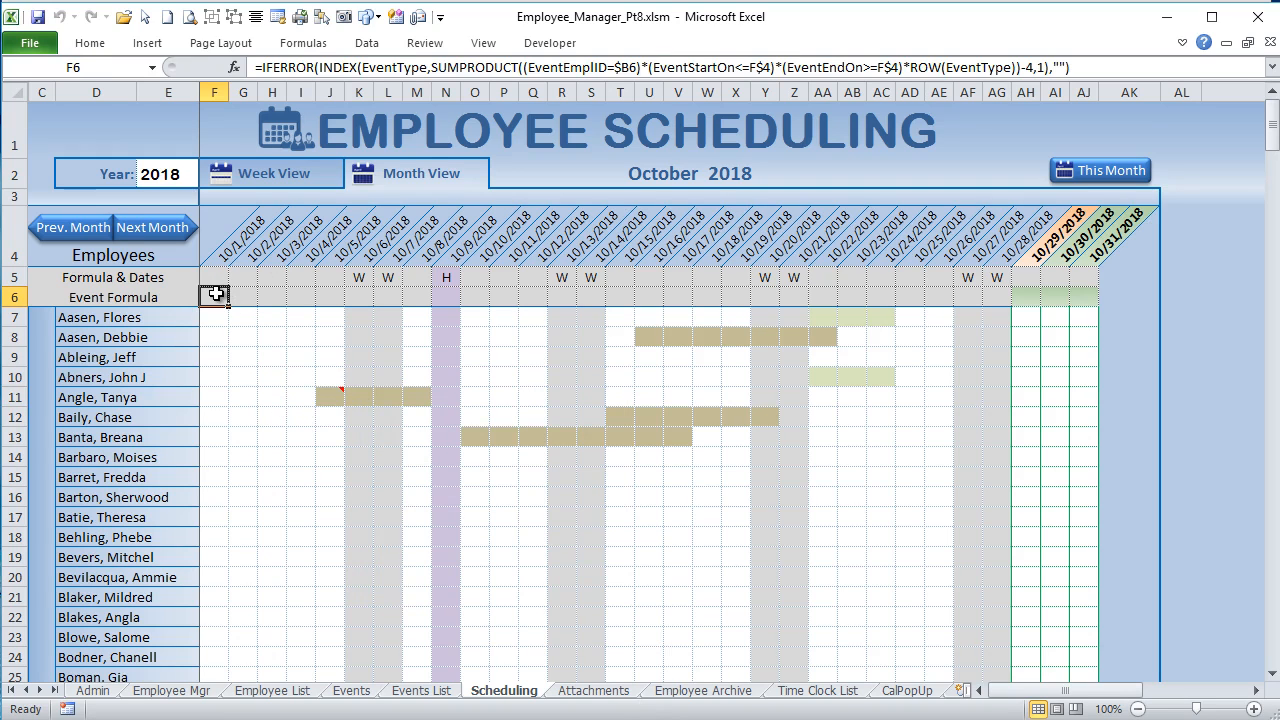
drag(215, 294, 1094, 294)
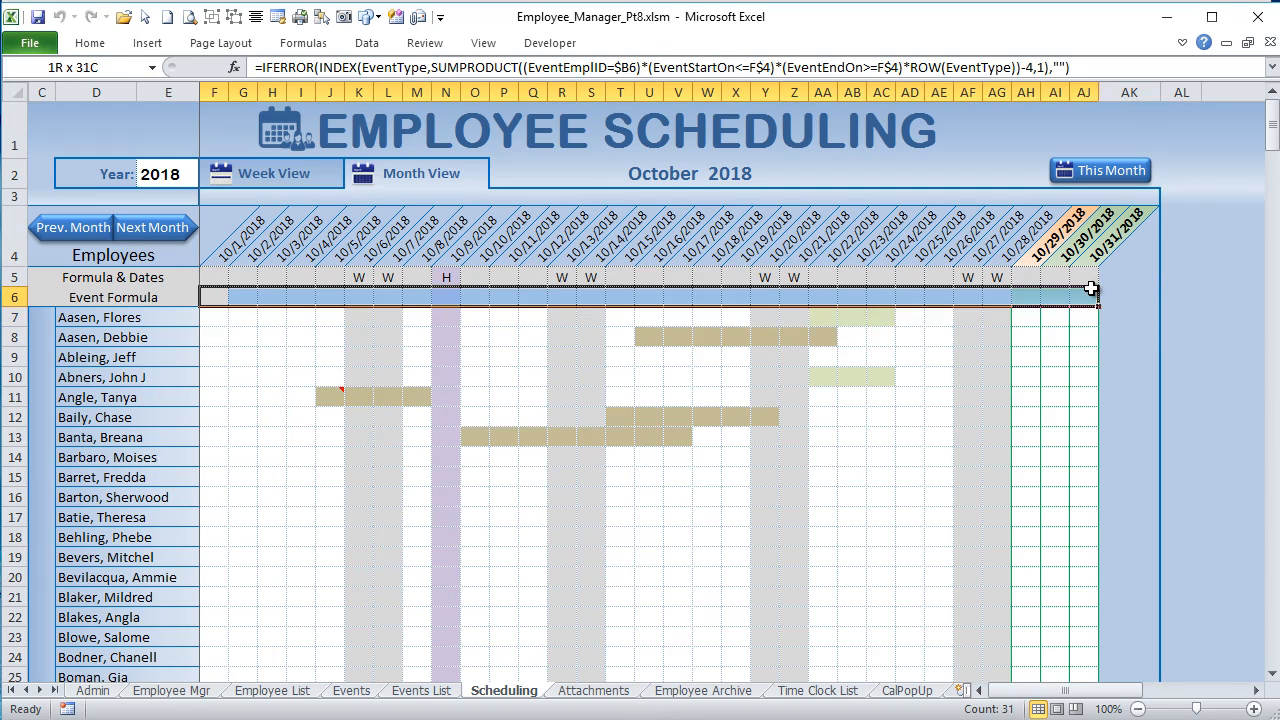
right_click(527, 293)
click(433, 326)
drag(215, 318, 1082, 648)
right_click(863, 403)
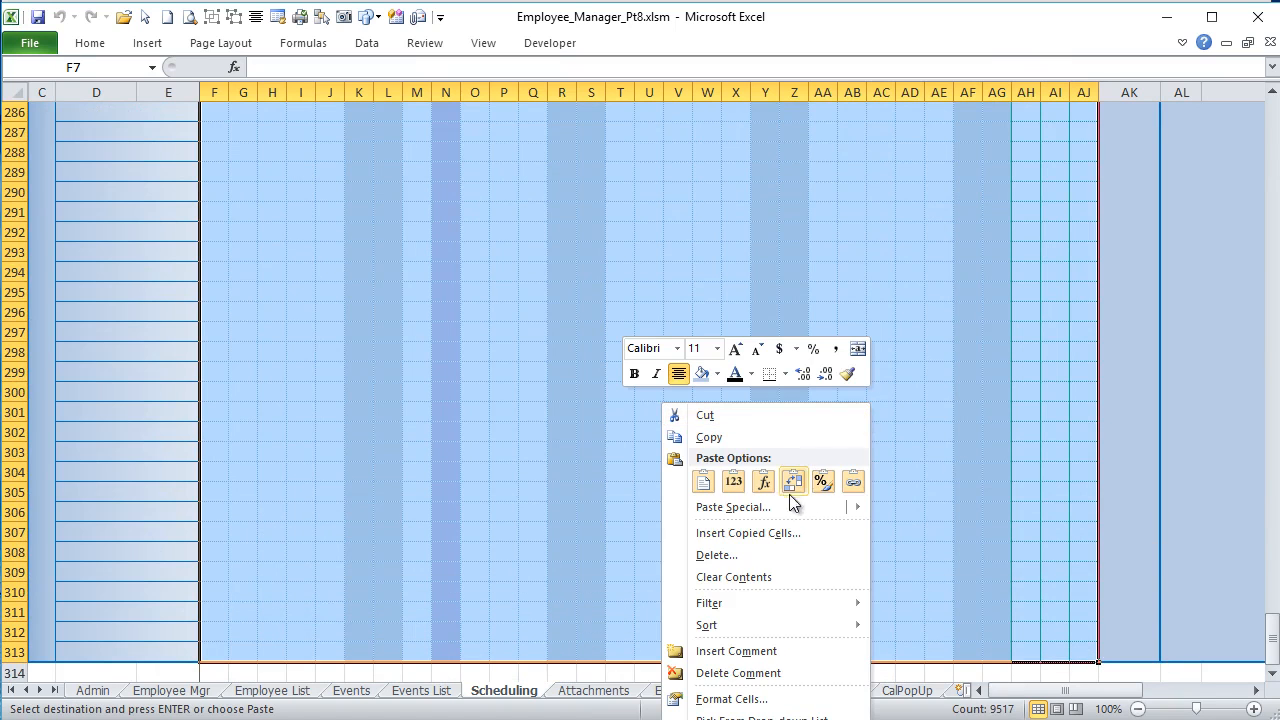
click(765, 481)
scroll(739, 554, up, 10)
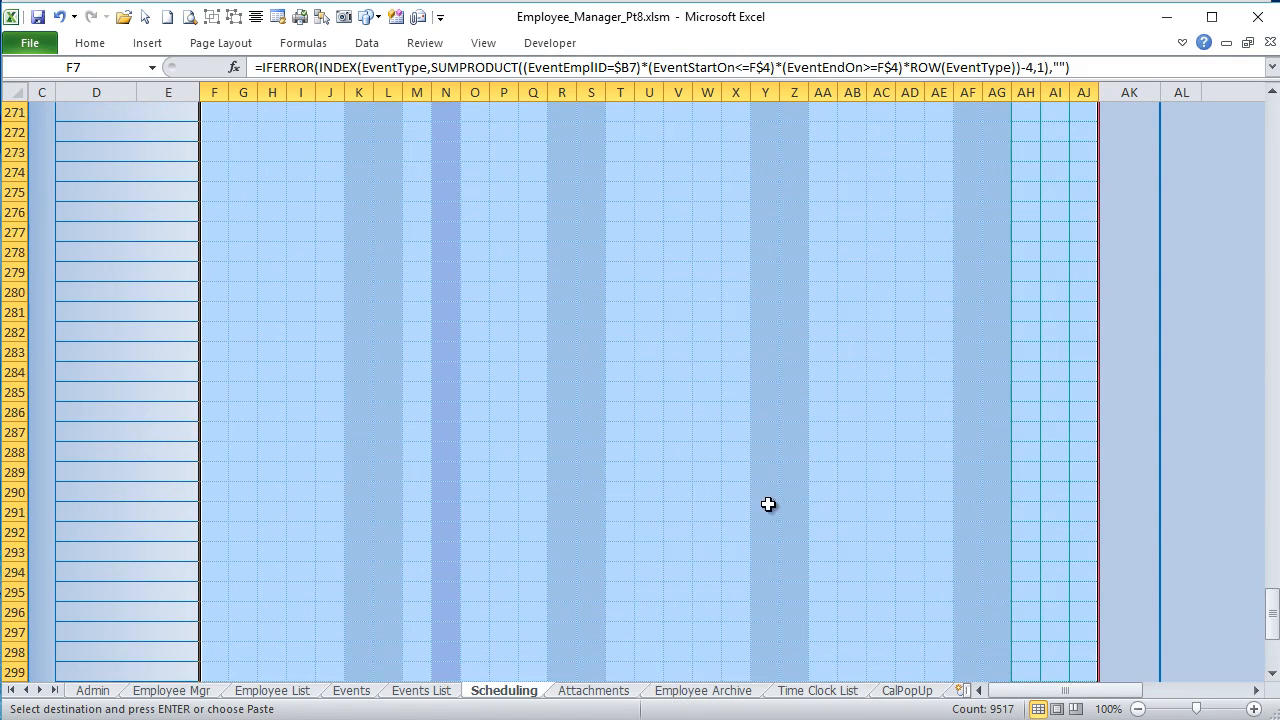
scroll(739, 554, up, 7)
drag(1273, 555, 1273, 140)
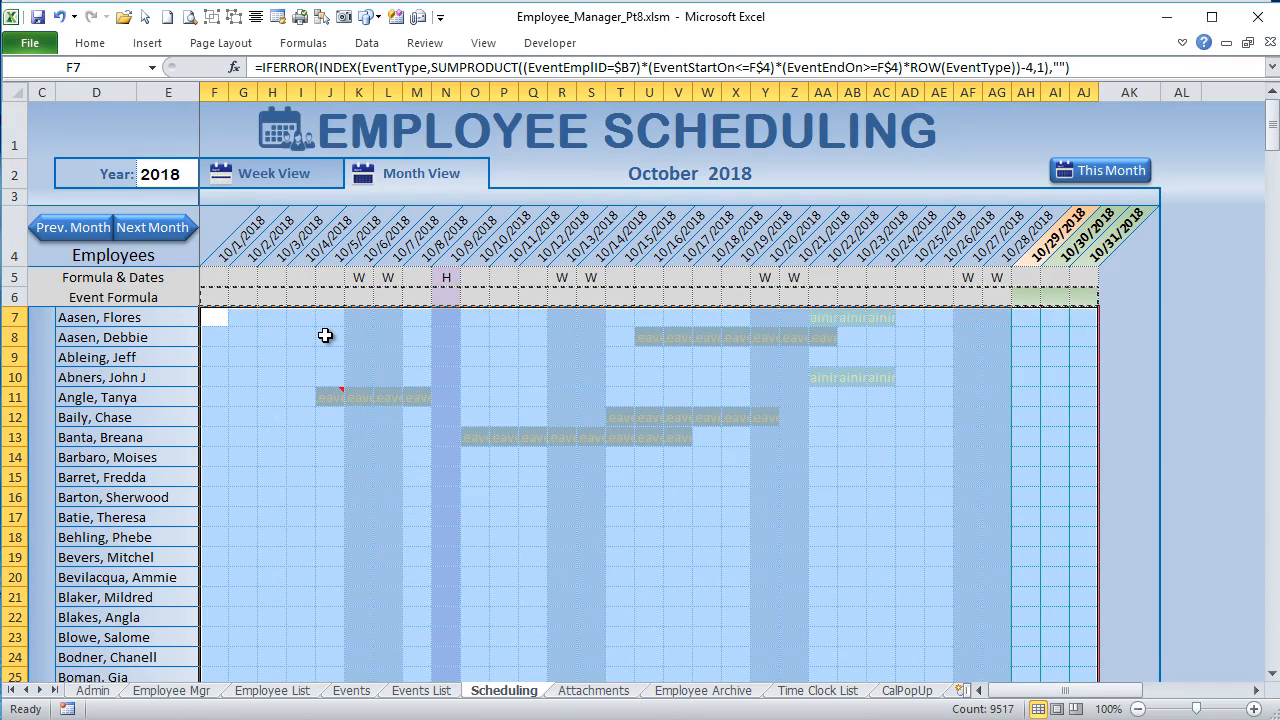
click(329, 395)
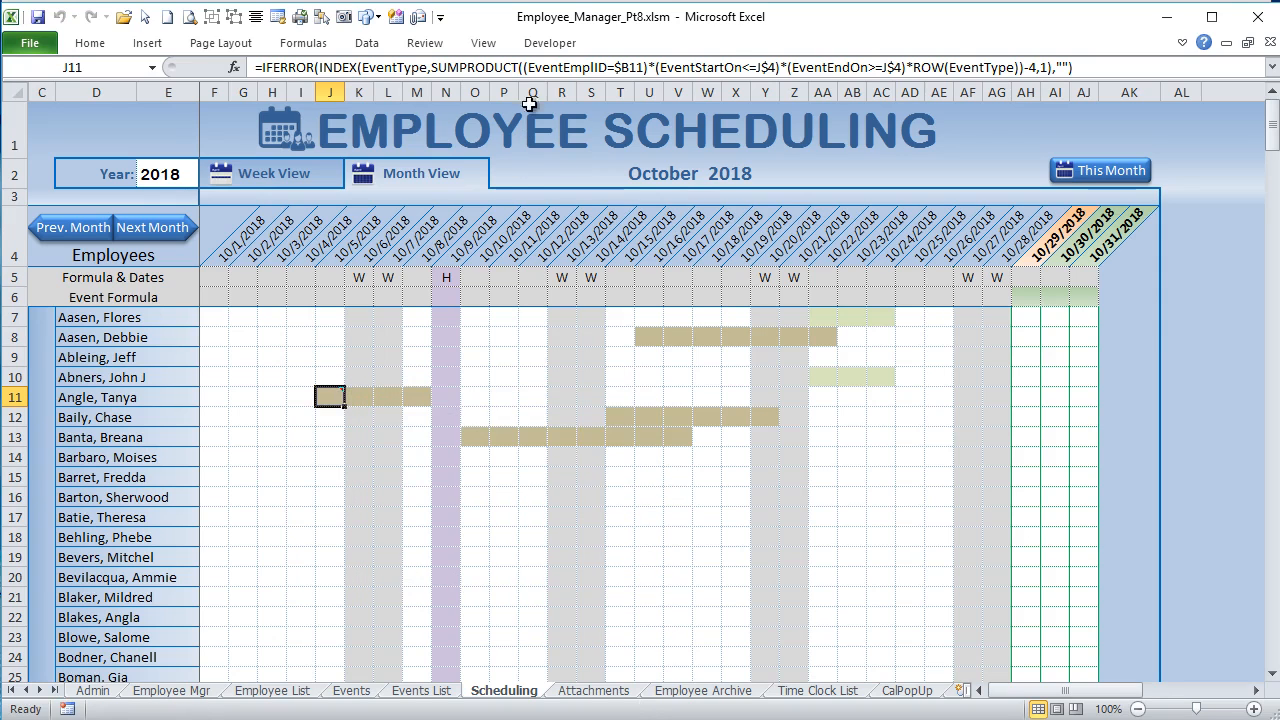
Step: Copy F7:AJ313, paste it back over itself as values only, and check the content of J11
click(218, 312)
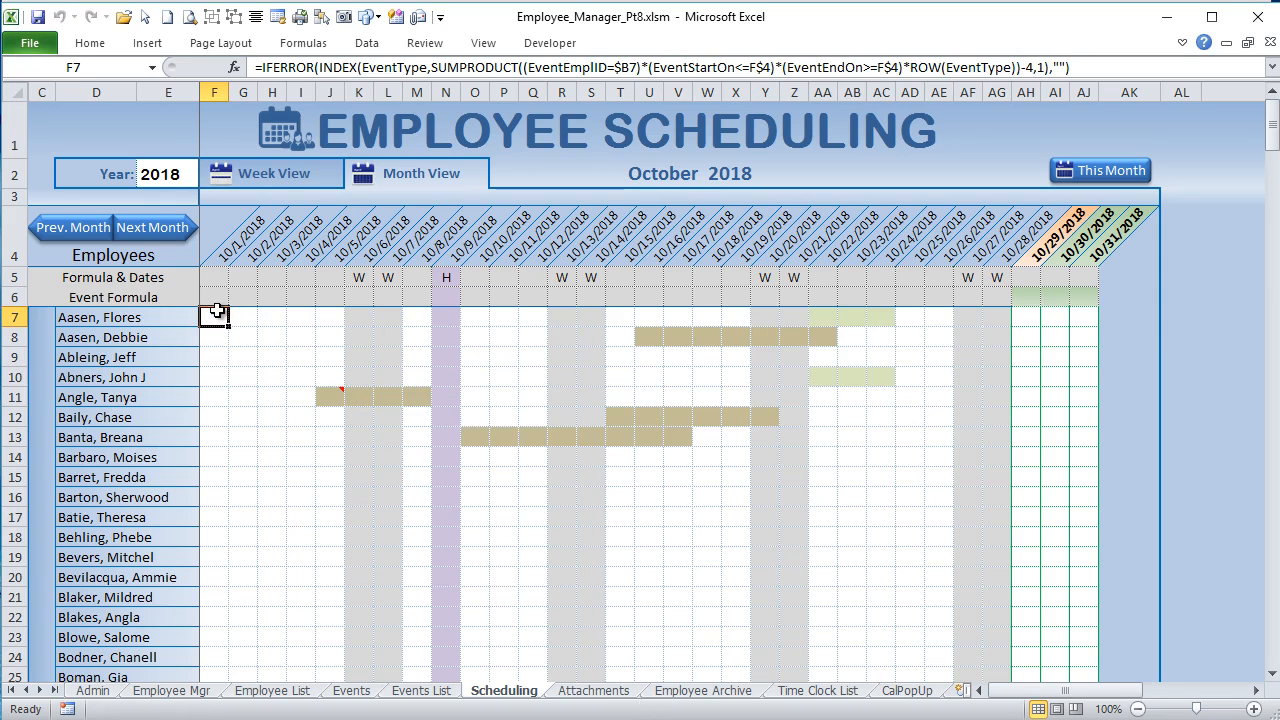
drag(1272, 134, 1272, 636)
shift+click(1081, 668)
scroll(869, 509, up, 20)
drag(1272, 488, 1272, 110)
right_click(332, 346)
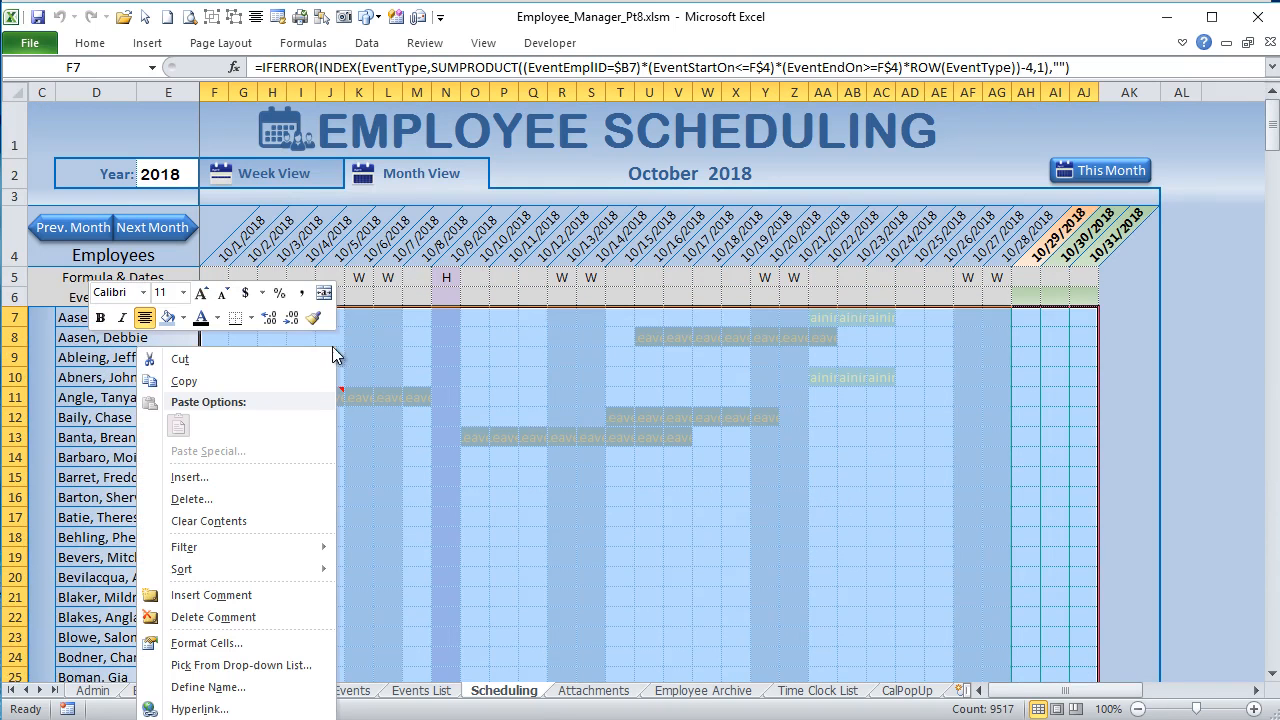
click(203, 380)
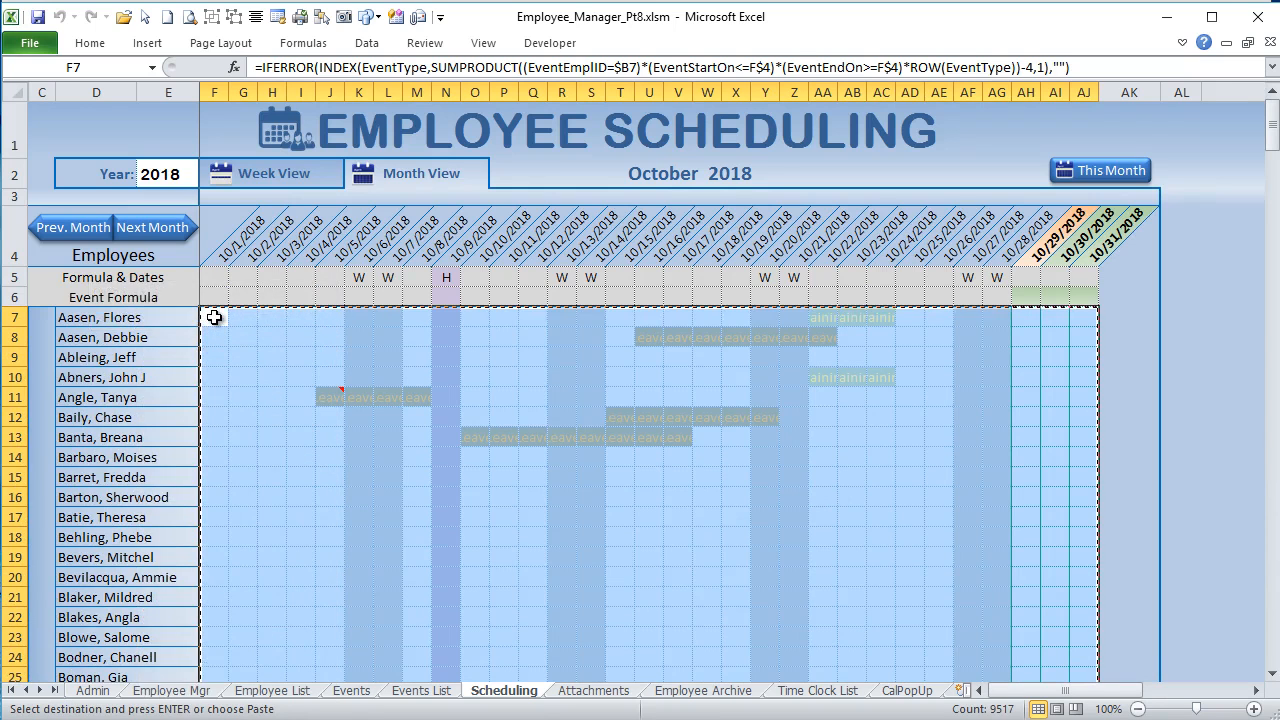
right_click(214, 314)
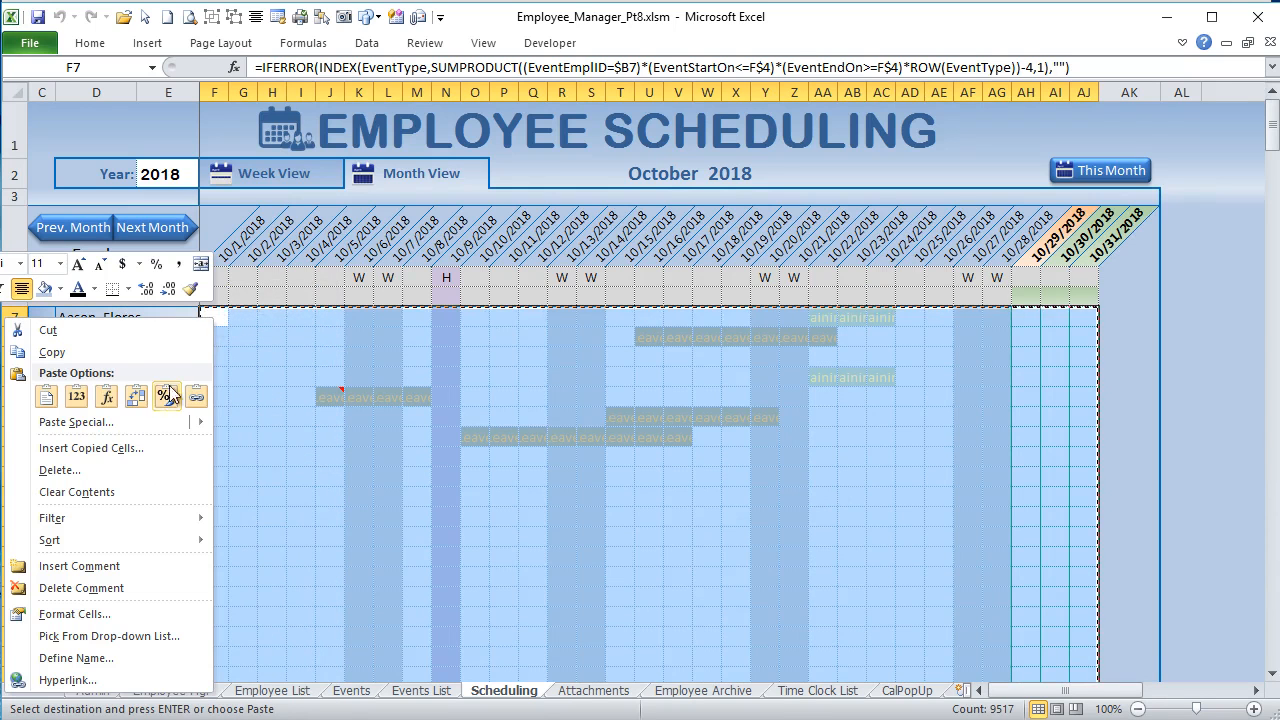
click(76, 396)
click(271, 375)
click(300, 336)
click(329, 396)
key(Escape)
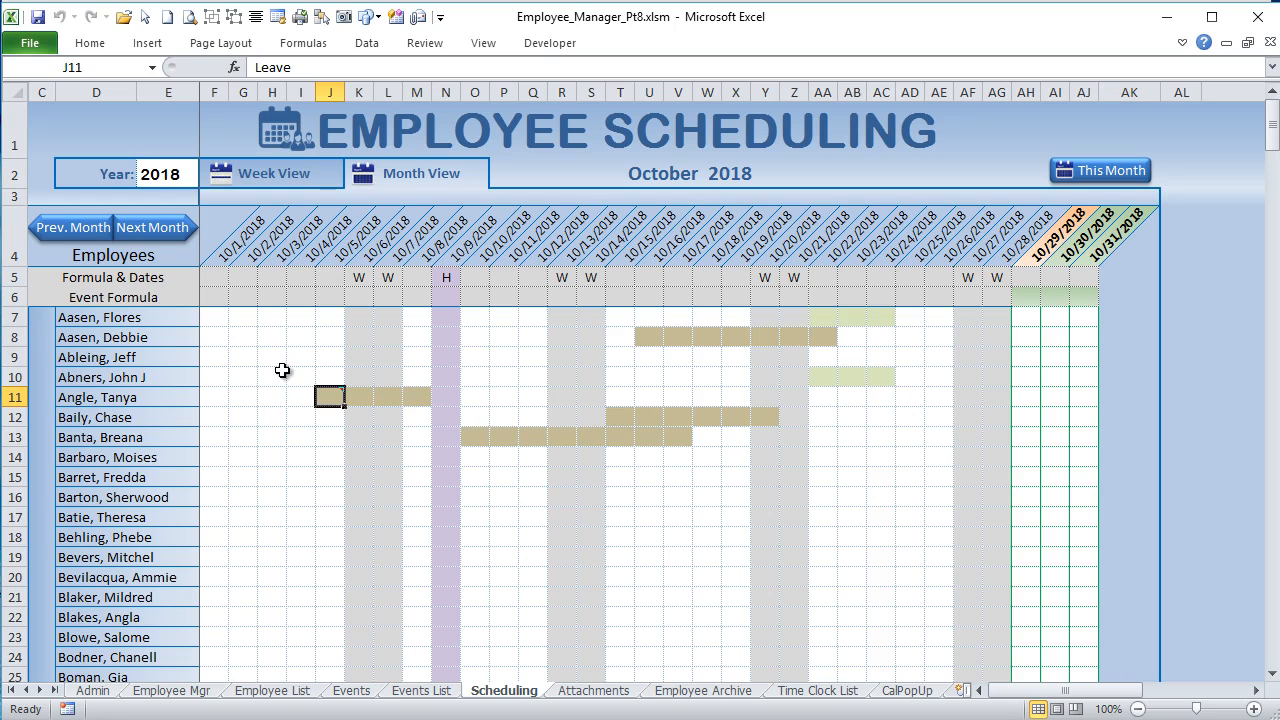
Step: Look through the Events List and Events sheets, then return to Scheduling and view the event comment on J11
click(421, 690)
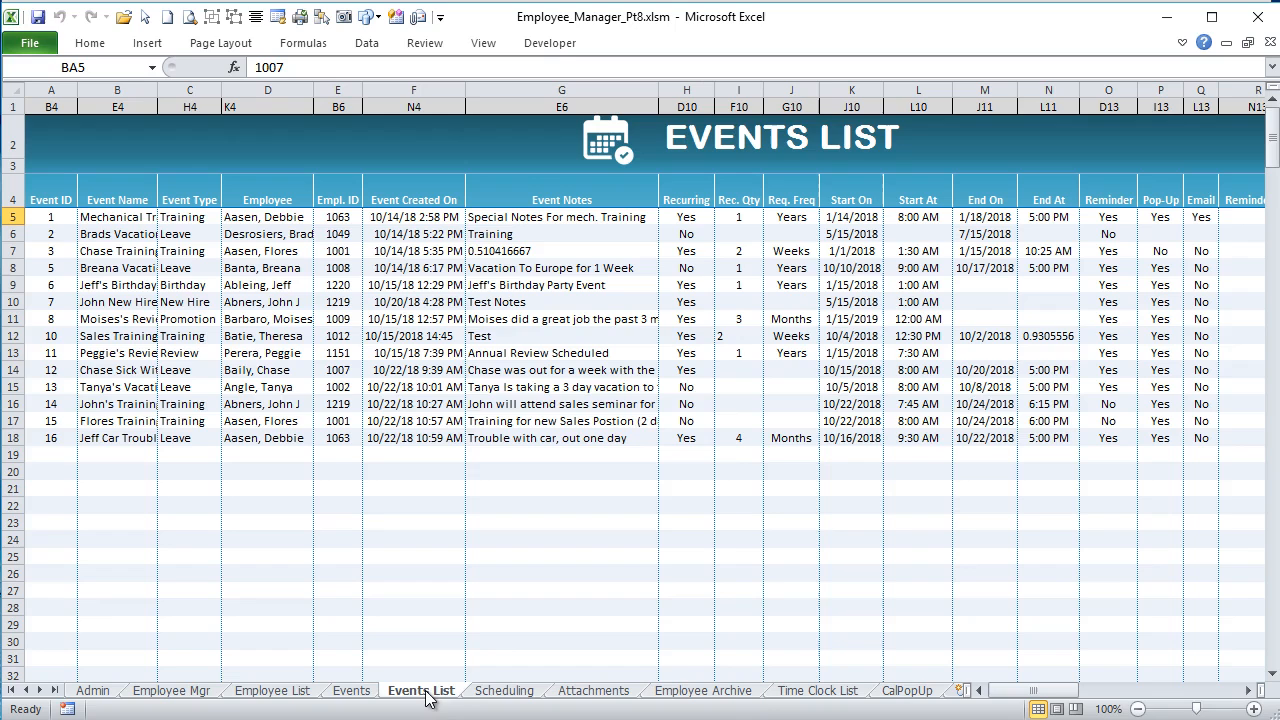
click(363, 689)
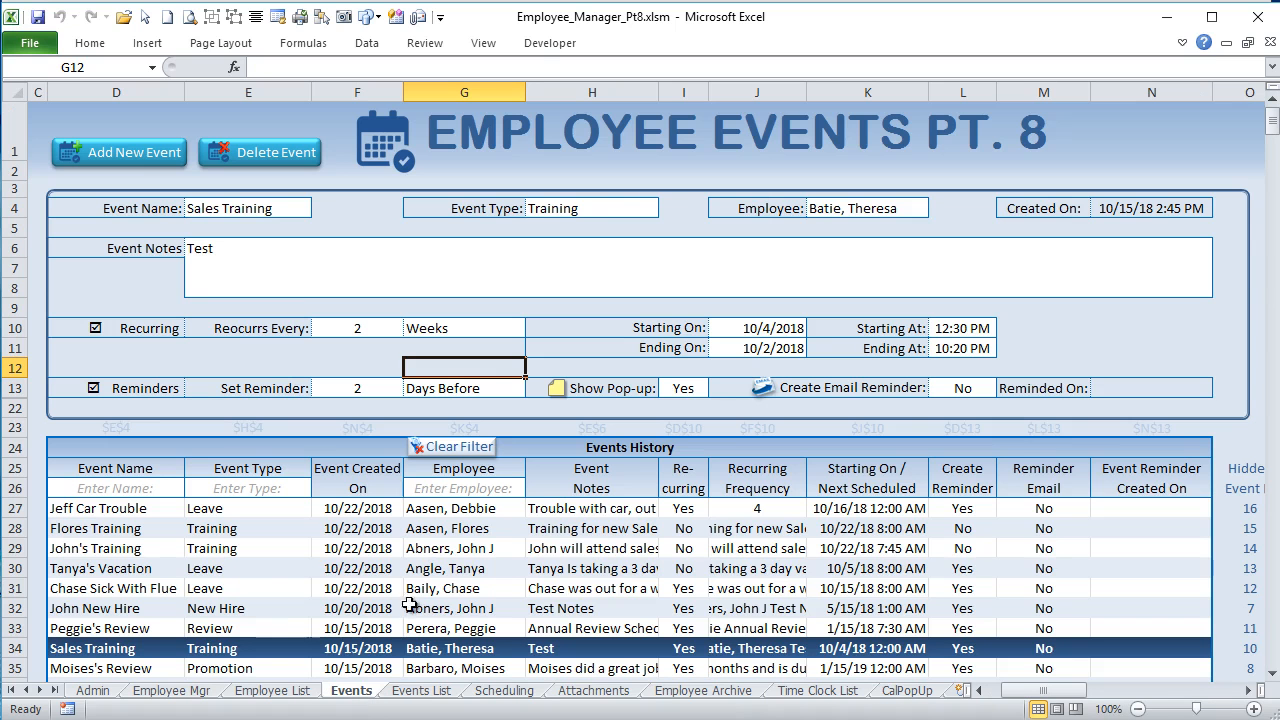
click(508, 691)
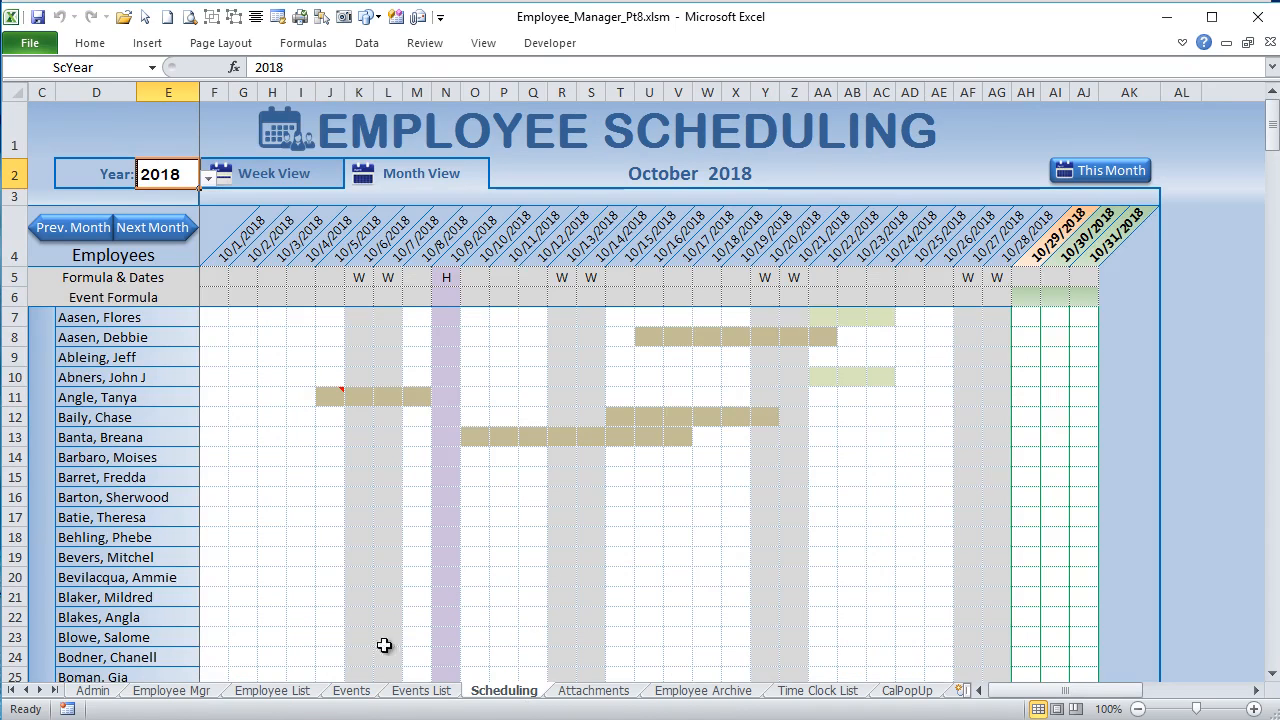
mouse_move(339, 392)
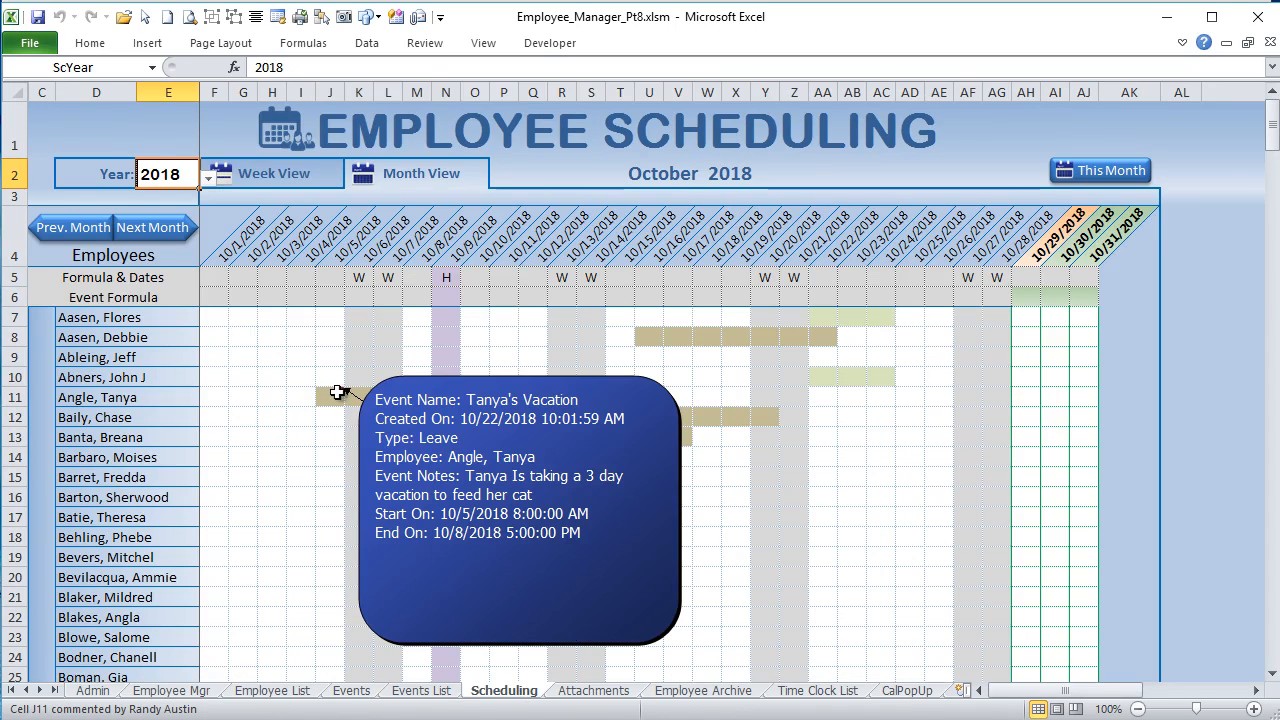
click(332, 393)
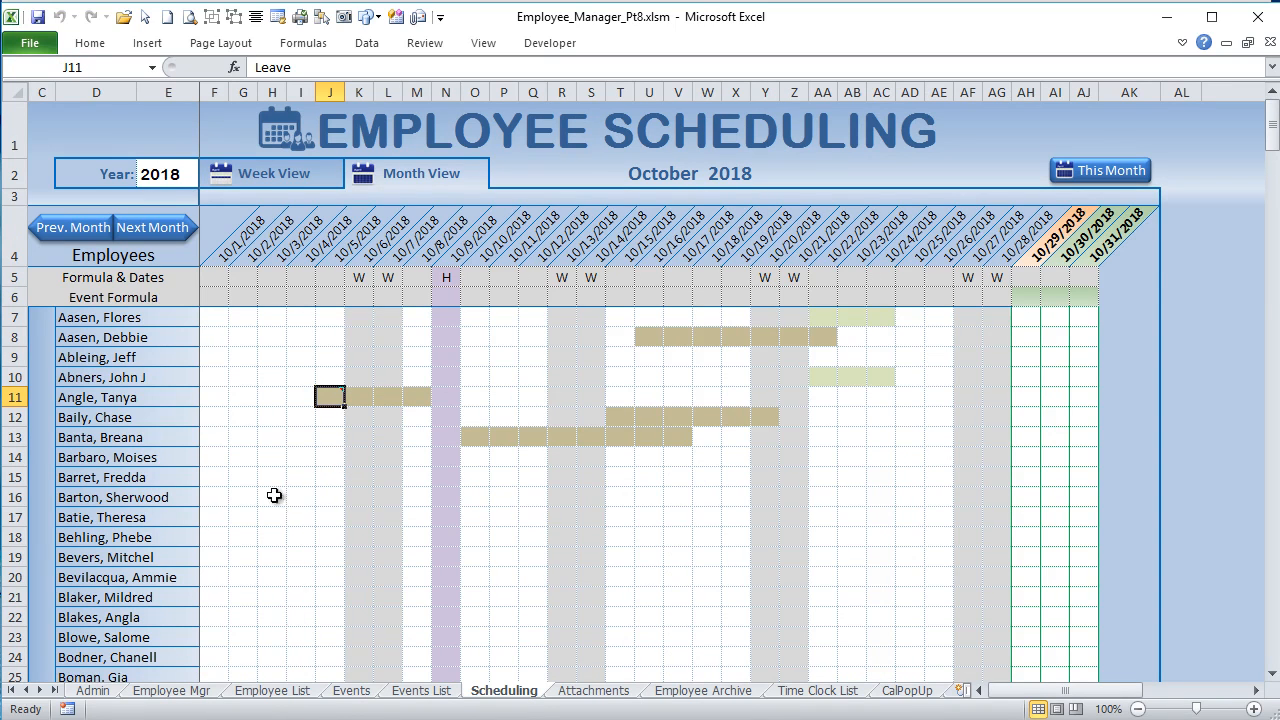
Step: On the Events sheet, set the starting date of the Leave event in row 30 to 10/3/2018, then return to Scheduling
click(353, 690)
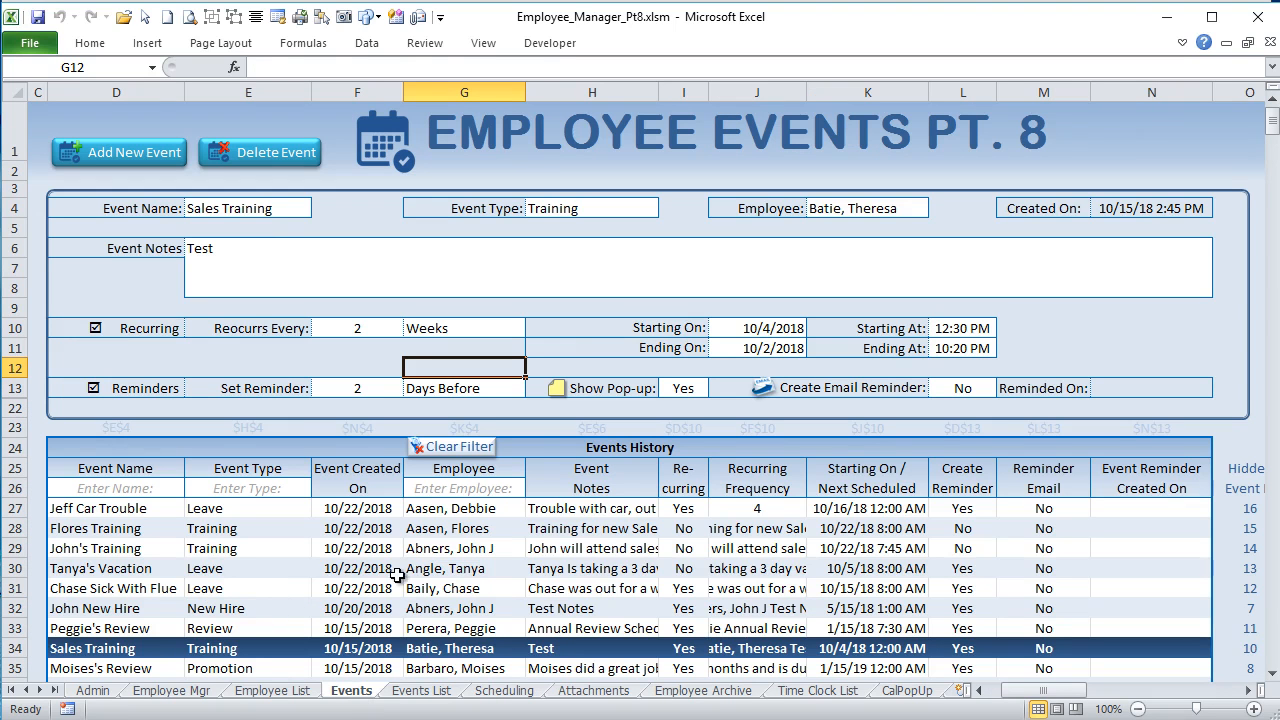
click(857, 570)
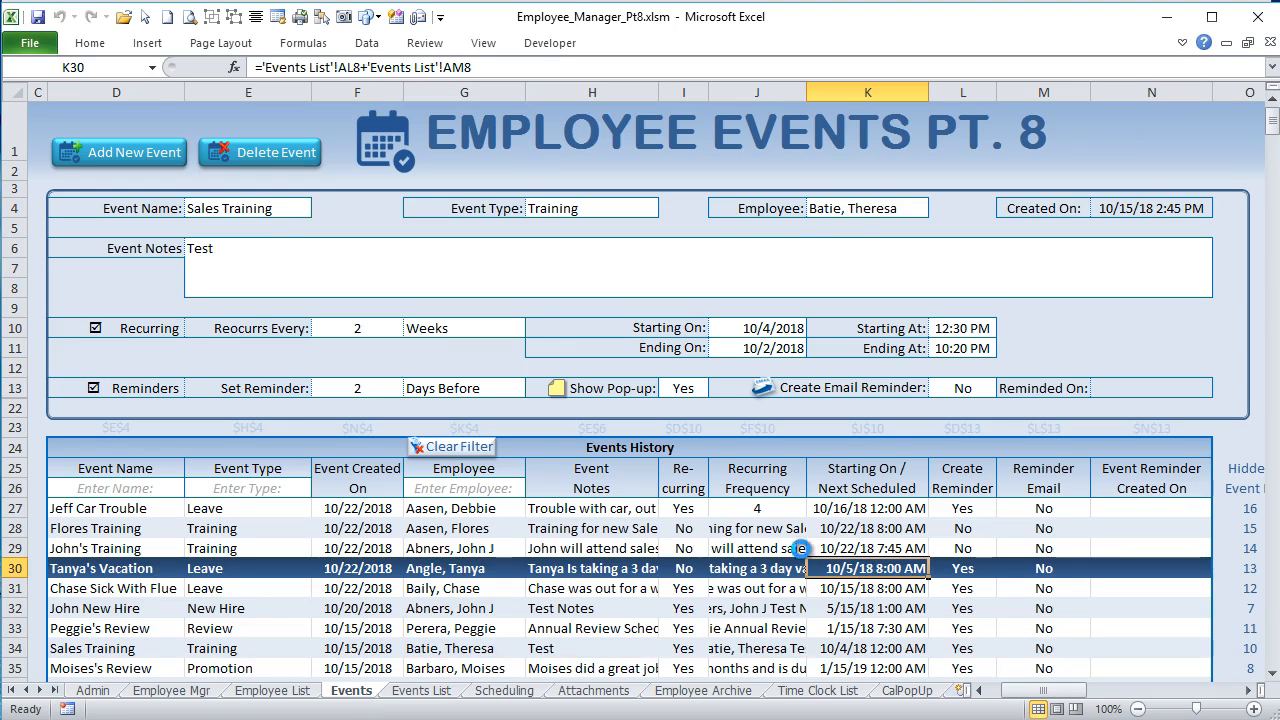
click(760, 330)
click(818, 411)
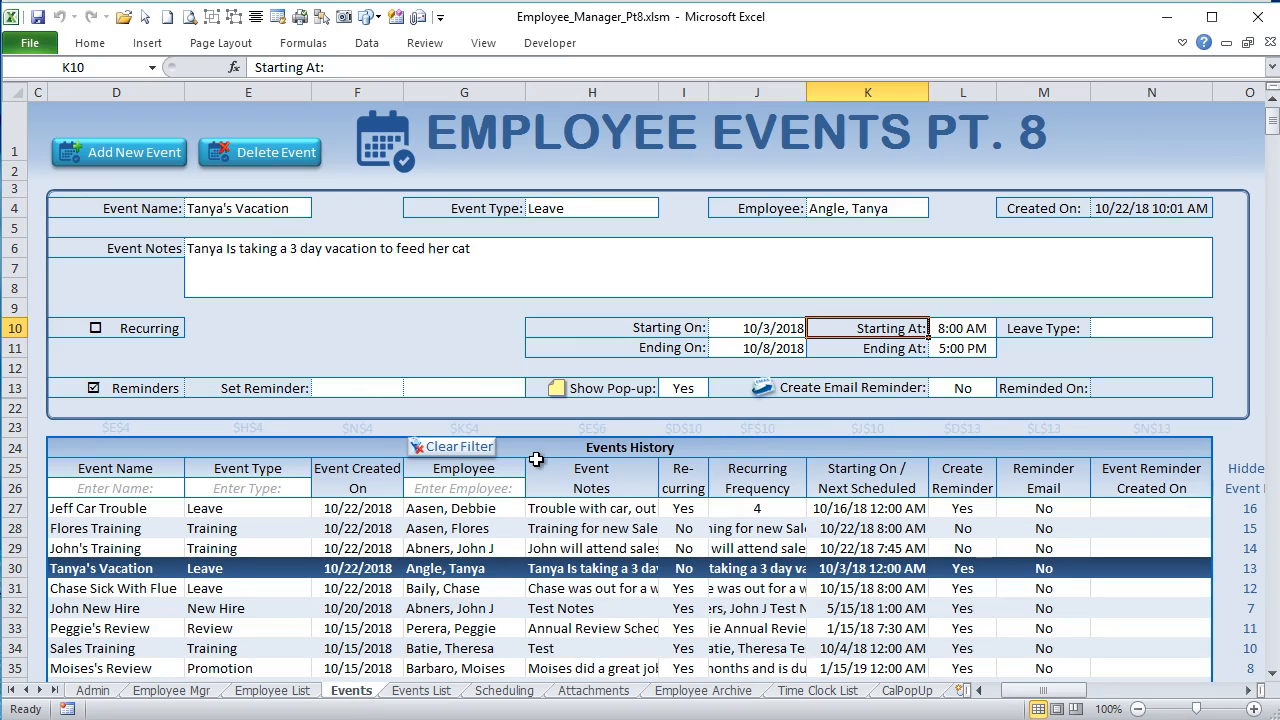
click(504, 690)
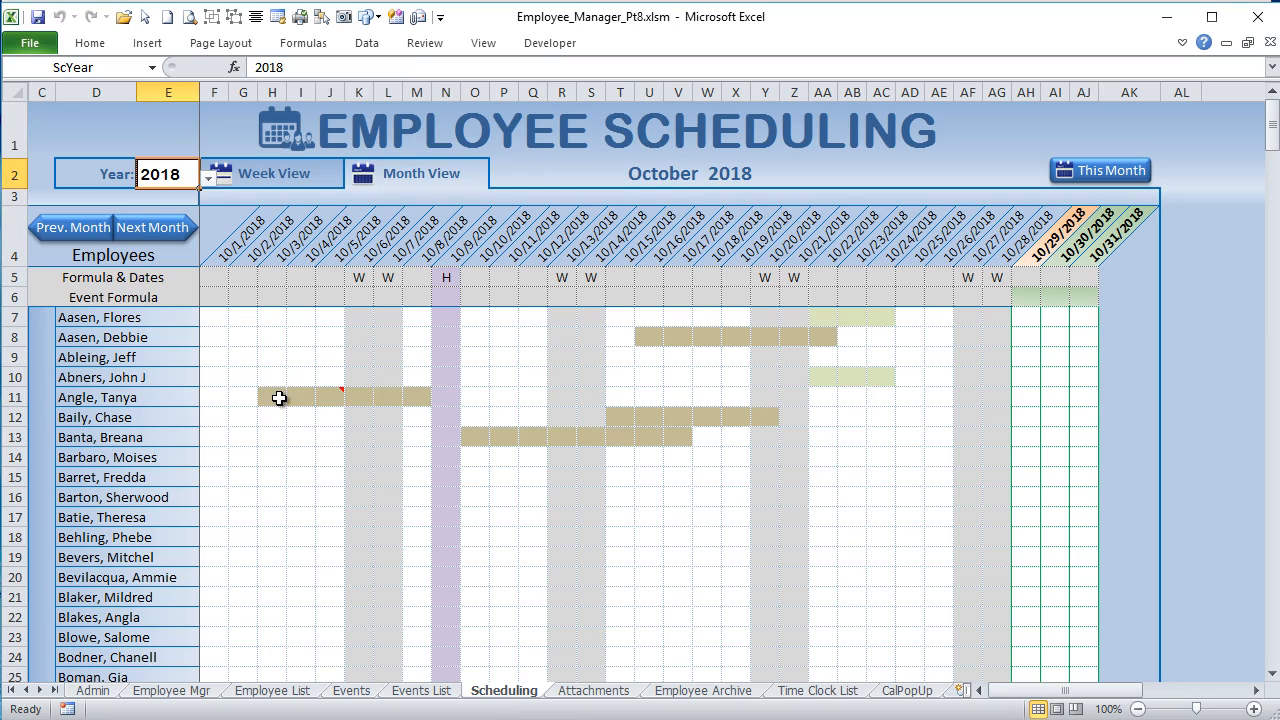
Step: Refresh the Scheduling sheet by visiting Events and returning, and select F6:AJ6 to examine the event formula row
drag(233, 297, 905, 335)
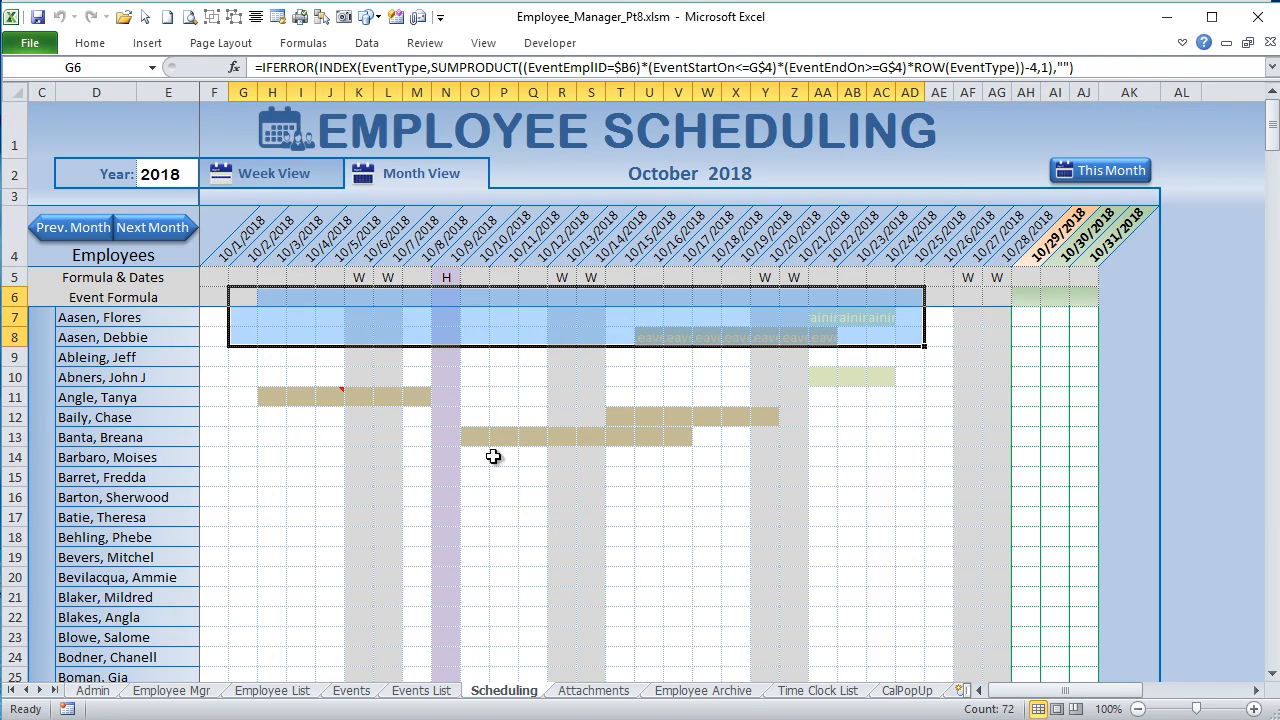
click(340, 692)
click(507, 692)
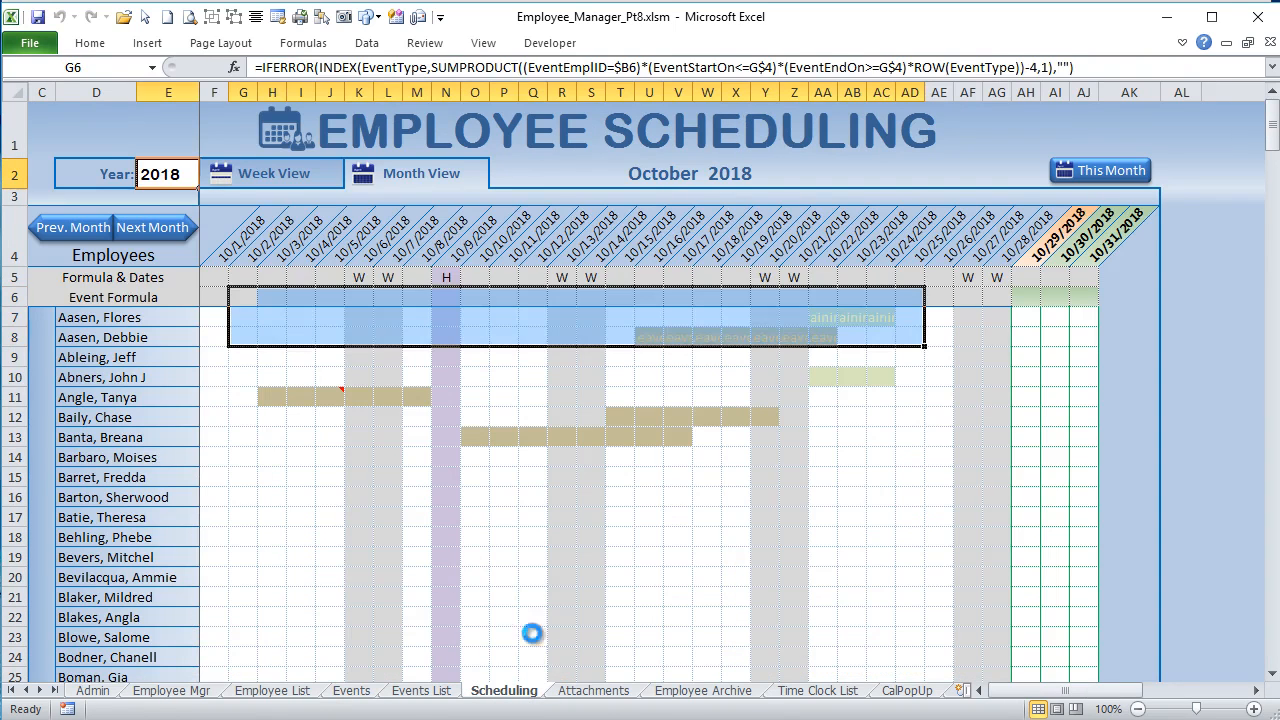
drag(214, 296, 1082, 295)
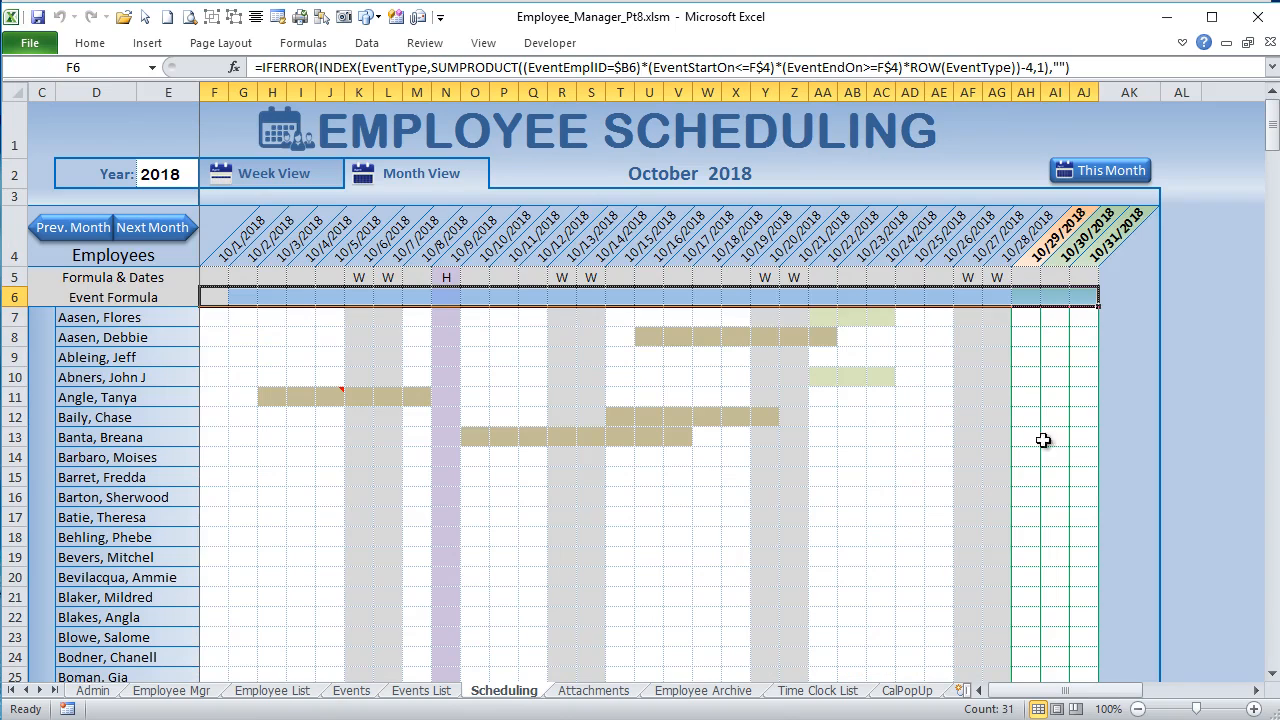
click(244, 416)
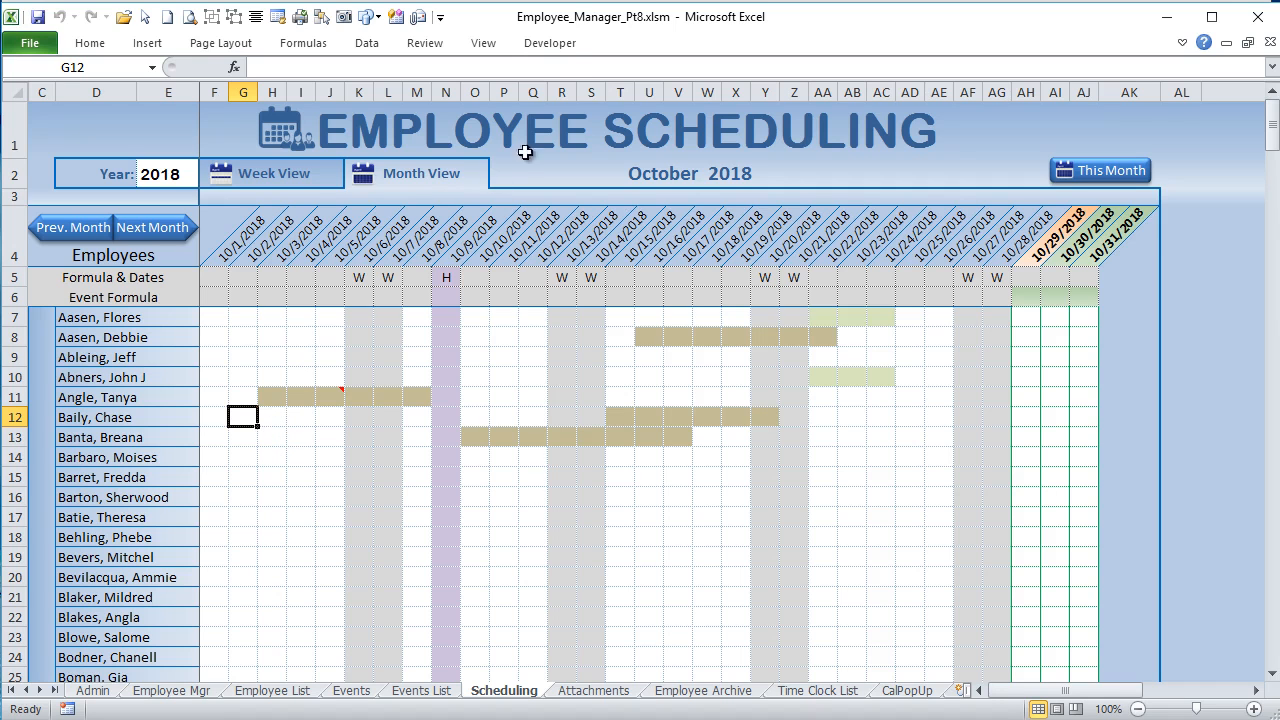
Step: Switch to the Visual Basic editor and open the Scheduling_Macs module to review its refresh, view and week navigation macros
click(572, 46)
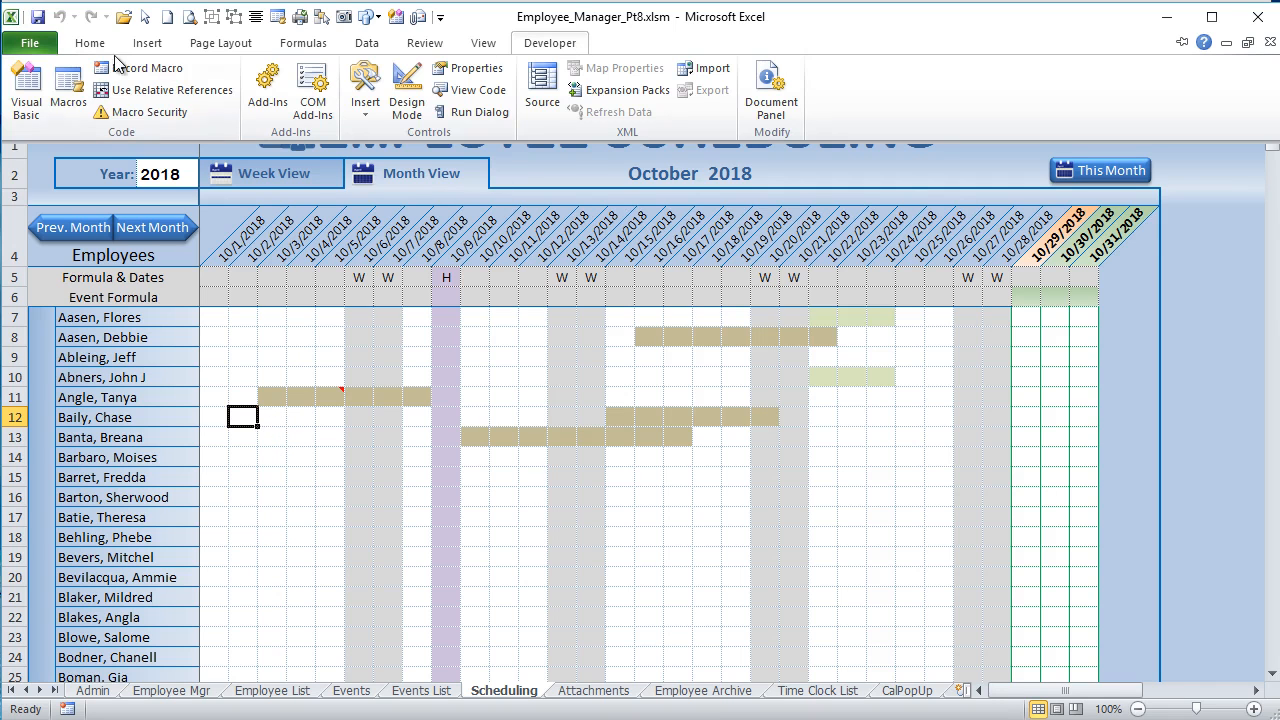
click(27, 87)
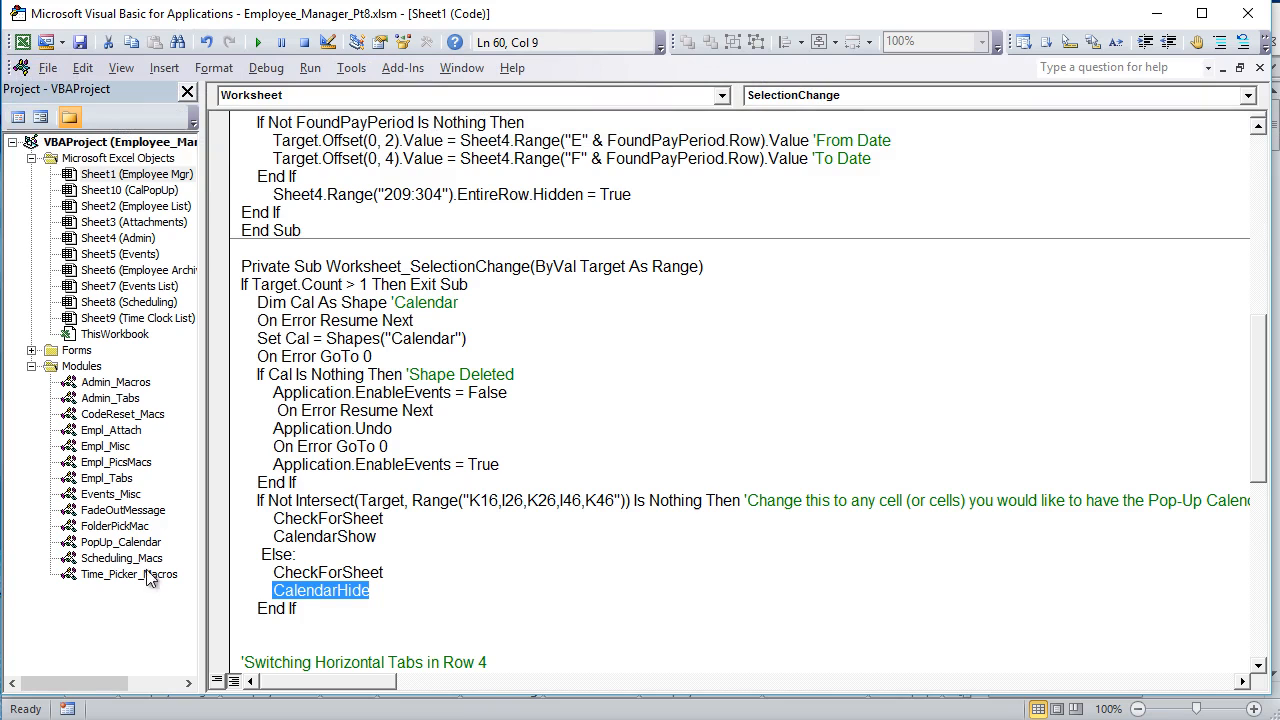
double_click(117, 560)
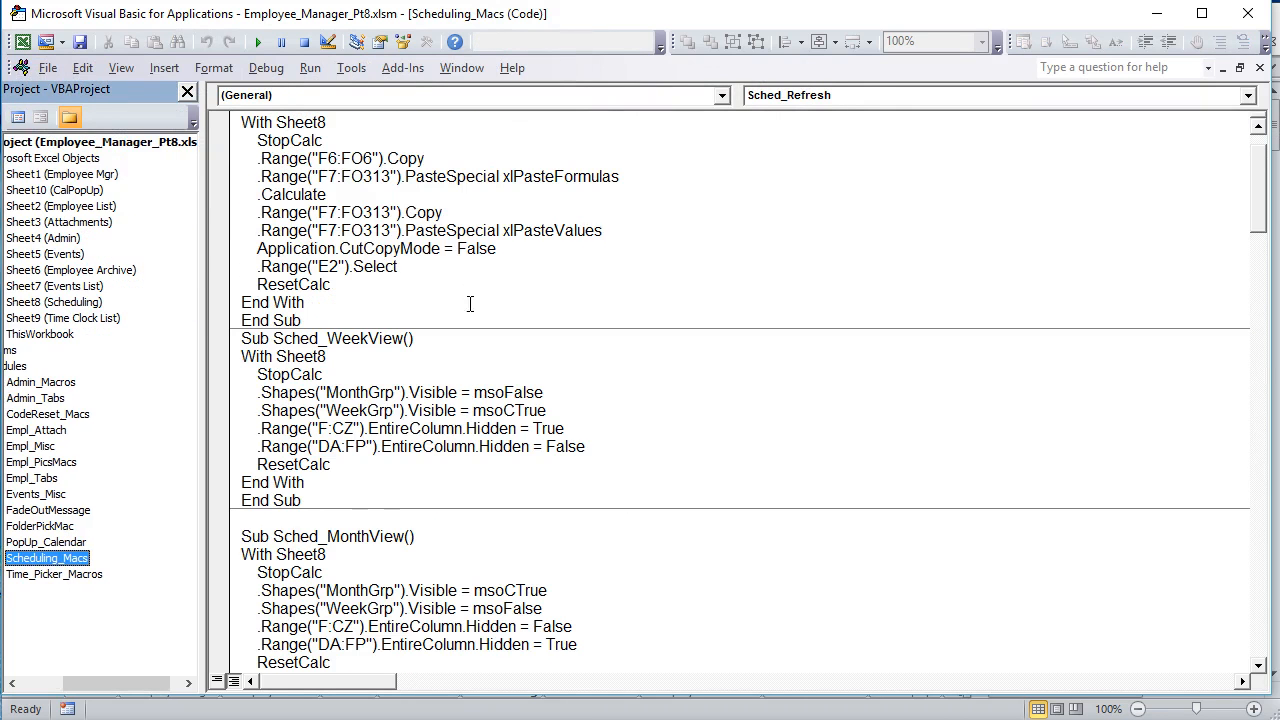
click(477, 358)
scroll(464, 356, down, 5)
scroll(464, 356, down, 8)
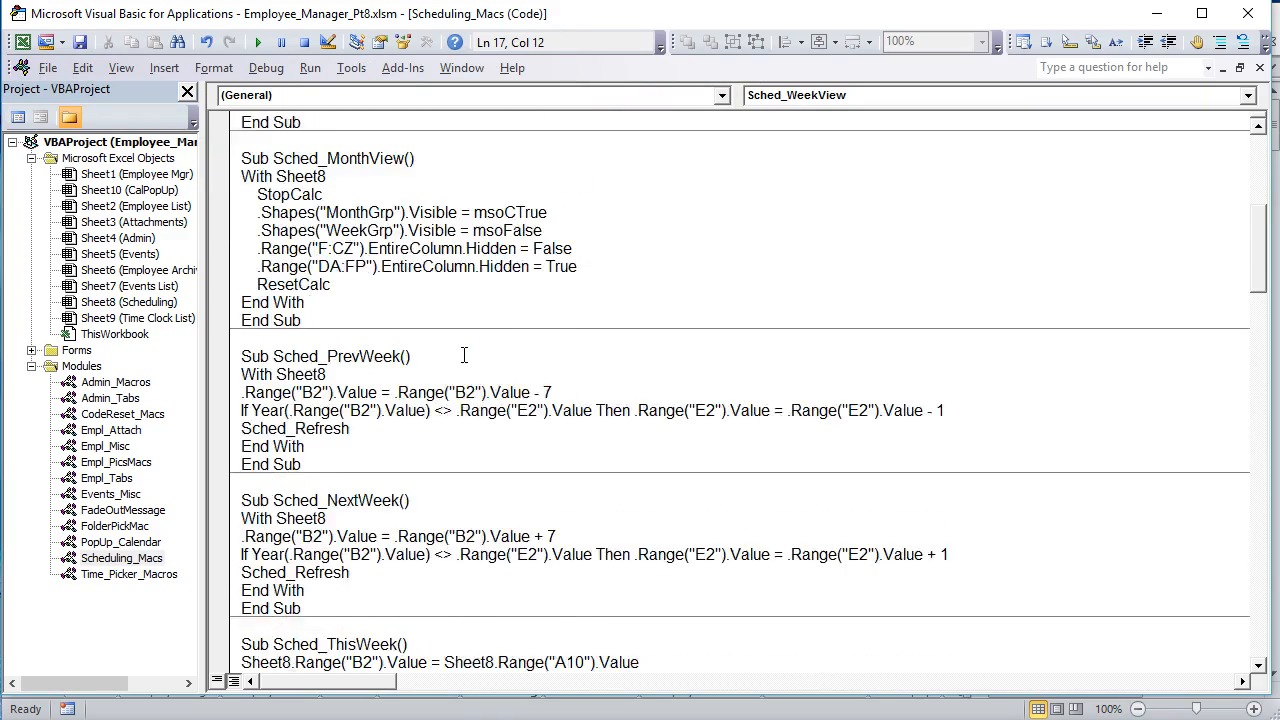
Step: Look through the month navigation and event comment macros in Scheduling_Macs, then return to StopCalc in Sched_Refresh
scroll(464, 356, down, 12)
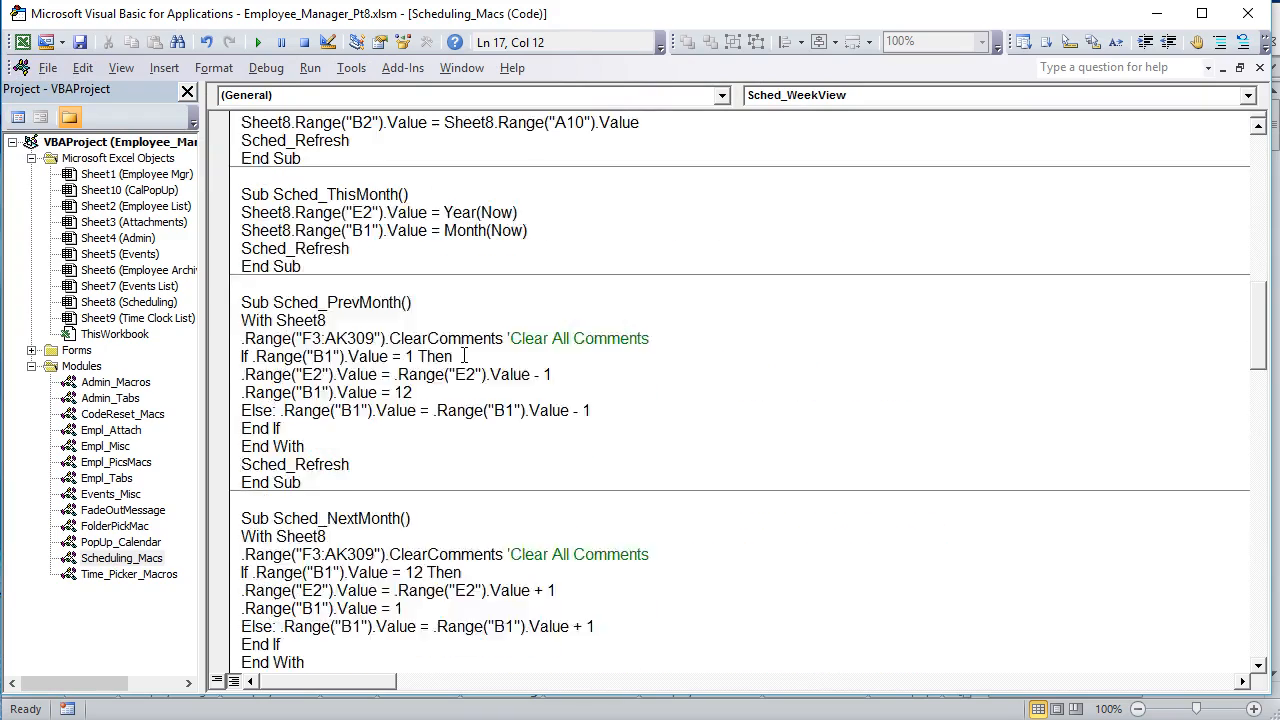
scroll(463, 355, down, 11)
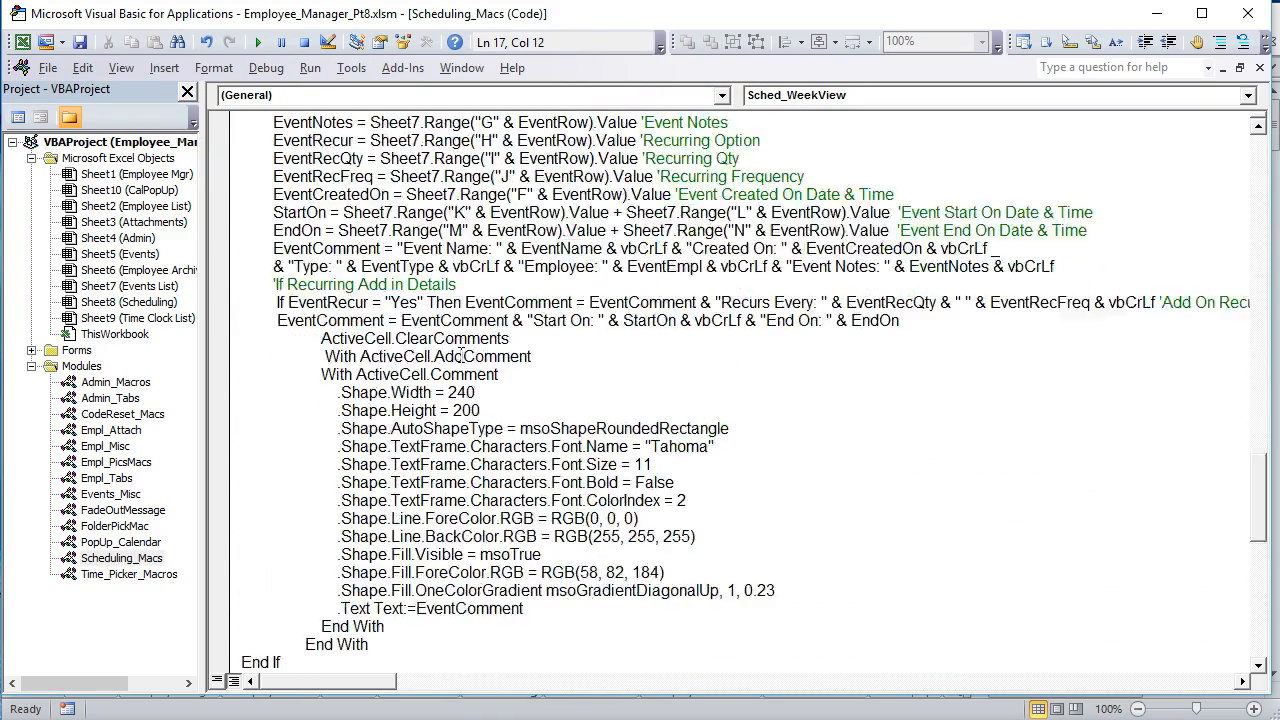
scroll(446, 362, up, 20)
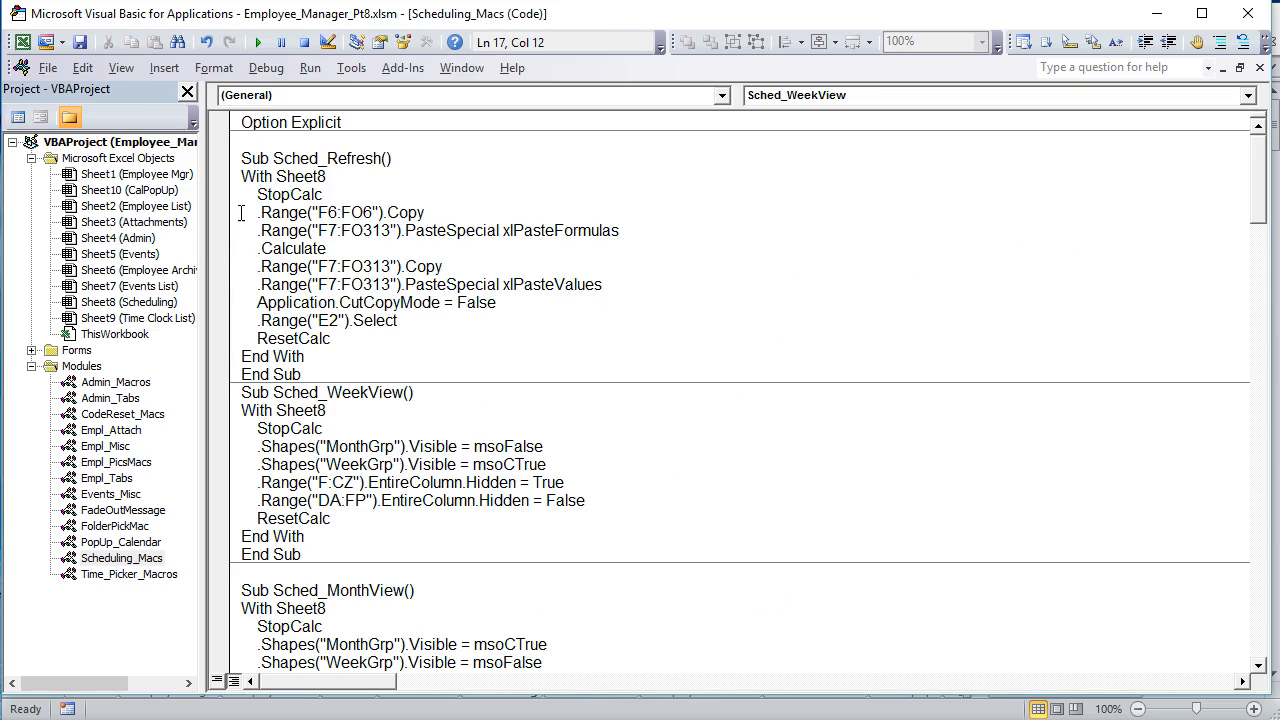
mouse_move(268, 195)
mouse_down()
mouse_move(364, 194)
mouse_move(258, 190)
mouse_up()
Step: Open the CodeReset_Macs module and examine the events, calculation and screen updating settings in StopCalc and ResetCalc
double_click(90, 416)
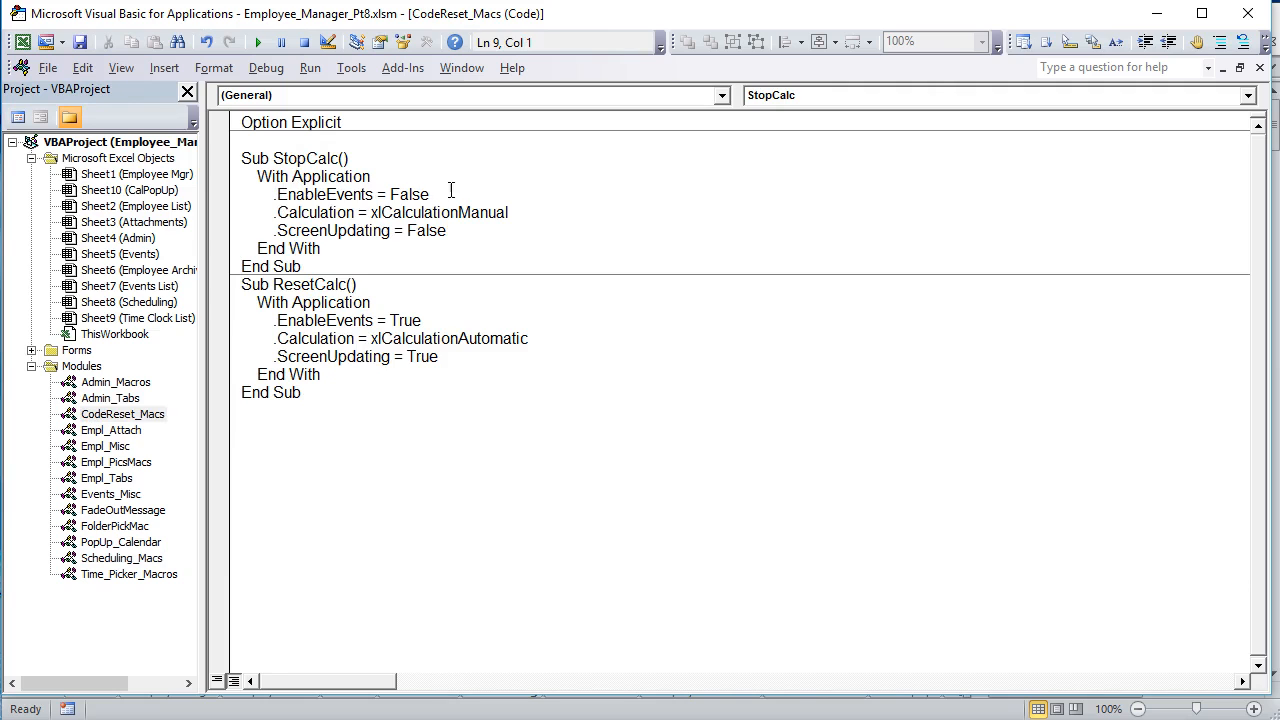
drag(449, 194, 260, 194)
click(533, 212)
drag(533, 212, 250, 203)
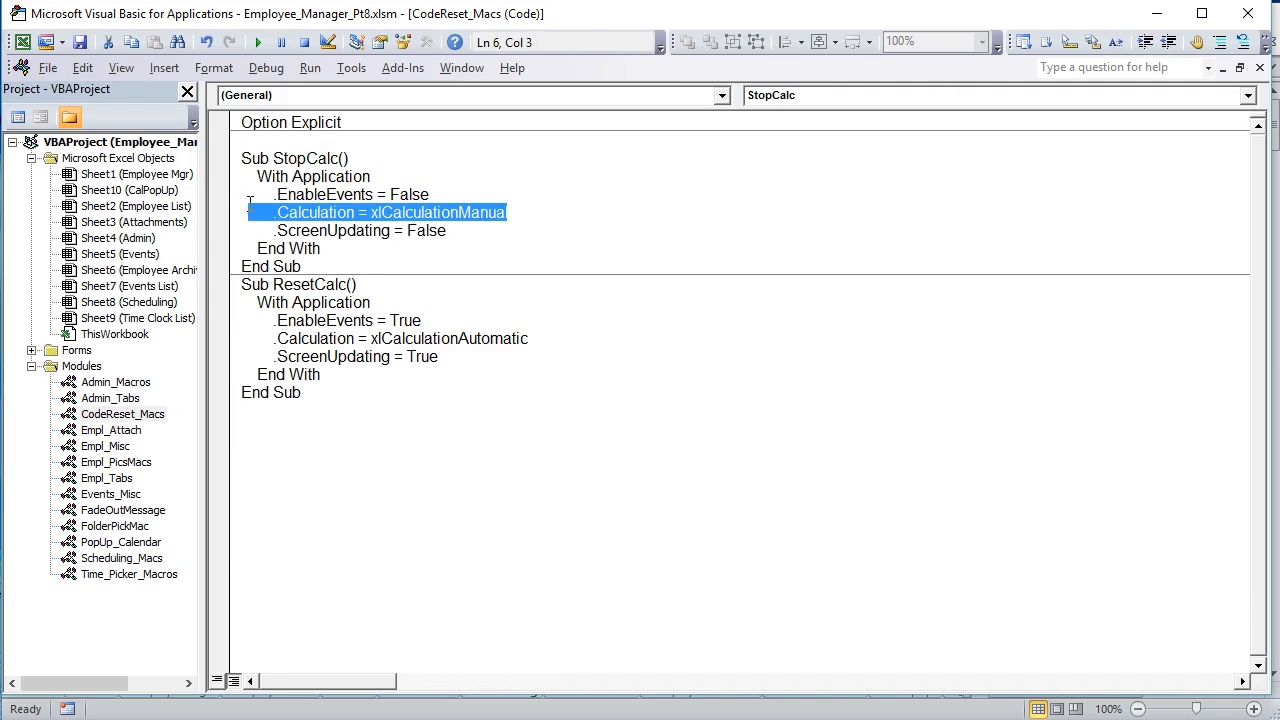
drag(474, 232, 264, 230)
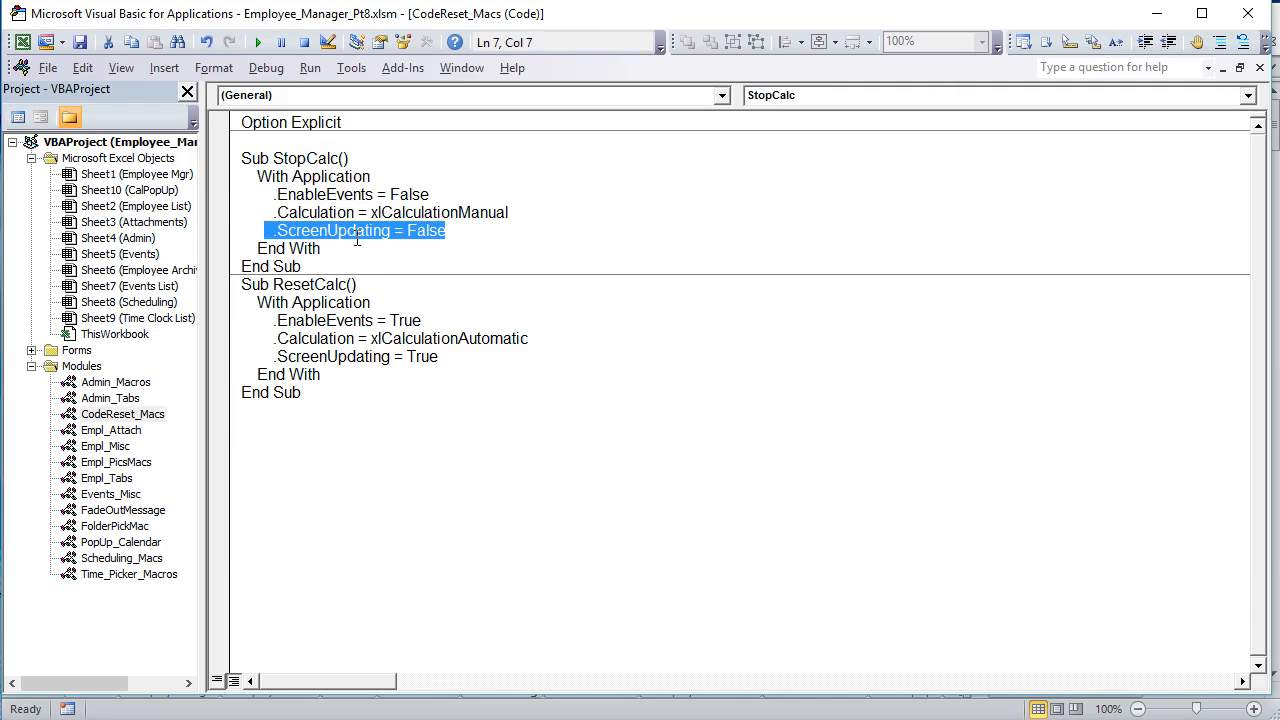
drag(258, 303, 318, 358)
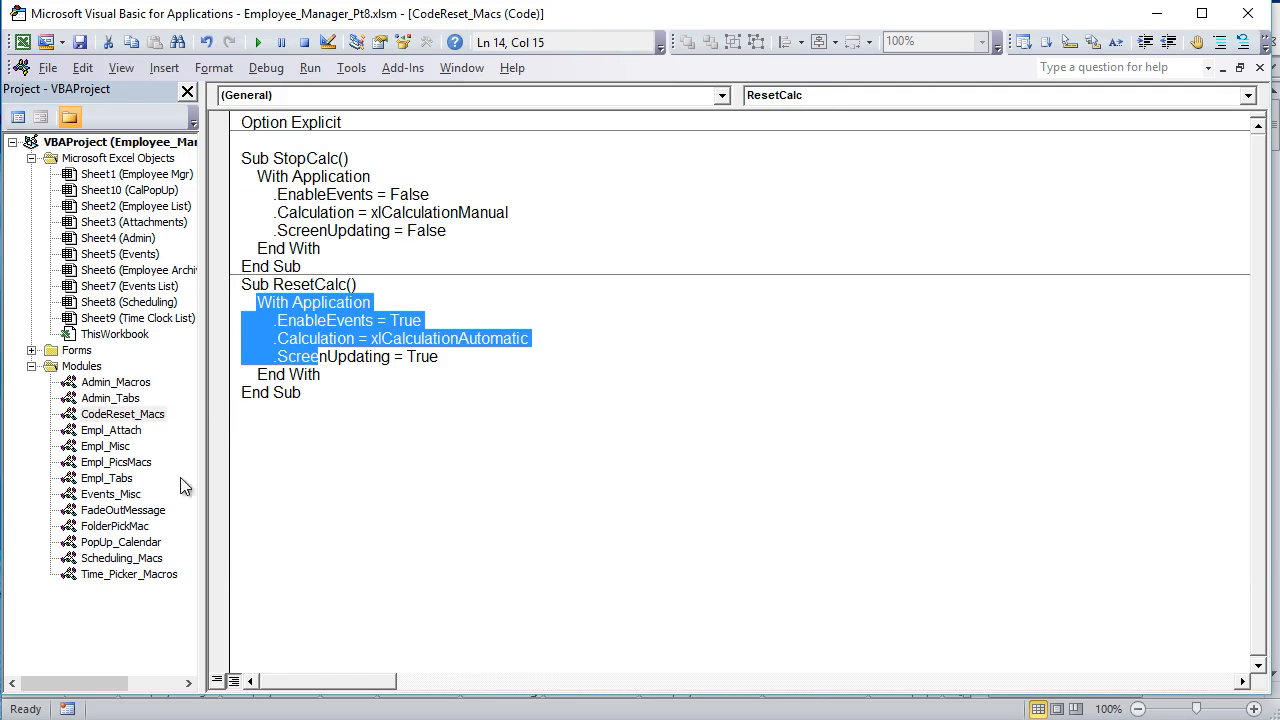
Step: Reopen Scheduling_Macs and examine the StopCalc call and the F6:FO6 copy line in Sched_Refresh
double_click(135, 560)
drag(321, 195, 257, 195)
drag(424, 212, 262, 212)
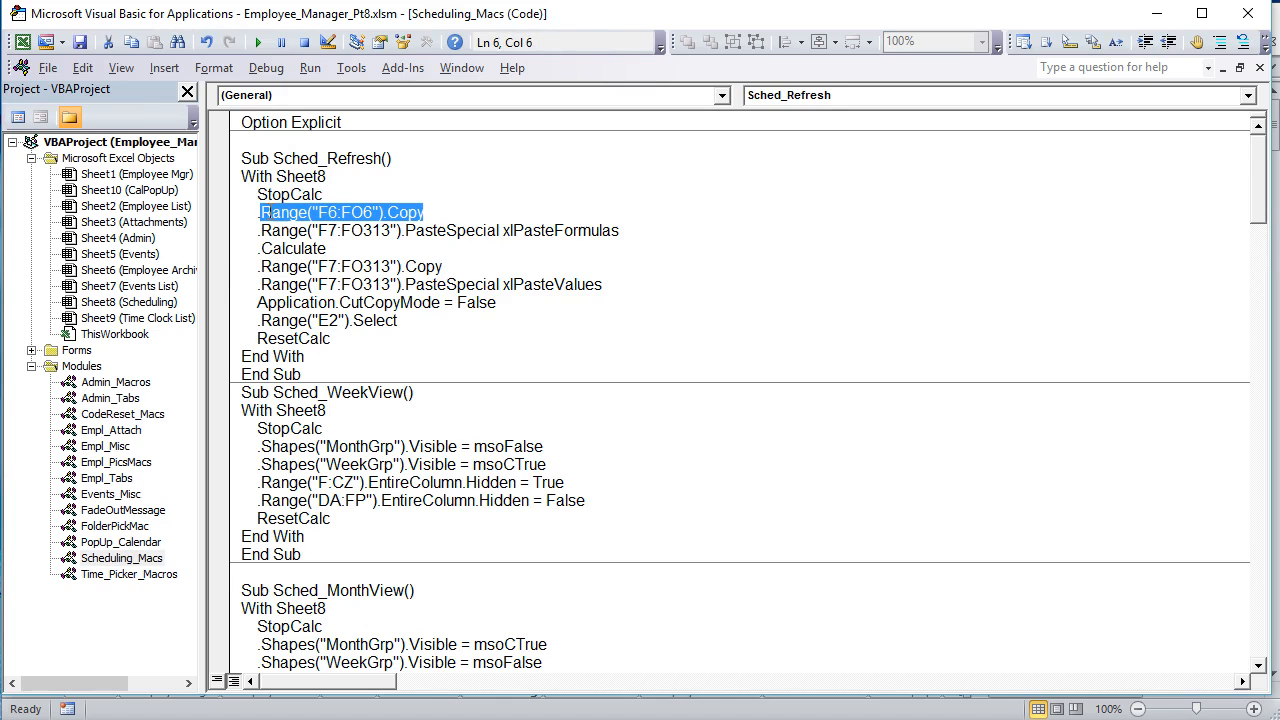
click(378, 212)
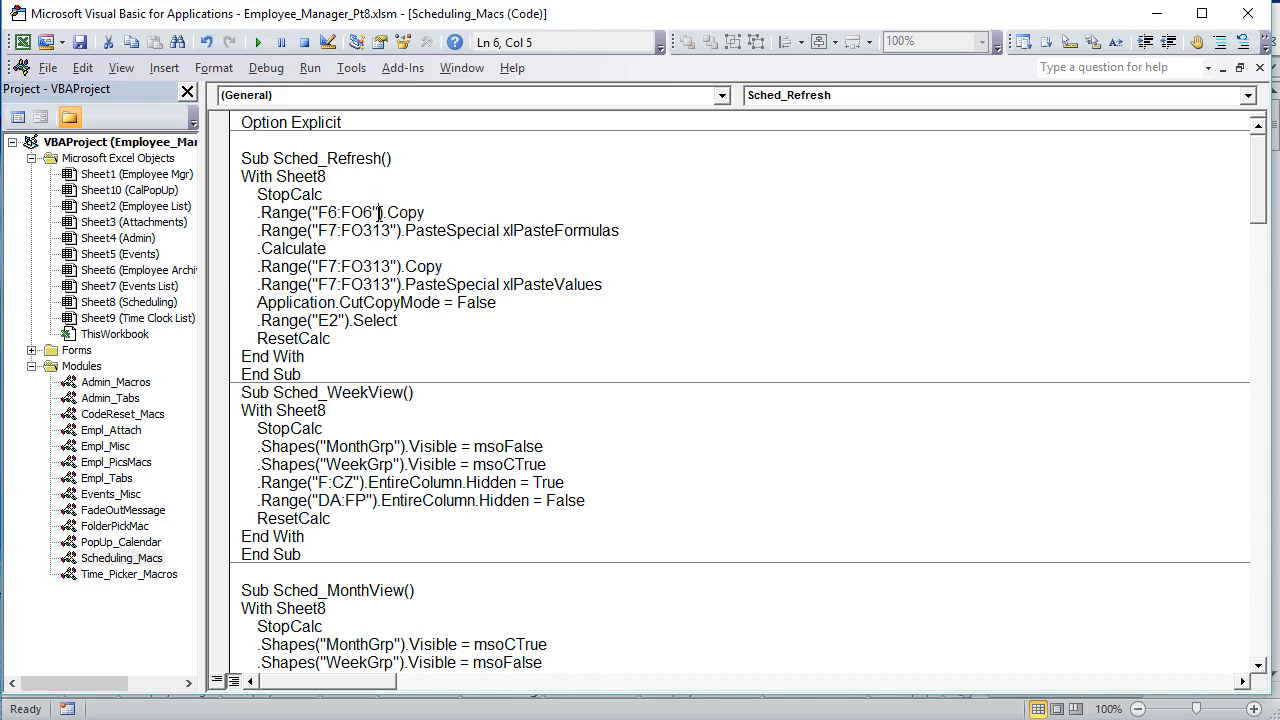
drag(378, 212, 340, 214)
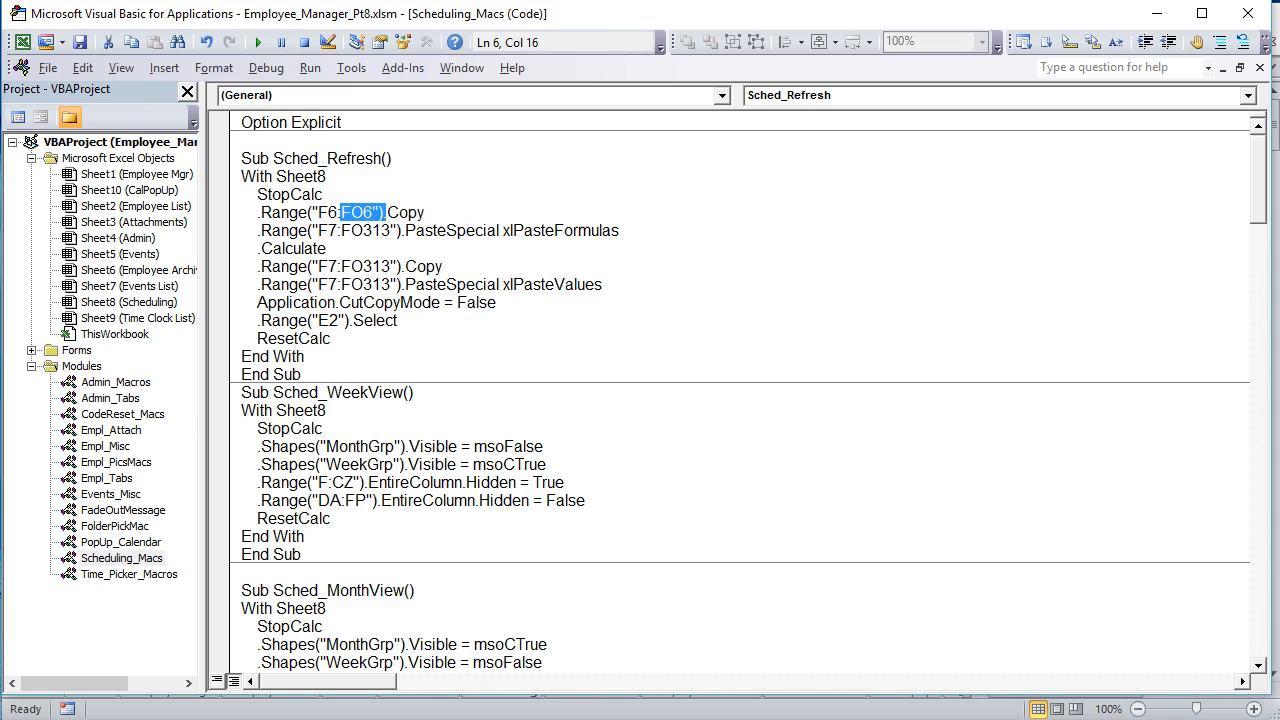
Step: Switch to the Scheduling sheet in Excel and unhide the week view columns between CZ and FQ
key(alt+F11)
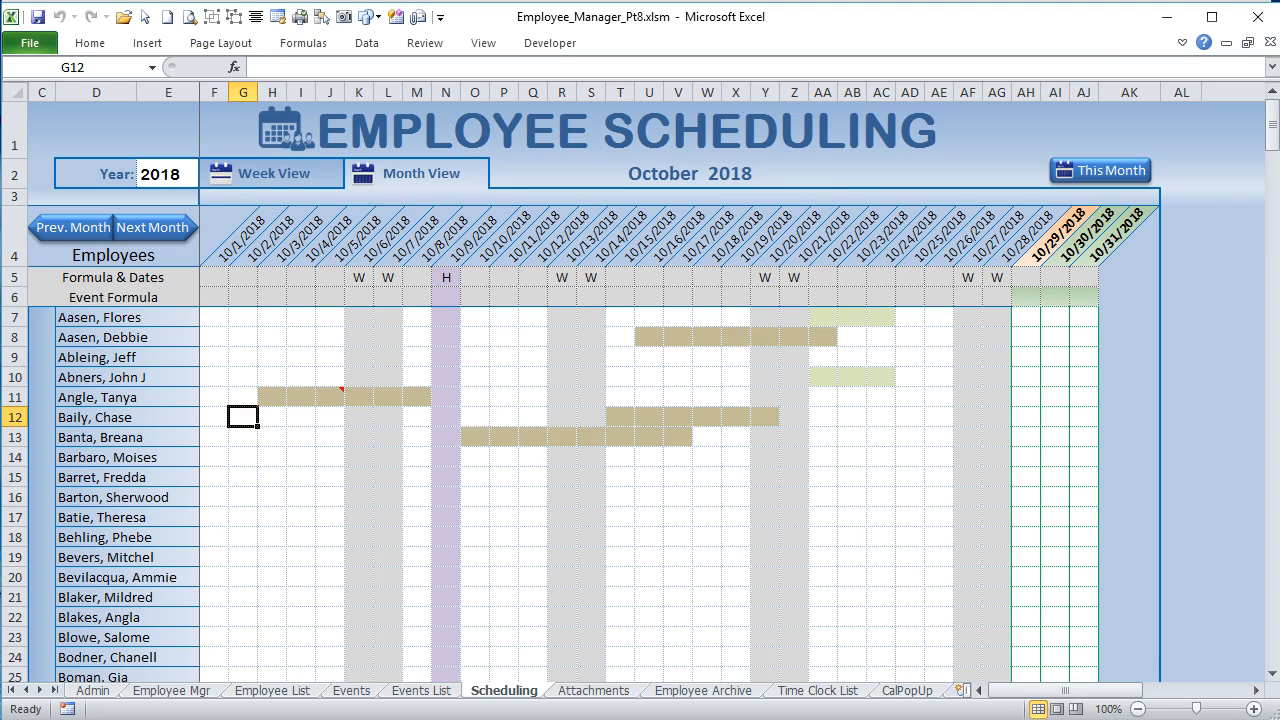
drag(1108, 690, 1229, 700)
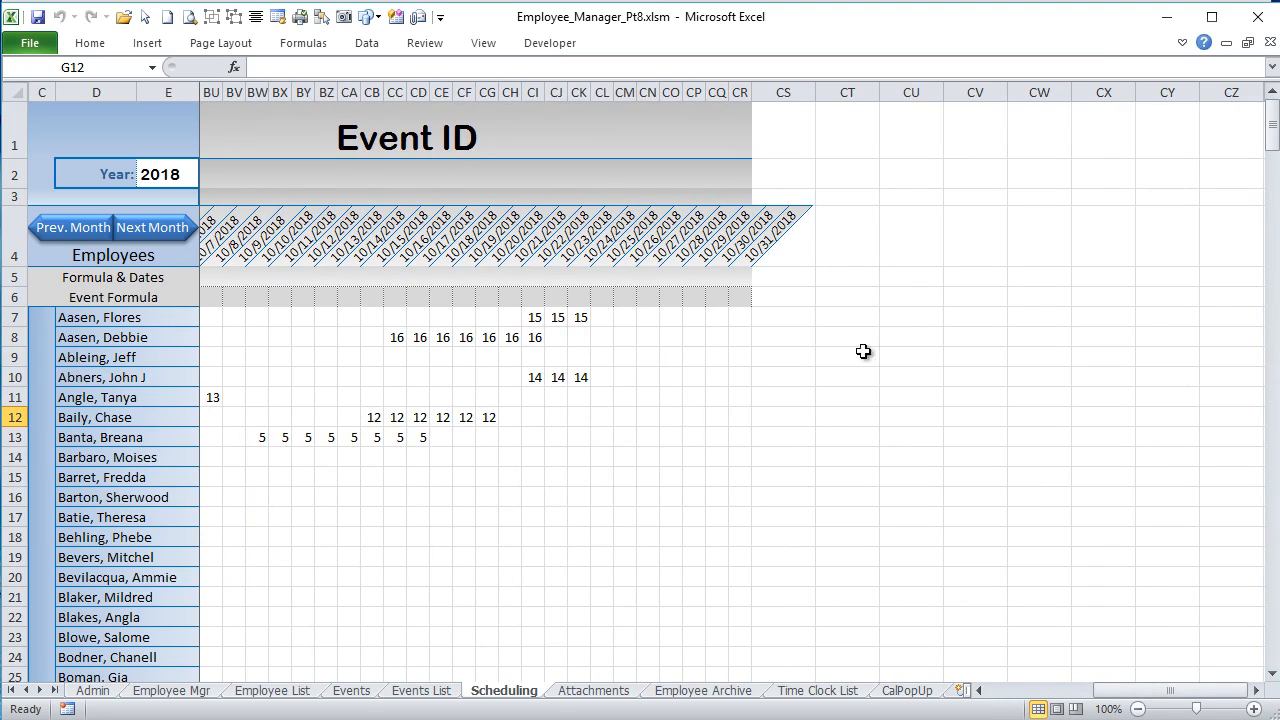
drag(1256, 690, 1255, 678)
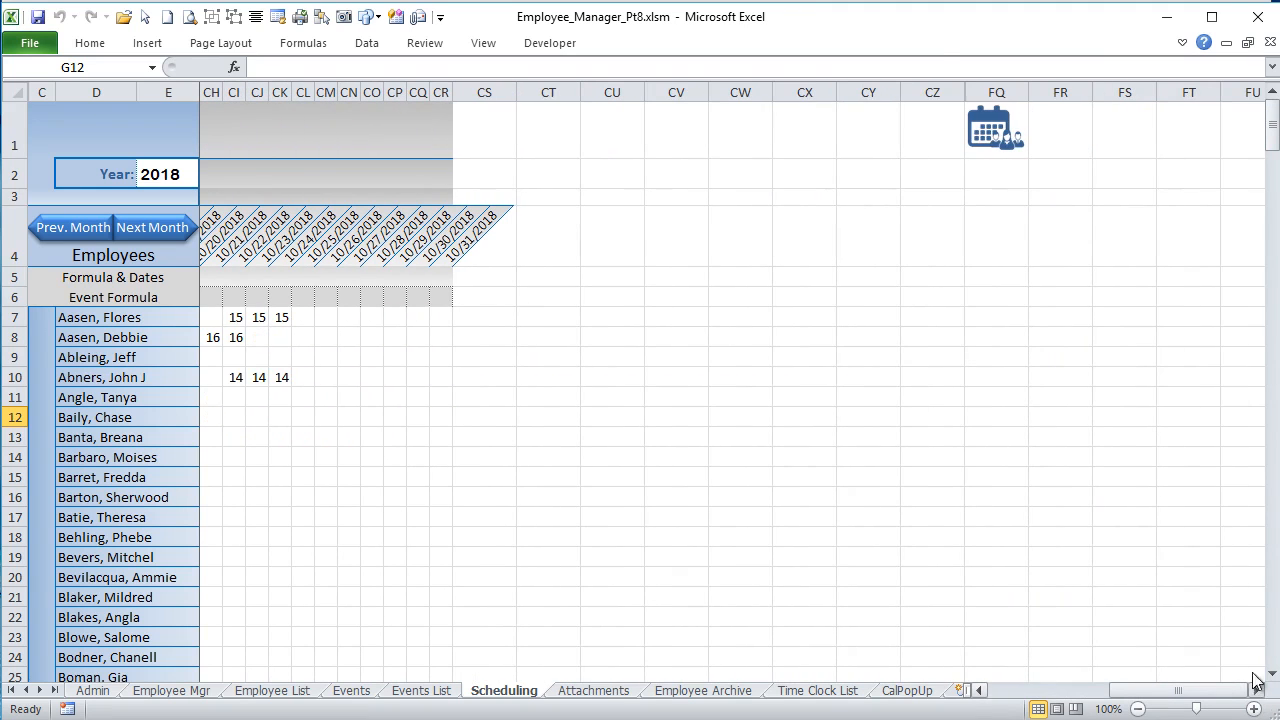
drag(932, 92, 1030, 97)
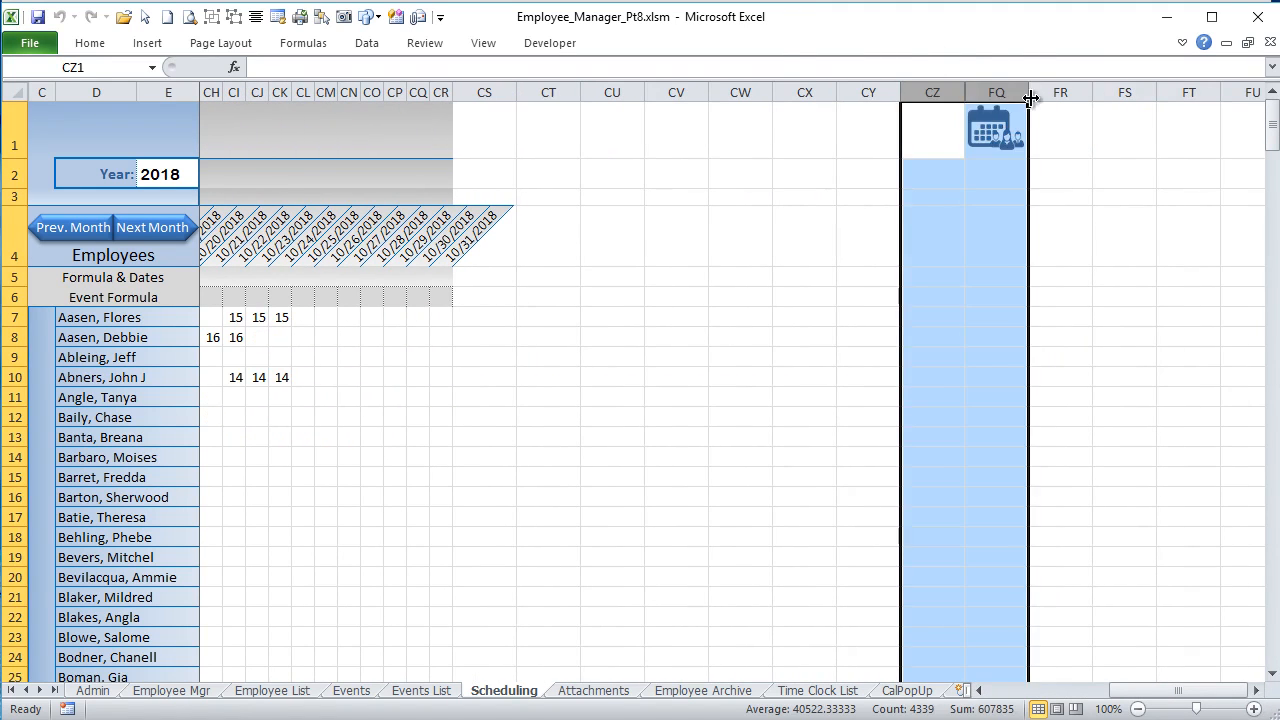
right_click(1030, 97)
click(937, 359)
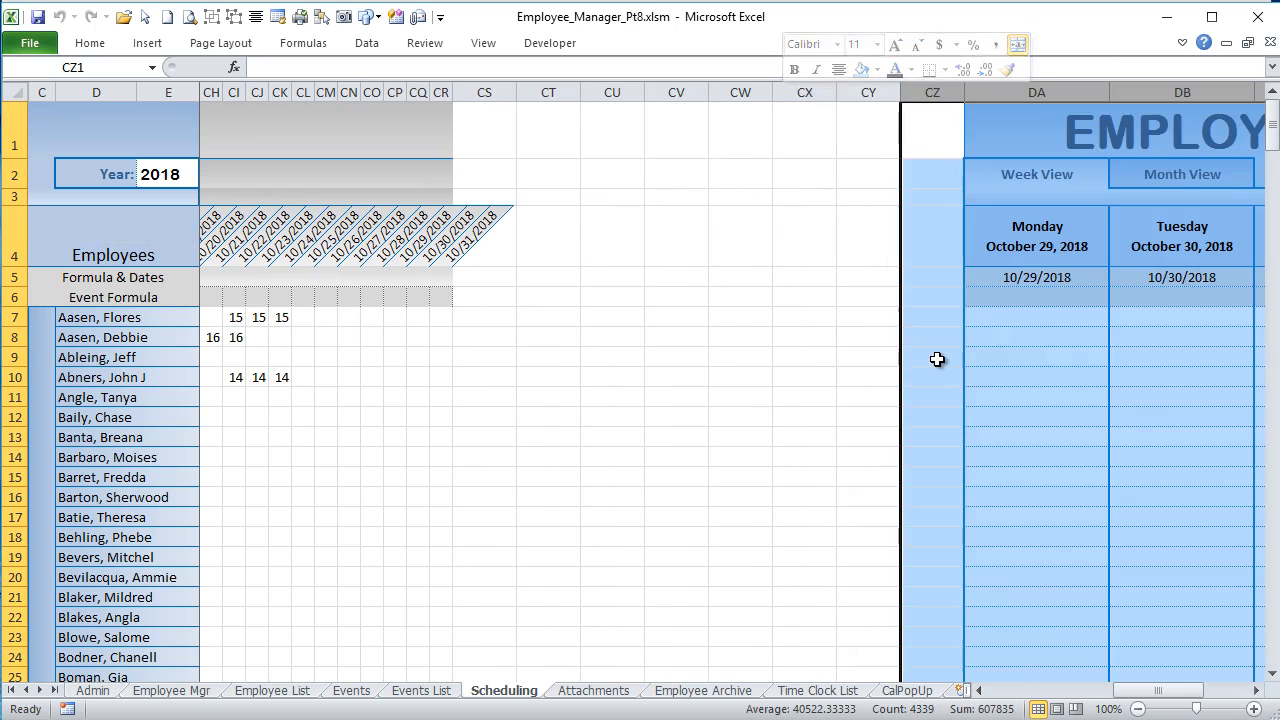
Step: Select the week view event formulas in DA6:DG6, then the schedule cells DE7:DG14, to examine them
drag(1118, 697, 1144, 708)
click(513, 289)
drag(513, 289, 974, 289)
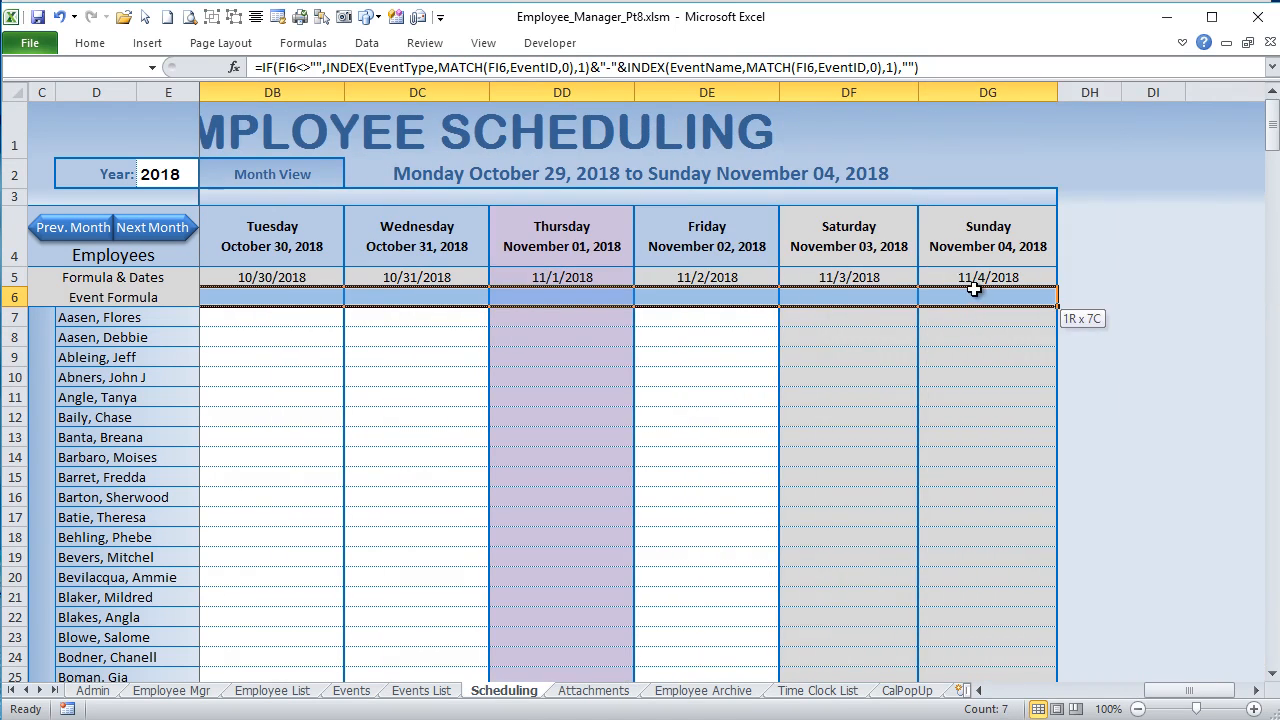
drag(736, 317, 981, 458)
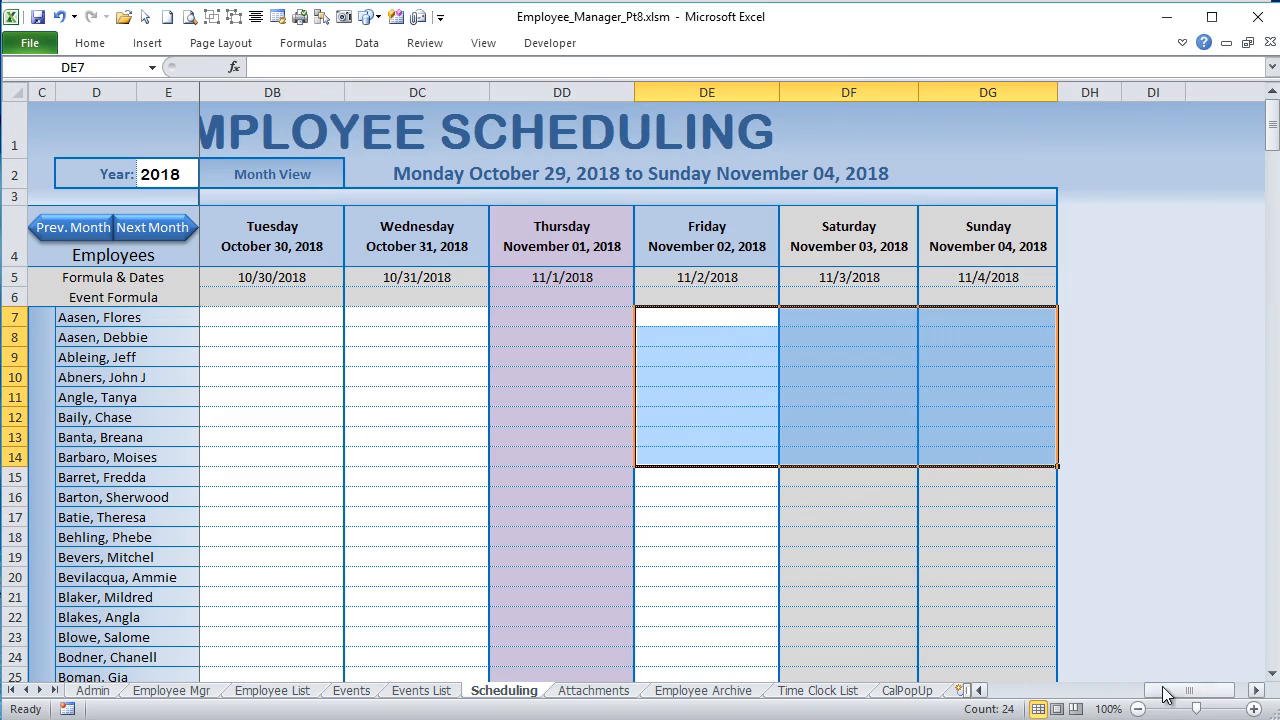
Step: Examine the Week View Event ID dates in FI5:FO5 and the formula rows 5 and 6 from column C through FO
click(1240, 690)
click(668, 264)
drag(668, 277, 1108, 280)
scroll(882, 426, down, 2)
scroll(882, 426, up, 2)
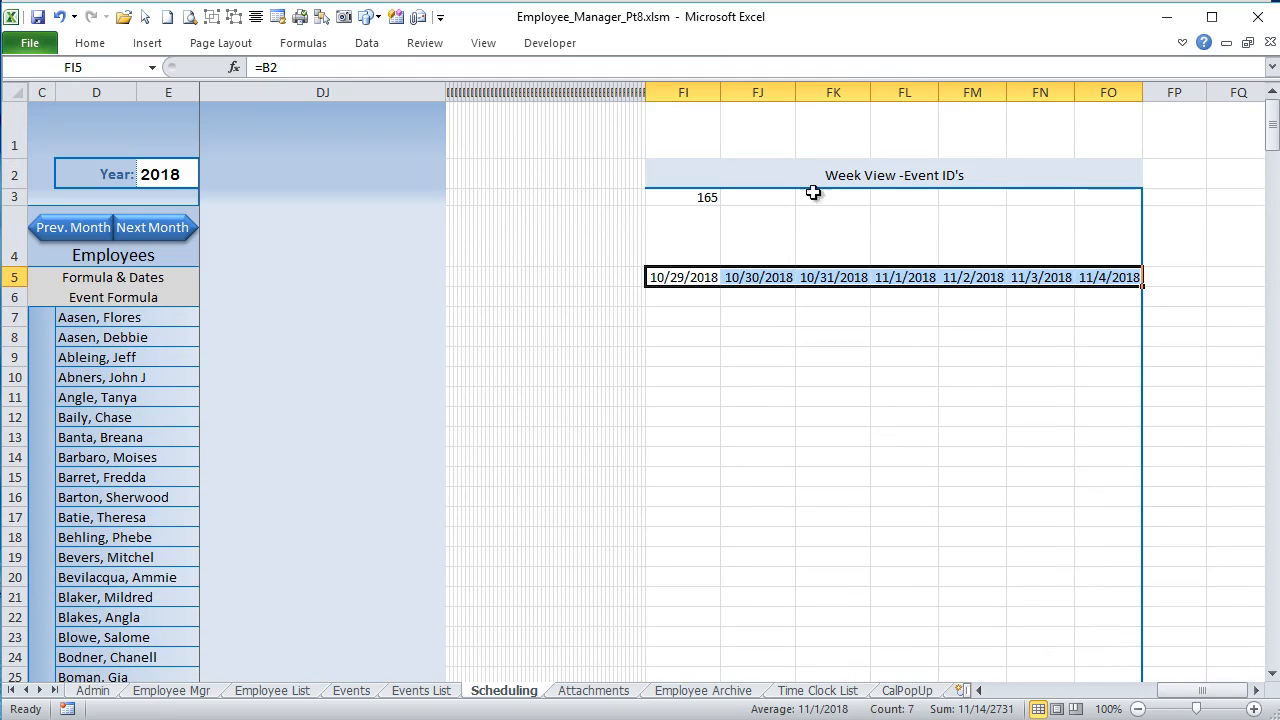
click(1125, 277)
drag(911, 268, 20, 305)
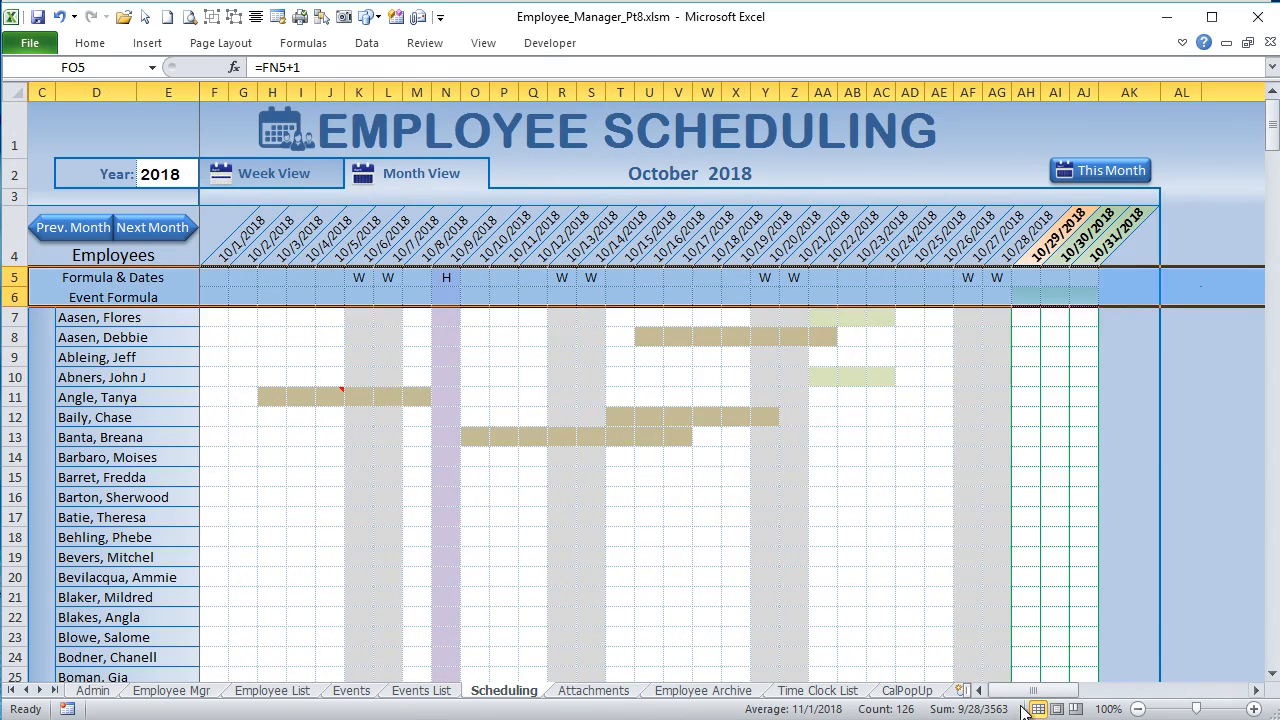
drag(1033, 692, 1191, 688)
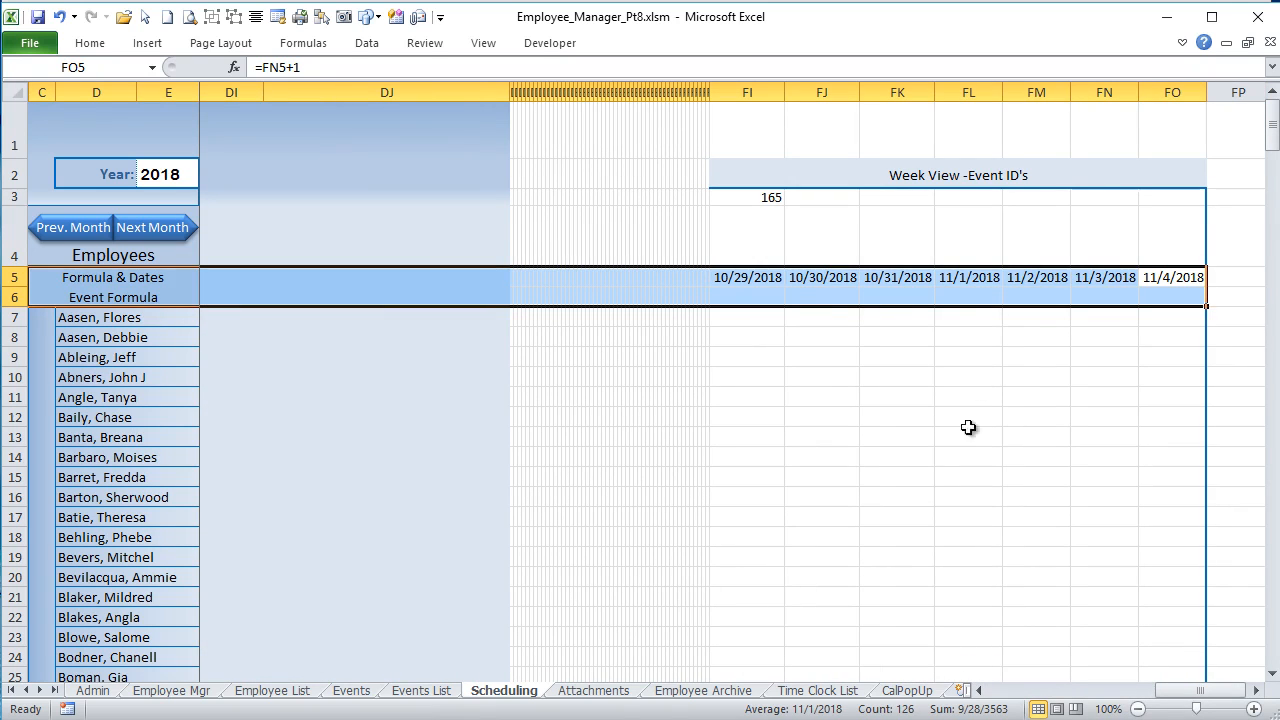
click(1164, 278)
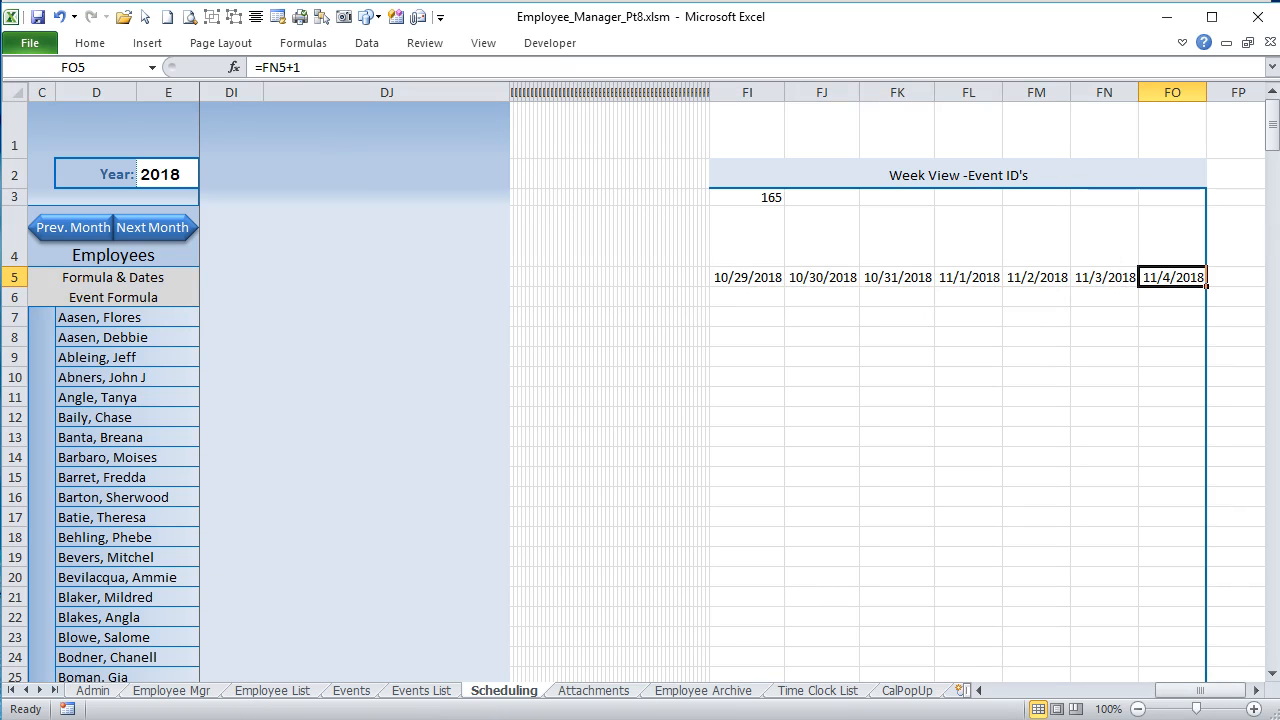
Step: Switch back to the Visual Basic editor and examine Sched_Refresh's F6:FO6 copy and the formula paste into F7:FO313
key(alt+F11)
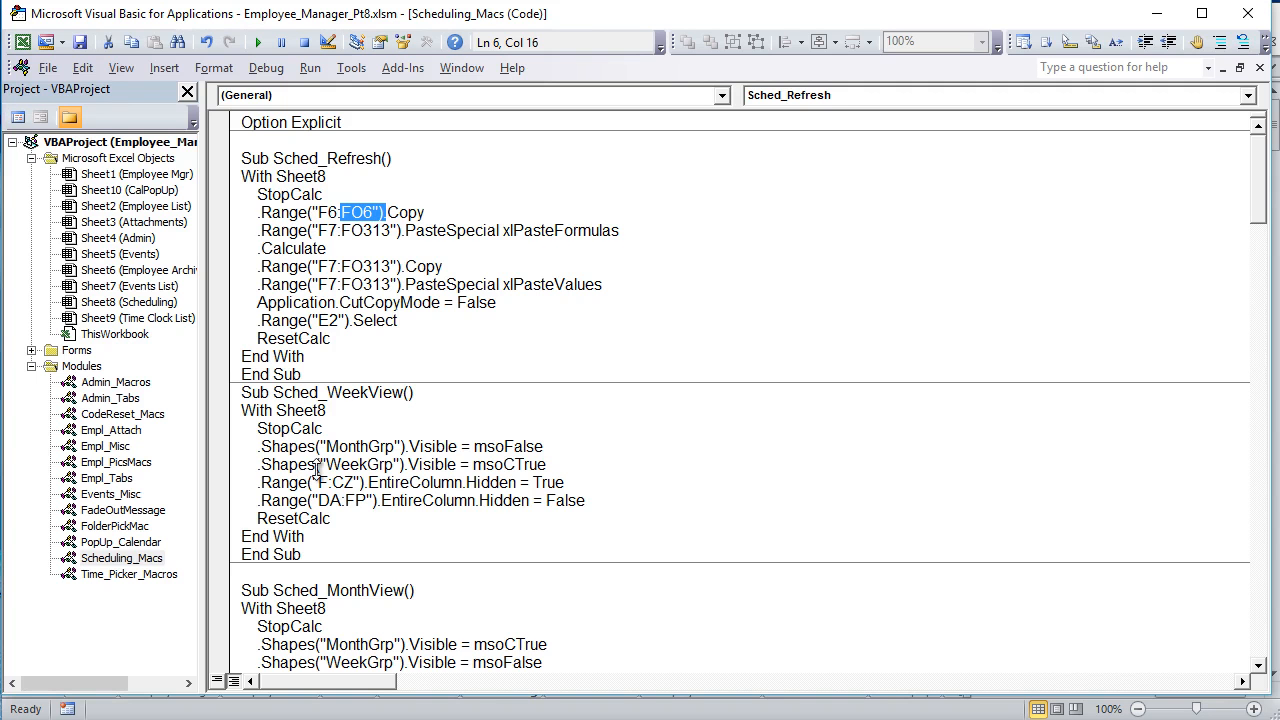
drag(437, 212, 258, 212)
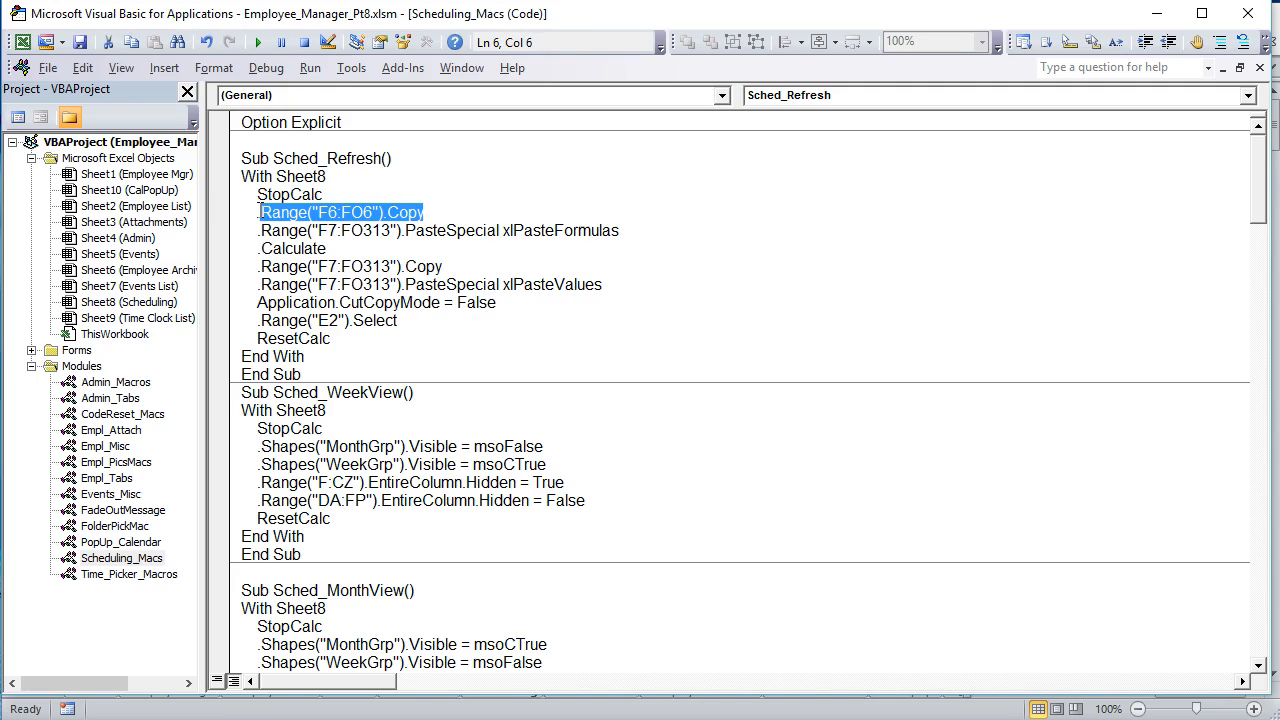
drag(338, 230, 318, 231)
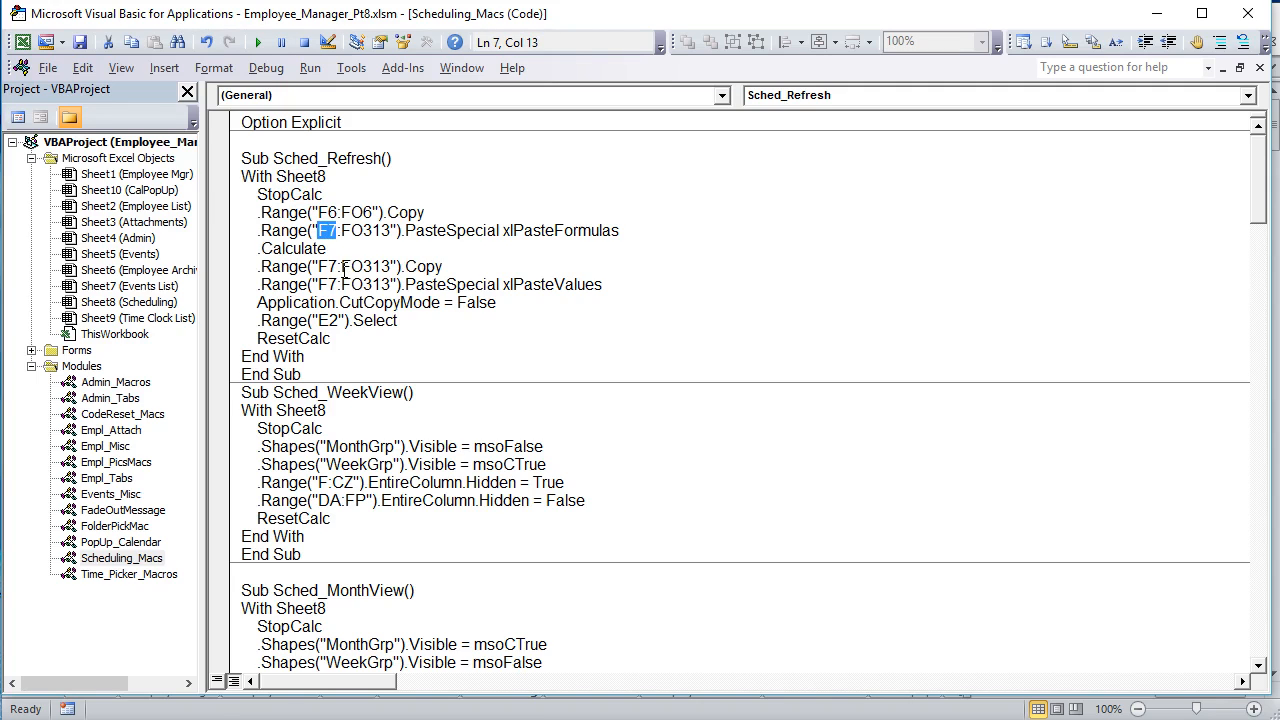
drag(396, 229, 343, 222)
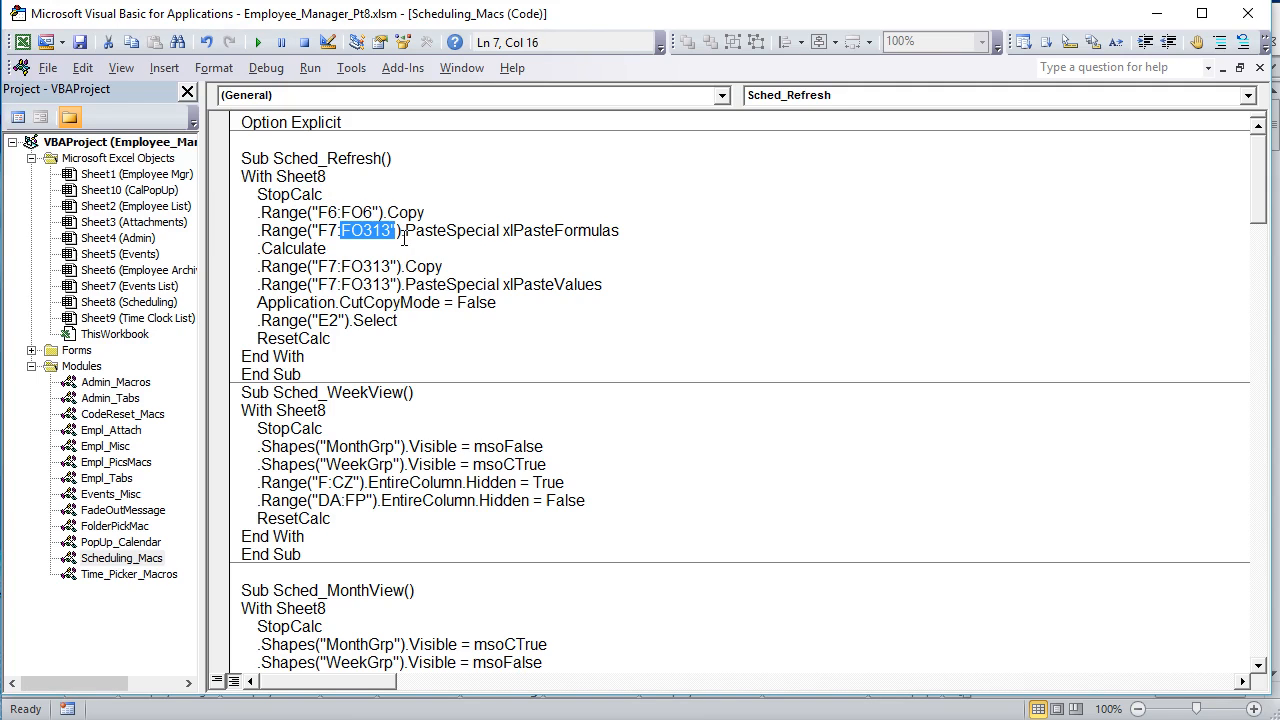
drag(638, 231, 501, 232)
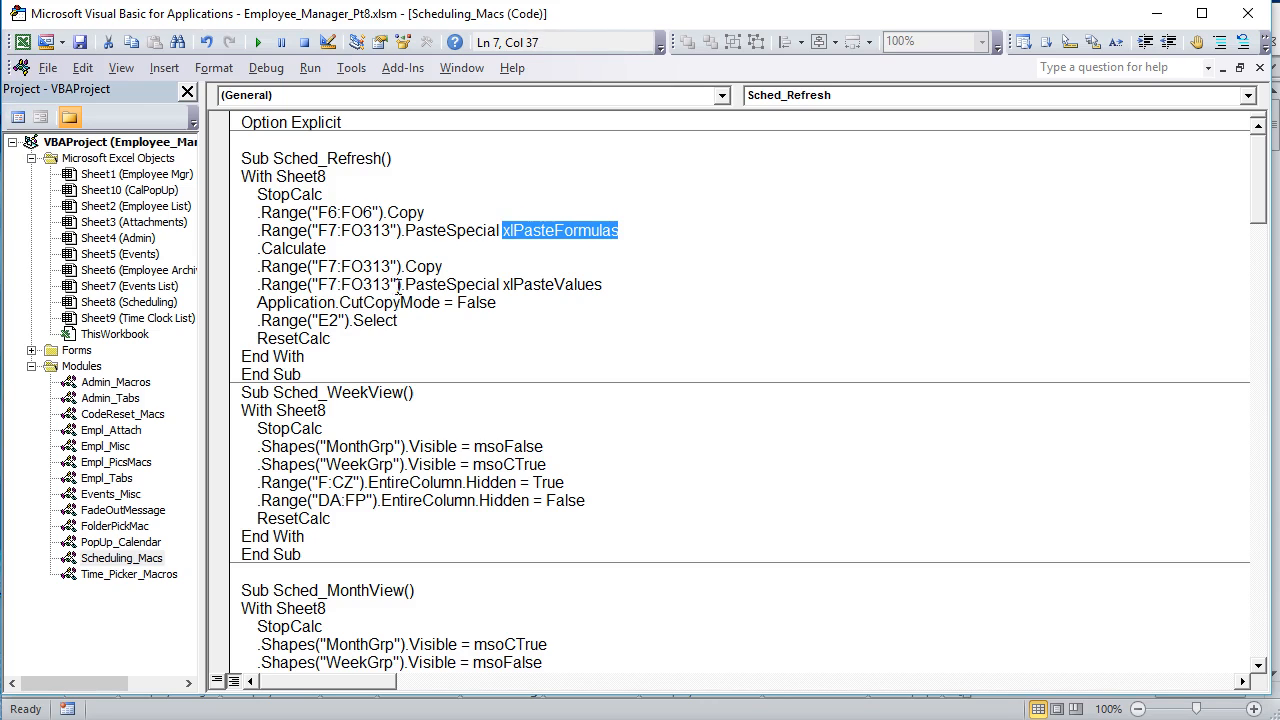
Step: Examine the Calculate line in Sched_Refresh together with the StopCalc call that precedes it
drag(444, 268, 251, 248)
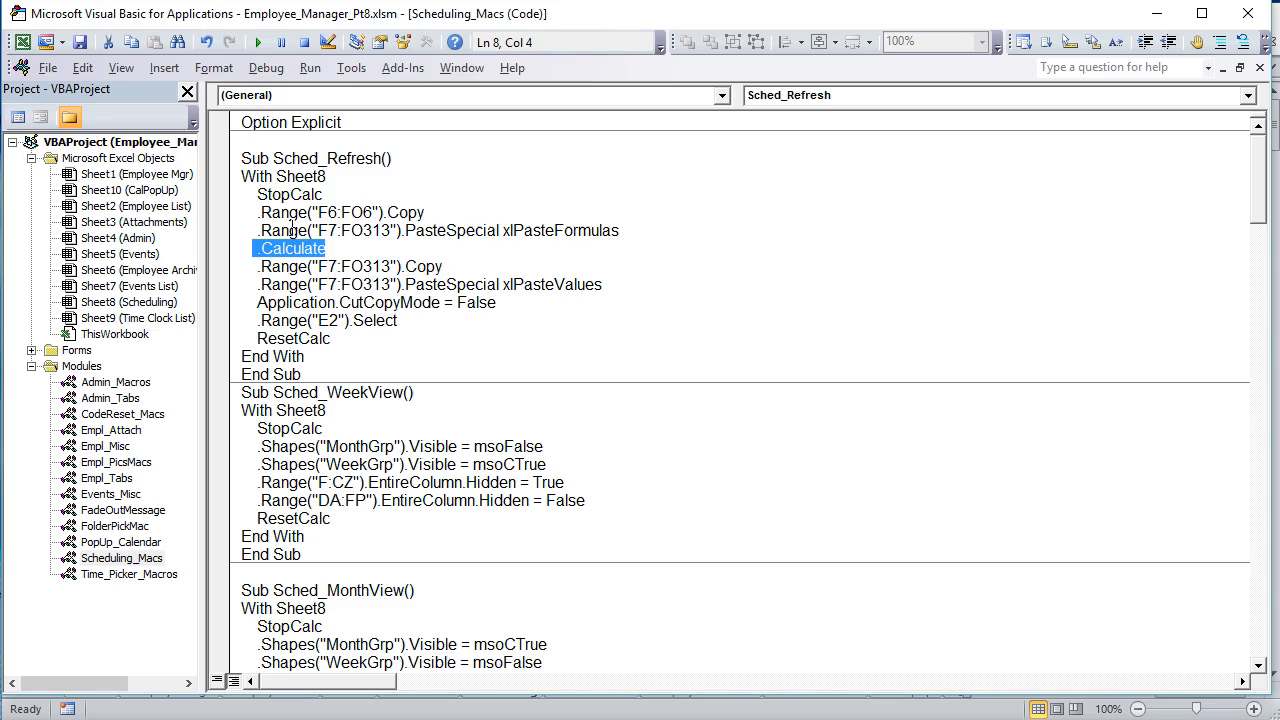
click(323, 194)
drag(323, 194, 258, 194)
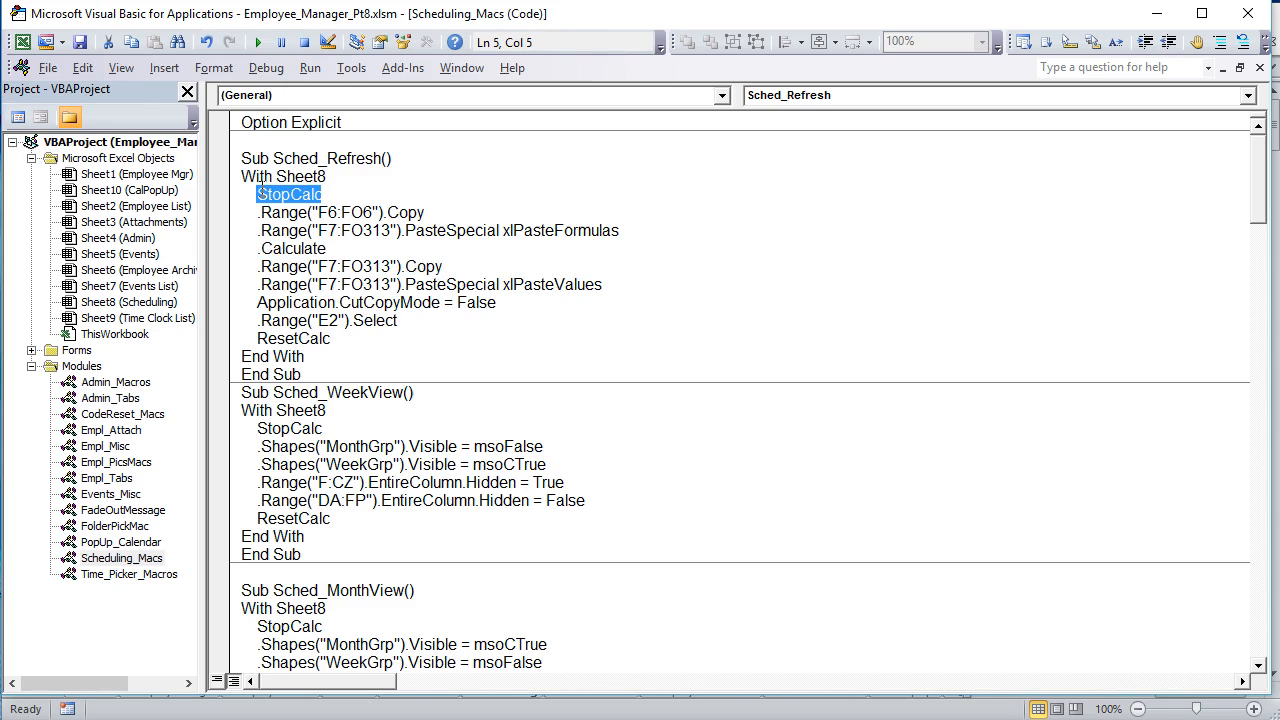
drag(348, 248, 259, 246)
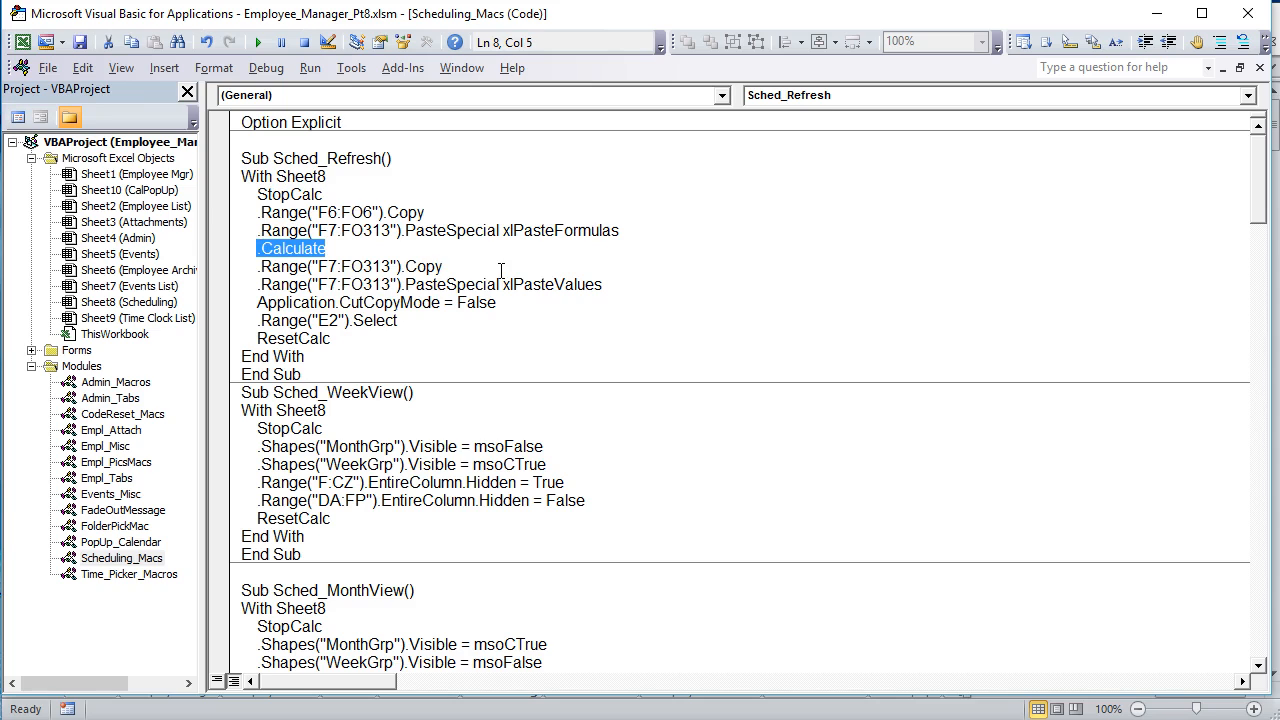
Step: Examine the rest of Sched_Refresh: the F7:FO313 values paste, CutCopyMode reset, E2 selection and ResetCalc call
drag(442, 268, 314, 257)
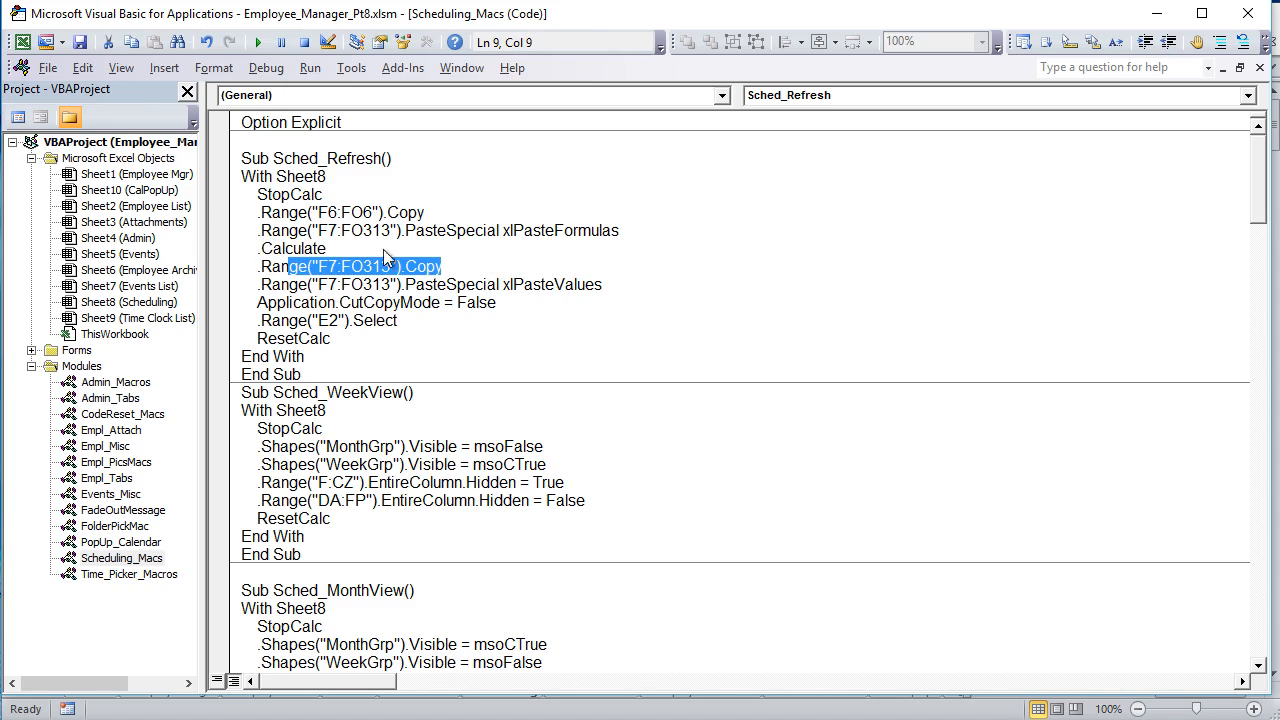
drag(390, 231, 342, 231)
drag(442, 266, 256, 274)
drag(621, 287, 262, 302)
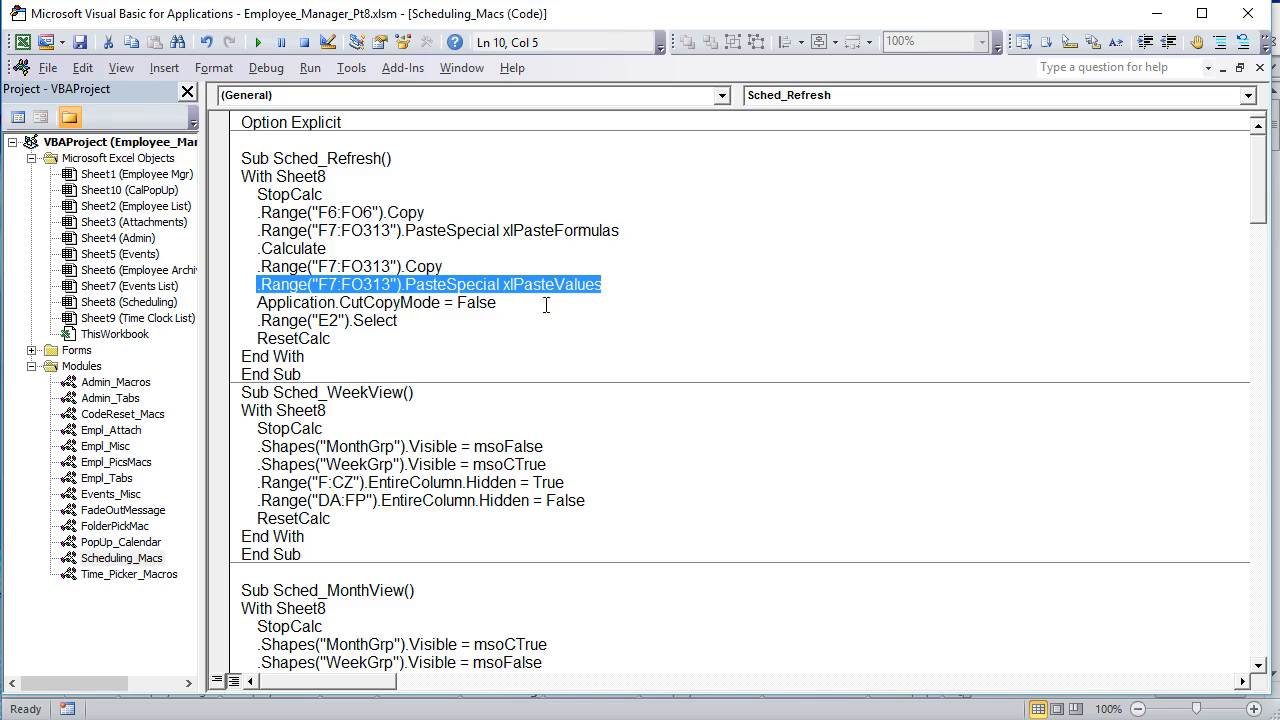
drag(531, 311, 268, 302)
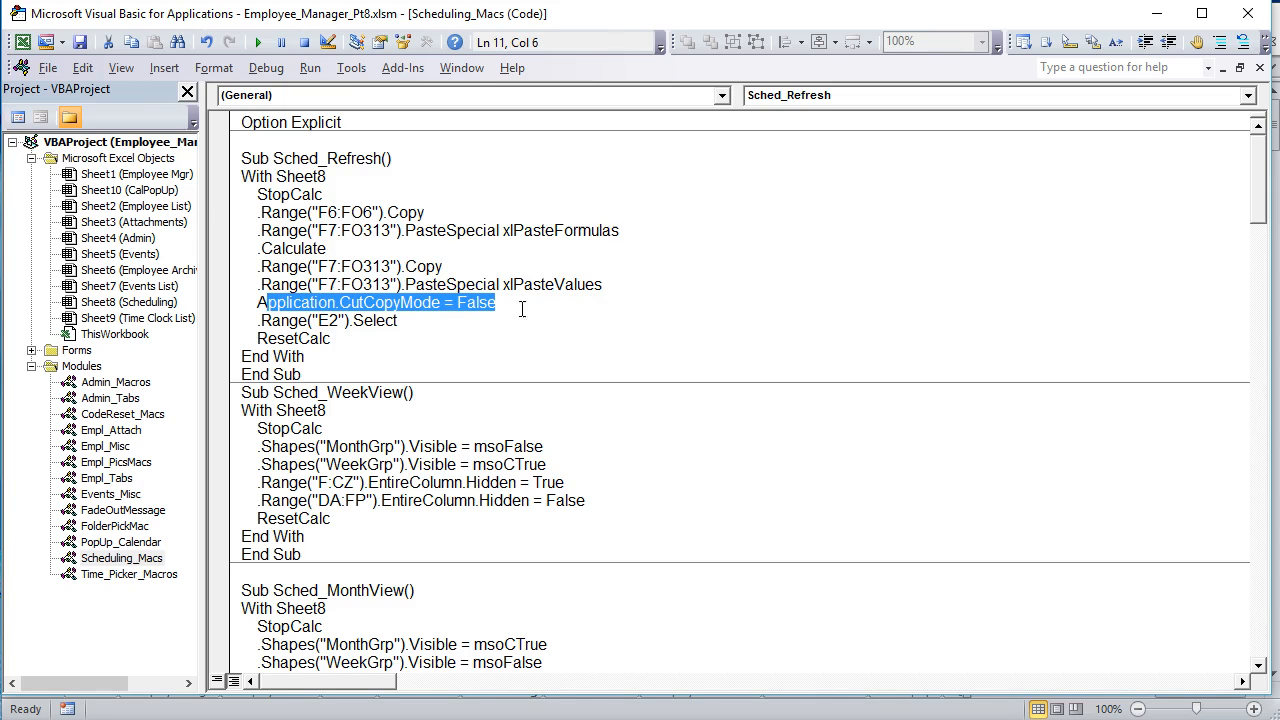
drag(447, 323, 258, 321)
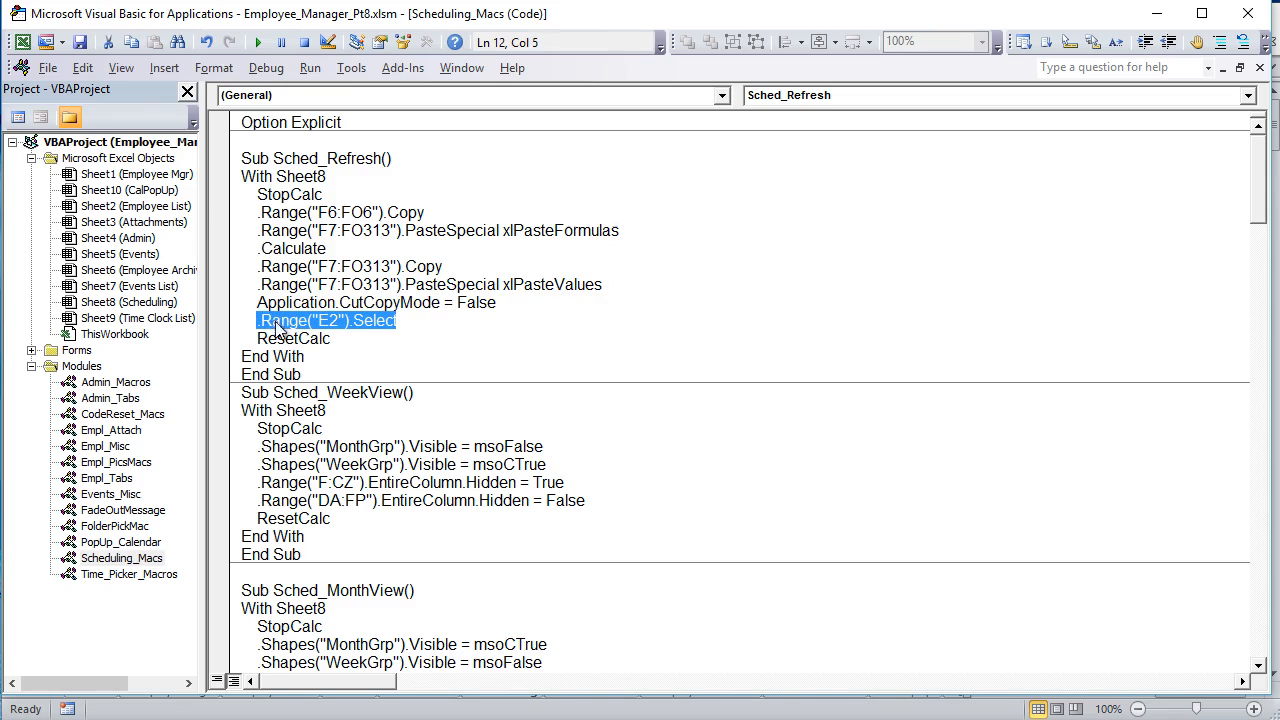
drag(379, 340, 268, 336)
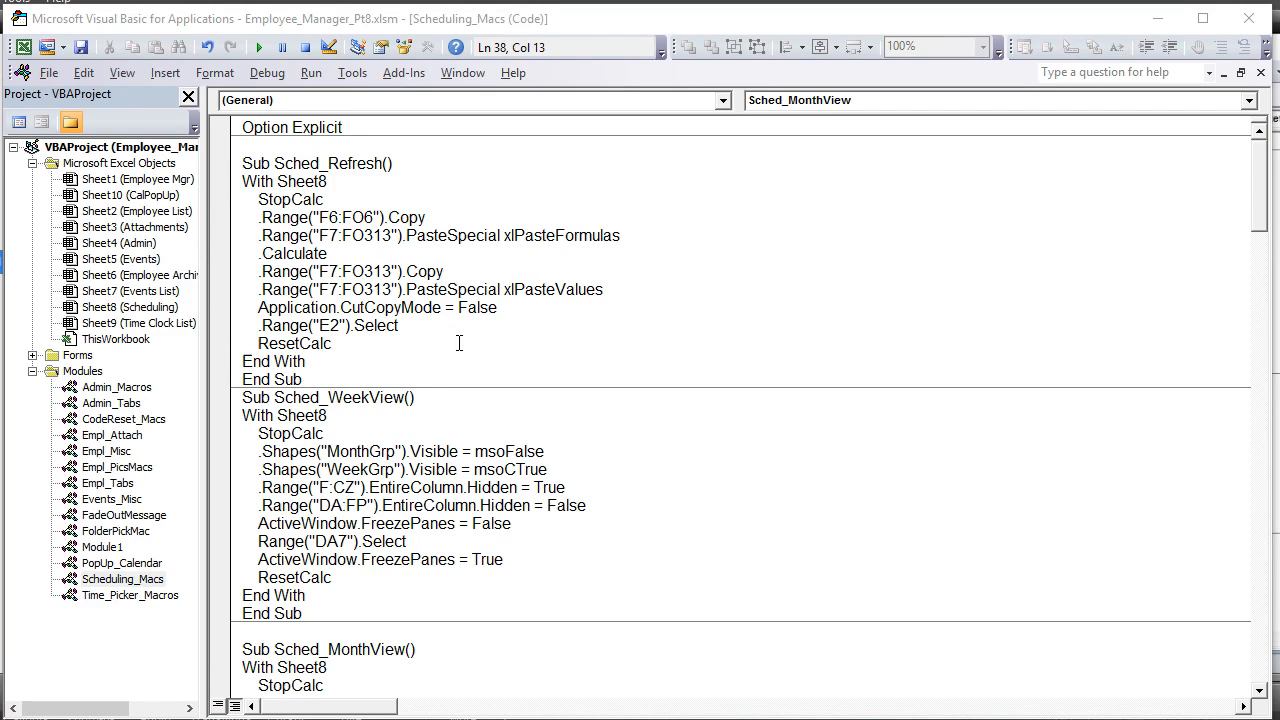
Step: Open the code of Sheet8 (Scheduling) and examine the Worksheet_Activate event procedure with its Sched_Refresh call
double_click(163, 309)
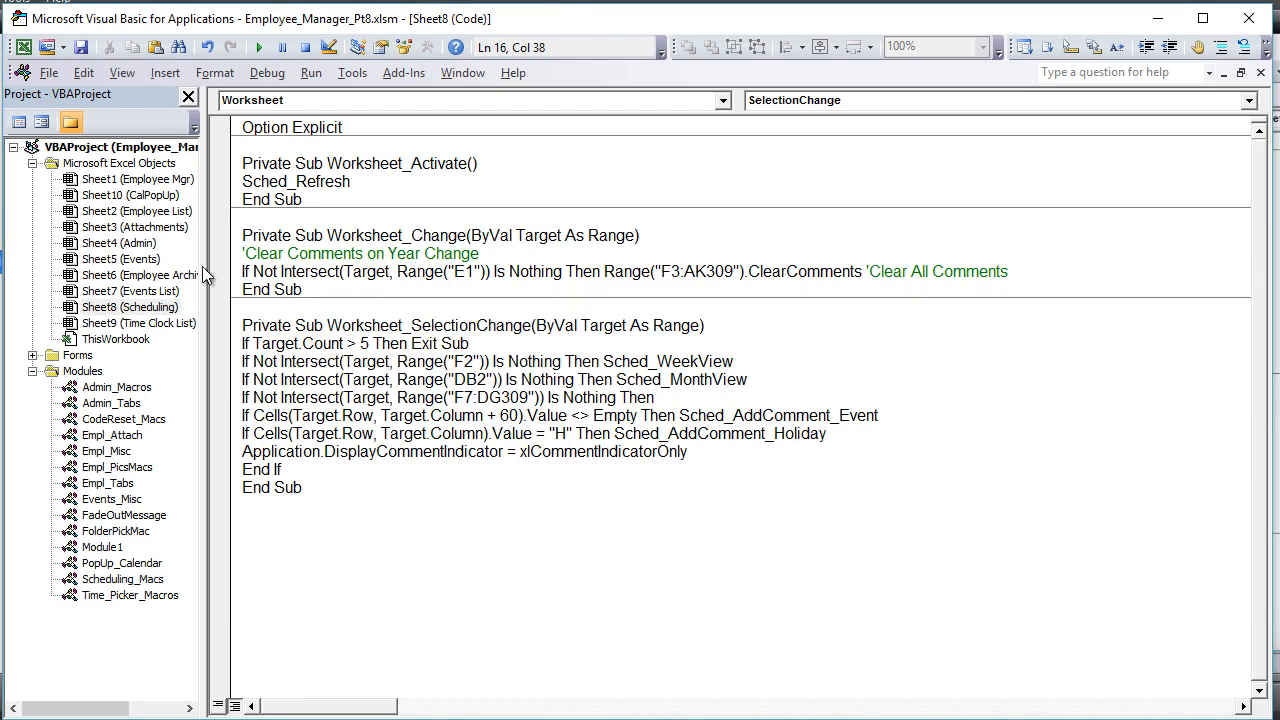
click(298, 176)
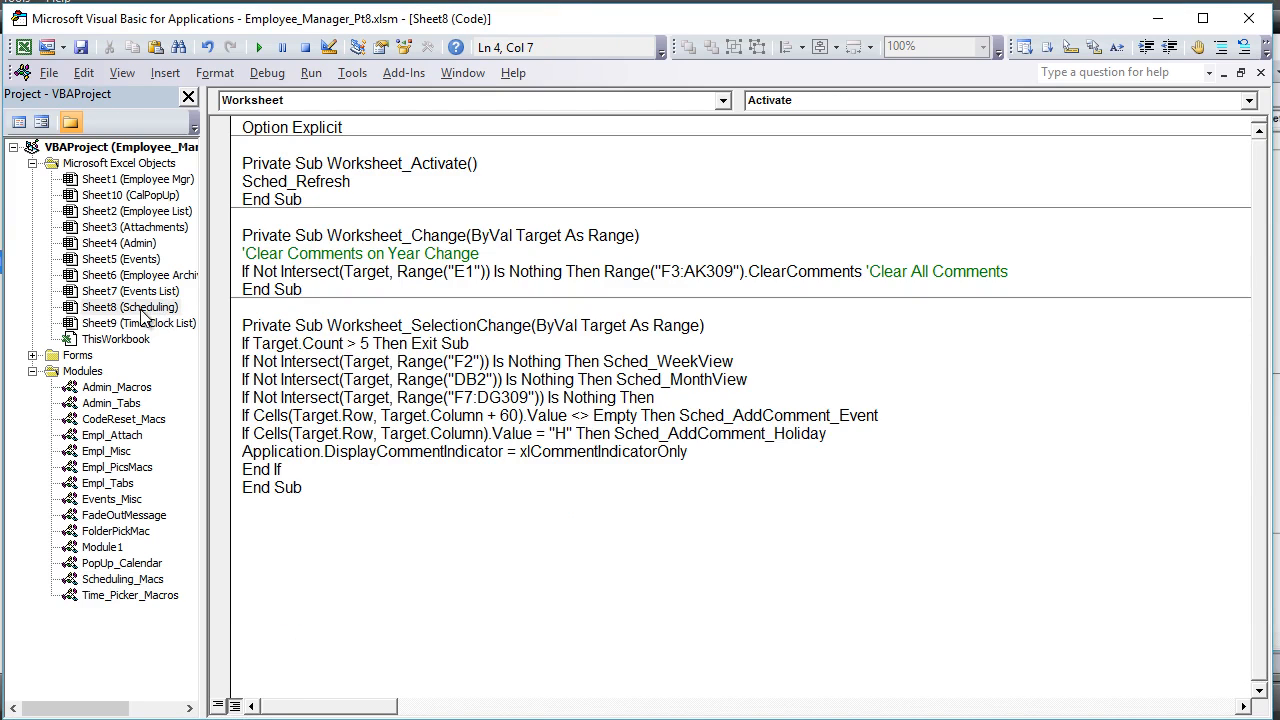
click(142, 311)
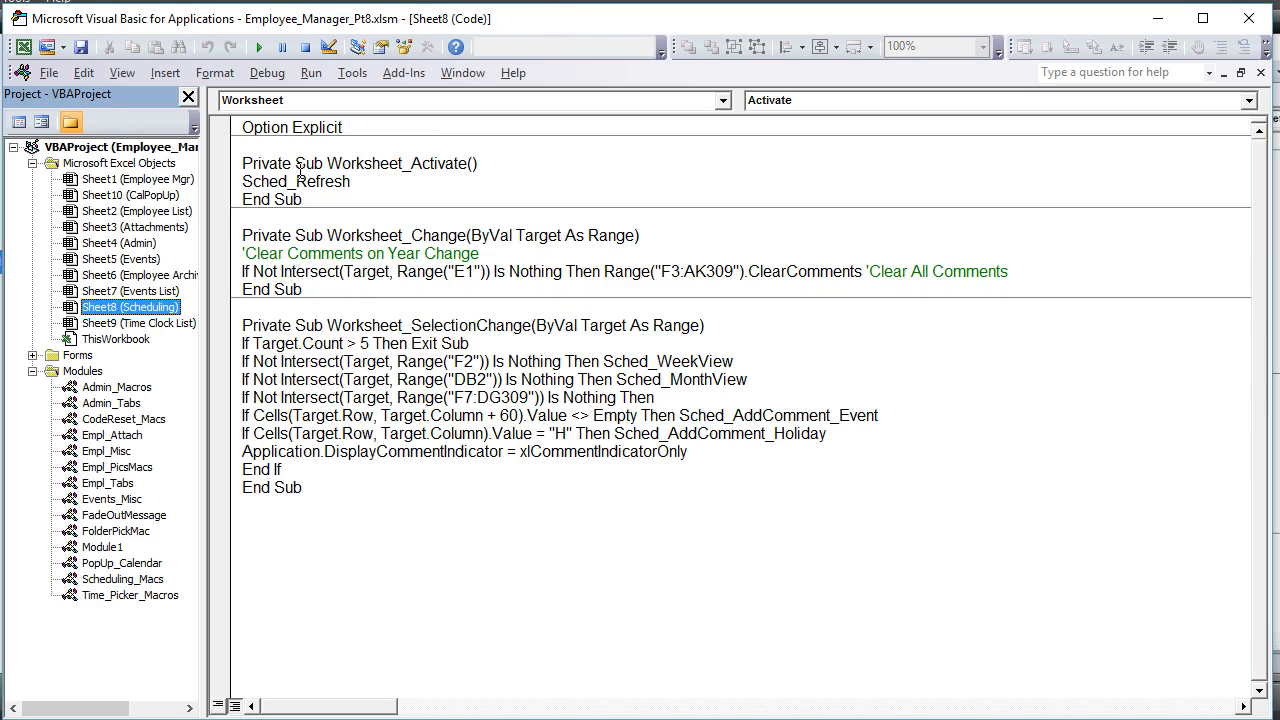
drag(296, 165, 469, 163)
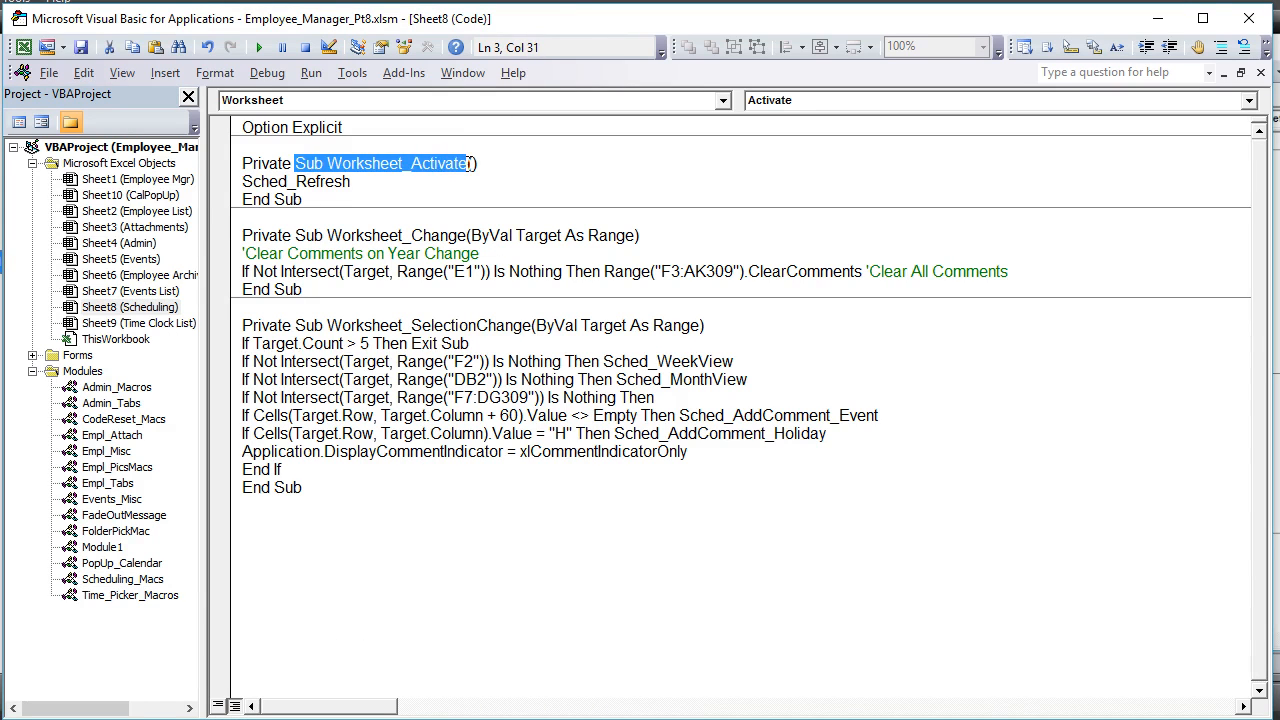
click(829, 104)
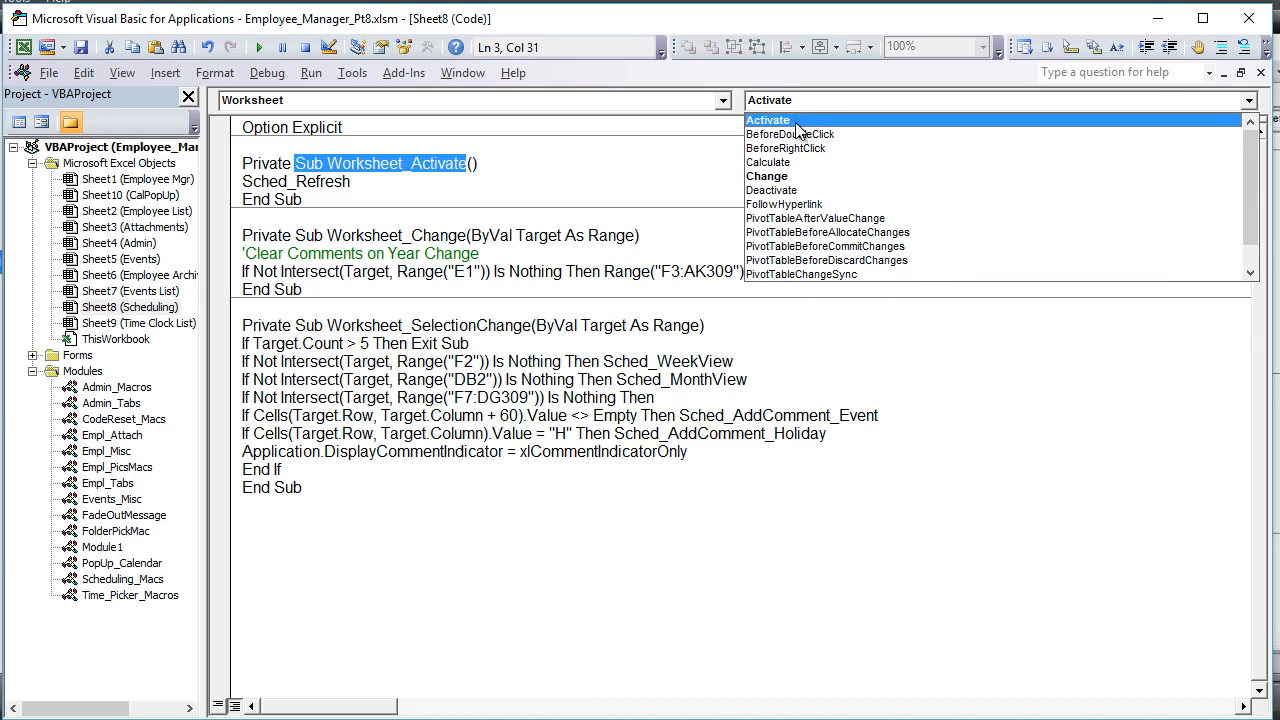
click(795, 120)
drag(373, 188, 242, 183)
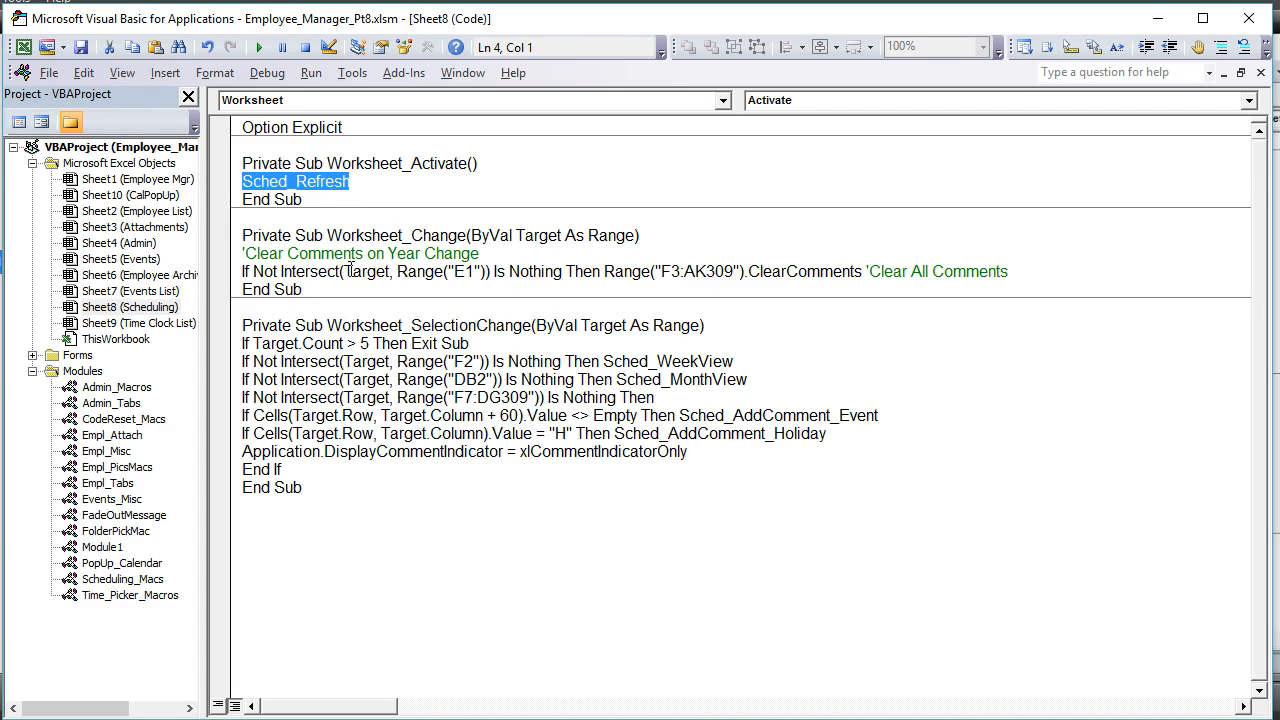
Step: Change the ClearComments range in Worksheet_Change to F3:DG309, checking the last Week View column on the Scheduling sheet
click(703, 271)
drag(708, 271, 684, 271)
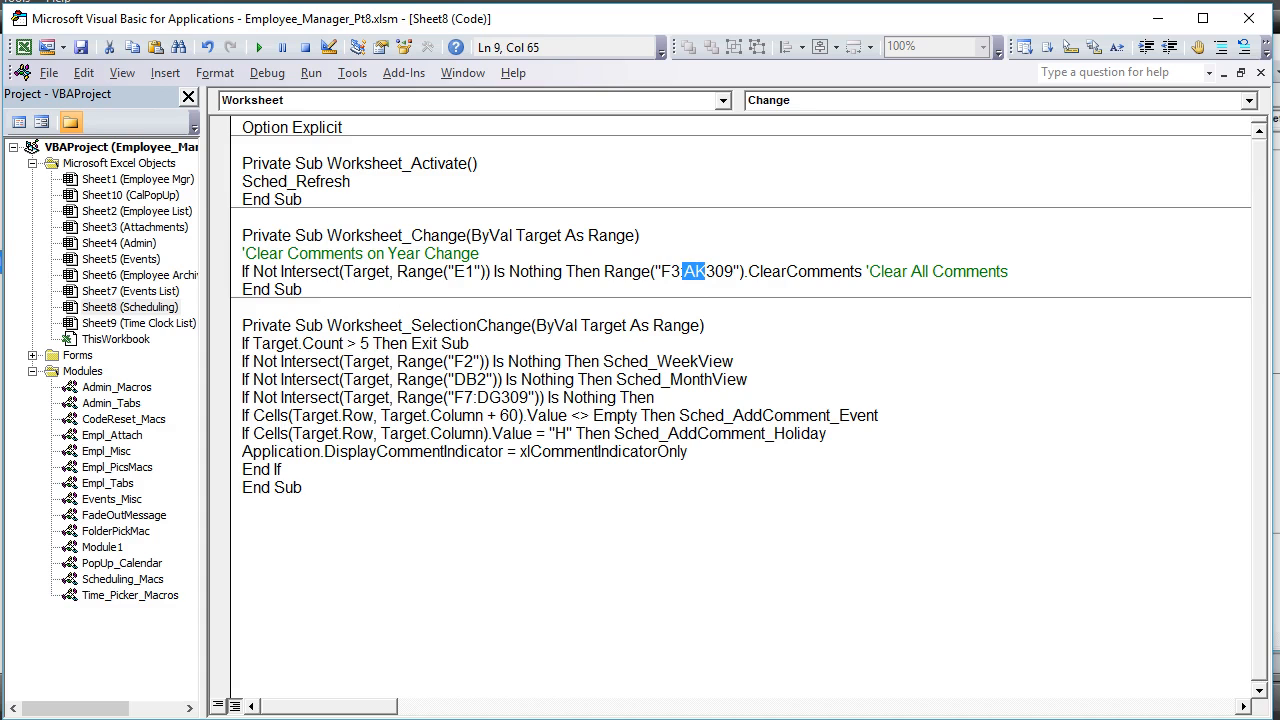
key(alt+F11)
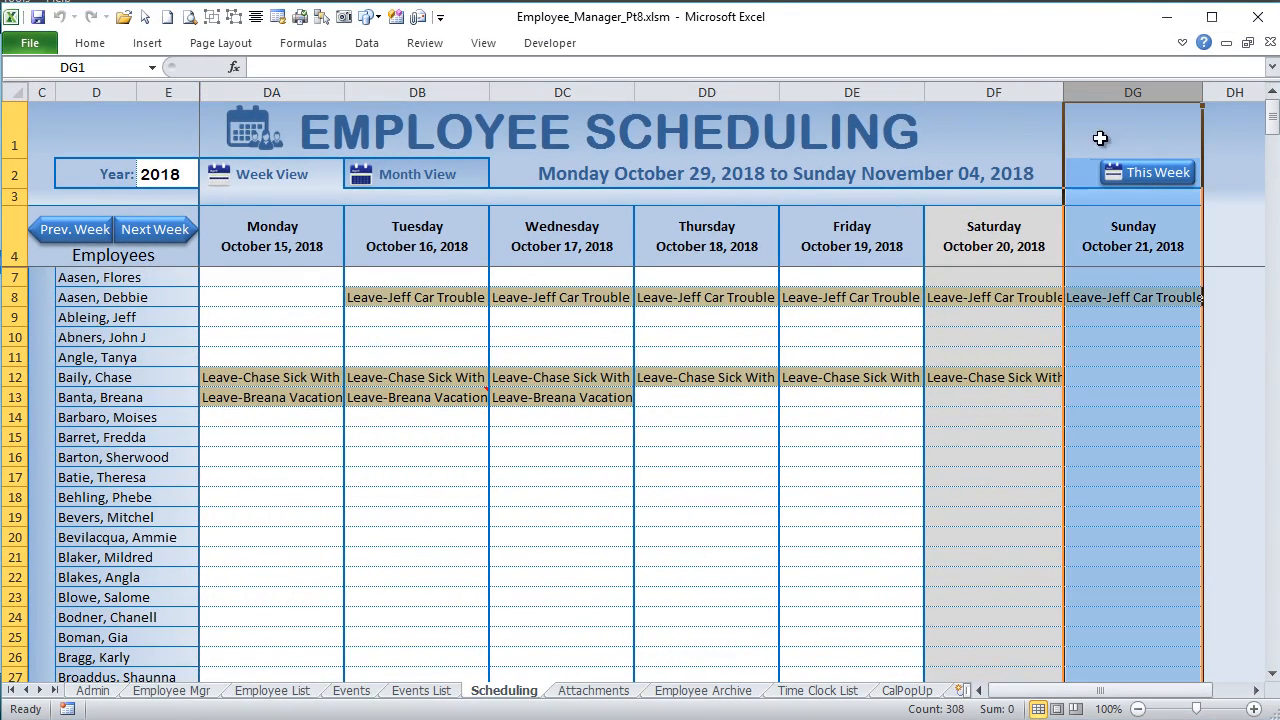
key(alt+F11)
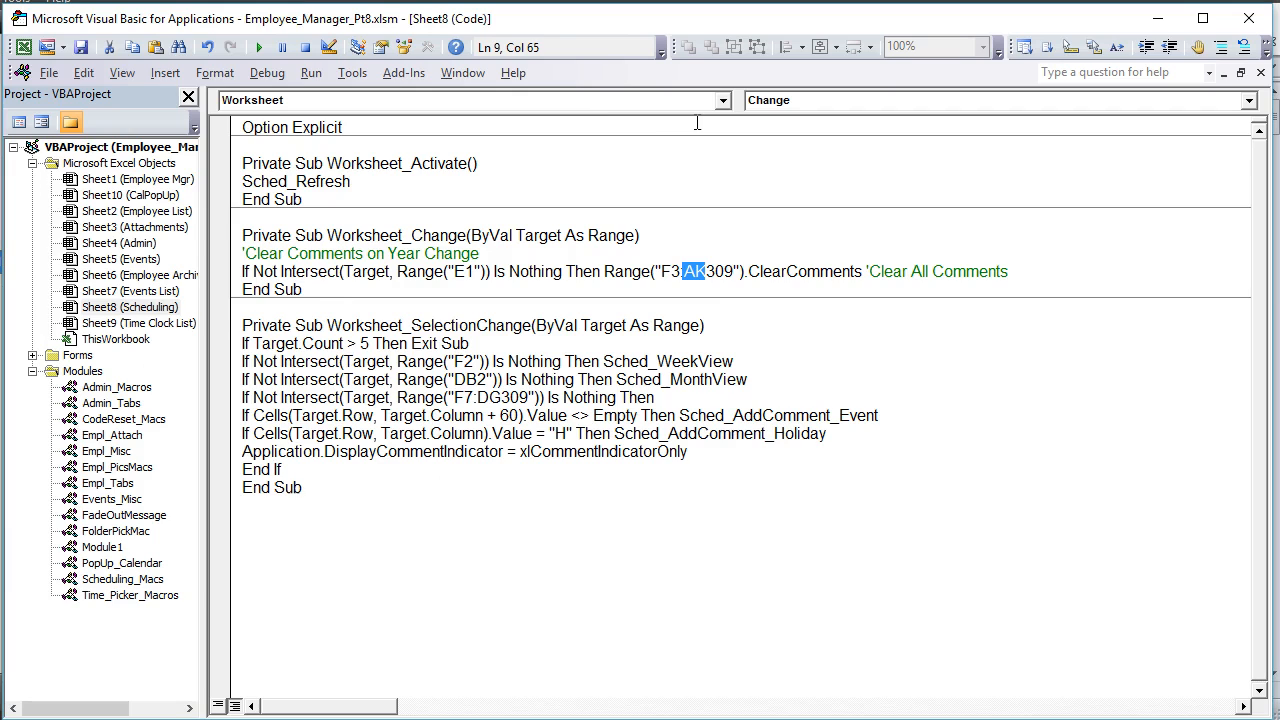
text(DG)
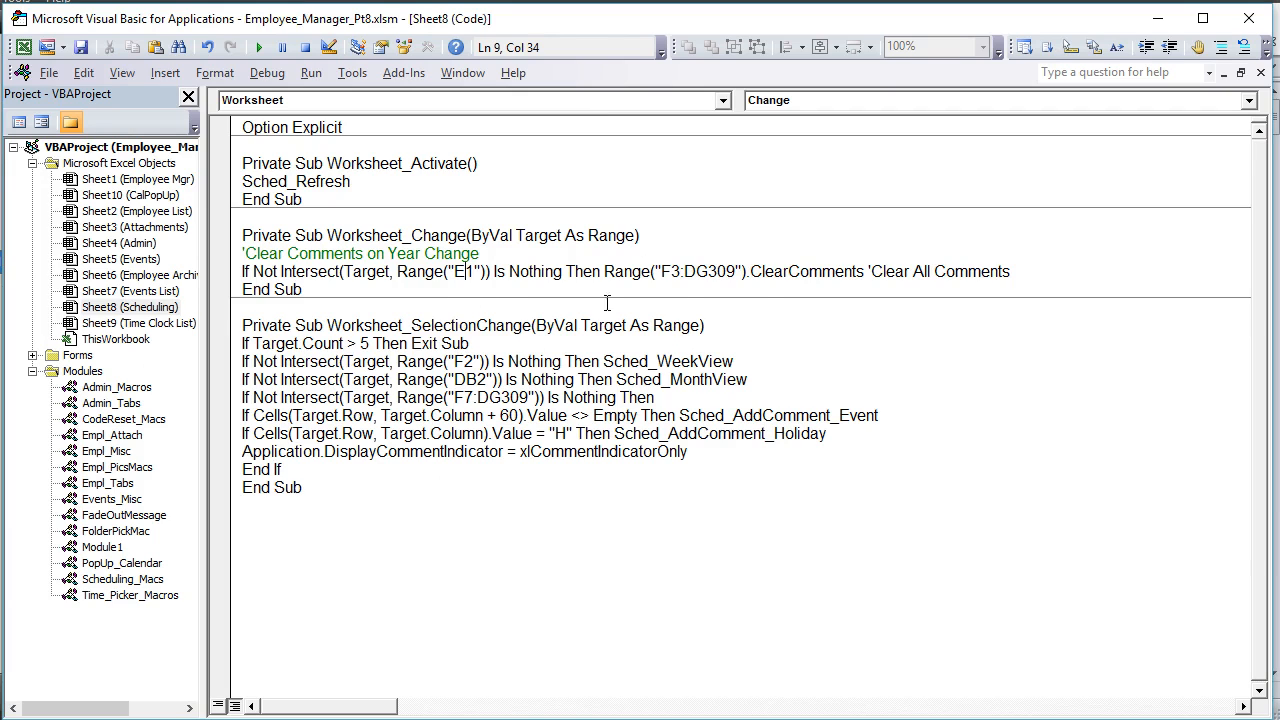
drag(736, 272, 684, 272)
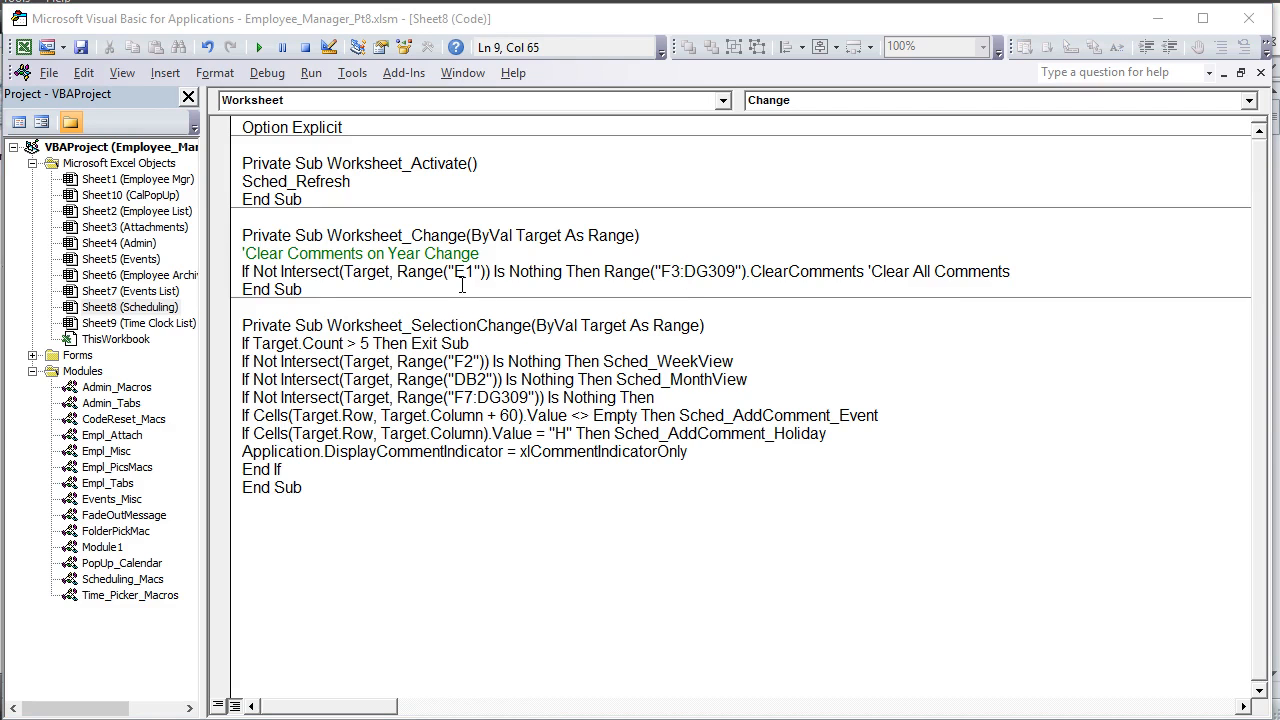
Step: Change the Intersect cell in Worksheet_Change to E2 and check it against the Year cell on the Scheduling sheet
drag(463, 272, 474, 272)
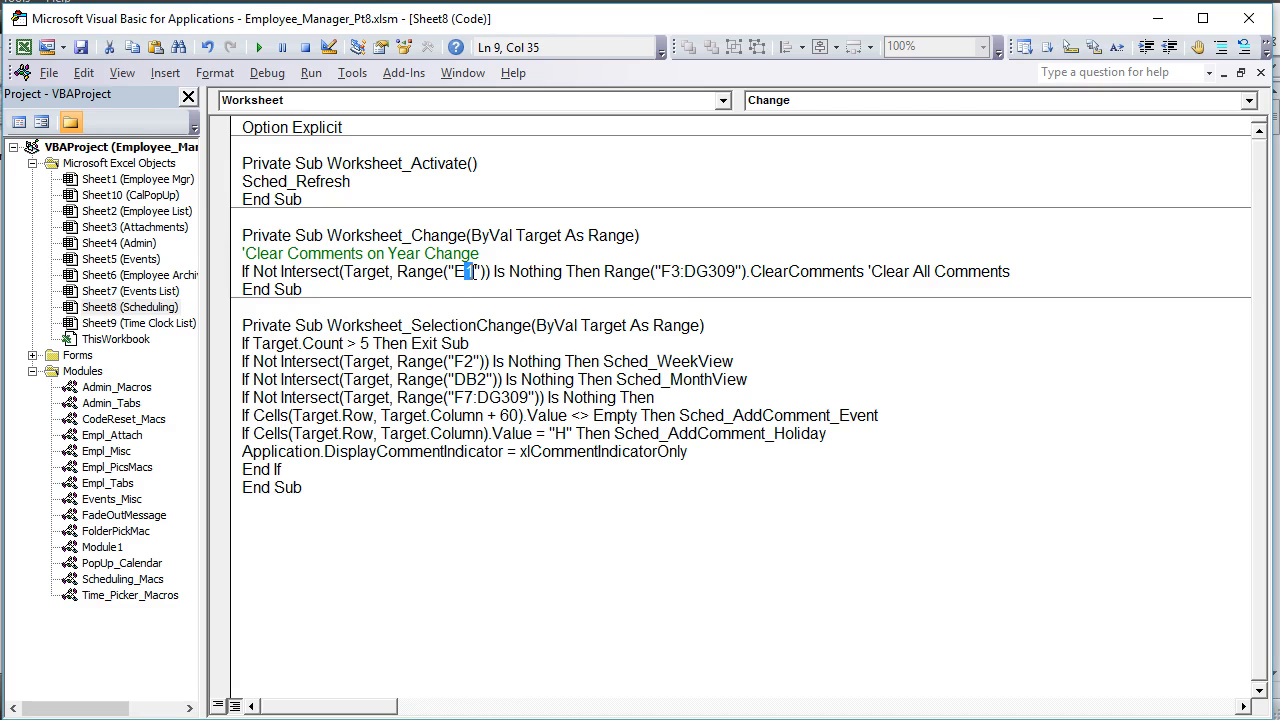
text(2)
key(alt+F11)
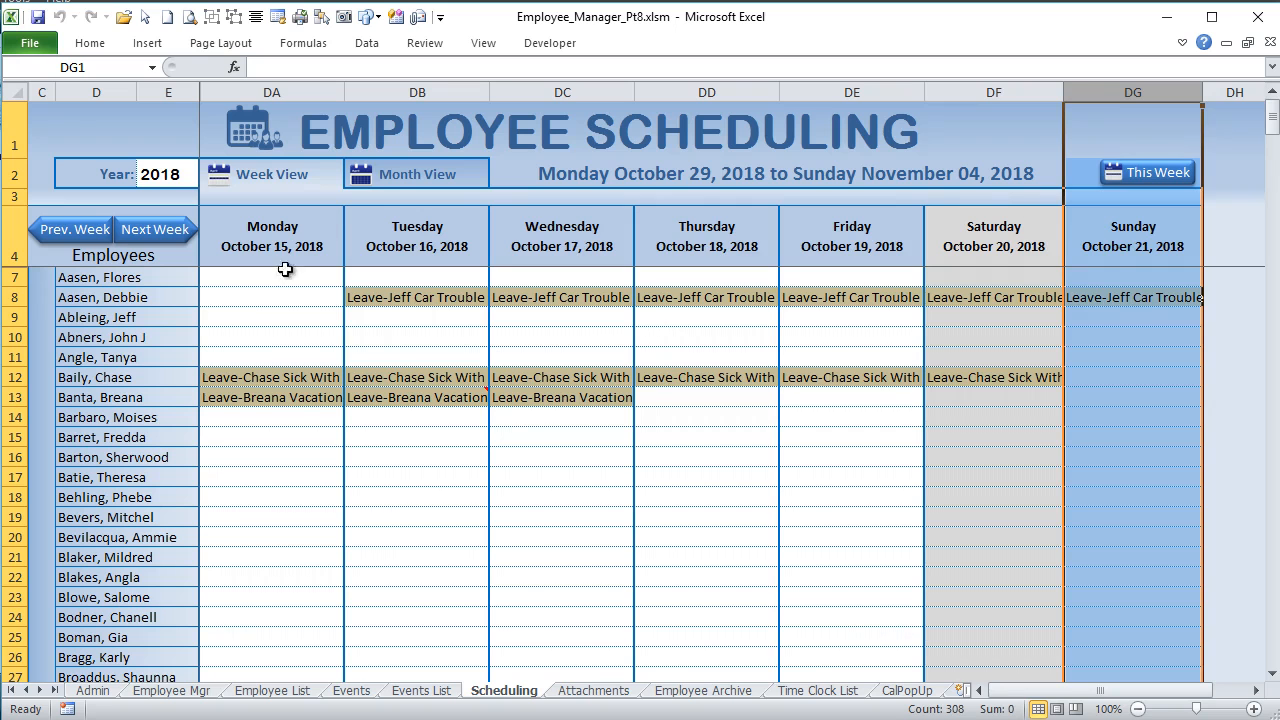
click(170, 178)
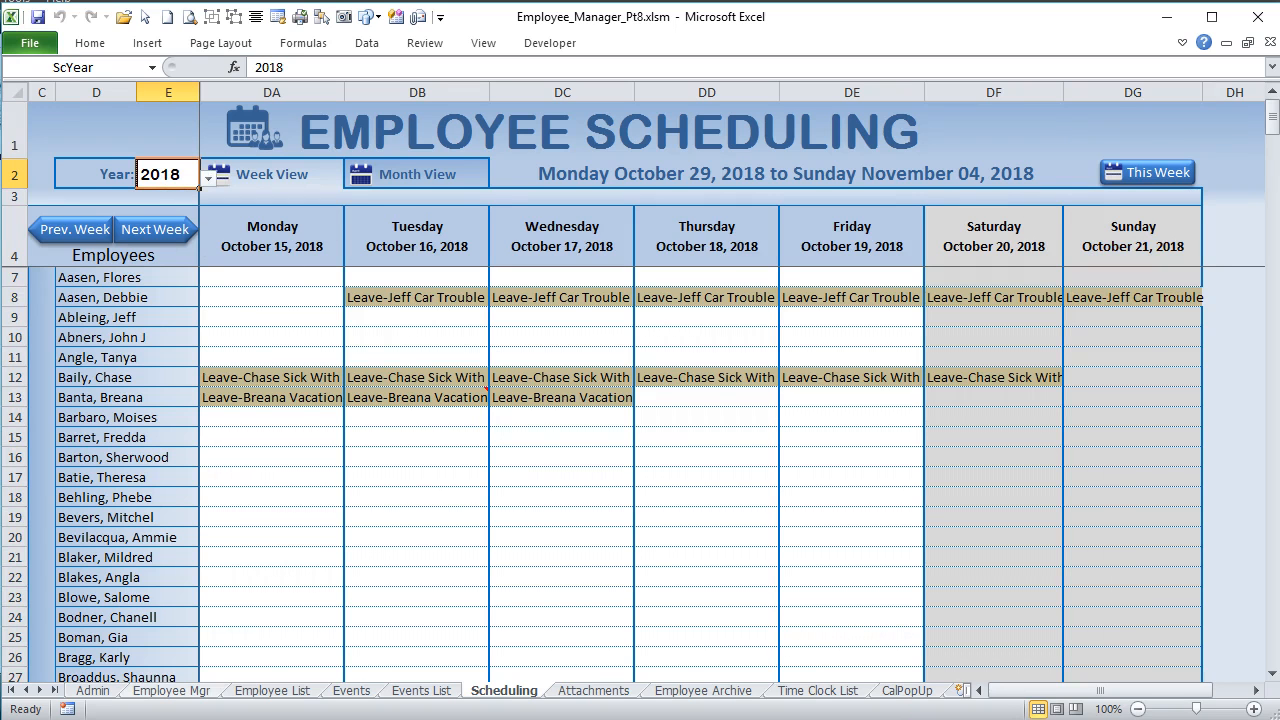
key(alt+F11)
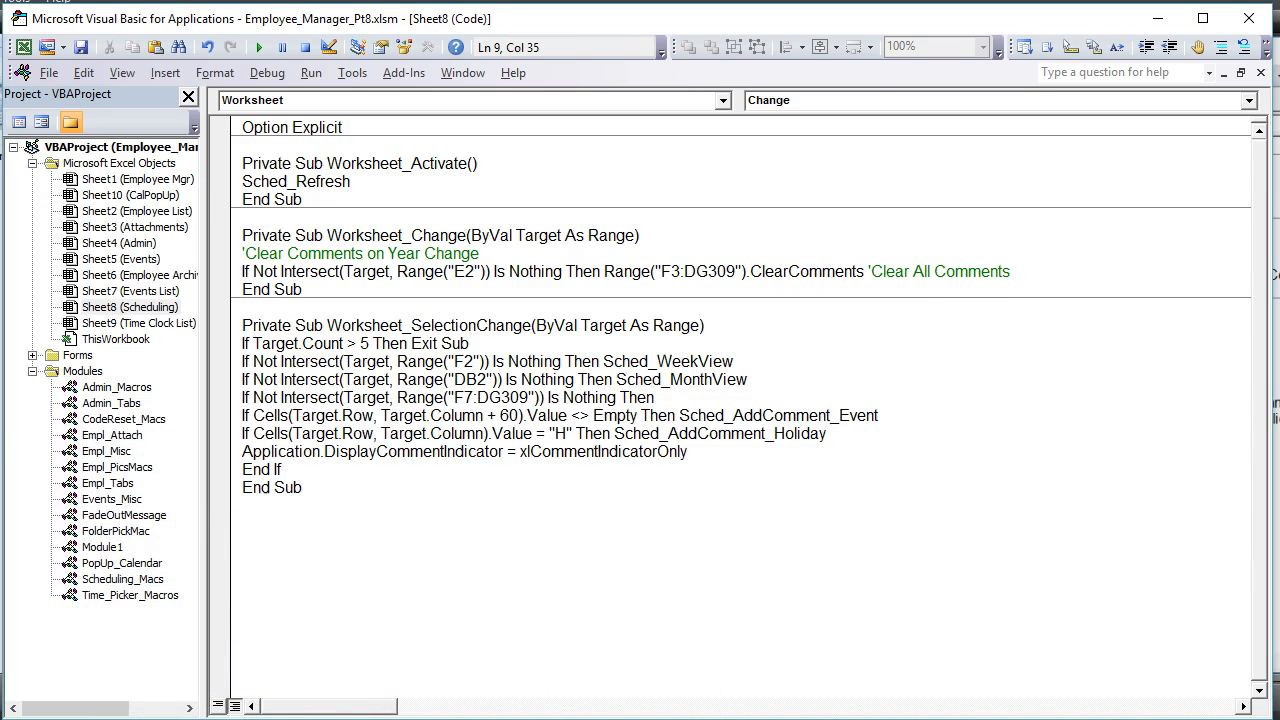
Step: Search the current module for remaining E1 references with E2 as the replacement text, then close the search
click(432, 308)
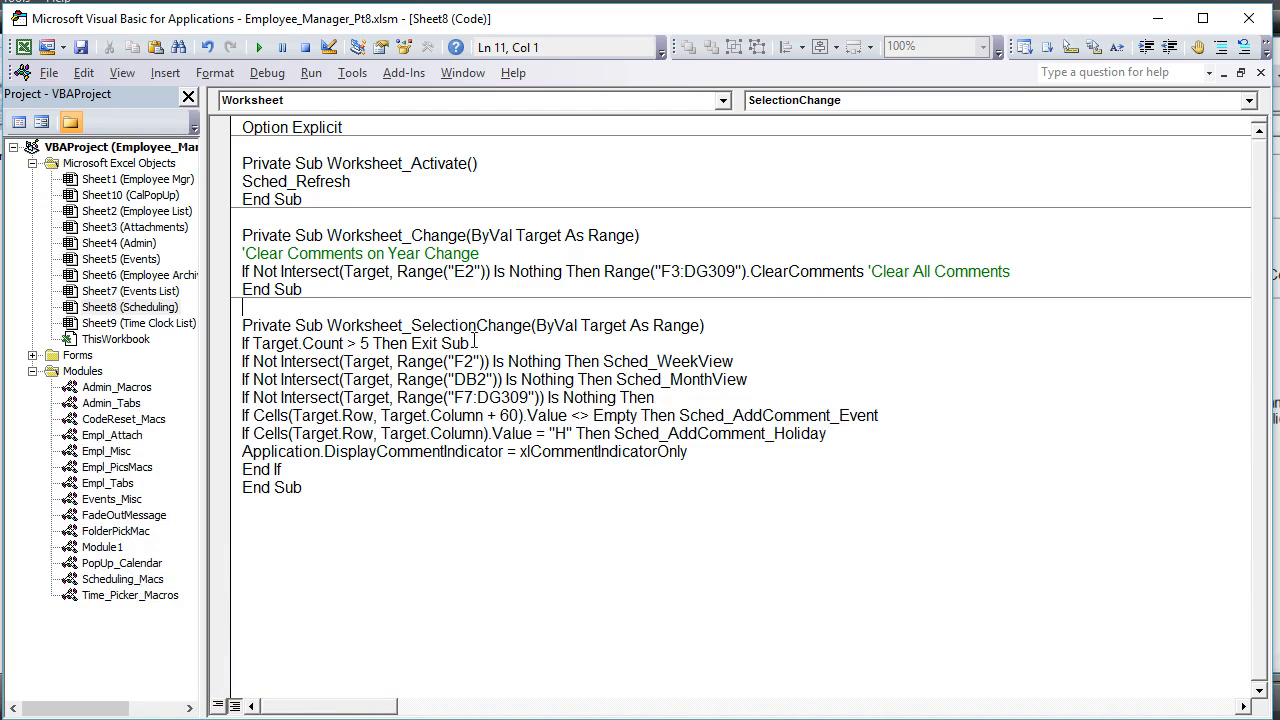
key(ctrl+f)
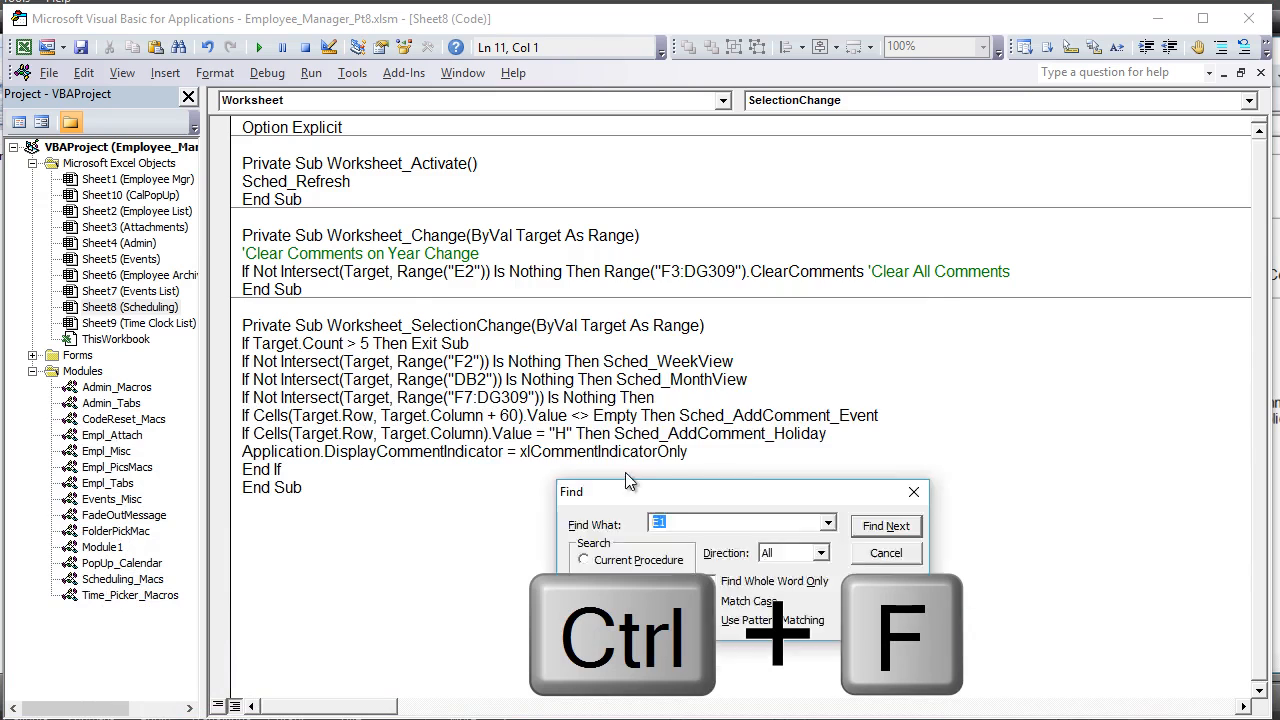
click(849, 380)
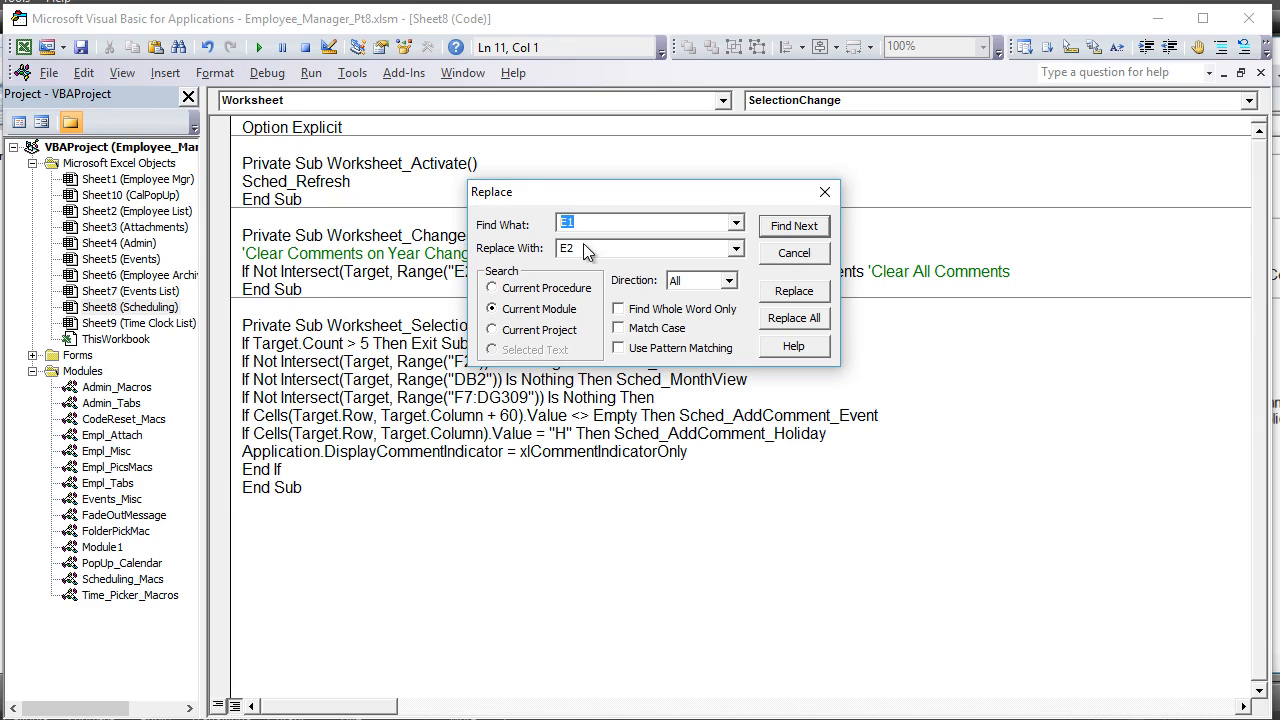
click(793, 225)
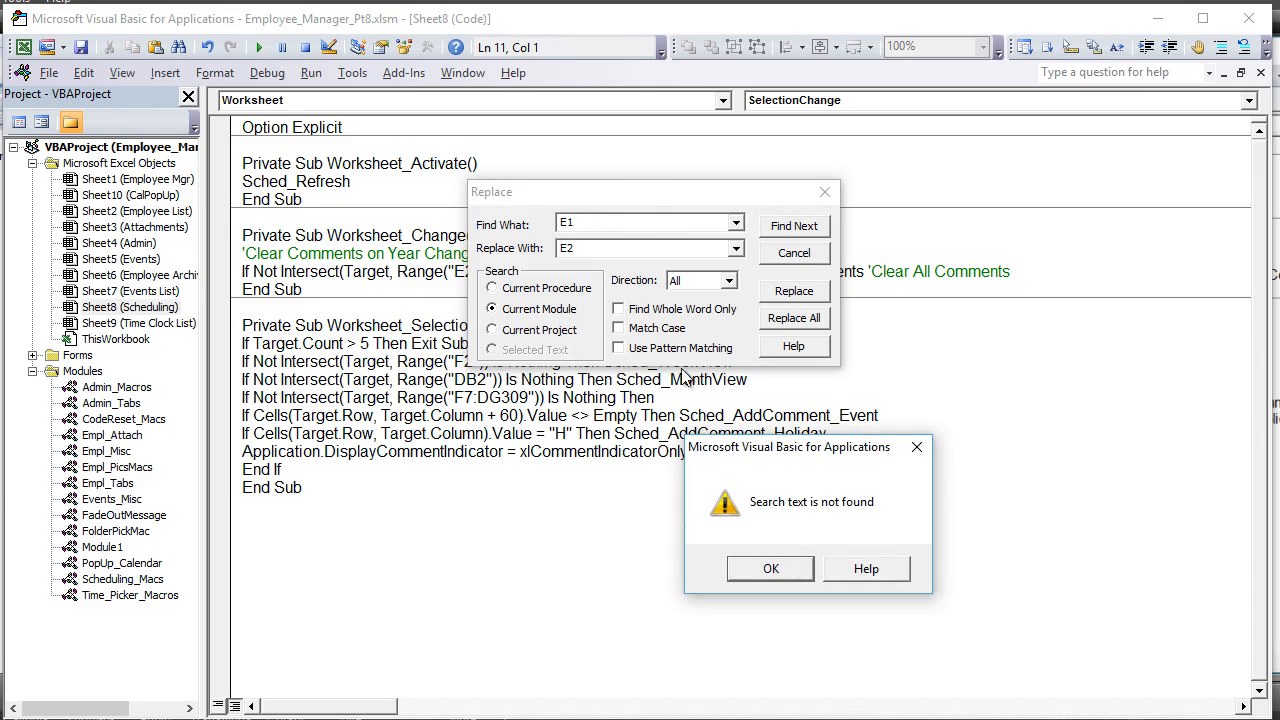
click(754, 567)
key(Escape)
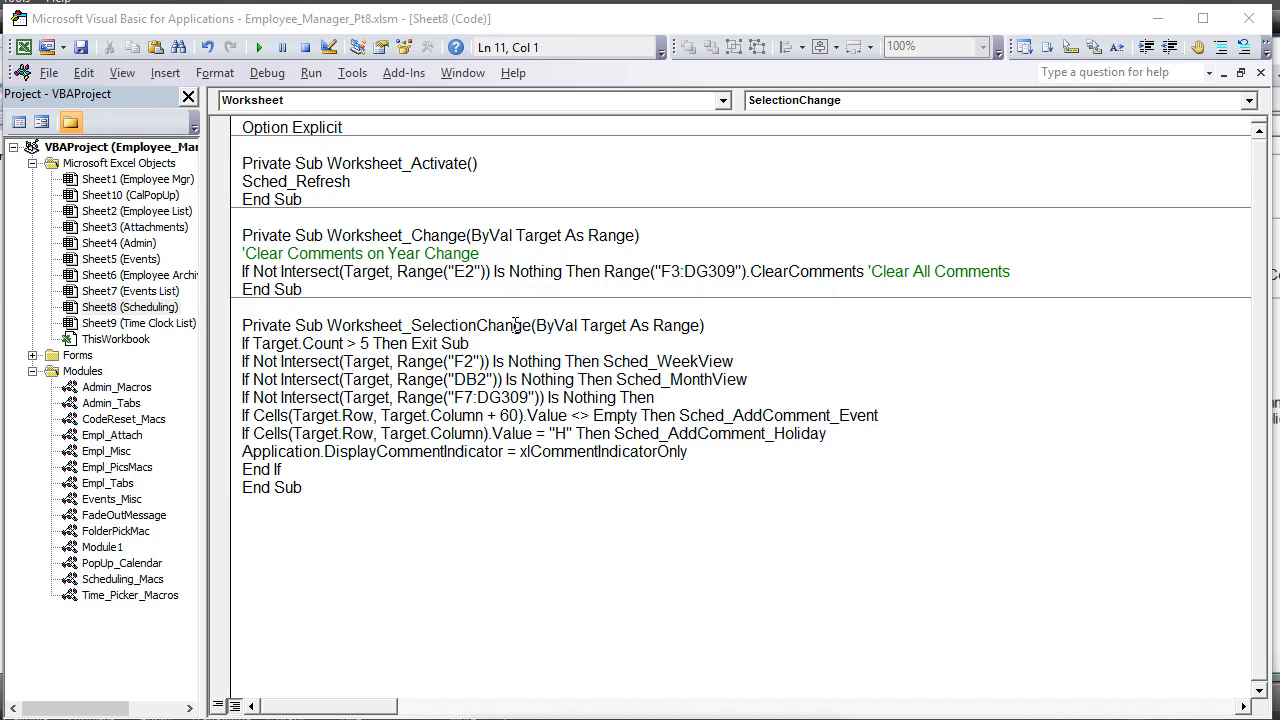
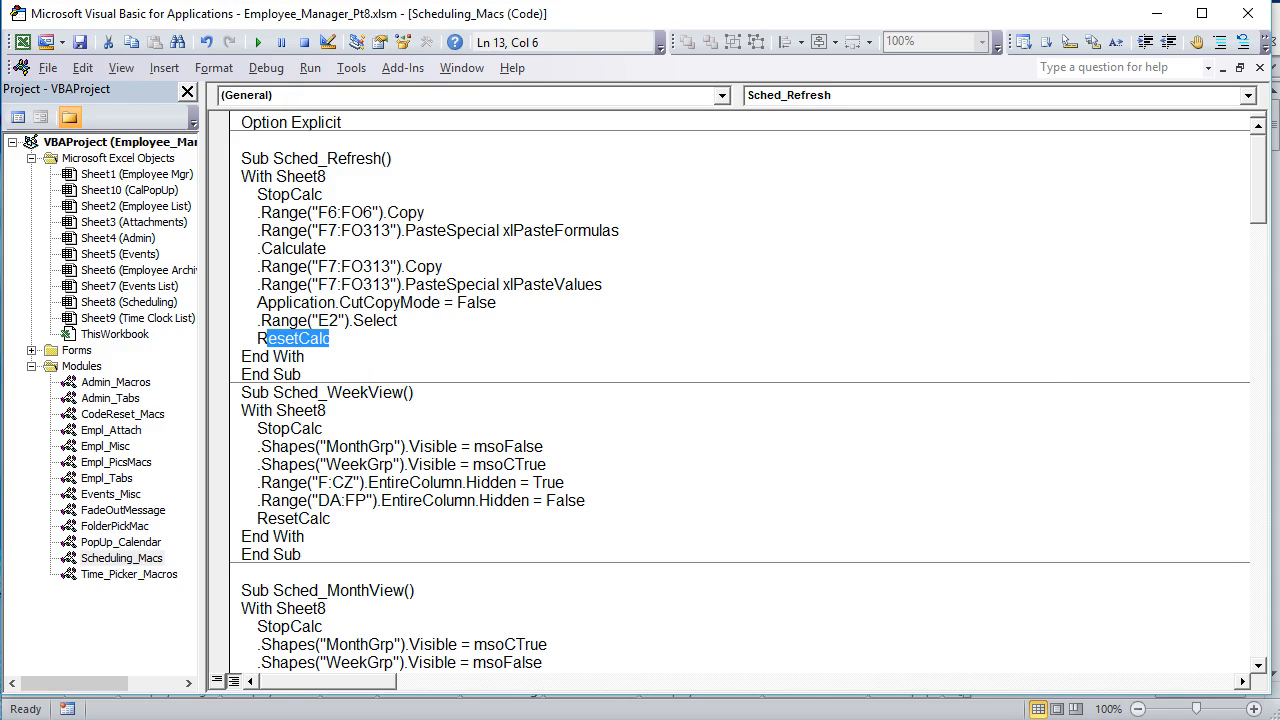
Step: Return from the code to the Scheduling sheet, bring its main schedule area back and switch it to Week View
key(alt+F11)
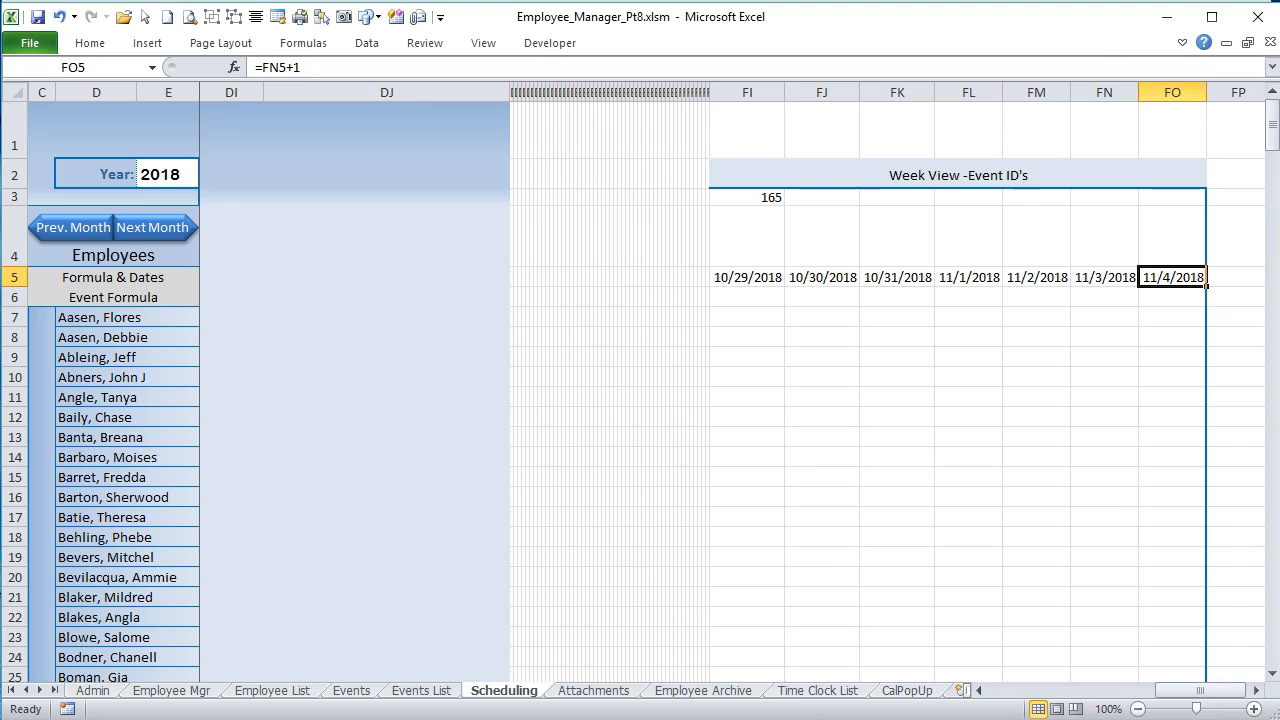
drag(1209, 690, 930, 670)
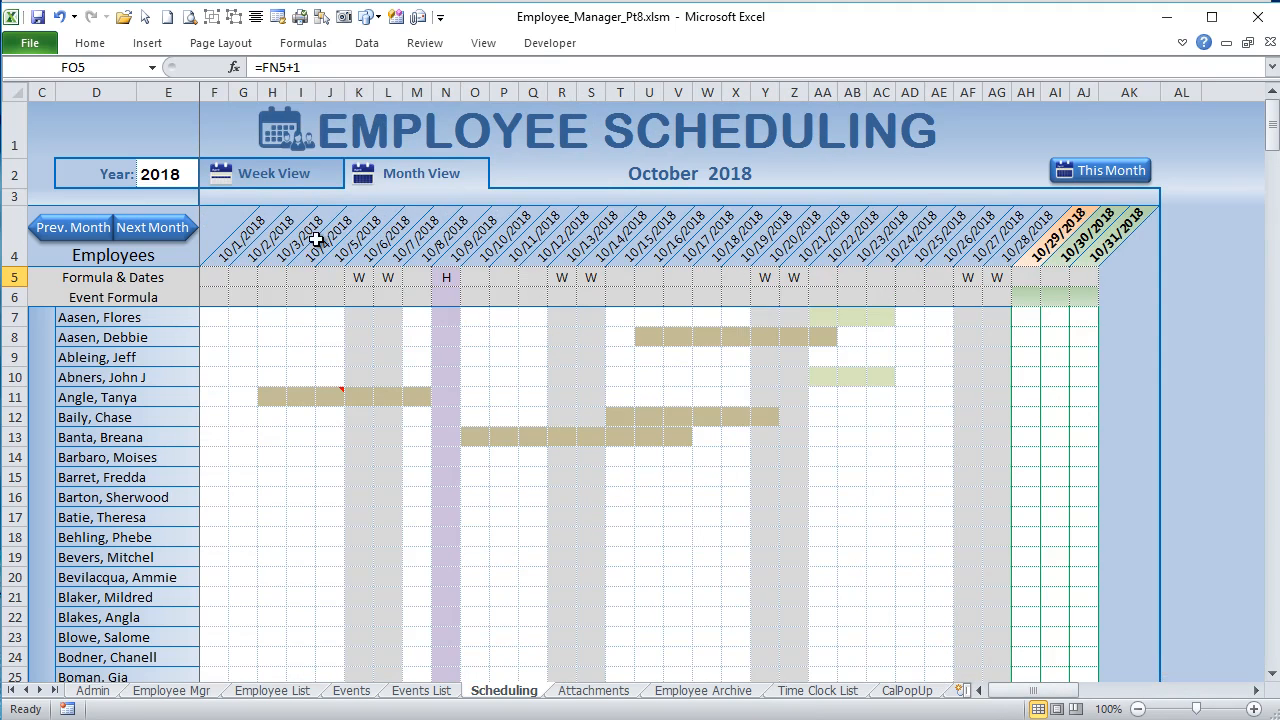
click(272, 174)
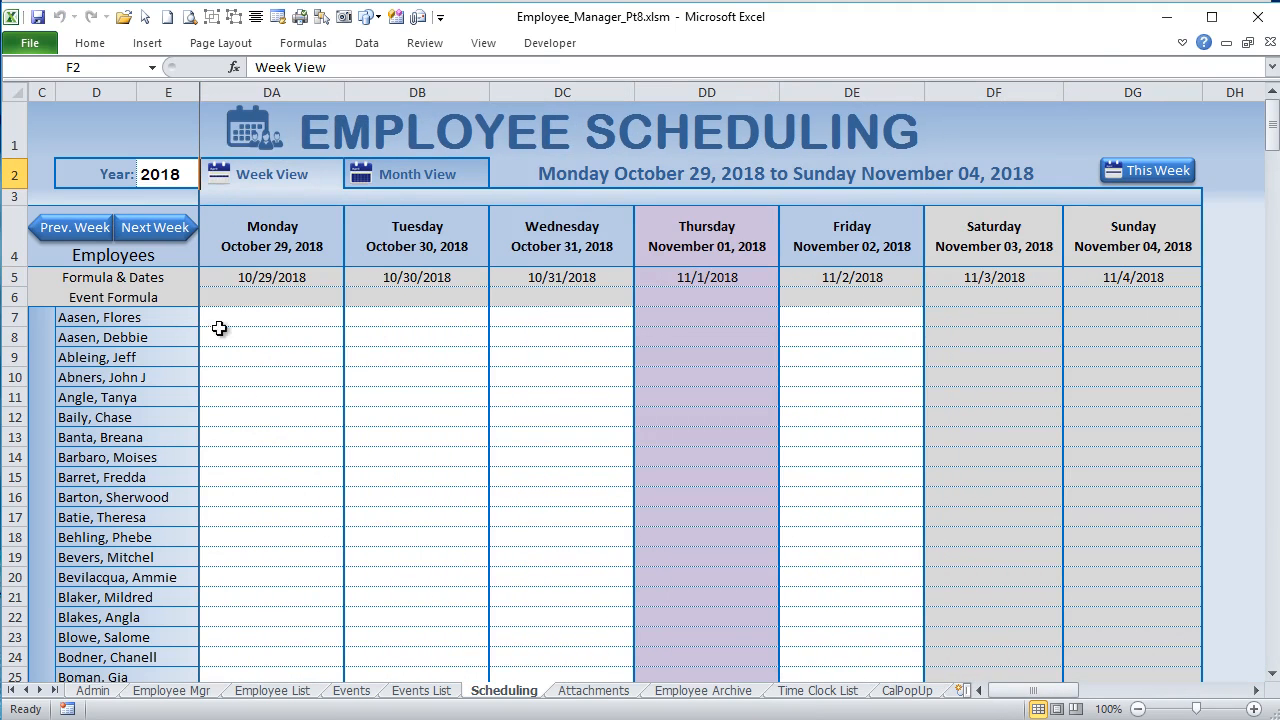
Step: Examine the event formulas in DA6:DG6 and the first date formula in DA5 of the Week View
click(249, 294)
drag(249, 294, 1157, 300)
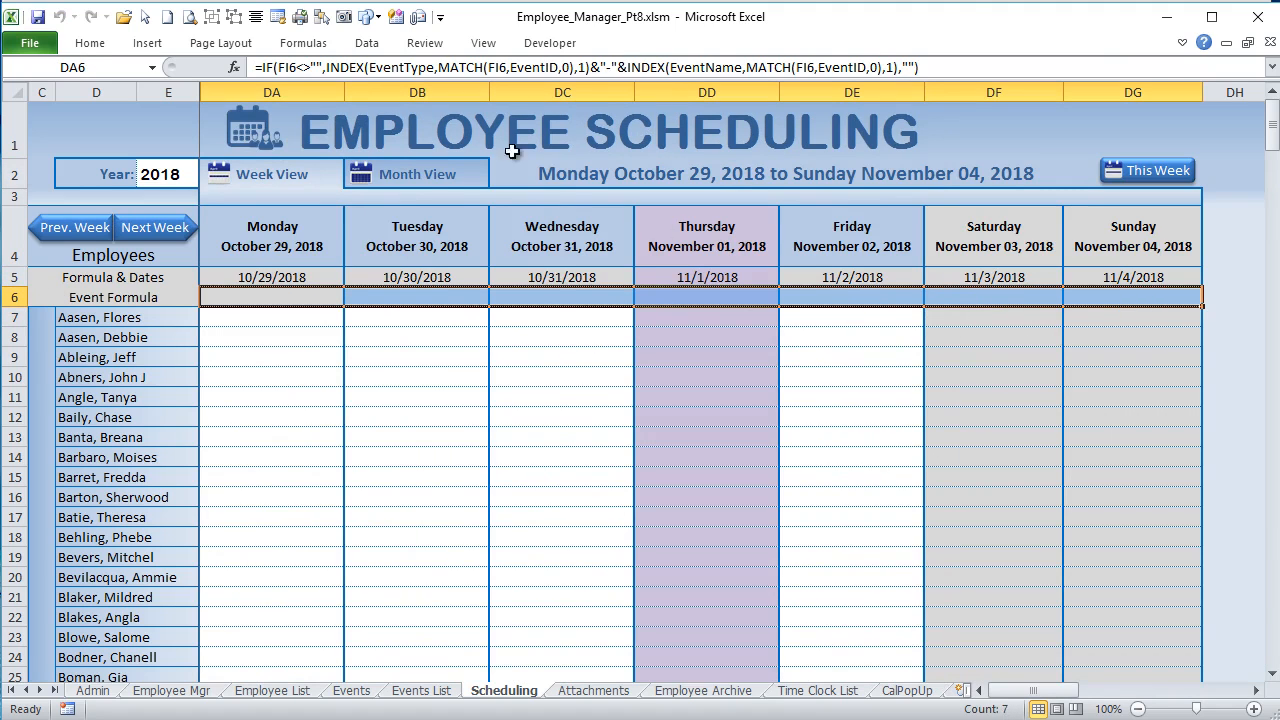
click(290, 300)
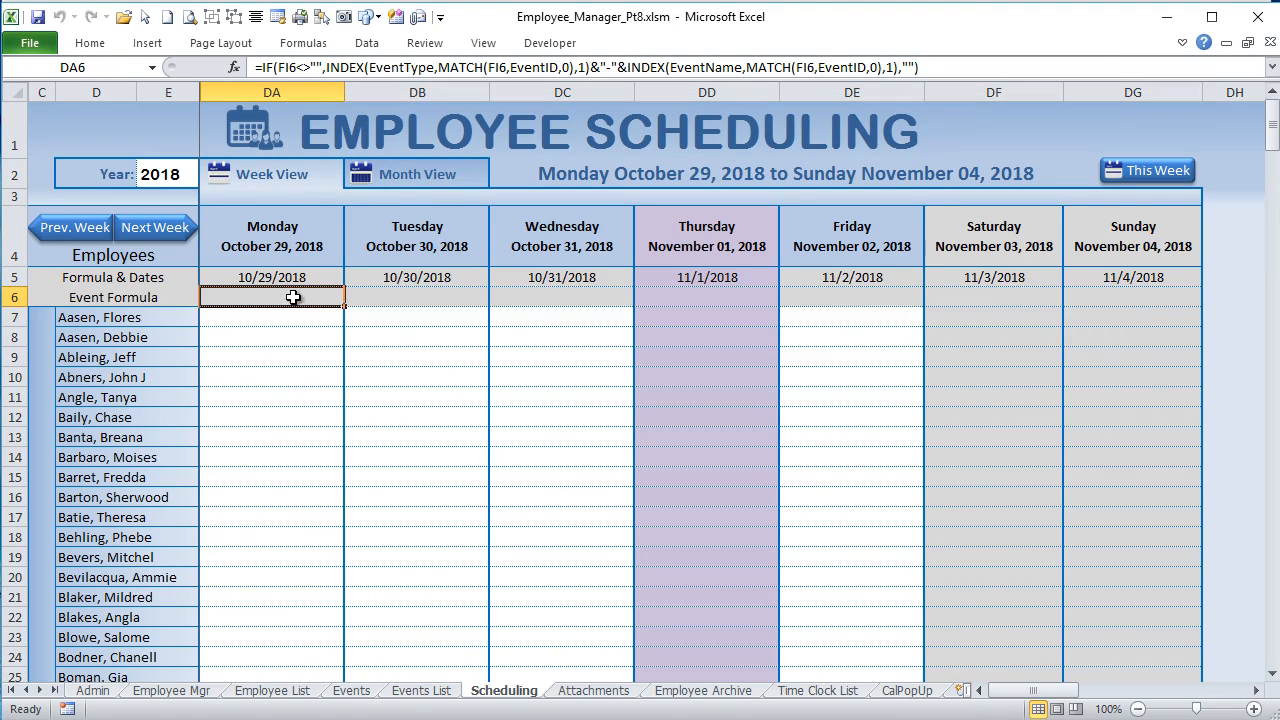
click(288, 278)
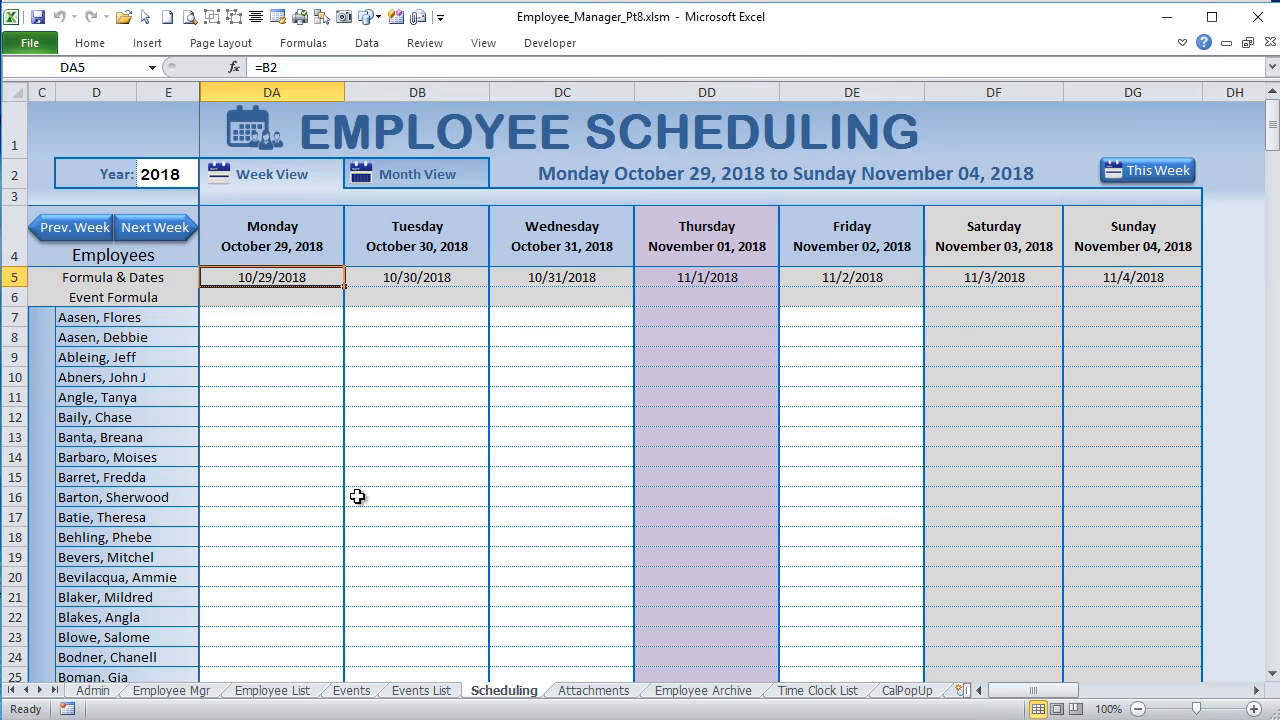
Step: Unhide columns A and B and move the WeekGrp button group down off the Selected Month and Selected Week cells
click(40, 92)
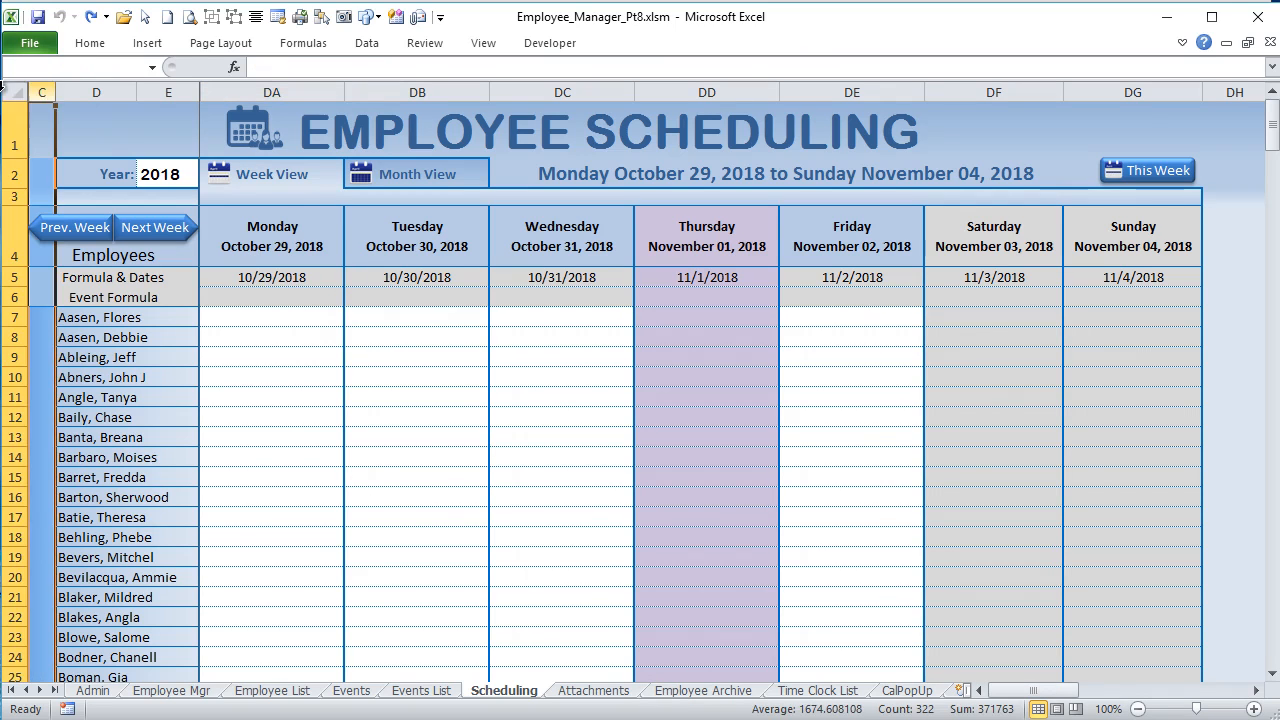
right_click(40, 92)
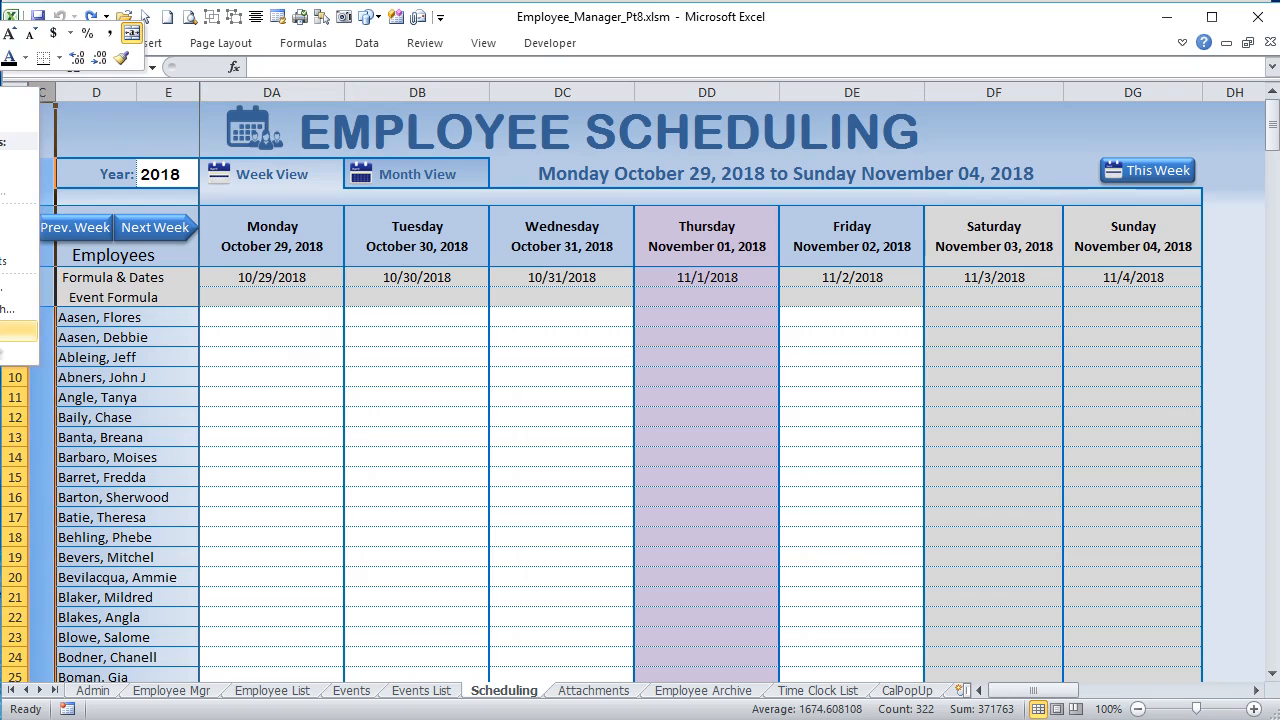
click(18, 352)
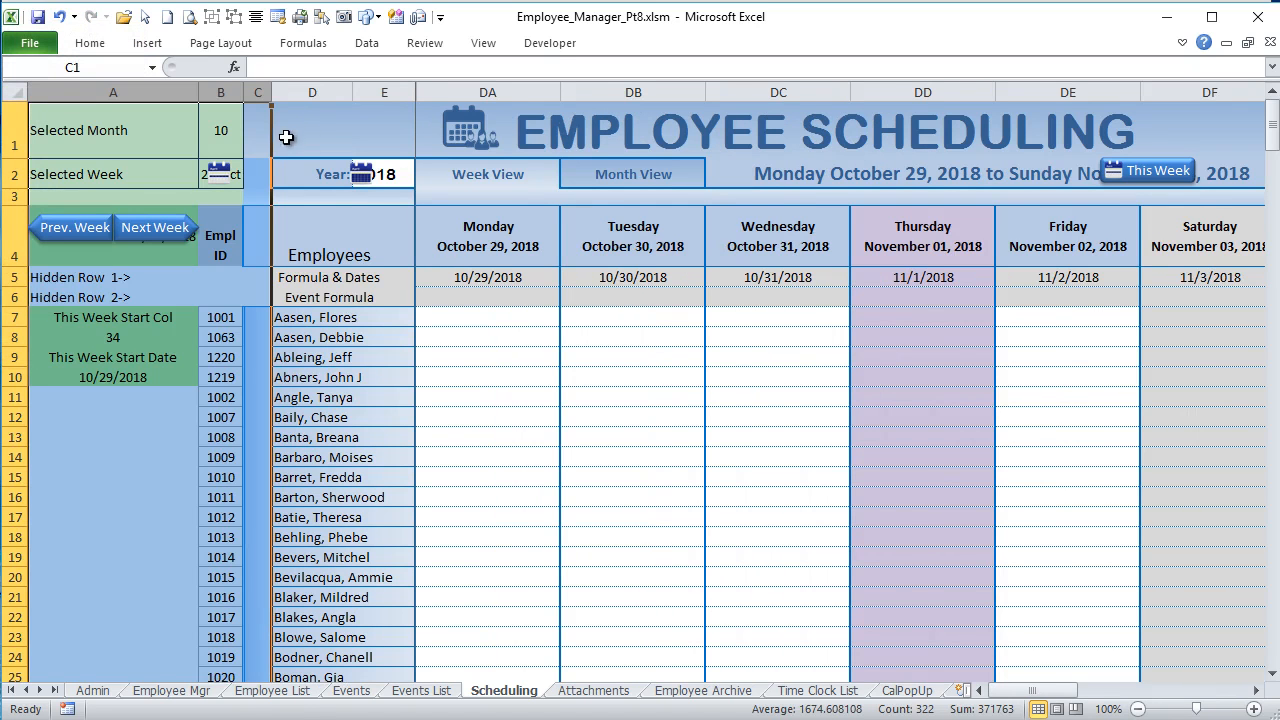
ctrl+click(236, 170)
drag(232, 149, 290, 327)
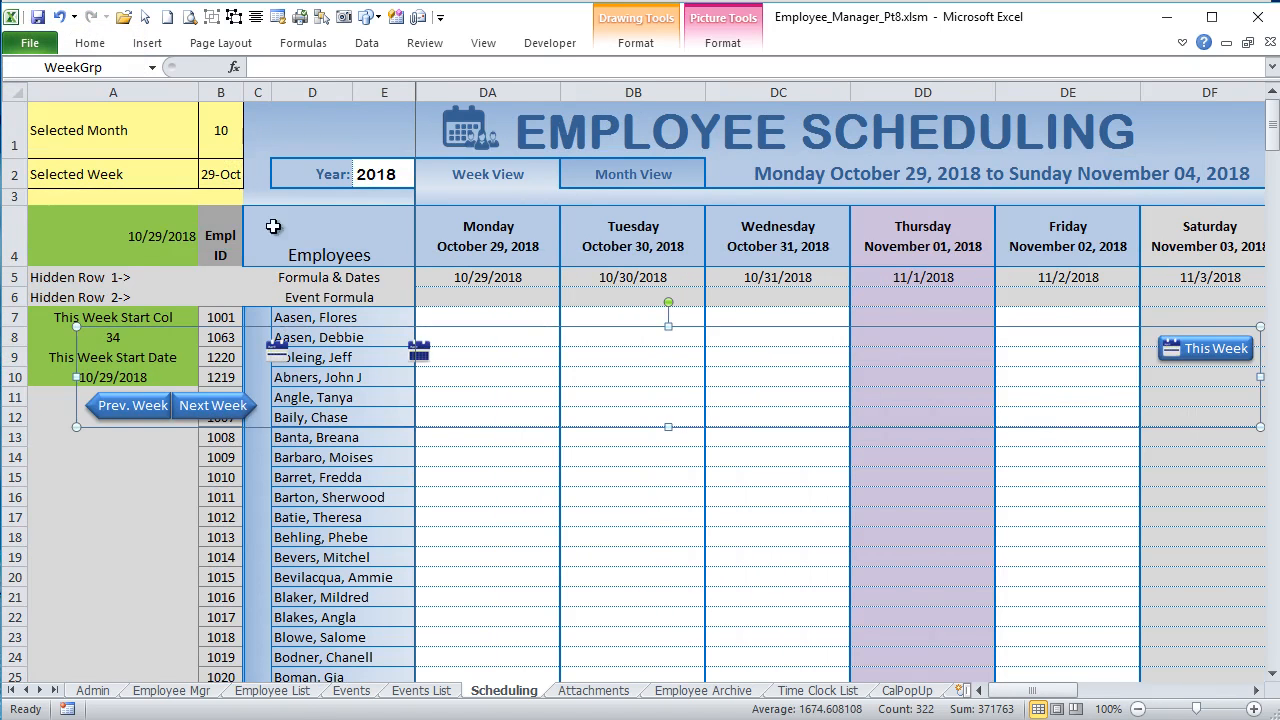
Step: Check how the Selected Week cell B2 responds by stepping the schedule back two weeks and forward two weeks
click(220, 165)
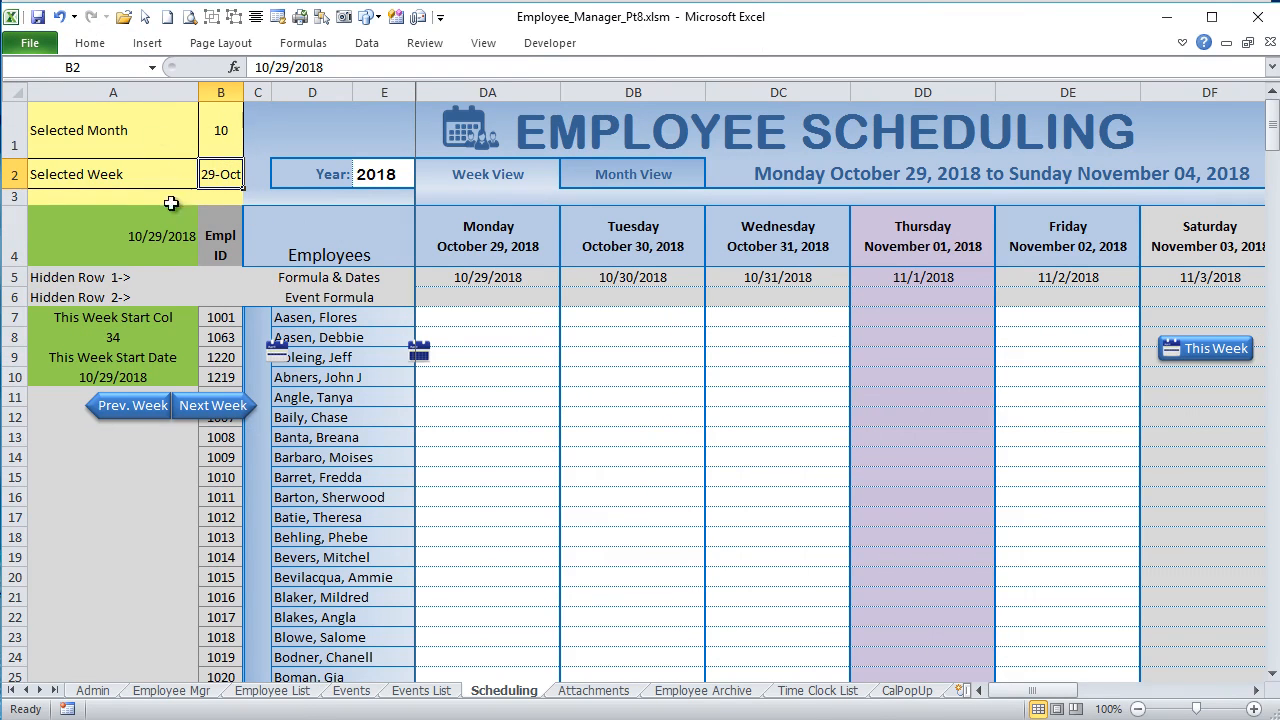
click(155, 417)
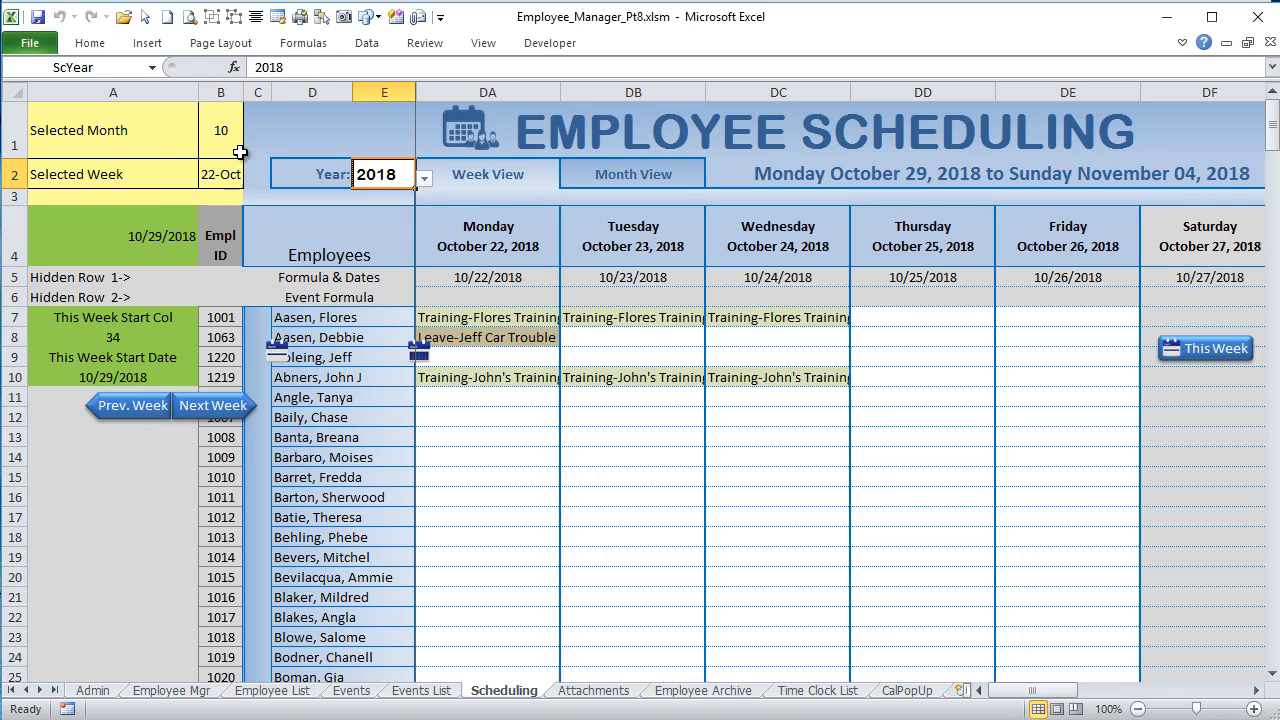
click(139, 408)
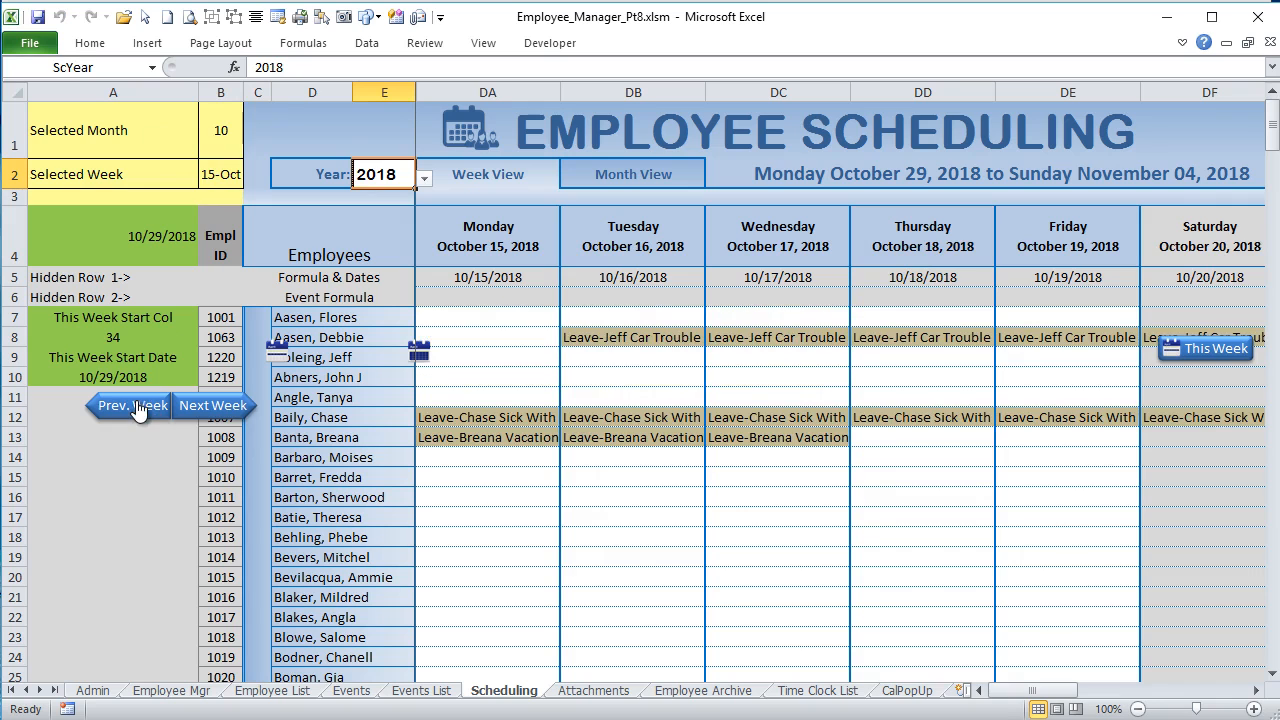
click(197, 408)
click(197, 408)
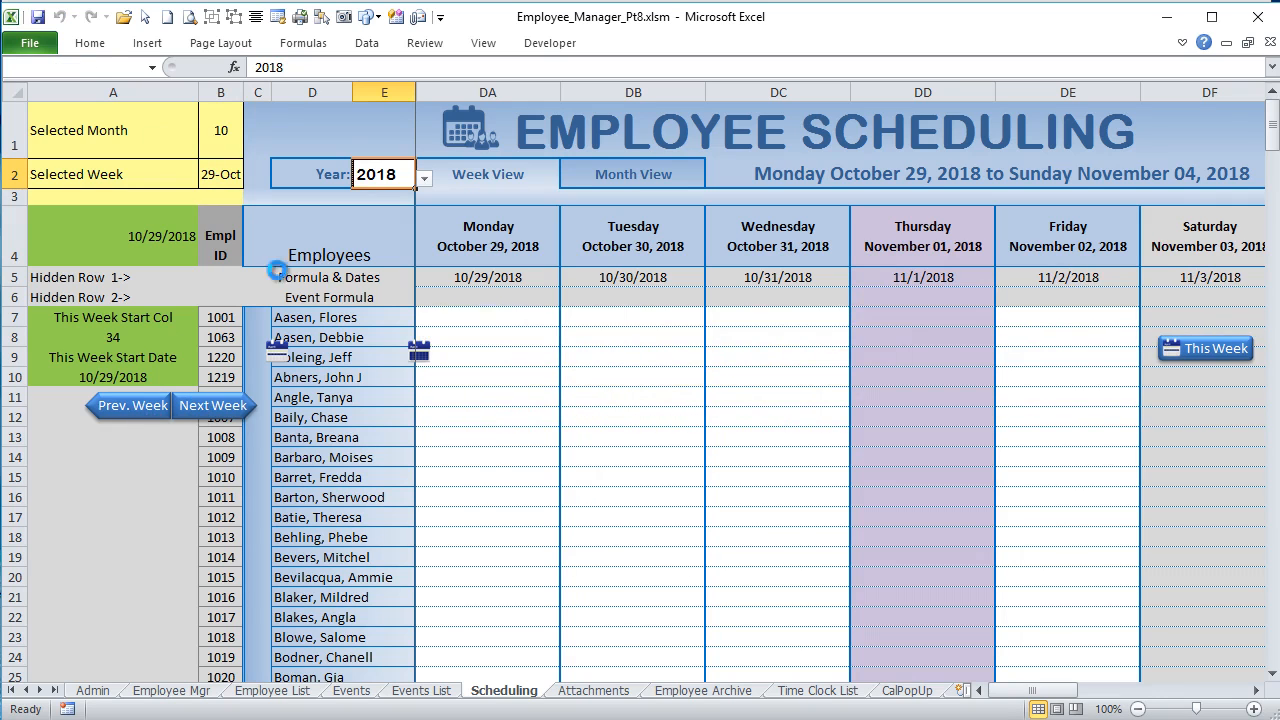
Step: Examine the Week View date formulas in DA5 through DD5, the Selected Week cell B2 and the This Week Start Date formula in A10
click(462, 284)
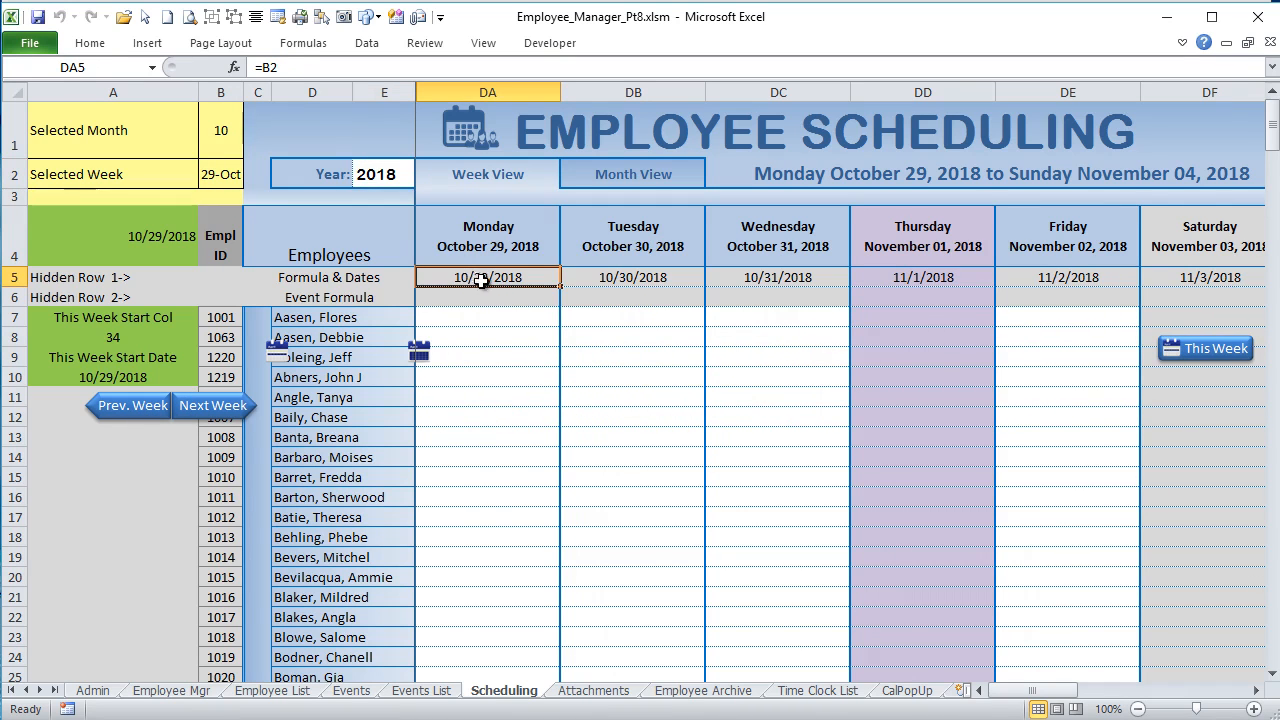
click(222, 174)
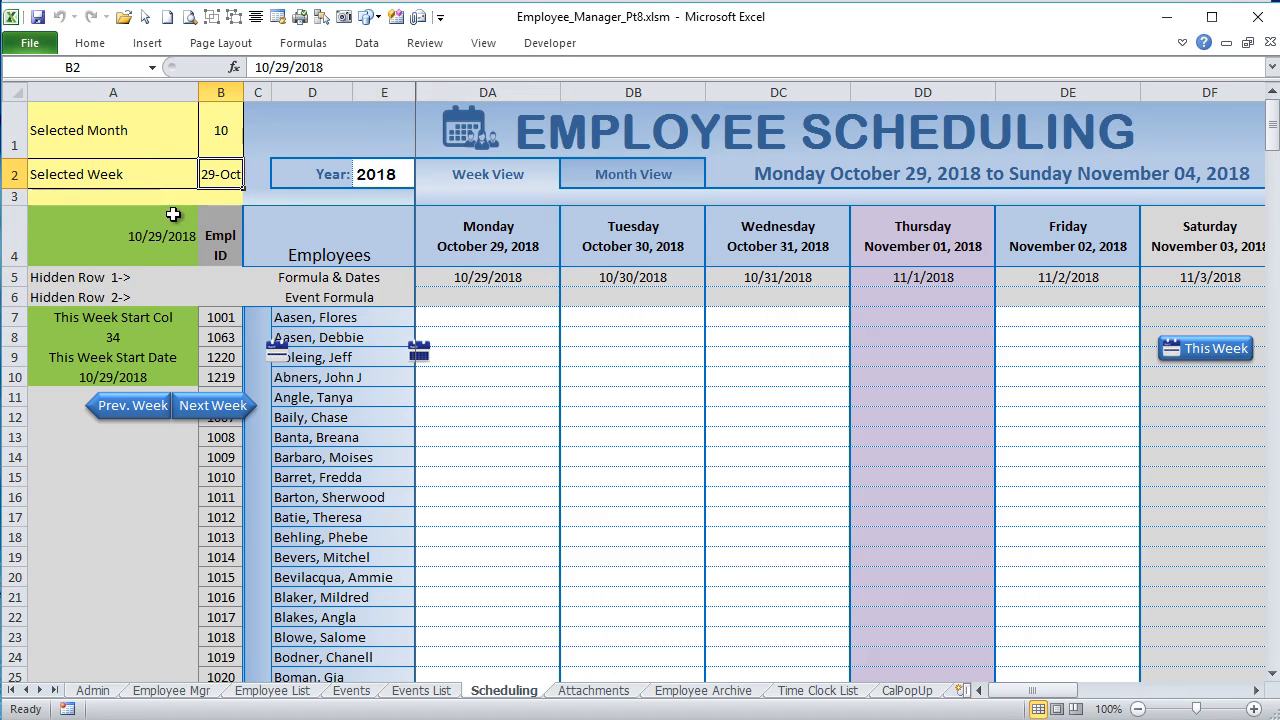
click(457, 273)
click(600, 283)
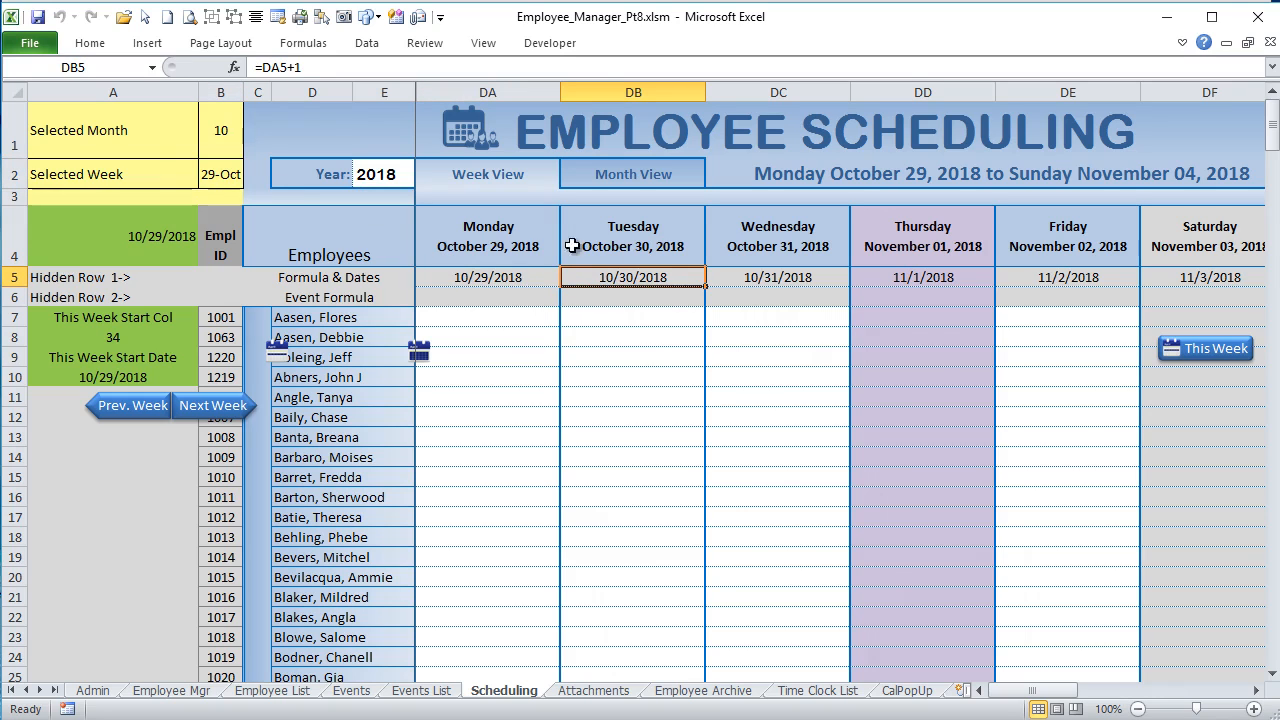
click(778, 295)
click(778, 278)
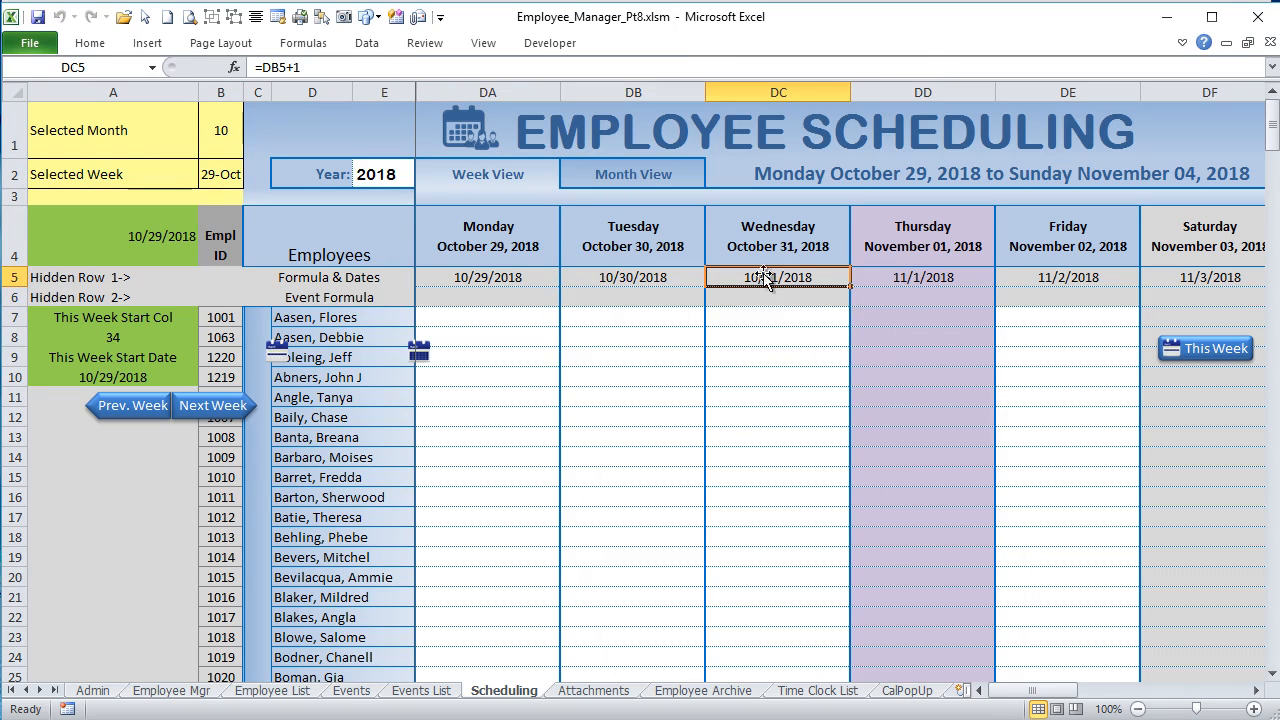
click(918, 277)
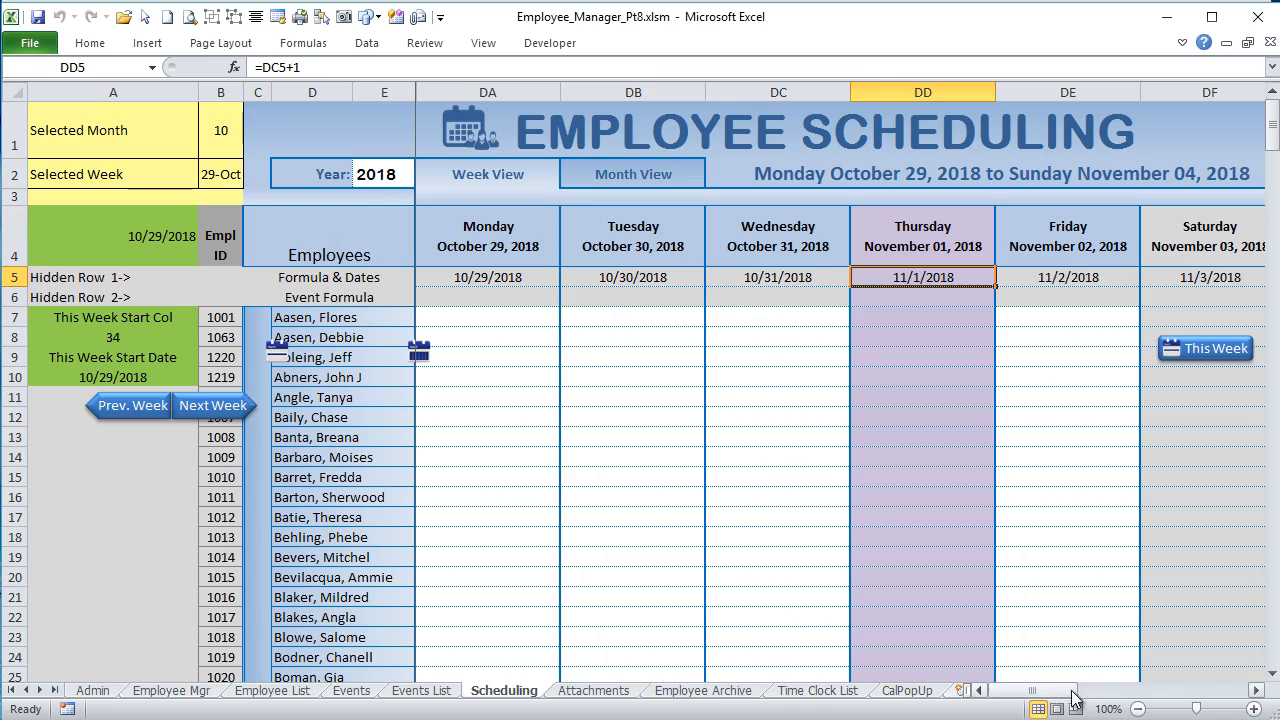
drag(1059, 691, 1081, 691)
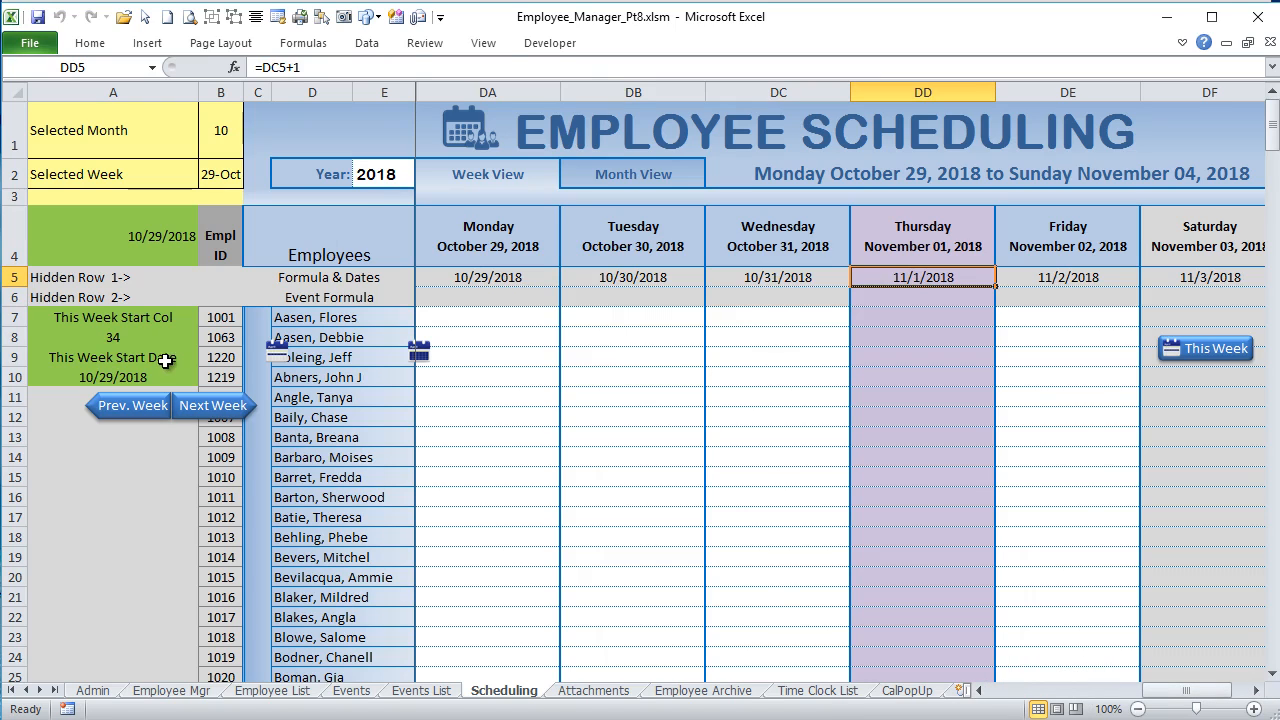
click(165, 378)
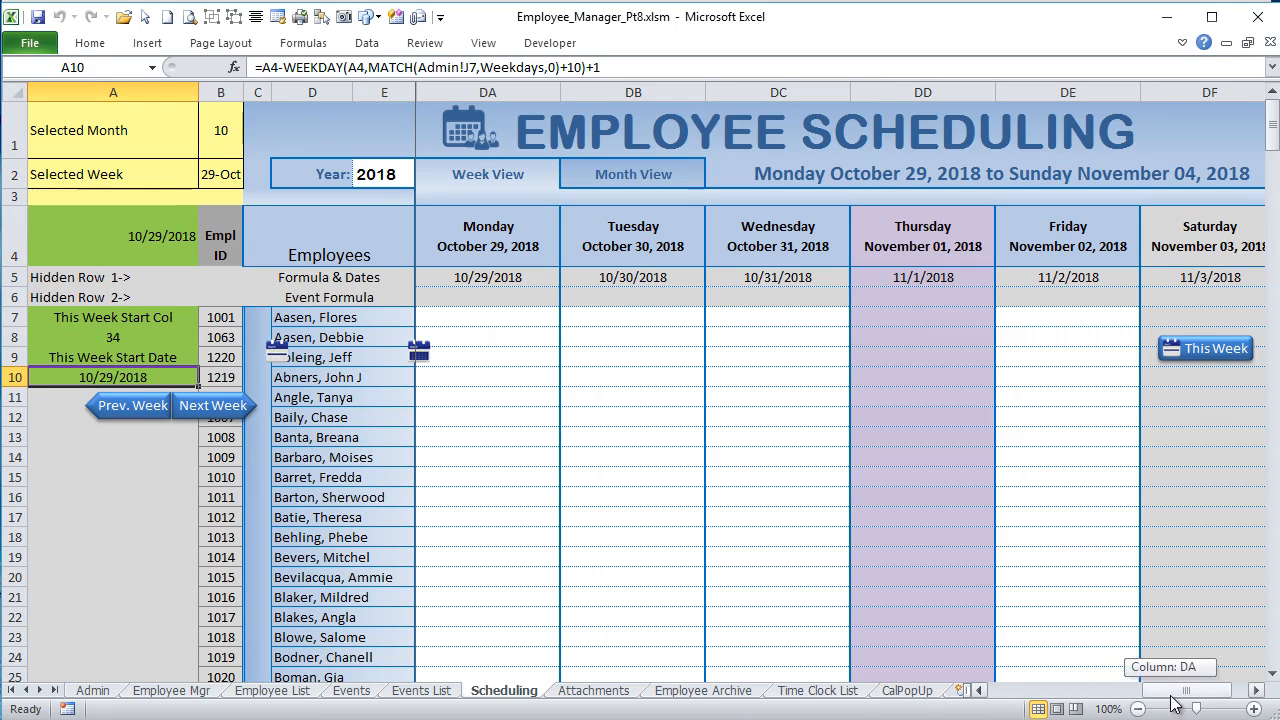
Step: Move the WeekGrp button group back up over the schedule header and check its object positioning in the picture properties
click(196, 331)
drag(196, 331, 357, 159)
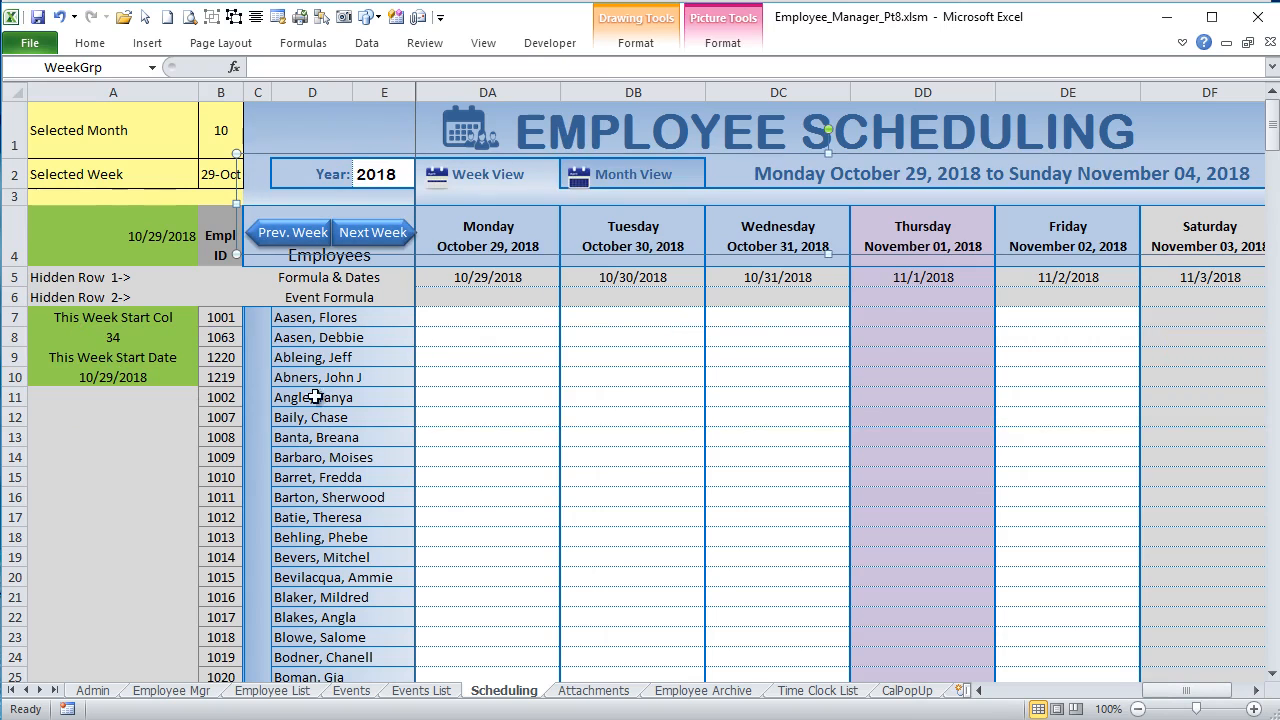
right_click(309, 156)
click(252, 388)
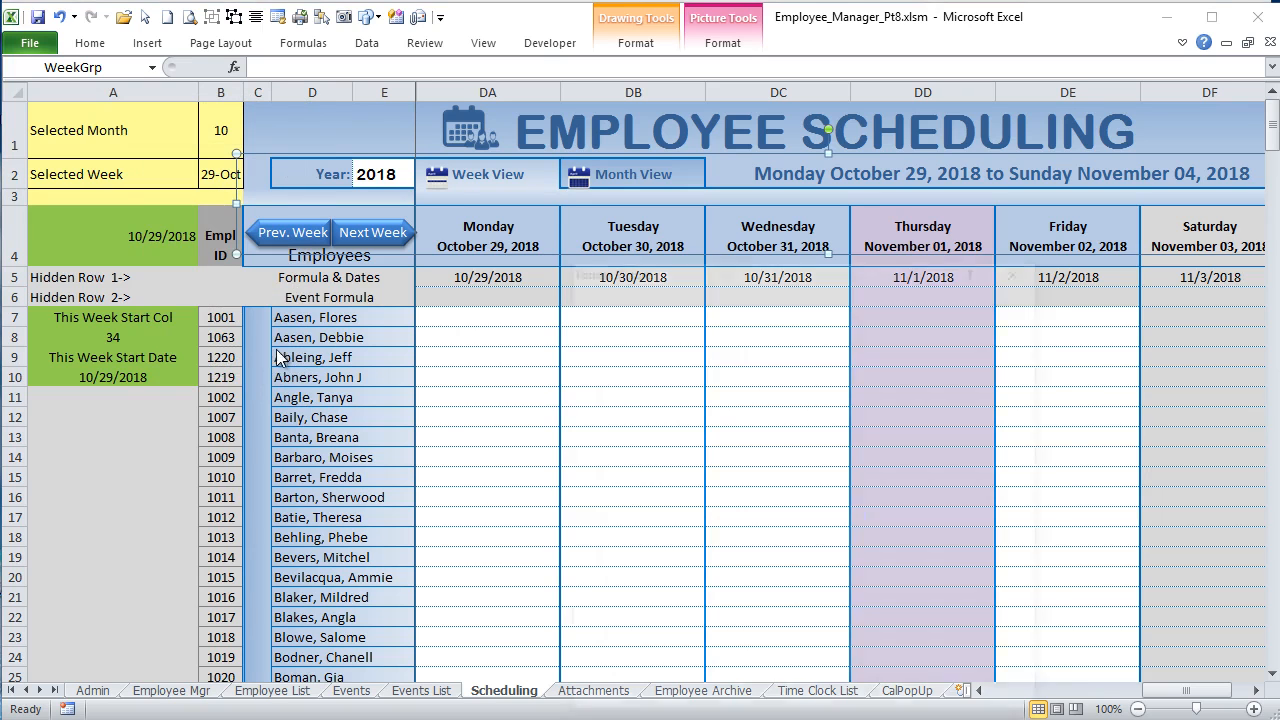
click(629, 624)
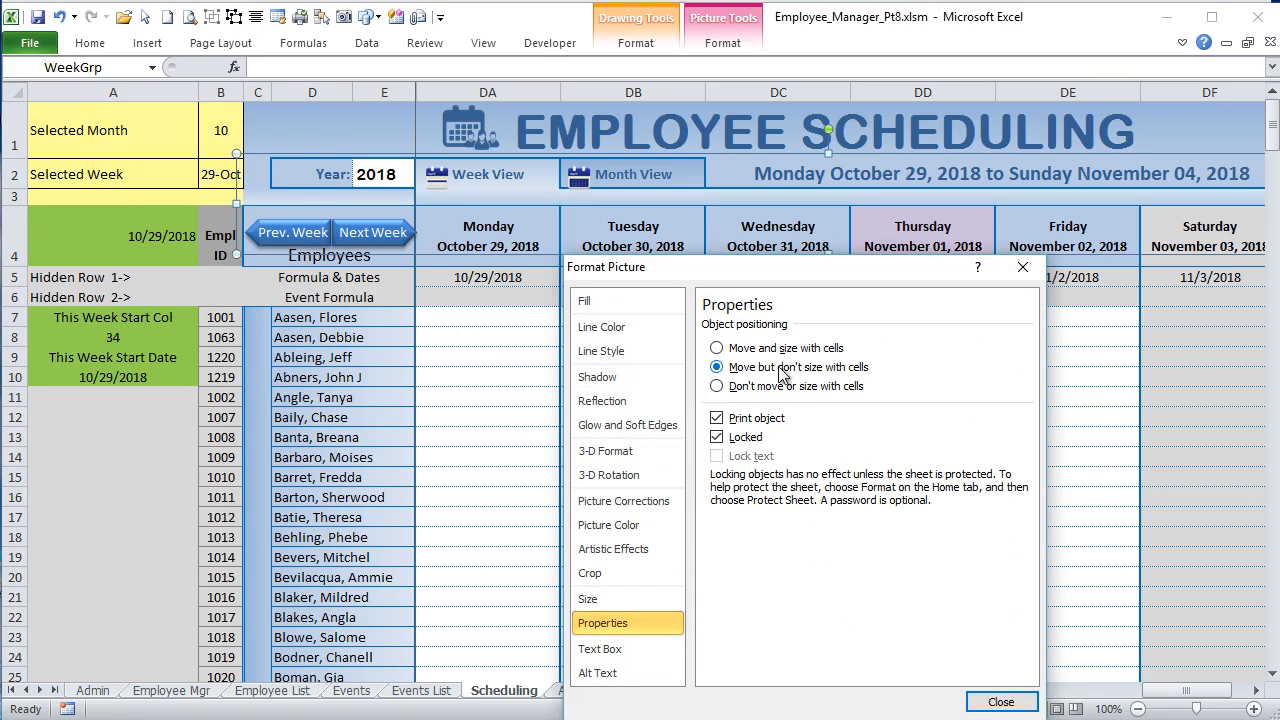
click(1012, 702)
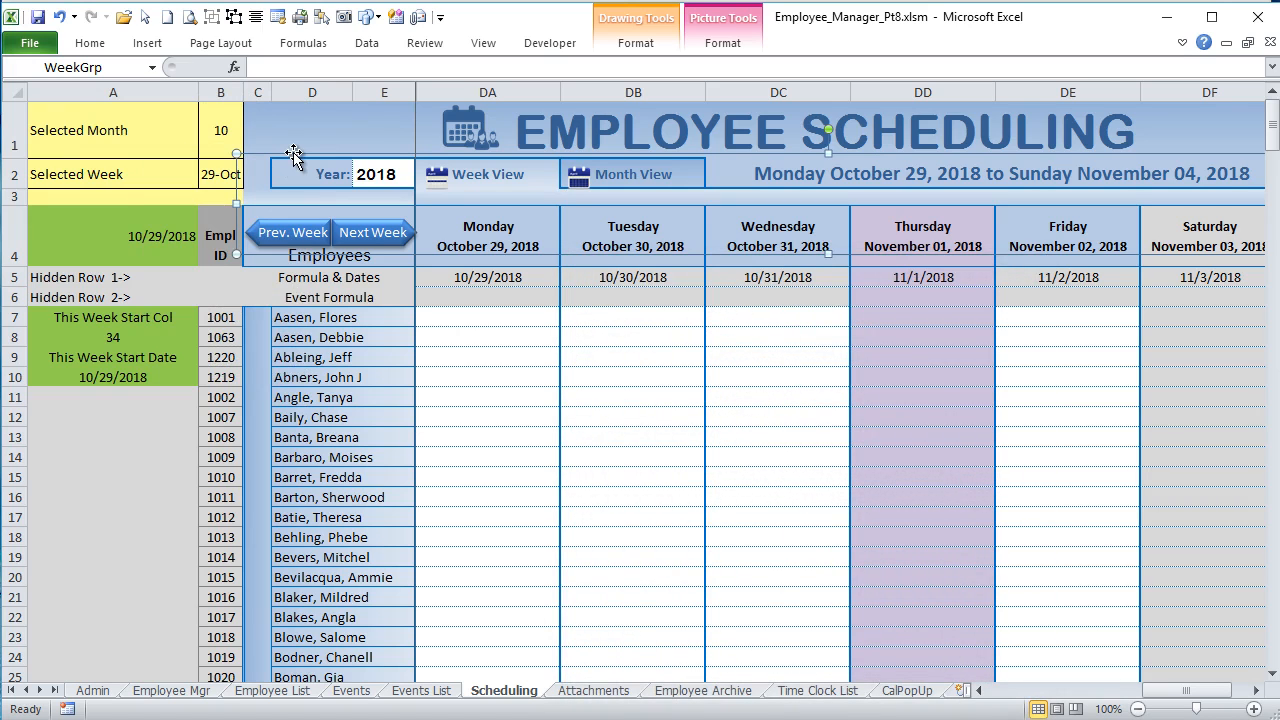
Step: Nudge the WeekGrp button group to the right in small increments across the schedule header
key(Right)
key(Right)
key(Right)
key(Right)
key(Right)
key(Right)
key(Right)
key(Right)
key(Right)
key(Right)
key(Right)
key(Right)
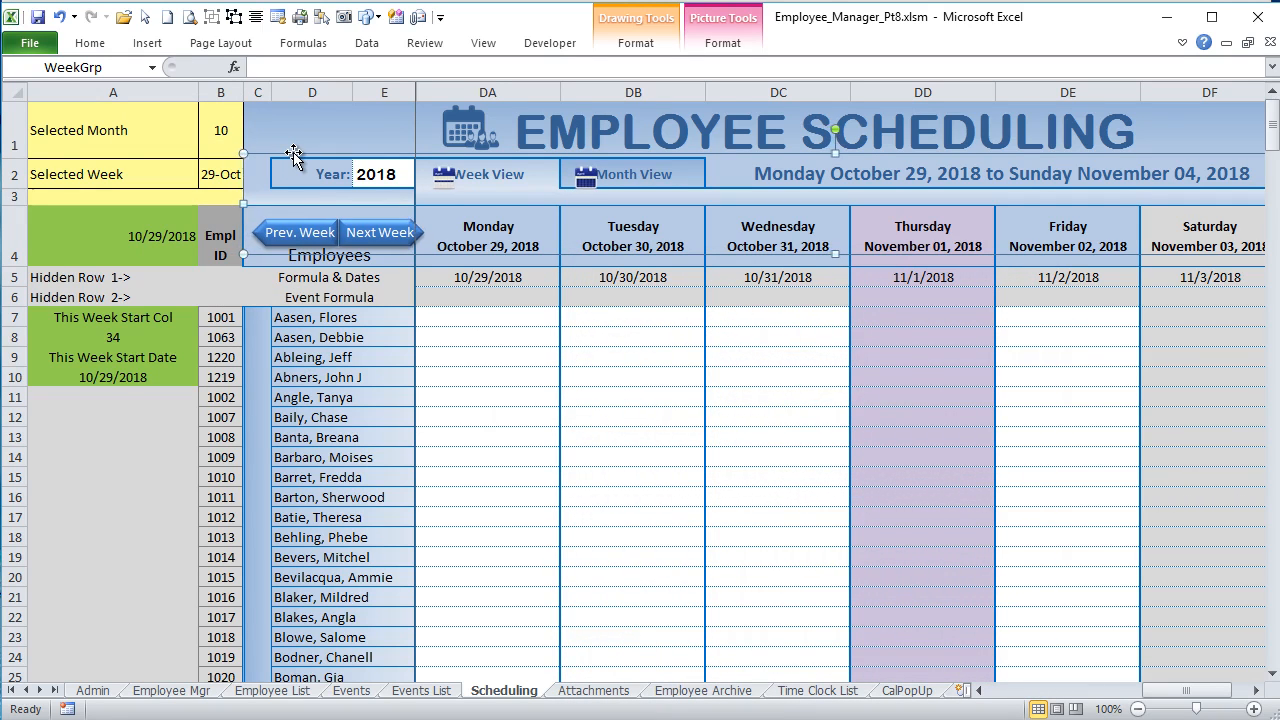
key(Right)
key(Right)
key(Right)
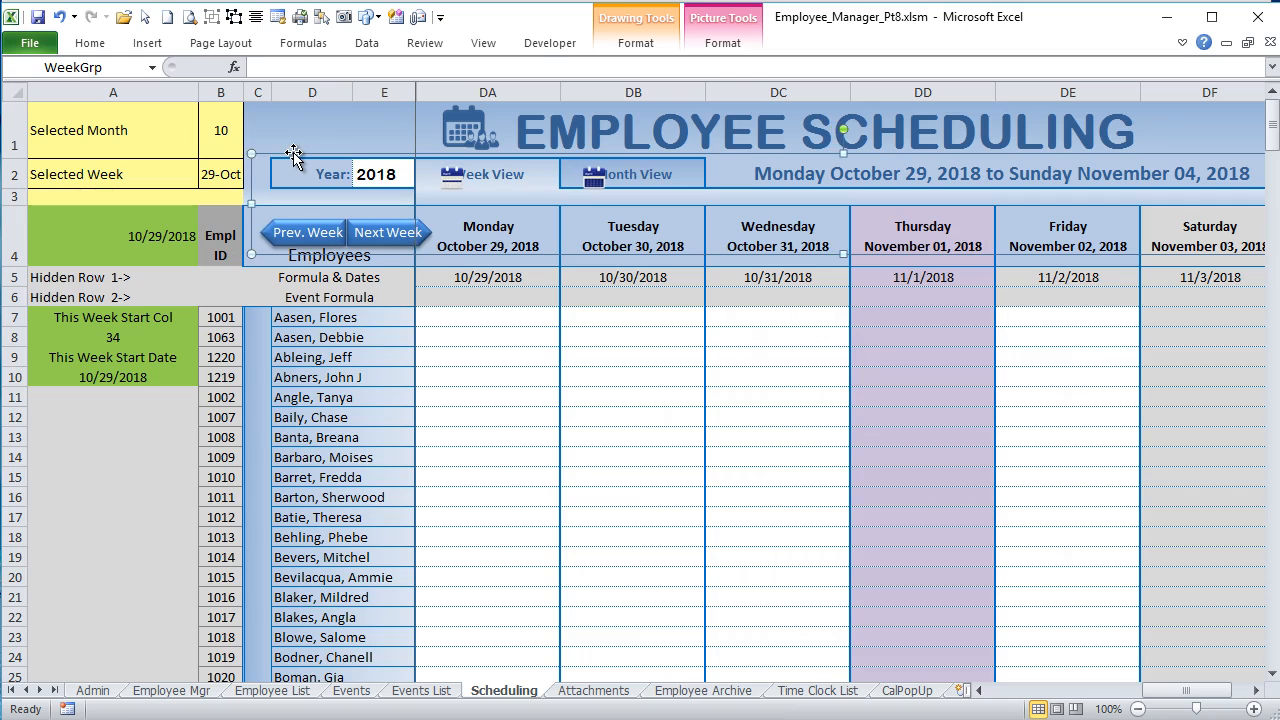
Step: Hide columns A and B of the Scheduling sheet again
drag(227, 91, 60, 92)
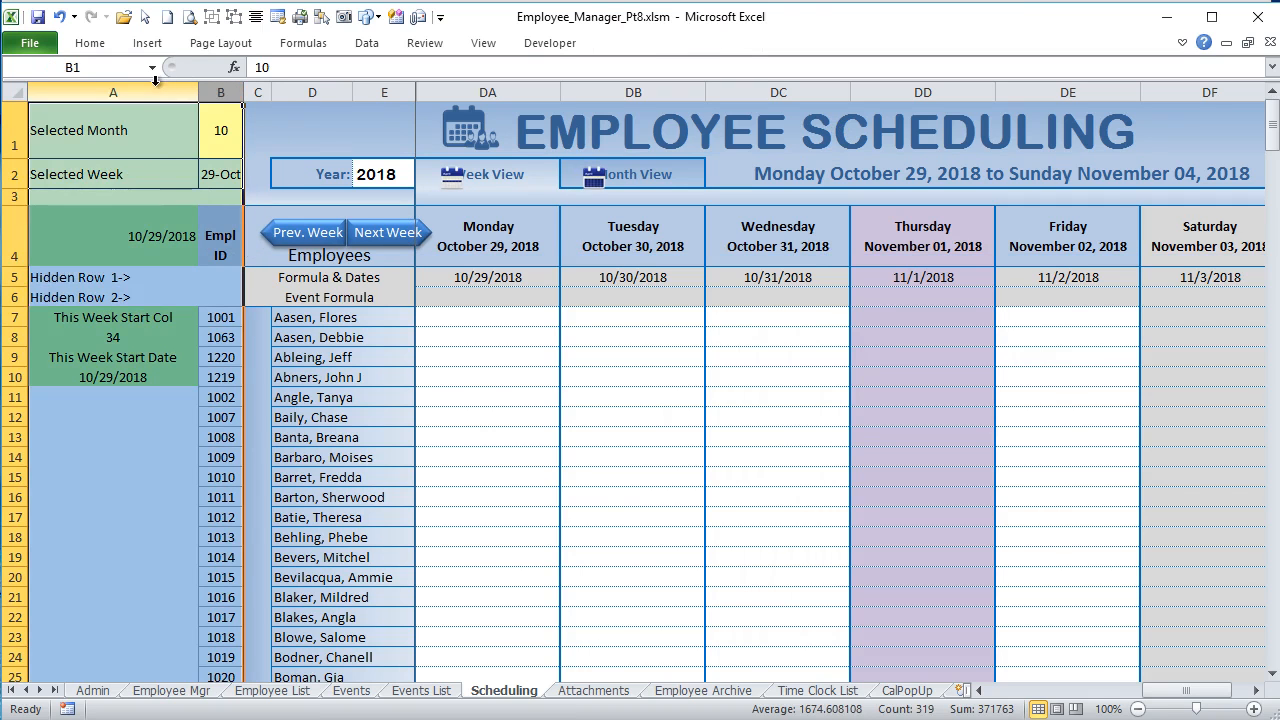
right_click(30, 92)
click(81, 333)
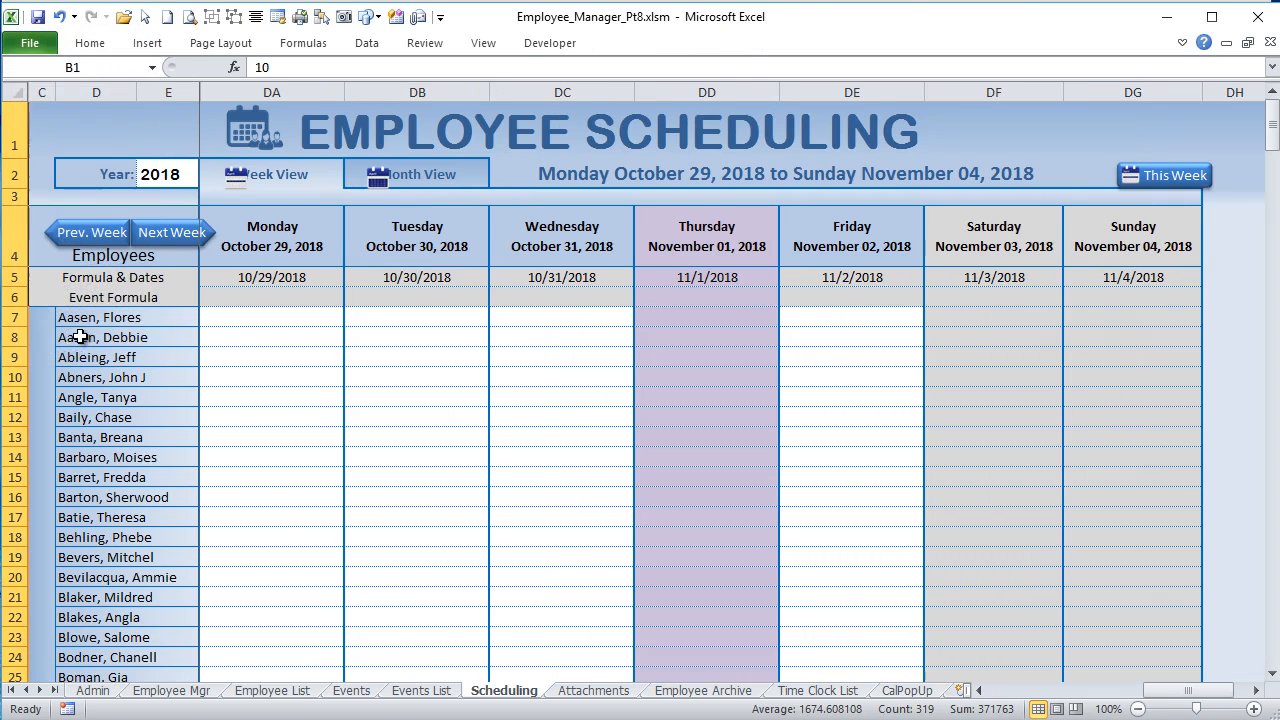
Step: Nudge the WeekGrp button group left and slightly up to align its icons and buttons with the header cells, then deselect it
click(132, 190)
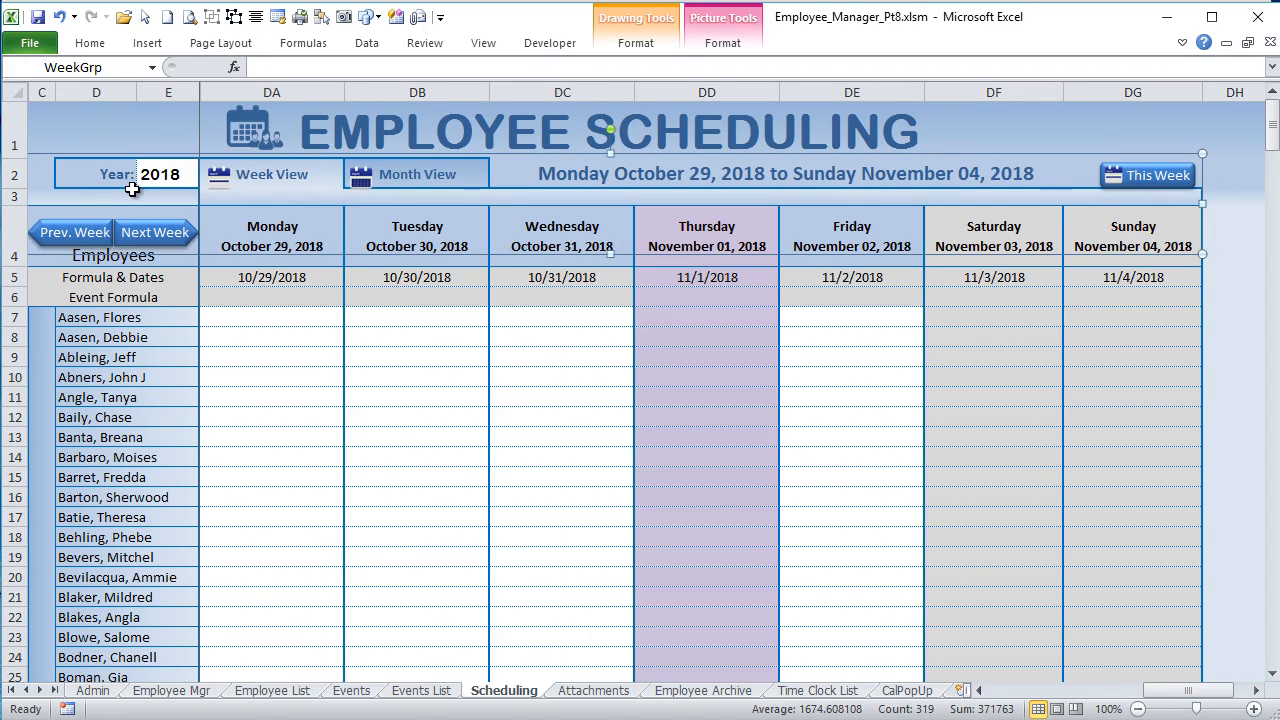
key(Up)
key(Up)
key(Up)
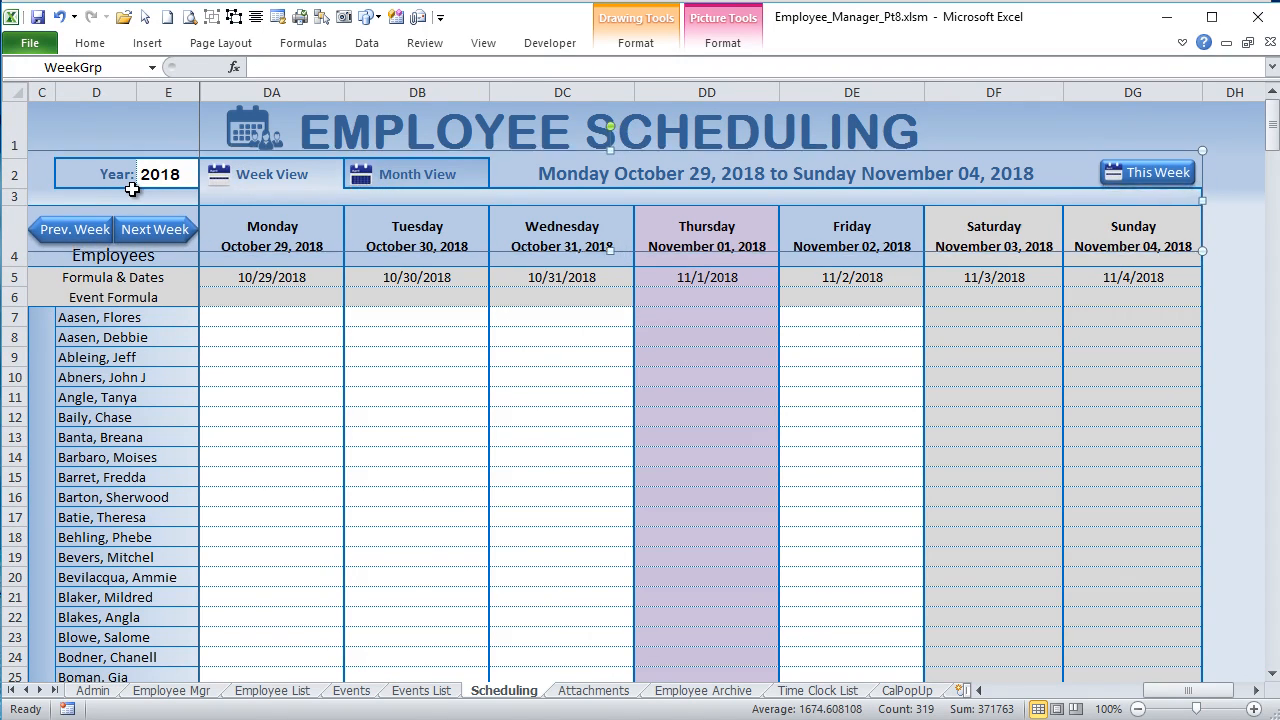
click(275, 575)
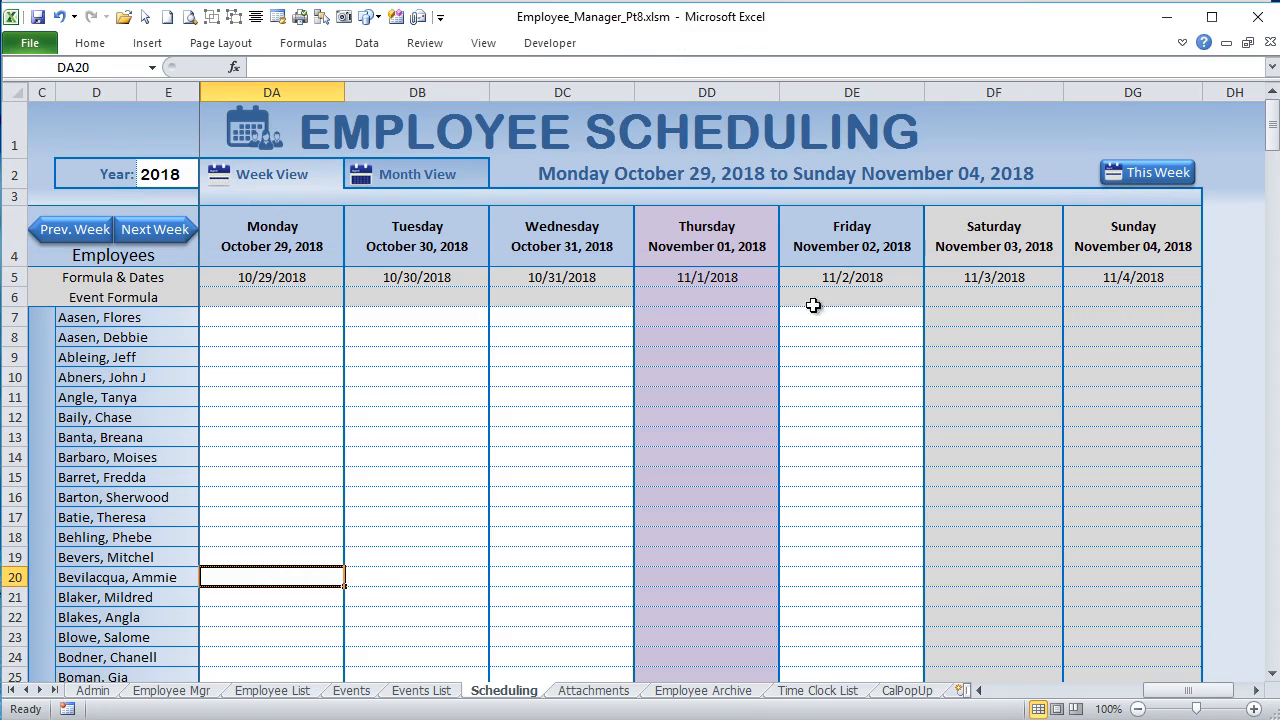
Step: Show this week, highlight rows 5 and 6 that supply the dates, and examine the day header formula in DA4
click(1182, 177)
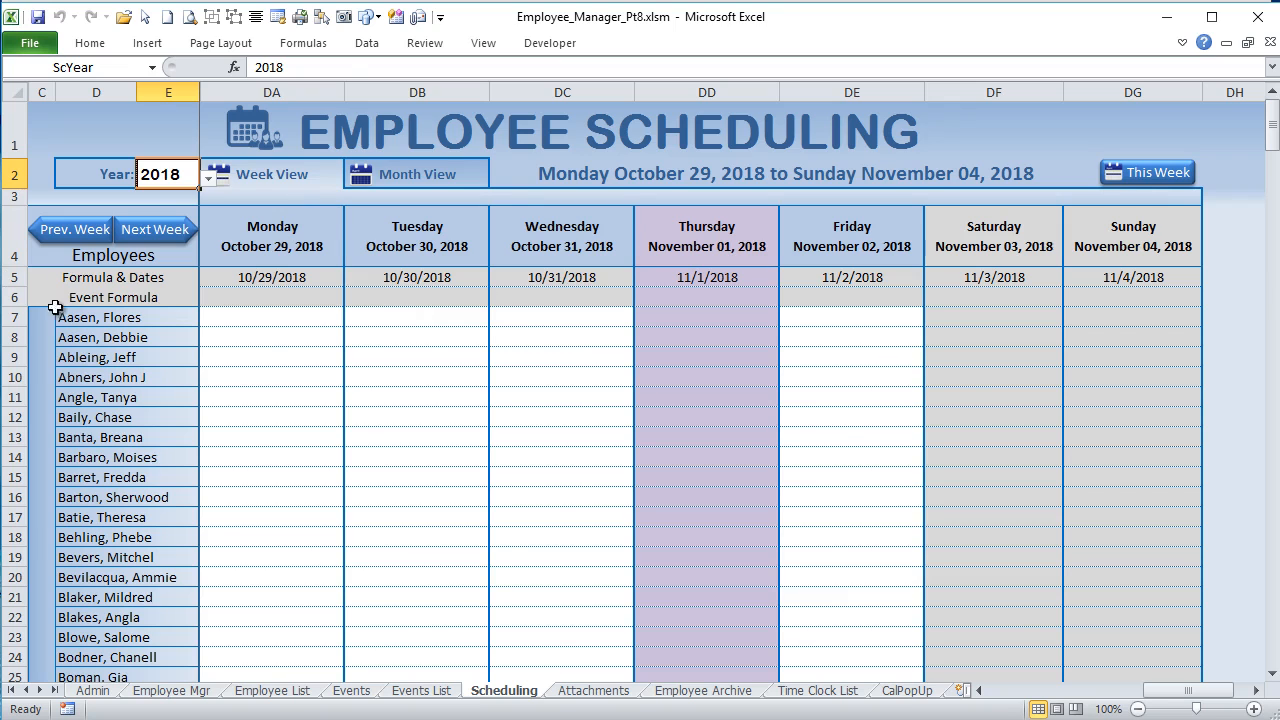
click(15, 278)
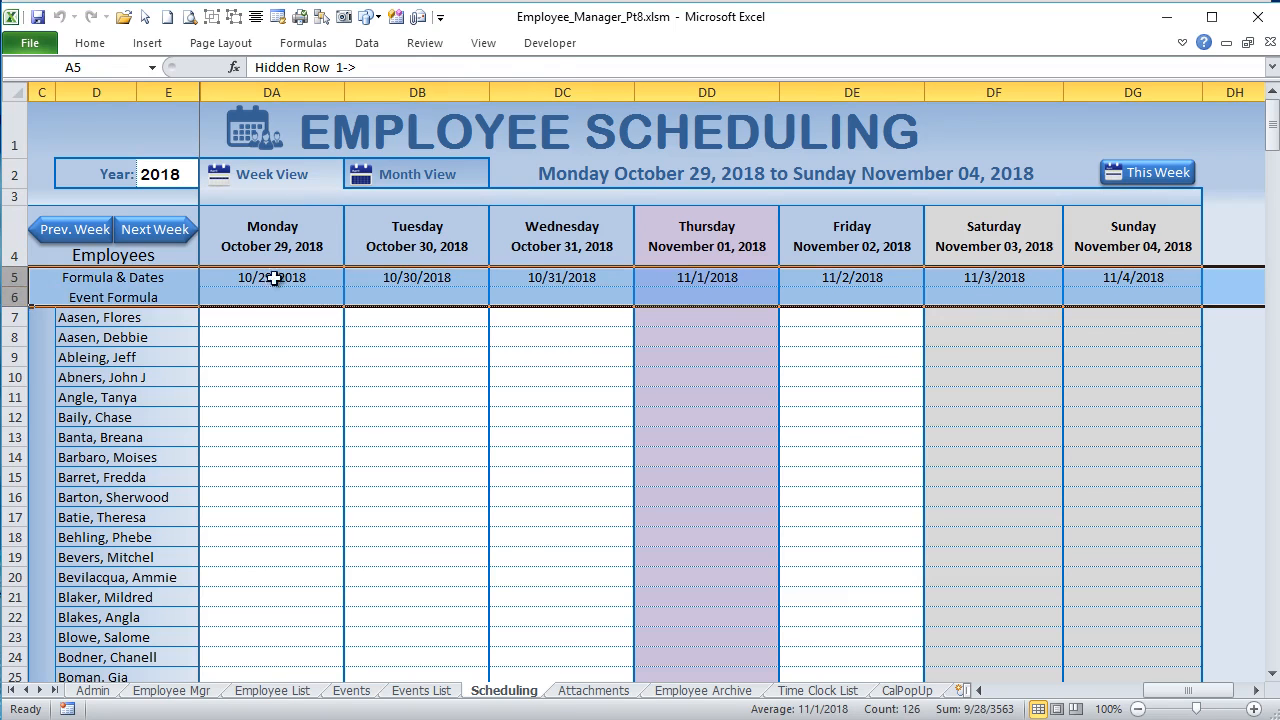
click(292, 240)
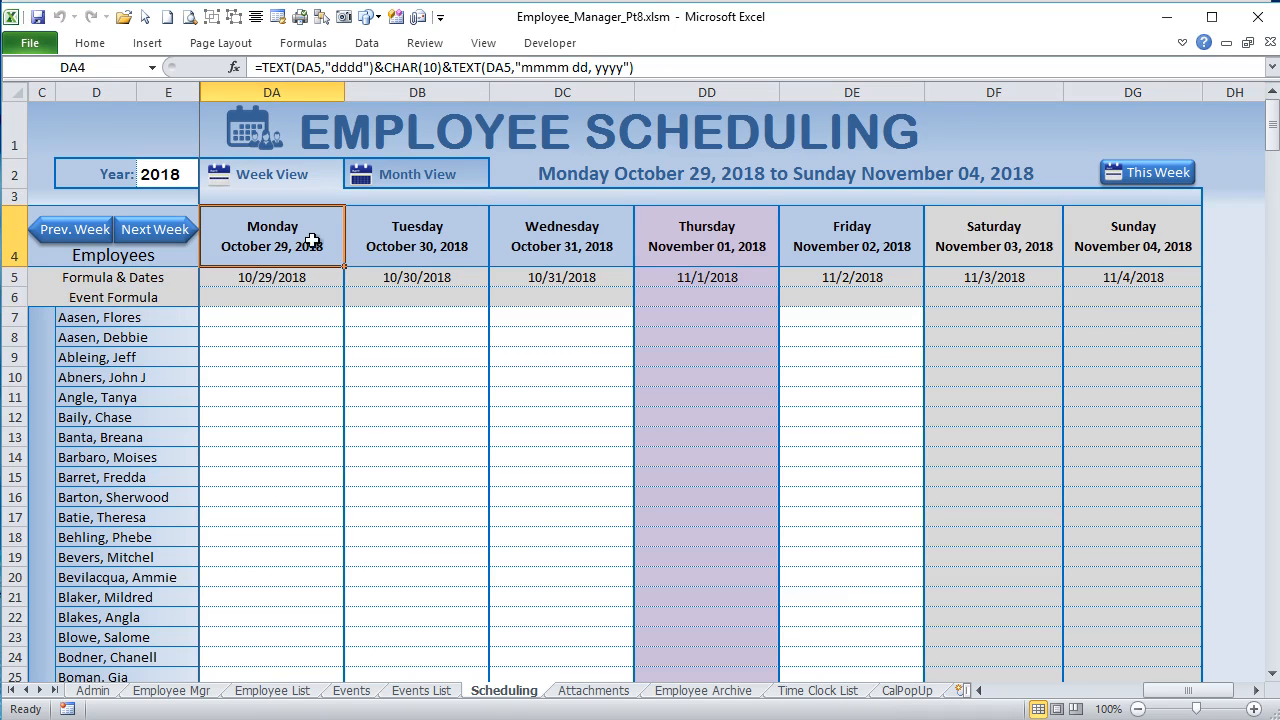
Step: Start a new formula-based conditional formatting rule for the day headers DA4:DG4
drag(317, 242, 1103, 240)
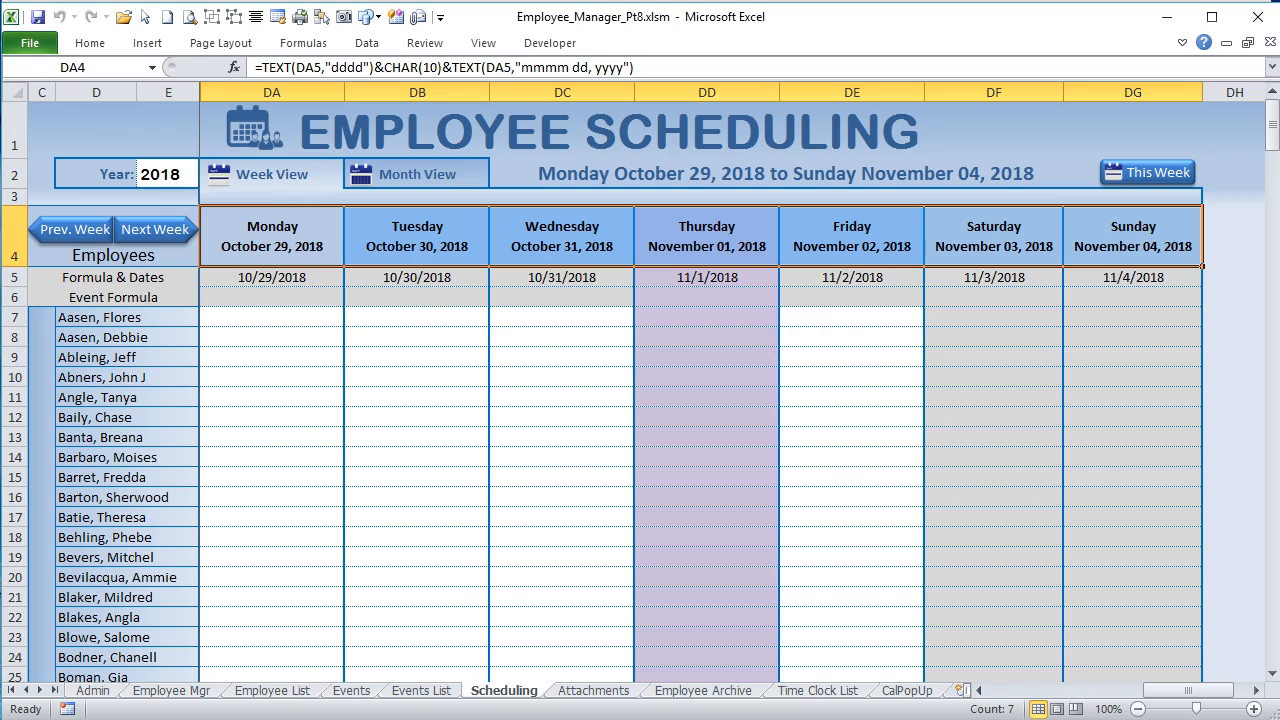
click(92, 45)
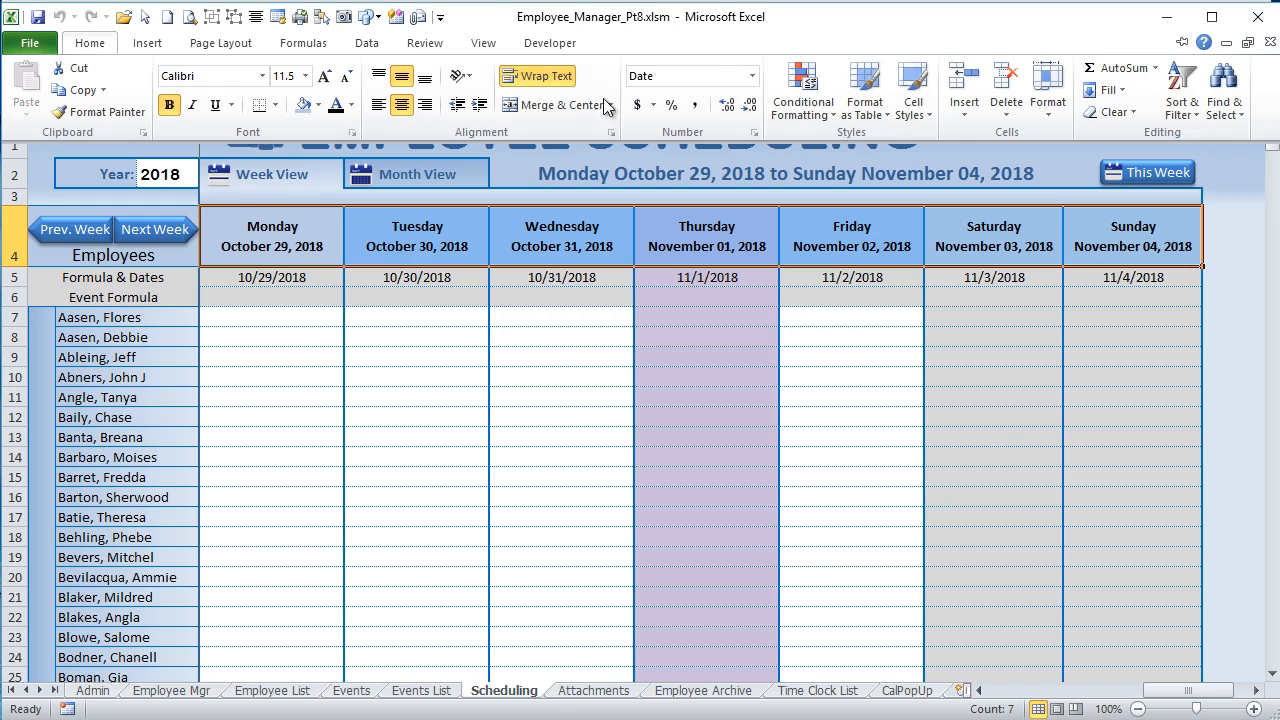
click(803, 95)
click(696, 361)
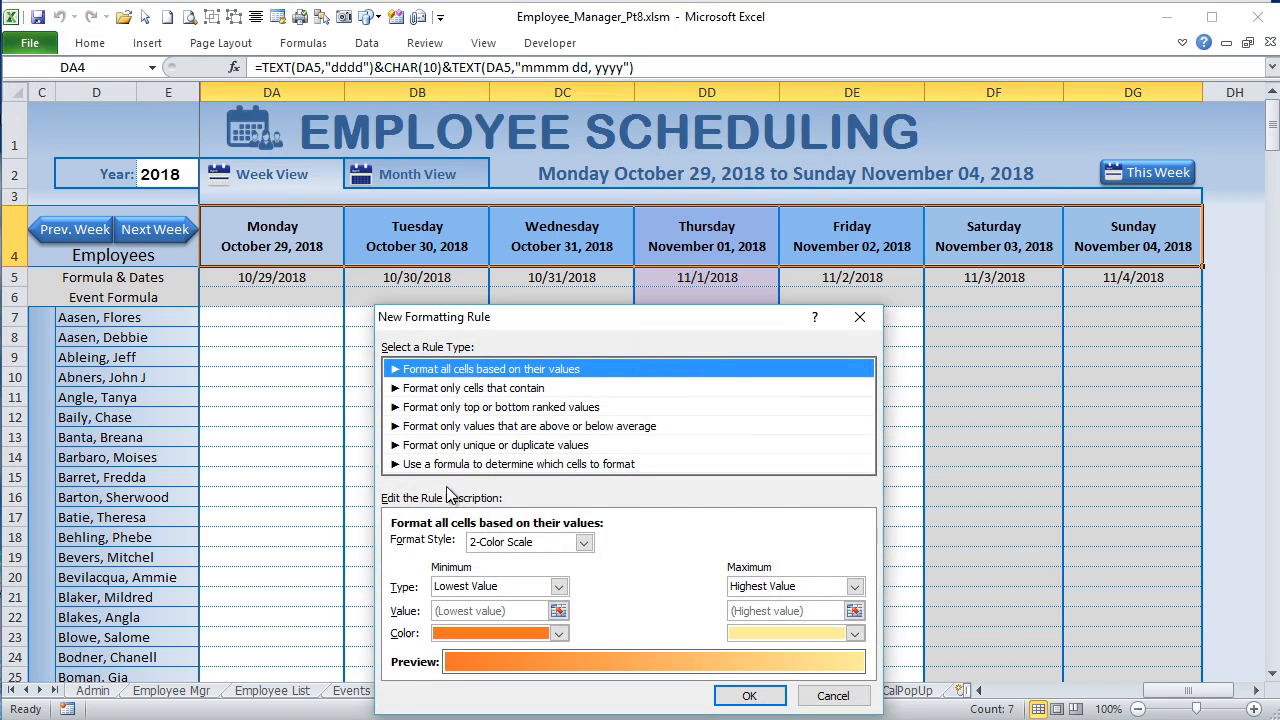
click(456, 464)
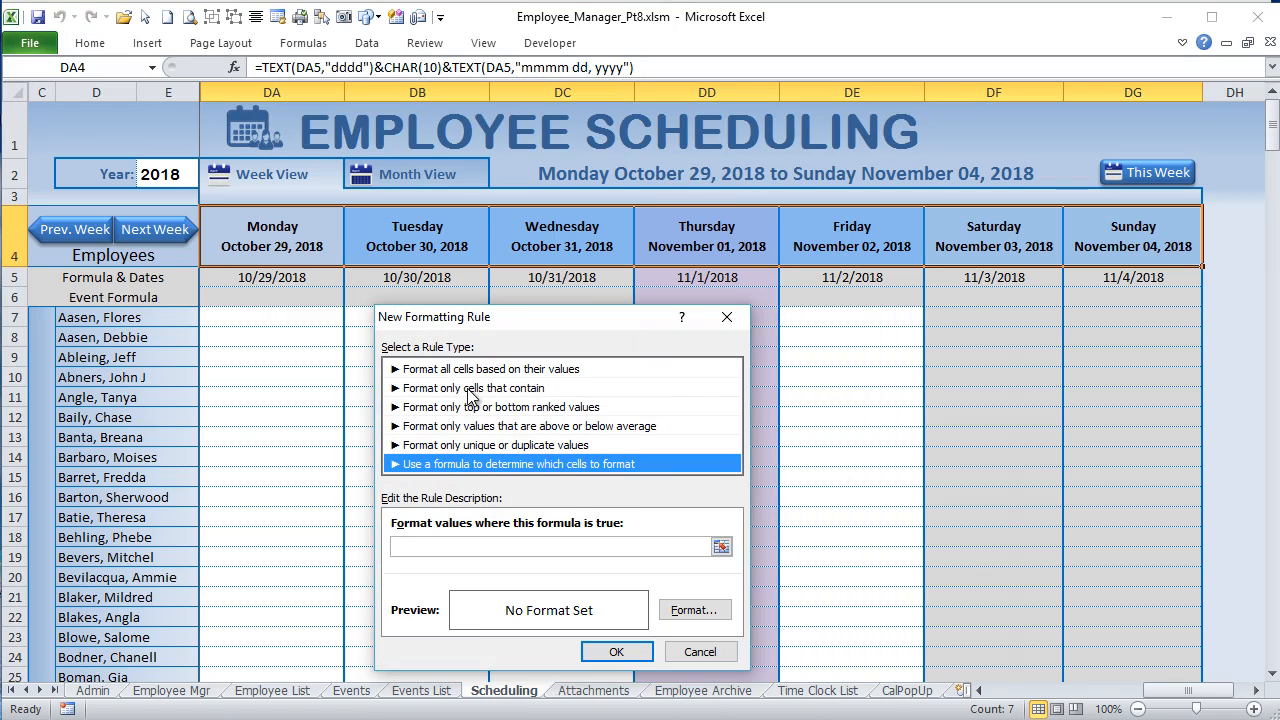
click(472, 392)
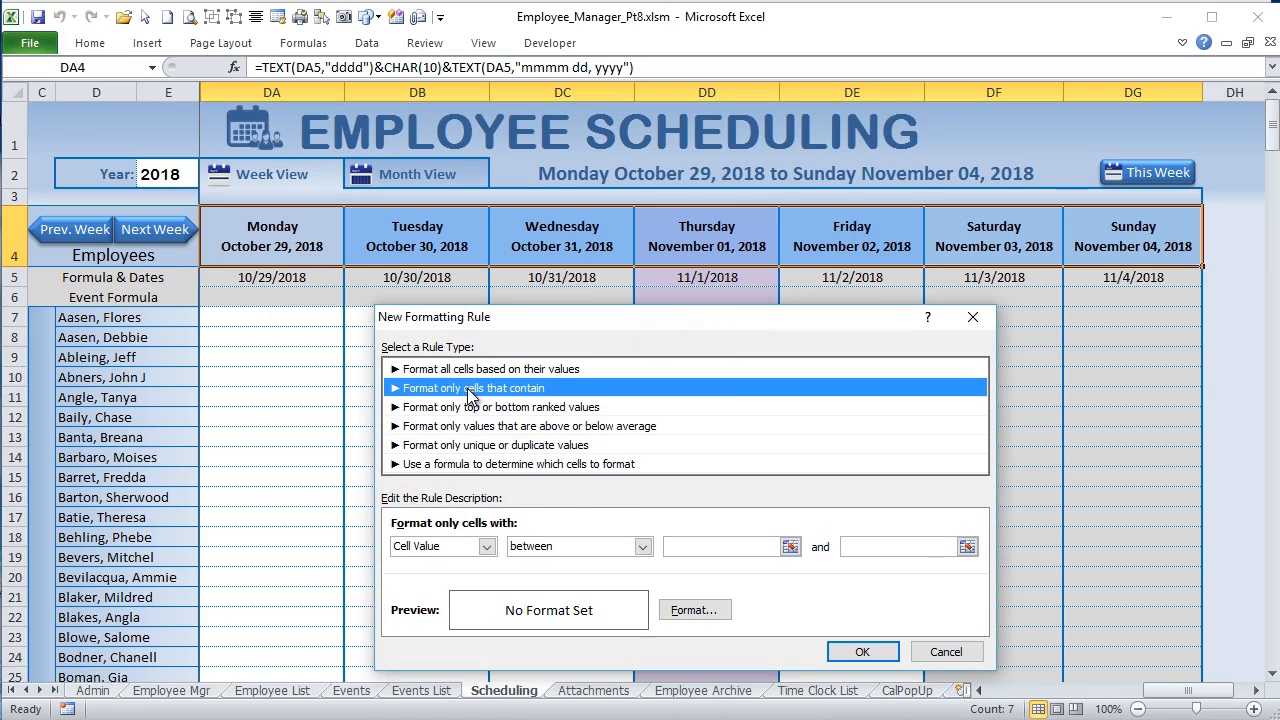
click(486, 546)
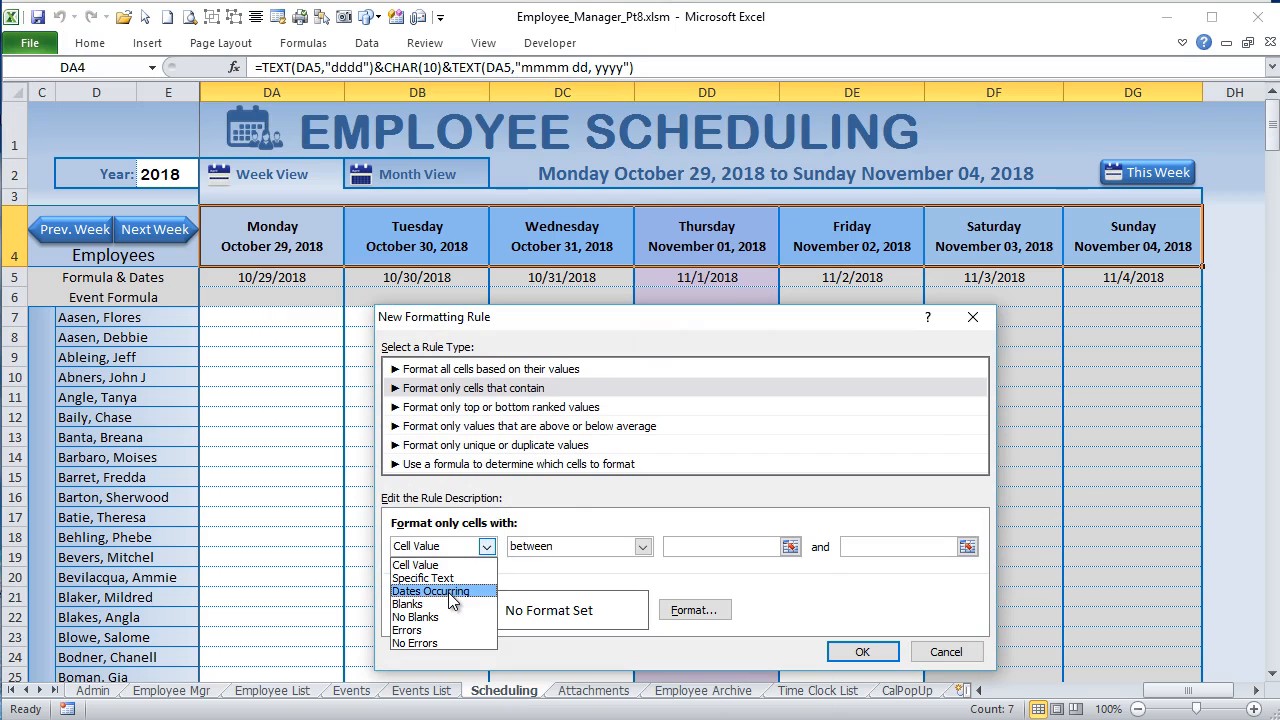
click(468, 466)
click(468, 466)
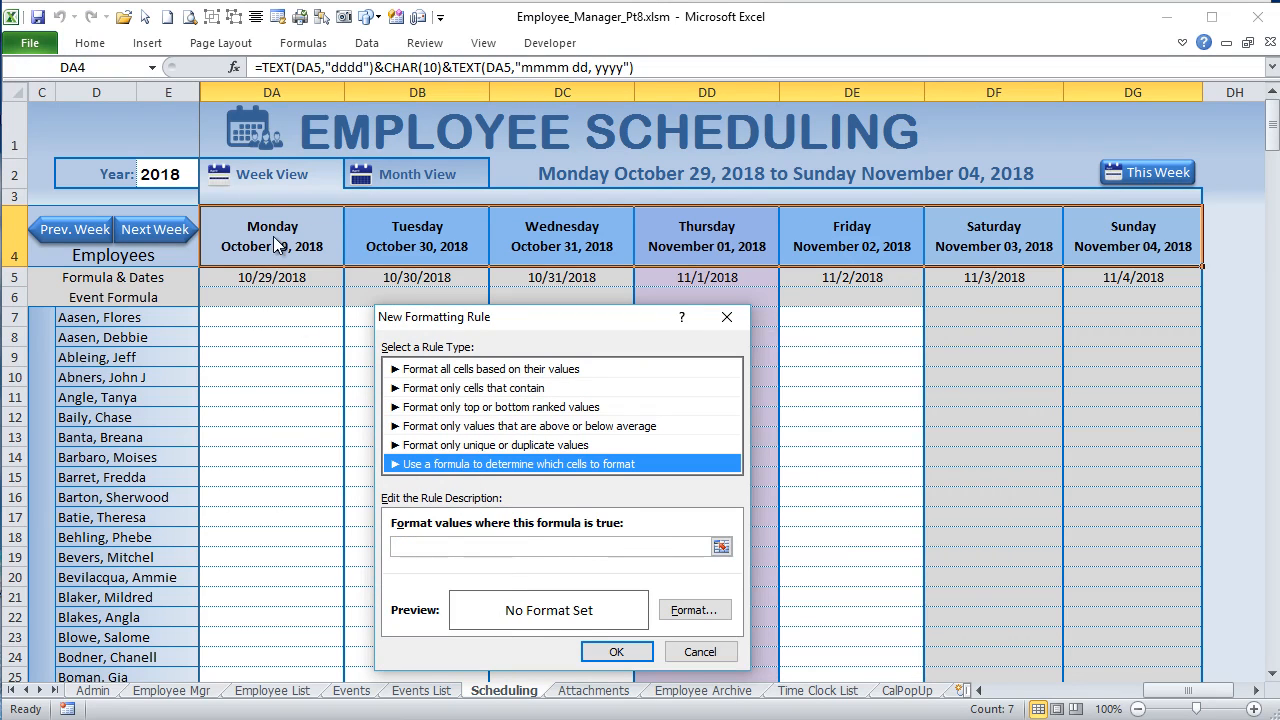
Step: Enter =DA$5=Today() as the rule's formula, keeping the column reference relative
click(706, 546)
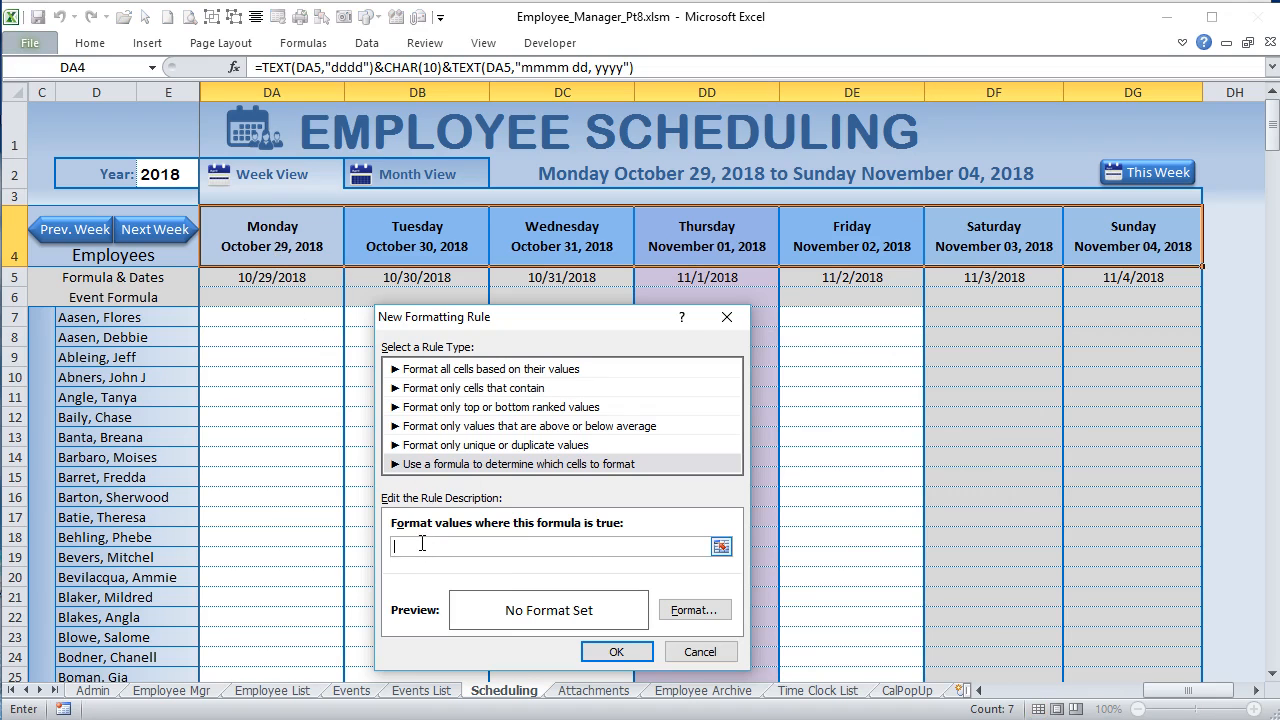
click(322, 277)
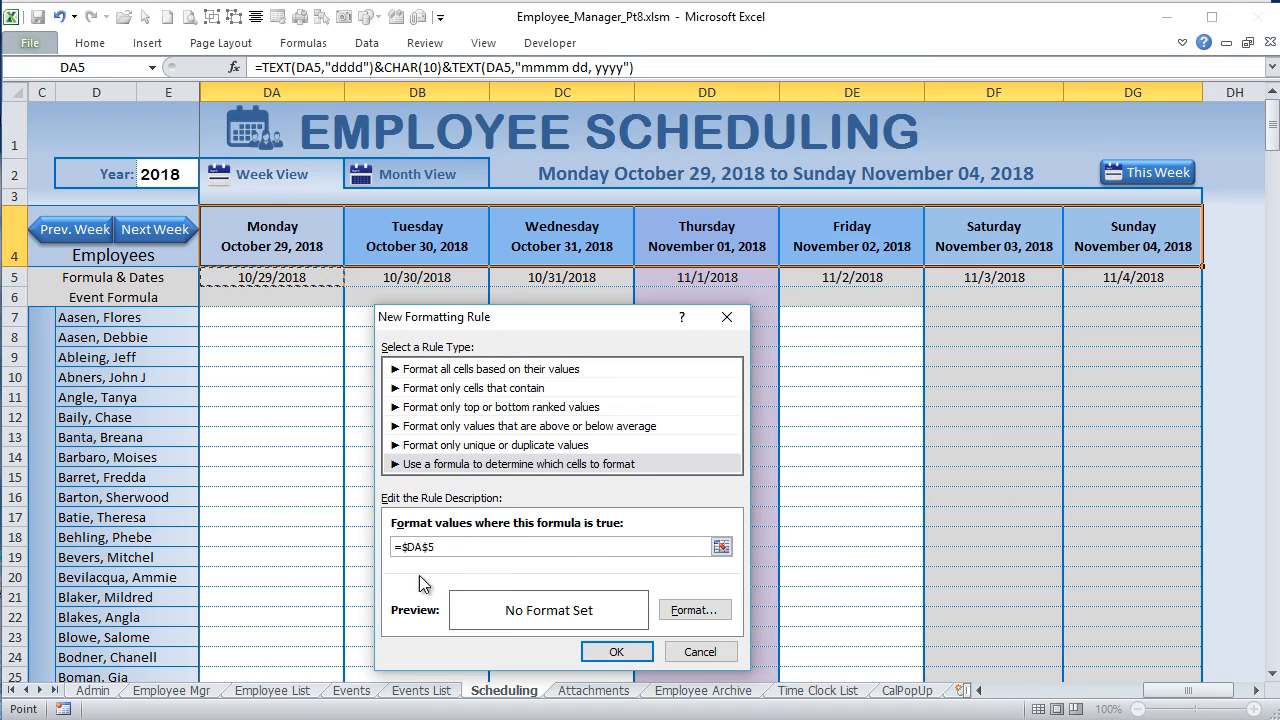
key(F2)
key(Left)
key(Left)
key(Left)
key(Left)
key(BackSpace)
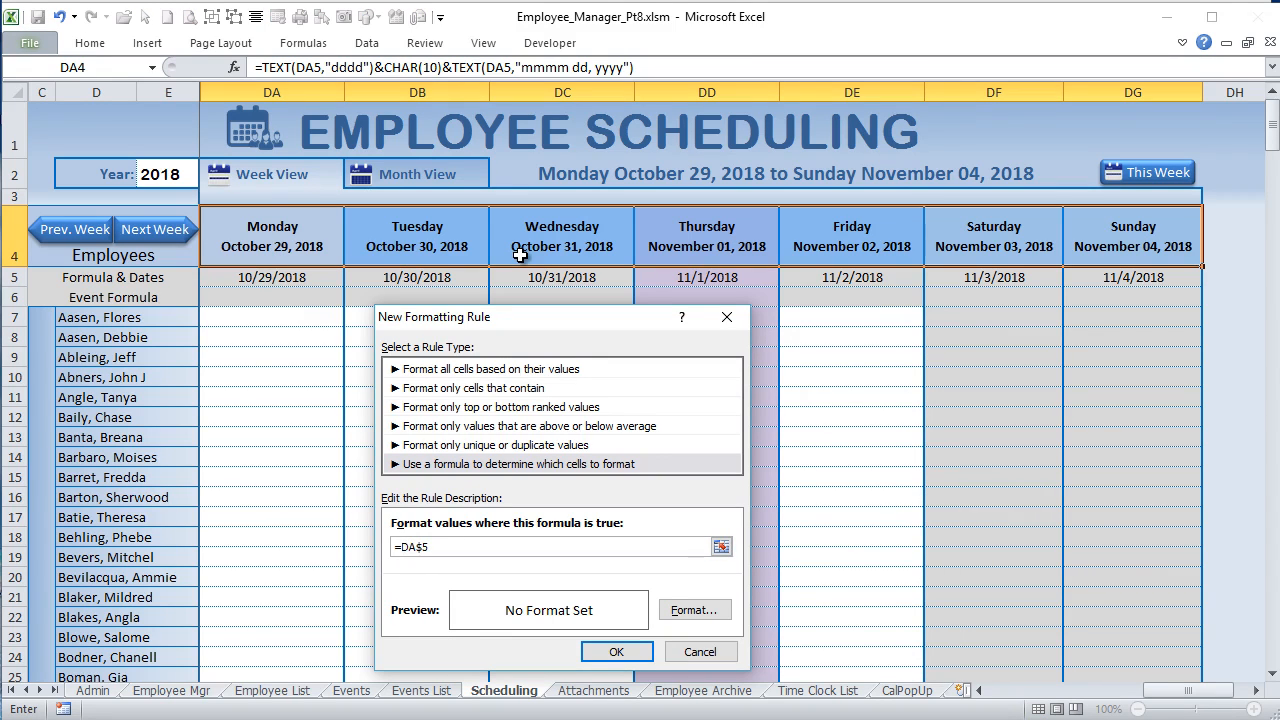
click(486, 546)
Step: Give the rule a light orange fill and apply it to the day headers
click(694, 610)
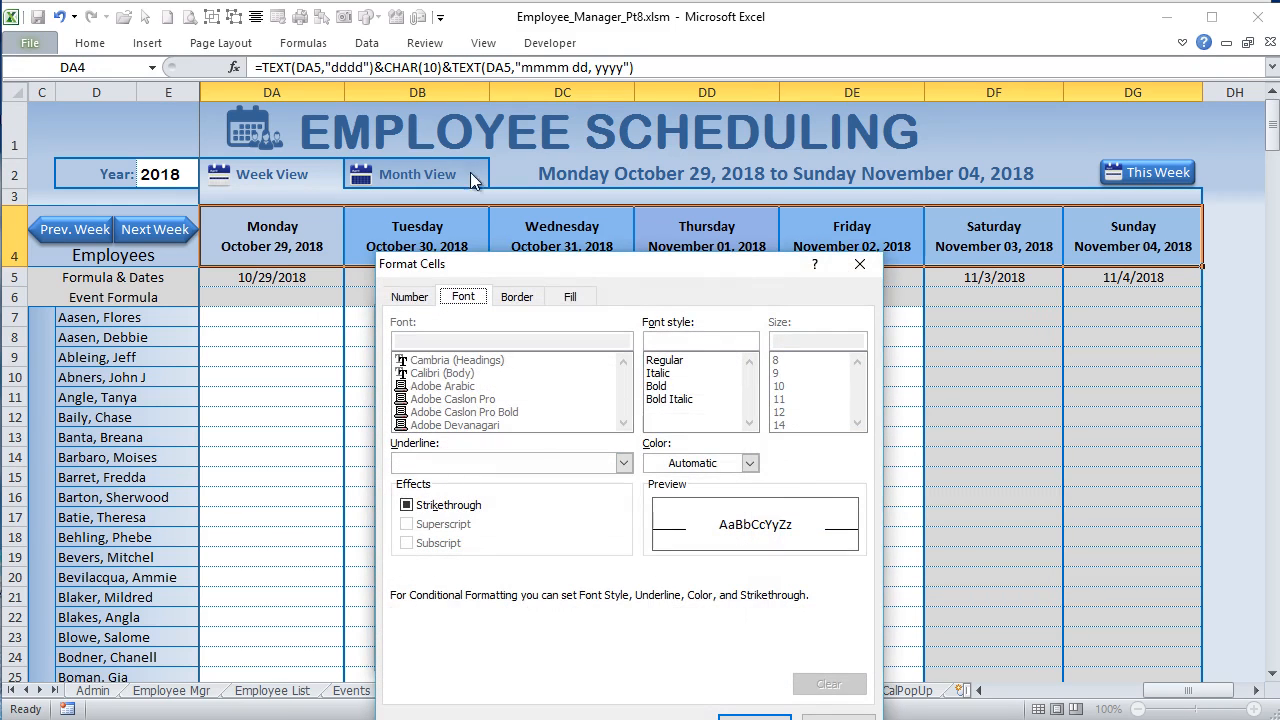
click(570, 297)
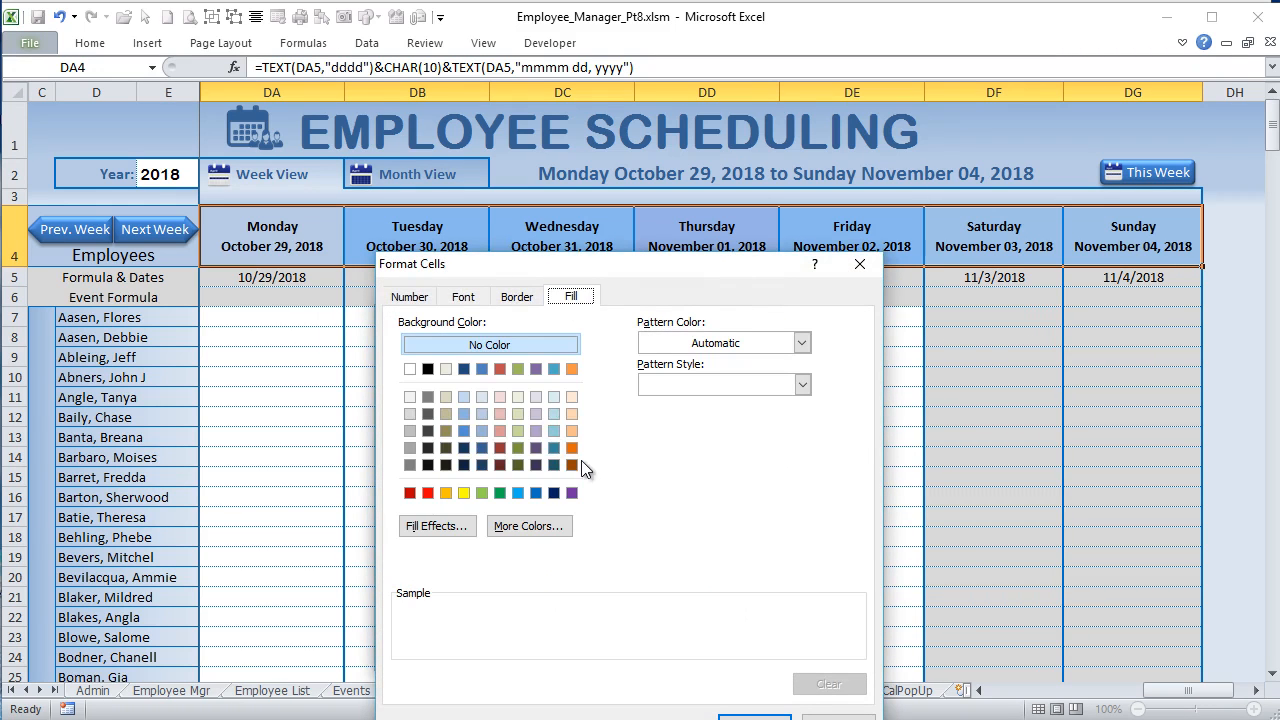
click(575, 417)
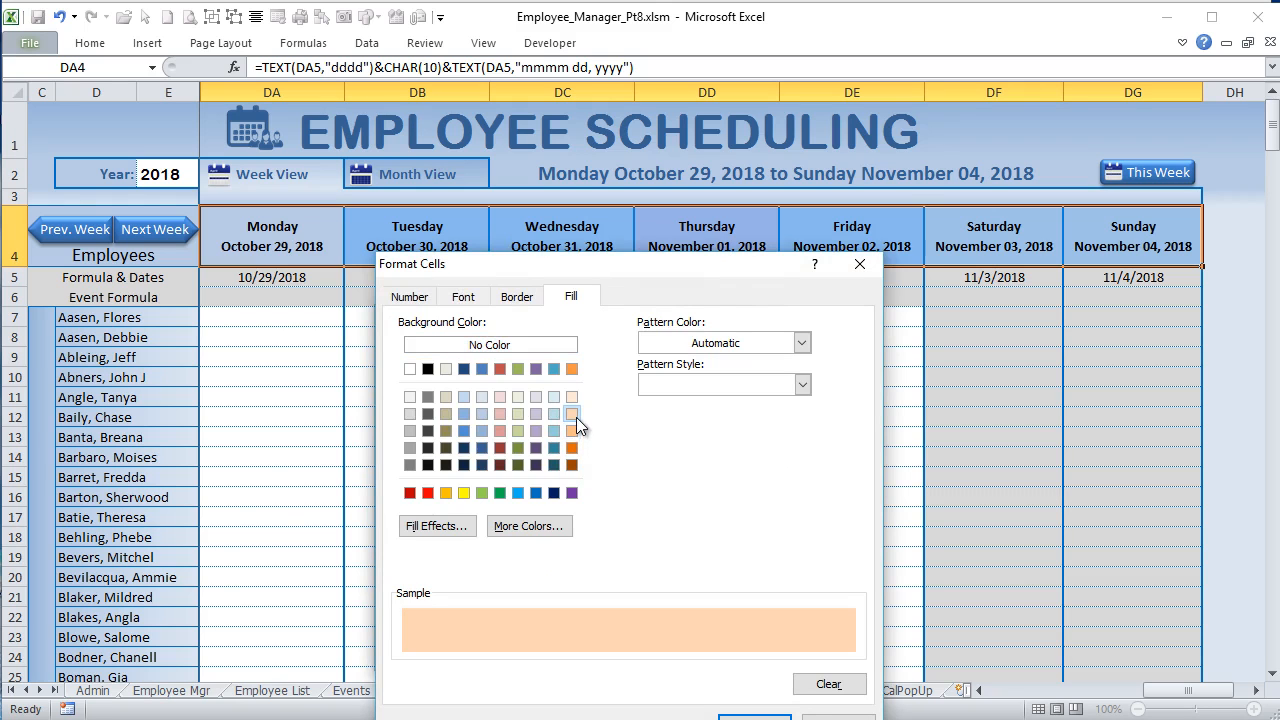
click(755, 716)
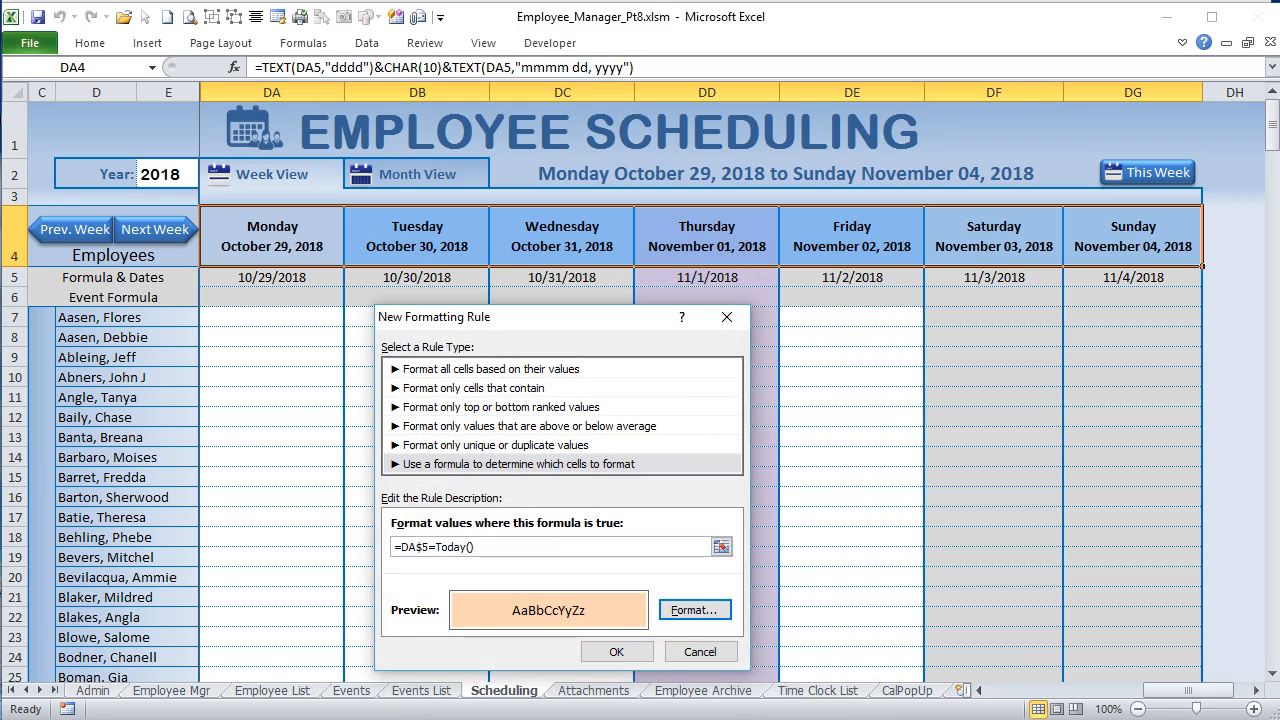
click(626, 652)
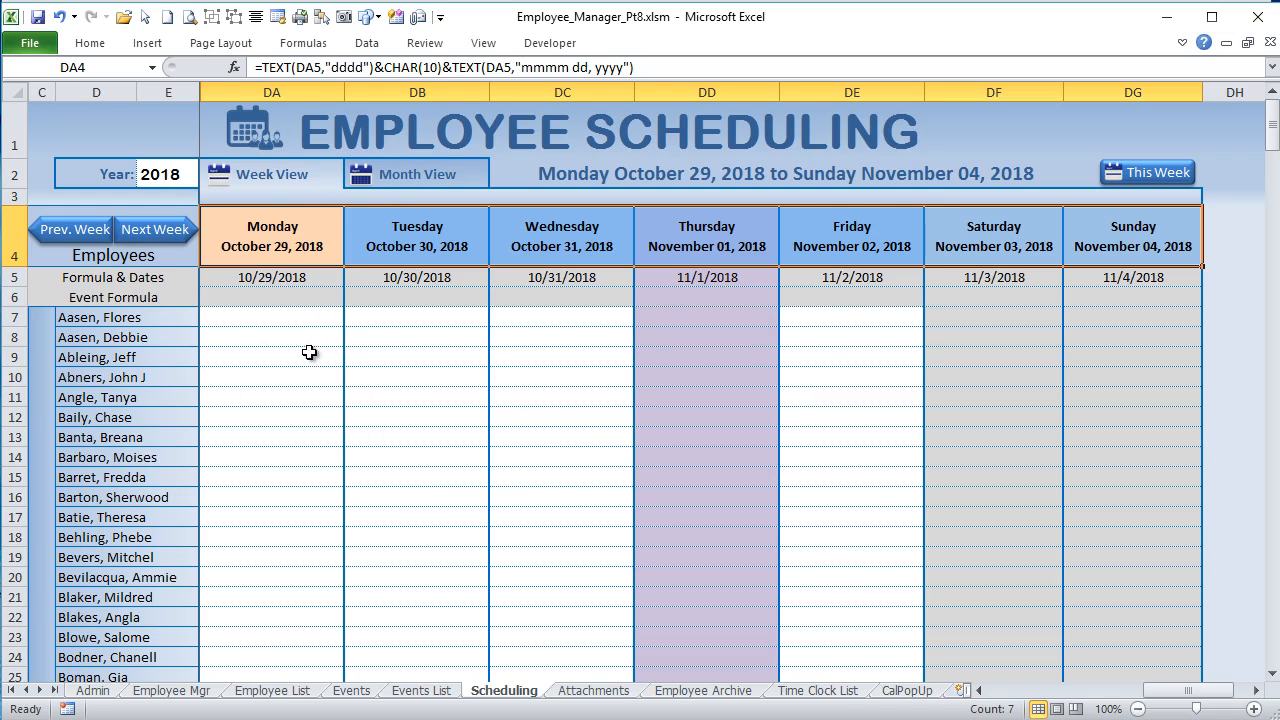
Step: Examine the date formulas in row 5 and the event formulas in row 6 of the week view
click(936, 294)
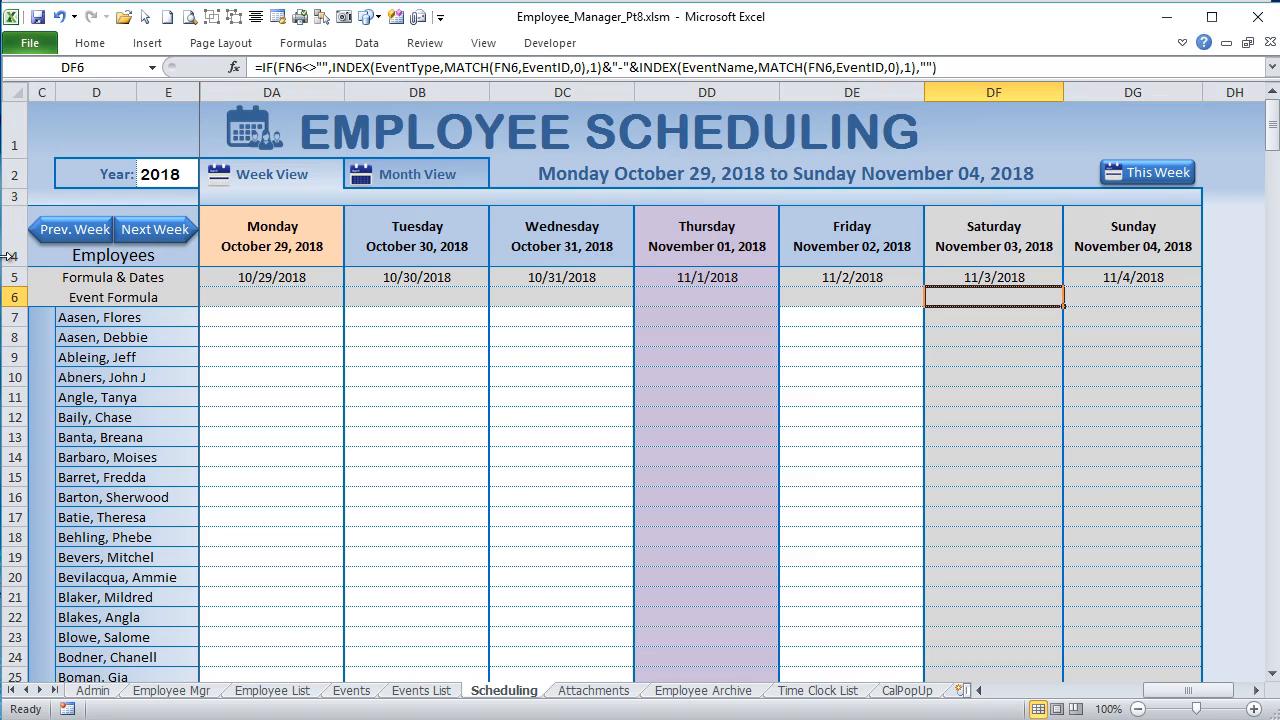
click(524, 300)
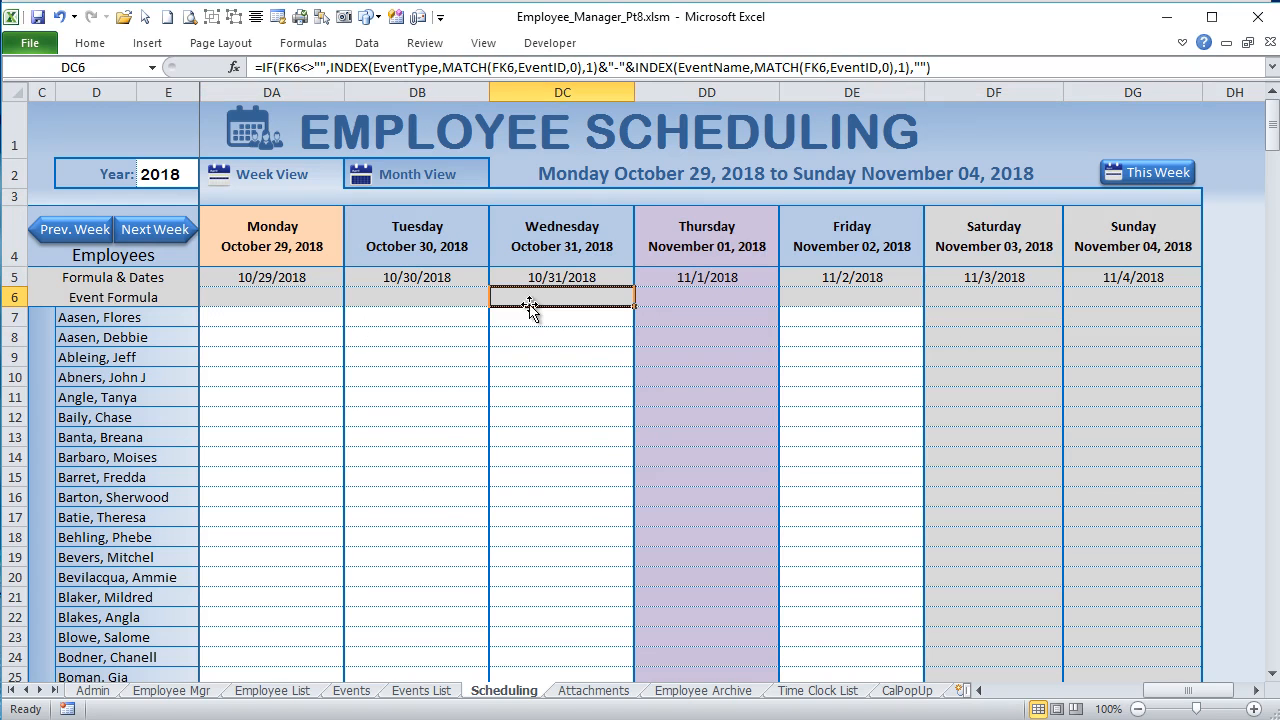
click(667, 280)
click(276, 279)
click(380, 278)
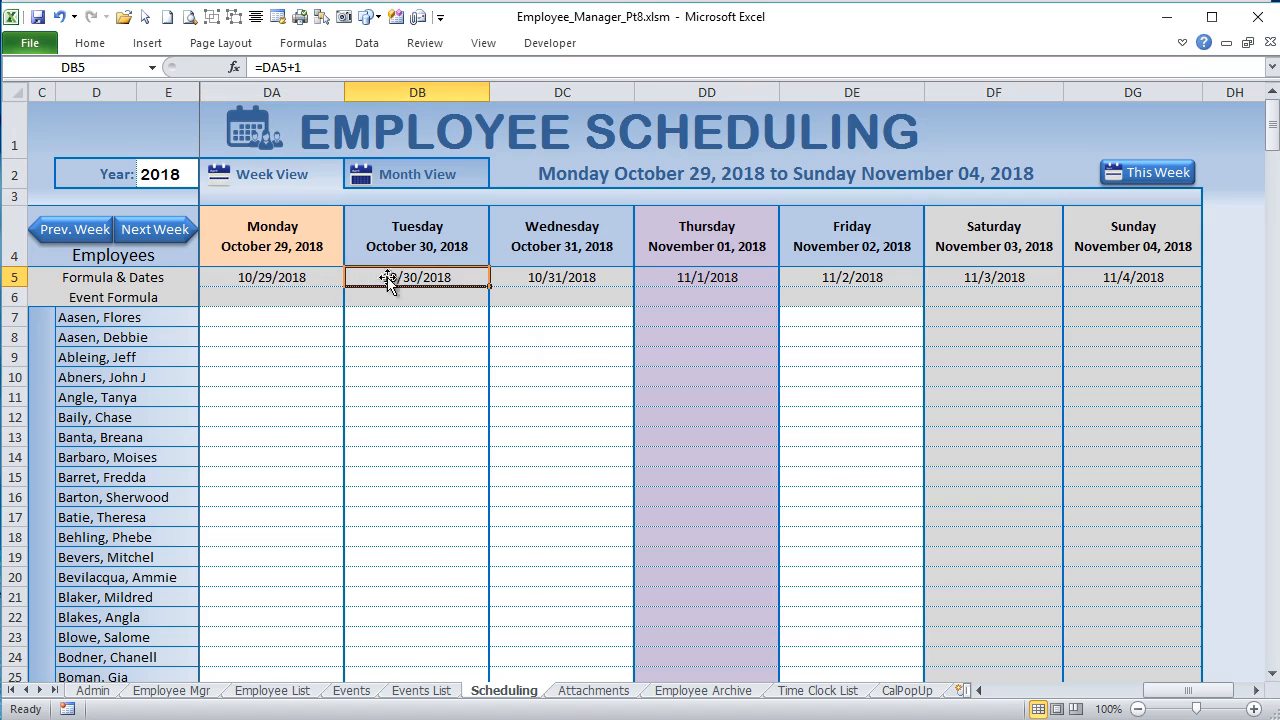
click(311, 296)
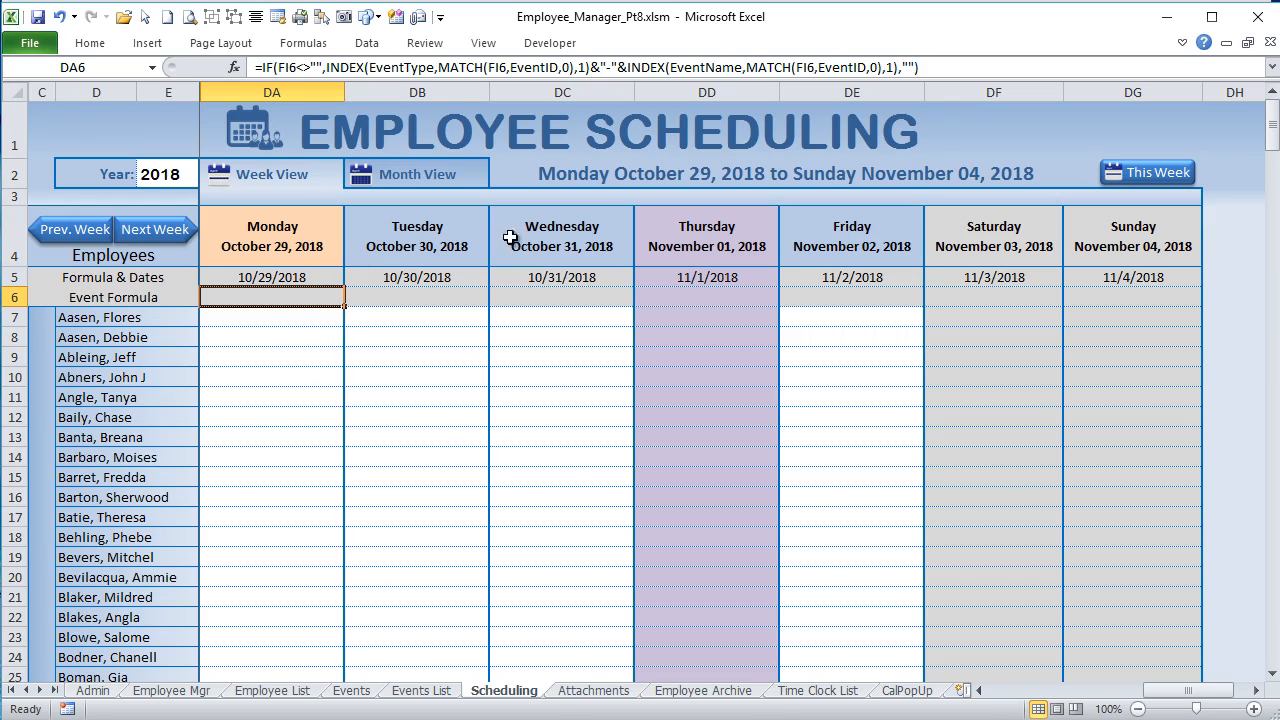
Step: Show the week starting Monday, October 22, 2018 and check the leave event in DA8
click(87, 232)
click(87, 232)
click(148, 232)
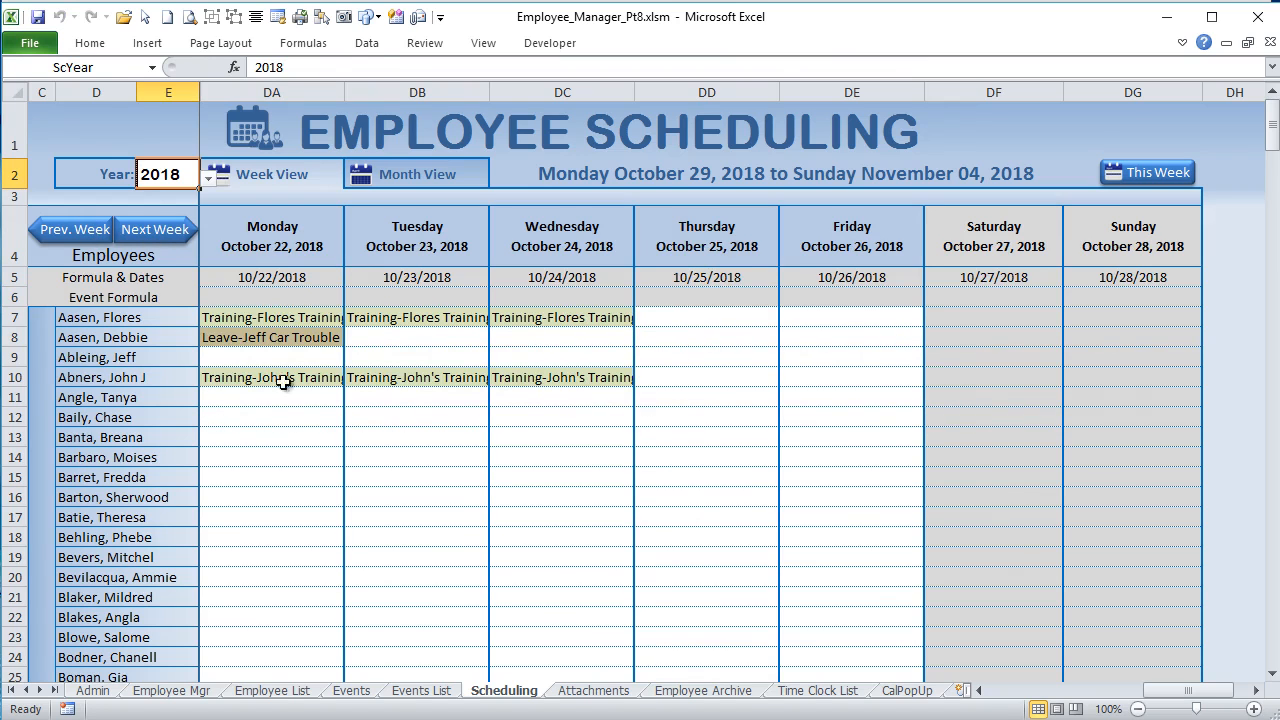
click(207, 337)
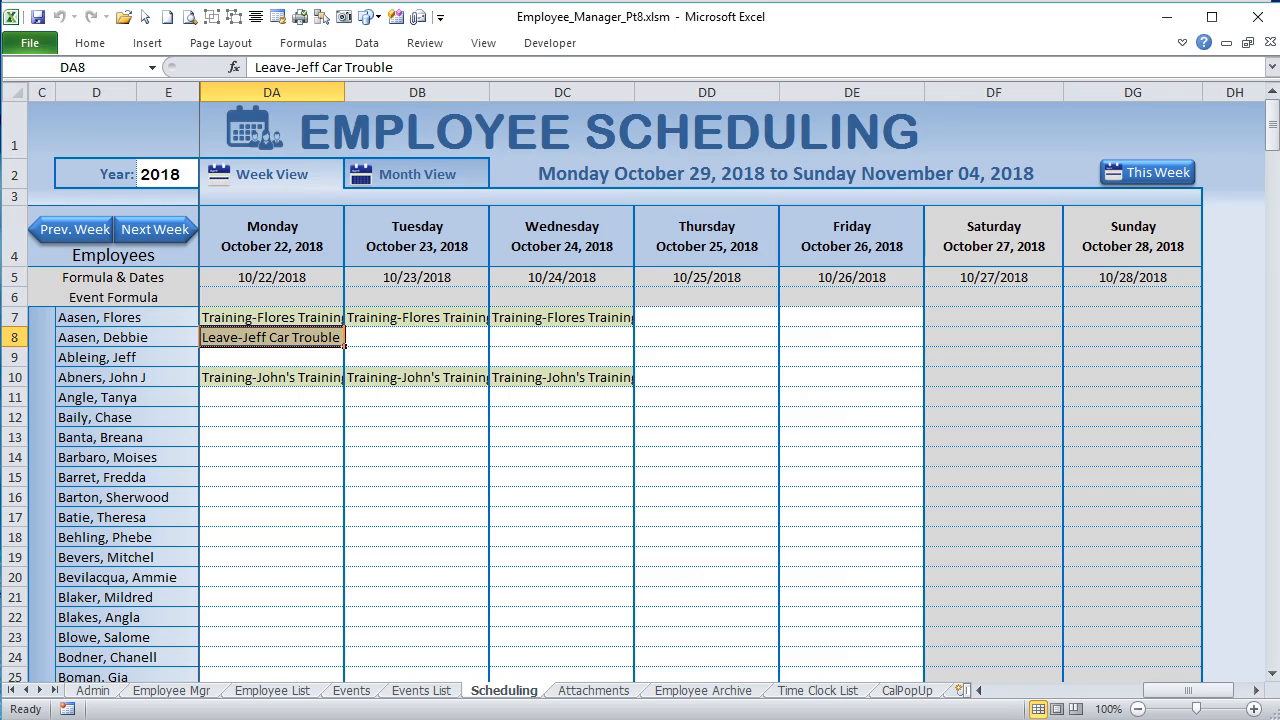
Step: Examine the date, event ID and lookup formula in FI5:FI7 of the Week View event ID block, highlighting the formula's EventID argument
drag(1192, 697, 1220, 697)
click(685, 280)
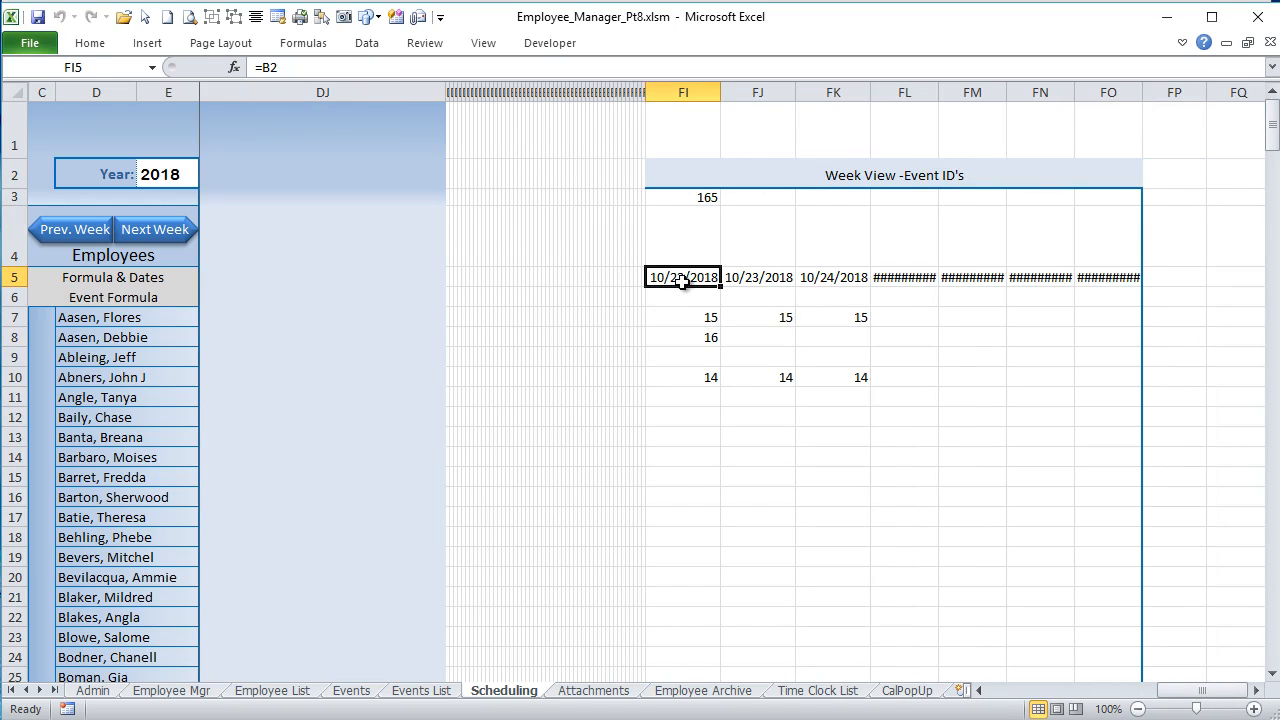
click(694, 320)
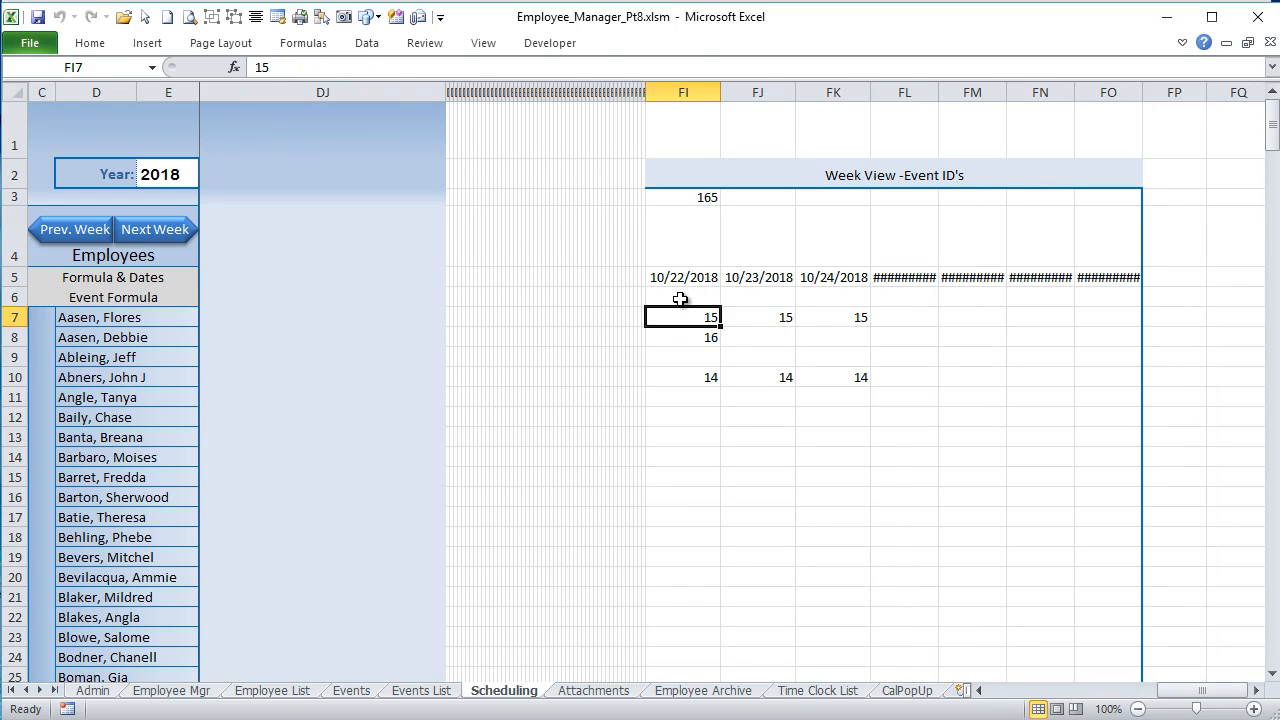
click(680, 299)
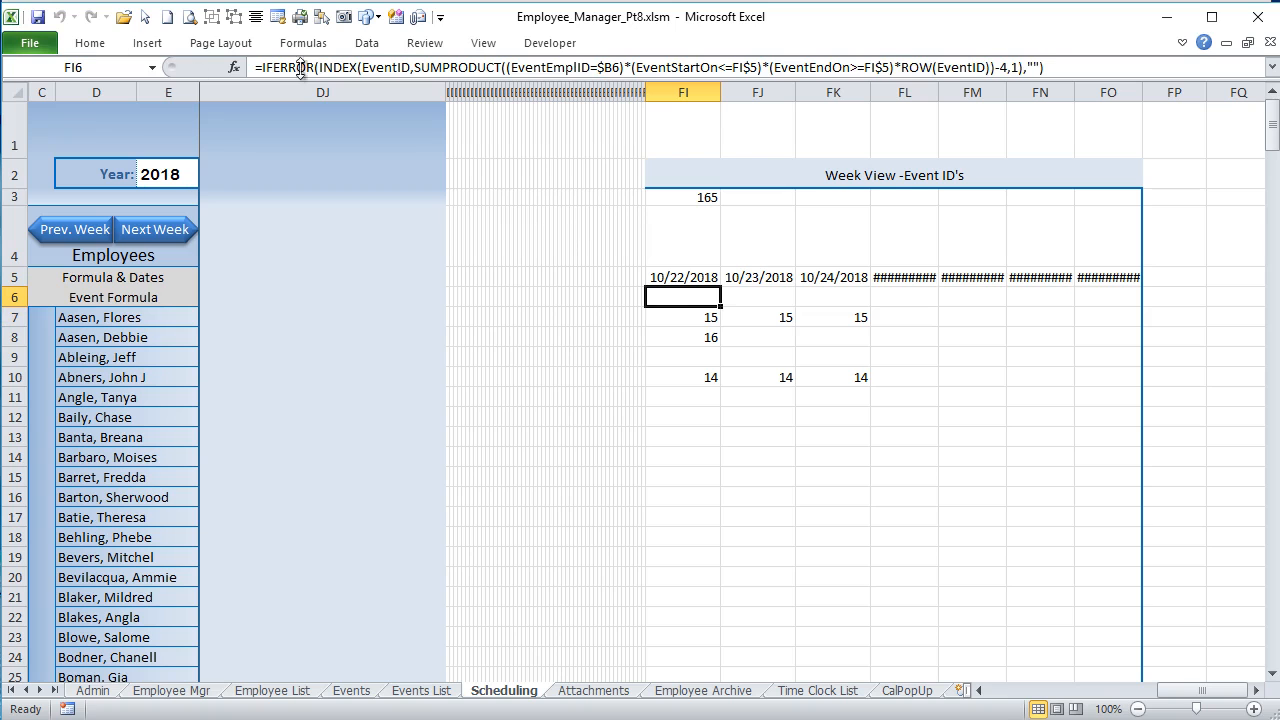
click(407, 66)
drag(400, 66, 377, 66)
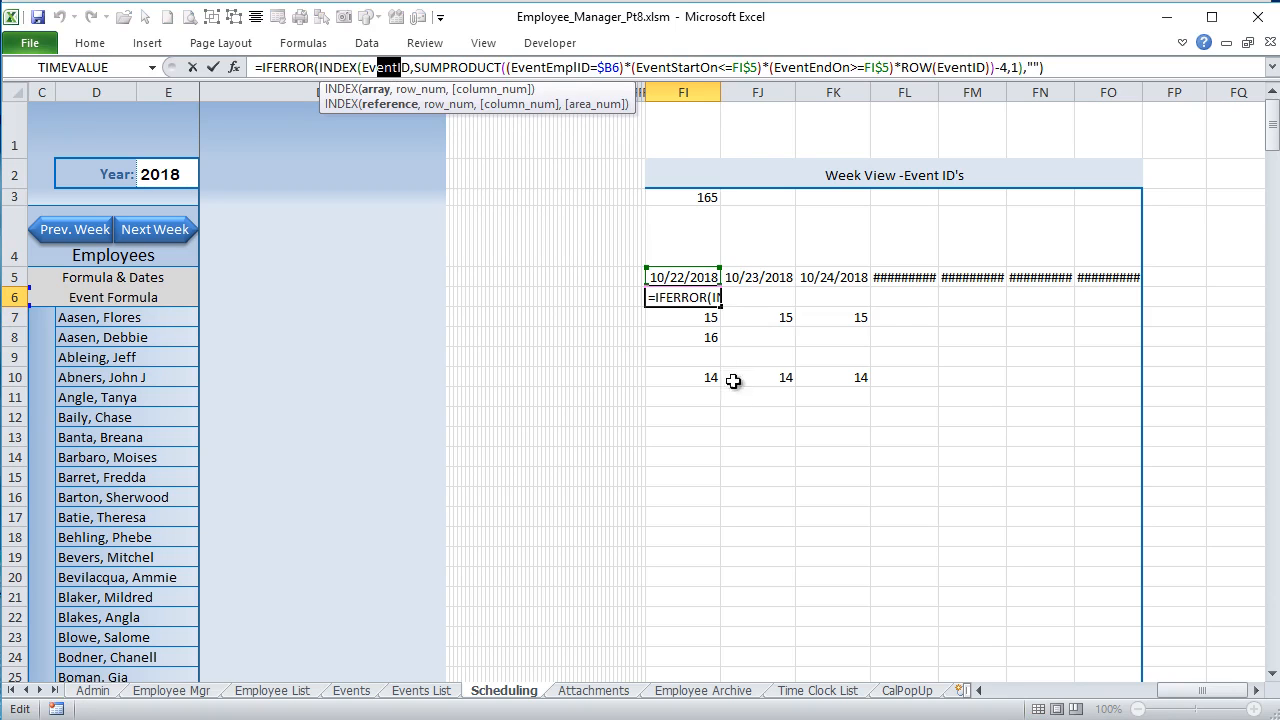
key(Return)
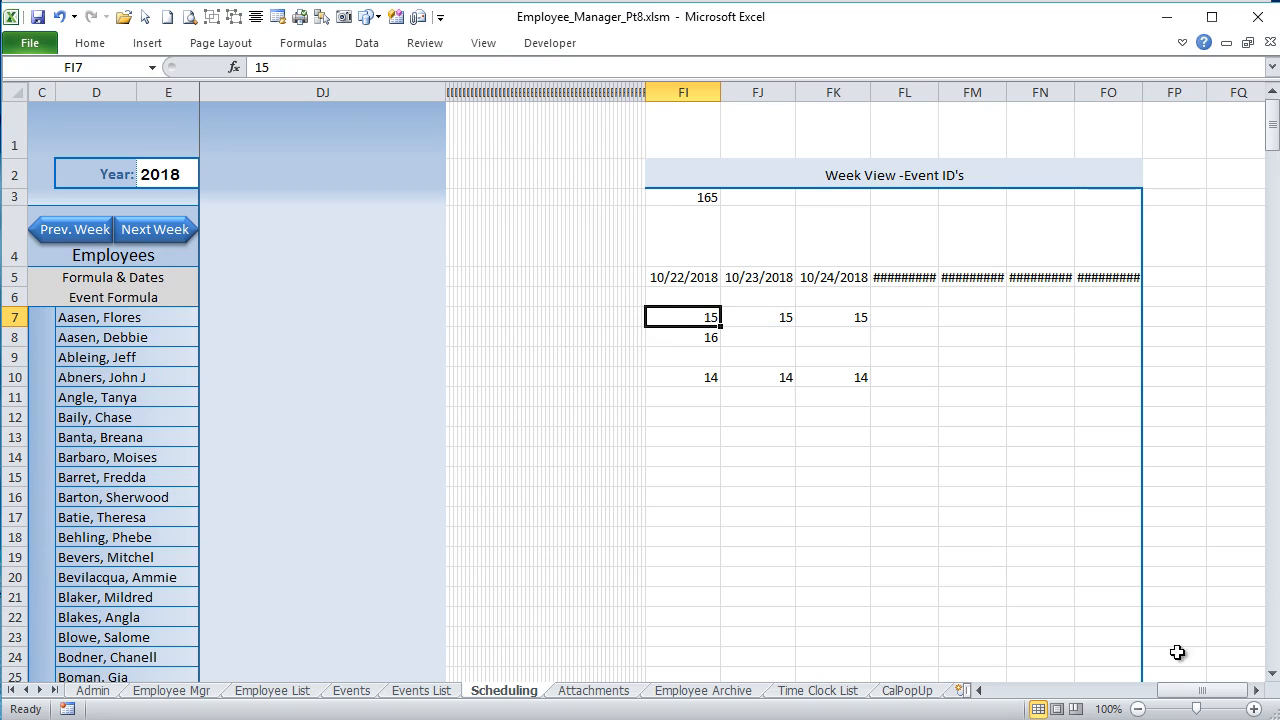
Step: Compare the event text in DA7 and the display formula in DA6 with the event IDs in column FI
drag(1197, 697, 1083, 697)
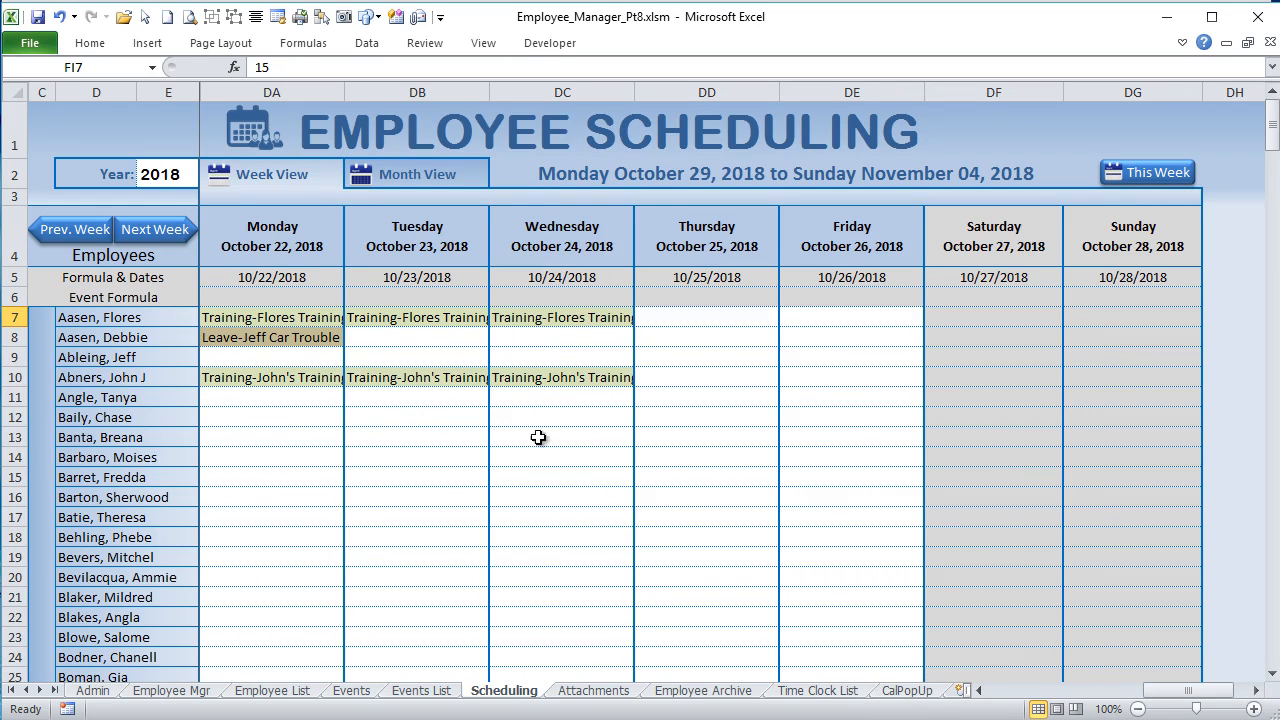
click(261, 319)
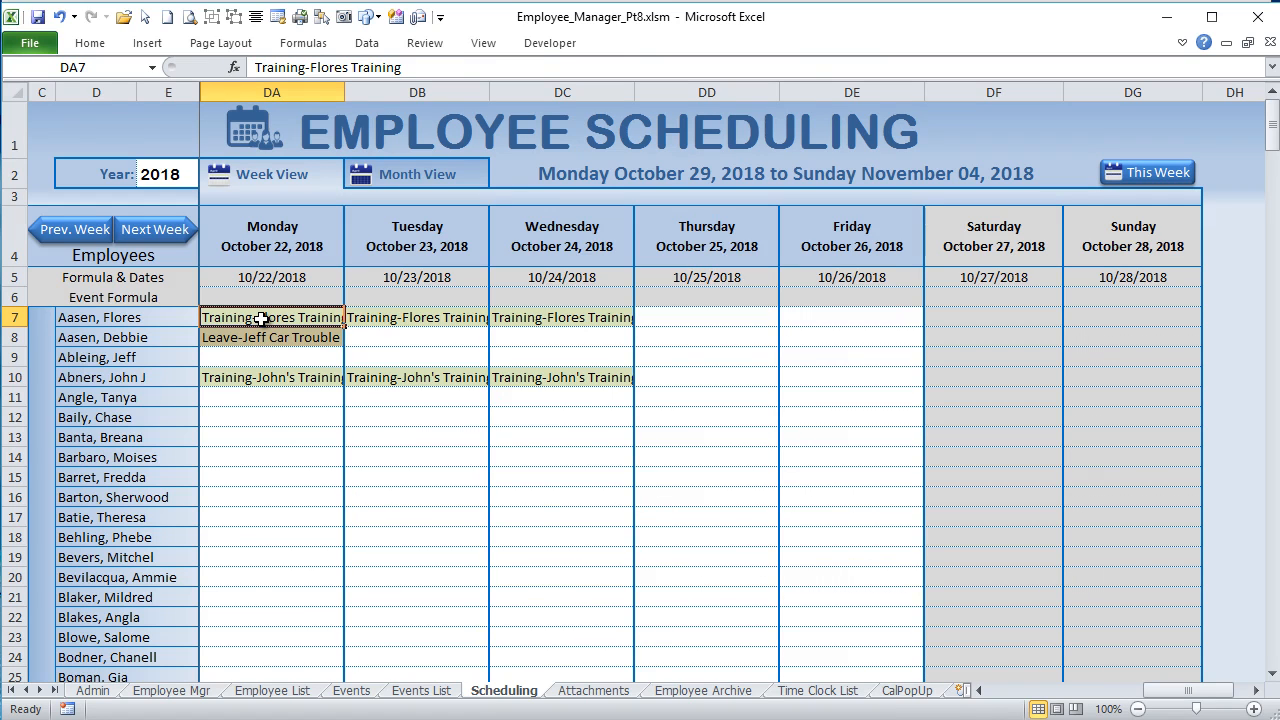
click(277, 296)
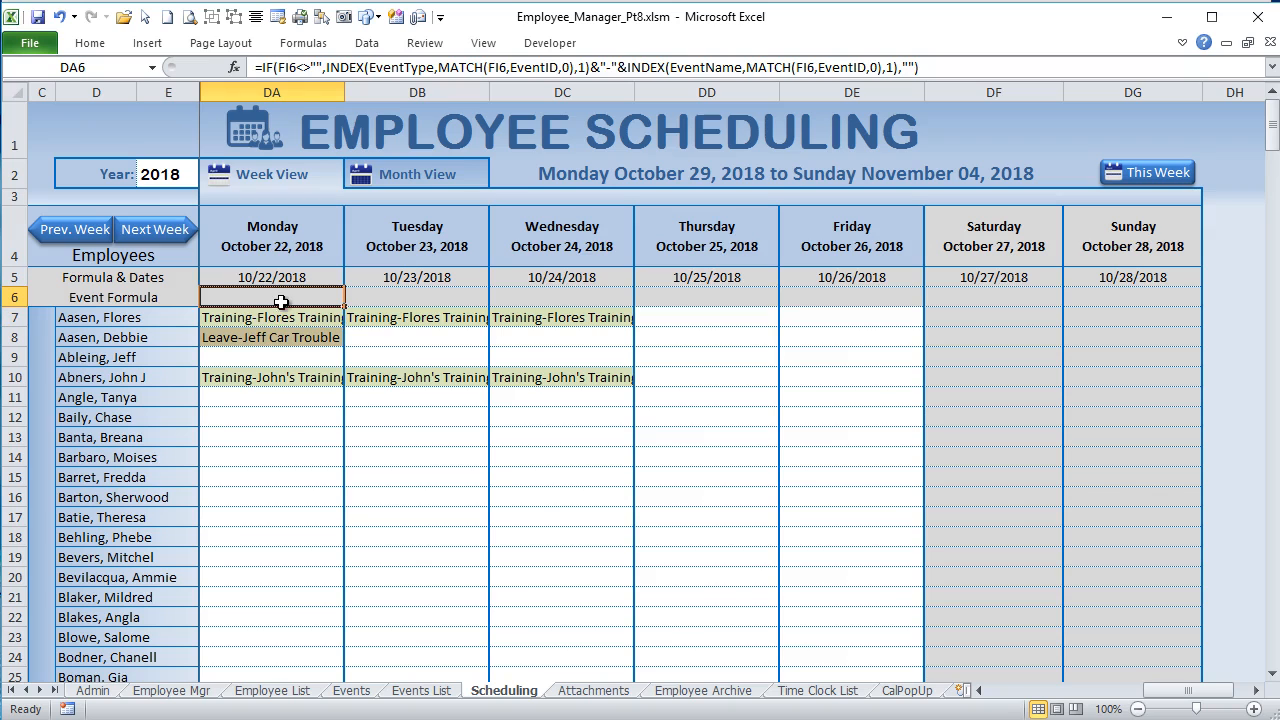
mouse_move(281, 292)
mouse_down()
mouse_move(286, 471)
mouse_move(306, 289)
mouse_up()
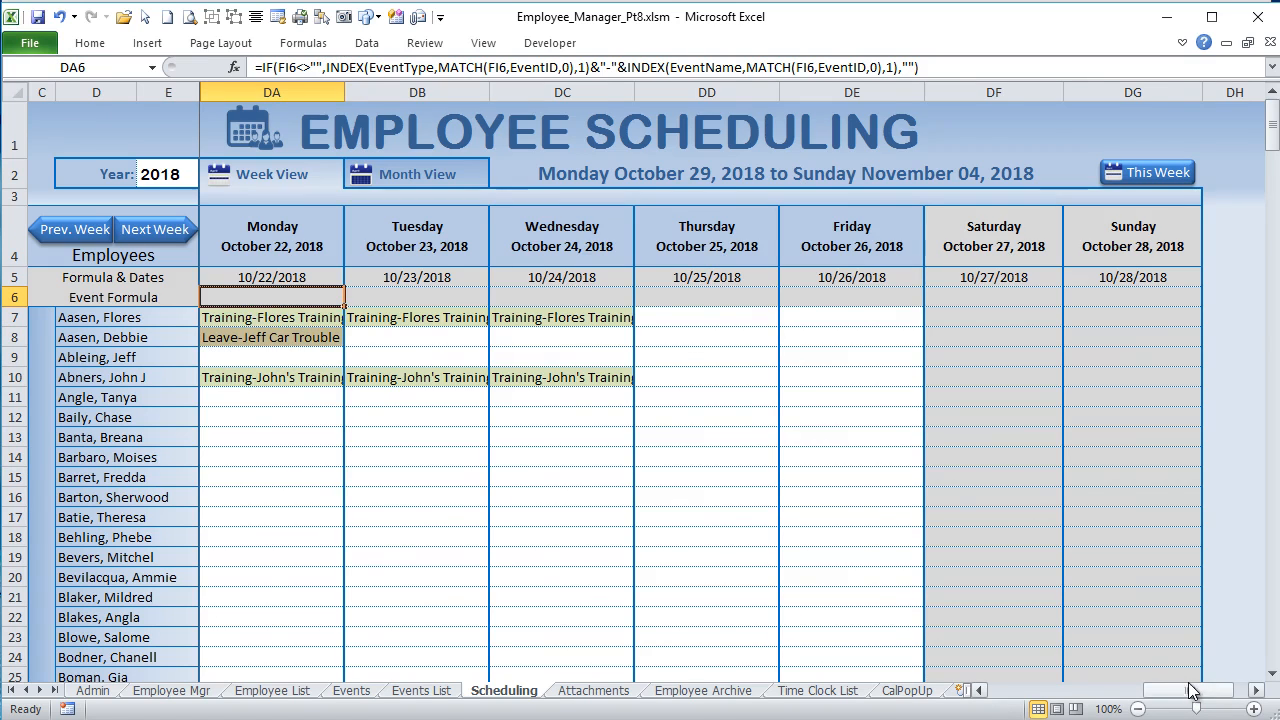
drag(1190, 690, 1203, 690)
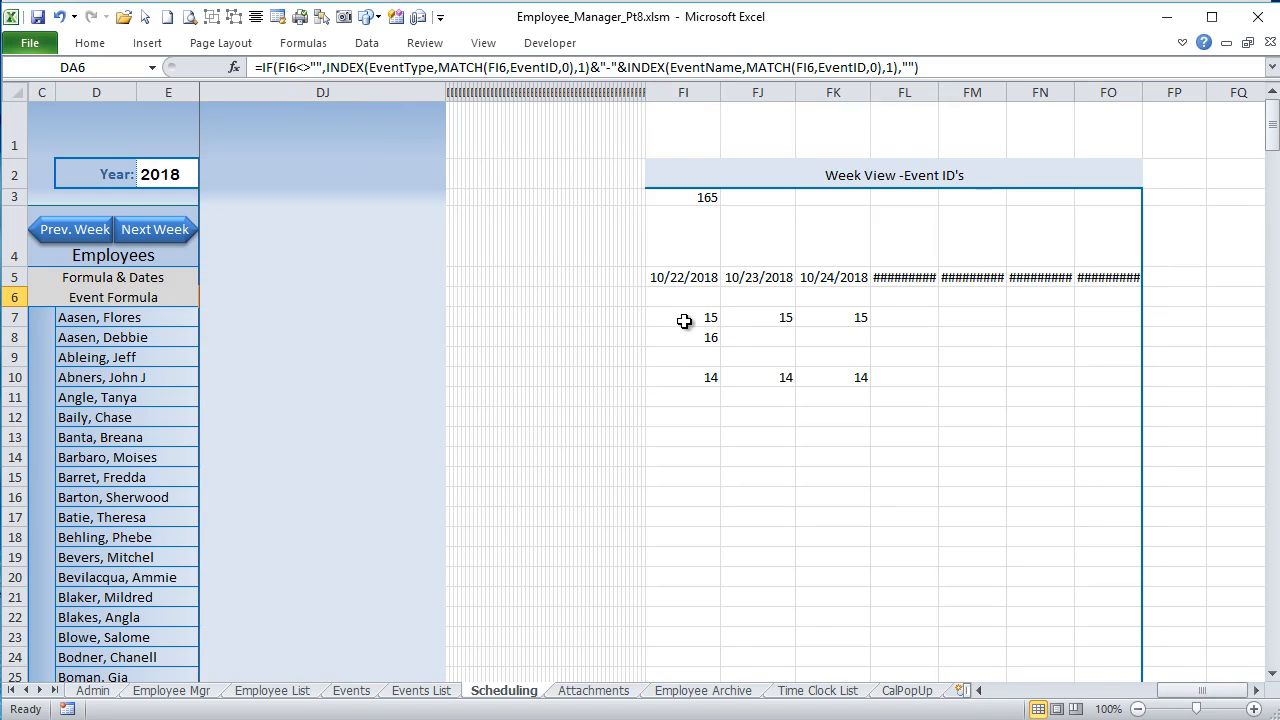
drag(1202, 690, 1188, 690)
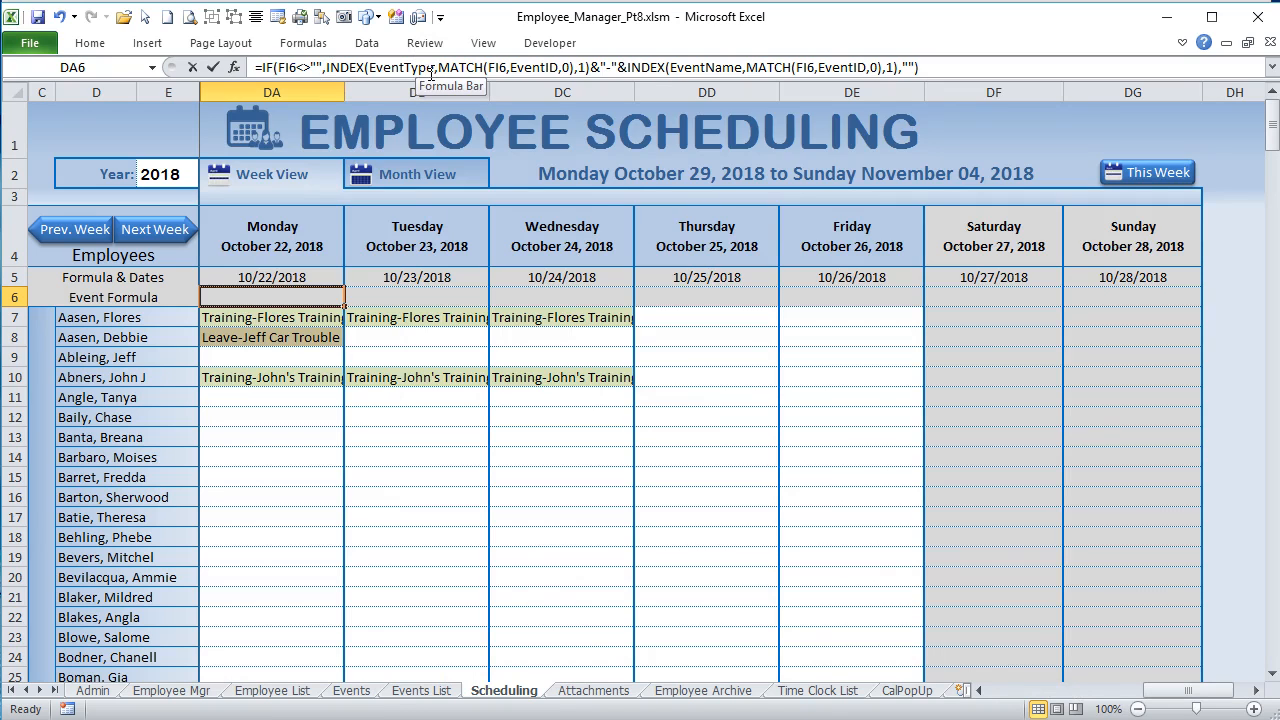
Step: Examine the first INDEX/MATCH part of the DA6 event formula, highlighting EventType, FI6, EventID, the MATCH function and the column number
drag(428, 70, 385, 70)
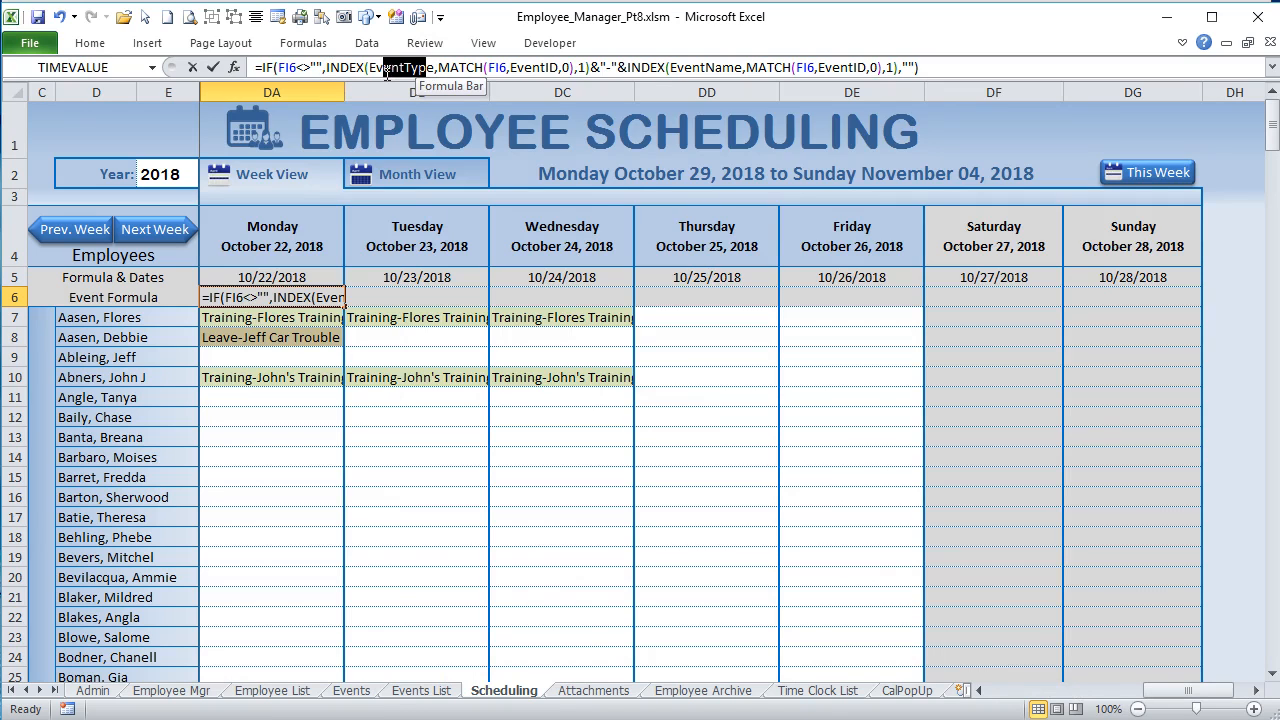
click(437, 68)
text(,)
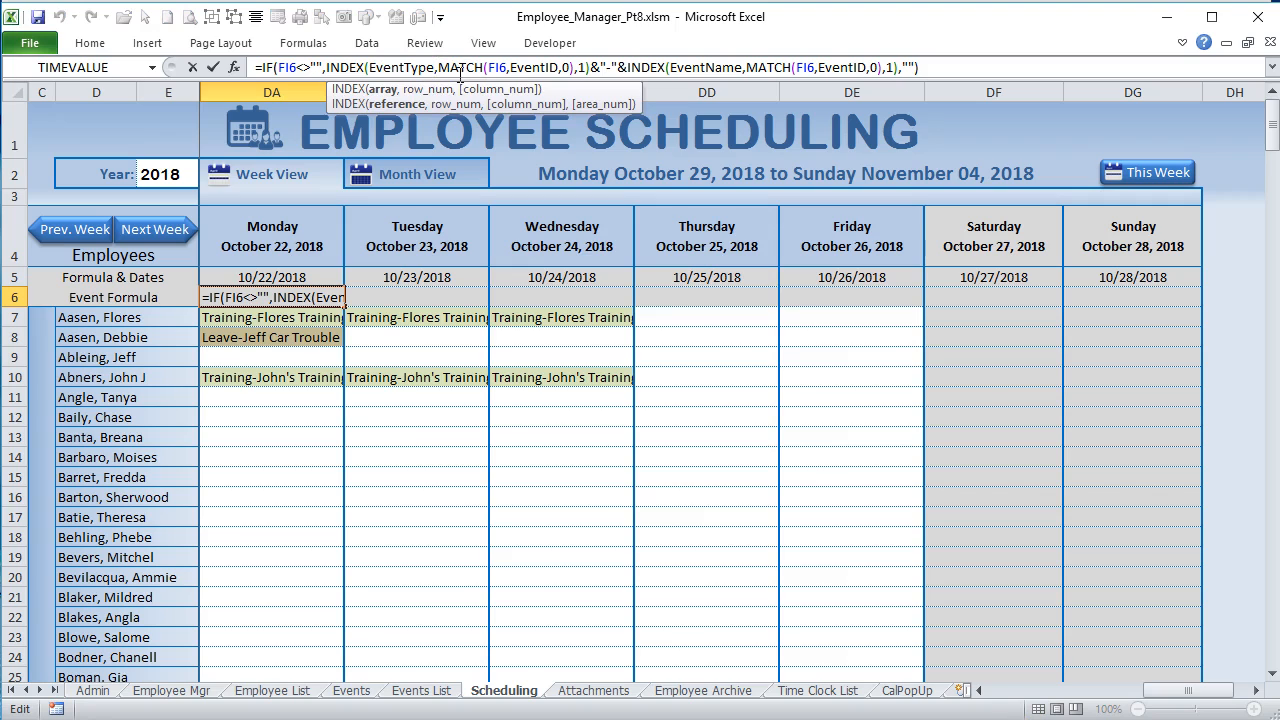
click(503, 67)
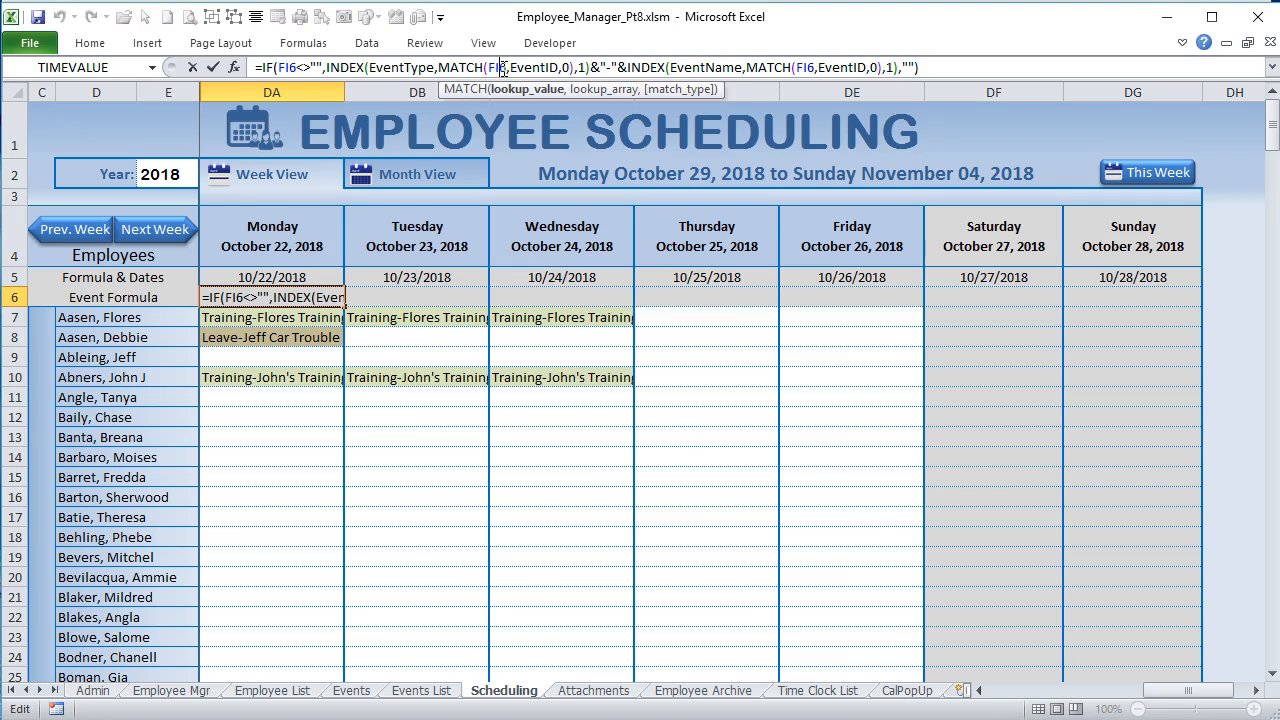
double_click(500, 67)
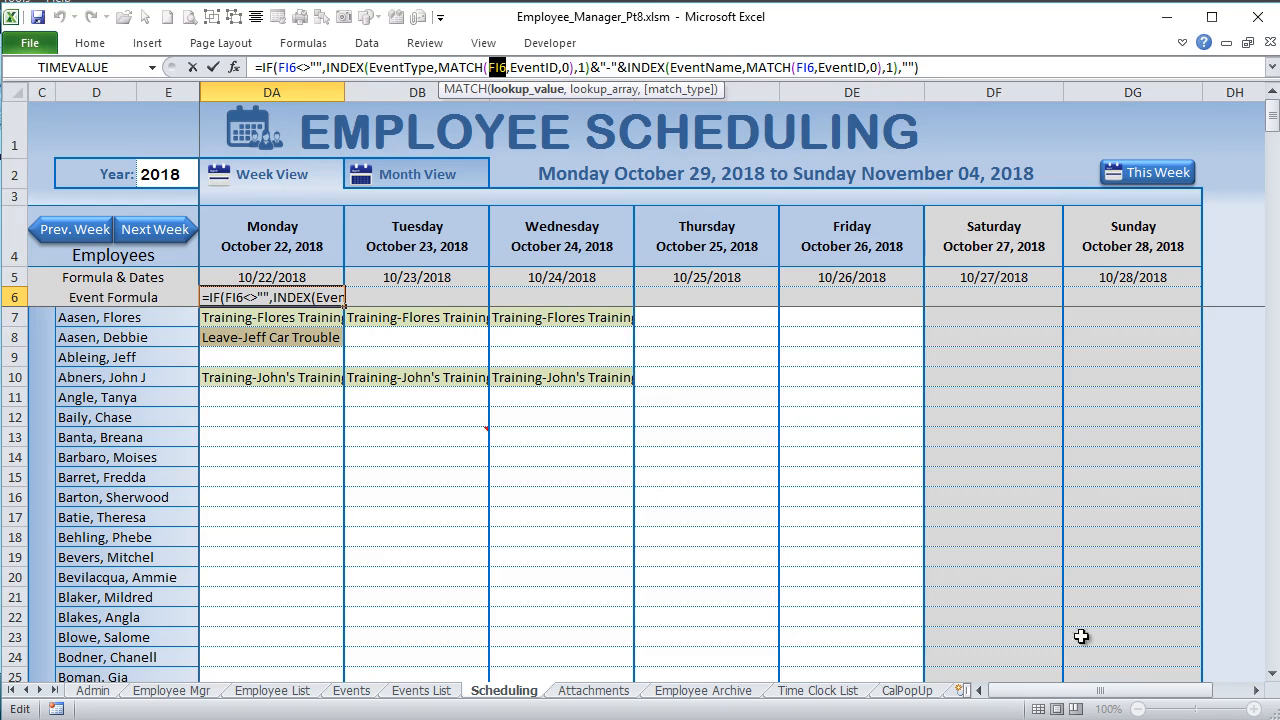
click(542, 67)
drag(560, 67, 508, 67)
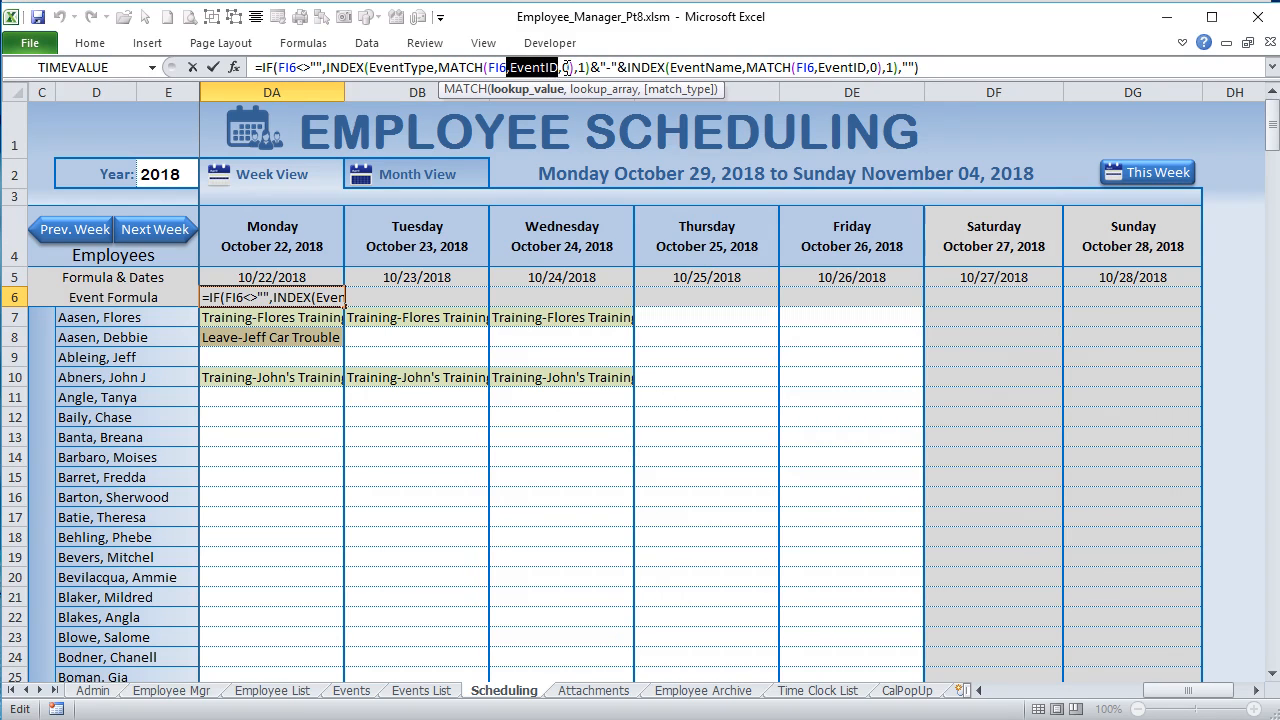
click(565, 67)
drag(573, 67, 440, 67)
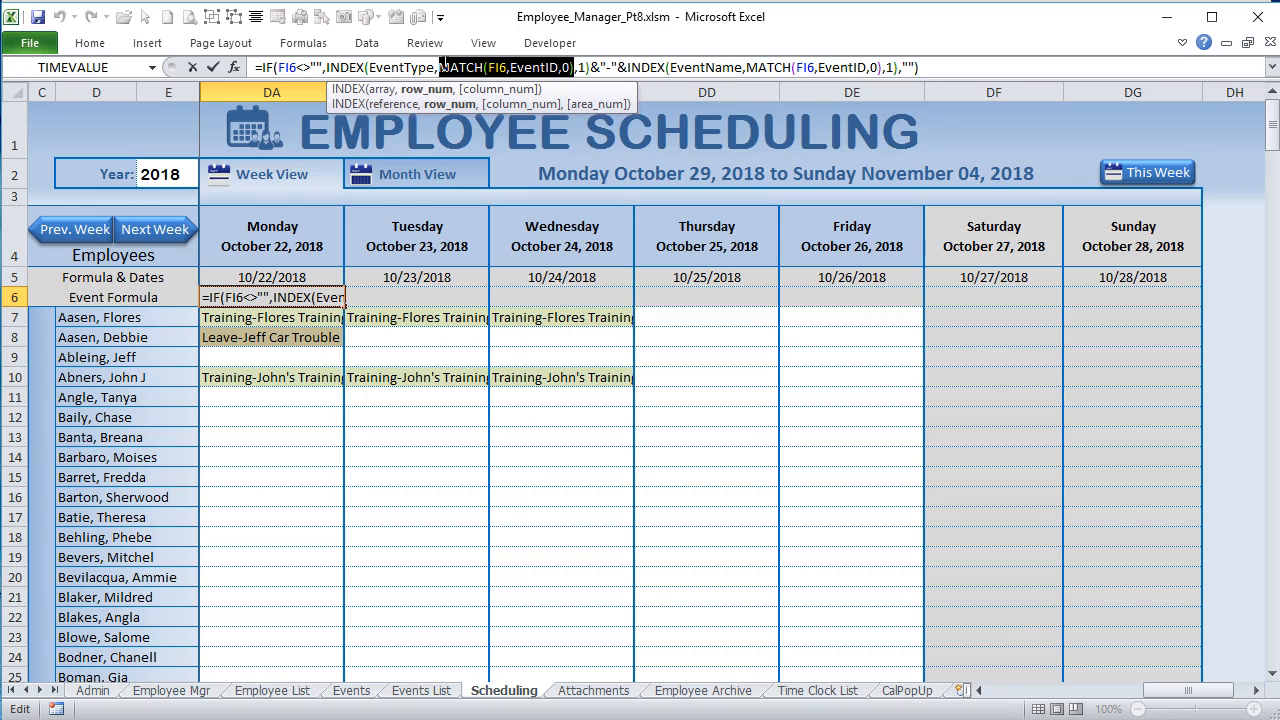
click(584, 68)
double_click(581, 67)
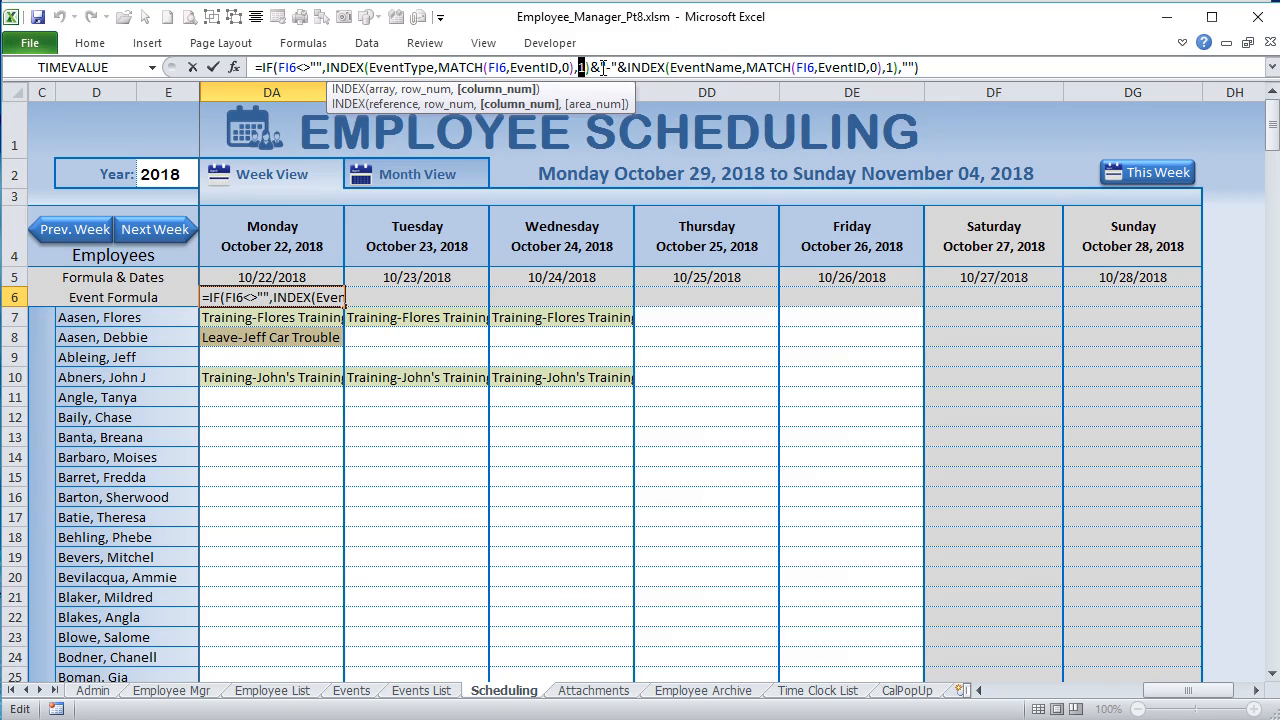
Step: Examine the hyphen separator and the EventName lookup in the second half of the DA6 formula, leaving the formula as is
text(&")
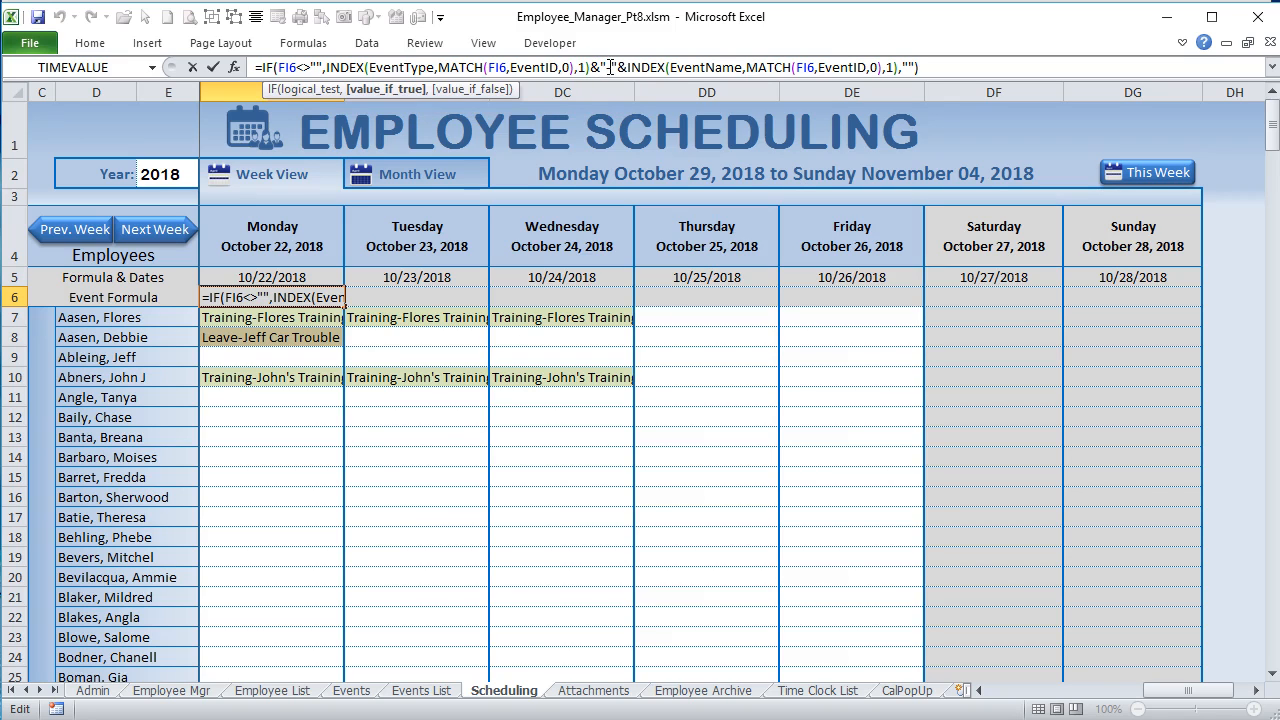
text(-)
drag(741, 67, 682, 70)
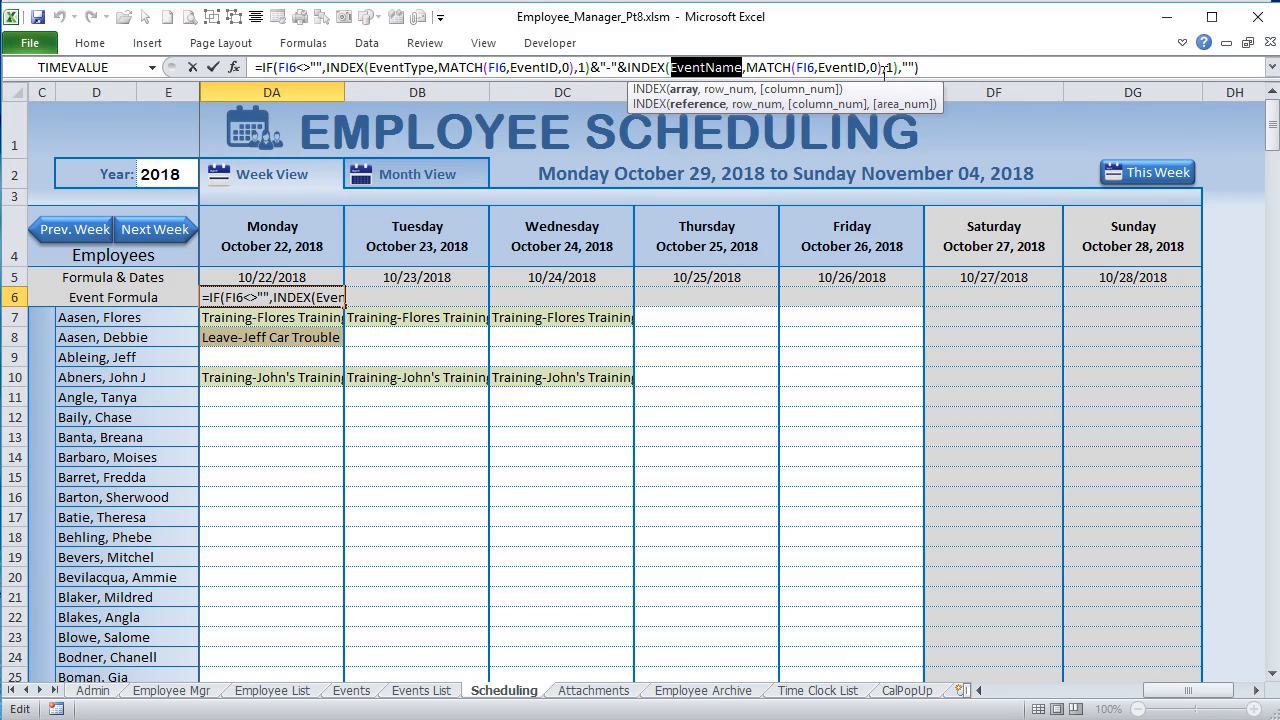
key(Return)
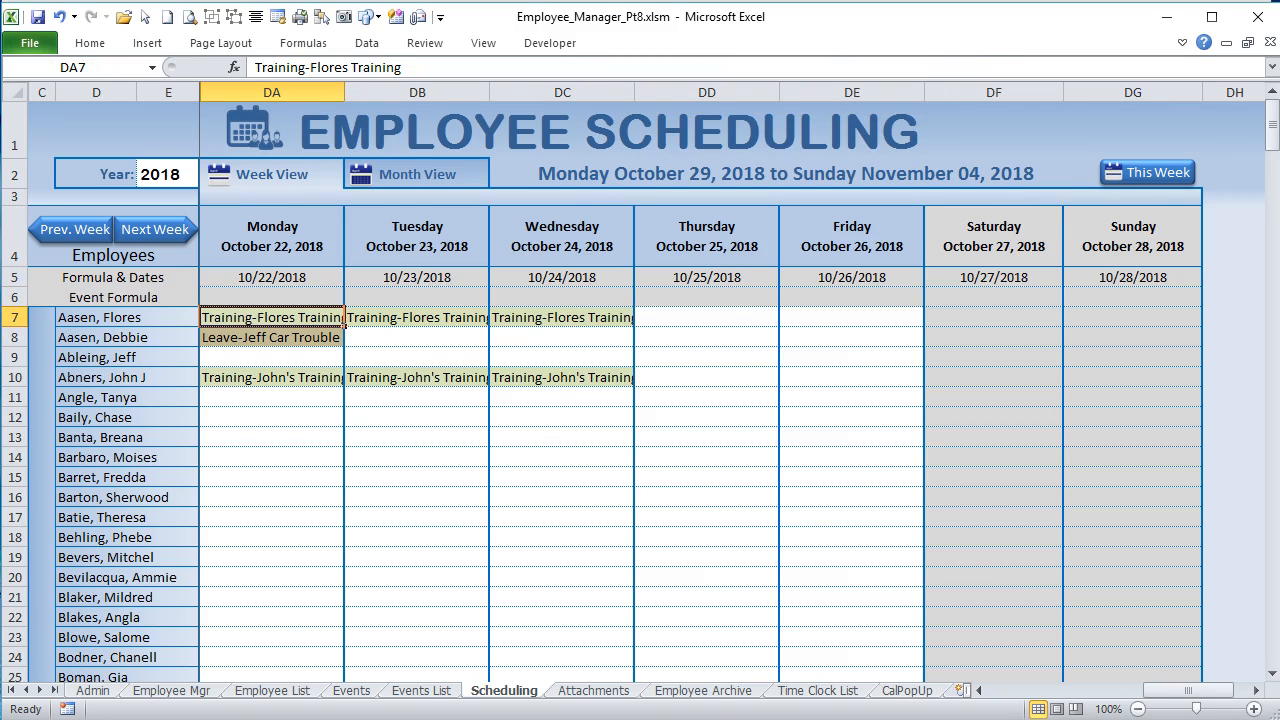
Step: Compare the IDs in the Week View event ID block with the event formulas in DA6:DG6 and the text in DA7
drag(1190, 690, 1203, 690)
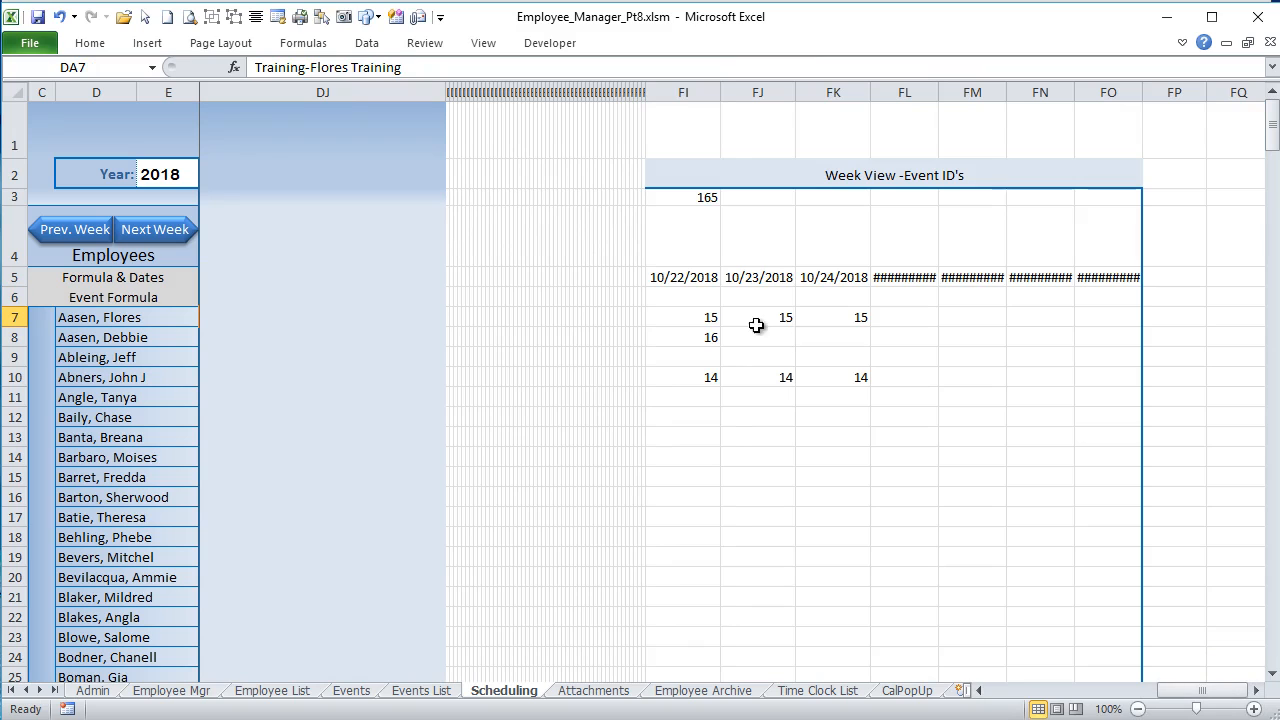
click(728, 316)
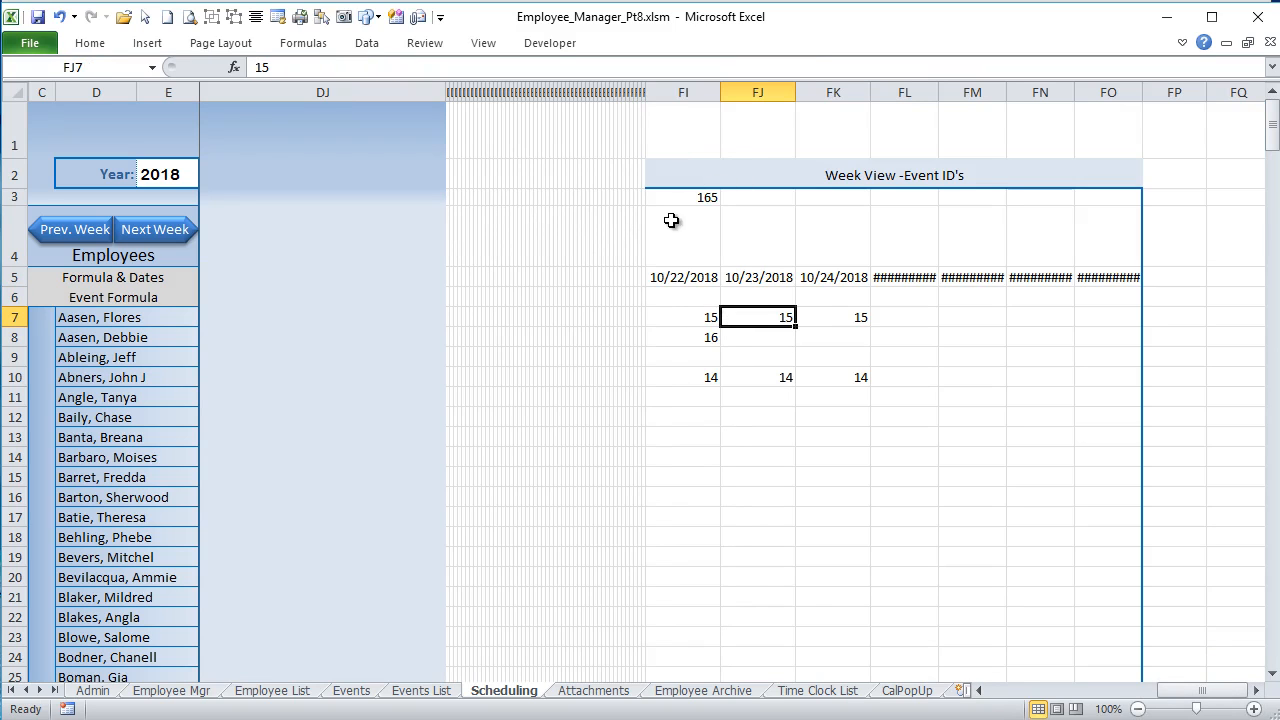
click(712, 317)
click(683, 246)
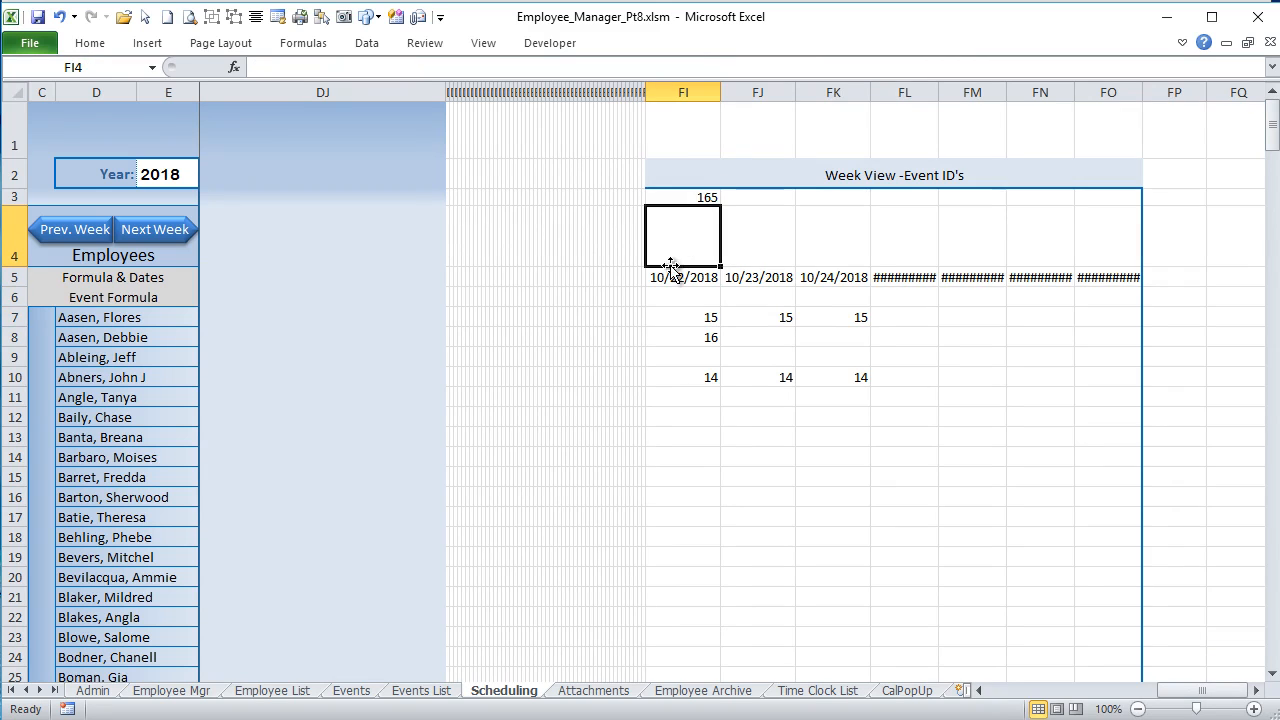
drag(1223, 698, 1209, 697)
drag(204, 297, 1082, 292)
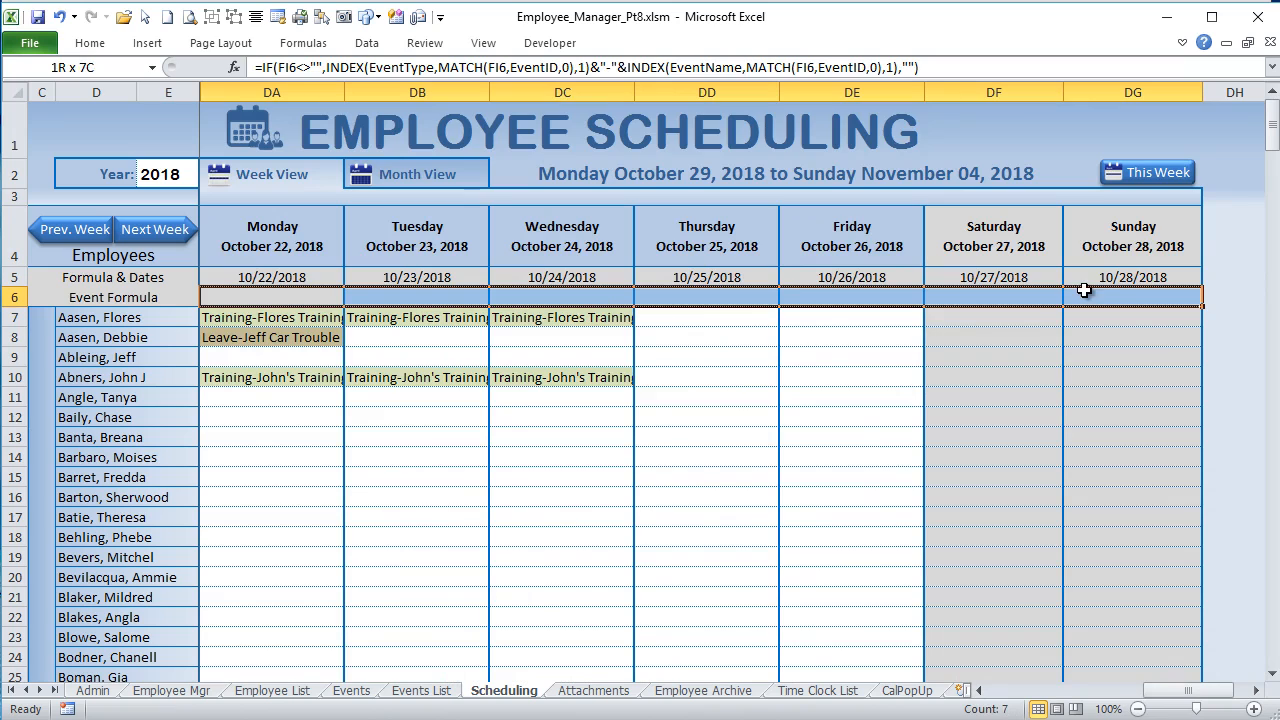
click(265, 318)
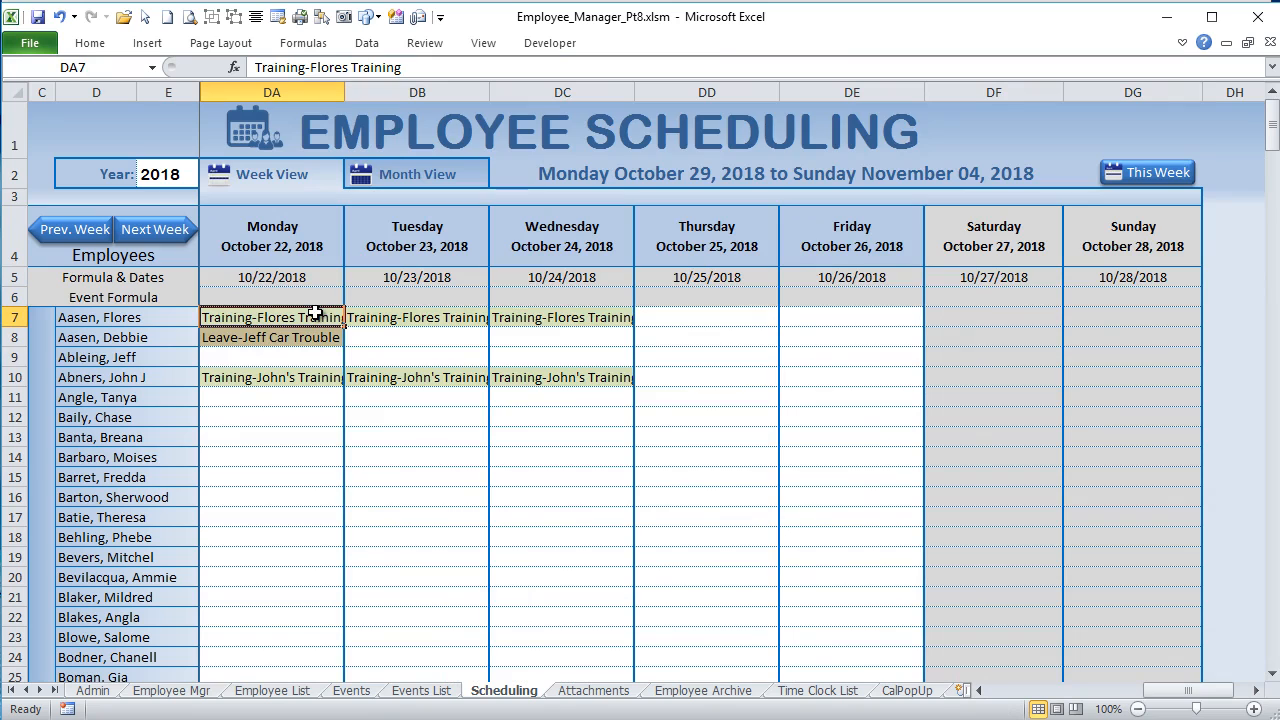
Step: Copy the event formula from DA6 and paste it as a formula into DA7
click(310, 295)
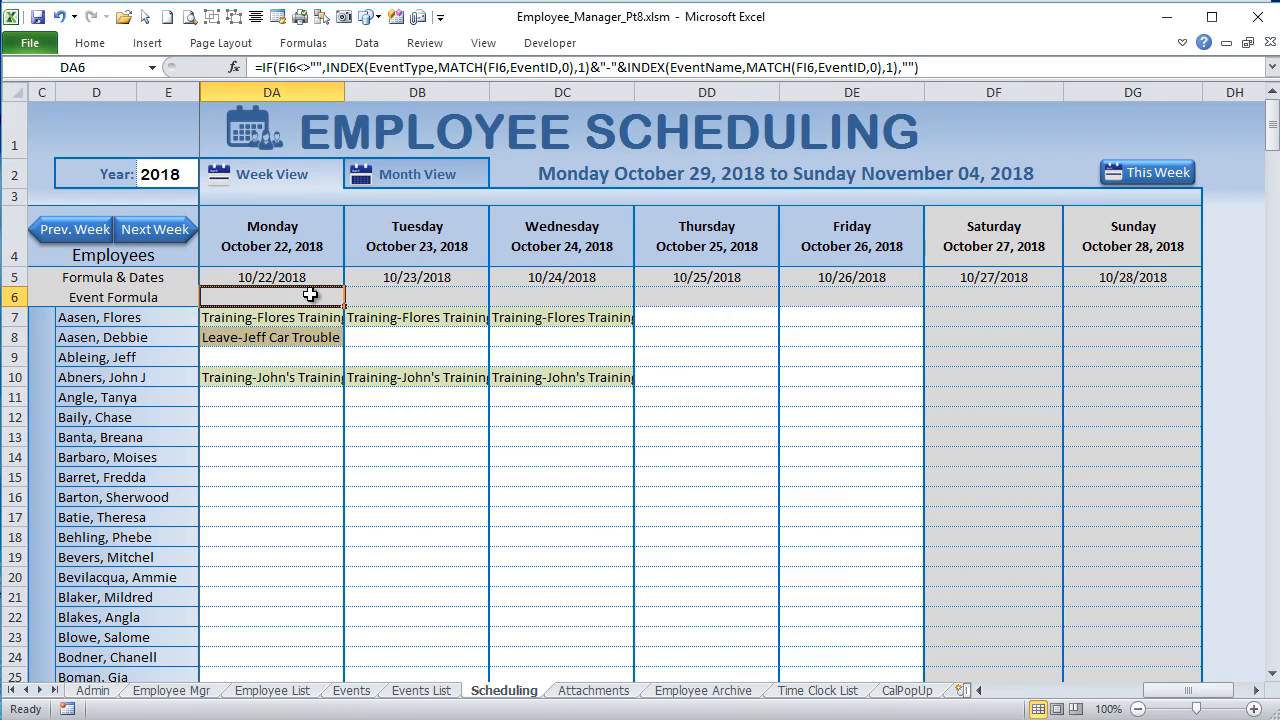
right_click(310, 295)
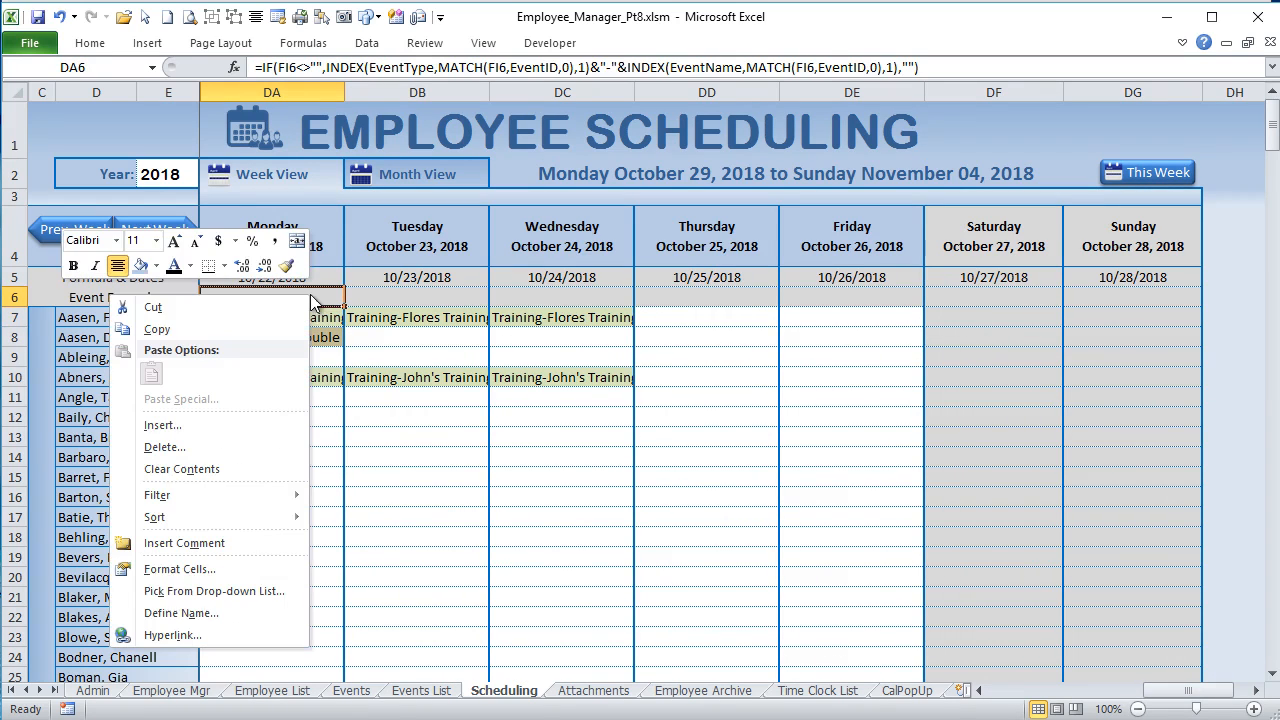
click(239, 330)
click(262, 327)
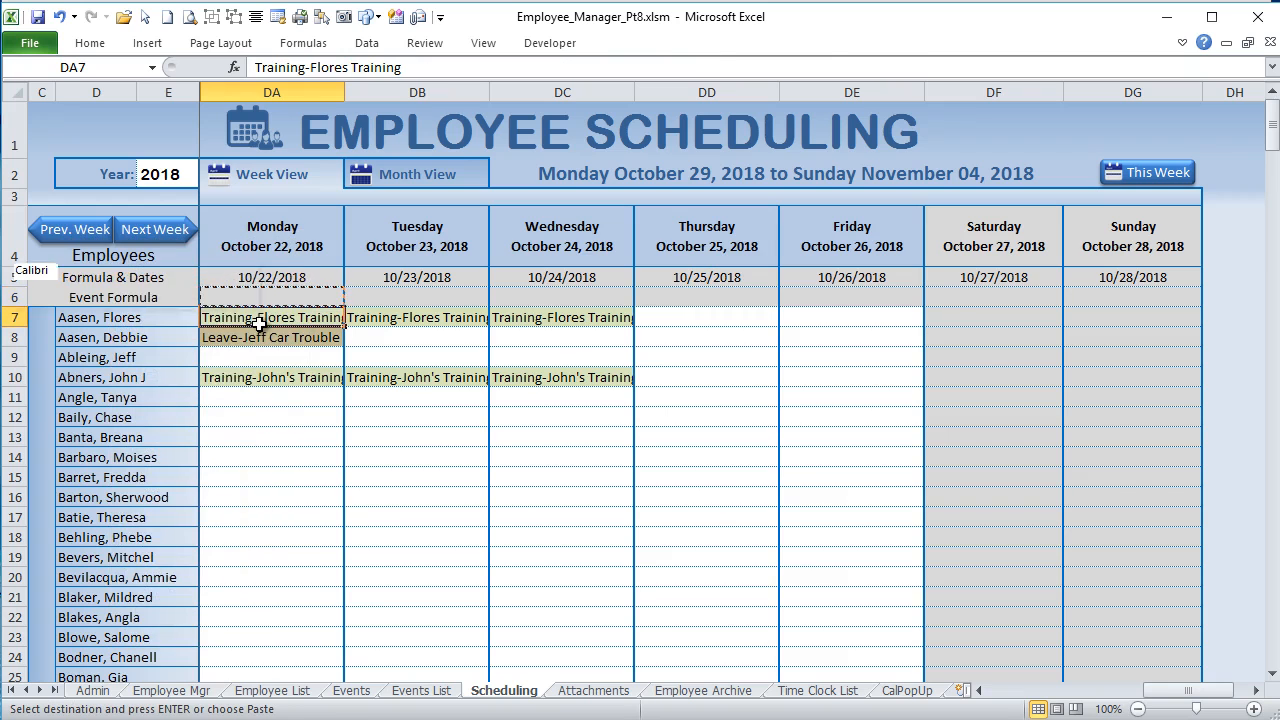
right_click(260, 326)
click(159, 405)
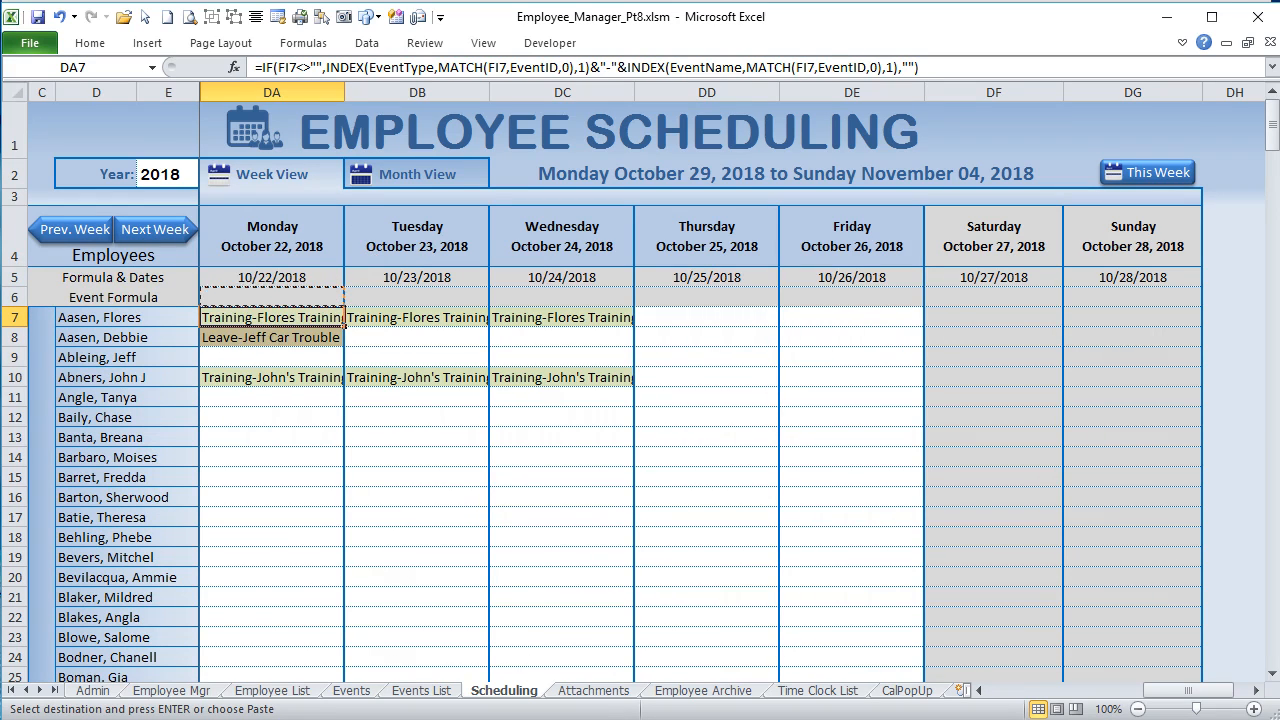
Step: Convert the formula in DA7 to its static text by copying the cell and pasting values over it
right_click(293, 321)
click(295, 317)
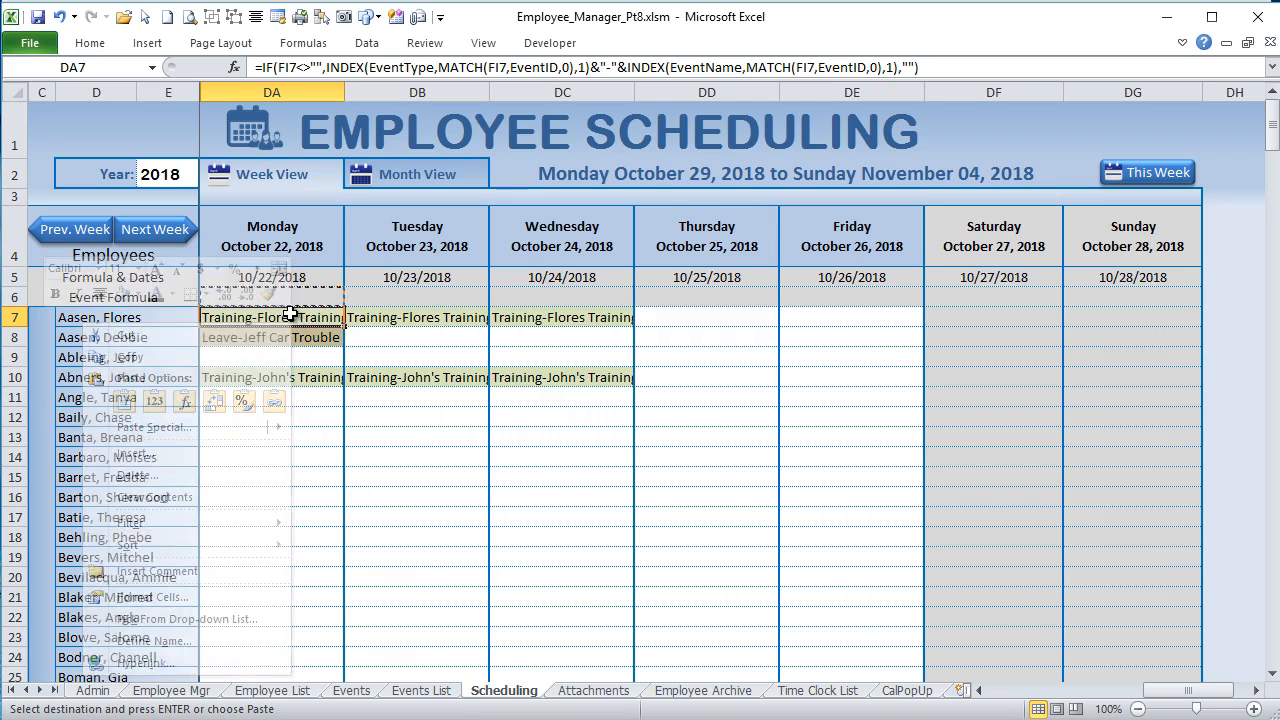
right_click(290, 314)
click(209, 354)
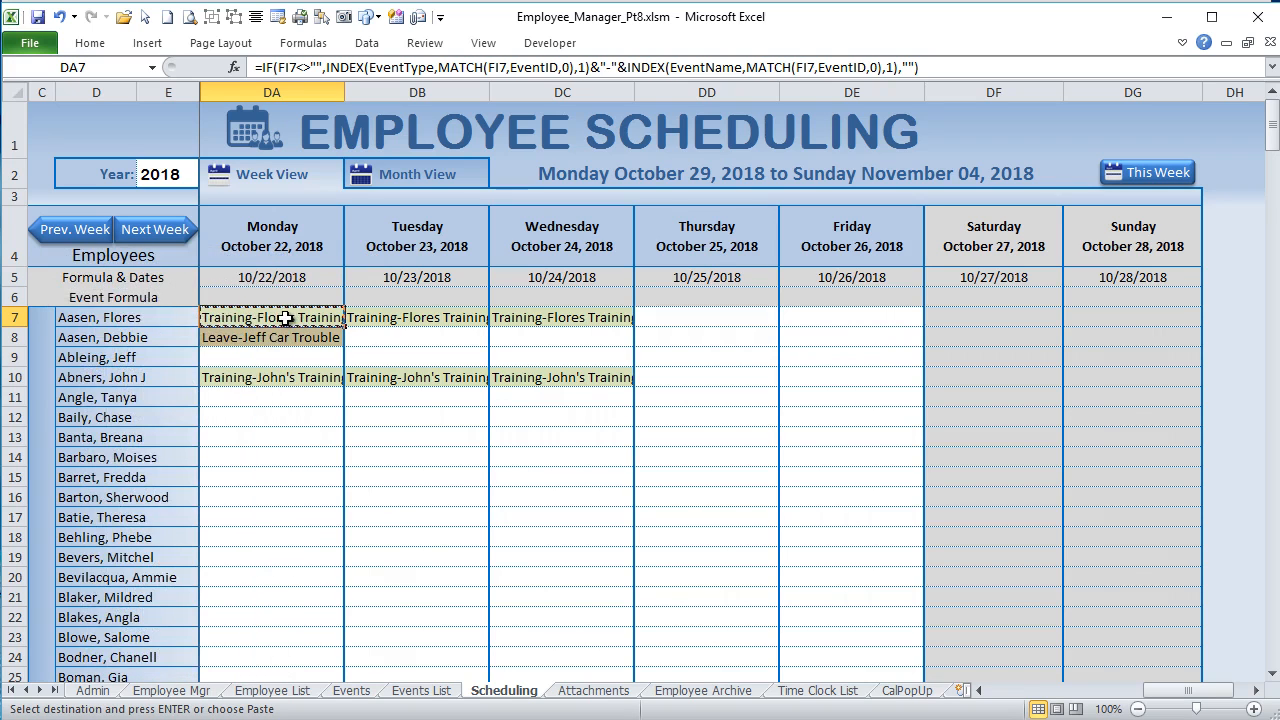
right_click(285, 320)
click(148, 398)
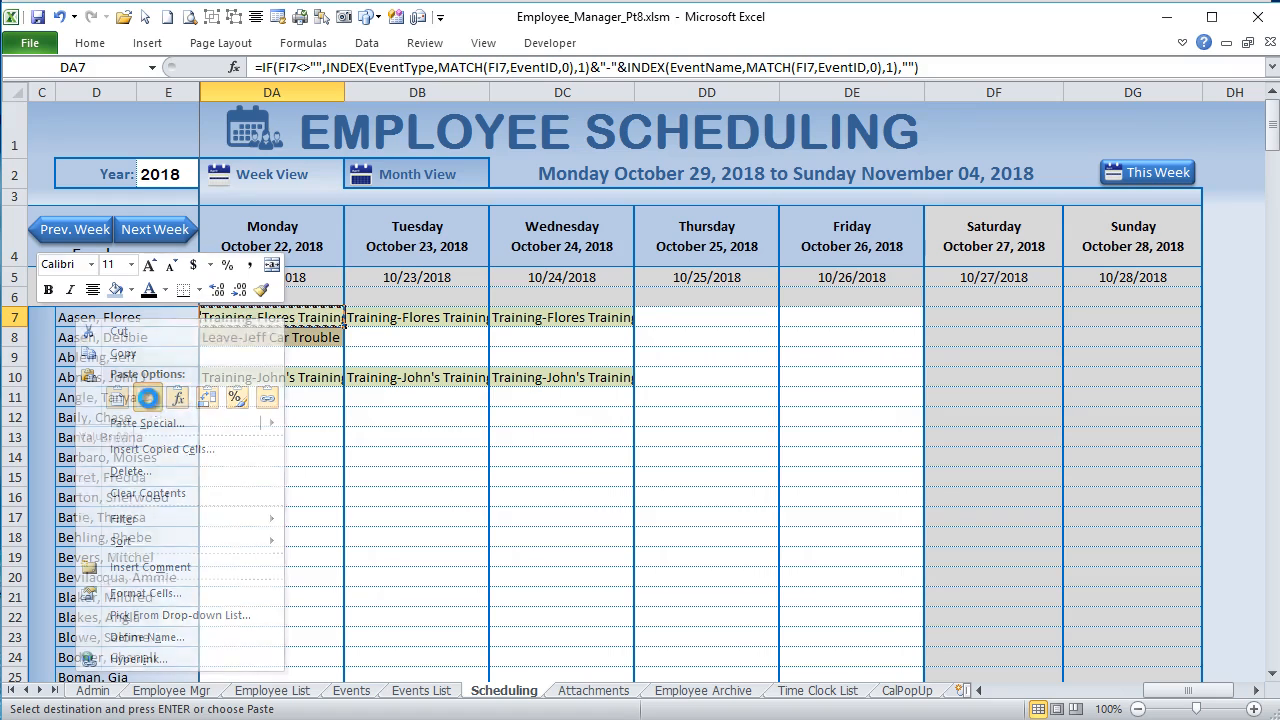
click(246, 377)
click(258, 319)
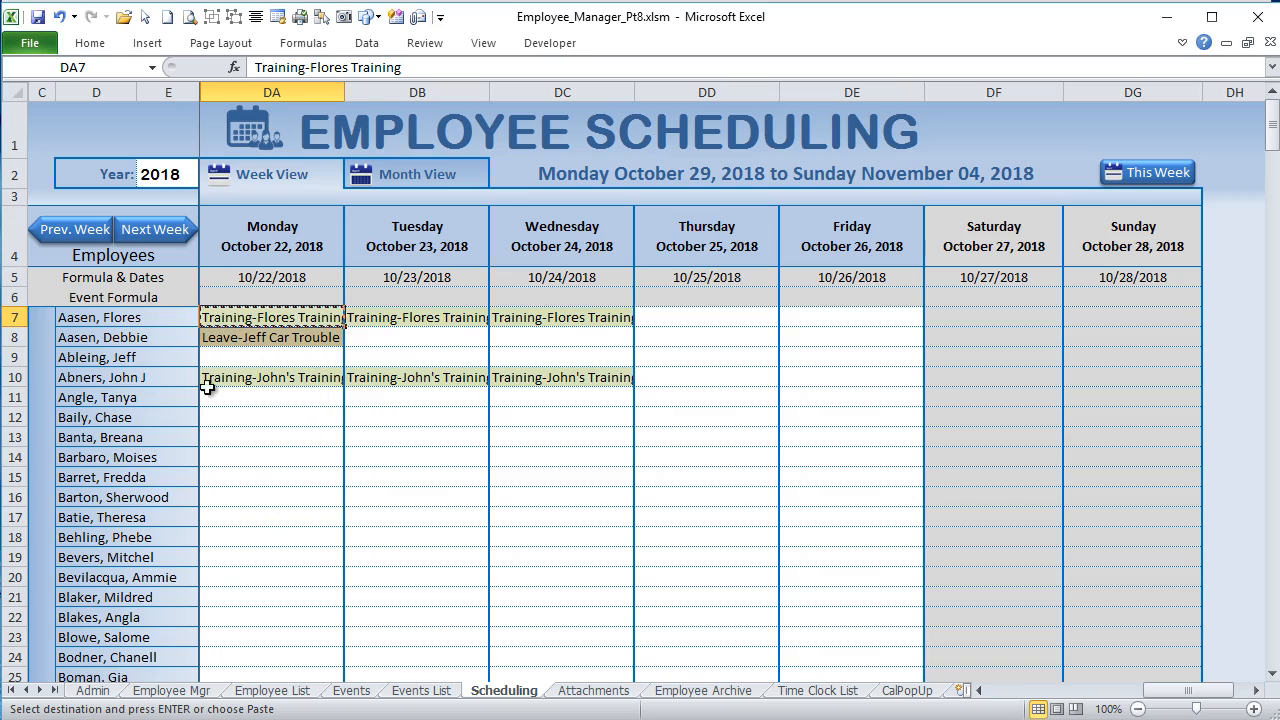
Step: Switch the schedule to the month view and inspect the event text stored in AA10
drag(1160, 694, 1048, 701)
drag(1170, 692, 932, 690)
click(398, 164)
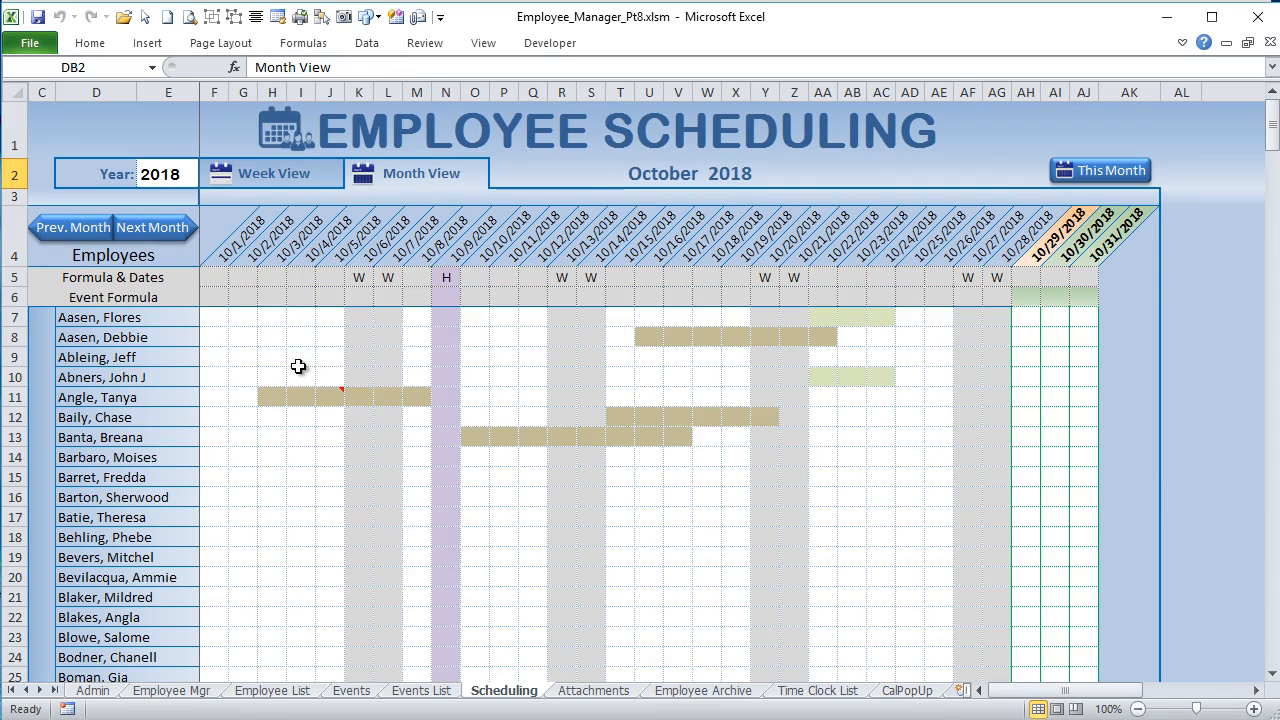
click(822, 375)
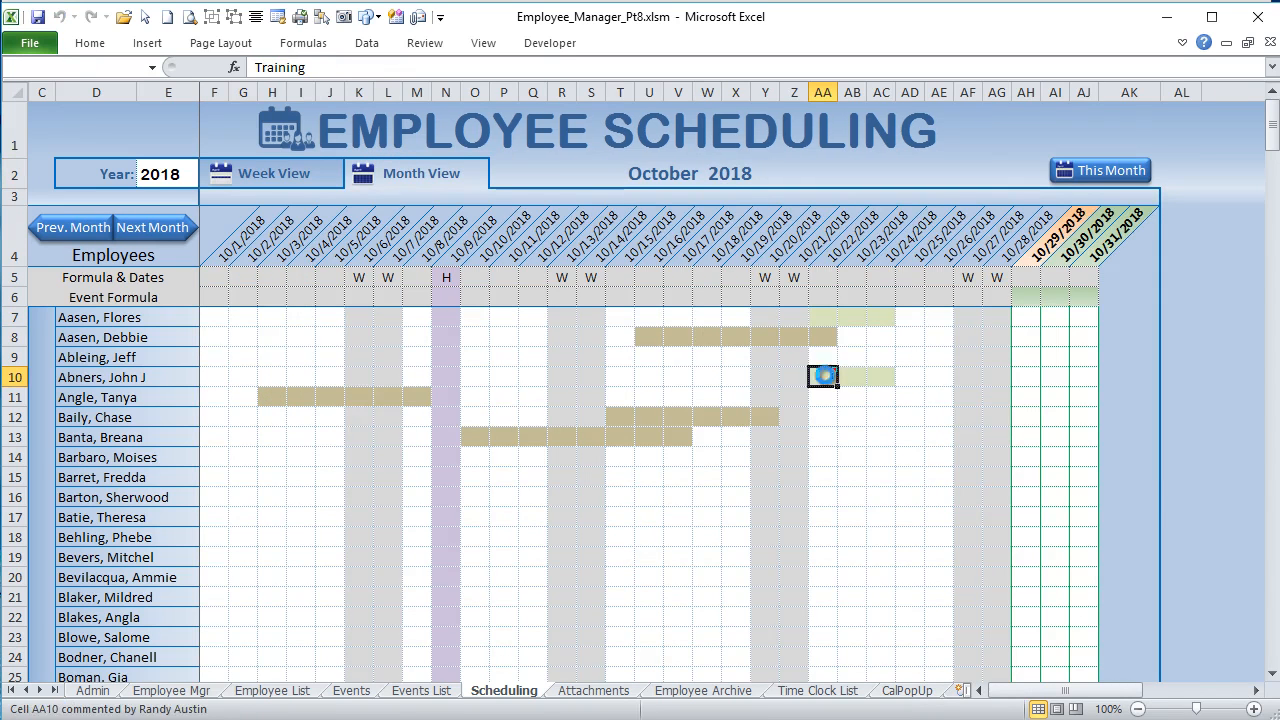
drag(339, 68, 258, 67)
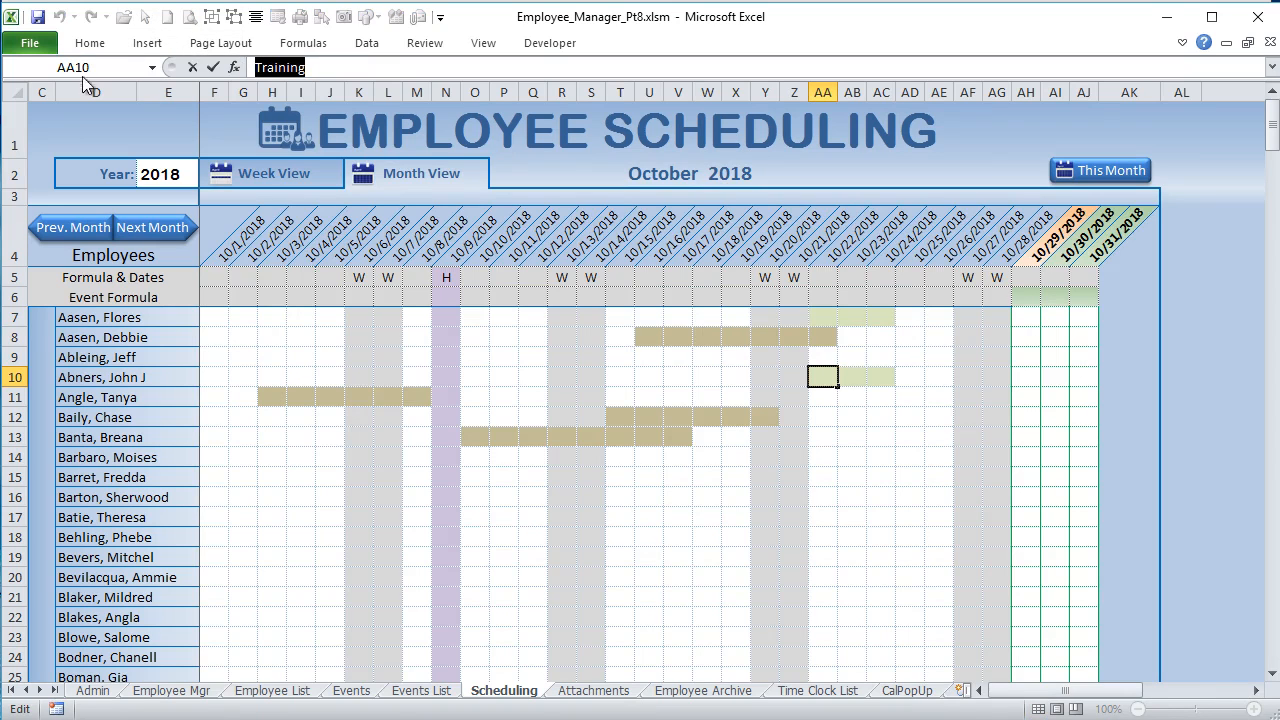
click(89, 44)
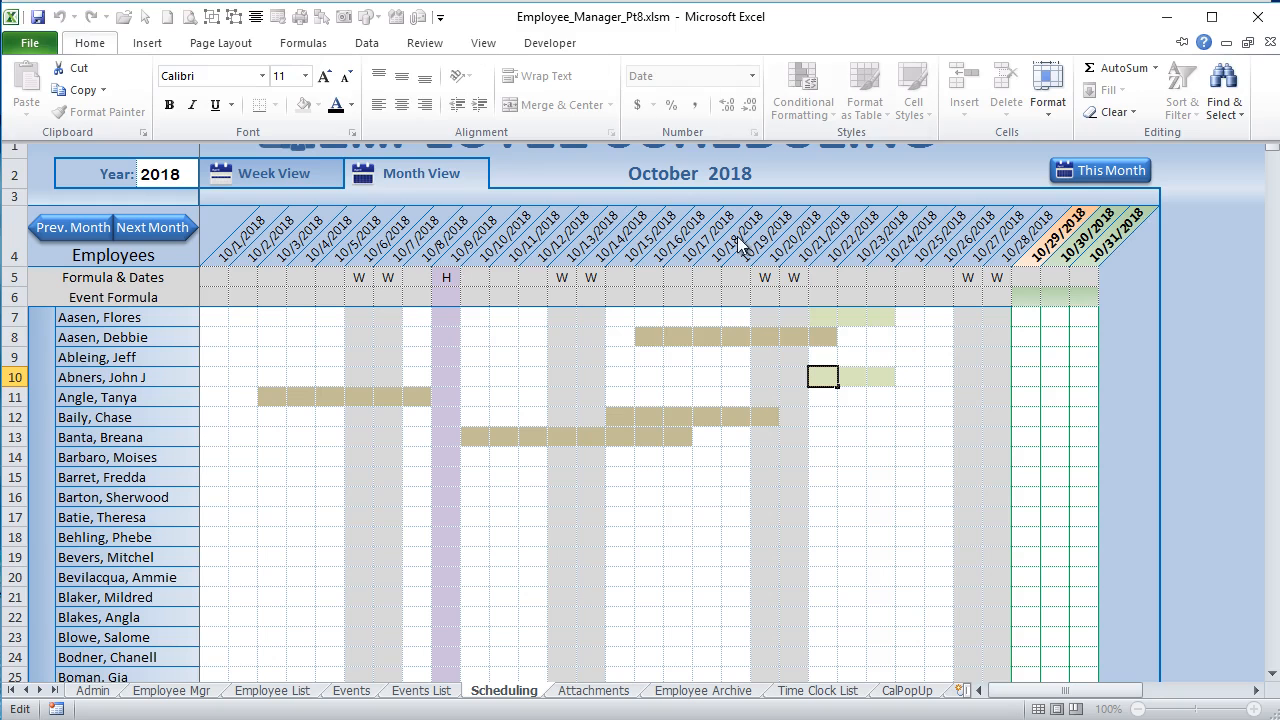
click(702, 341)
text(`)
click(699, 347)
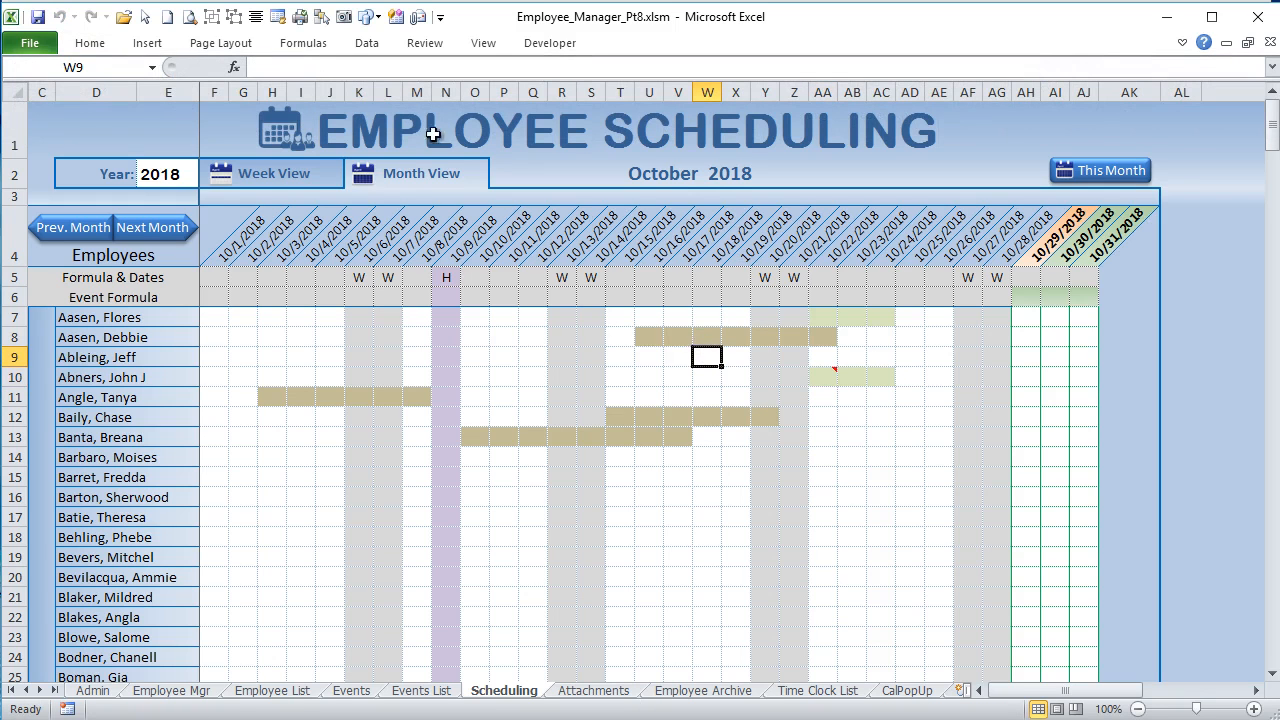
Step: Review the month view's conditional formatting rules, highlighting the one for cells equal to "Training", and close the rules manager
click(92, 45)
click(802, 100)
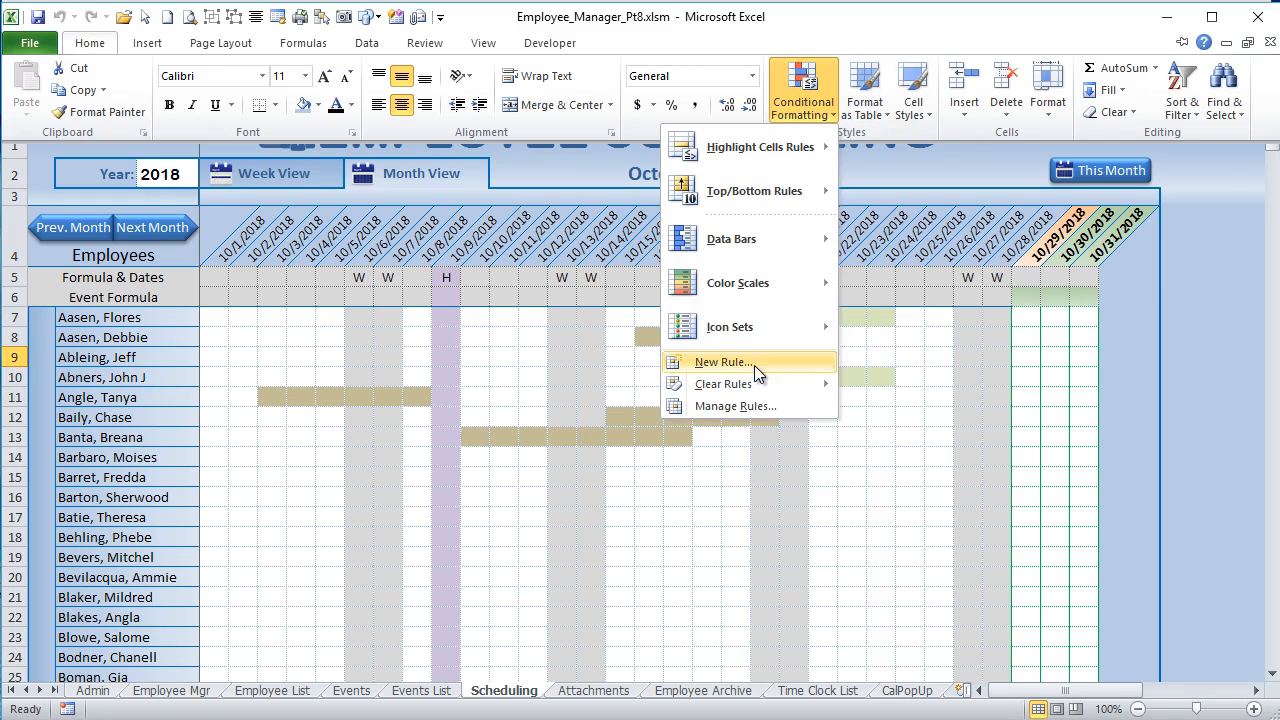
click(748, 406)
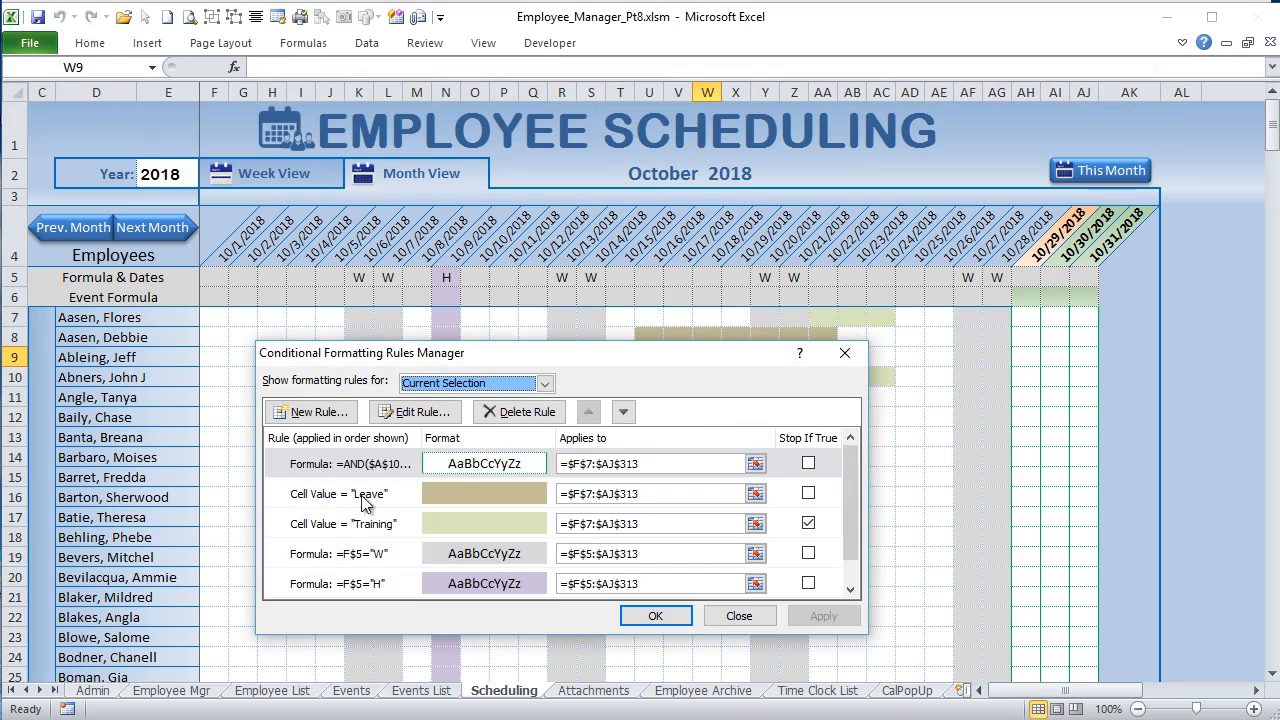
click(334, 530)
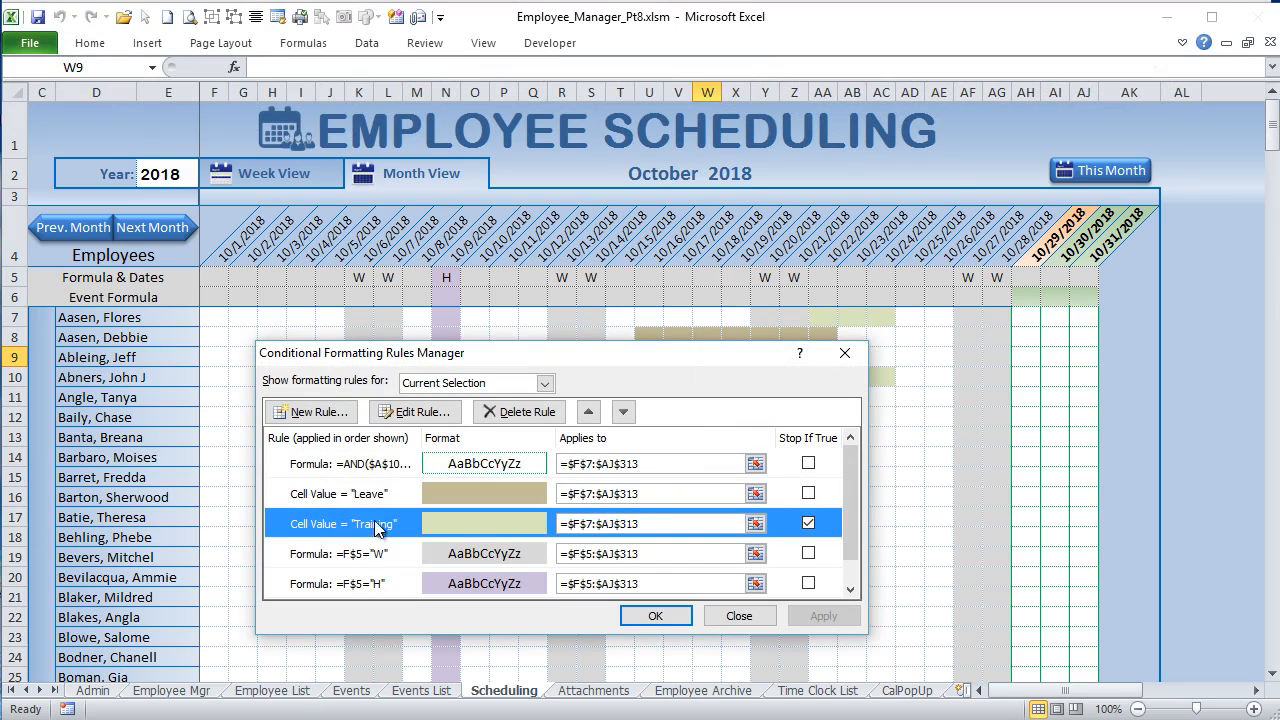
click(739, 615)
Step: Switch back to the week view and open the conditional formatting rules manager for the training event in DA7
click(318, 172)
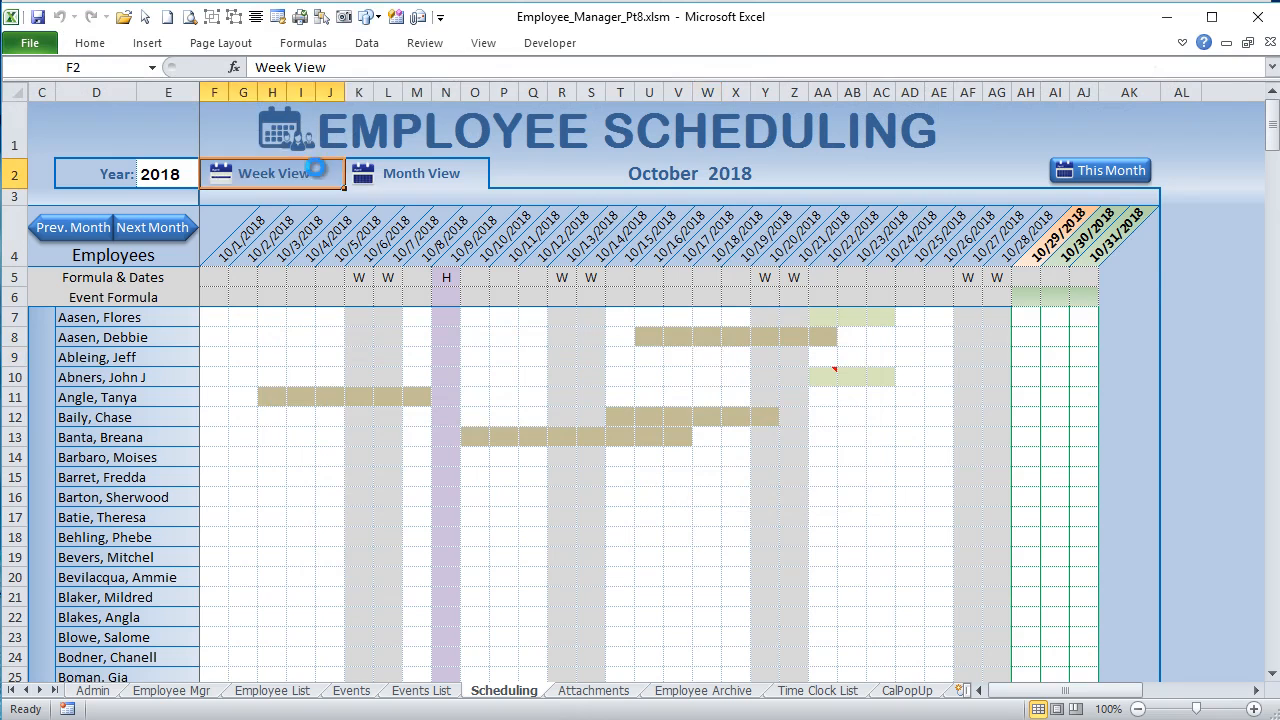
click(303, 314)
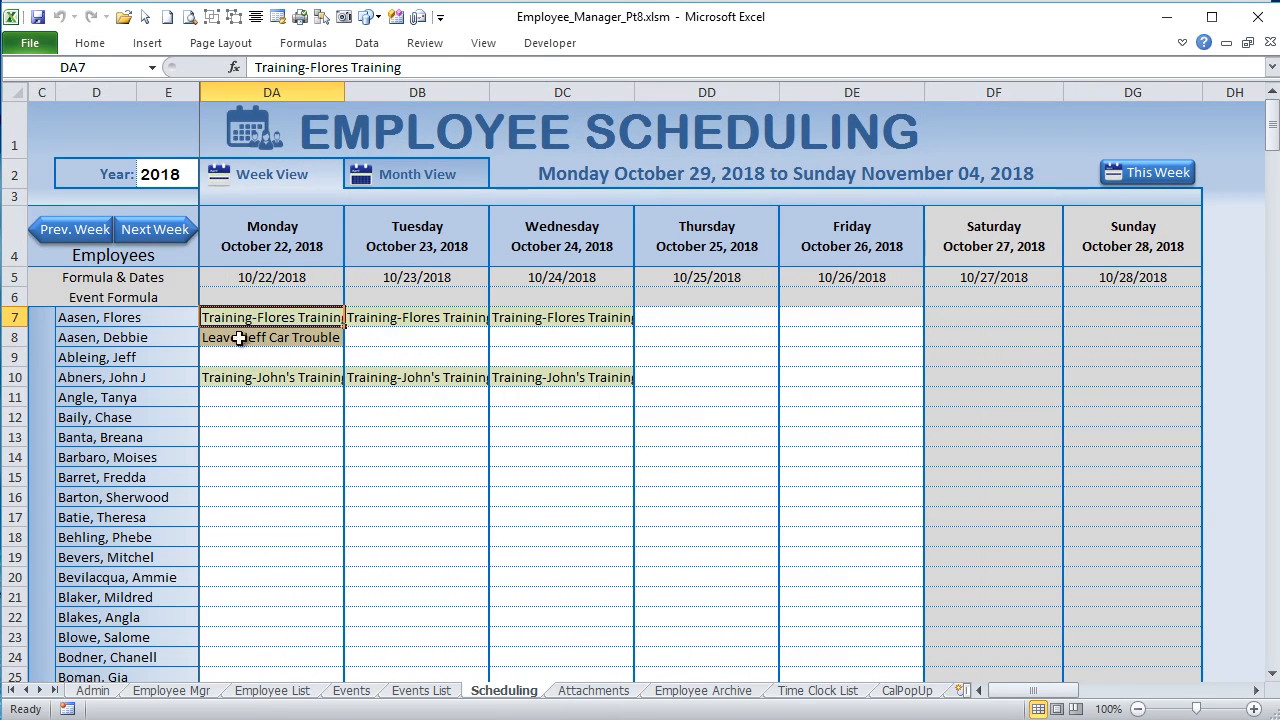
click(107, 44)
click(803, 100)
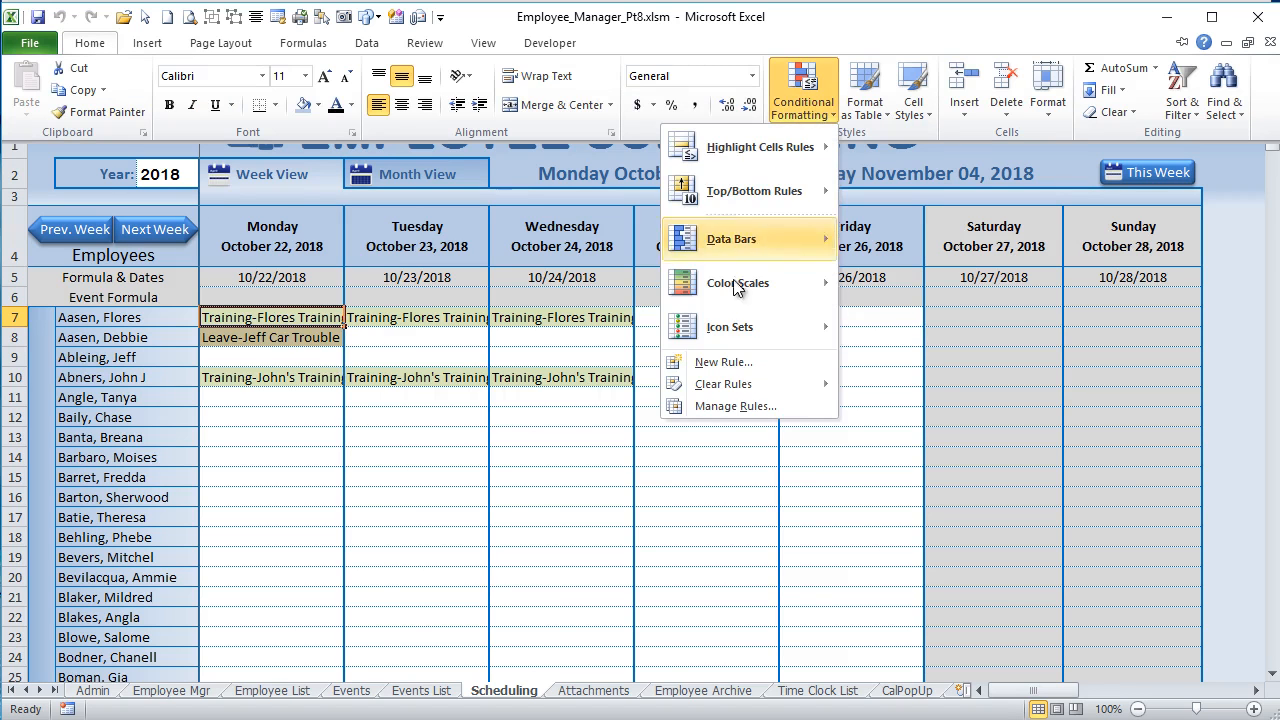
click(735, 406)
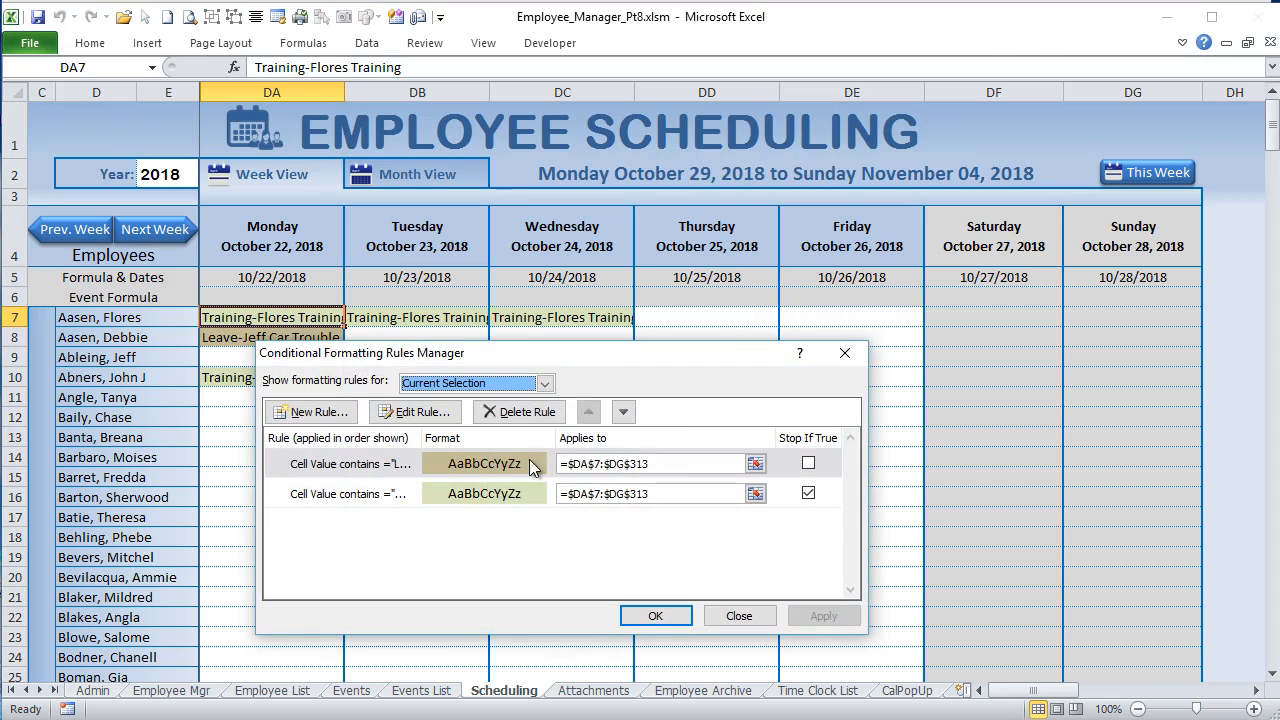
Step: Examine the week view's formatting rules for cells containing "Leave" and "Training", and close the rules manager without changes
click(394, 468)
click(446, 411)
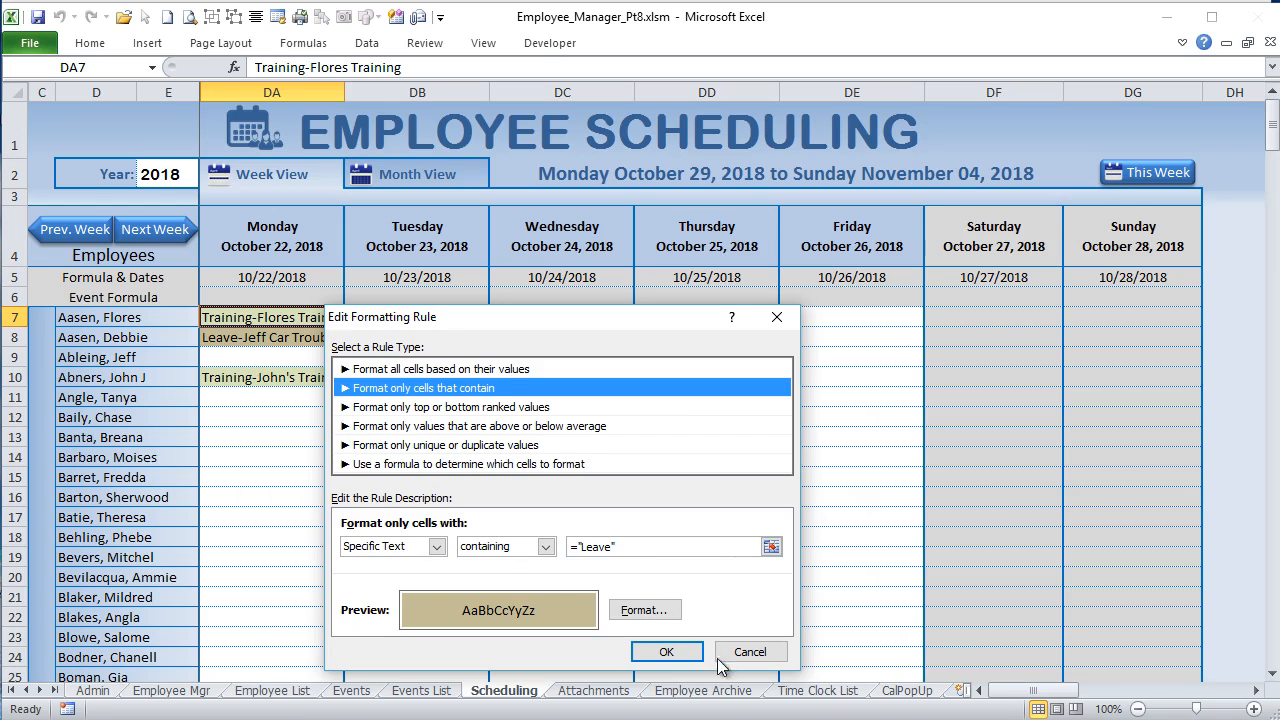
click(749, 652)
click(395, 490)
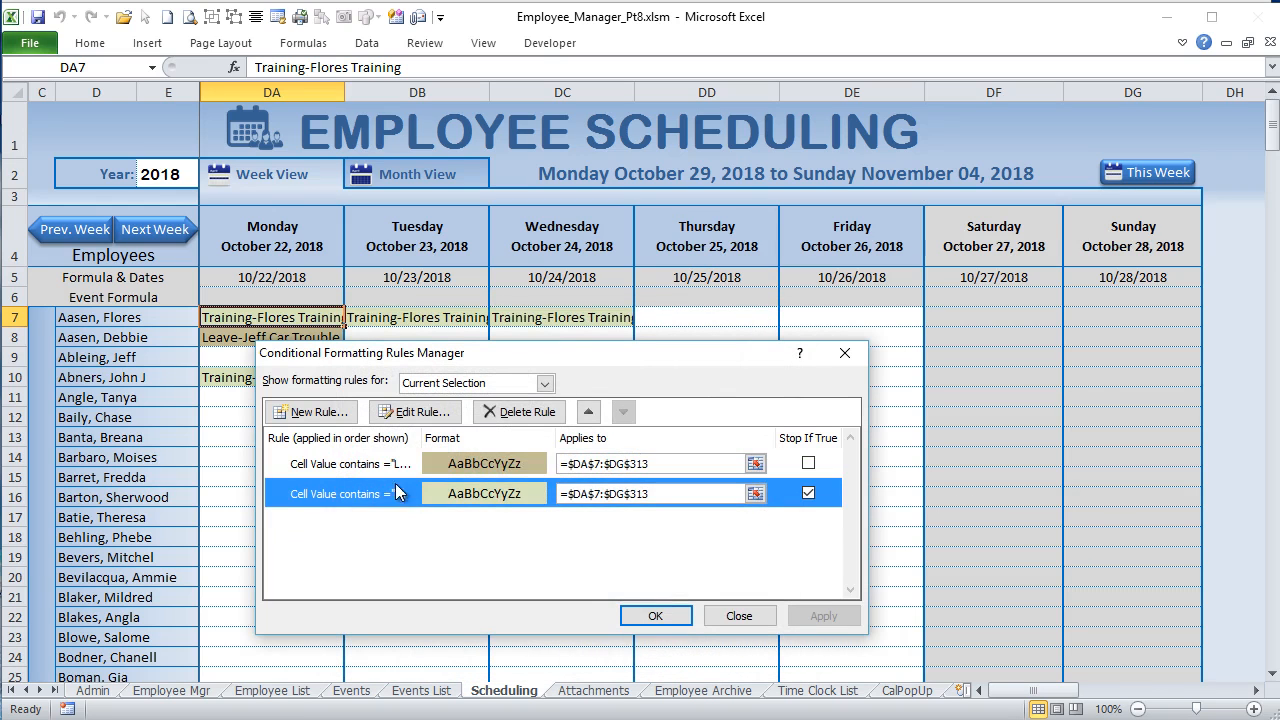
click(420, 412)
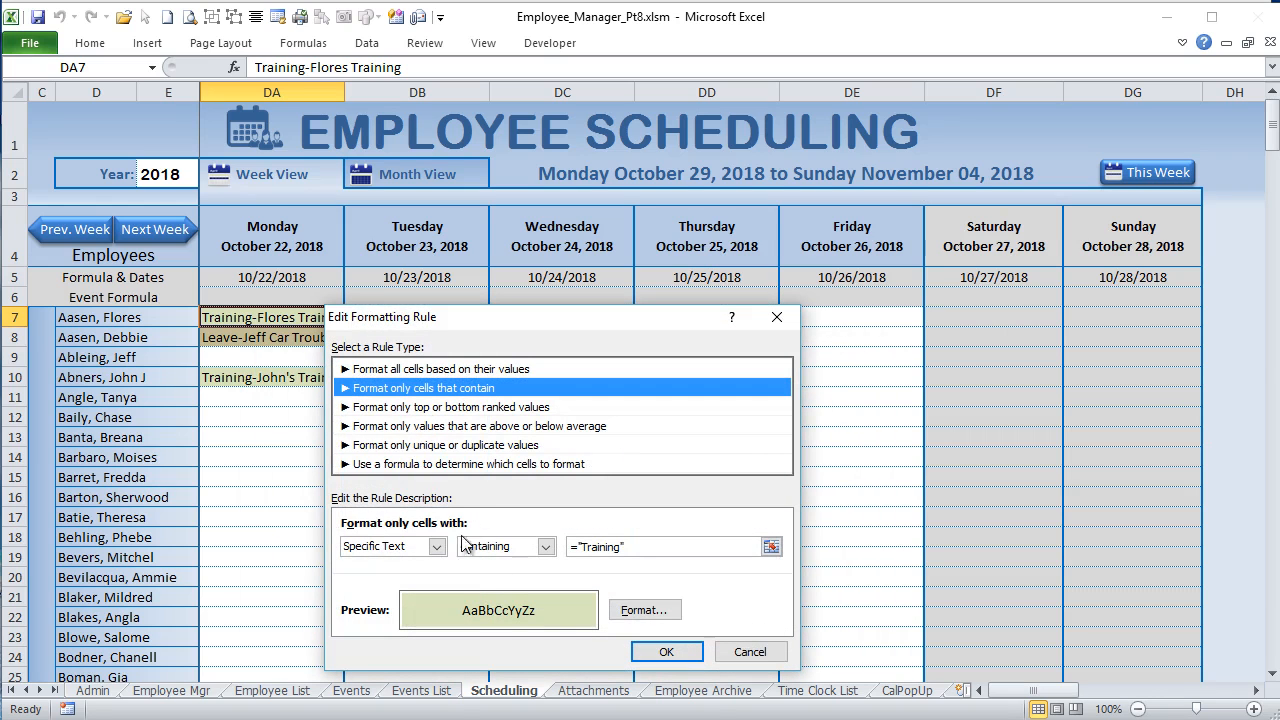
drag(651, 546, 569, 541)
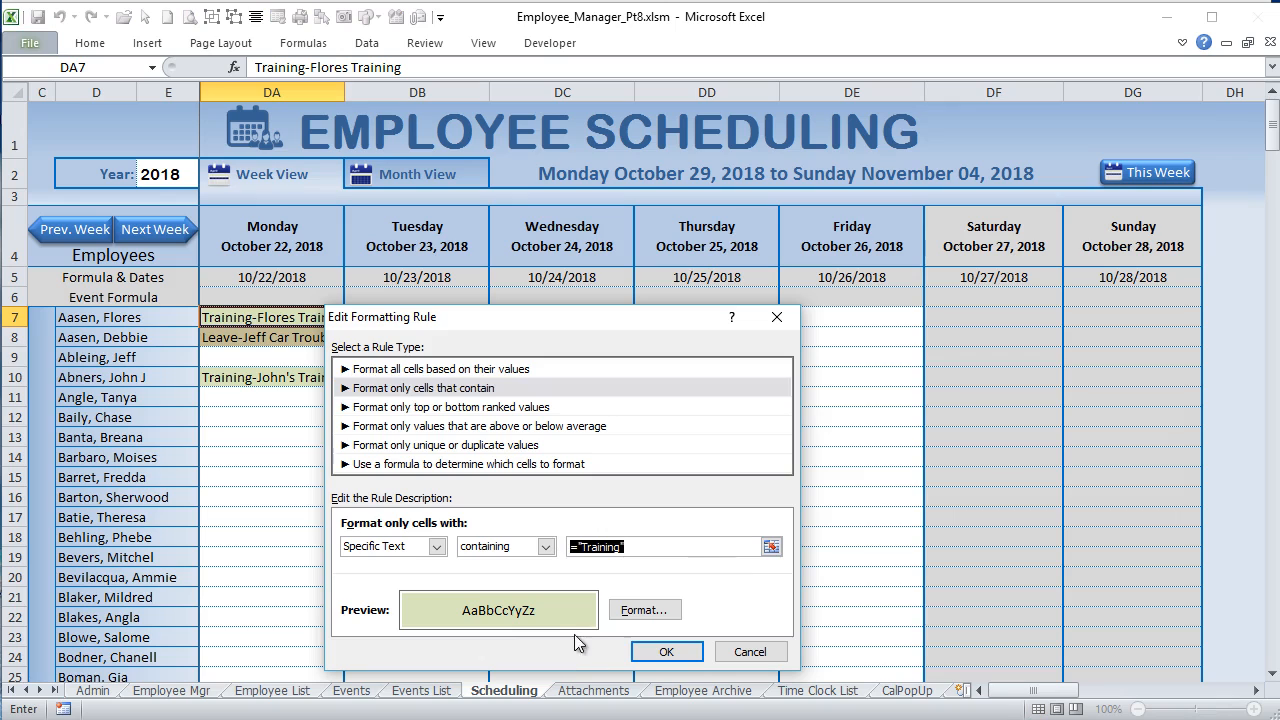
click(666, 652)
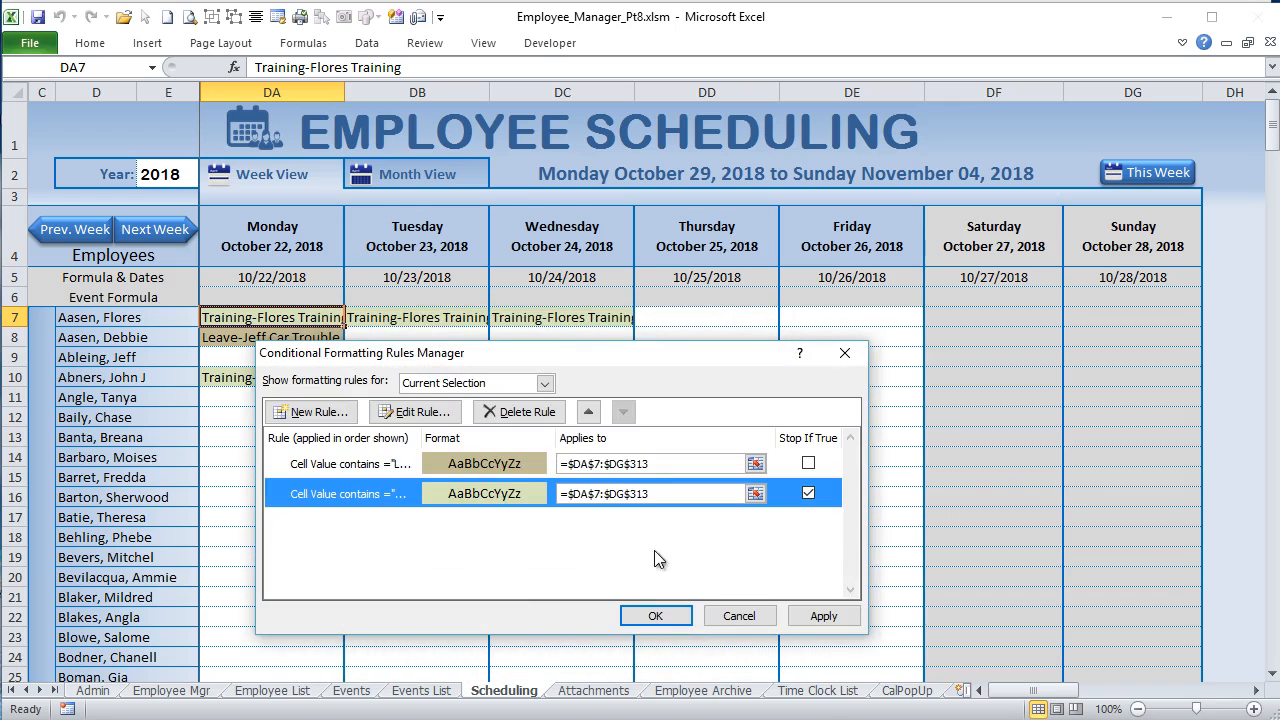
click(759, 620)
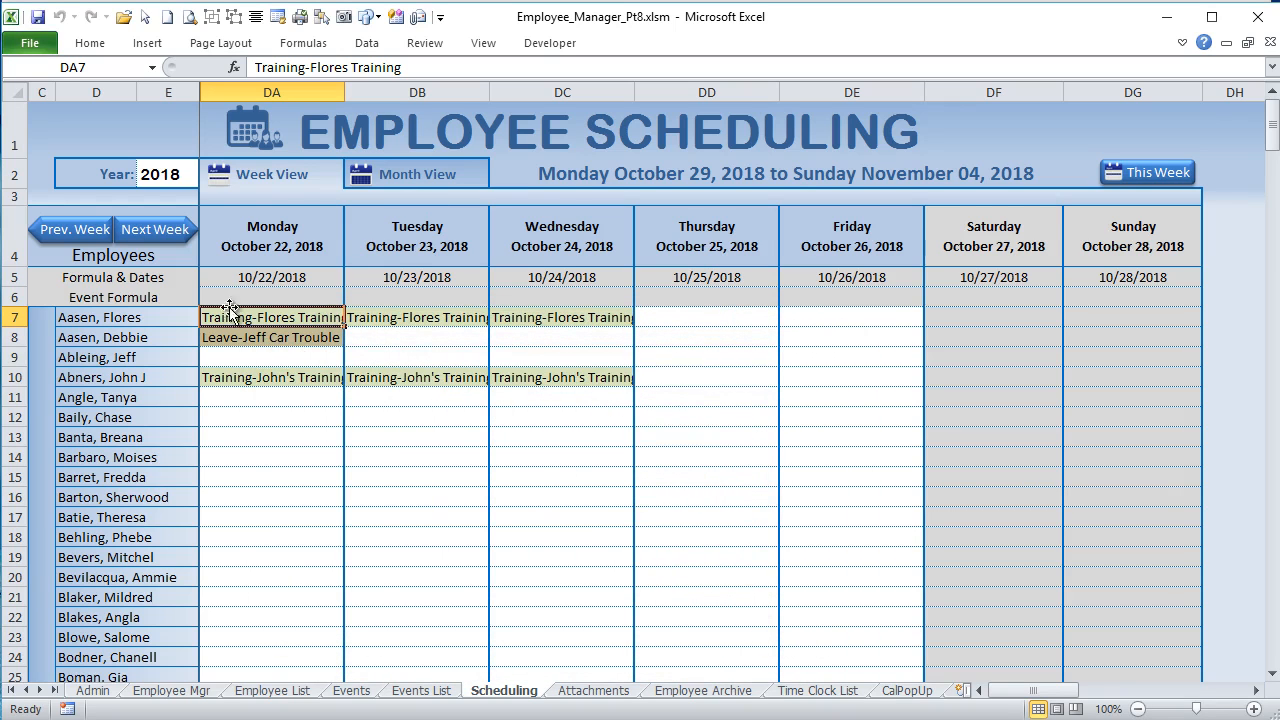
Step: Inspect the leave event text in DA8 and highlight the Leave Types list on the Admin sheet
click(286, 339)
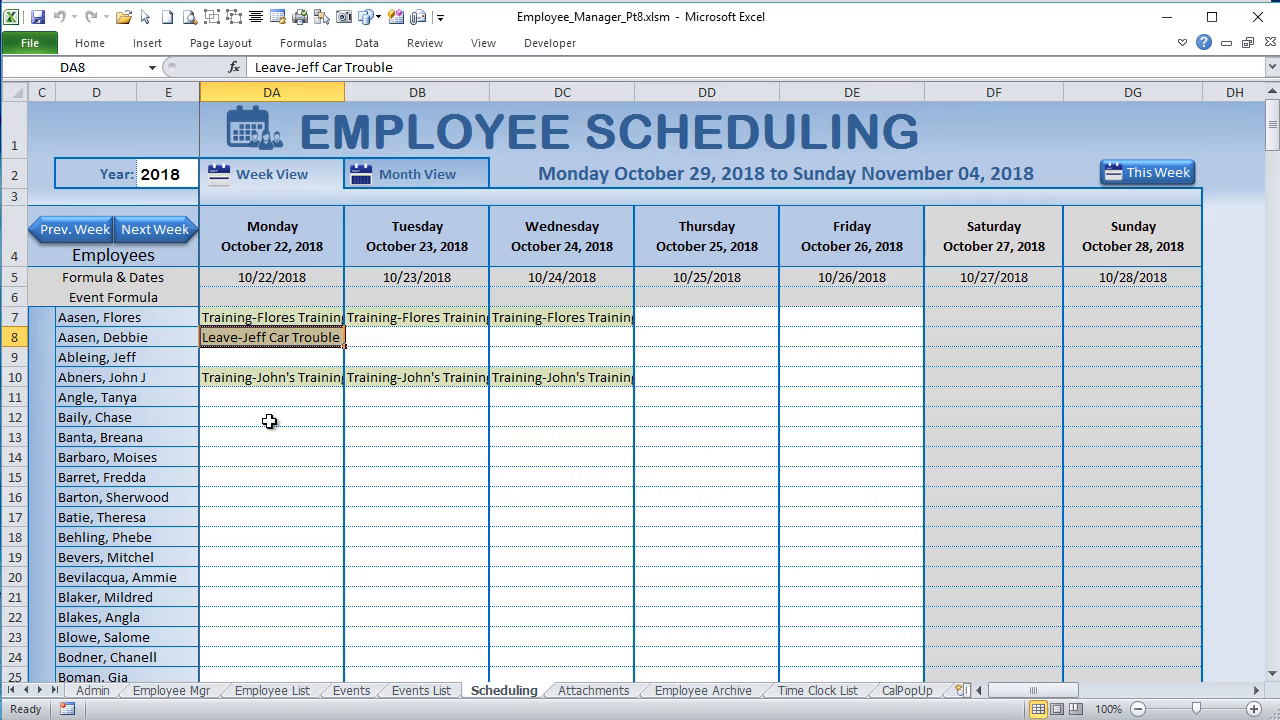
click(92, 690)
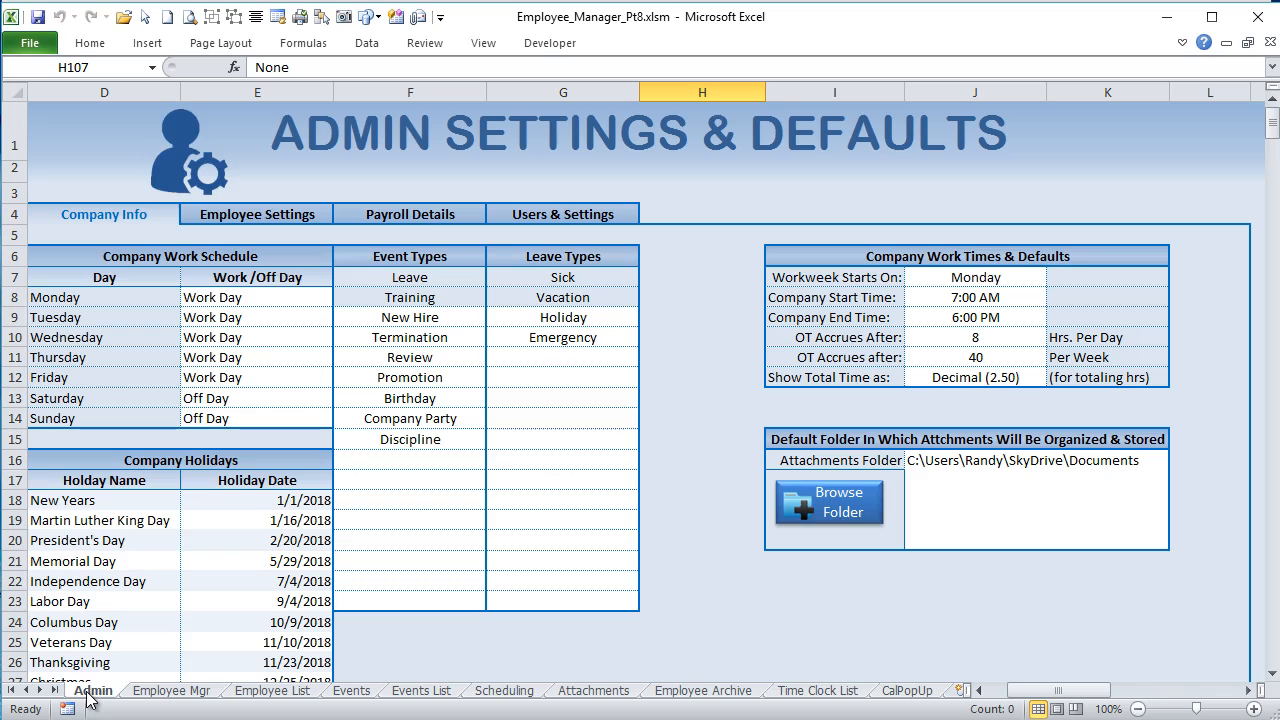
drag(553, 280, 550, 587)
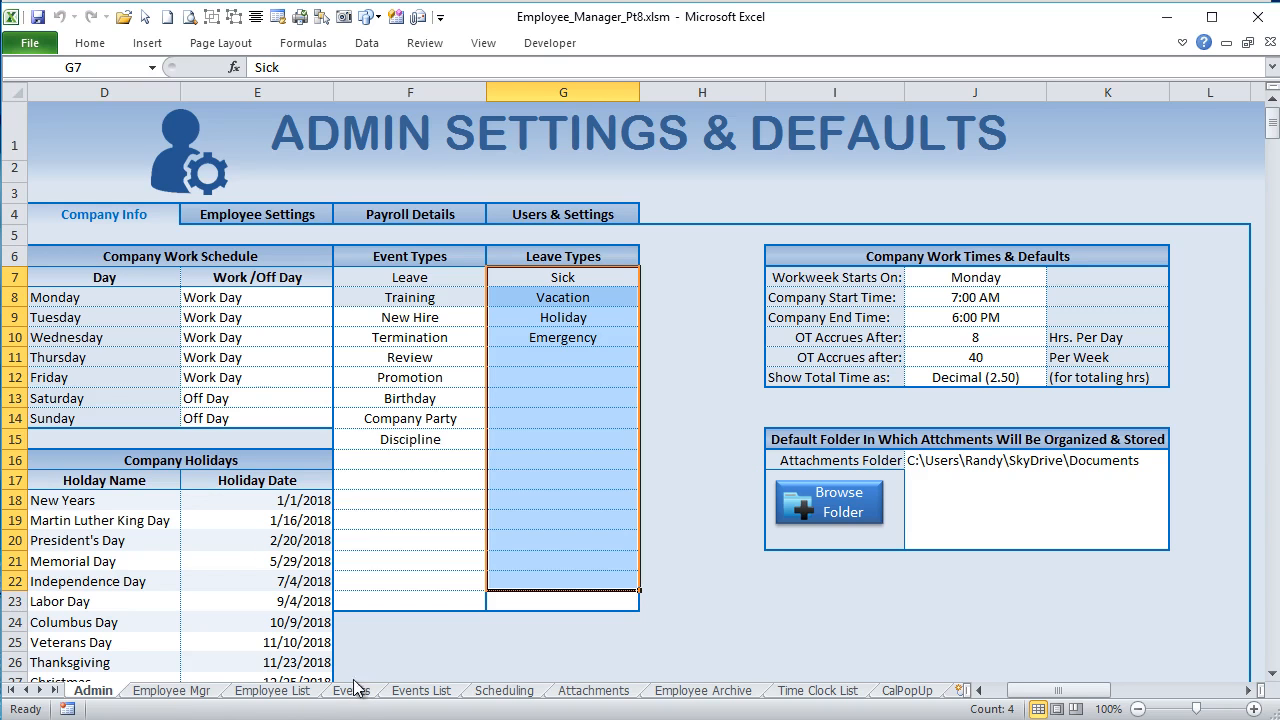
Step: Return to the Scheduling sheet and open the conditional formatting rules manager for the training event in DA10
click(500, 690)
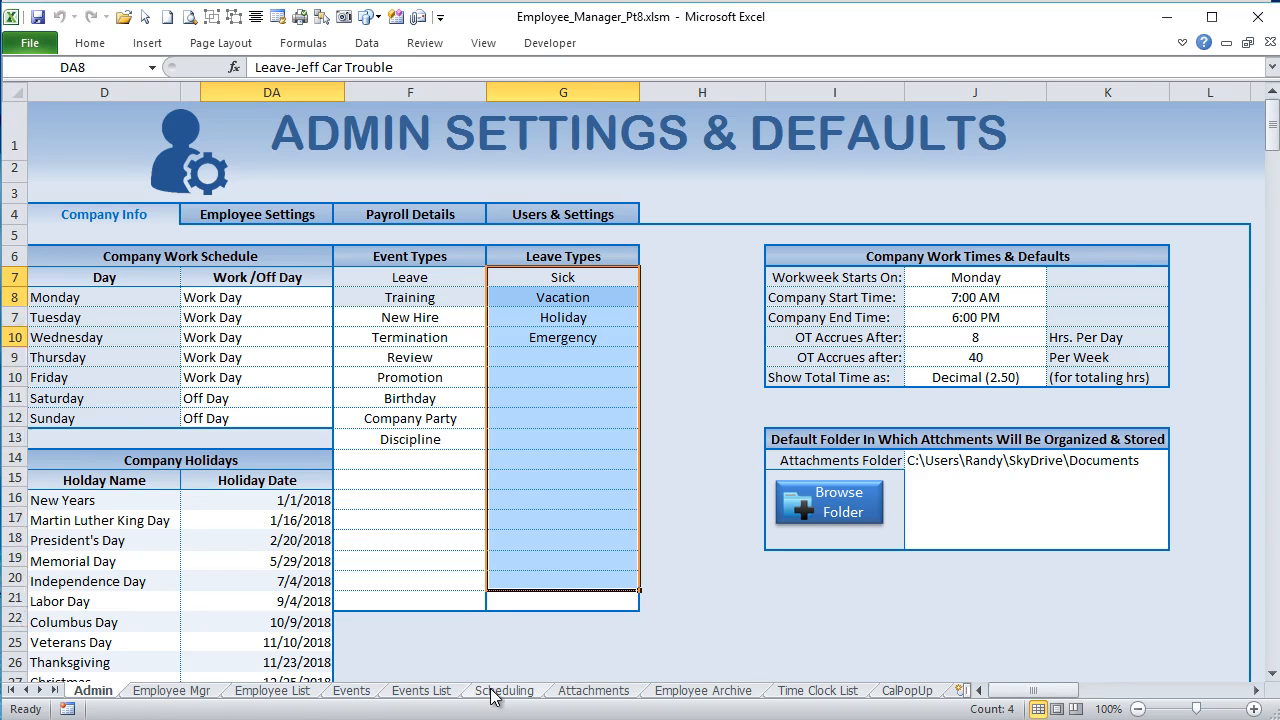
click(325, 372)
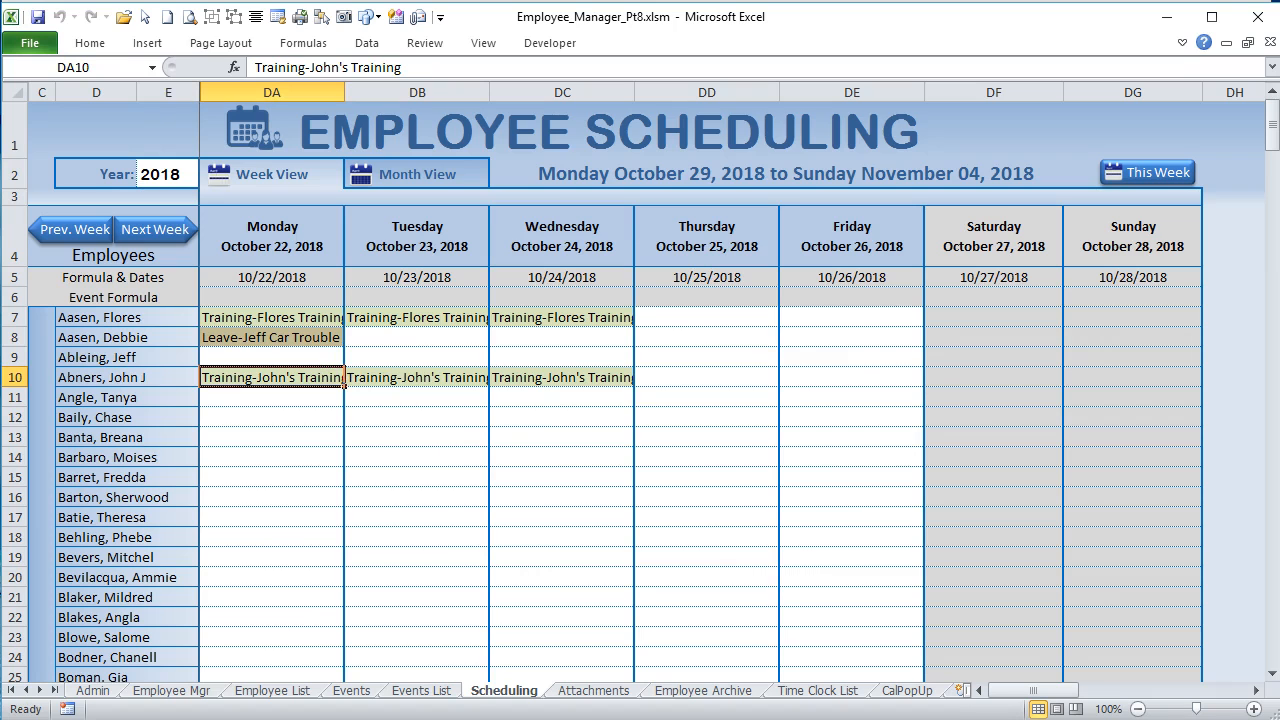
click(88, 42)
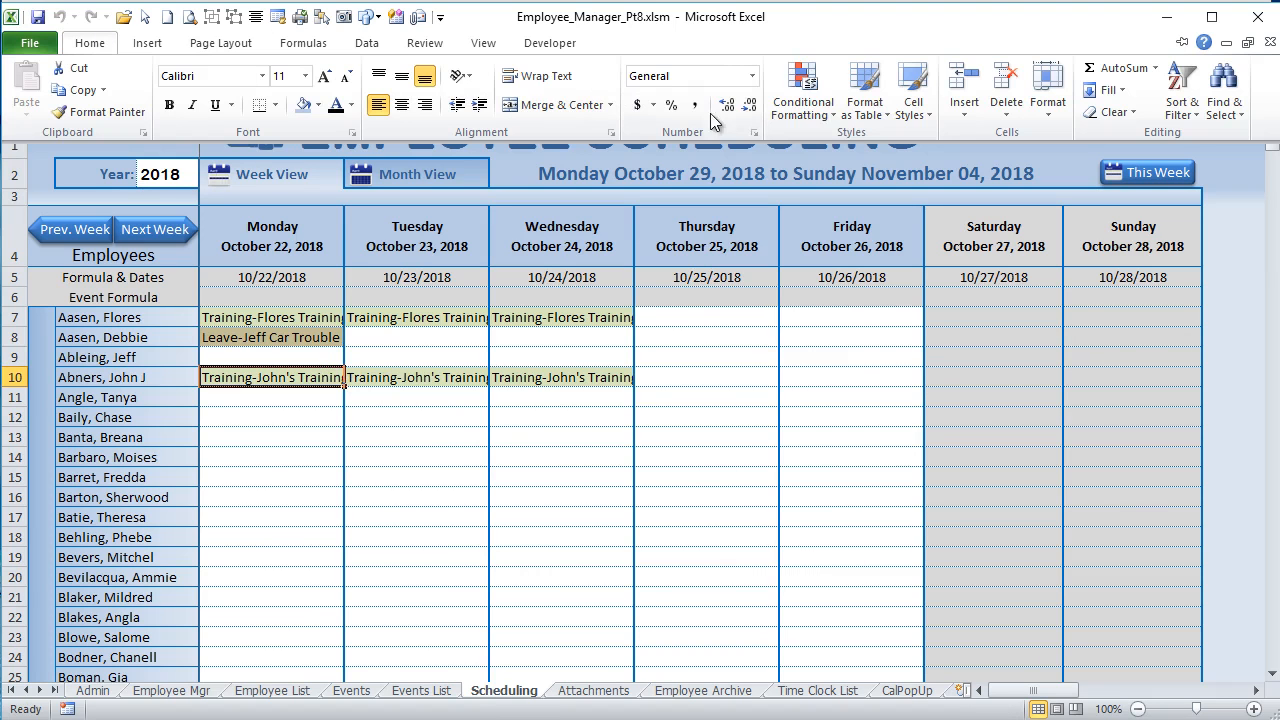
click(805, 105)
click(700, 406)
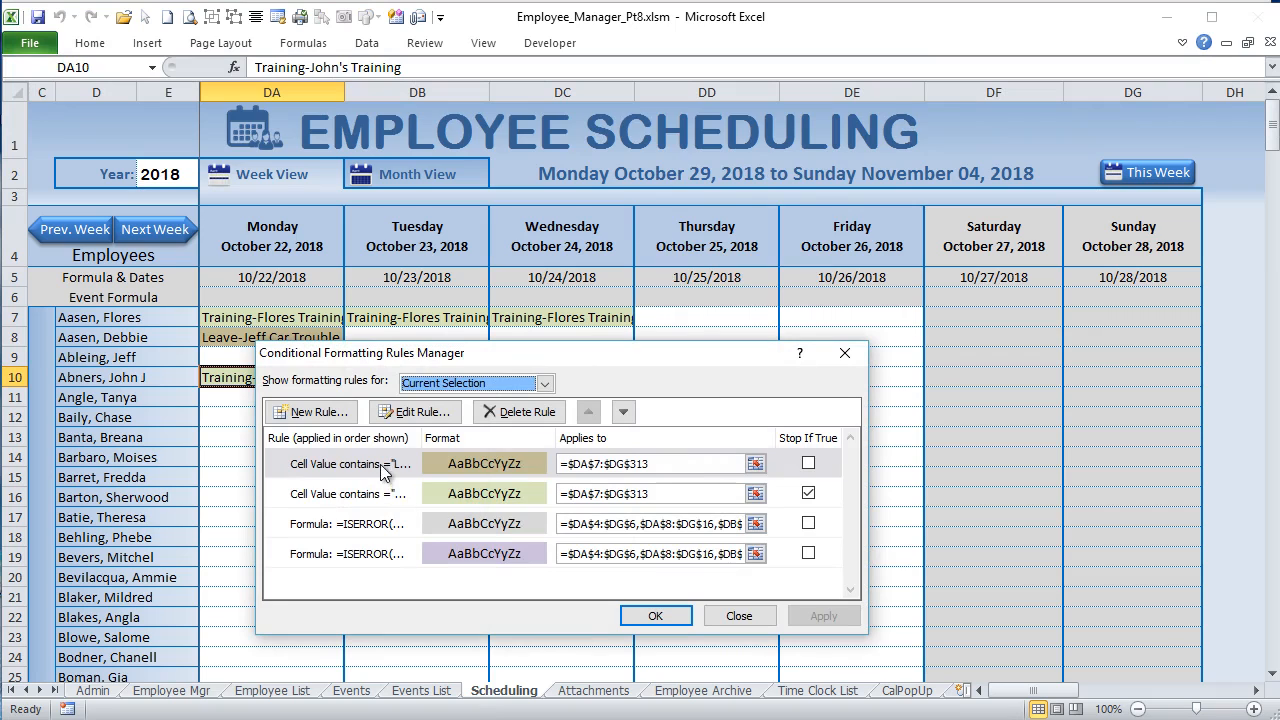
Step: Compare the two "Cell Value contains" rules and inspect the "Training" rule's definition without changing it
click(386, 468)
click(386, 494)
click(381, 468)
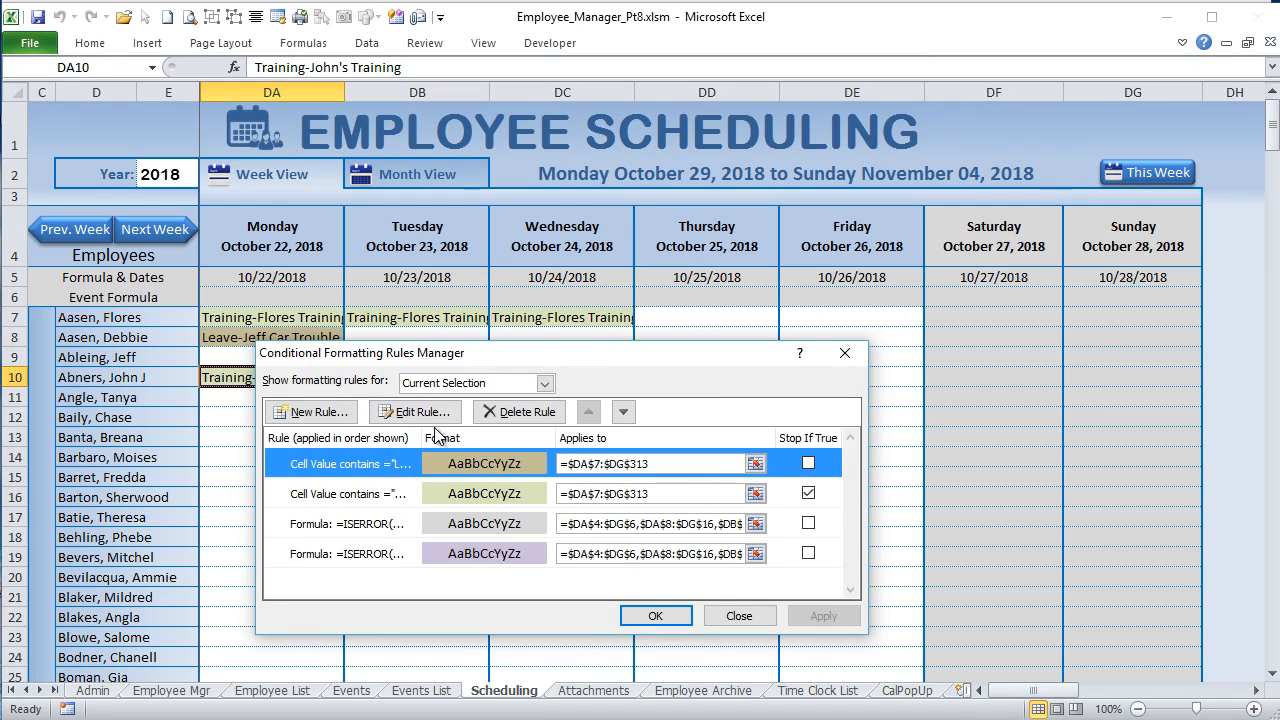
click(397, 493)
click(416, 414)
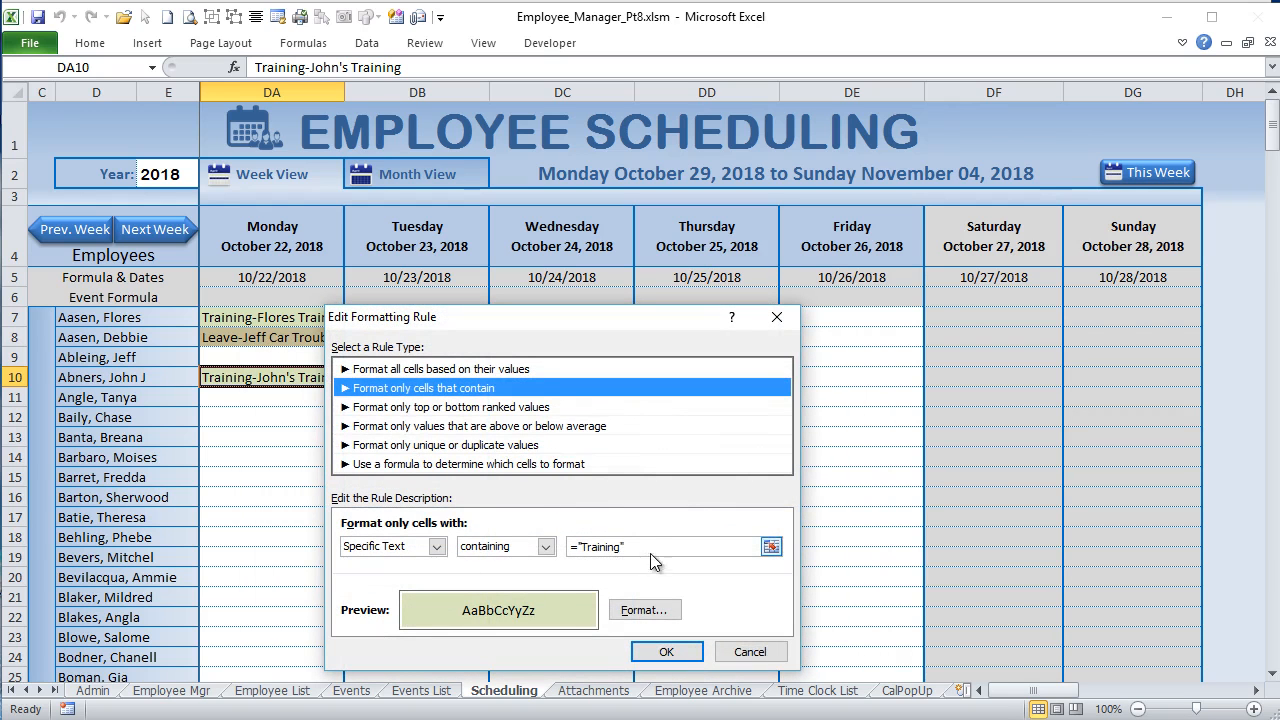
click(728, 652)
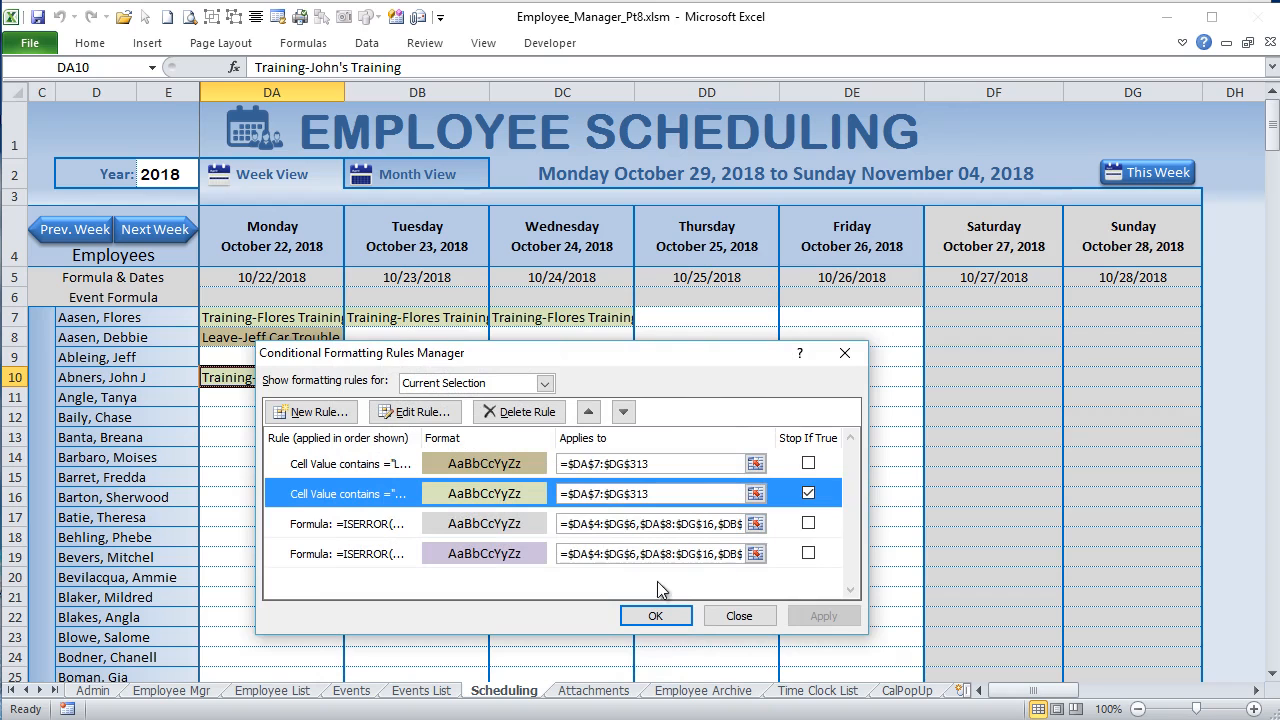
Step: Set the gray ISERROR rule to apply to =$DA$4:$DG$313, reusing the end of the "Training" rule's range
click(522, 532)
click(674, 523)
drag(572, 358, 567, 296)
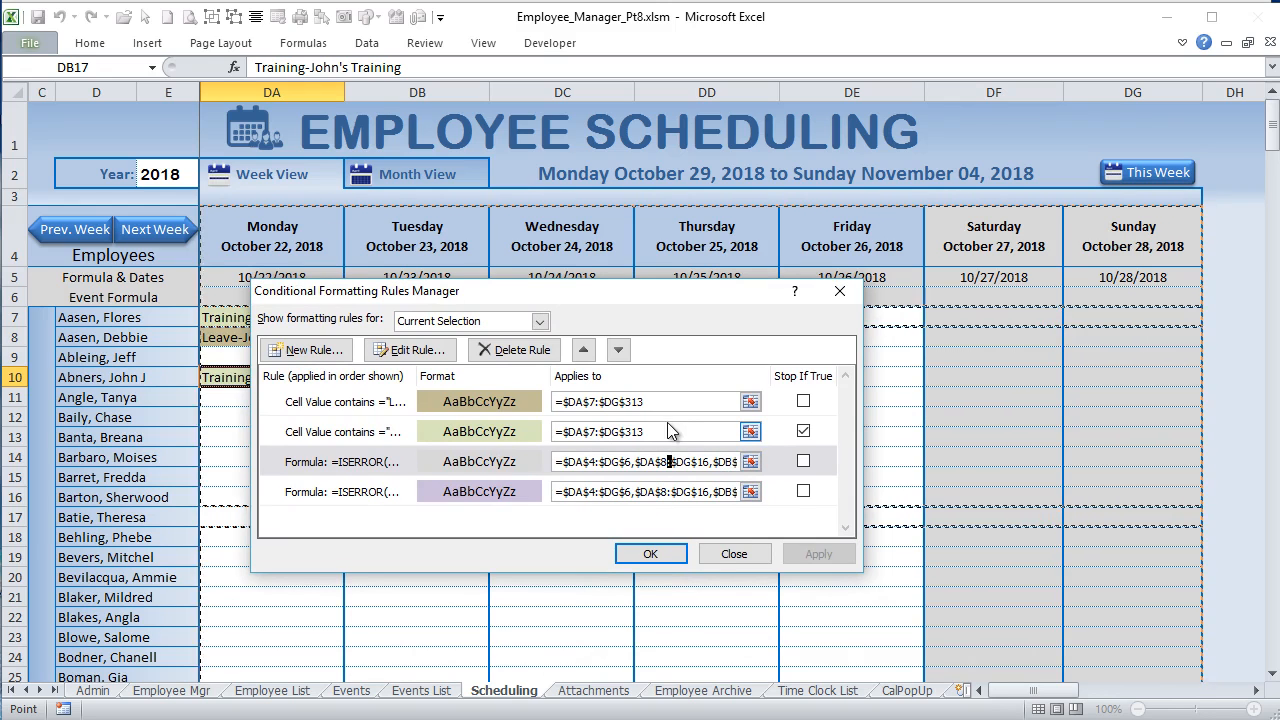
click(600, 432)
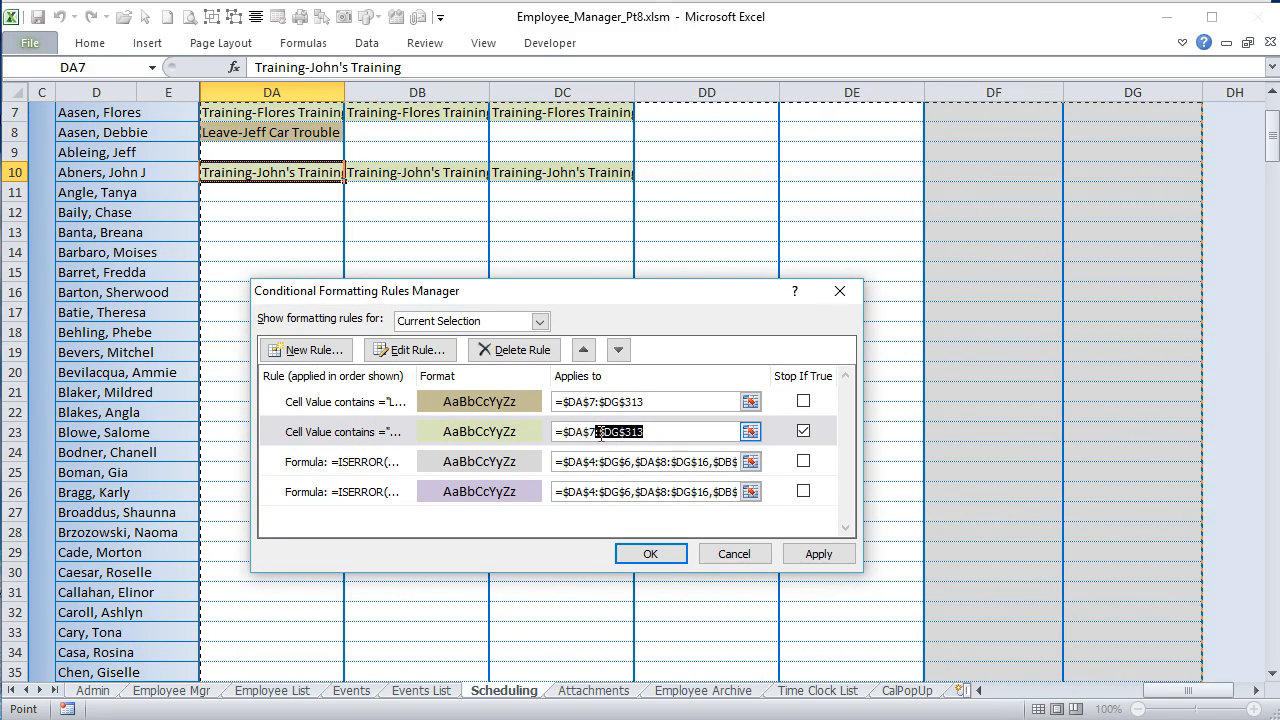
drag(613, 465, 774, 467)
key(BackSpace)
key(BackSpace)
key(BackSpace)
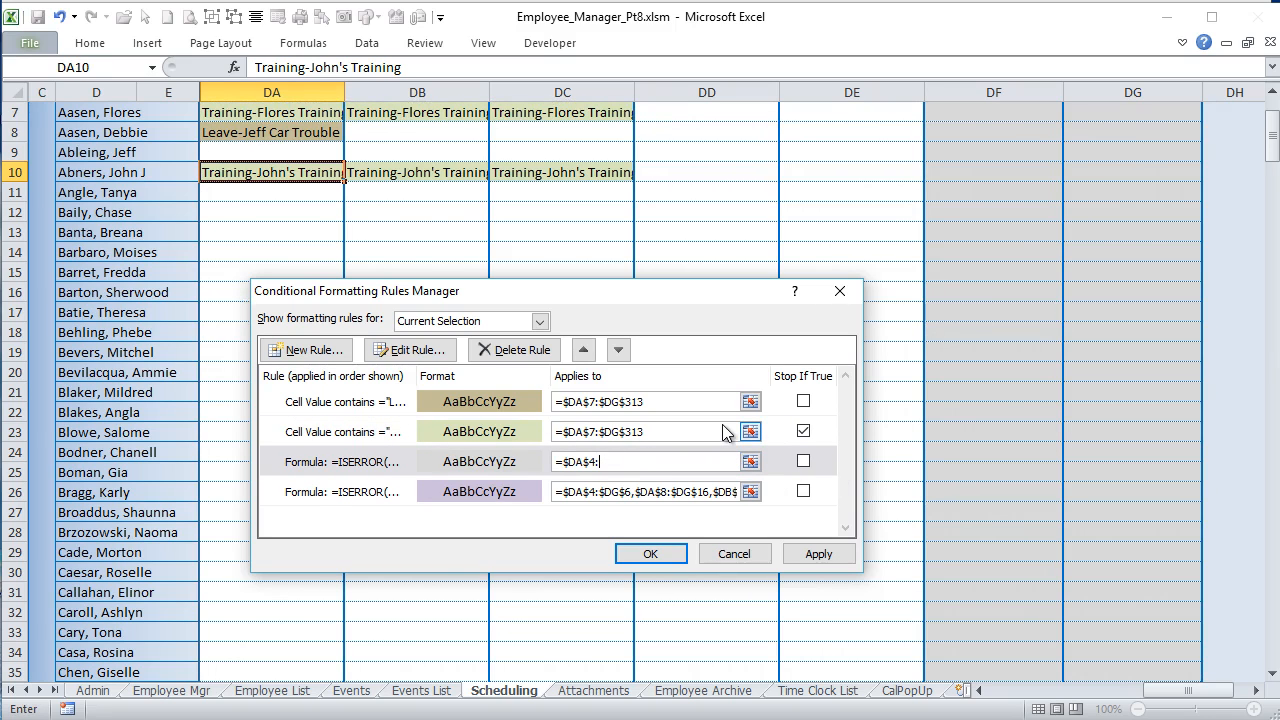
text(:$DG$313)
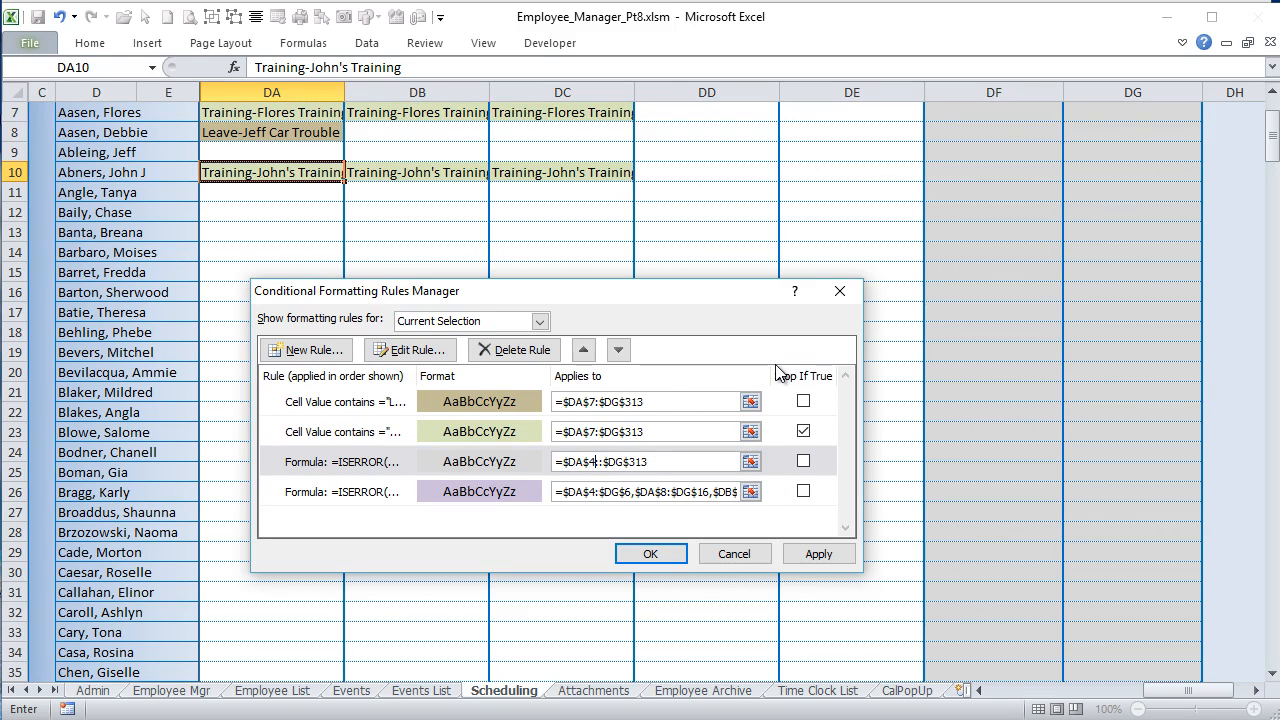
key(BackSpace)
key(BackSpace)
click(620, 462)
Step: Copy the gray rule's range =$DA$4:$DG$313 to the purple ISERROR rule, apply the changes and close the rules manager
drag(661, 461, 470, 434)
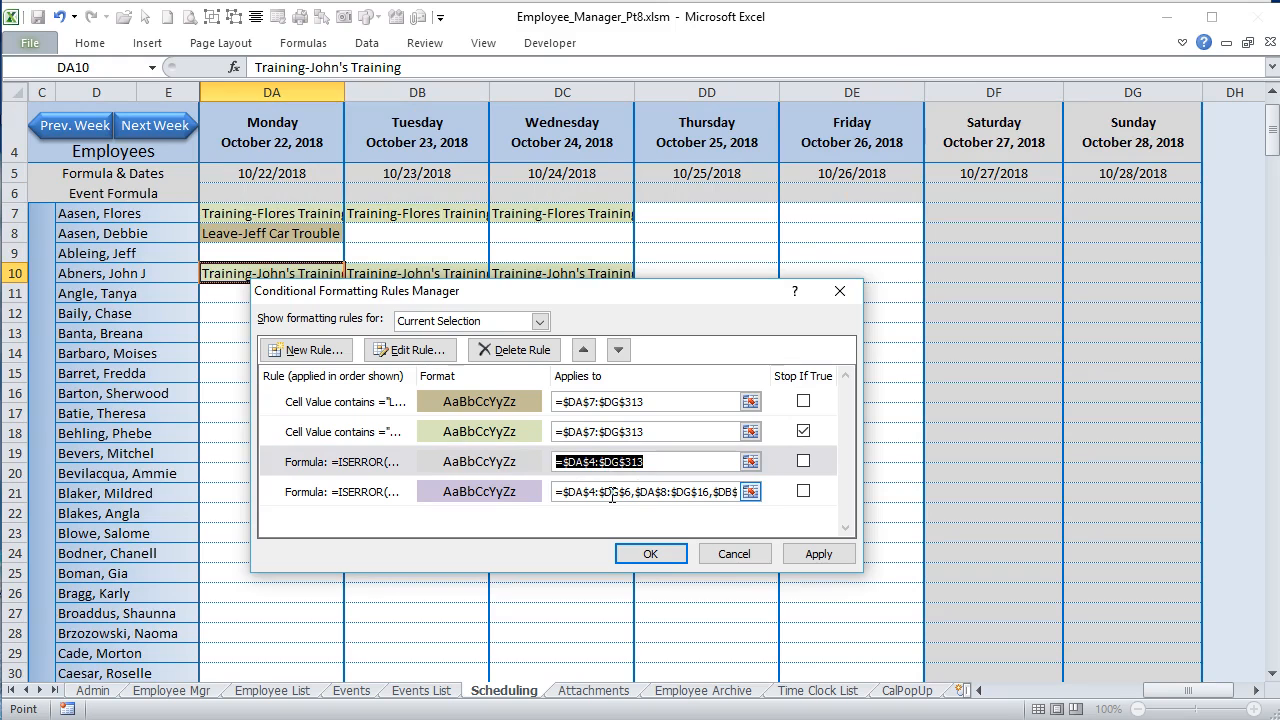
click(657, 492)
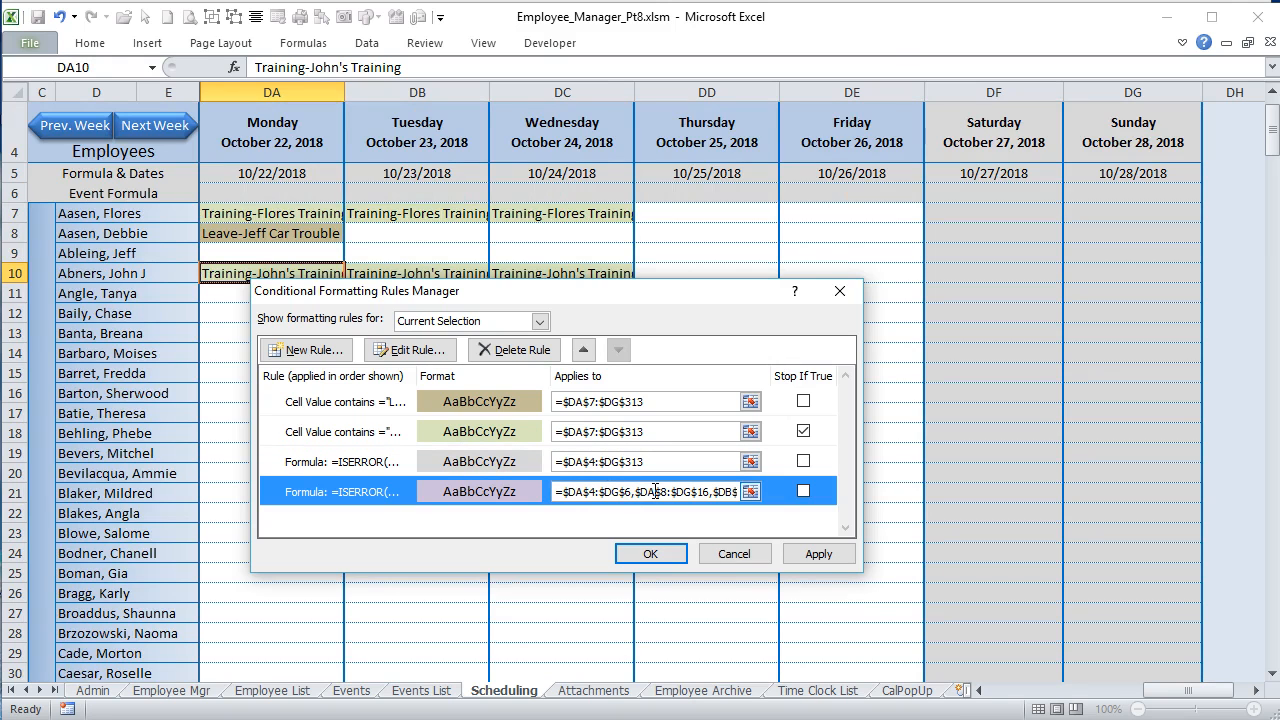
click(660, 491)
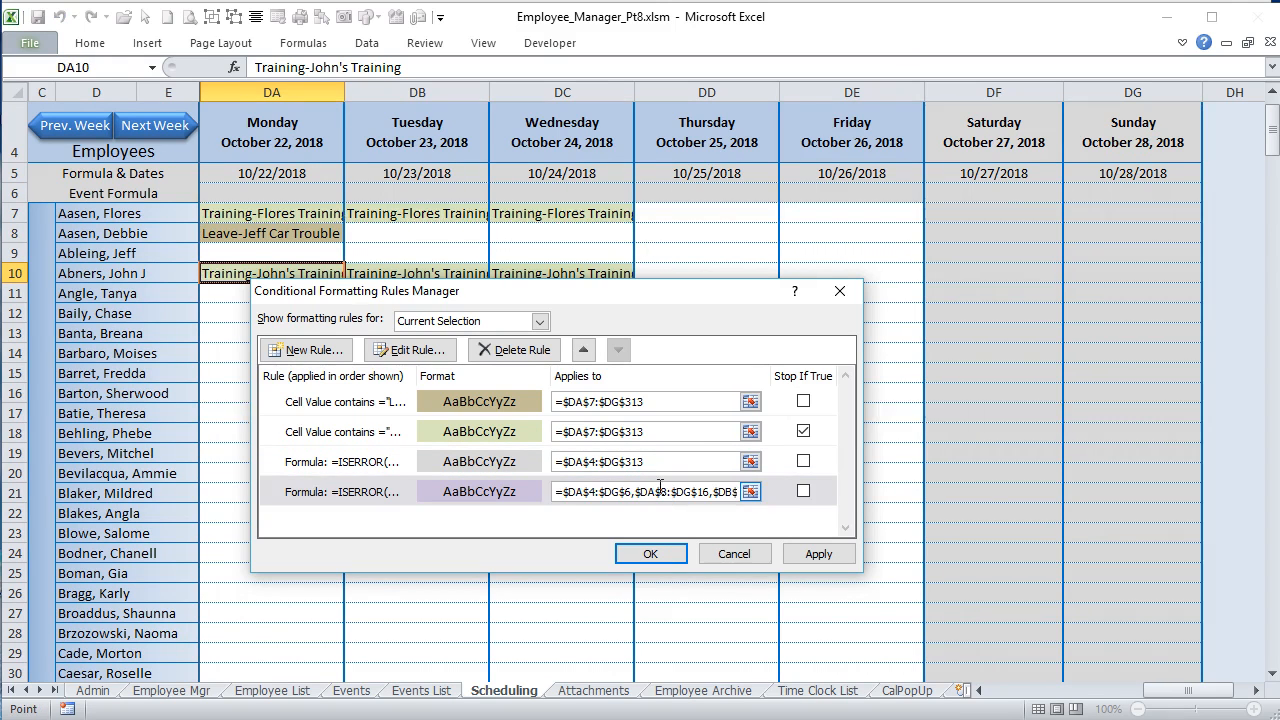
click(800, 556)
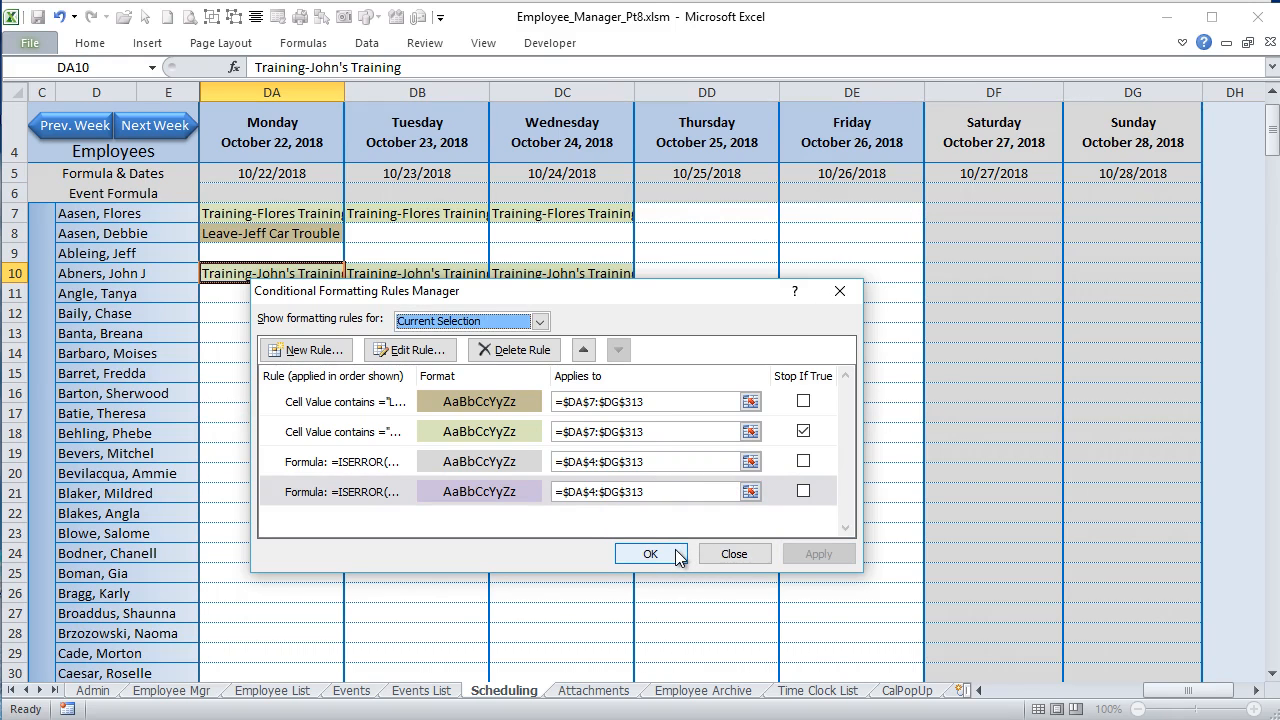
click(678, 556)
Step: Move the week view ahead to the week of October 29, 2018, return to October 22, and inspect the date formula in DA5
scroll(663, 463, up, 1)
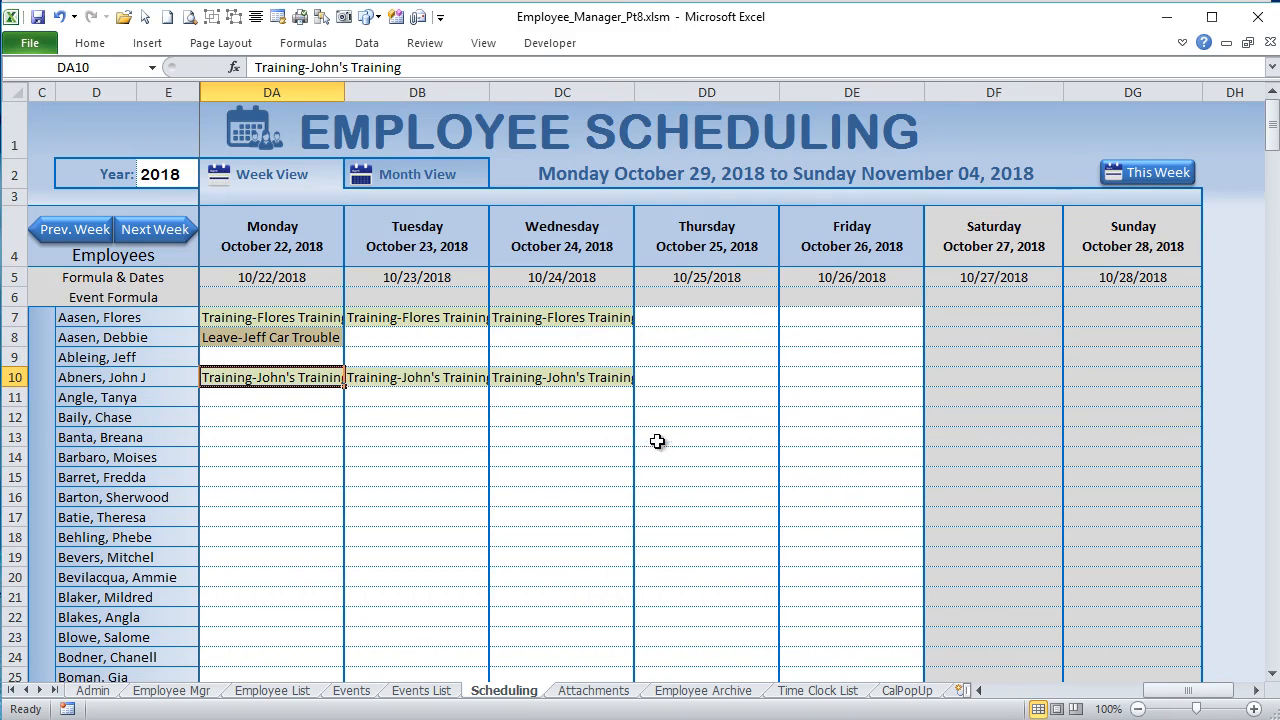
click(128, 232)
click(89, 236)
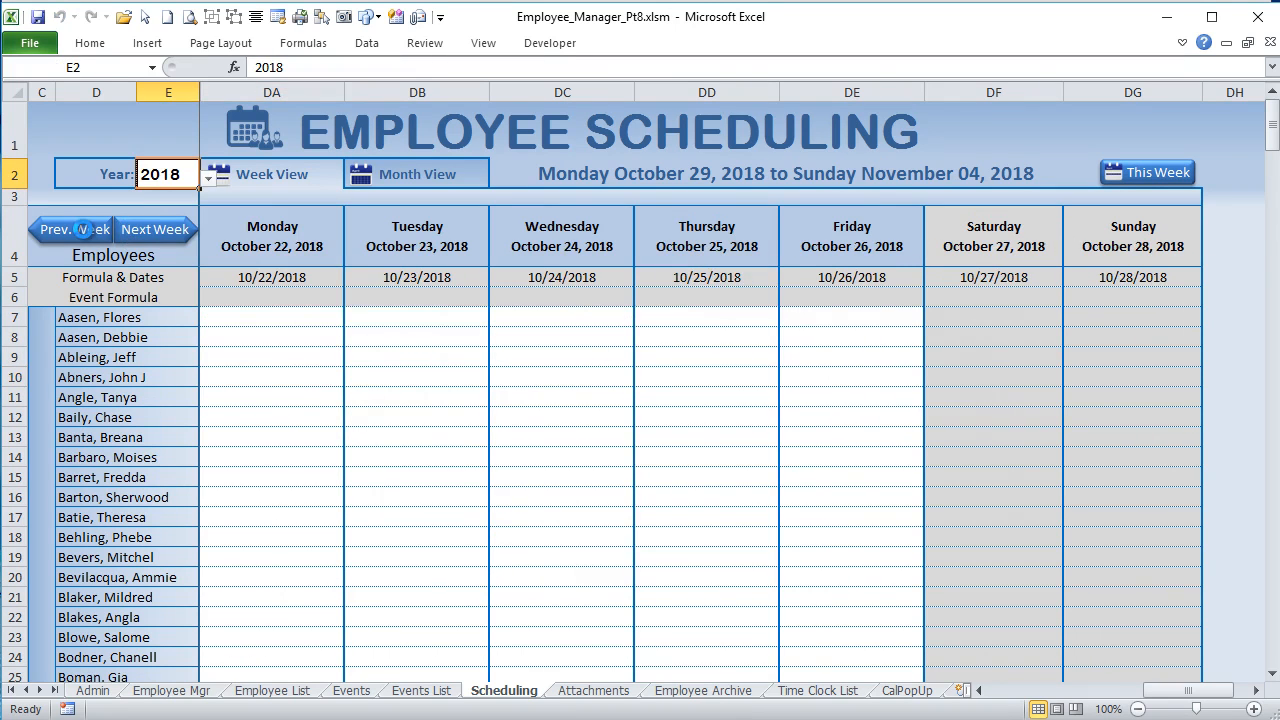
click(143, 229)
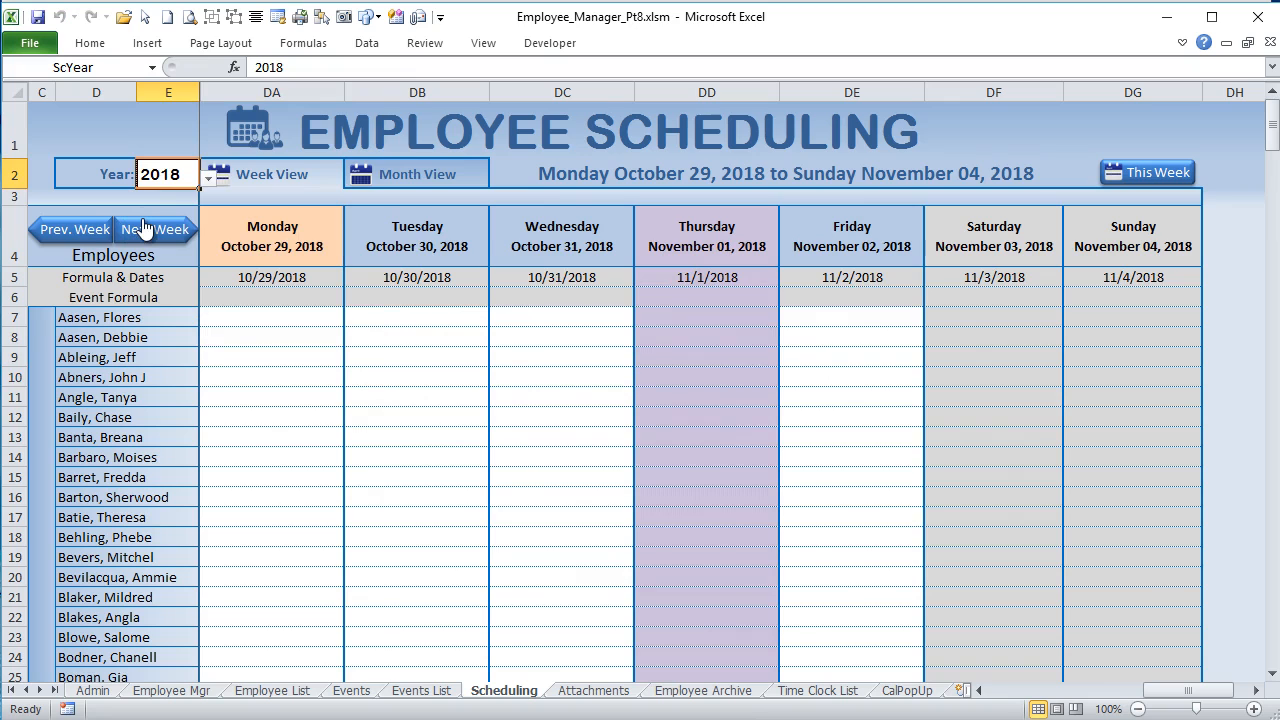
click(62, 222)
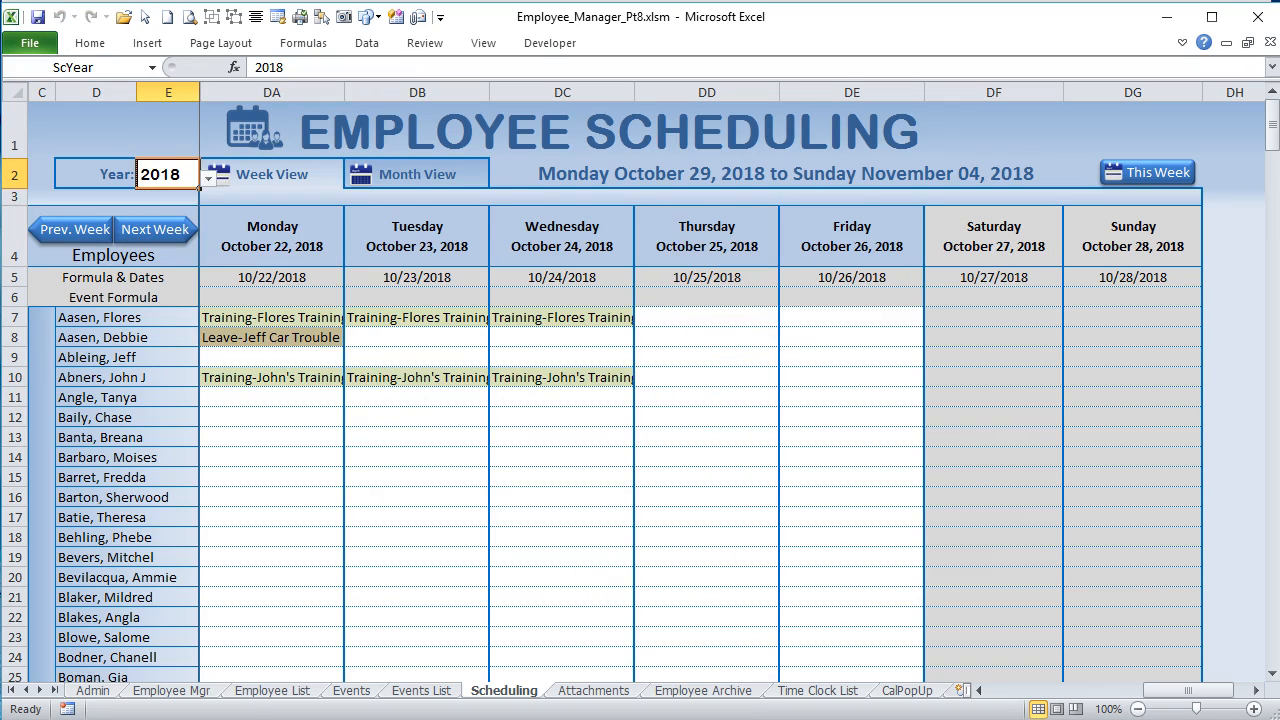
click(262, 279)
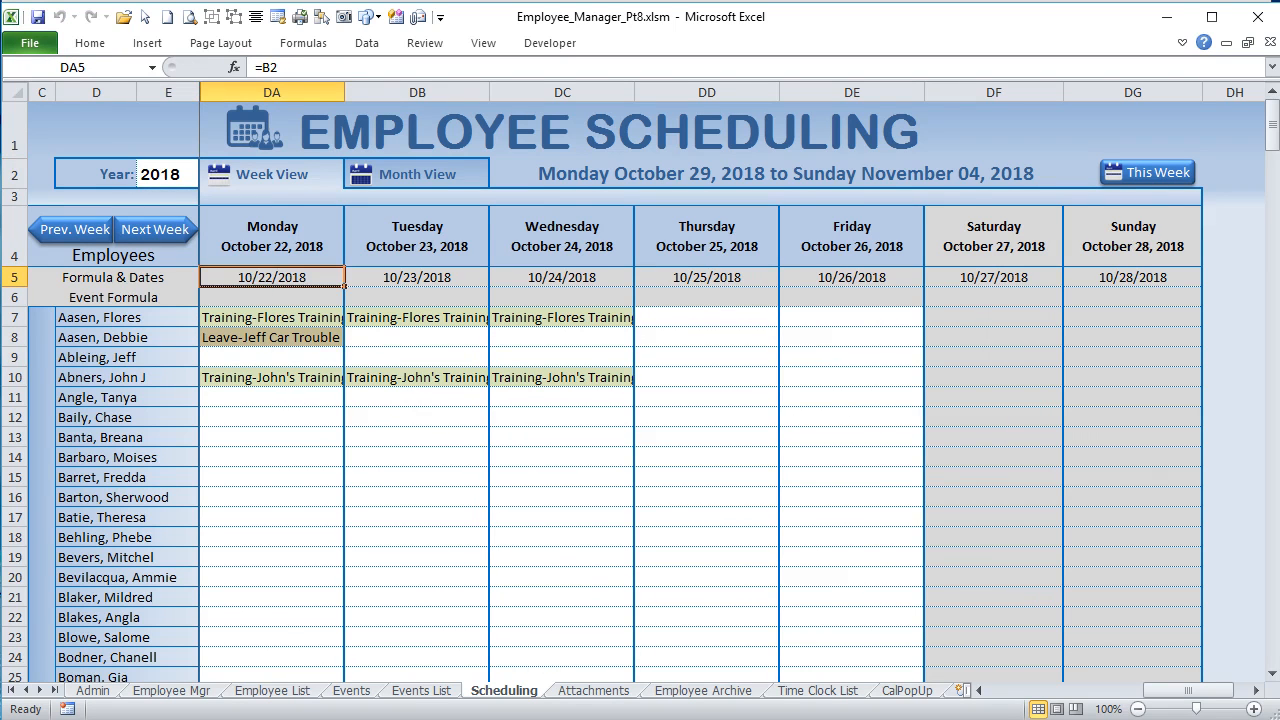
Step: Open the Visual Basic editor and review the Sched_WeekView and Sched_MonthView macros in the Scheduling_Macs module
key(alt+F11)
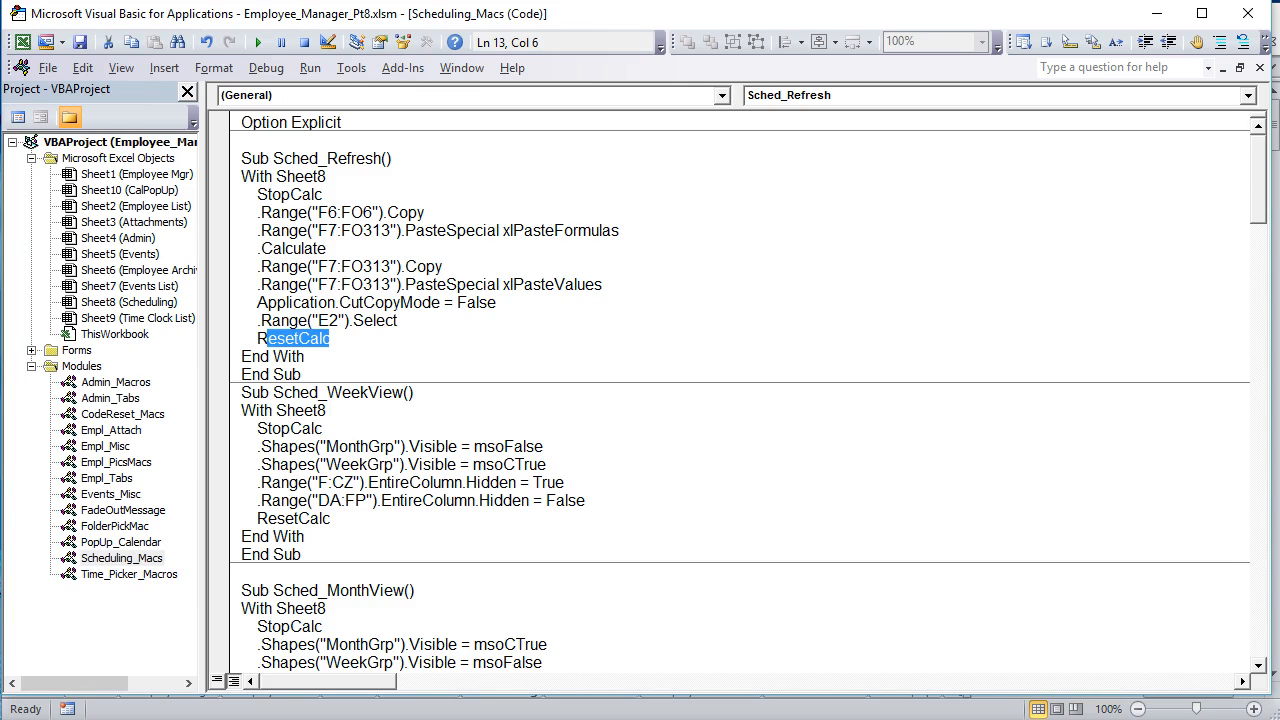
scroll(358, 343, down, 2)
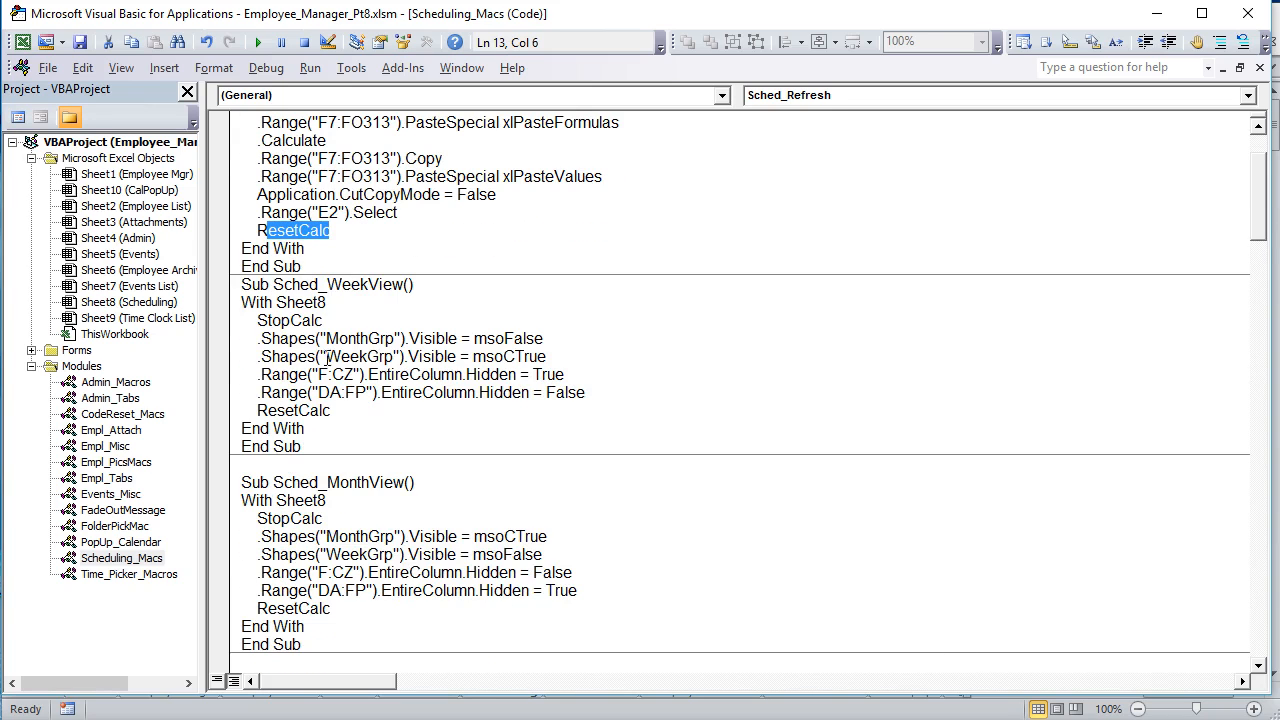
click(327, 356)
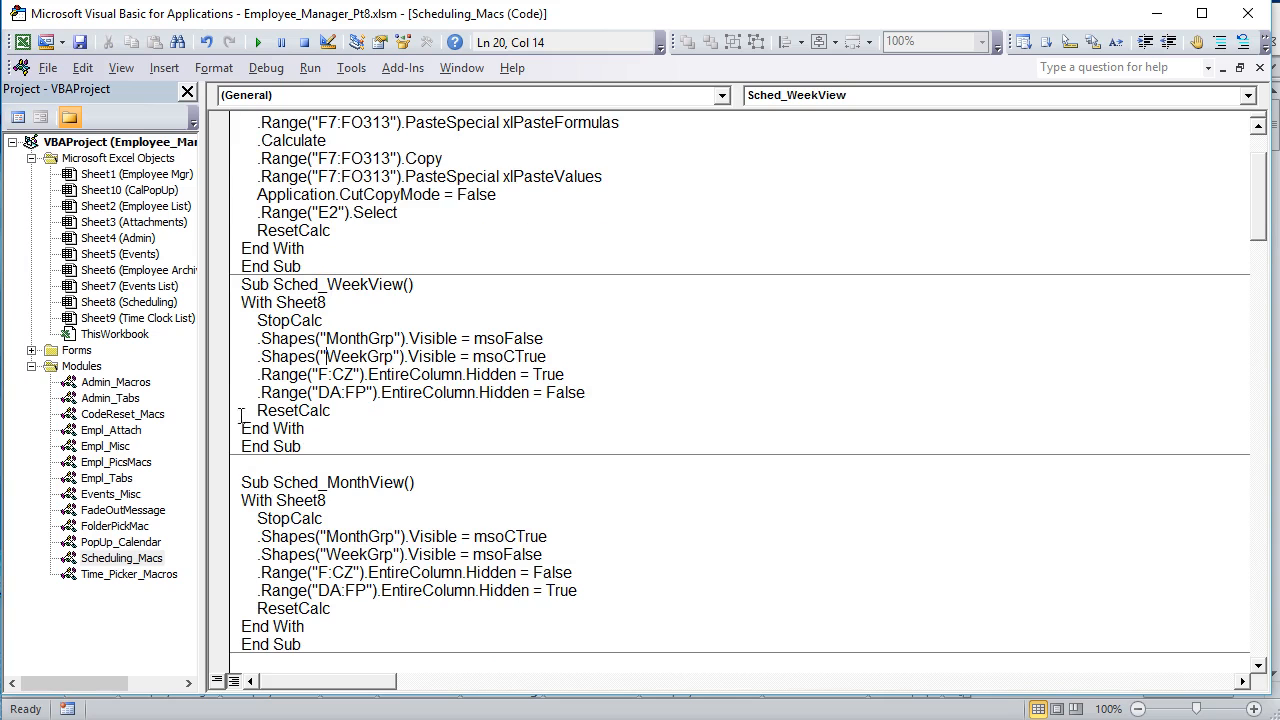
scroll(332, 432, down, 6)
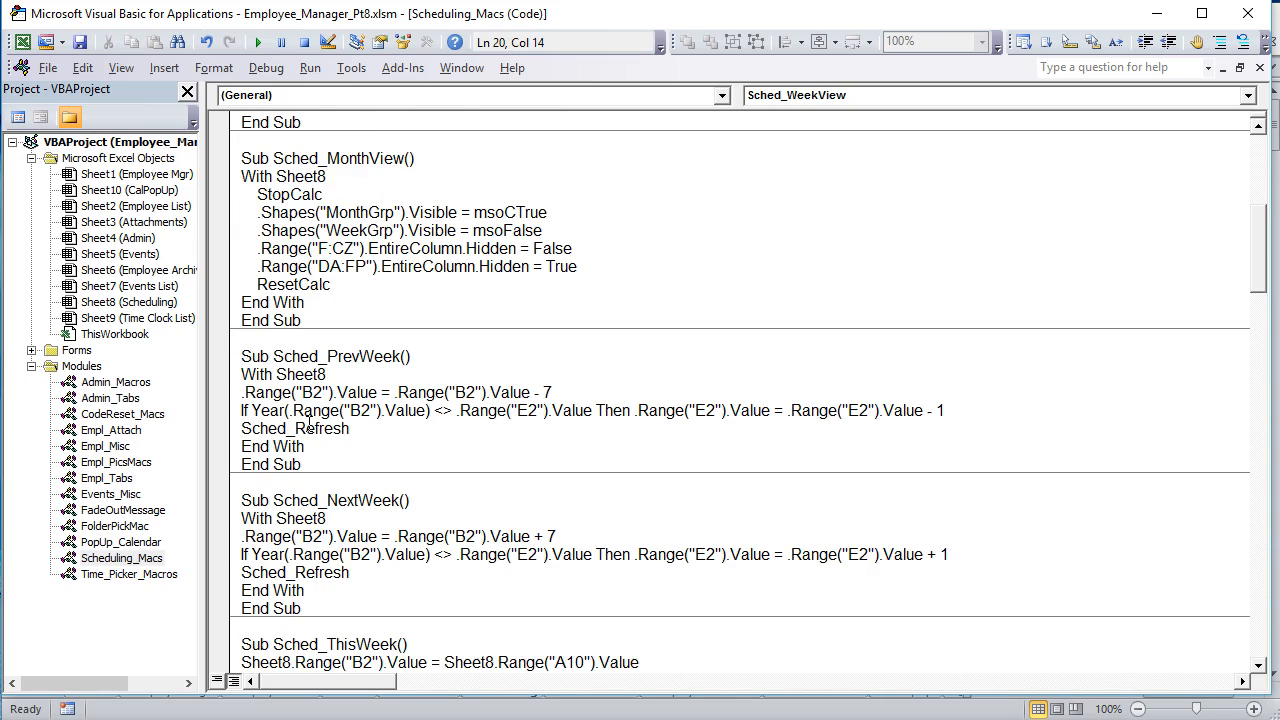
Step: Examine the line in the Sched_PrevWeek macro that subtracts 7 from the value of B2, highlighting both sides of the assignment
click(320, 413)
drag(378, 393, 250, 396)
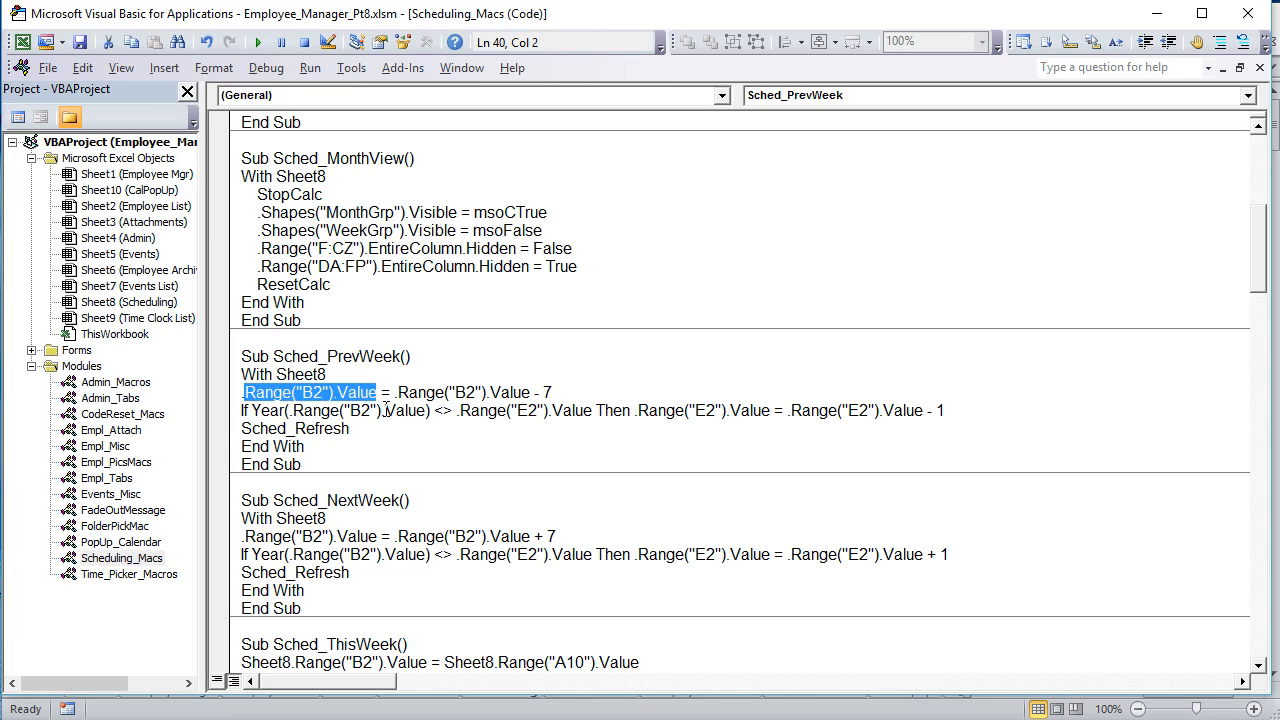
drag(552, 392, 398, 393)
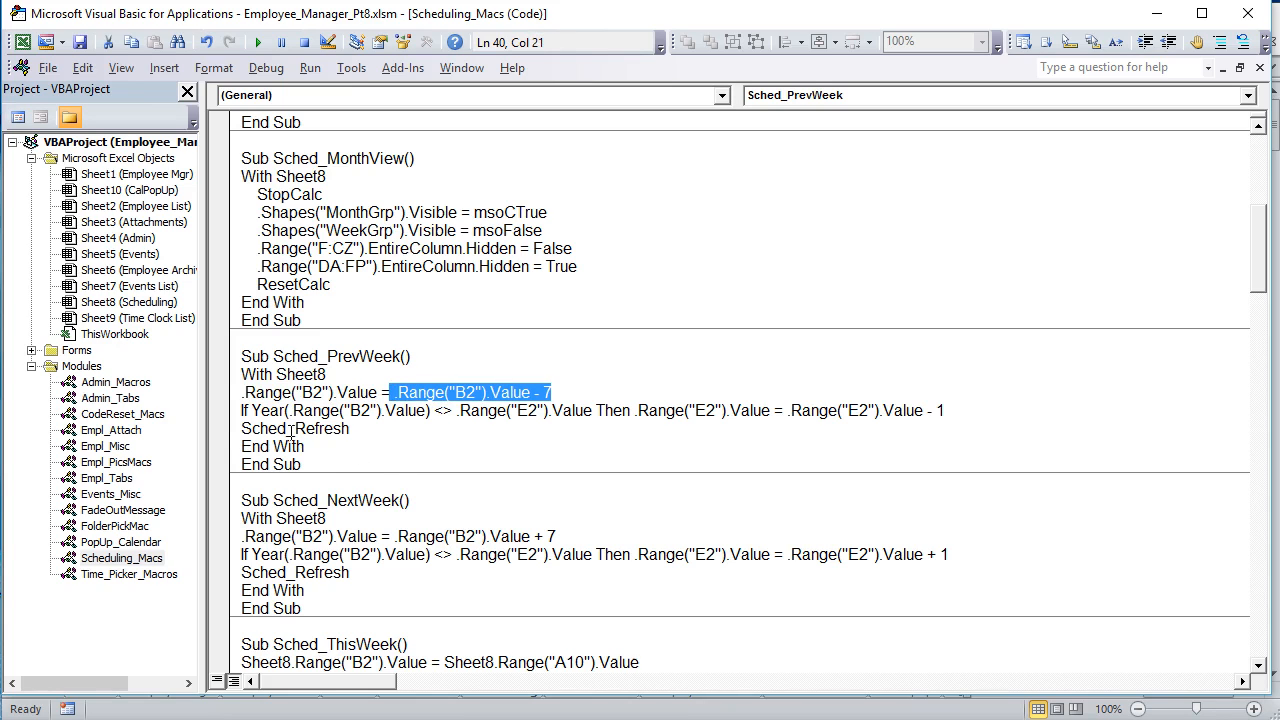
Step: Examine the year comparison in Sched_PrevWeek, and advance the sheet's week view from October 22, 2018 to the week of January 7, 2019
drag(428, 410, 302, 410)
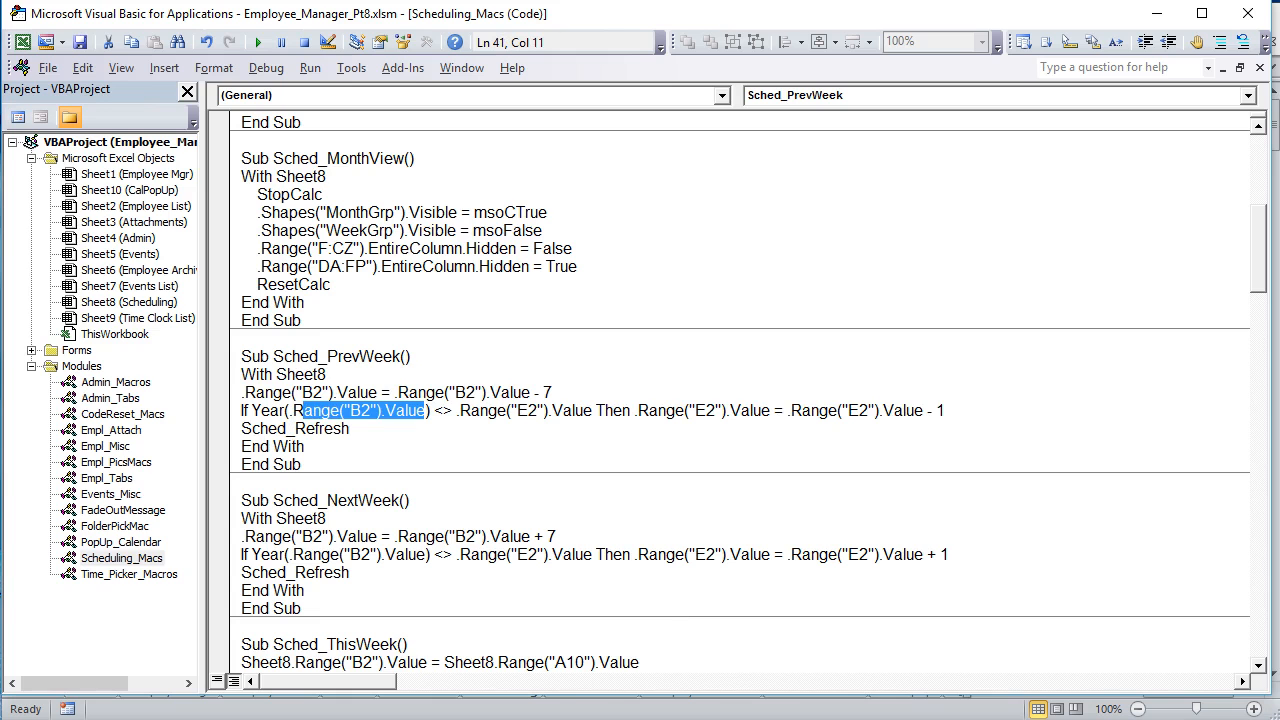
key(alt+F11)
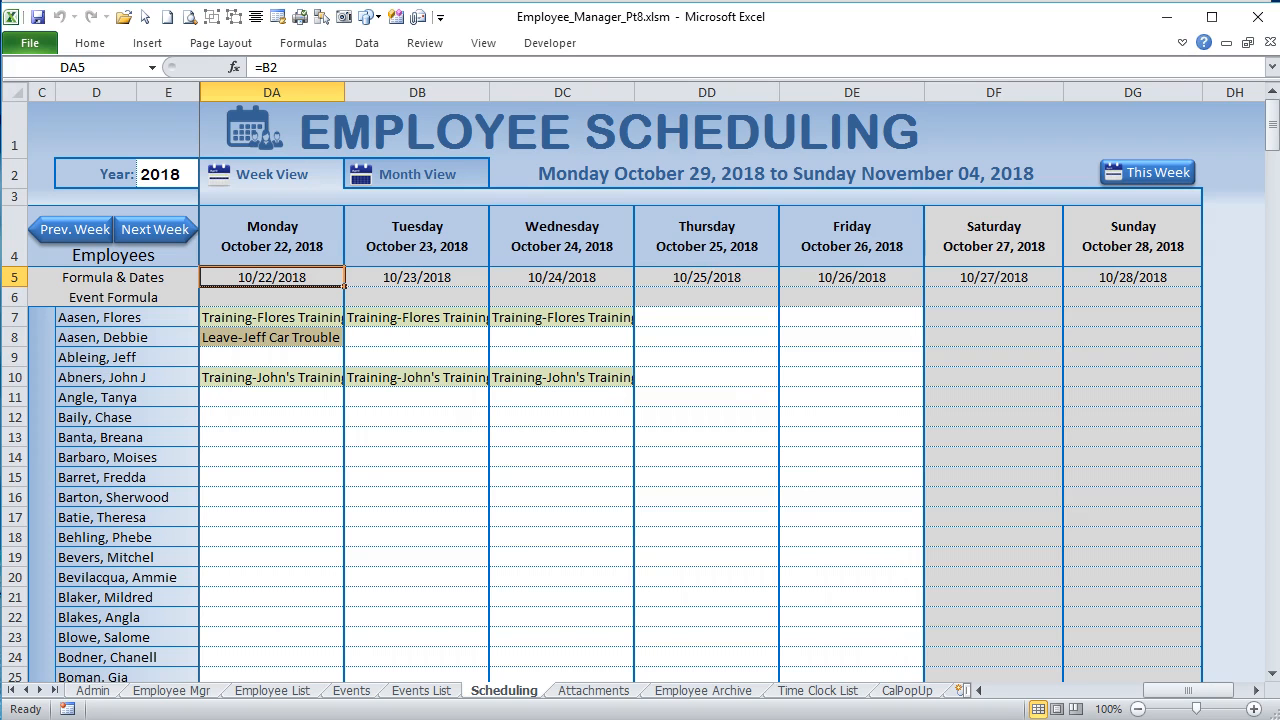
click(160, 234)
click(160, 234)
click(160, 234)
click(160, 234)
click(160, 230)
click(160, 230)
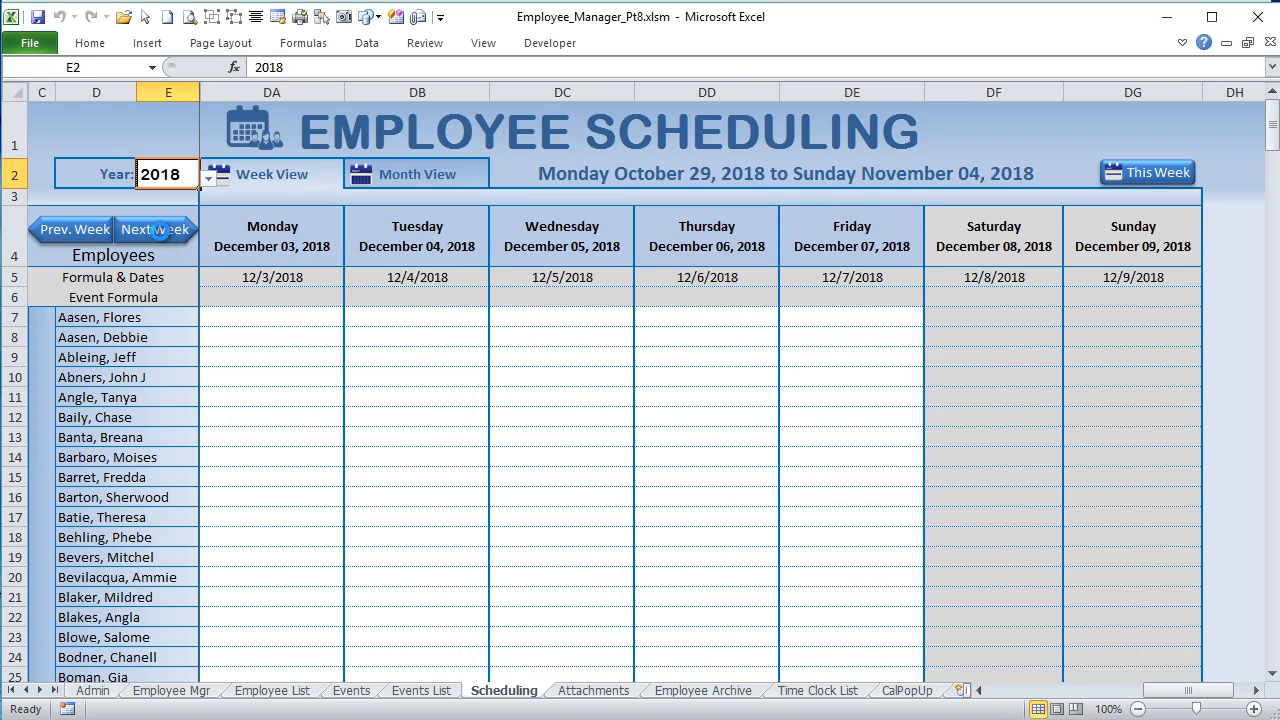
click(160, 230)
click(160, 230)
click(160, 230)
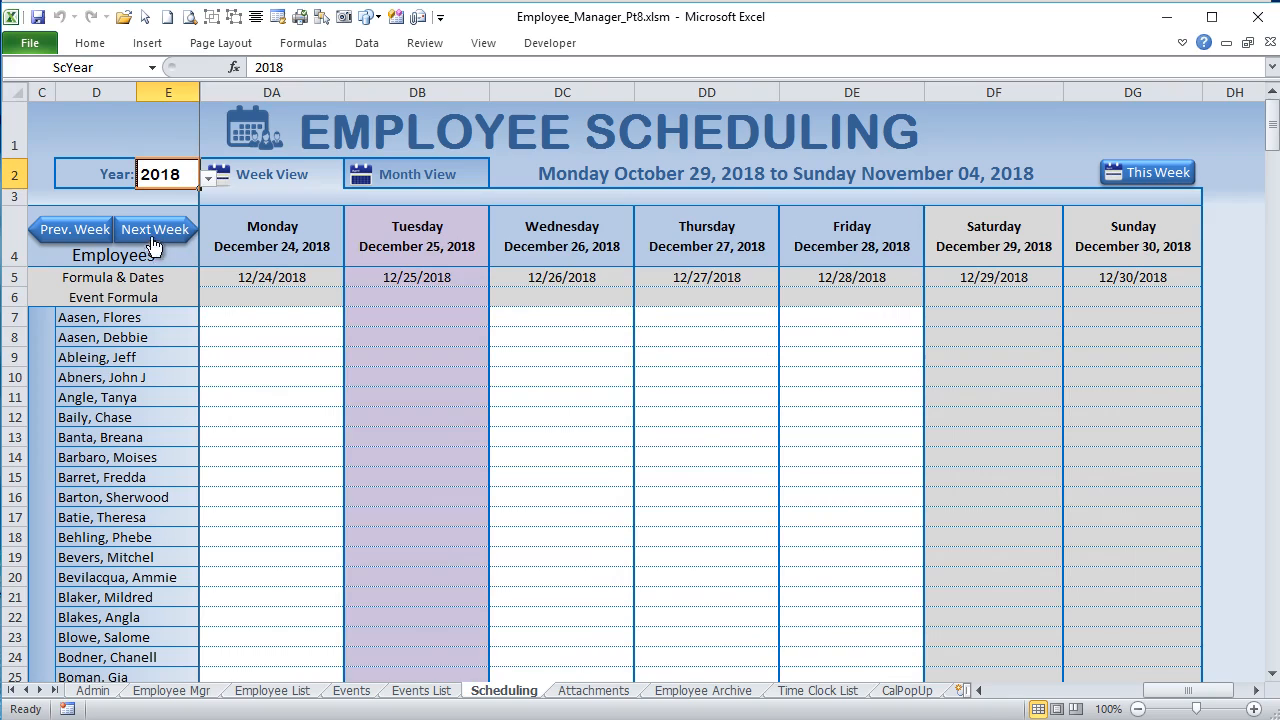
click(153, 232)
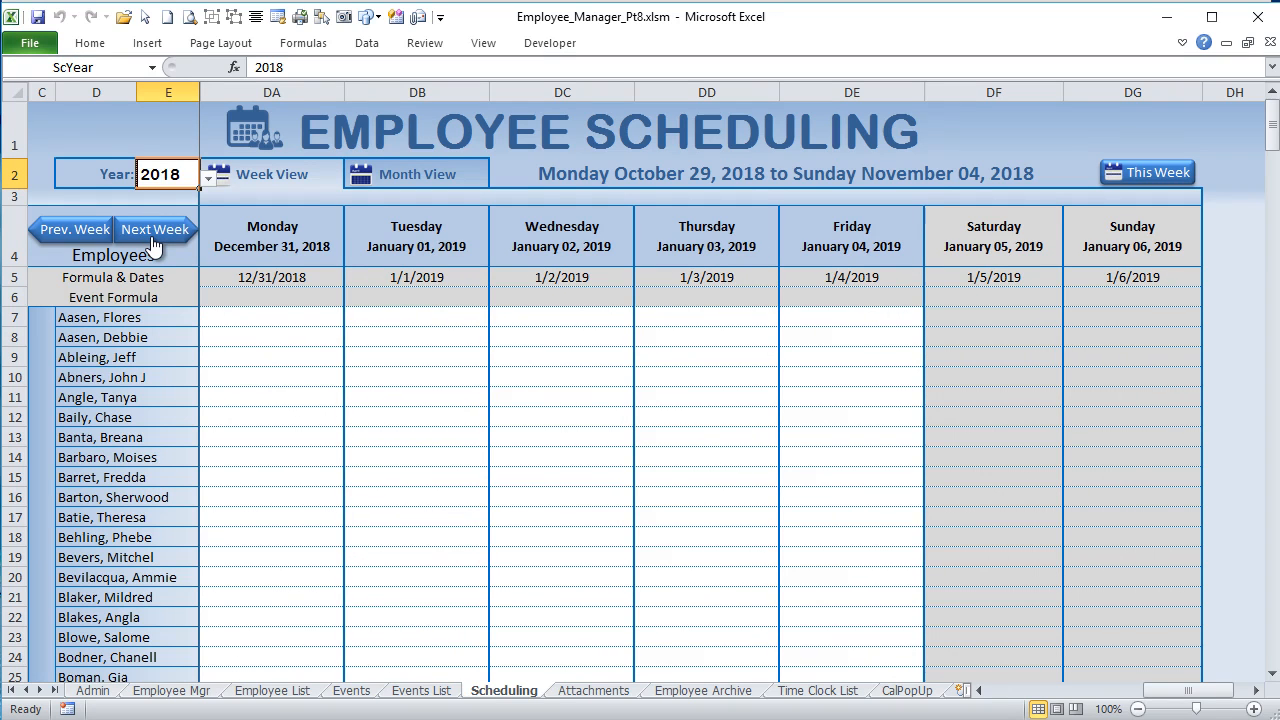
click(153, 240)
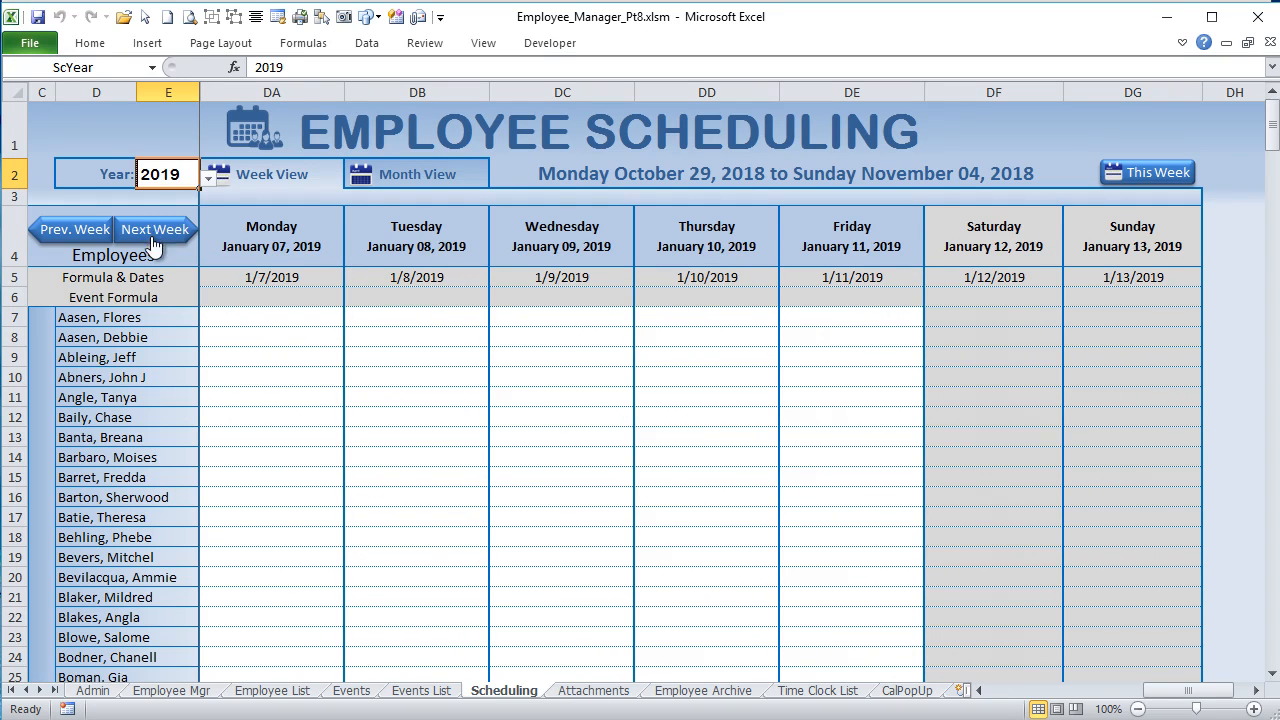
Step: Inspect the week start formula in DA5 and the Year cell, and return the week view to the current week
click(242, 285)
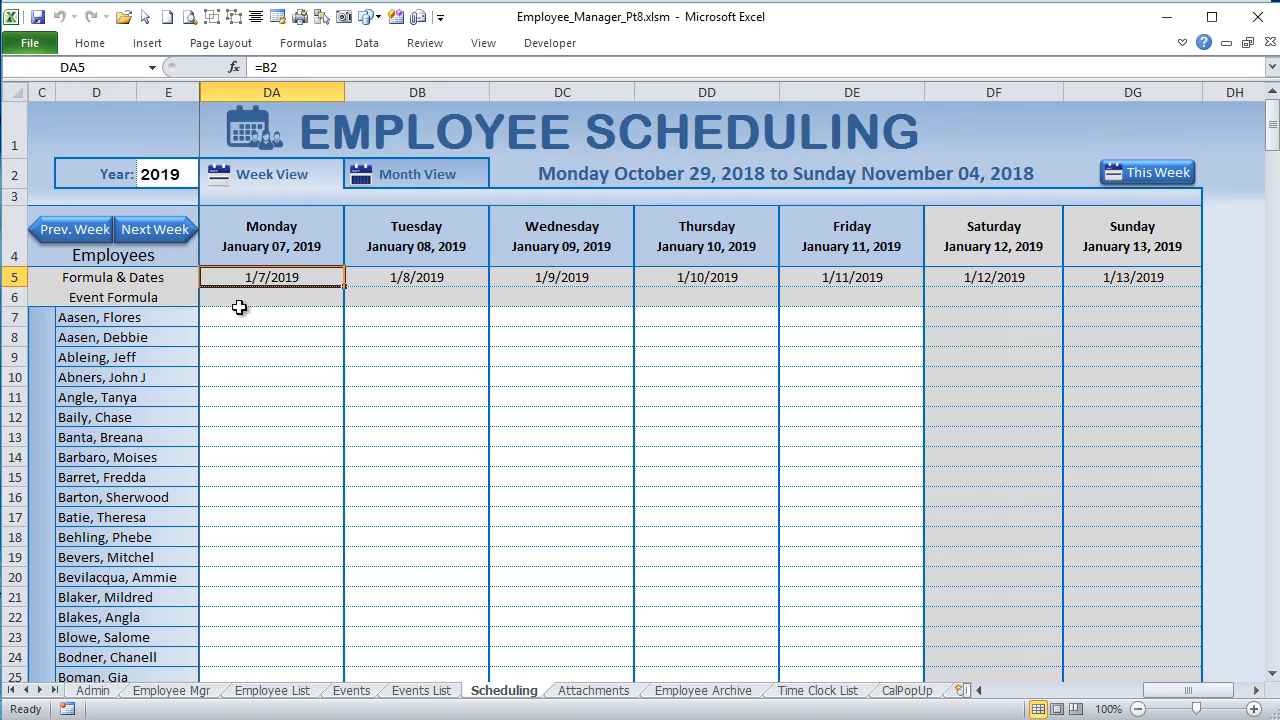
click(177, 175)
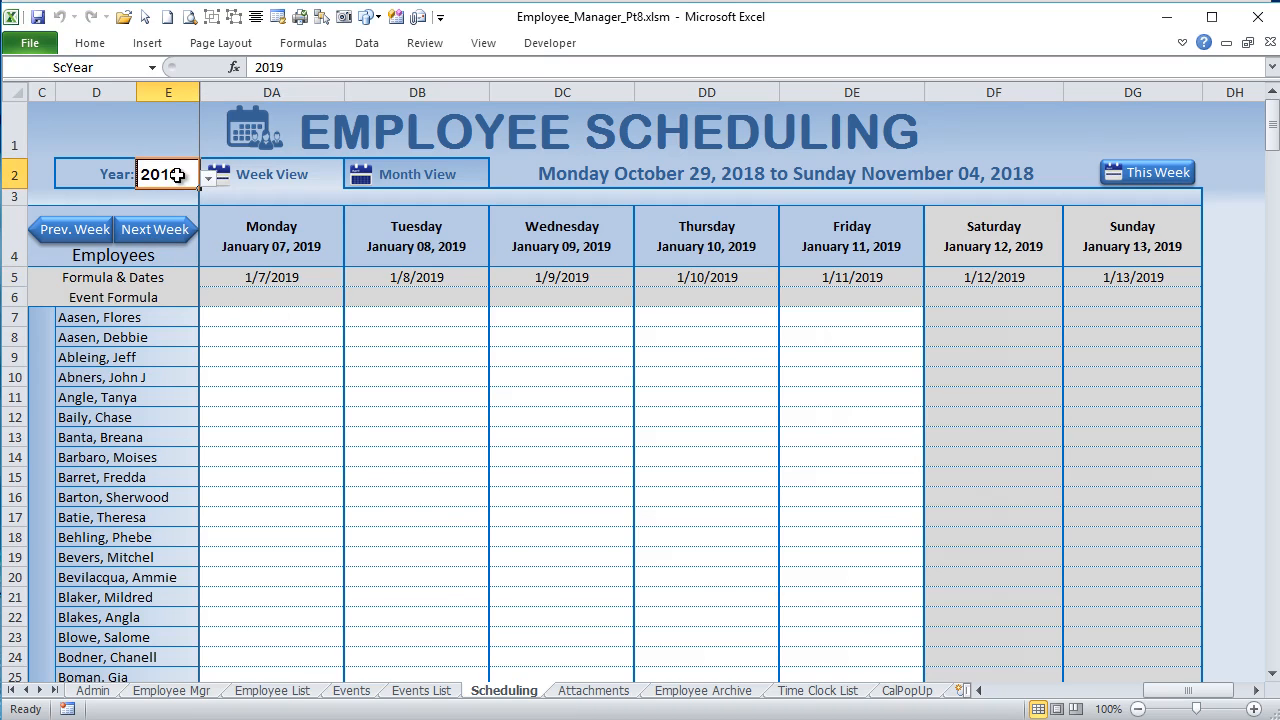
click(83, 238)
click(83, 238)
click(1165, 168)
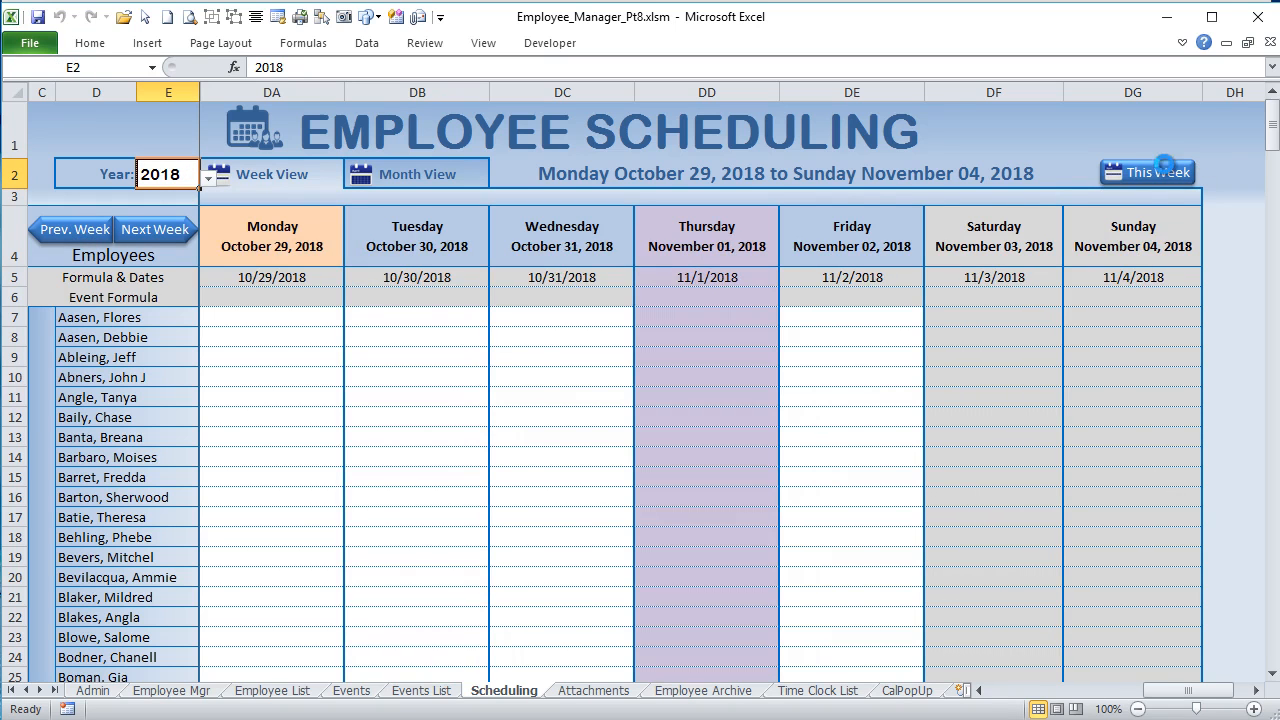
Step: Examine the year comparisons in the Sched_NextWeek and Sched_PrevWeek macros, highlighting the lines that add or subtract 1 from E2
key(alt+F11)
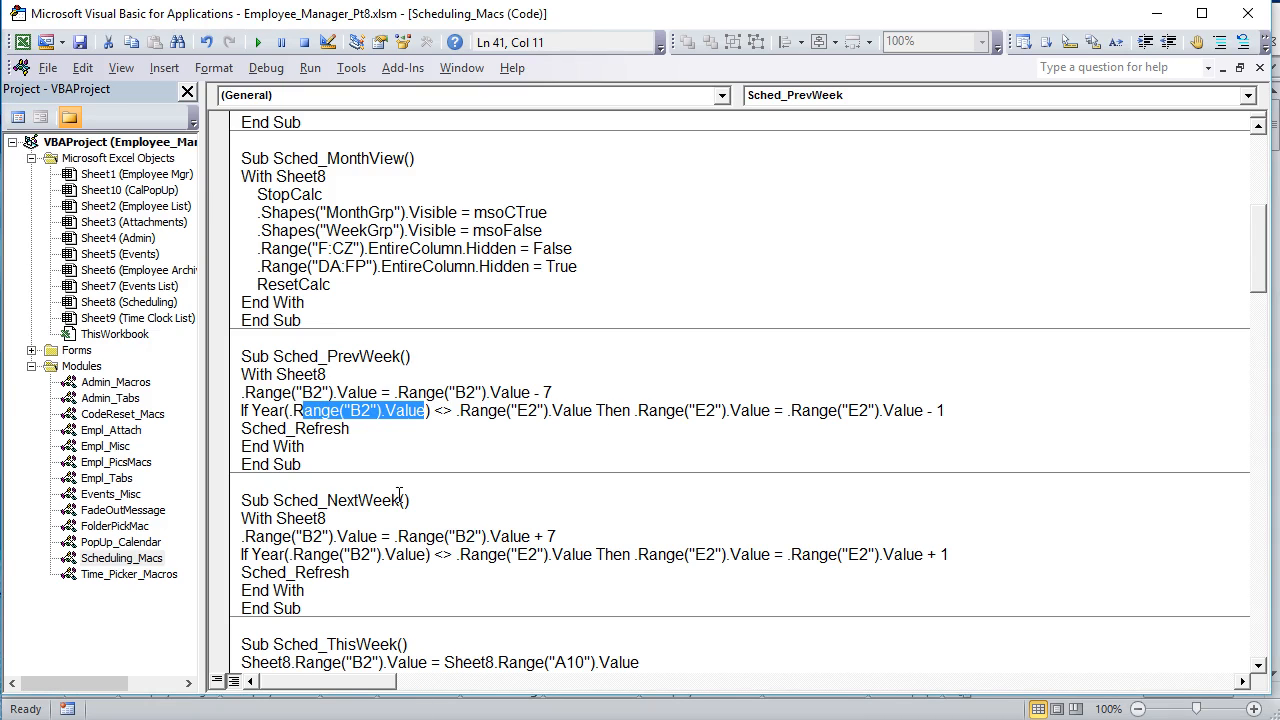
drag(399, 497, 338, 493)
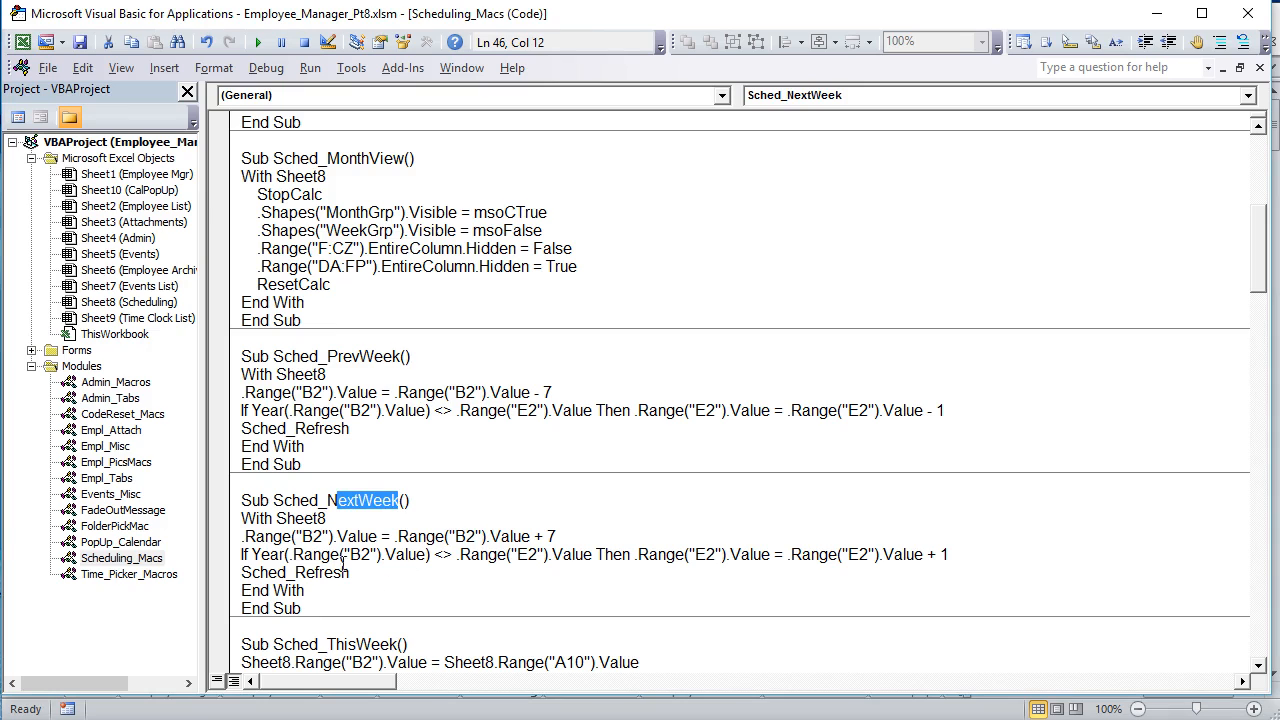
drag(436, 556, 300, 561)
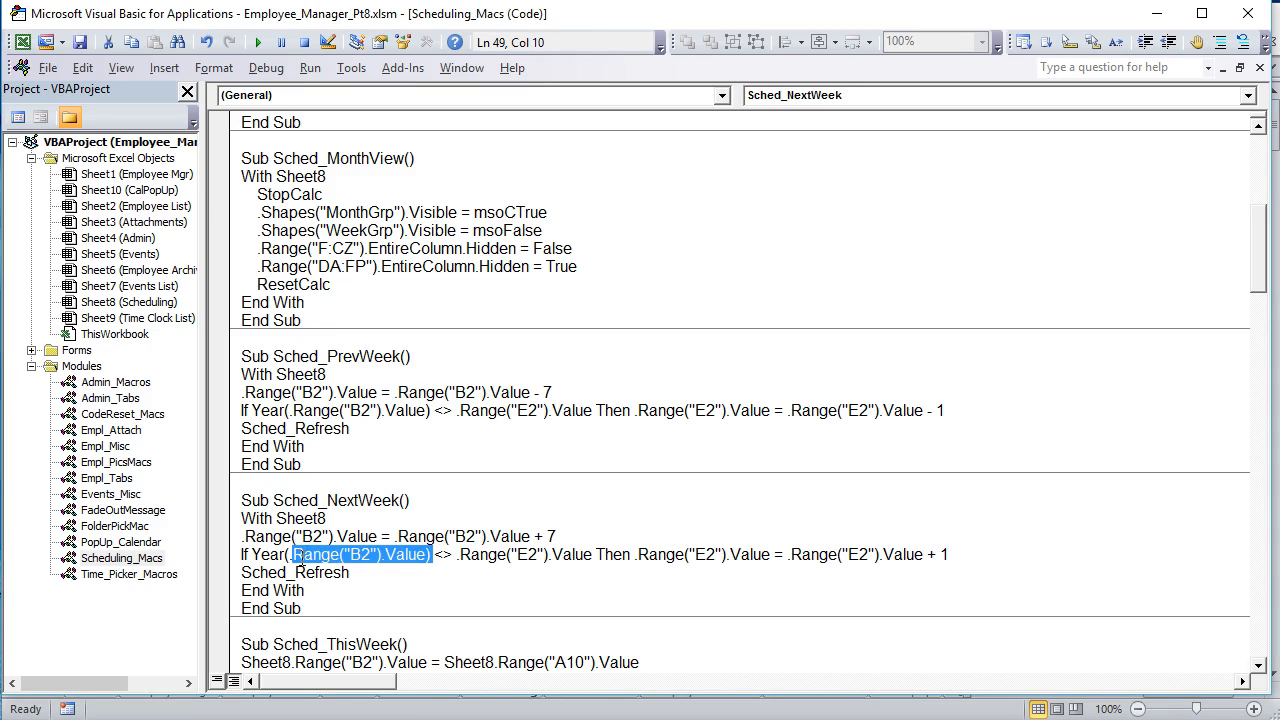
double_click(543, 557)
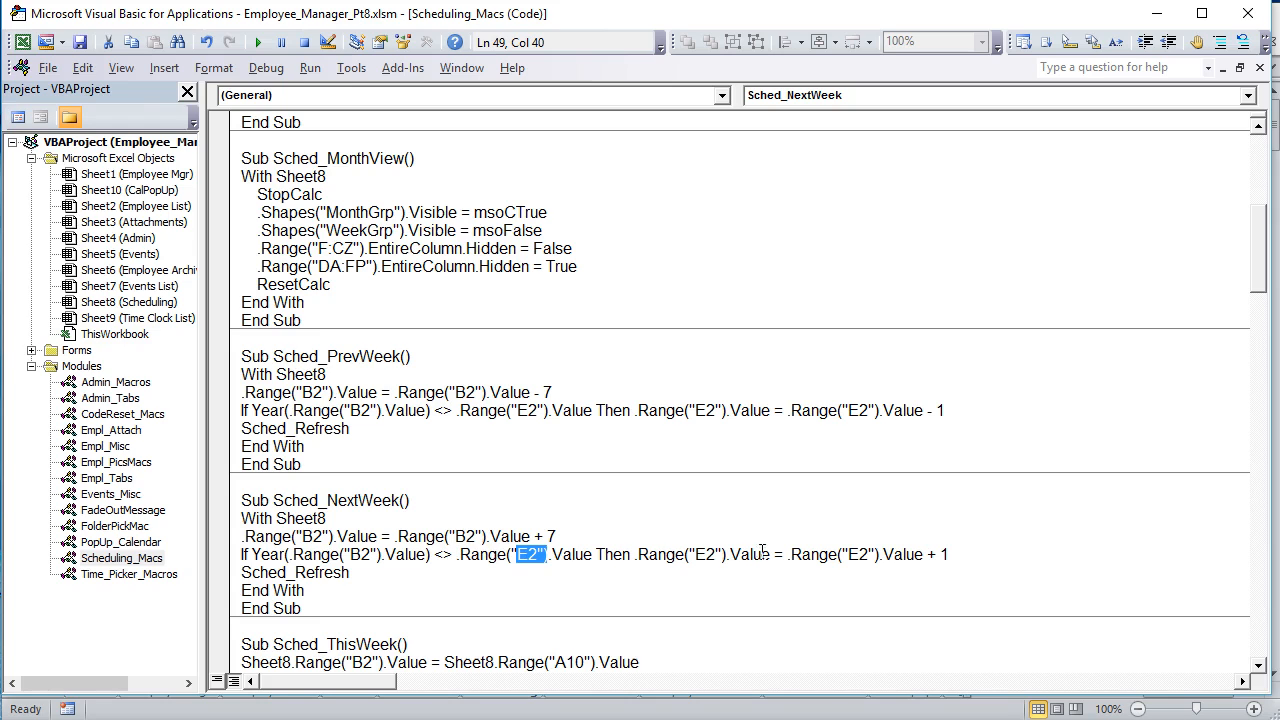
drag(775, 557, 642, 562)
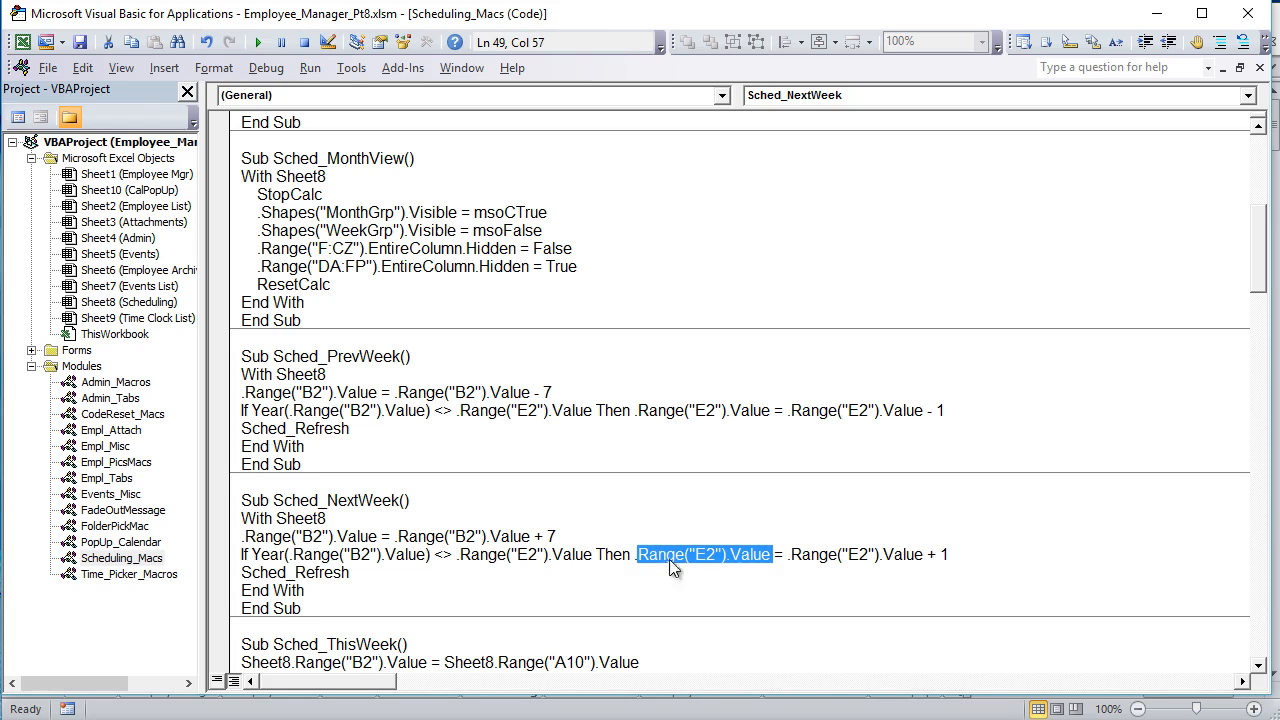
drag(924, 564, 862, 558)
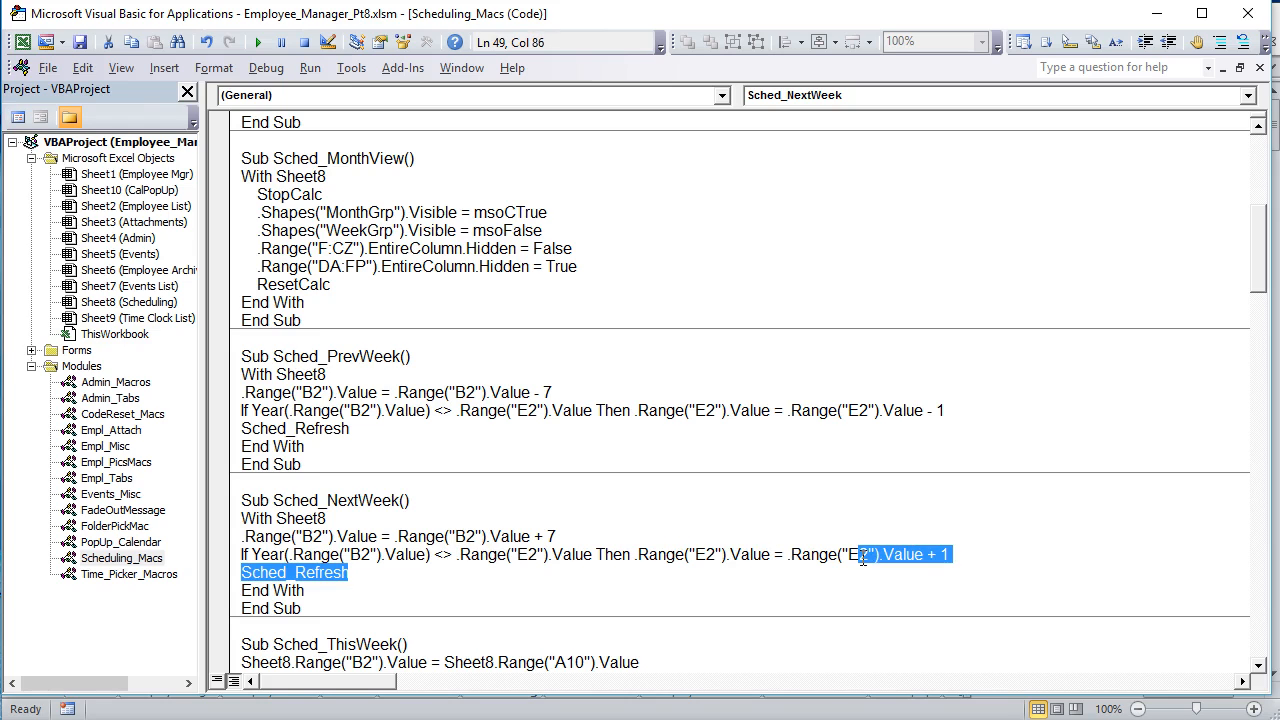
click(935, 554)
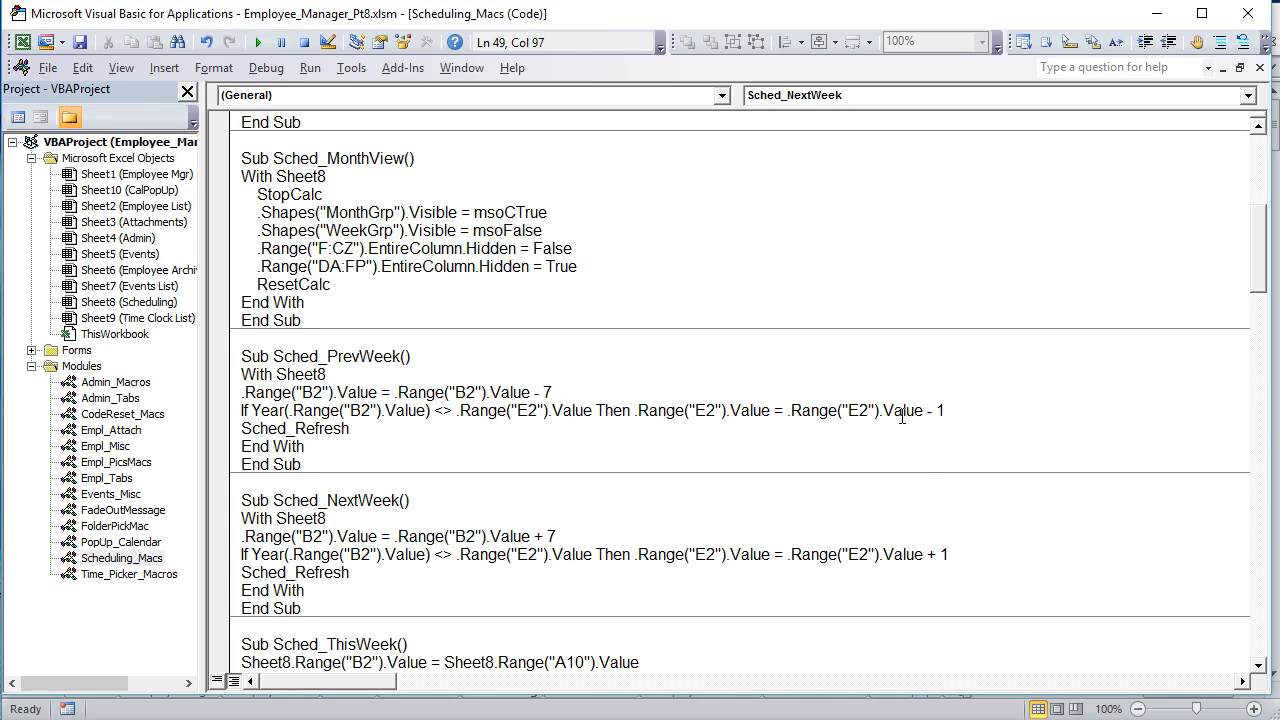
drag(950, 405, 794, 411)
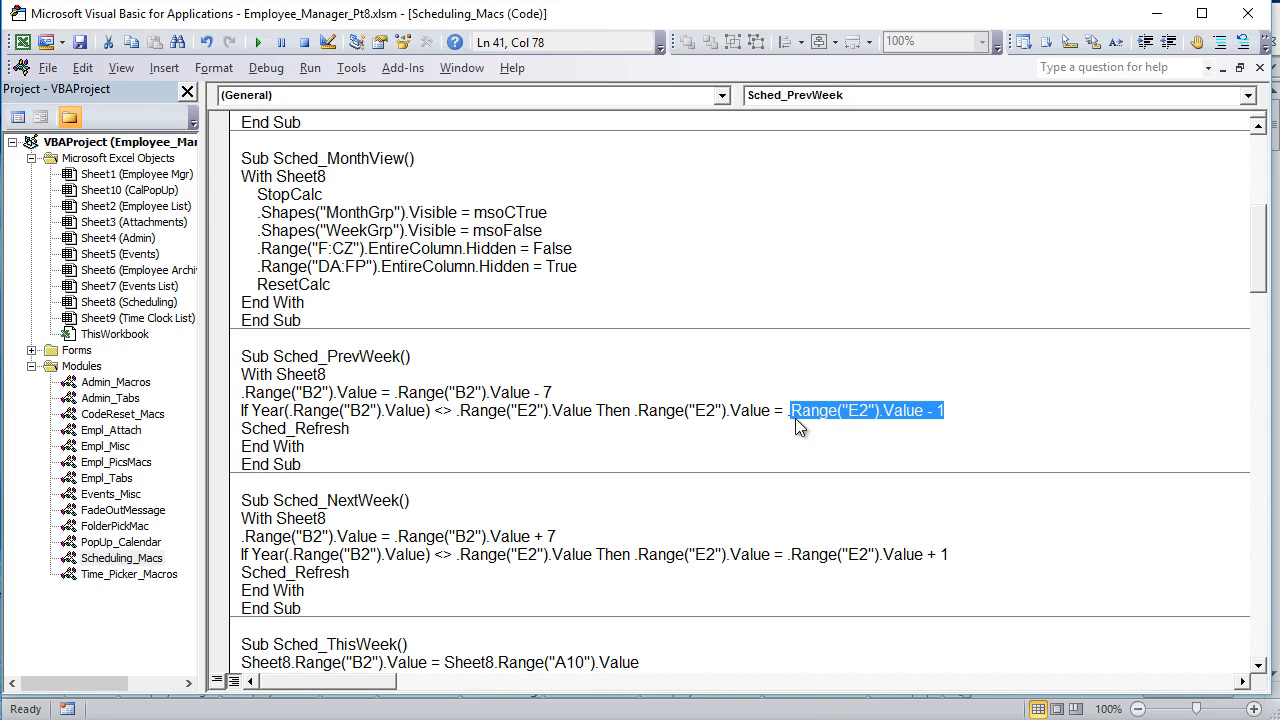
scroll(747, 521, up, 5)
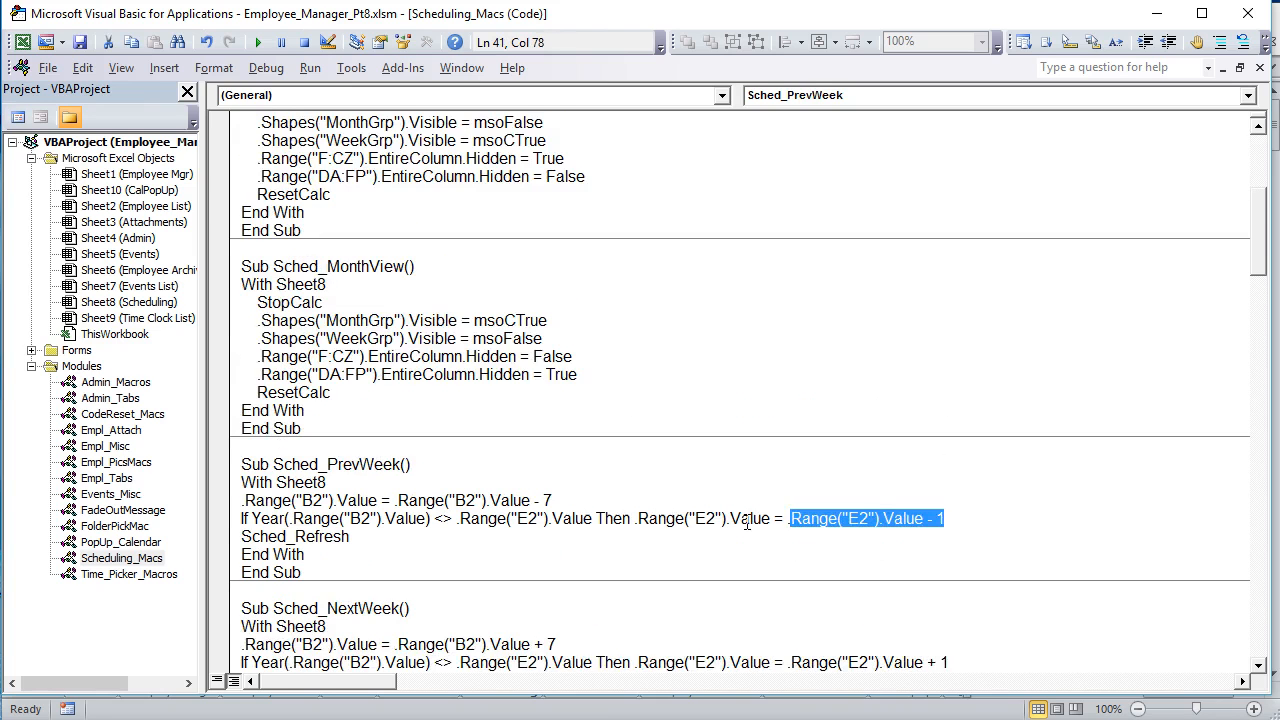
click(404, 302)
click(405, 482)
Step: Switch the Scheduling sheet back and forth between the week and month views, ending on the month view
key(alt+F11)
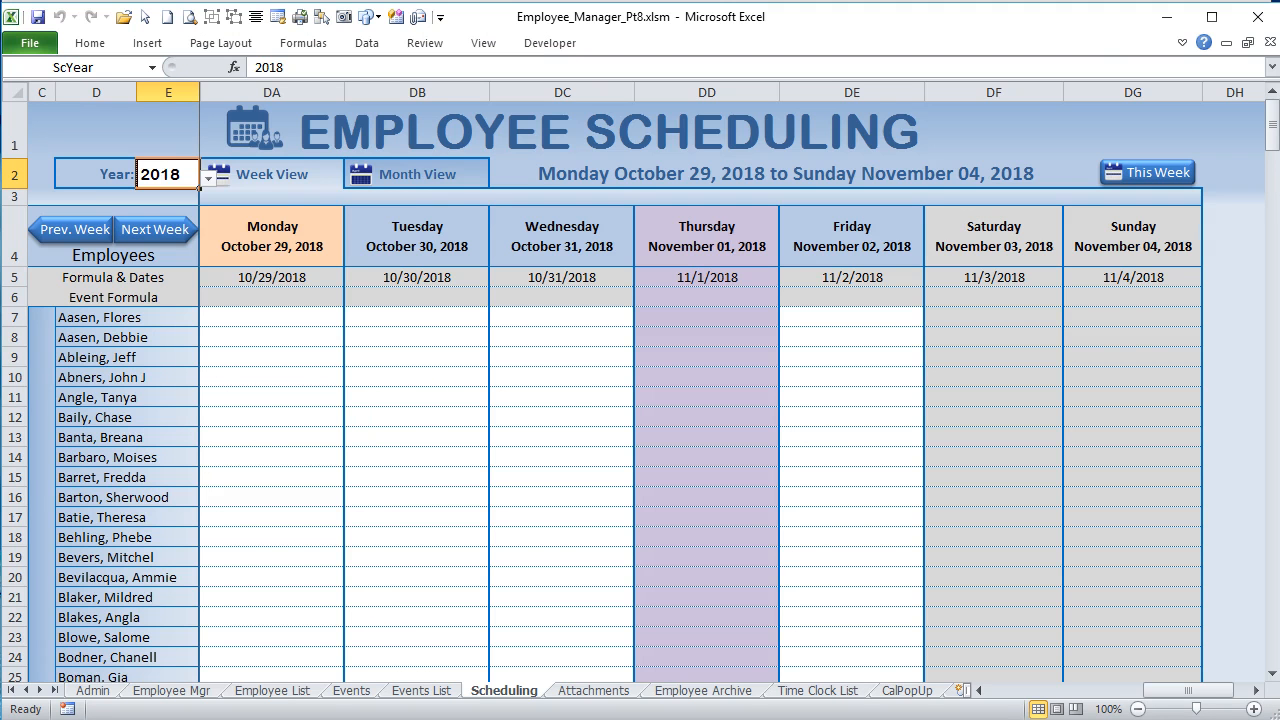
click(290, 180)
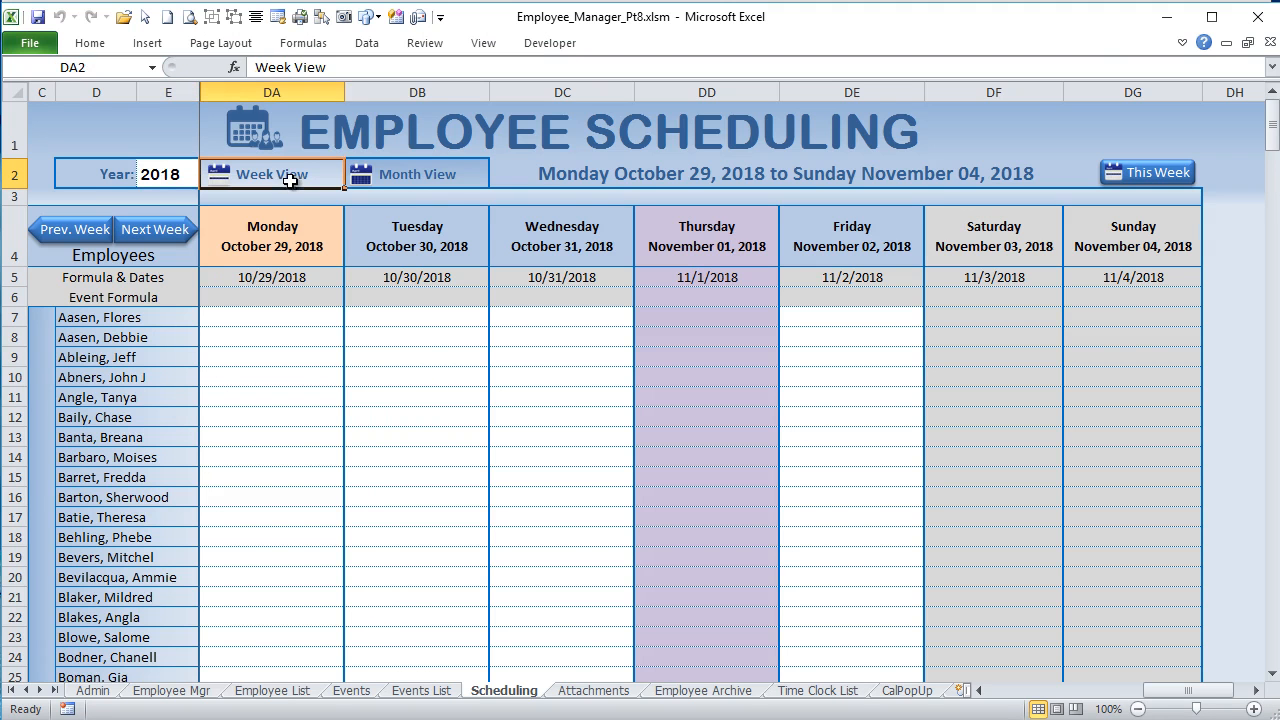
click(449, 166)
click(297, 168)
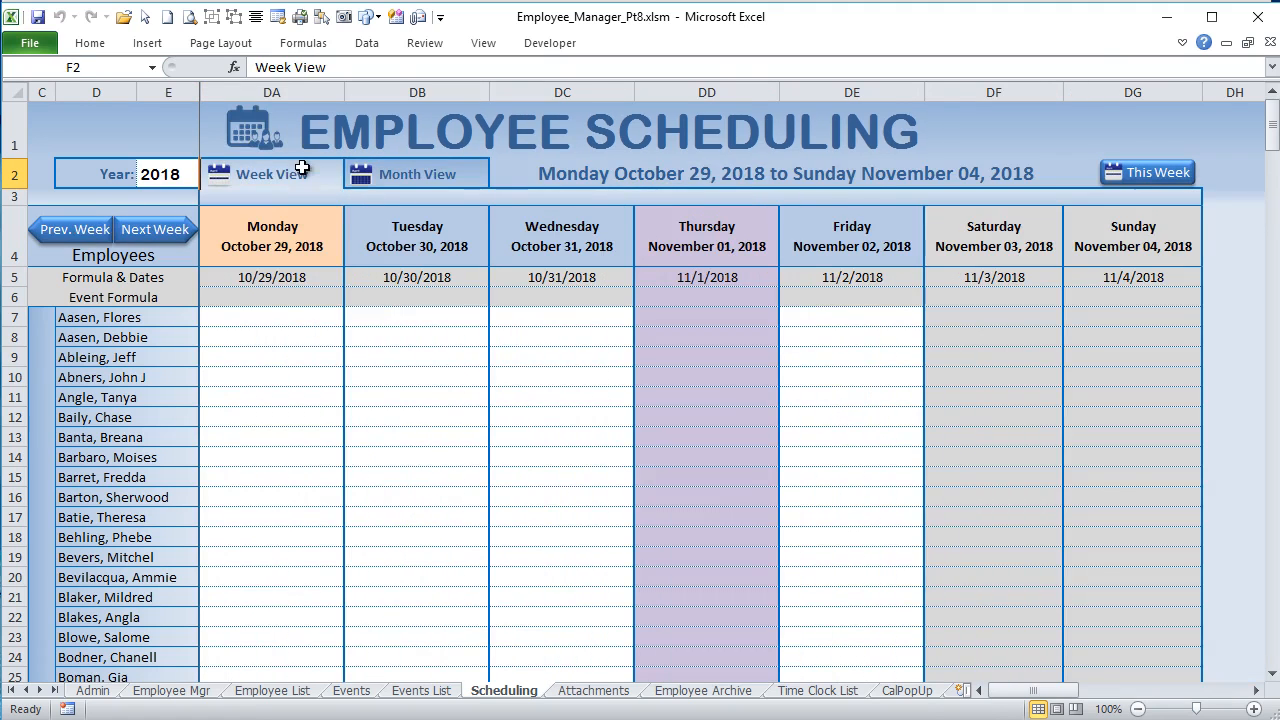
click(437, 171)
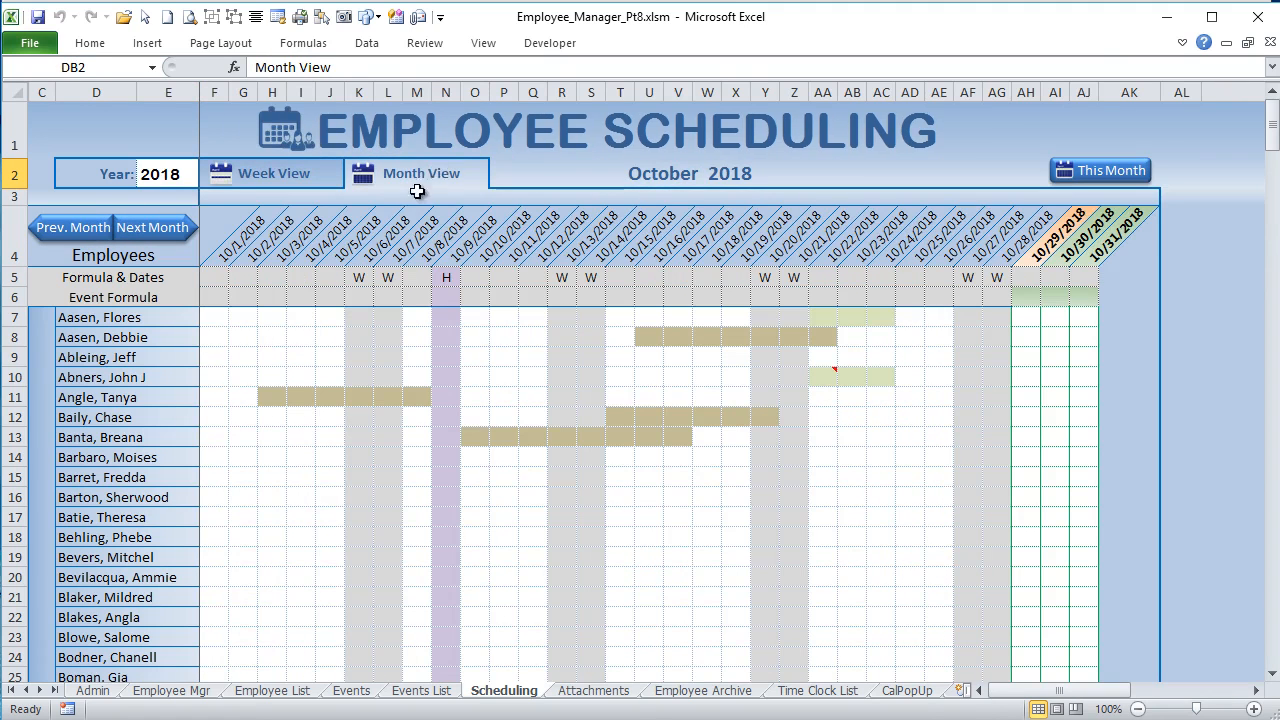
click(287, 173)
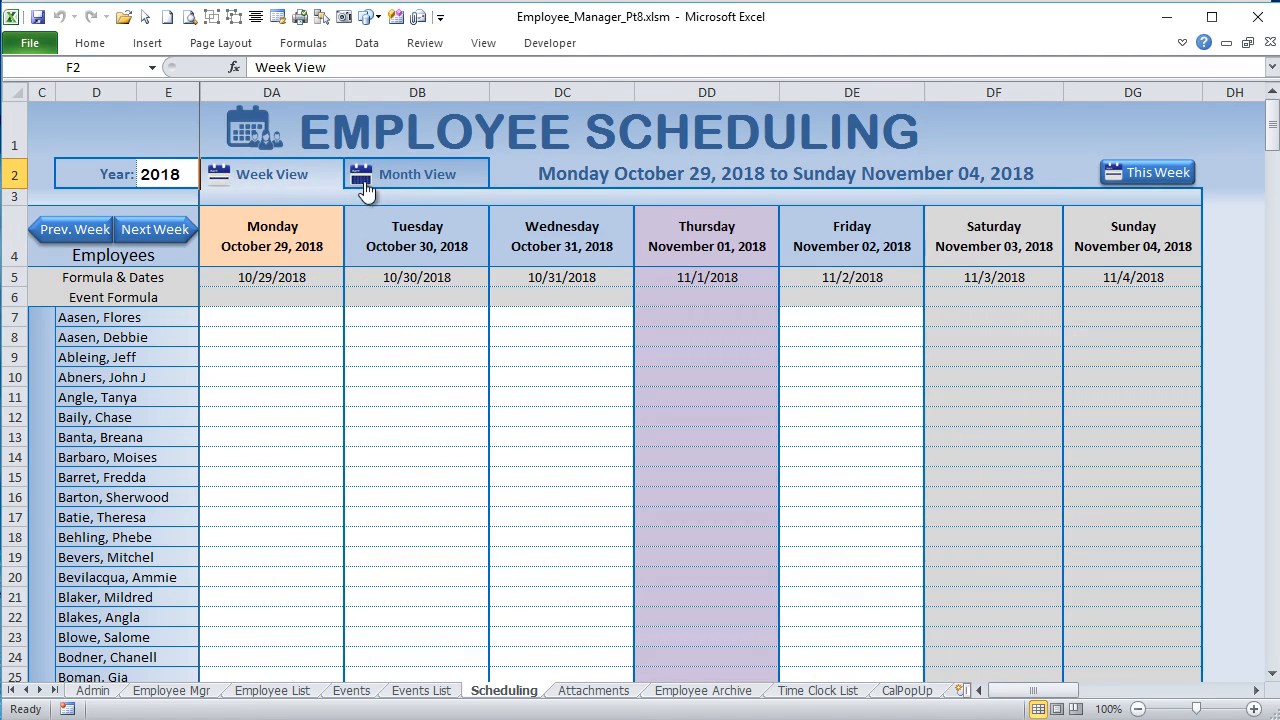
click(366, 184)
click(224, 178)
click(395, 181)
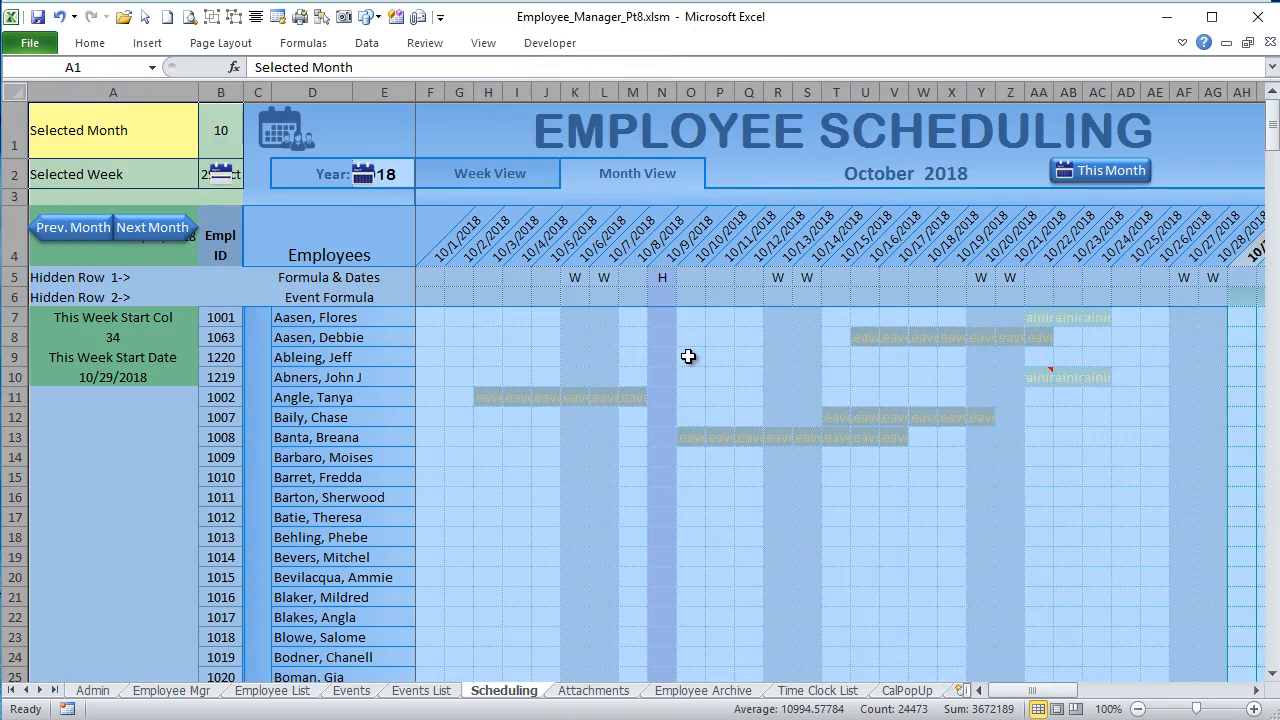
Step: Unhide the Scheduling sheet's columns to examine where the week view starts at column DA, and select the Week View cell DA2
click(690, 357)
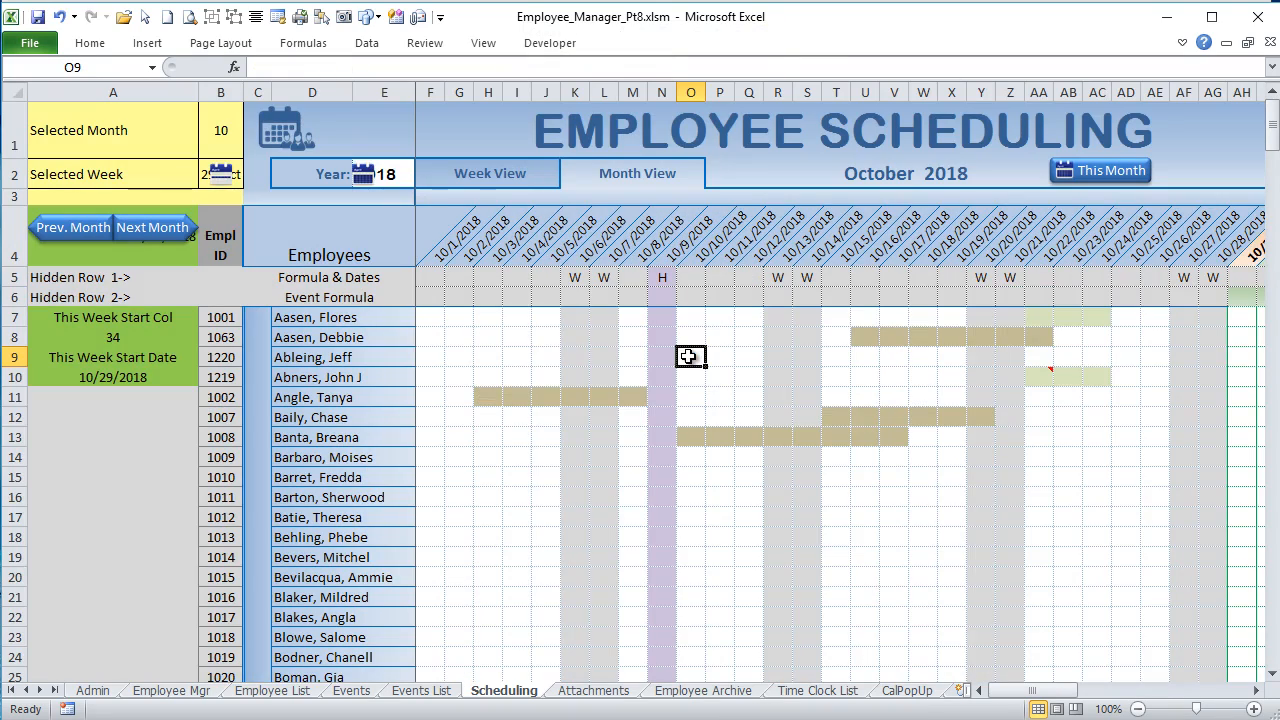
drag(1006, 690, 1160, 706)
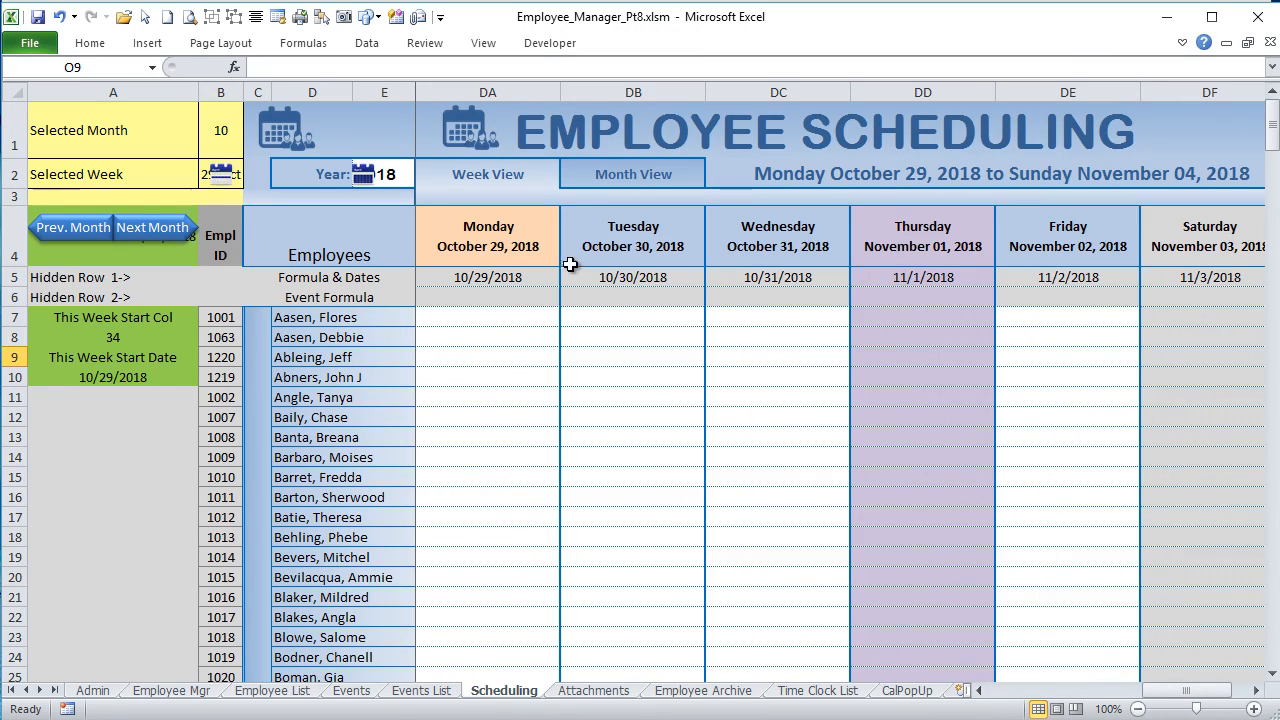
mouse_move(1190, 692)
mouse_down()
mouse_move(1172, 693)
mouse_move(1186, 694)
mouse_up()
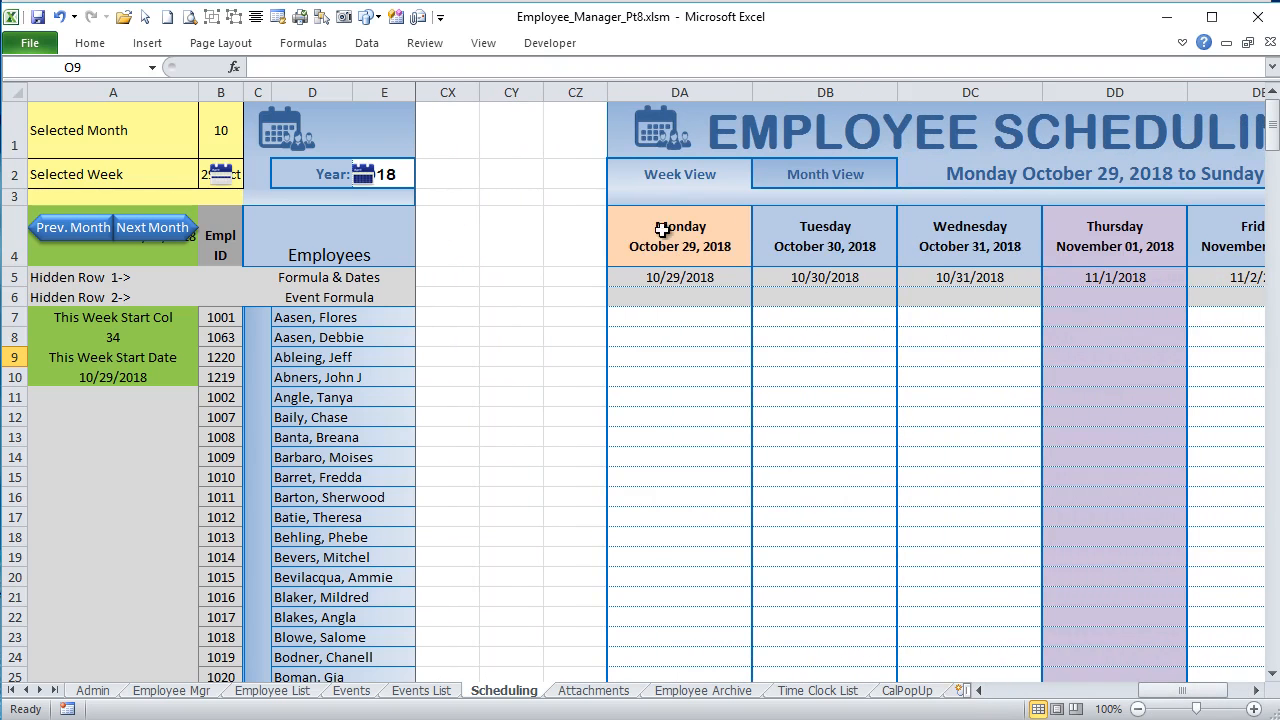
click(712, 172)
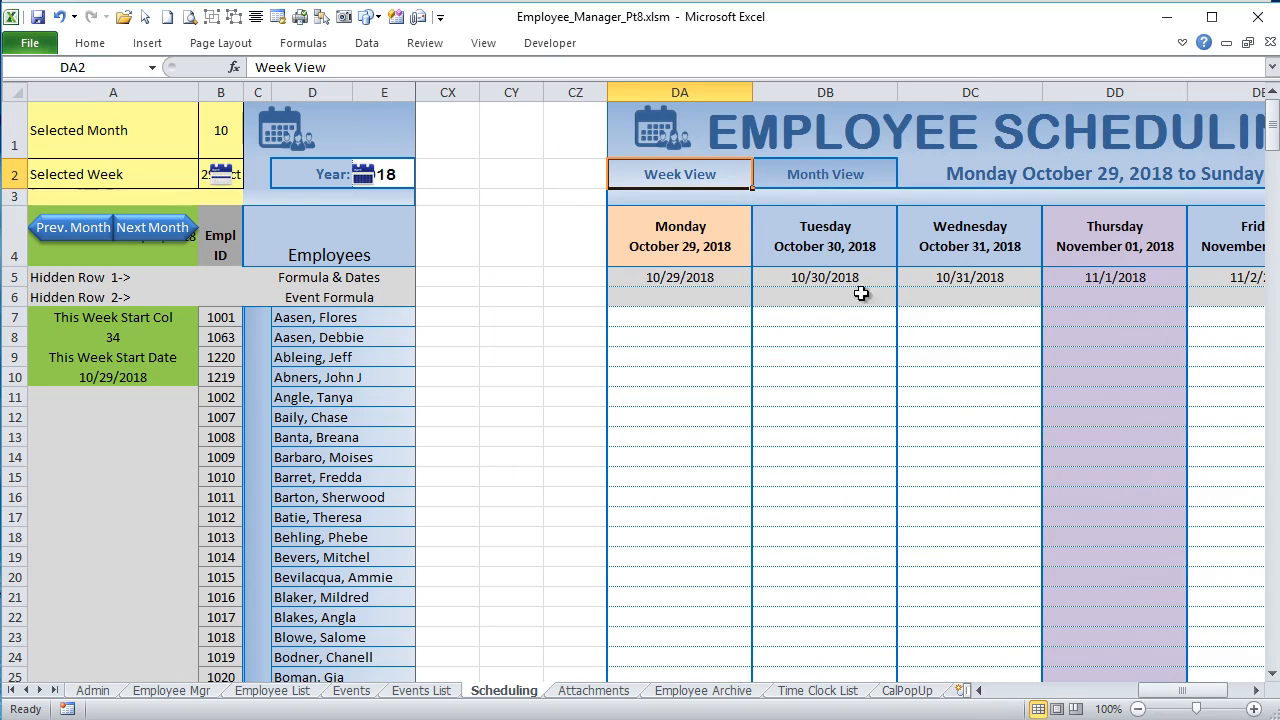
Step: Switch from the week view to the October 2018 month view and hide columns A and B
click(805, 174)
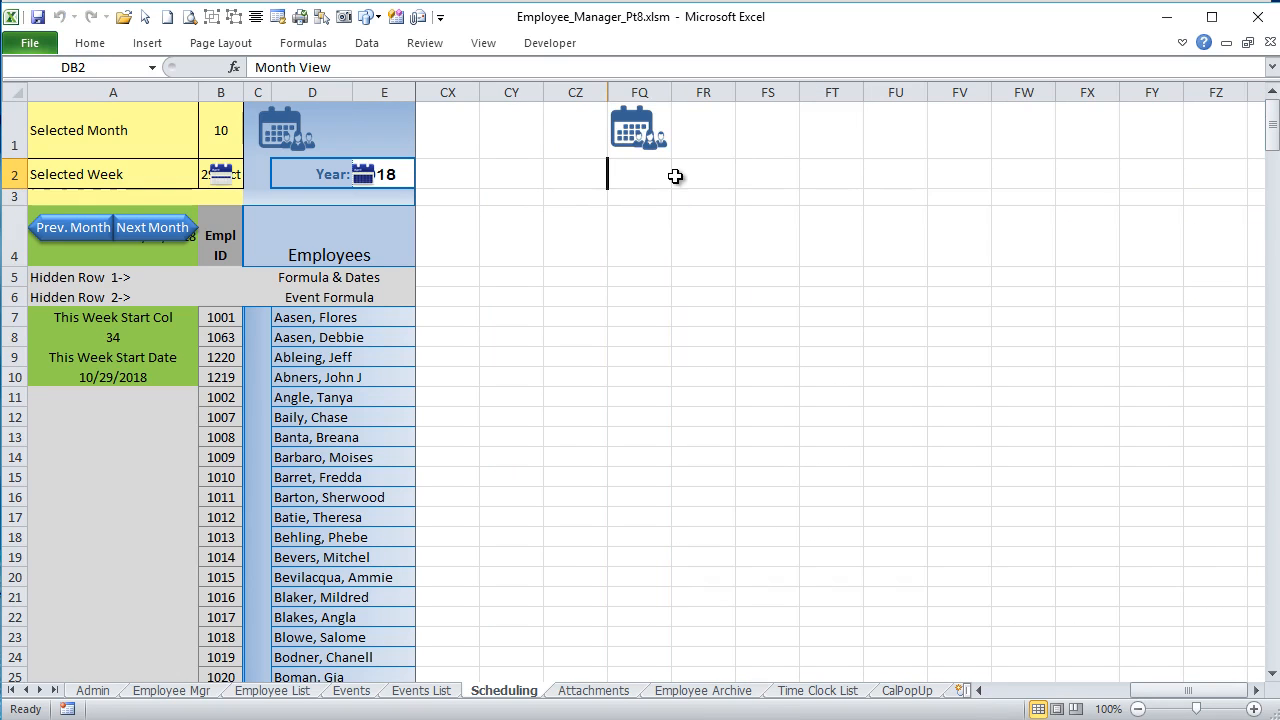
drag(1145, 694, 950, 695)
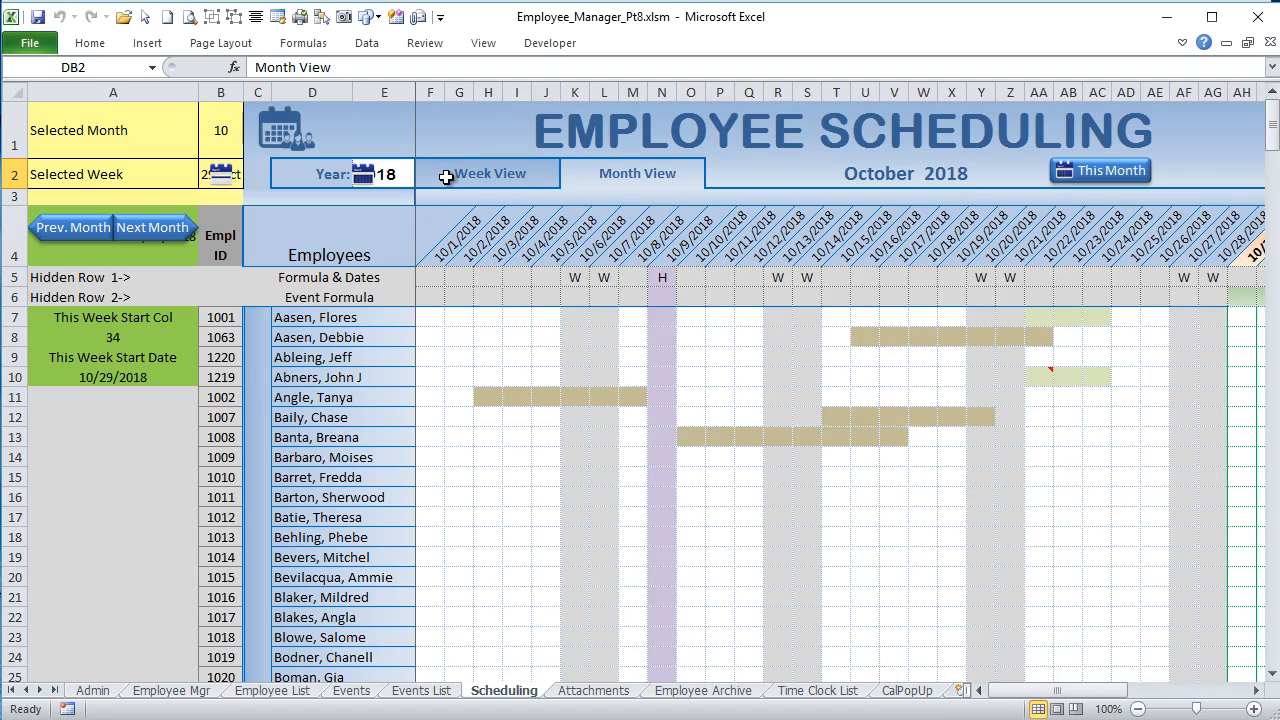
drag(220, 88, 55, 80)
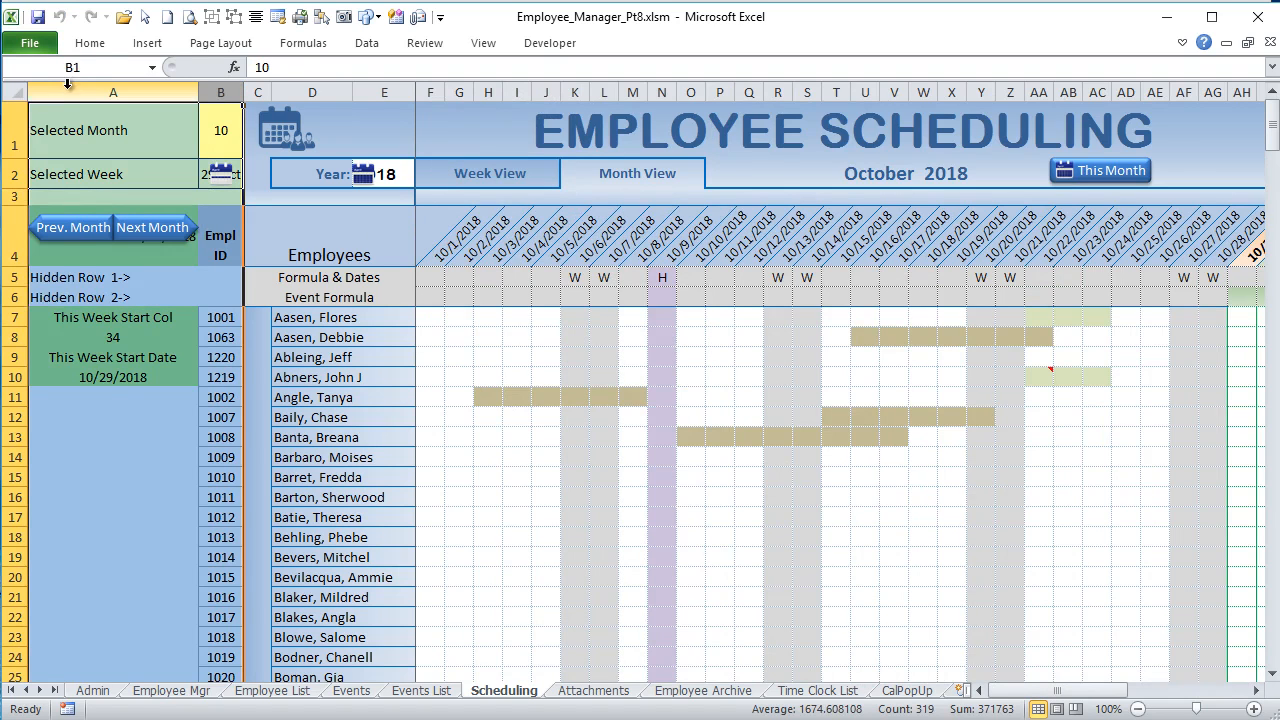
right_click(67, 85)
click(17, 330)
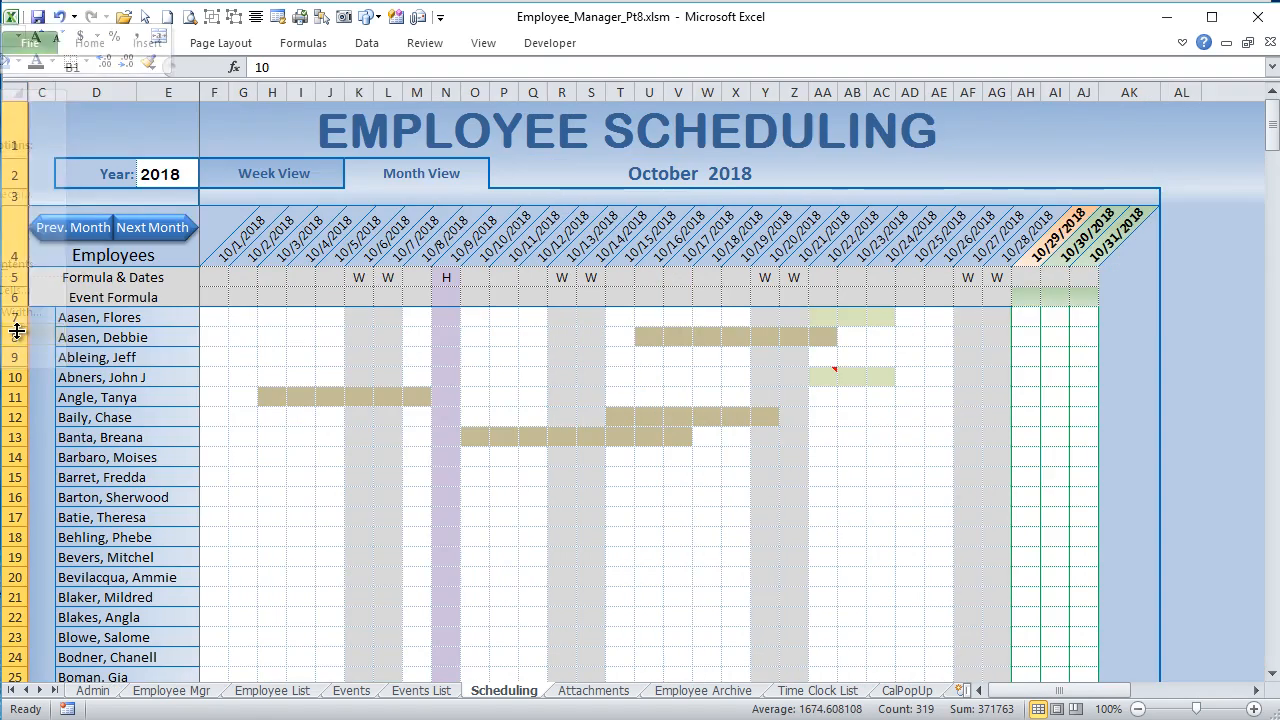
Step: Switch to the week view and back to the month view, and select the MonthGrp button group to examine its name
click(233, 181)
click(389, 175)
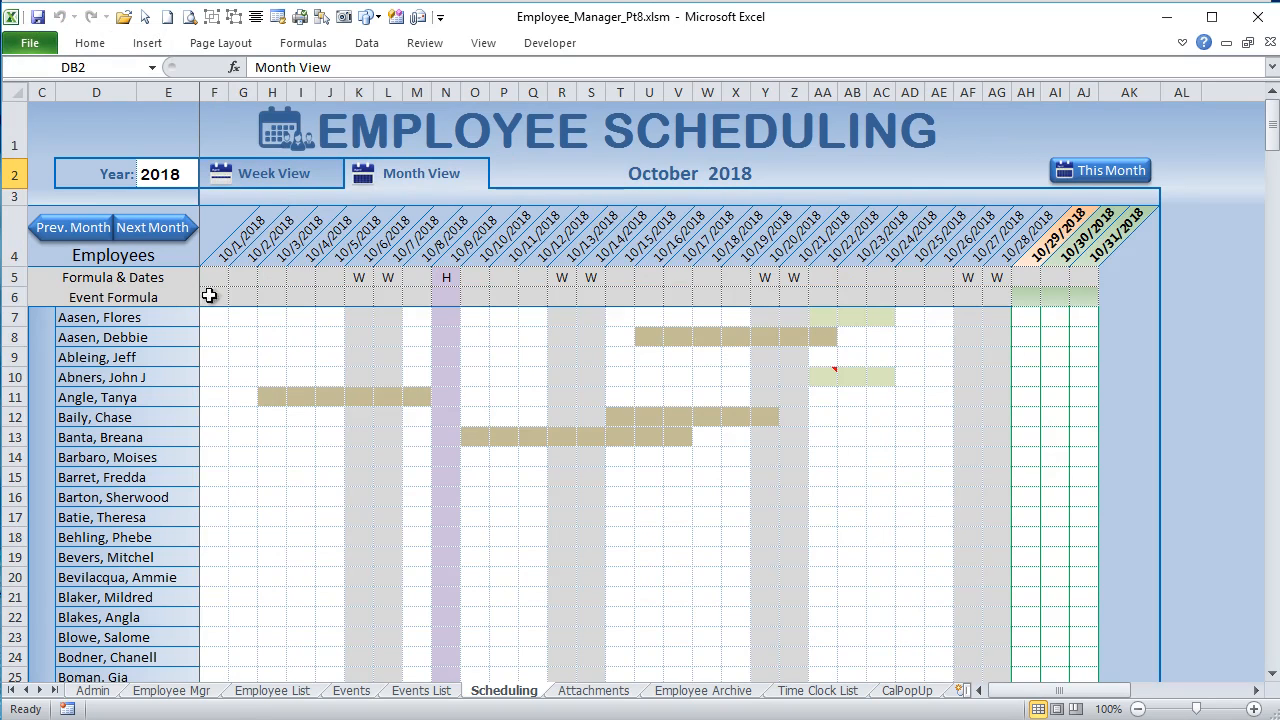
ctrl+click(155, 245)
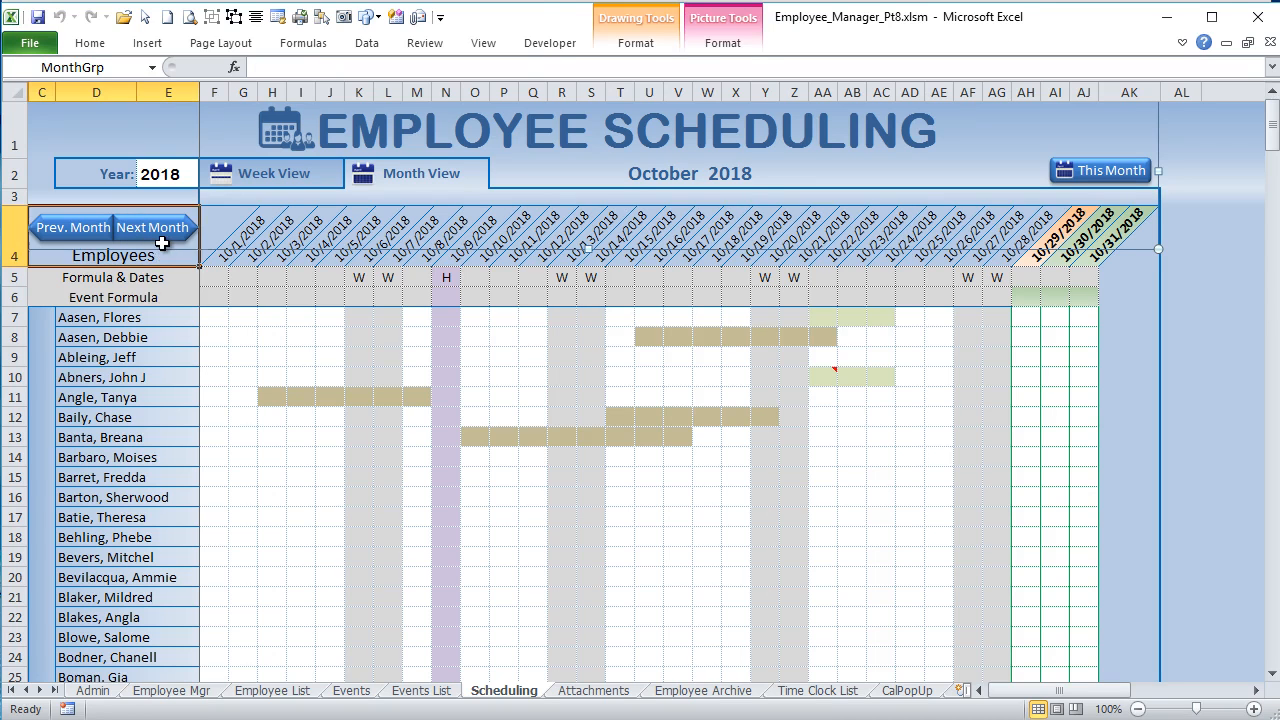
click(162, 250)
ctrl+click(163, 229)
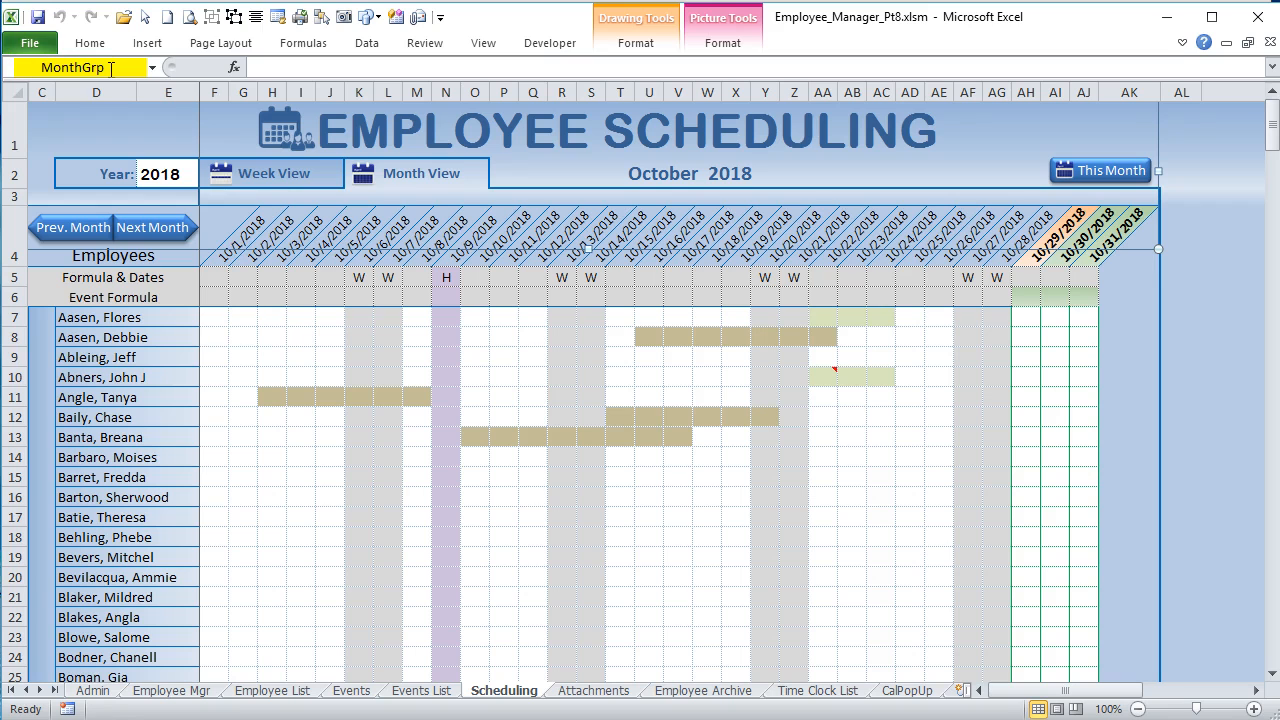
Step: Switch the Scheduling sheet to the week view, examine the WeekGrp button group's name, and select cell DA11
click(273, 178)
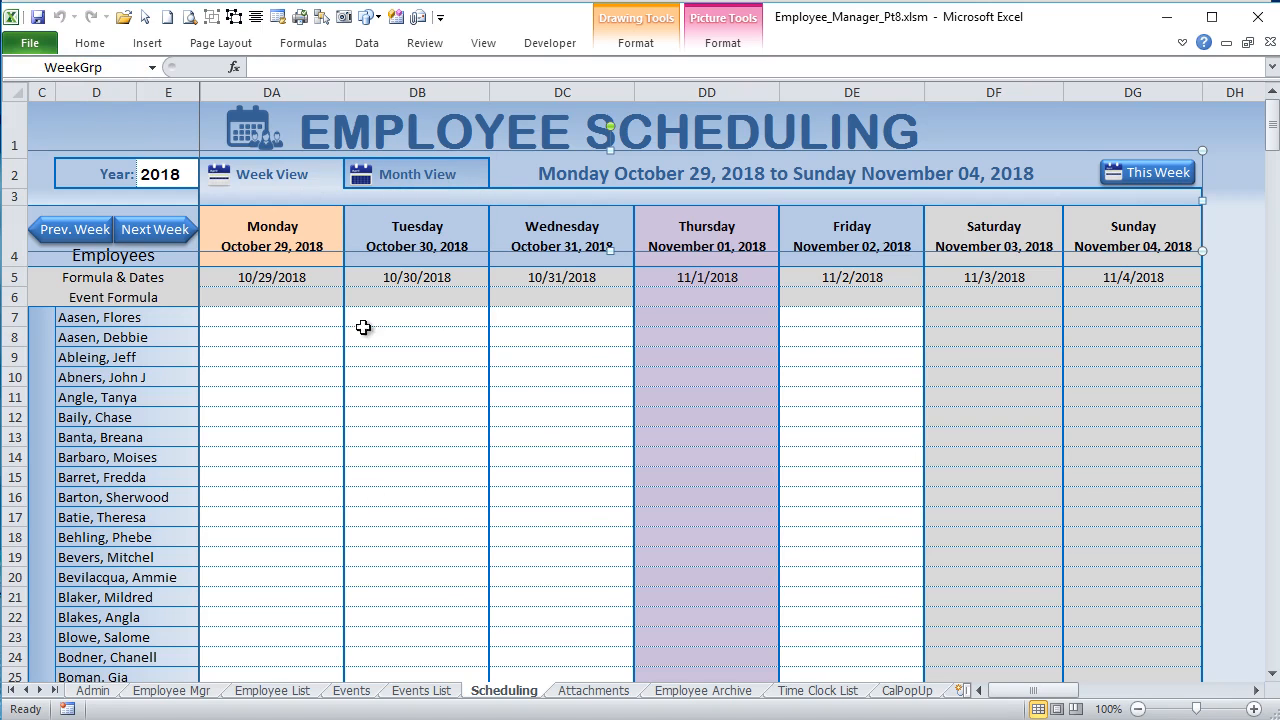
click(314, 400)
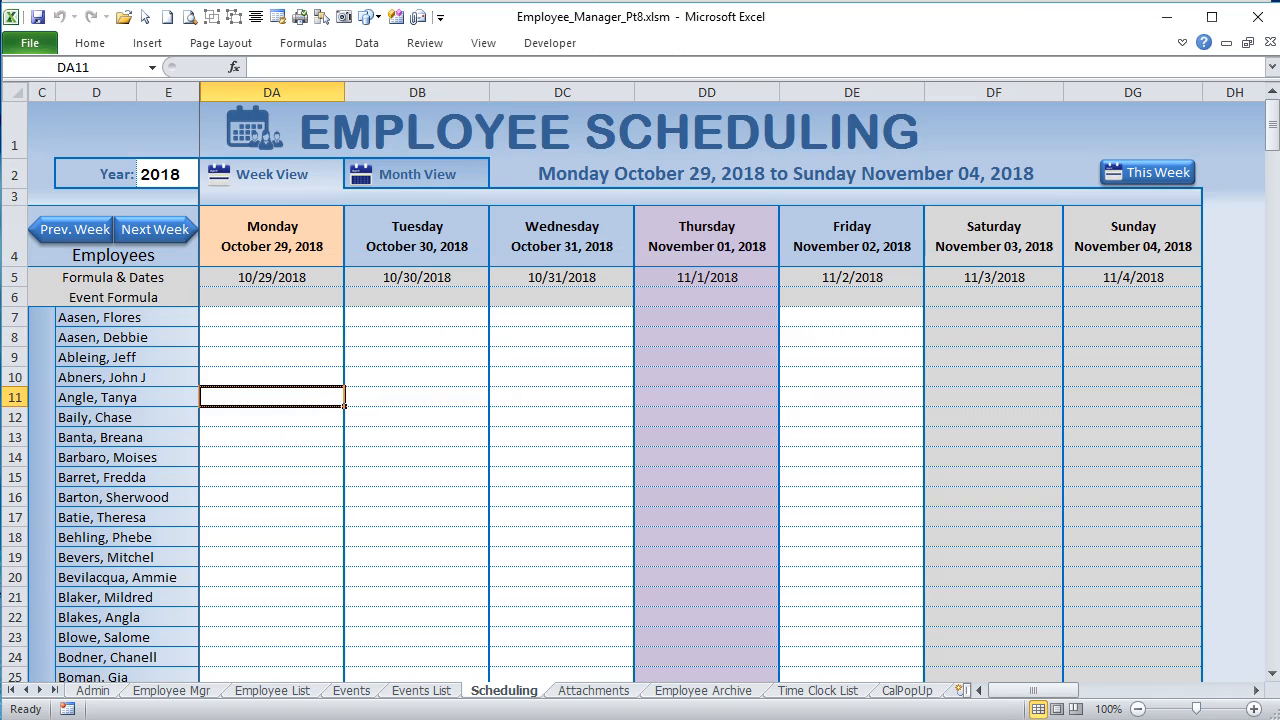
Step: Examine how the Sched_WeekView macro in the VBA editor toggles the MonthGrp and WeekGrp shapes and columns F:CZ and DA:FP
key(alt+F11)
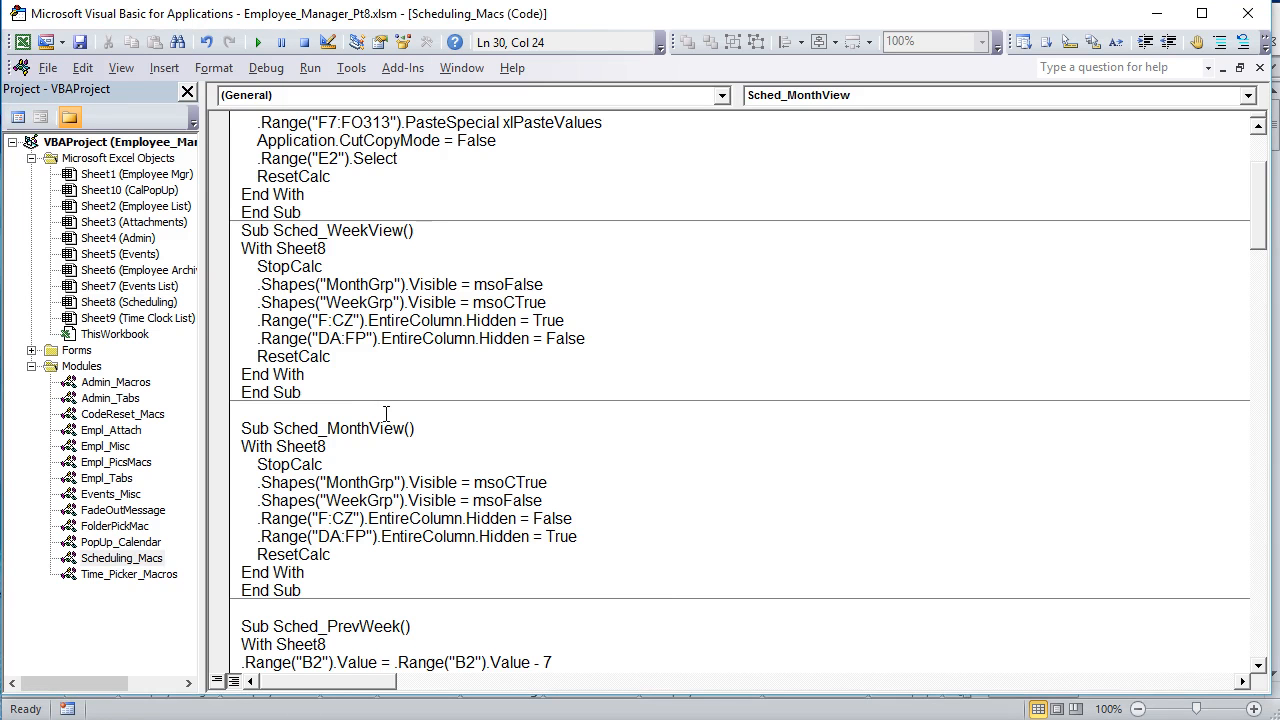
drag(362, 264, 257, 266)
click(353, 265)
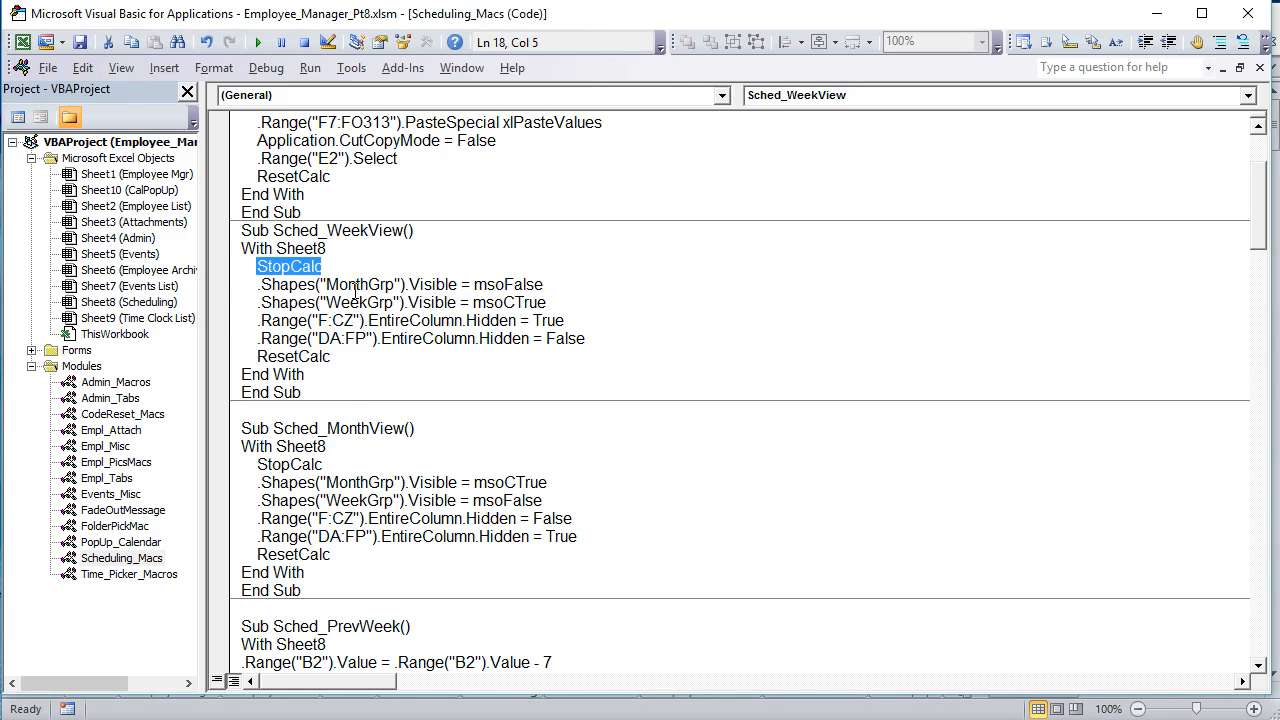
drag(401, 285, 355, 285)
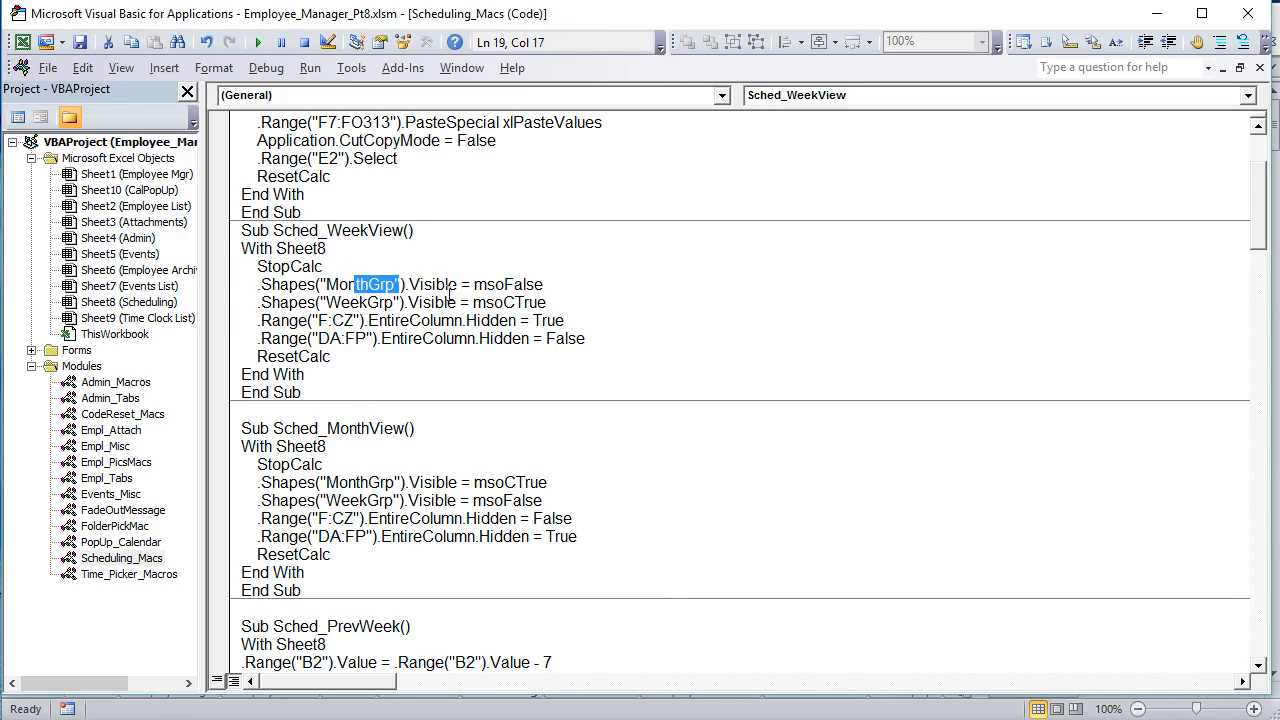
drag(566, 285, 261, 284)
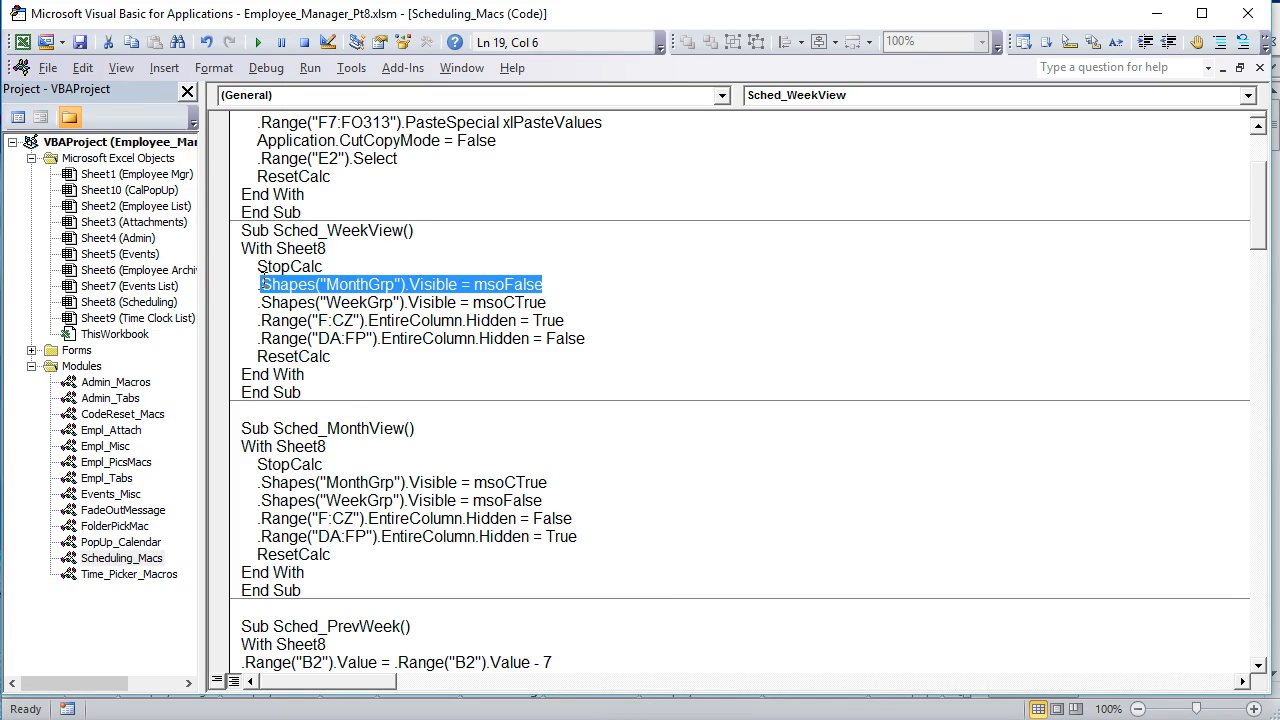
drag(547, 302, 260, 301)
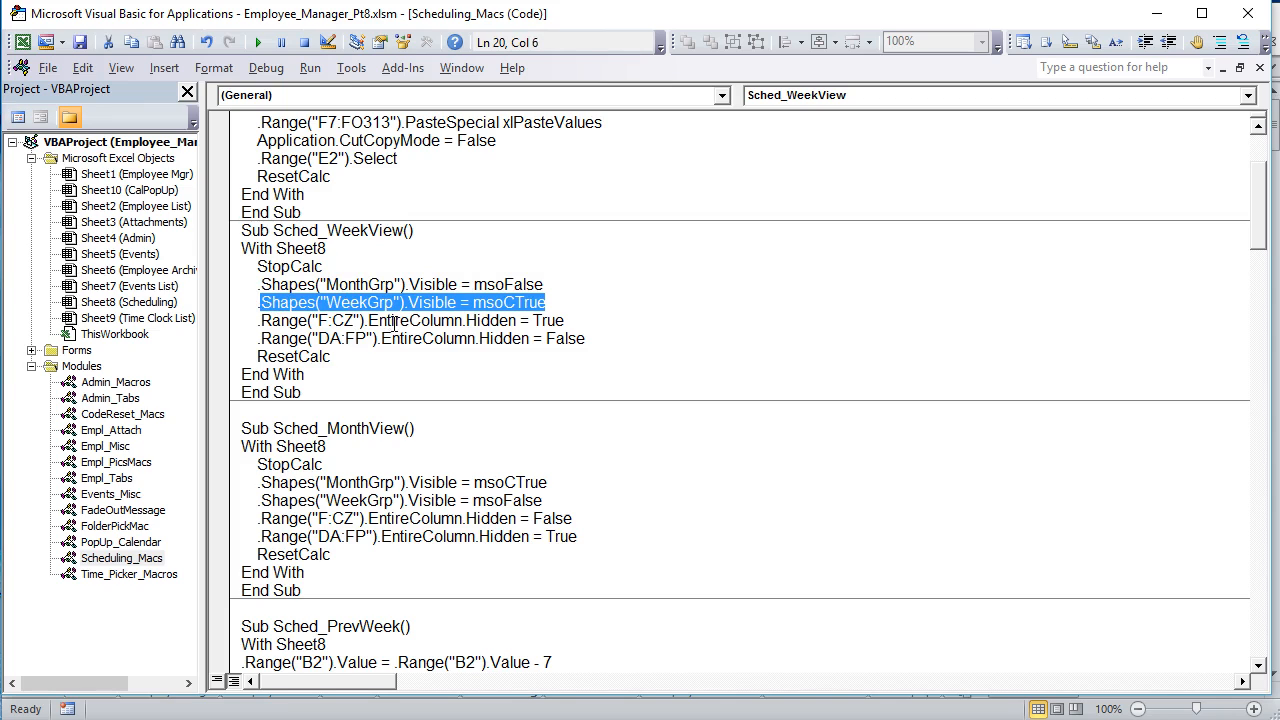
drag(575, 321, 257, 320)
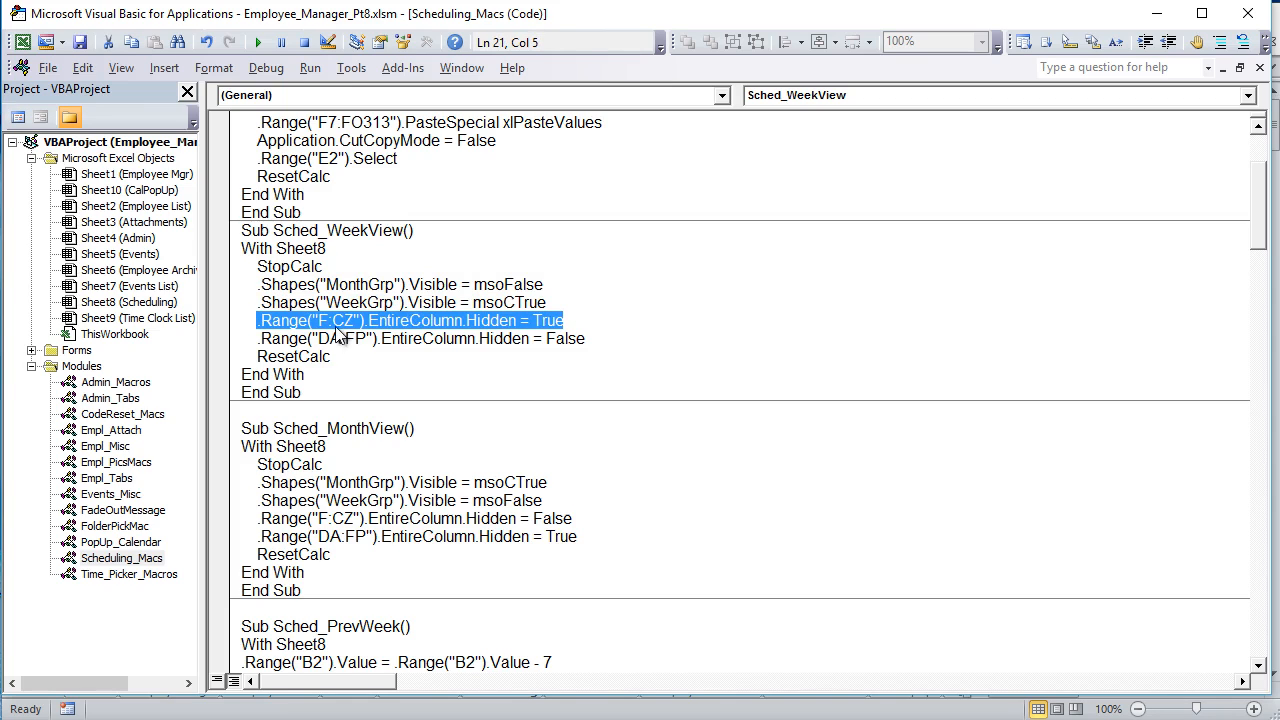
drag(586, 339, 251, 344)
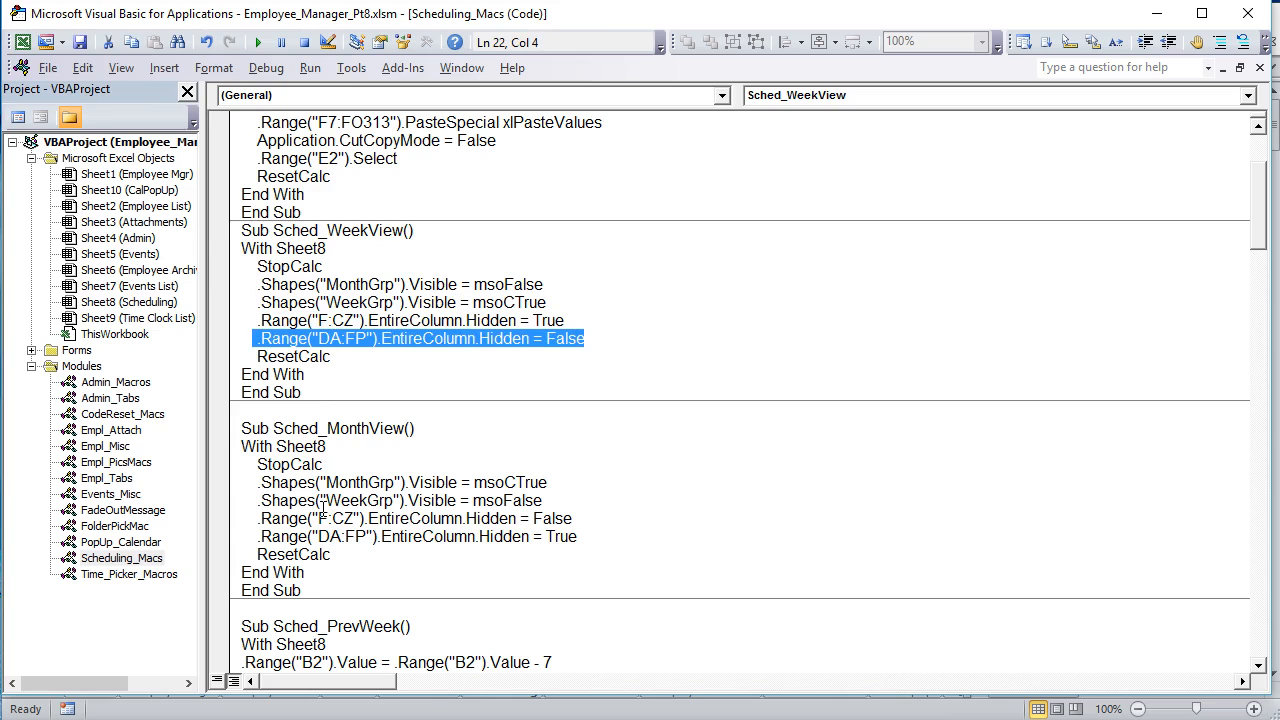
Step: Examine the shape visibility and column hiding lines of the Sched_MonthView macro
click(341, 443)
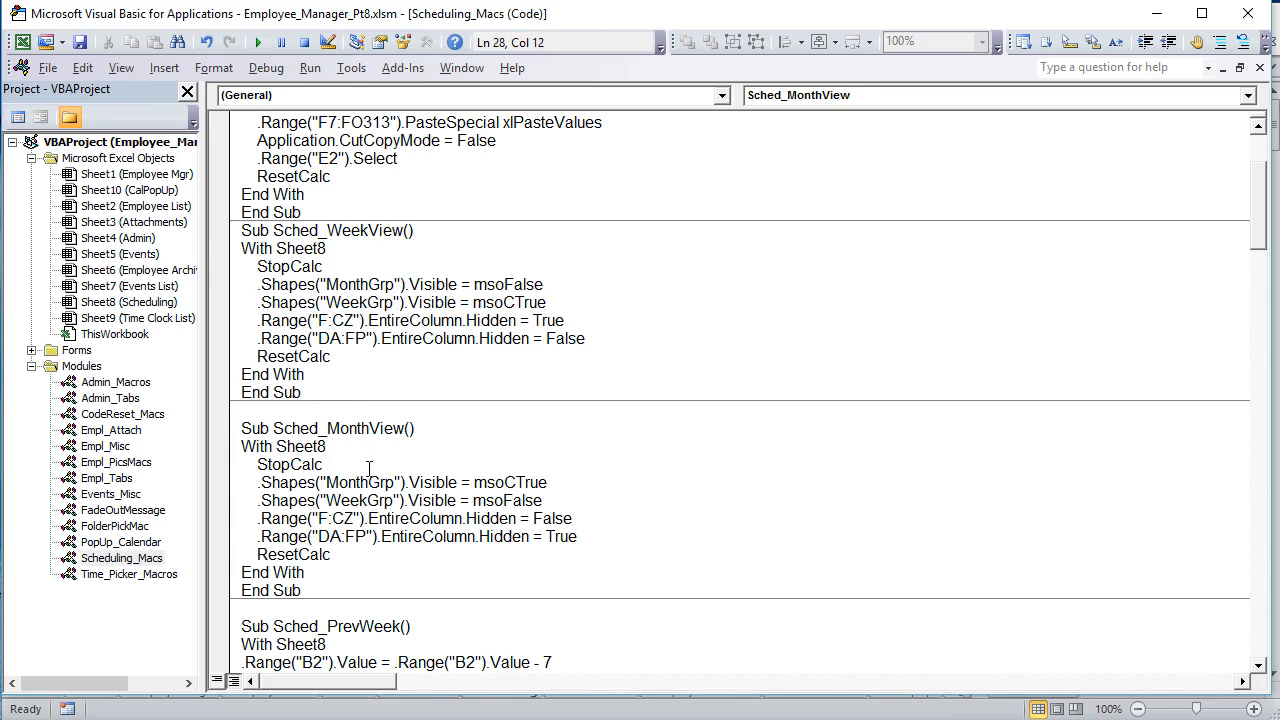
drag(559, 485, 244, 483)
key(shift+Down)
mouse_move(331, 505)
mouse_down()
mouse_move(384, 505)
mouse_move(372, 520)
mouse_move(328, 524)
mouse_up()
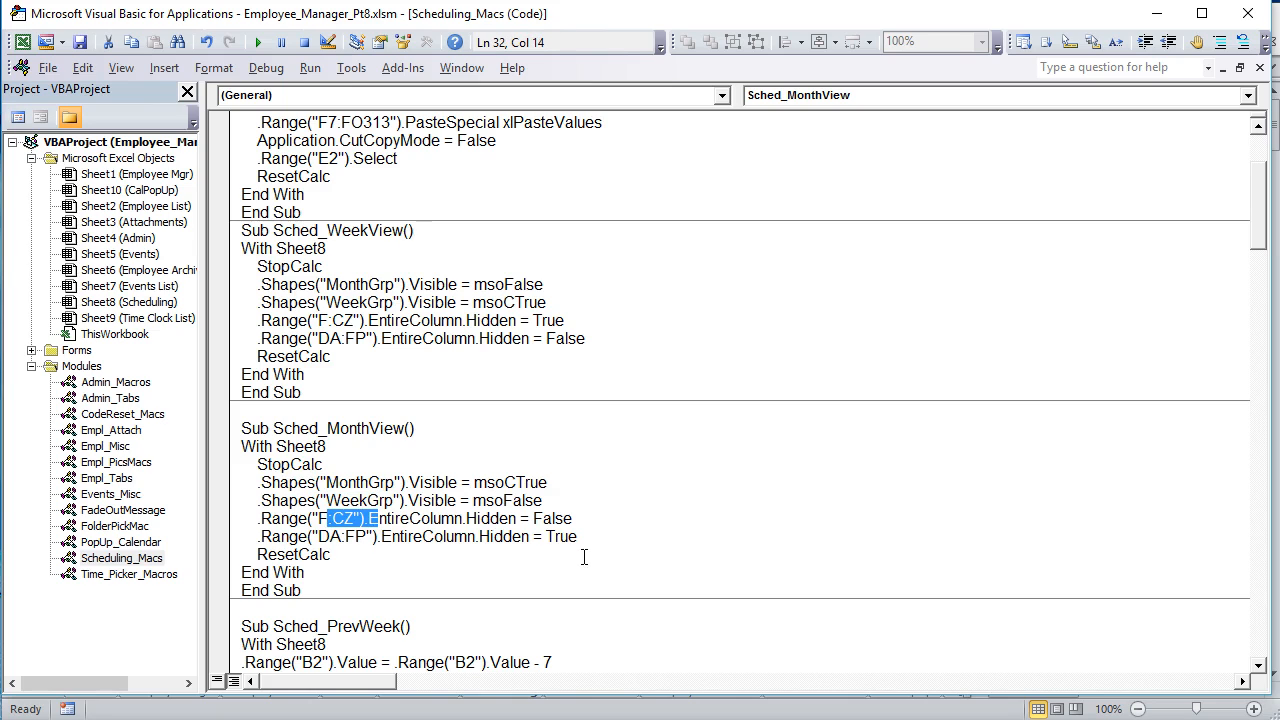
drag(590, 550, 280, 500)
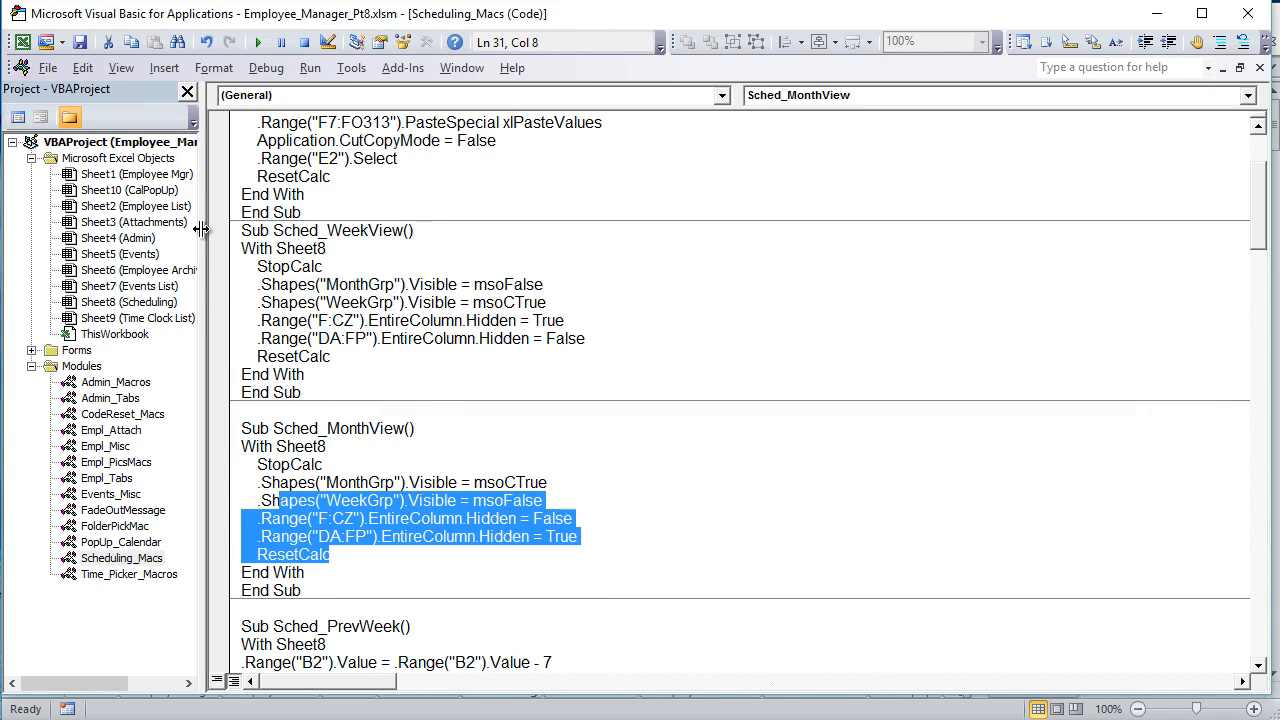
Step: Open the code of Sheet8 (Scheduling) and examine the Target.Count > 5 condition in Worksheet_SelectionChange
double_click(157, 311)
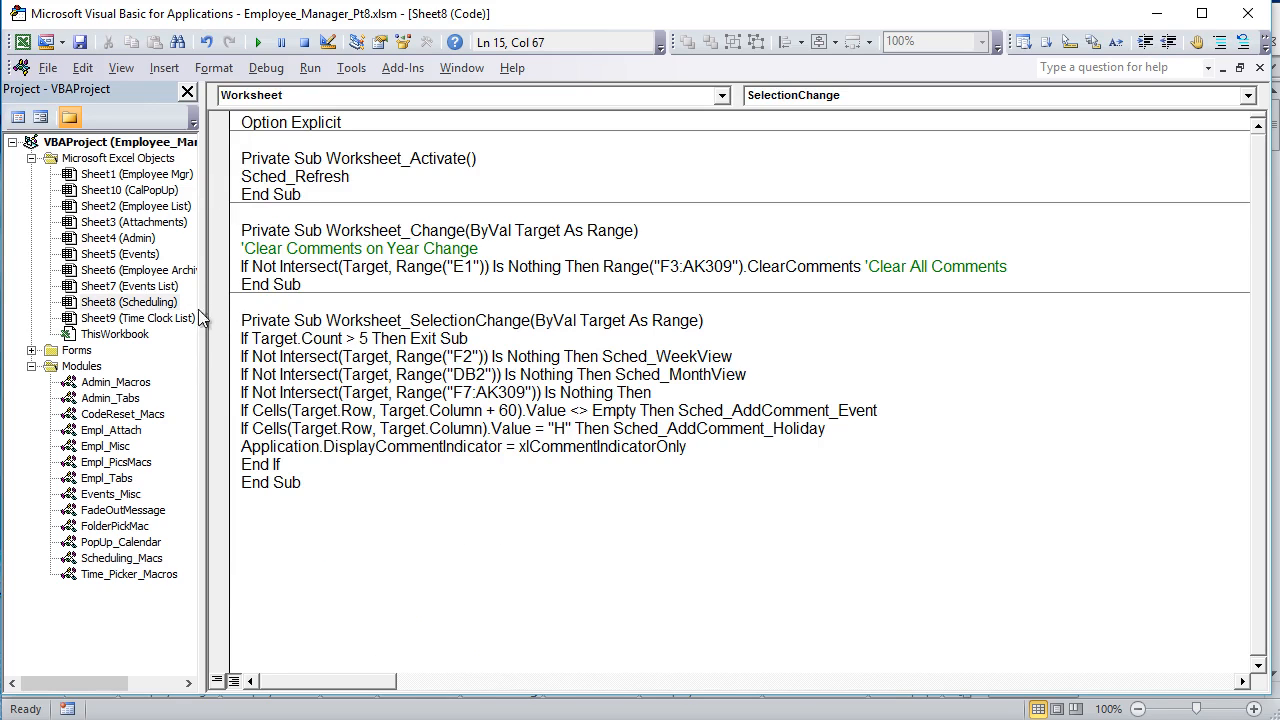
drag(530, 320, 357, 320)
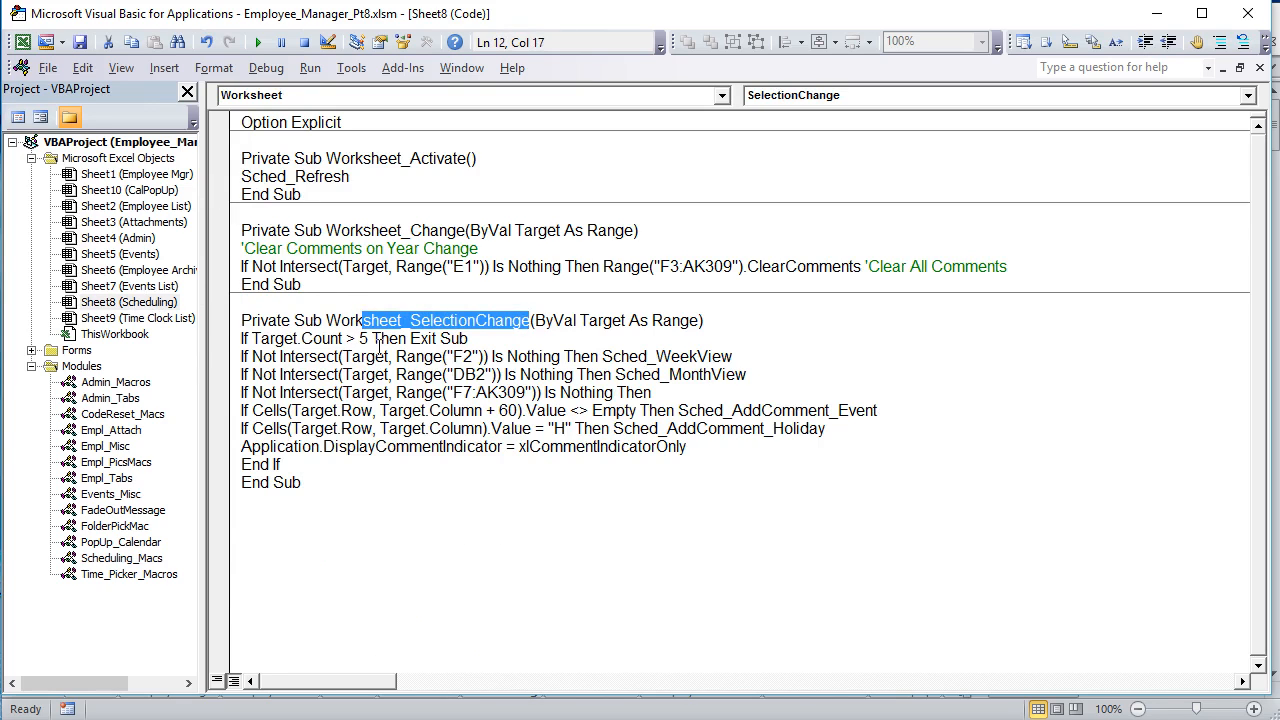
click(362, 340)
key(shift+Left)
key(shift+Left)
key(shift+Left)
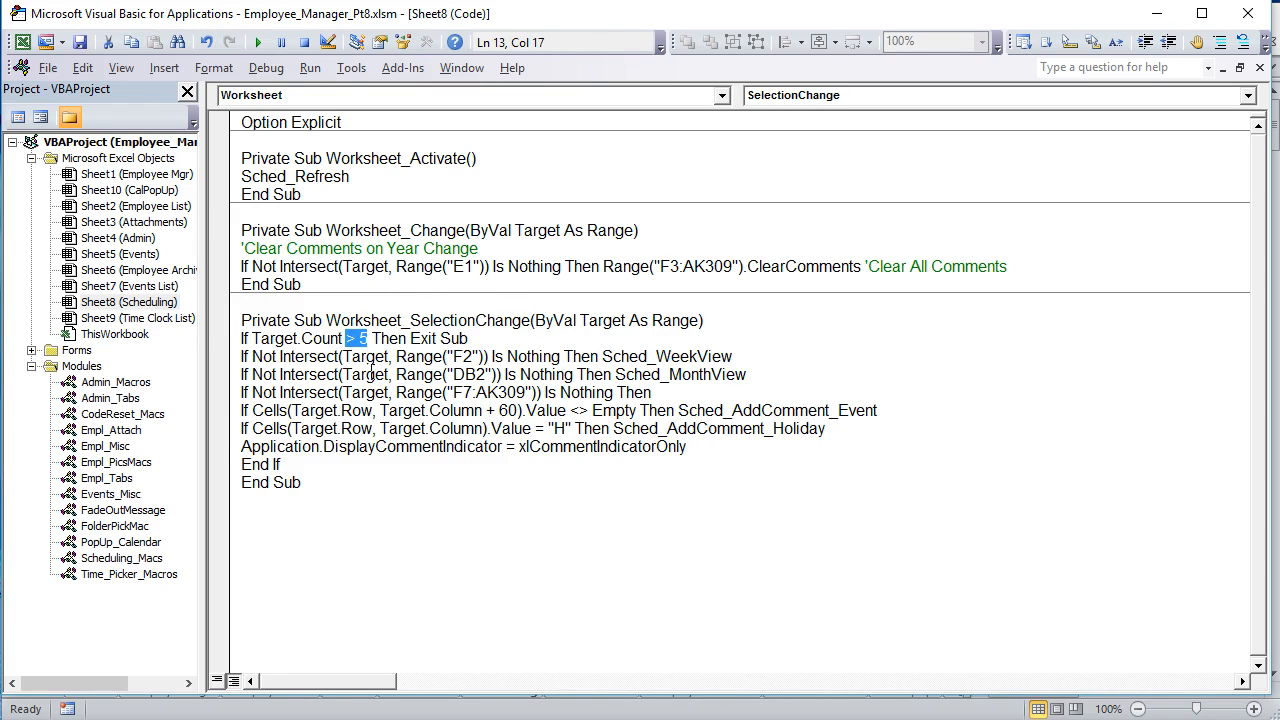
Step: Return to the Scheduling sheet, switch to the month view, and compare selecting merged cell K2 with selecting the range J4:Y14
key(alt+F11)
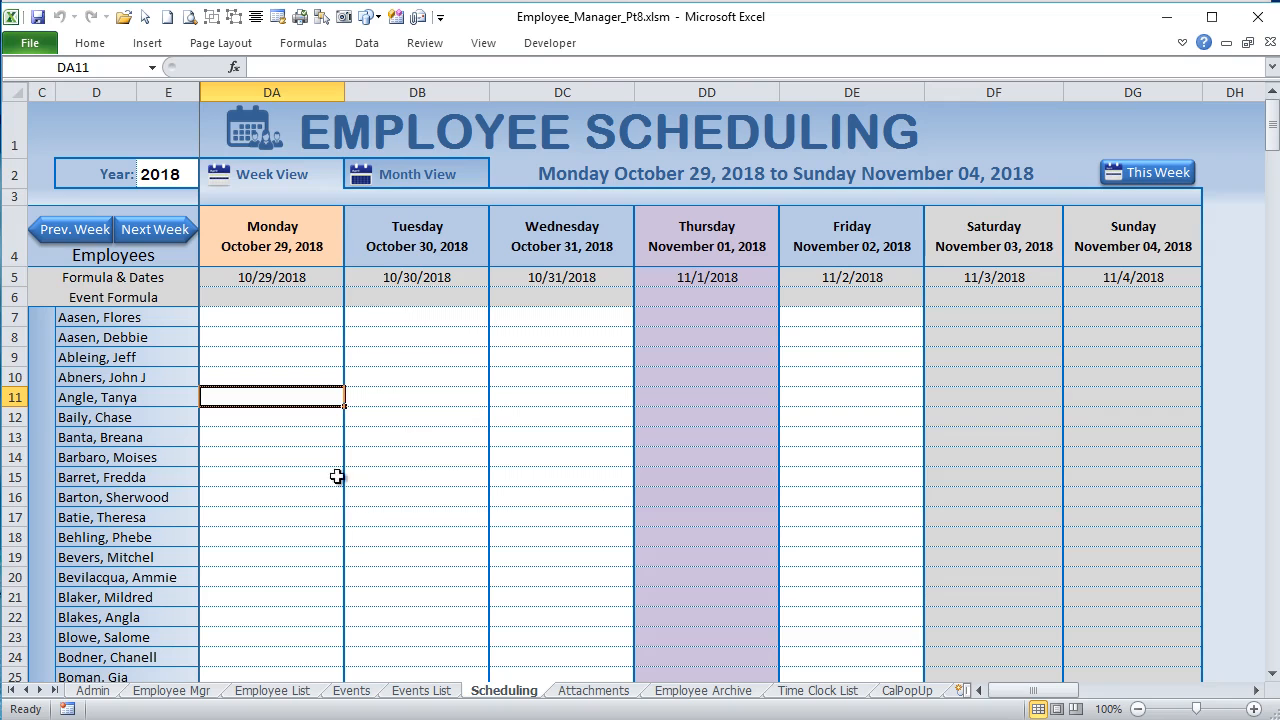
click(385, 165)
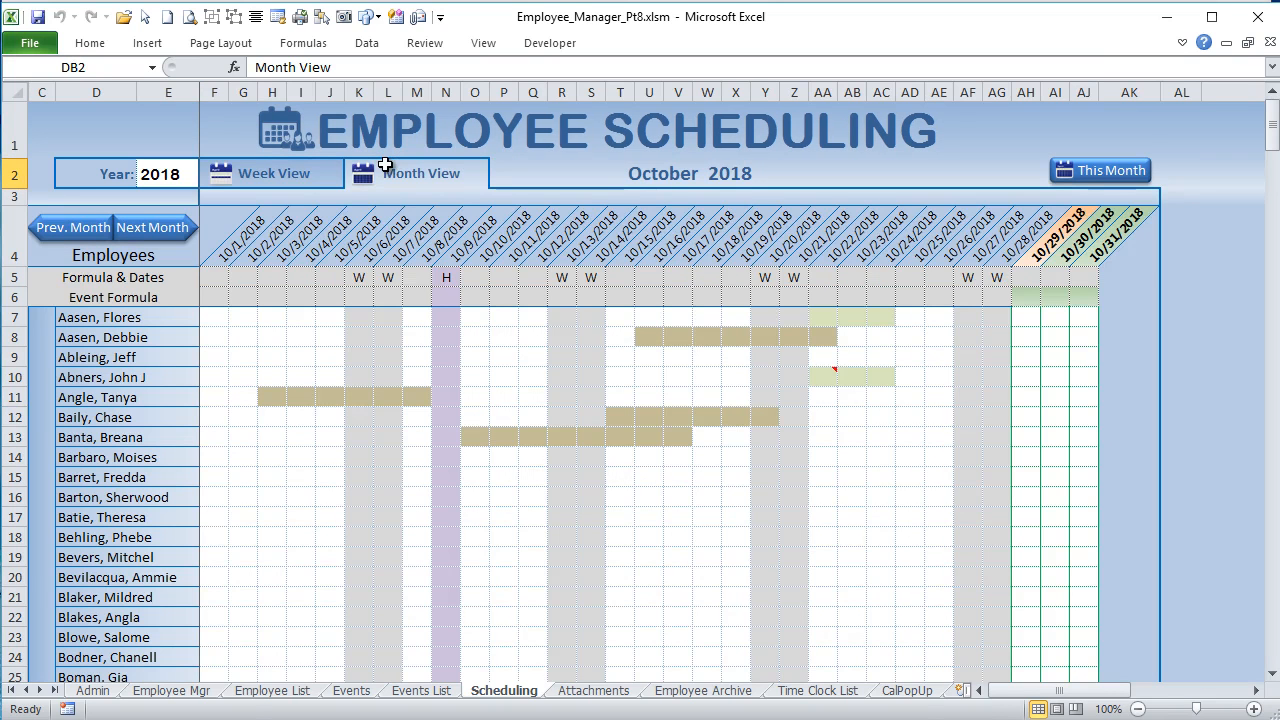
click(420, 172)
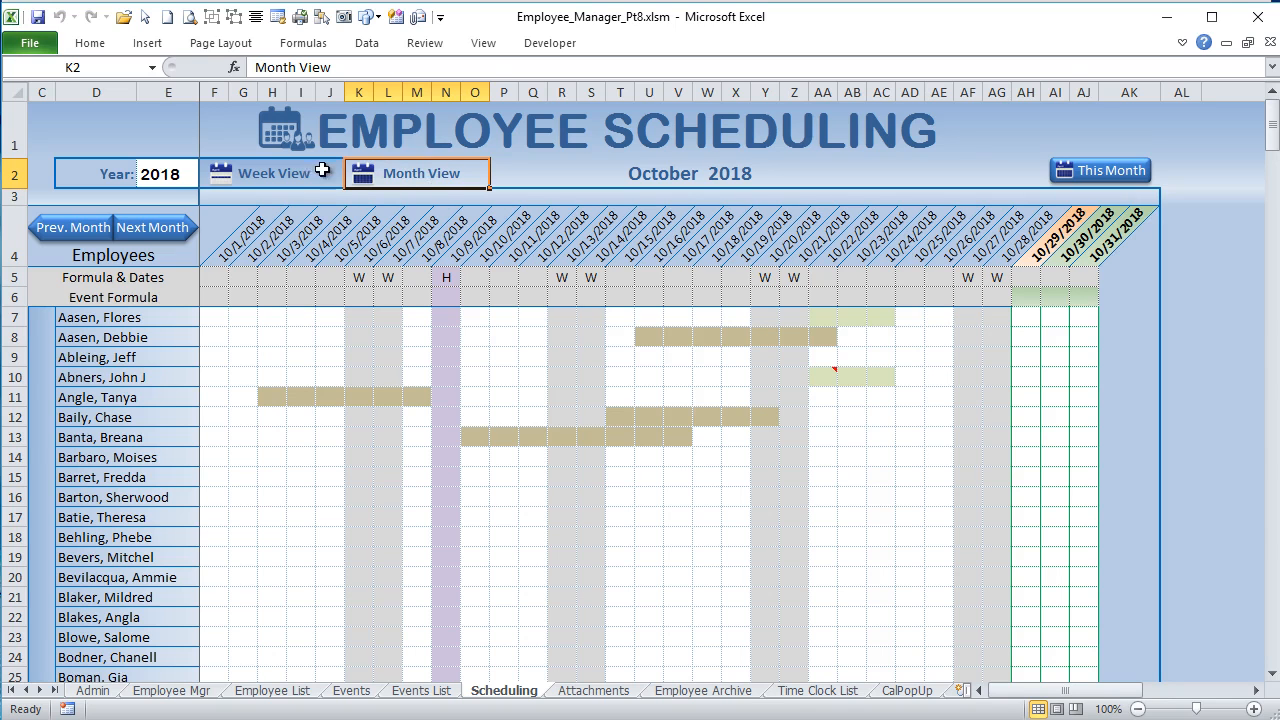
drag(339, 206, 775, 460)
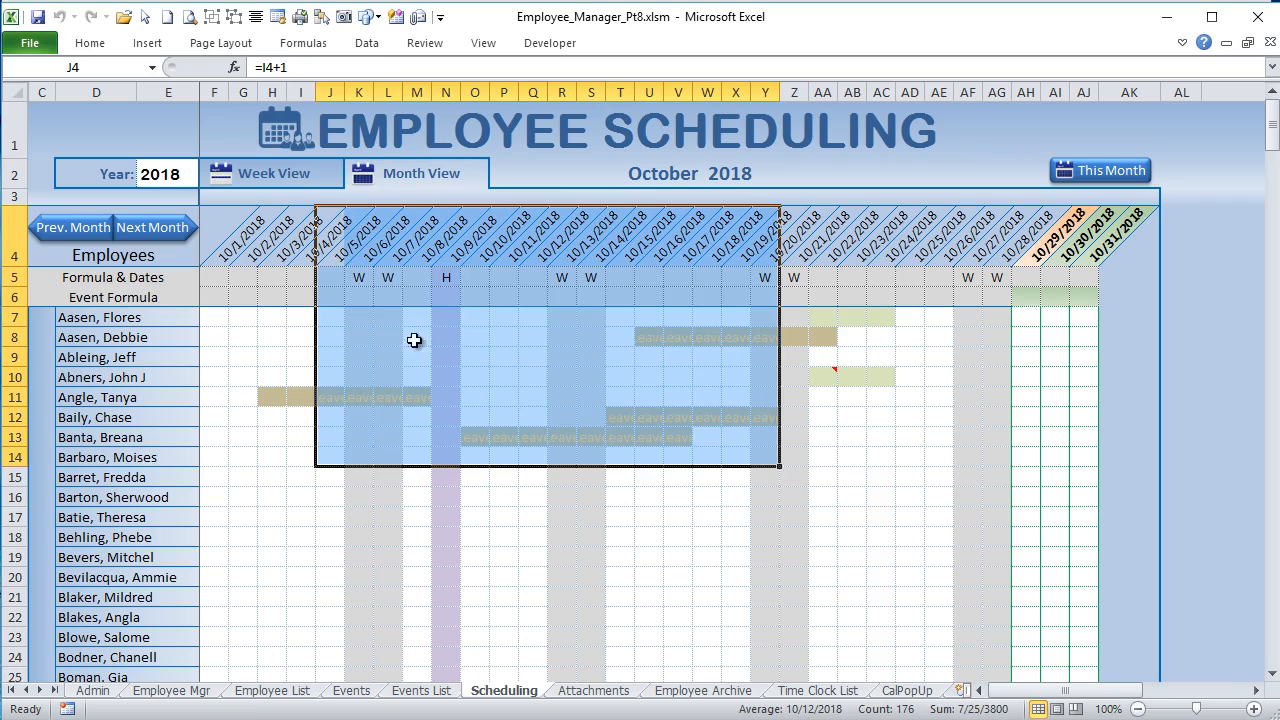
click(409, 185)
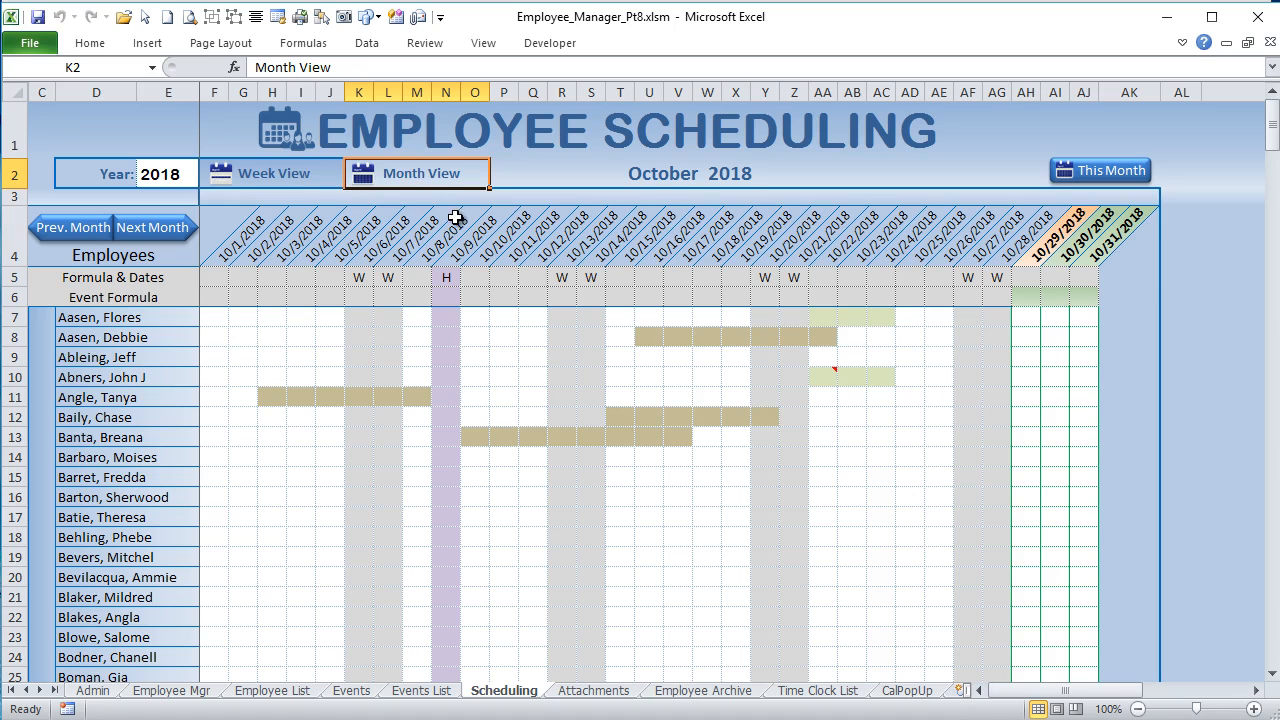
Step: Examine the selection limit, the F2 and DB2 view triggers, and the F7:AK309 range in the Worksheet_SelectionChange code
key(alt+F11)
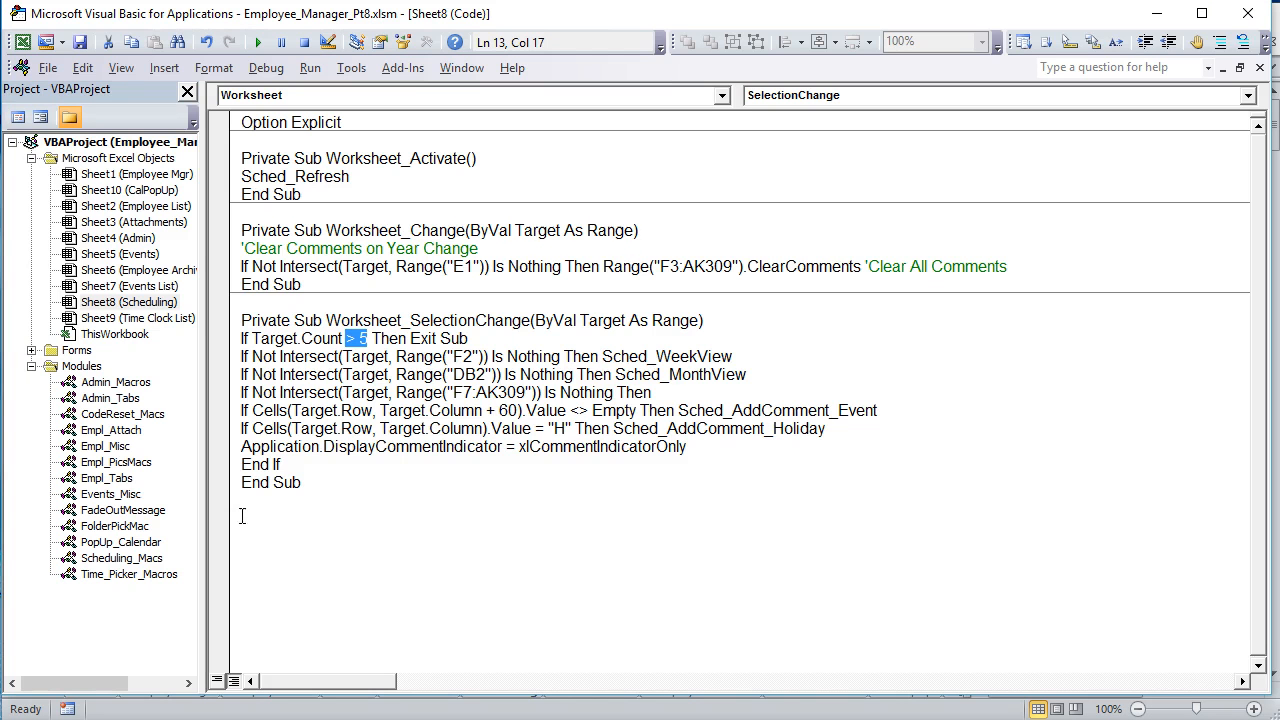
double_click(518, 320)
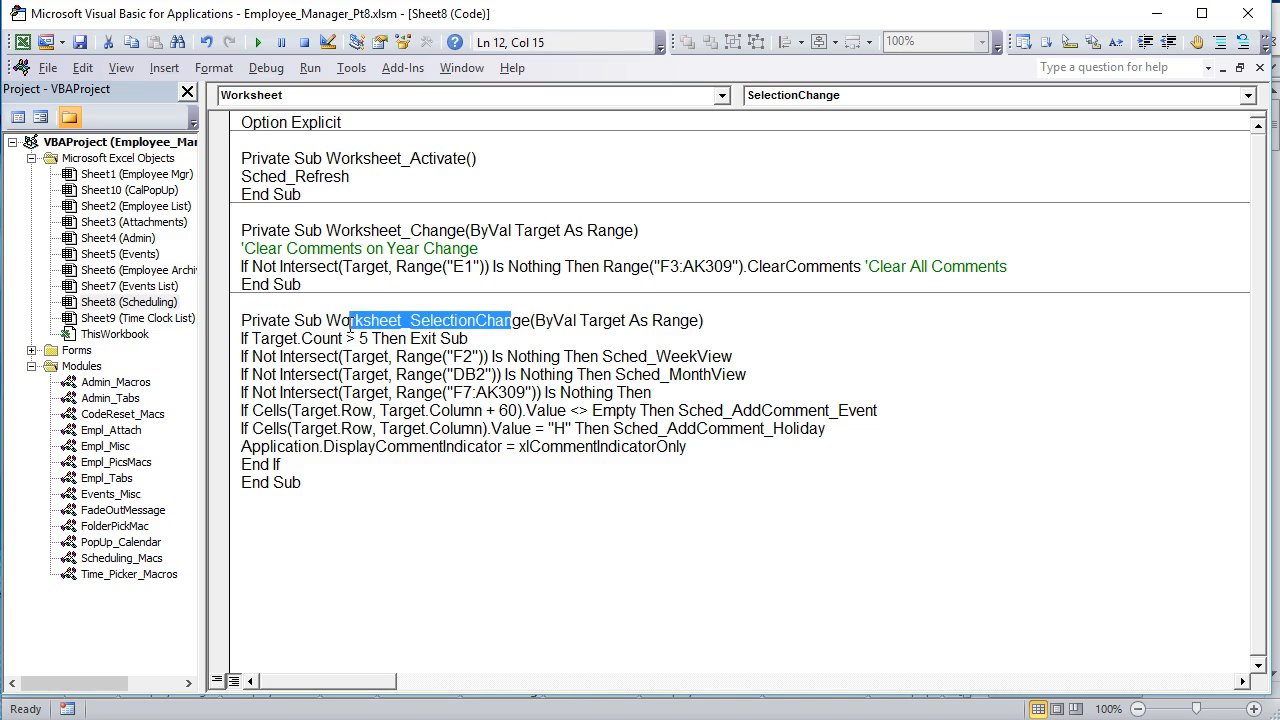
click(490, 339)
drag(490, 339, 244, 340)
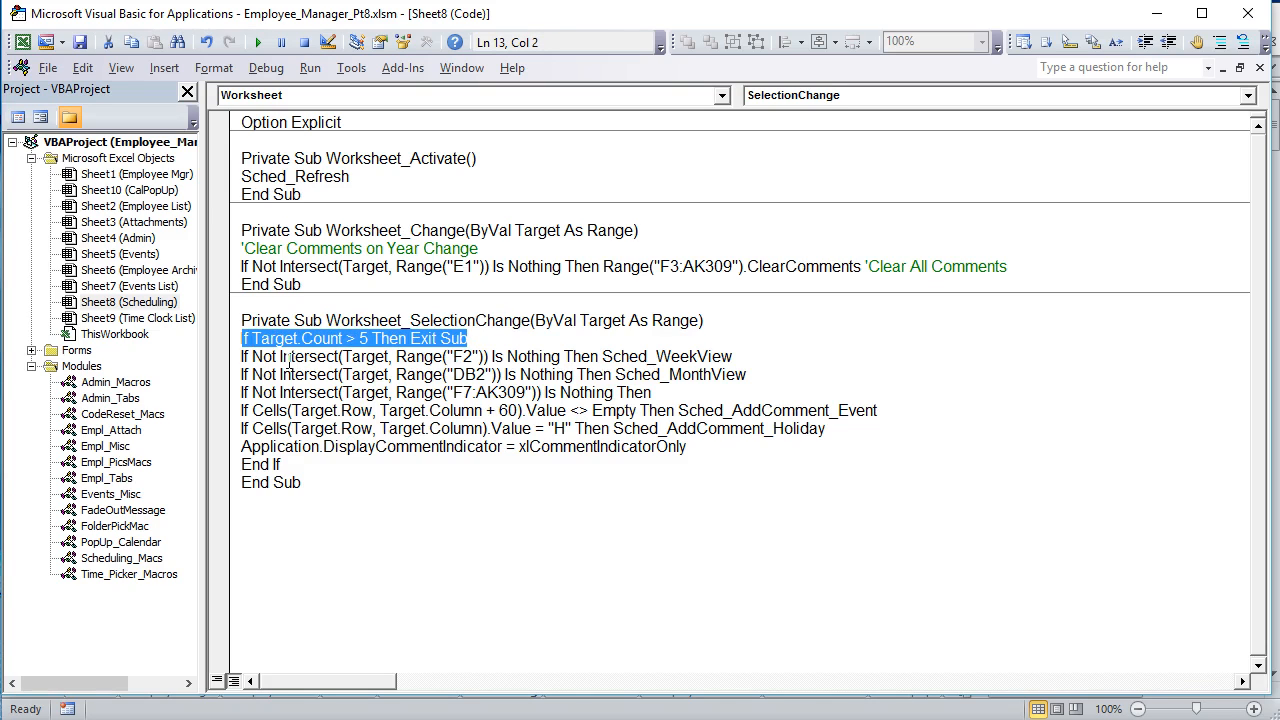
click(466, 358)
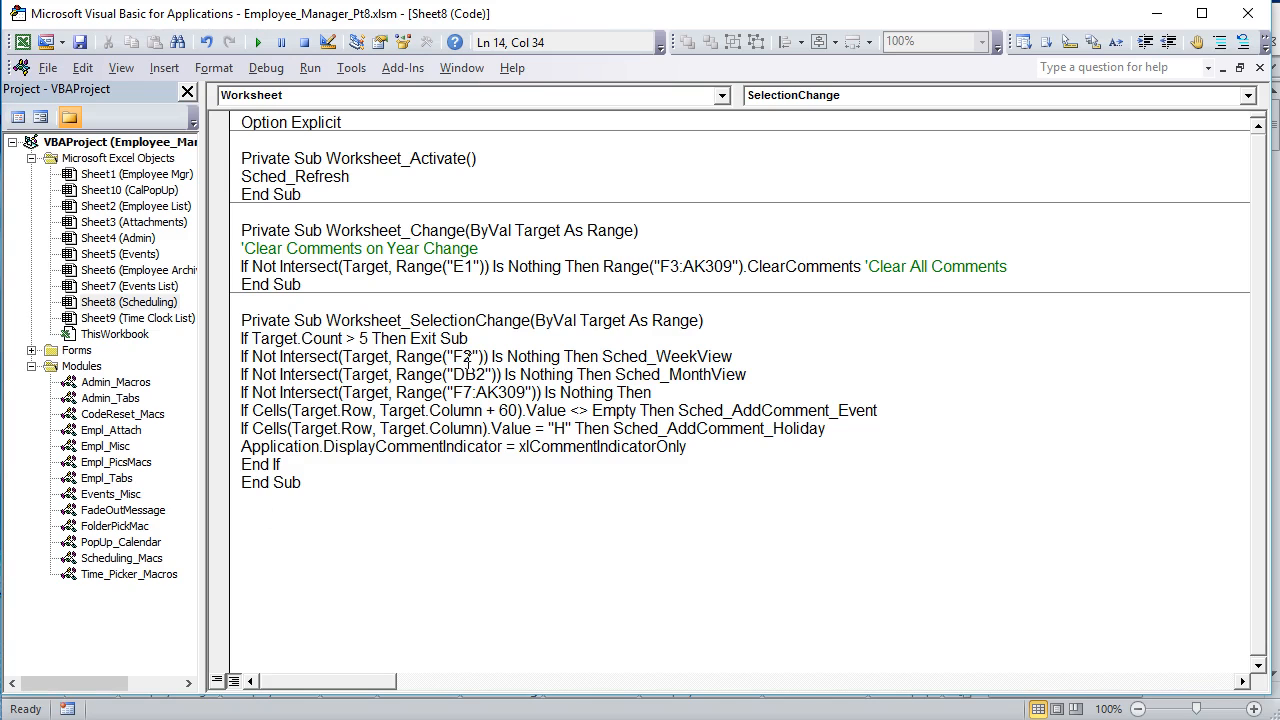
drag(481, 357, 474, 357)
drag(732, 357, 613, 358)
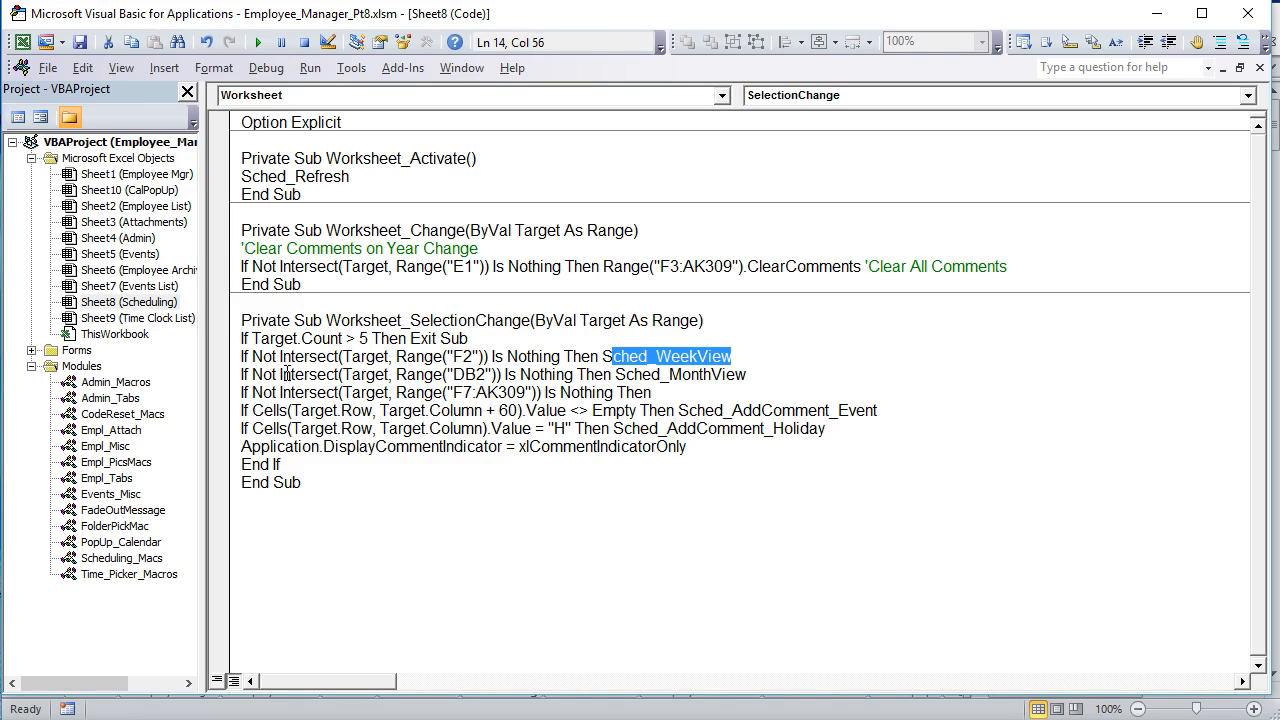
drag(502, 376, 460, 379)
drag(796, 376, 222, 339)
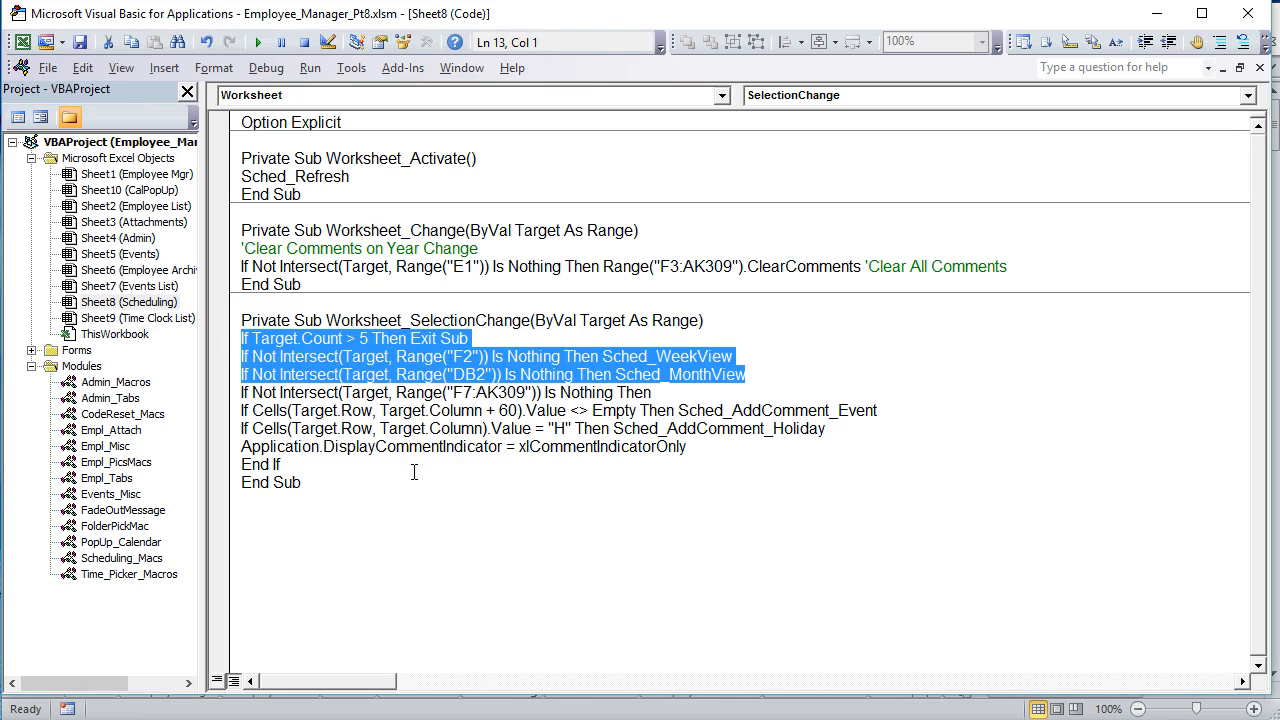
click(490, 391)
drag(500, 392, 481, 390)
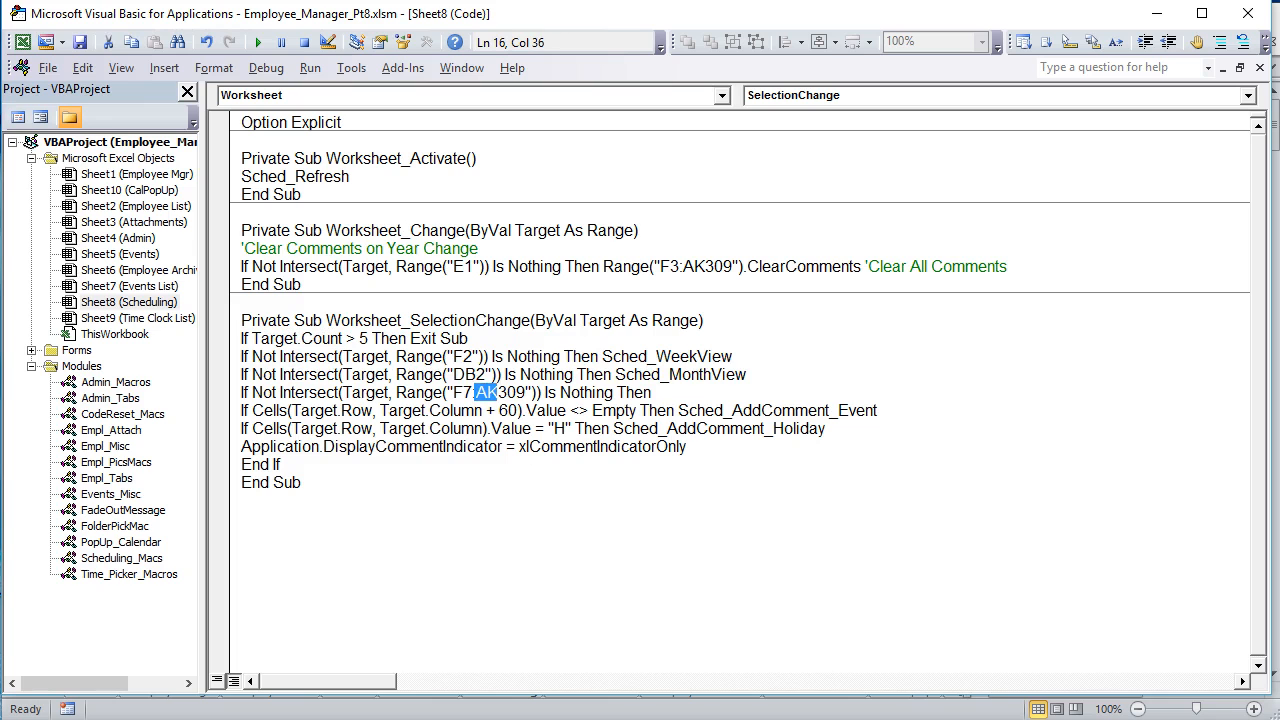
Step: Return to the month view and select the Training cell AA10 and the Leave cell U8 to check their event comments
key(alt+F11)
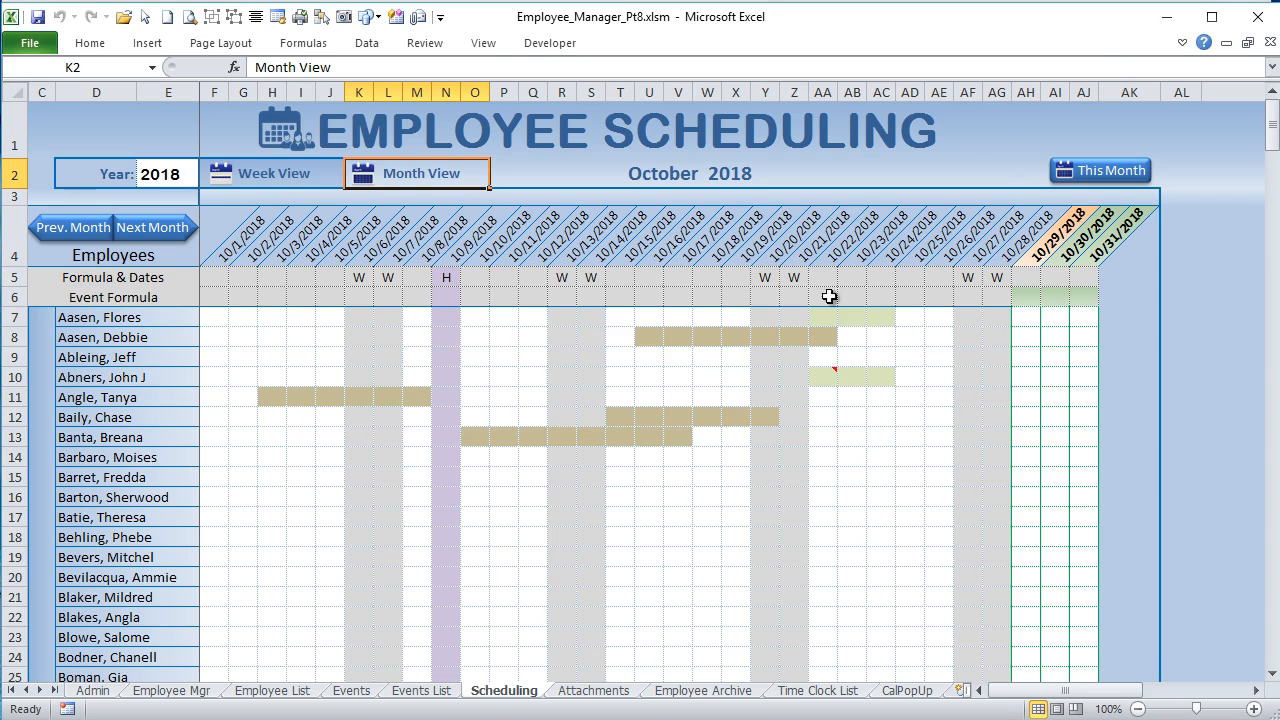
click(823, 377)
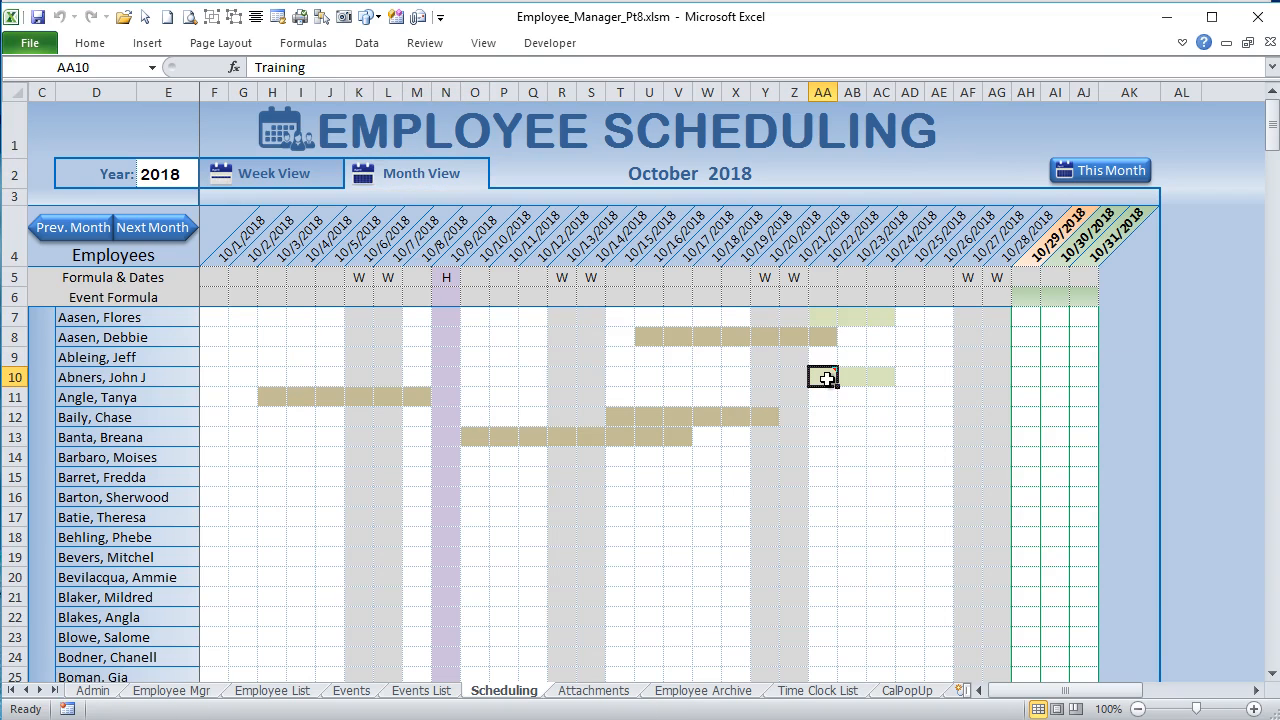
click(660, 336)
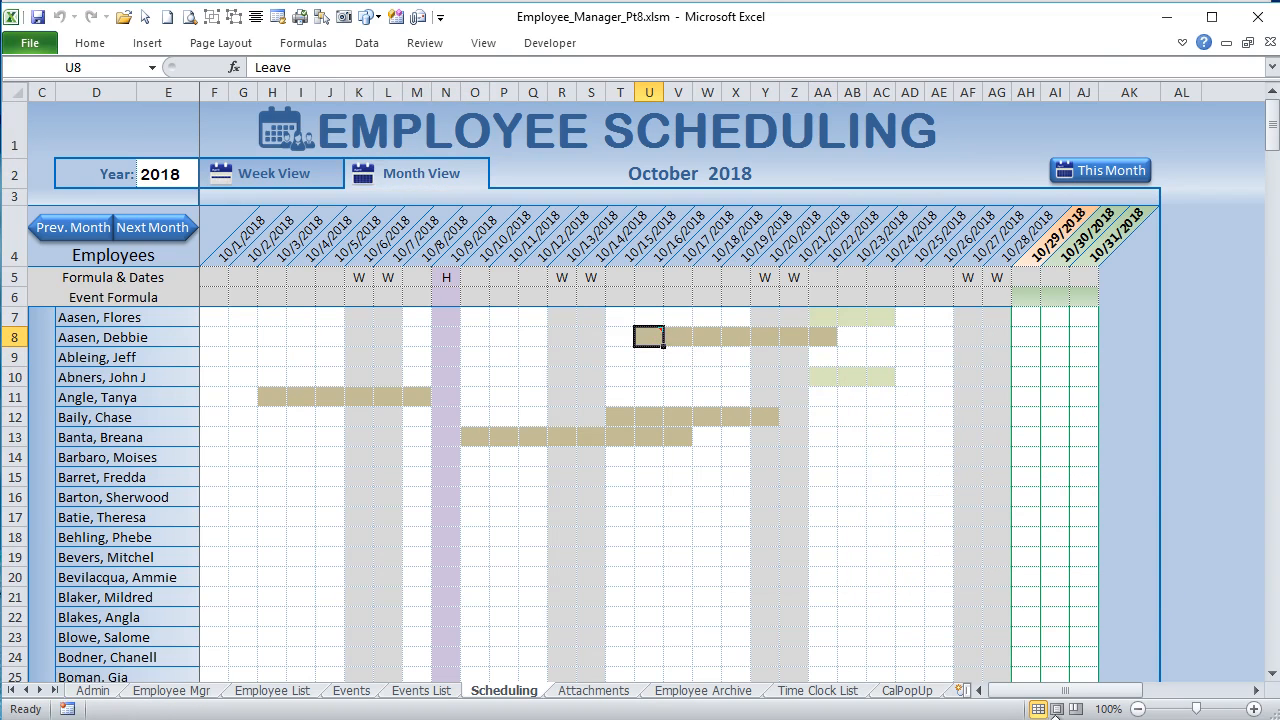
drag(1062, 690, 922, 689)
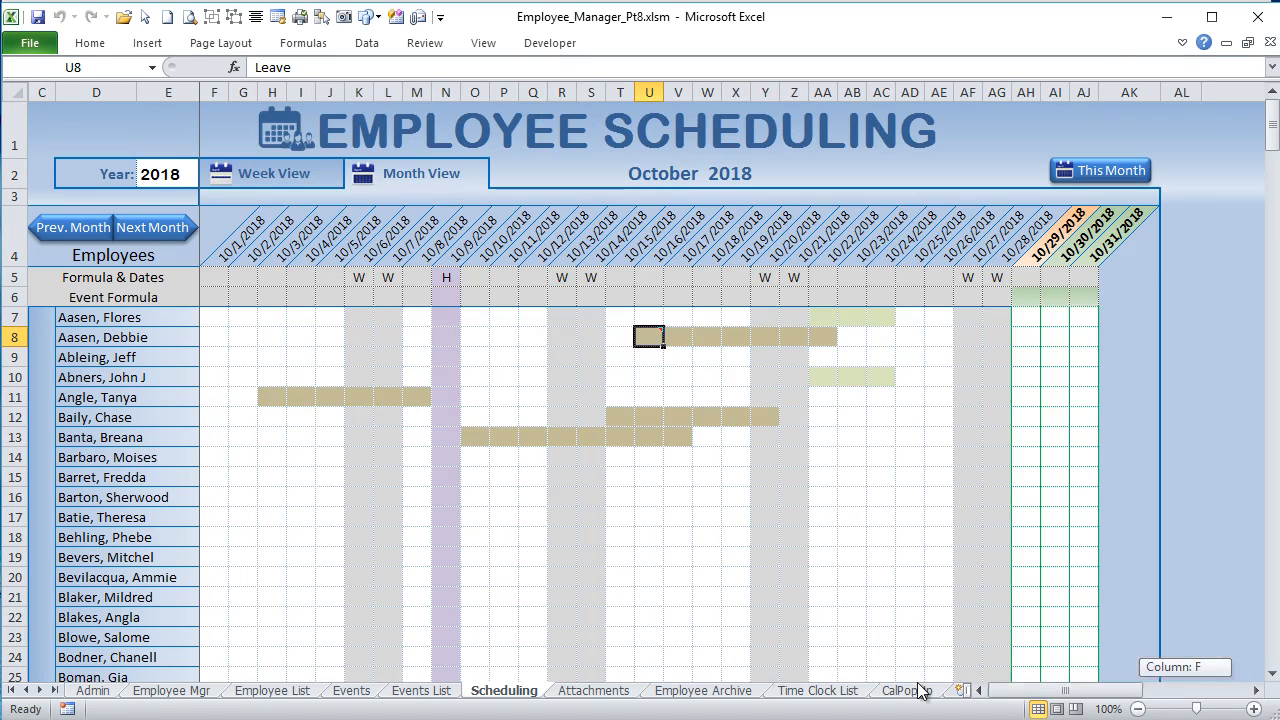
Step: Show the previous week in the week view and select training cell DB10 to examine the matching Week View event IDs
click(252, 190)
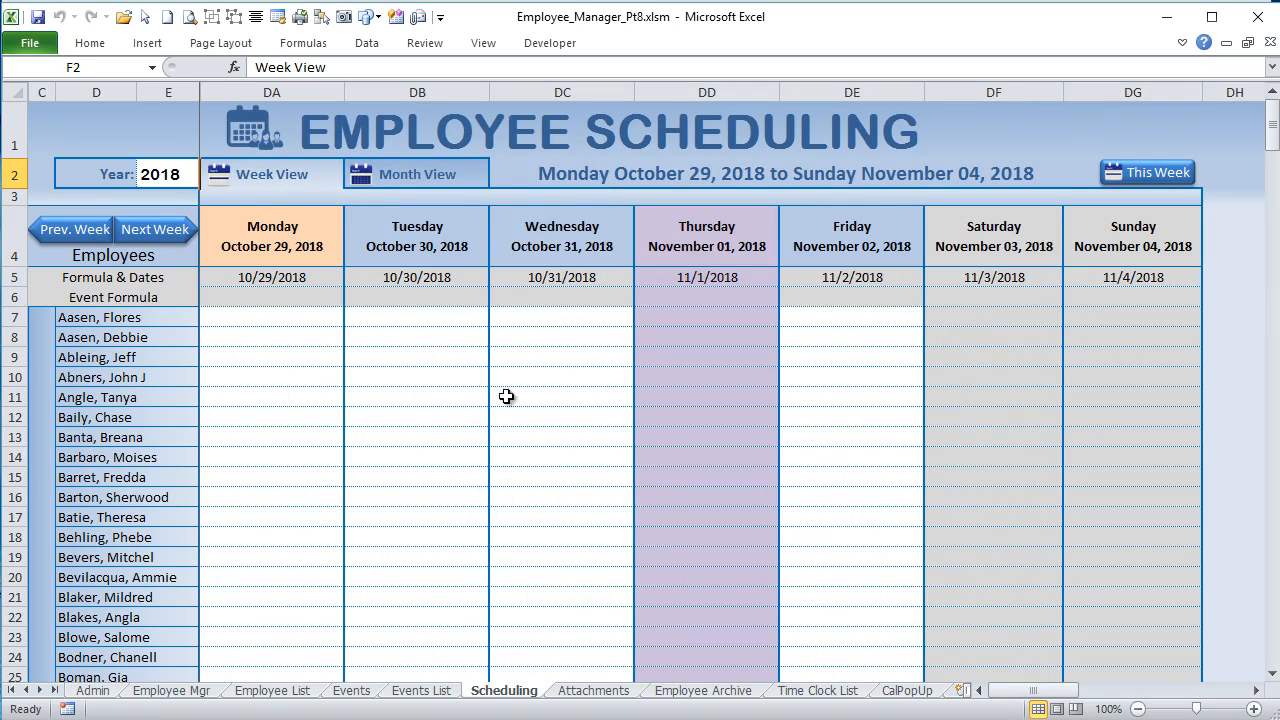
click(88, 236)
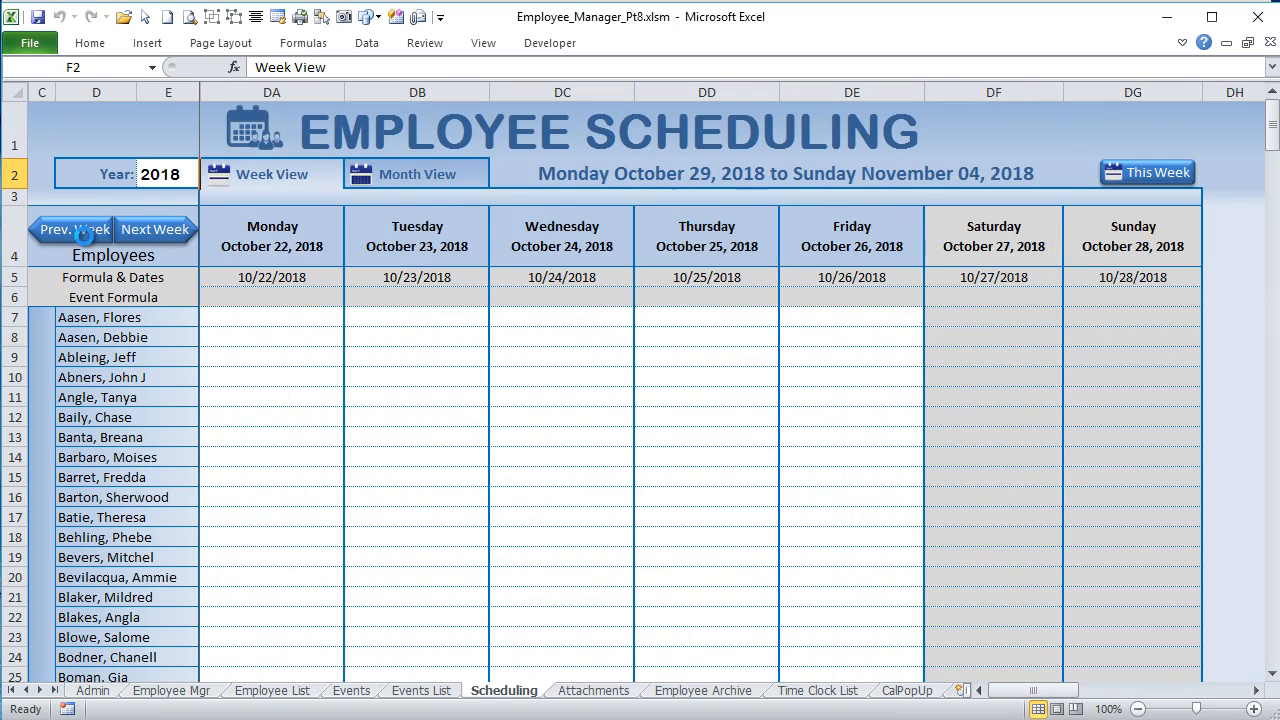
click(374, 376)
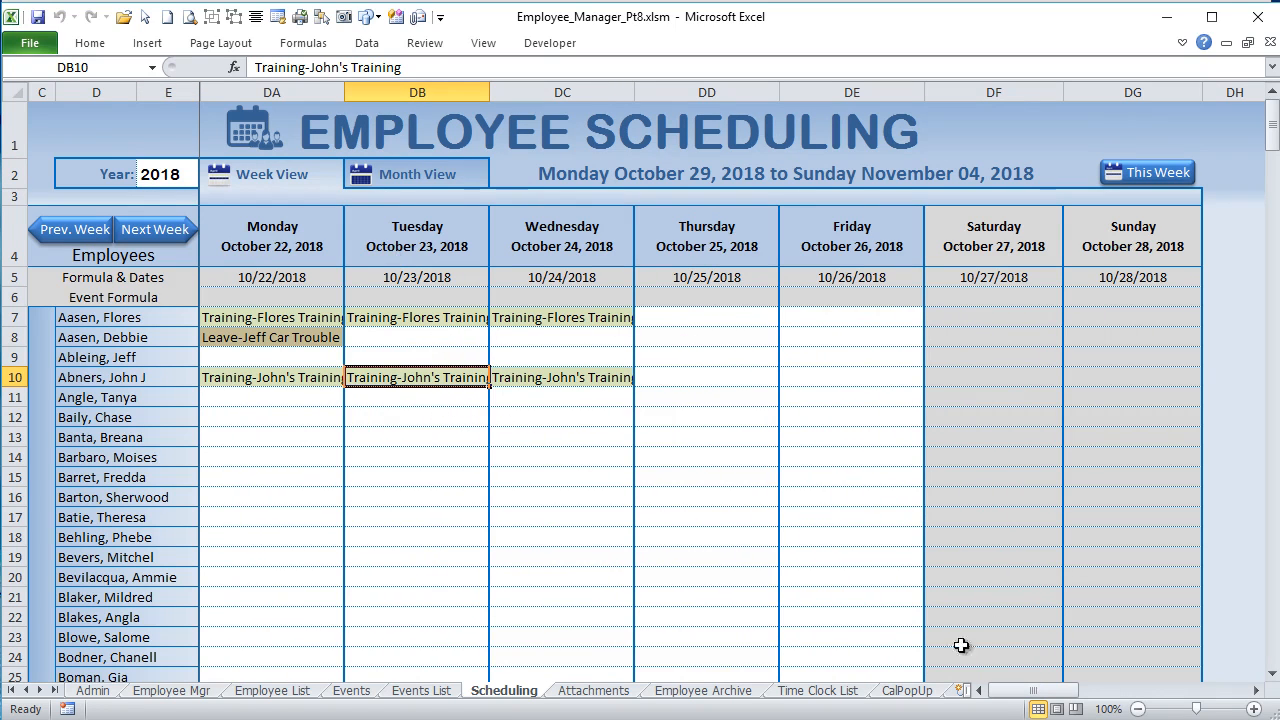
drag(1043, 690, 1200, 702)
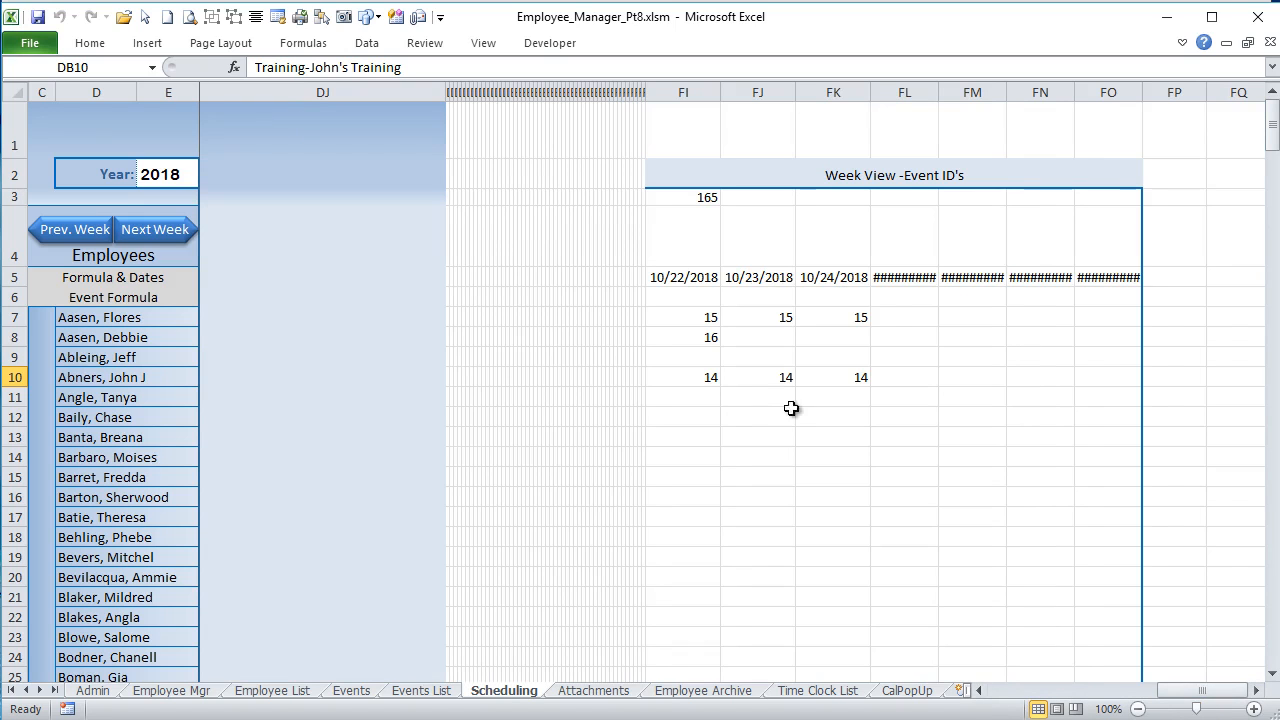
Step: Check the formula in FI3 of the Week View event ID block, then enter =COLUMN() in cell DA3 above the Monday column
click(677, 198)
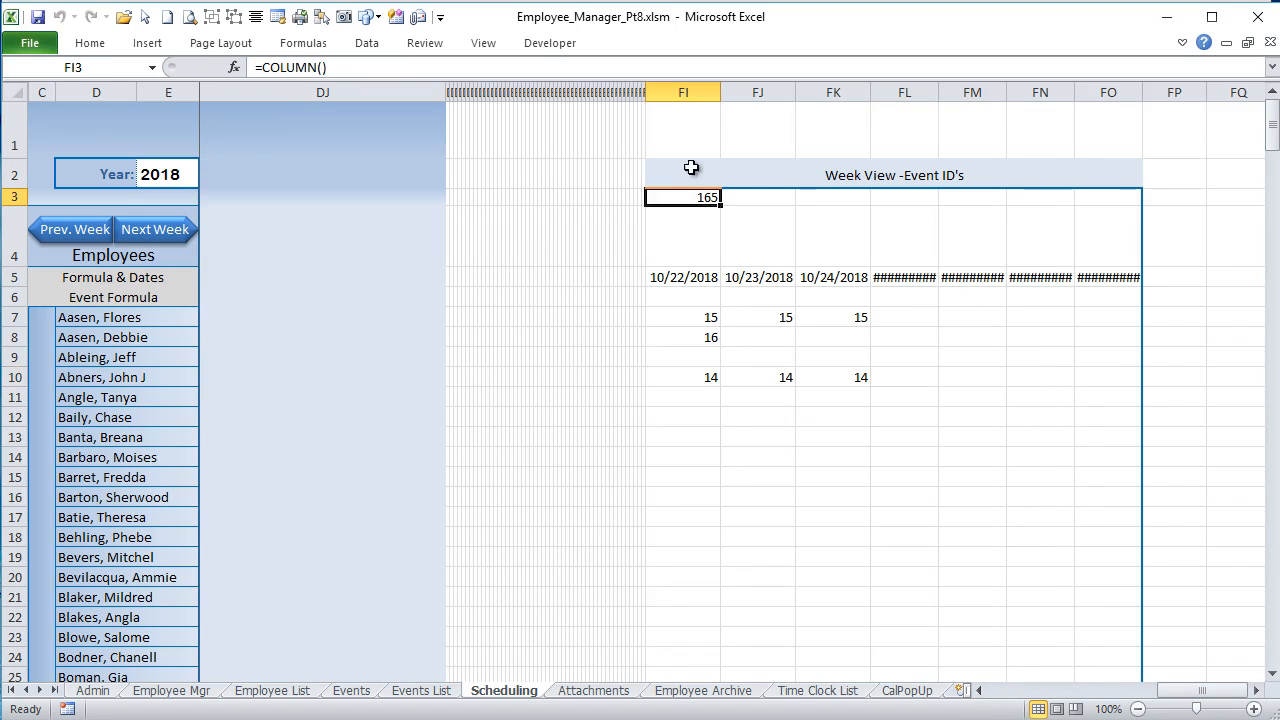
drag(1203, 692, 1190, 692)
click(255, 198)
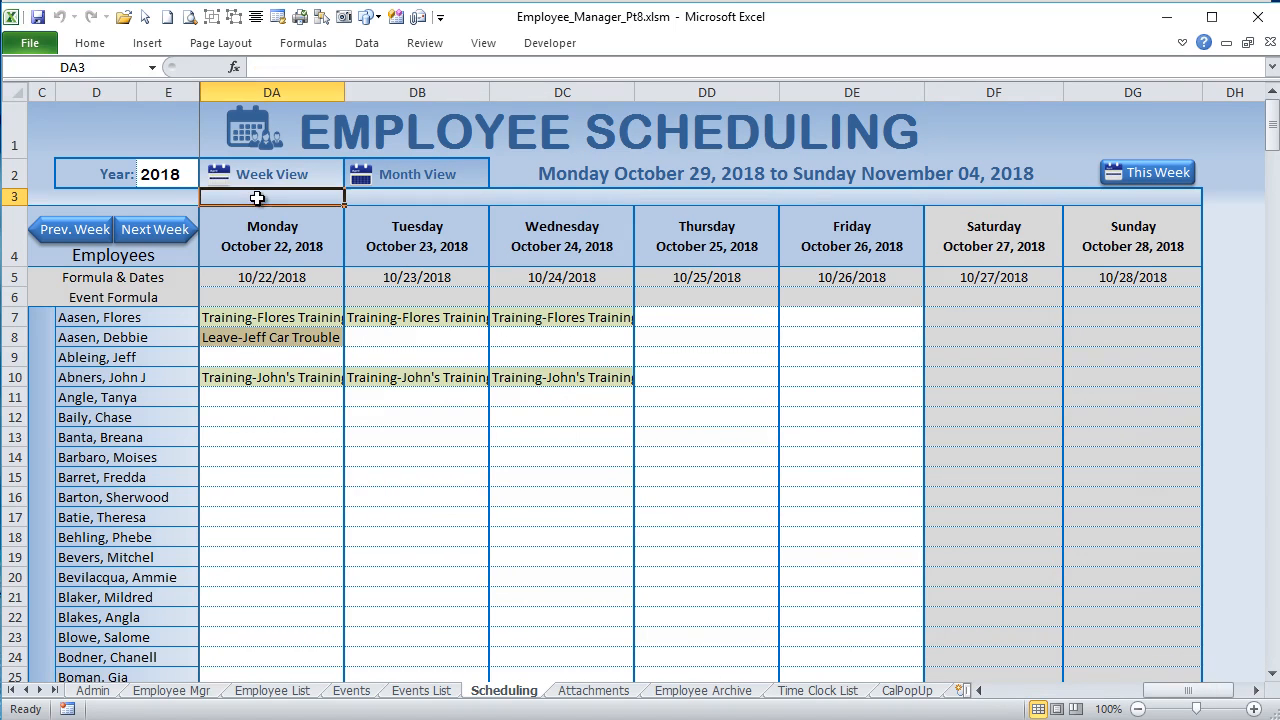
text(=c)
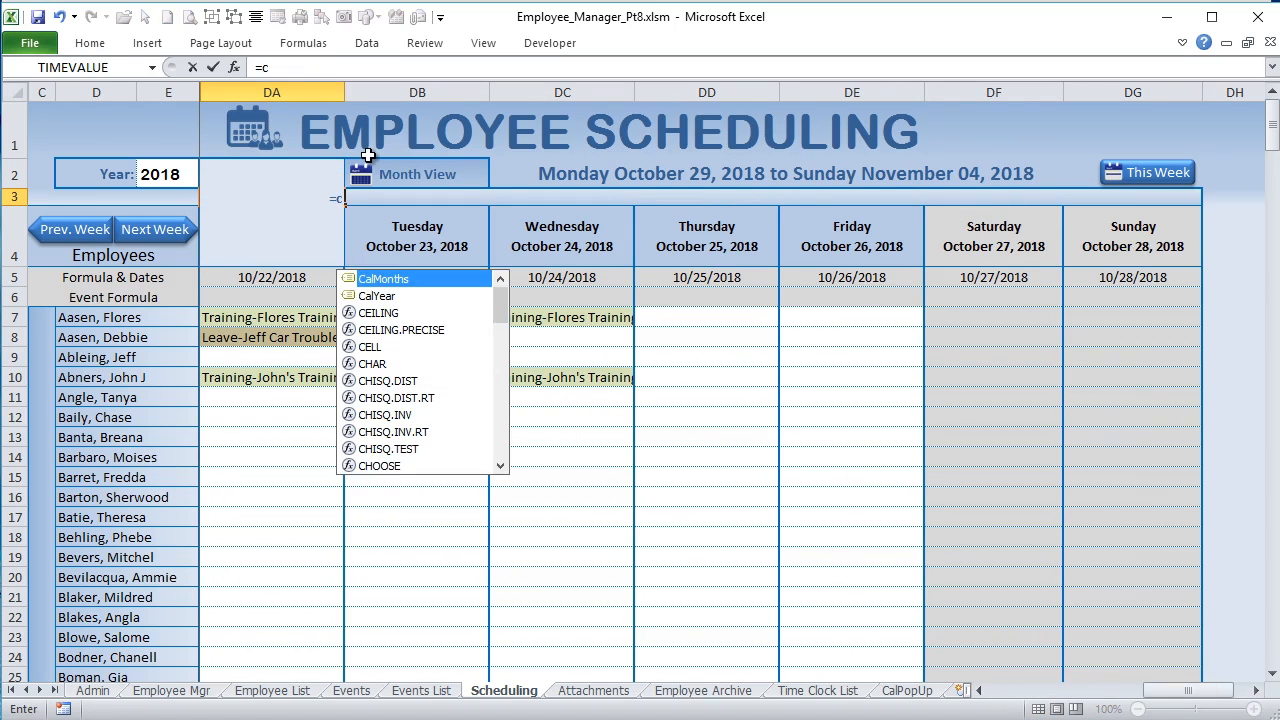
key(BackSpace)
key(BackSpace)
text(=col)
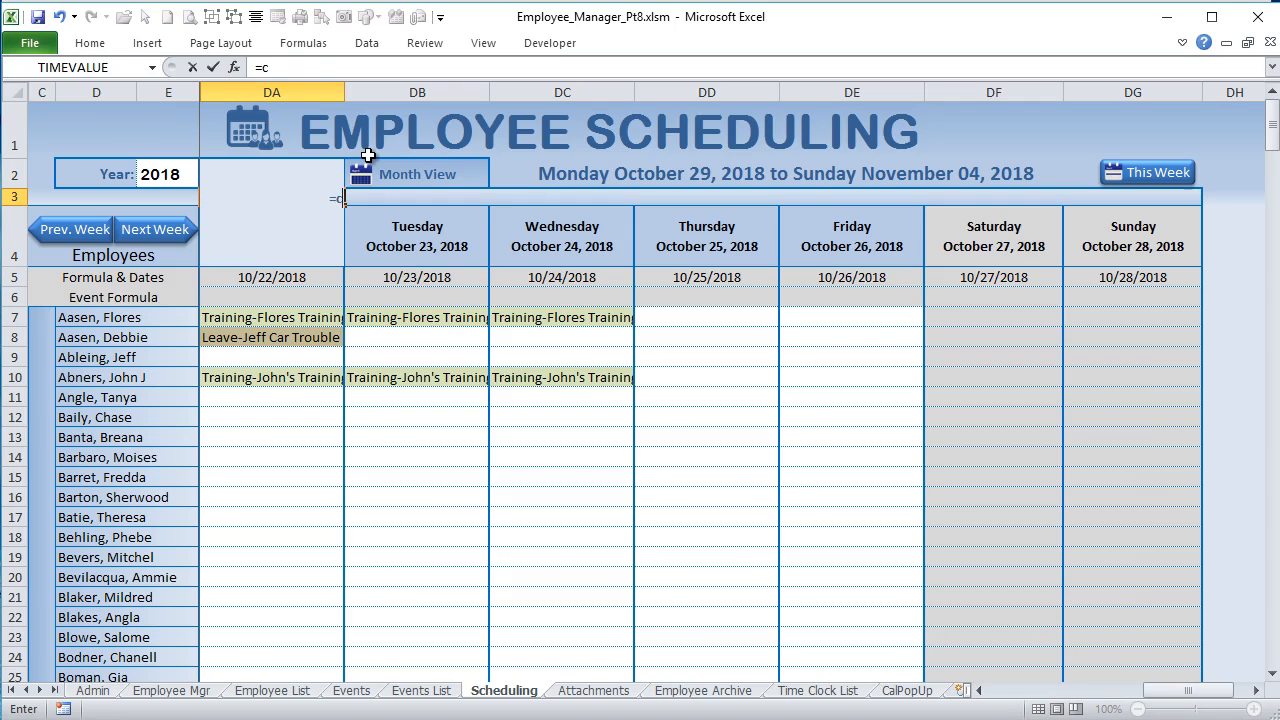
key(Tab)
text())
key(Return)
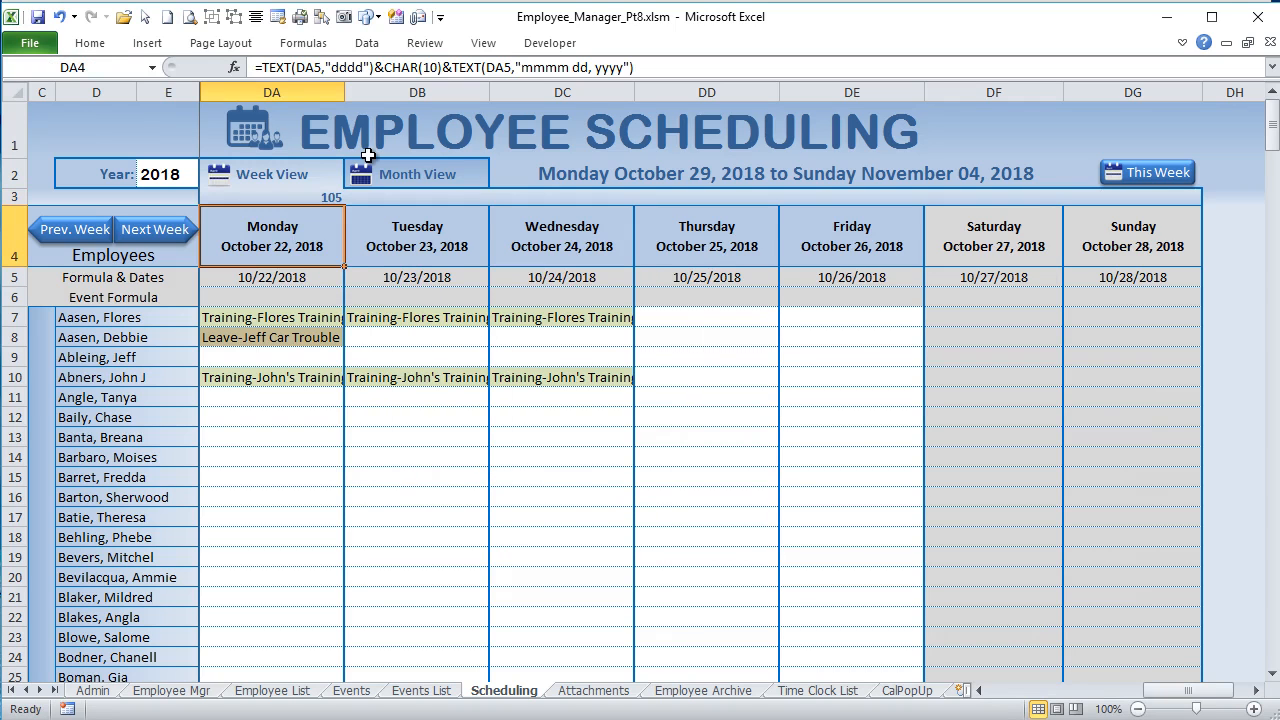
click(309, 195)
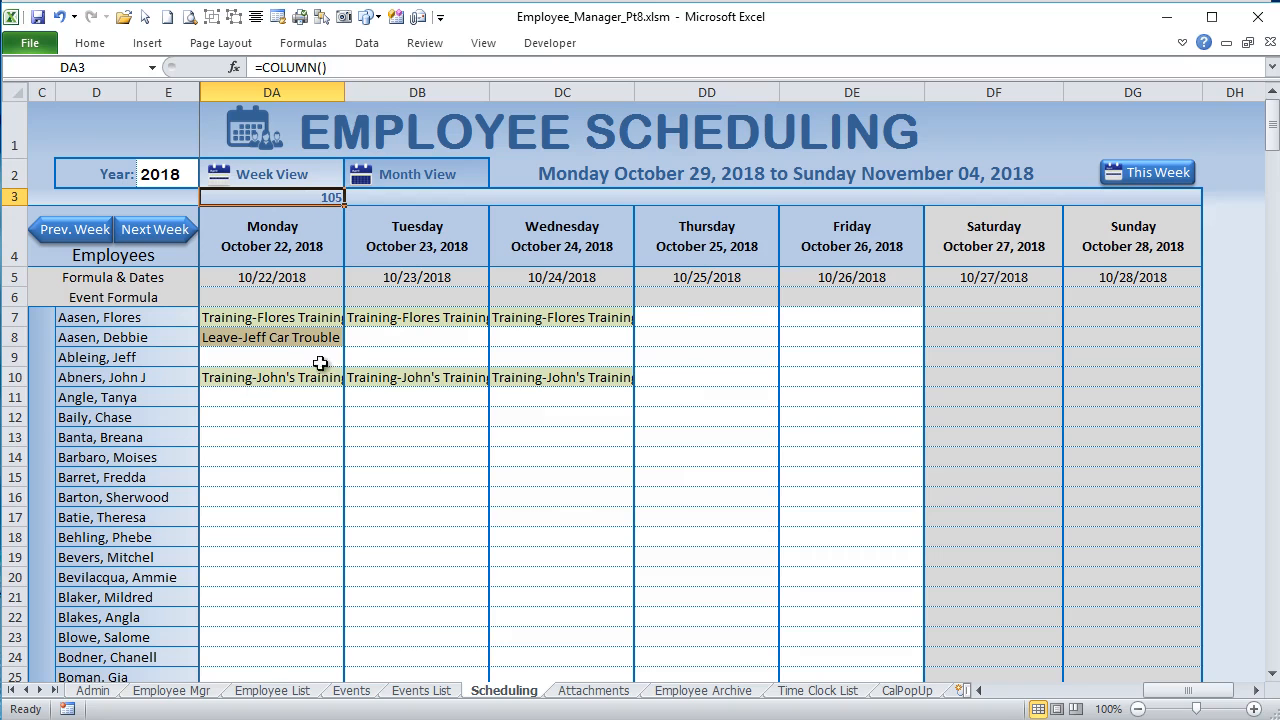
Step: Change the comment range in the Worksheet_SelectionChange code to F7:DG309 and return to the Scheduling sheet
mouse_move(1188, 690)
mouse_down()
mouse_move(1202, 690)
mouse_move(1188, 690)
mouse_up()
key(alt+F11)
text(DG309")) Is Nothing Then)
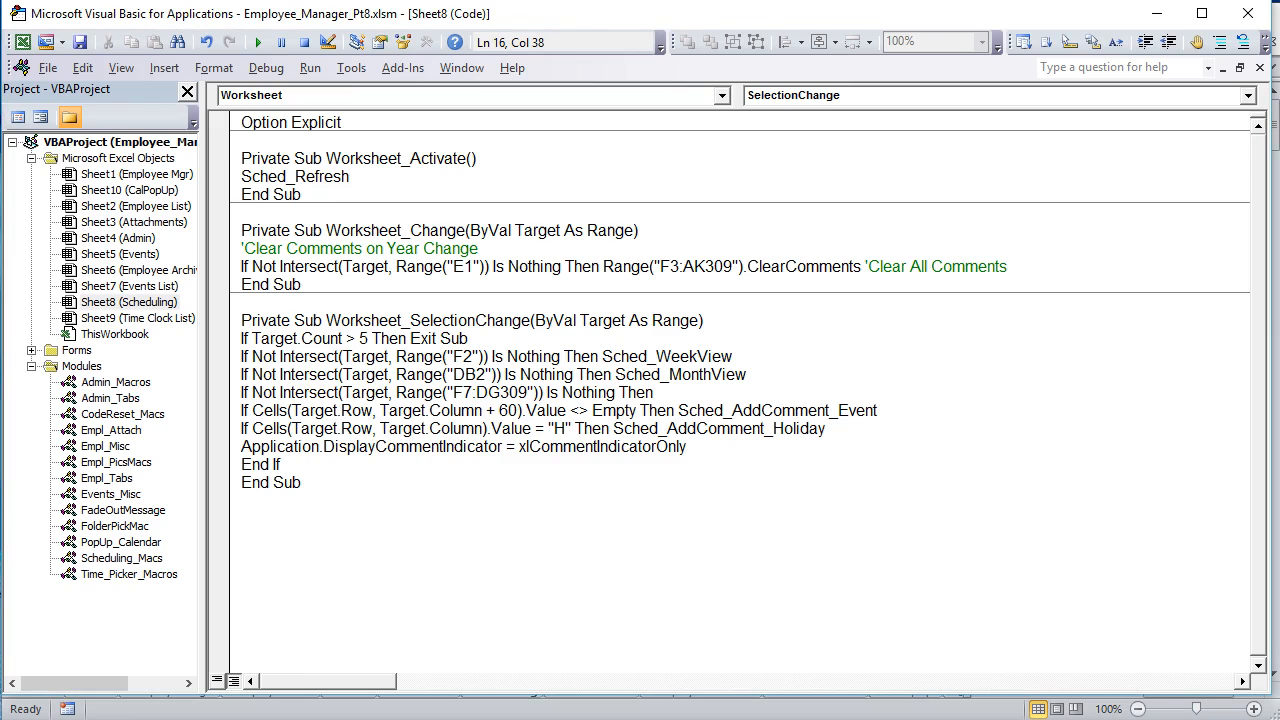
key(alt+F11)
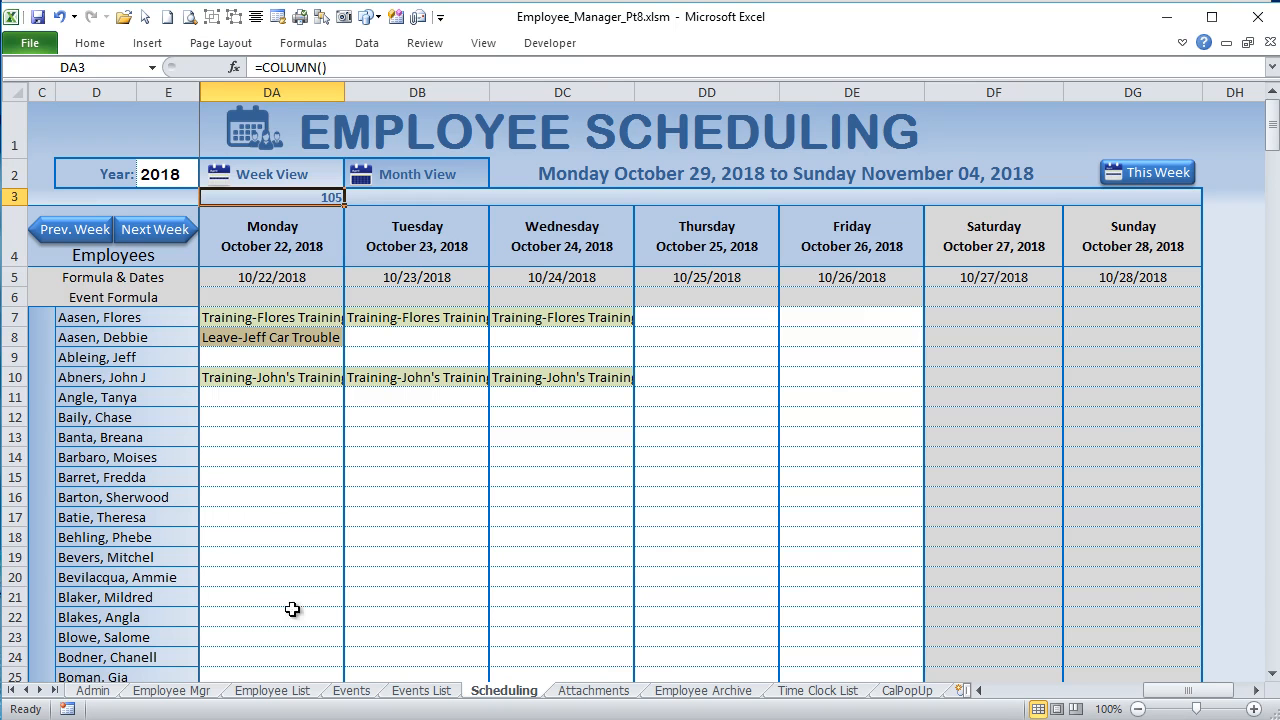
Step: Select training cells DA10, DB10 and DC7 in the week view to check their event comments against the Week View event IDs
click(318, 377)
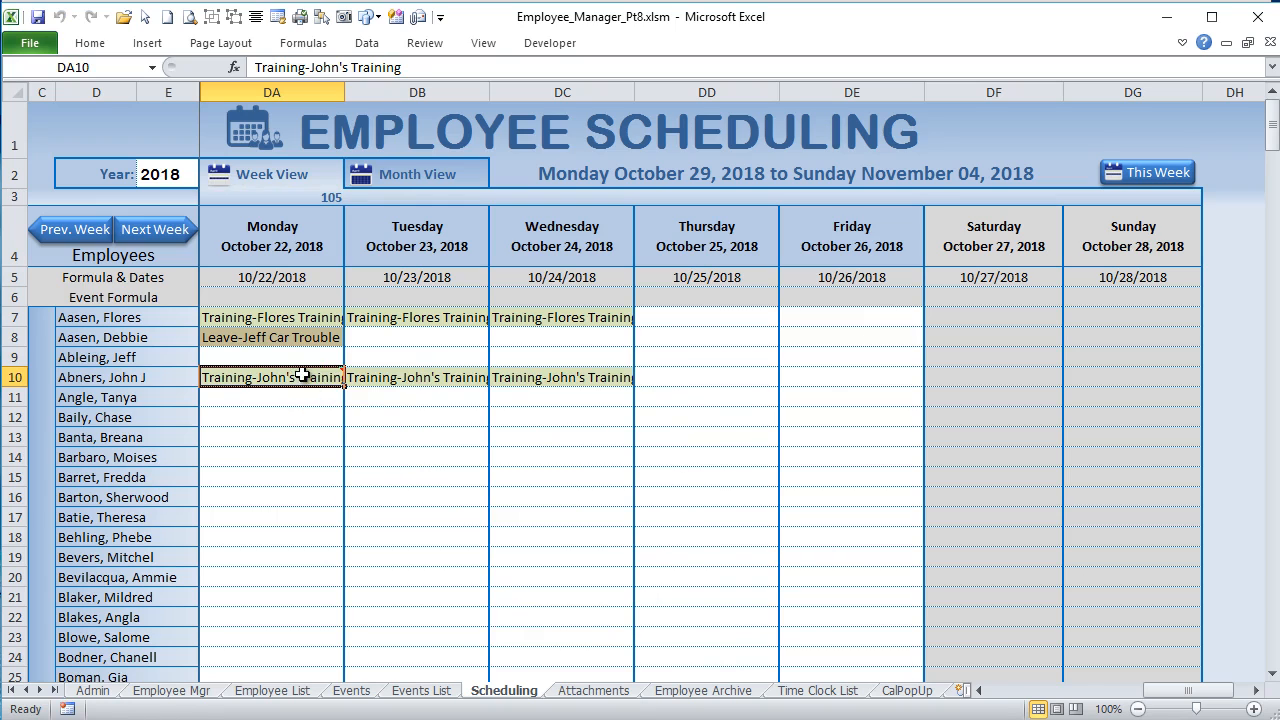
mouse_move(298, 376)
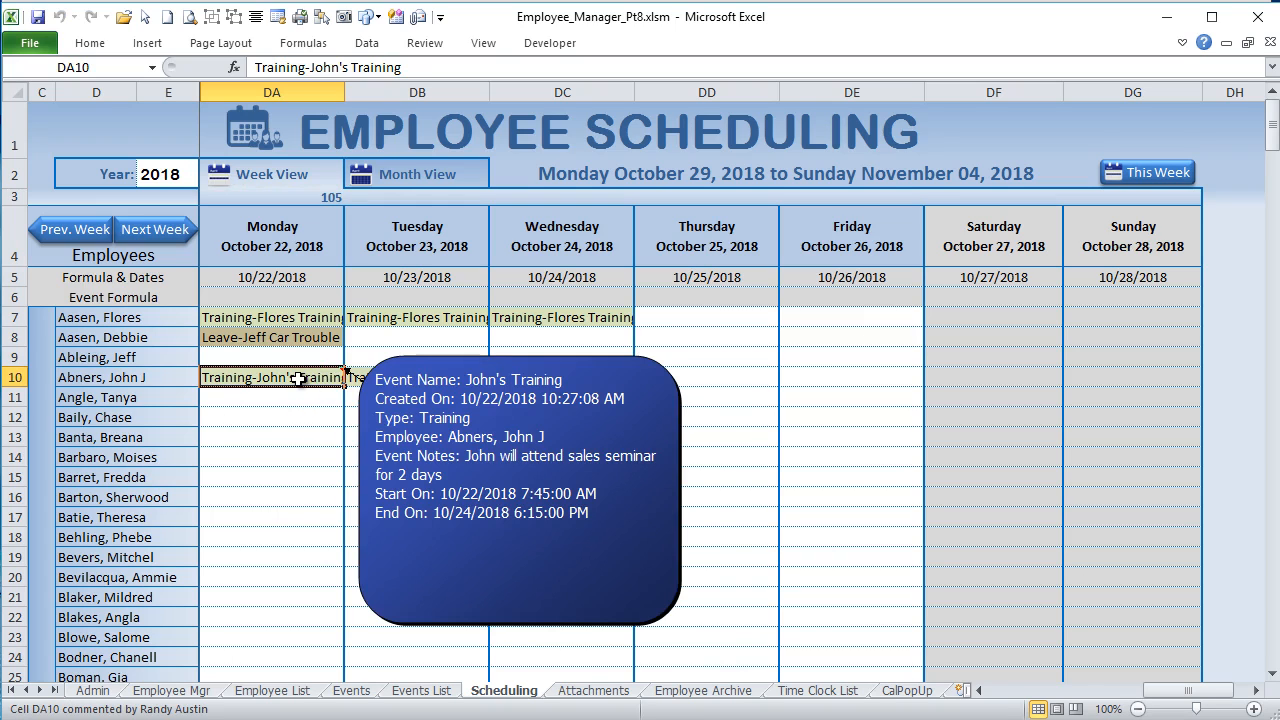
click(1256, 690)
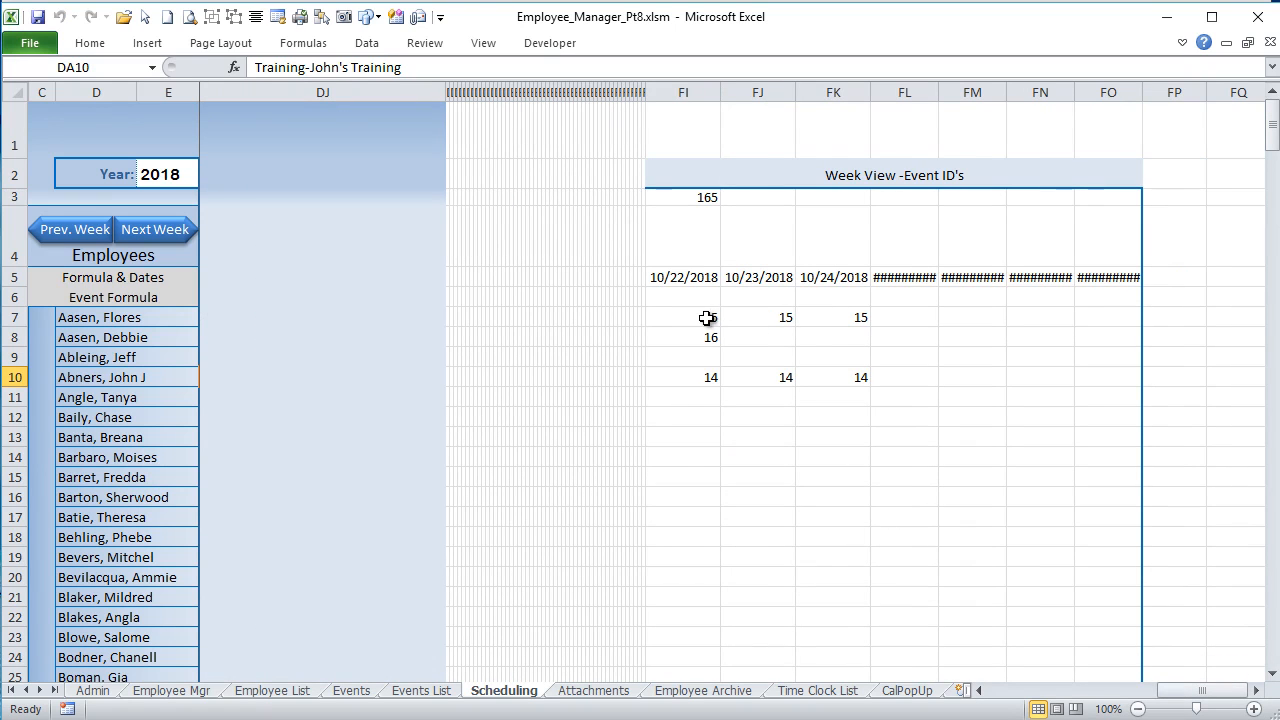
drag(1200, 690, 1188, 690)
click(455, 377)
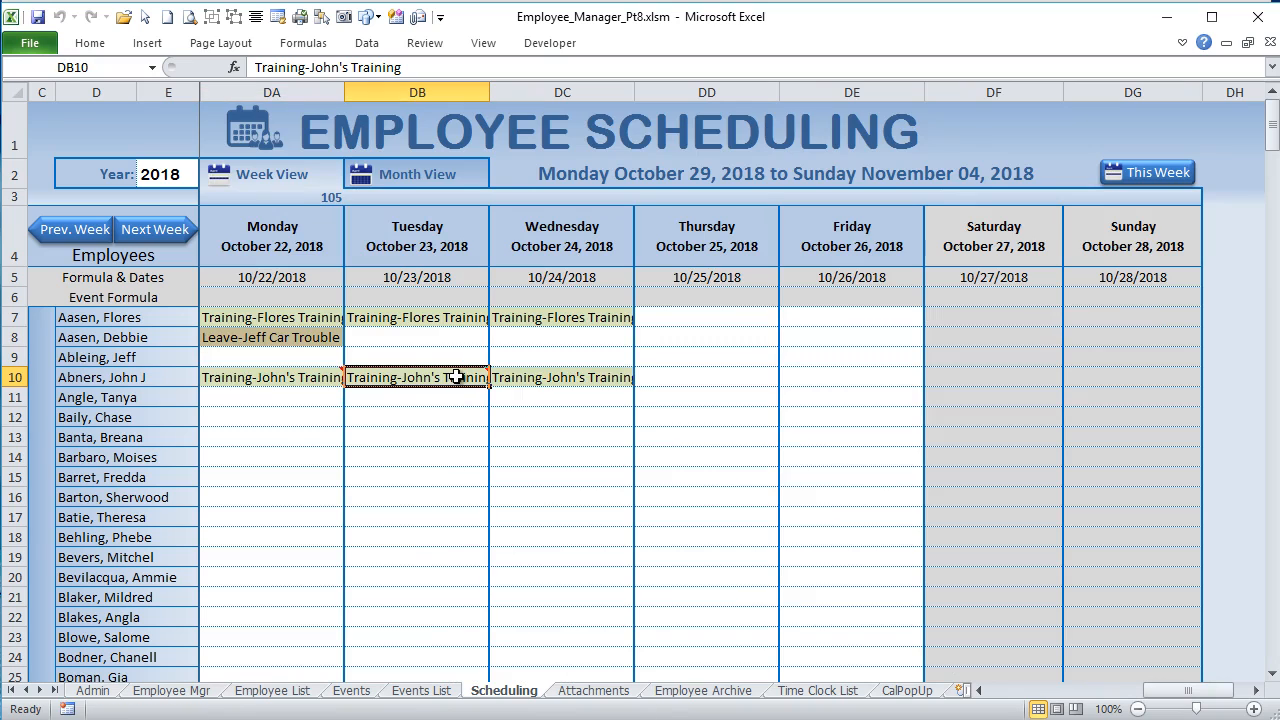
click(535, 314)
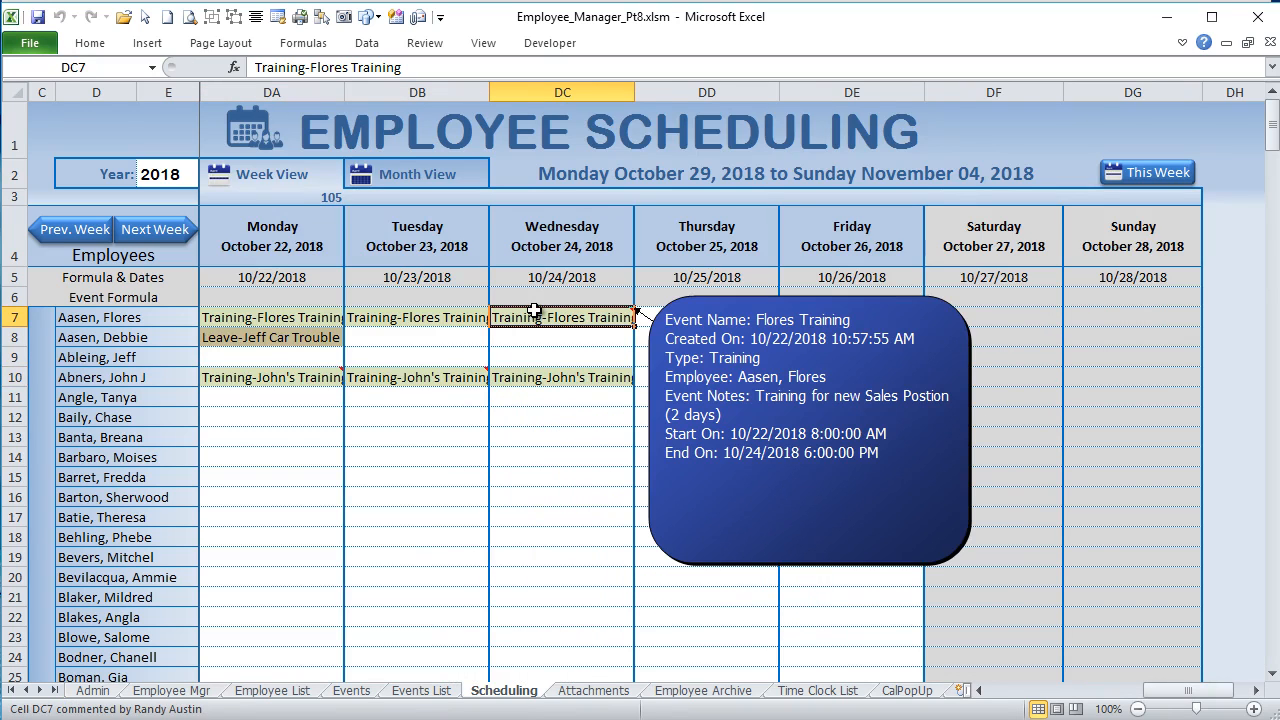
Step: Show General Info on the Employee Mgr sheet, review the Added In Part 8 list, and open the Time Clock List sheet
click(184, 697)
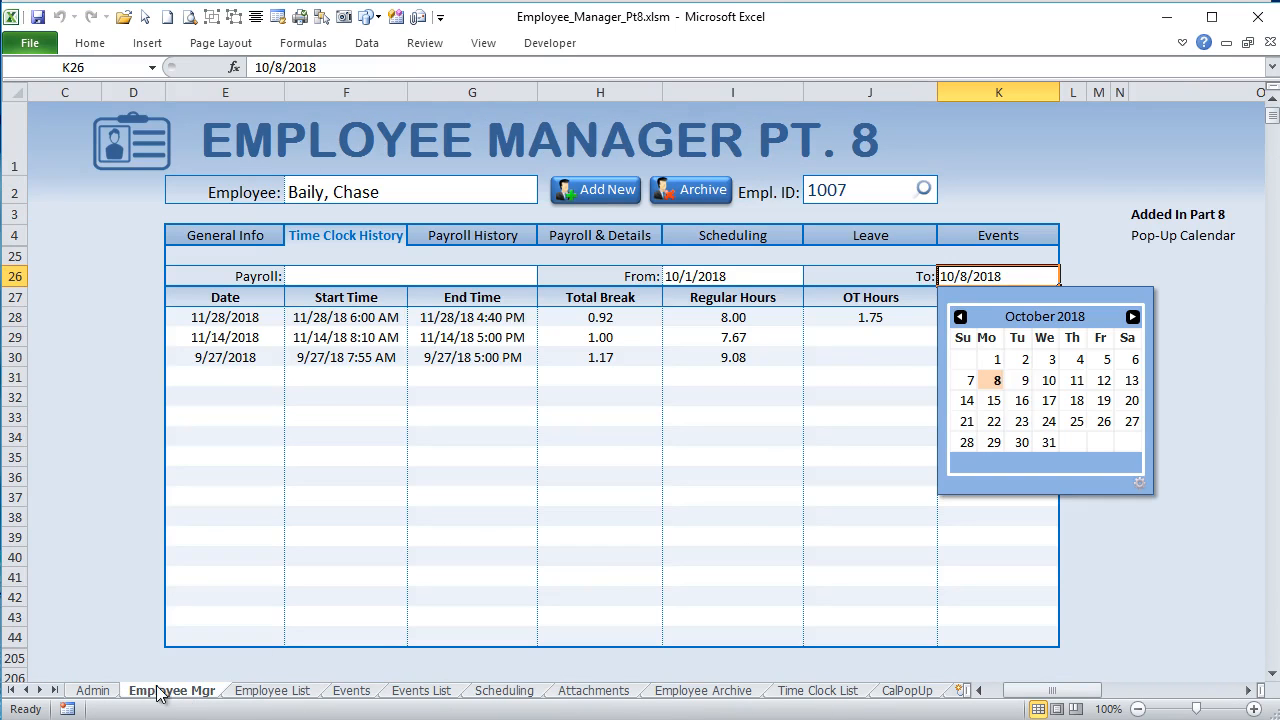
click(235, 231)
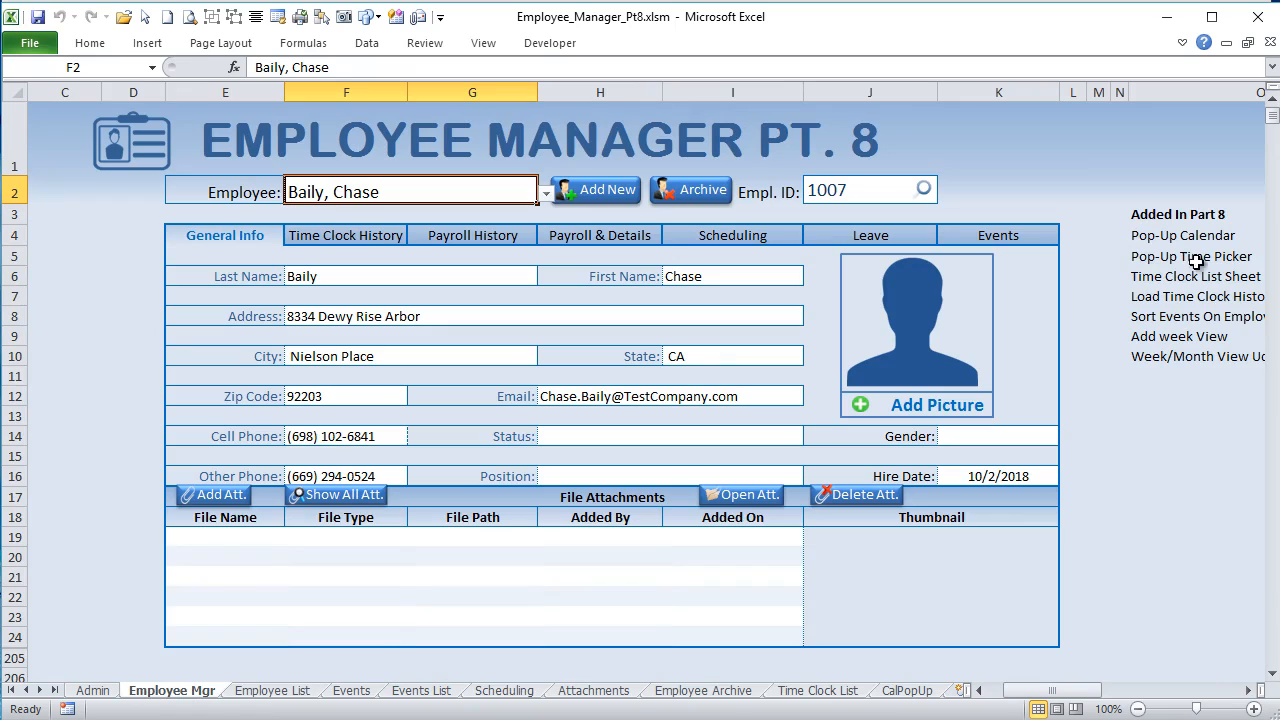
click(1248, 690)
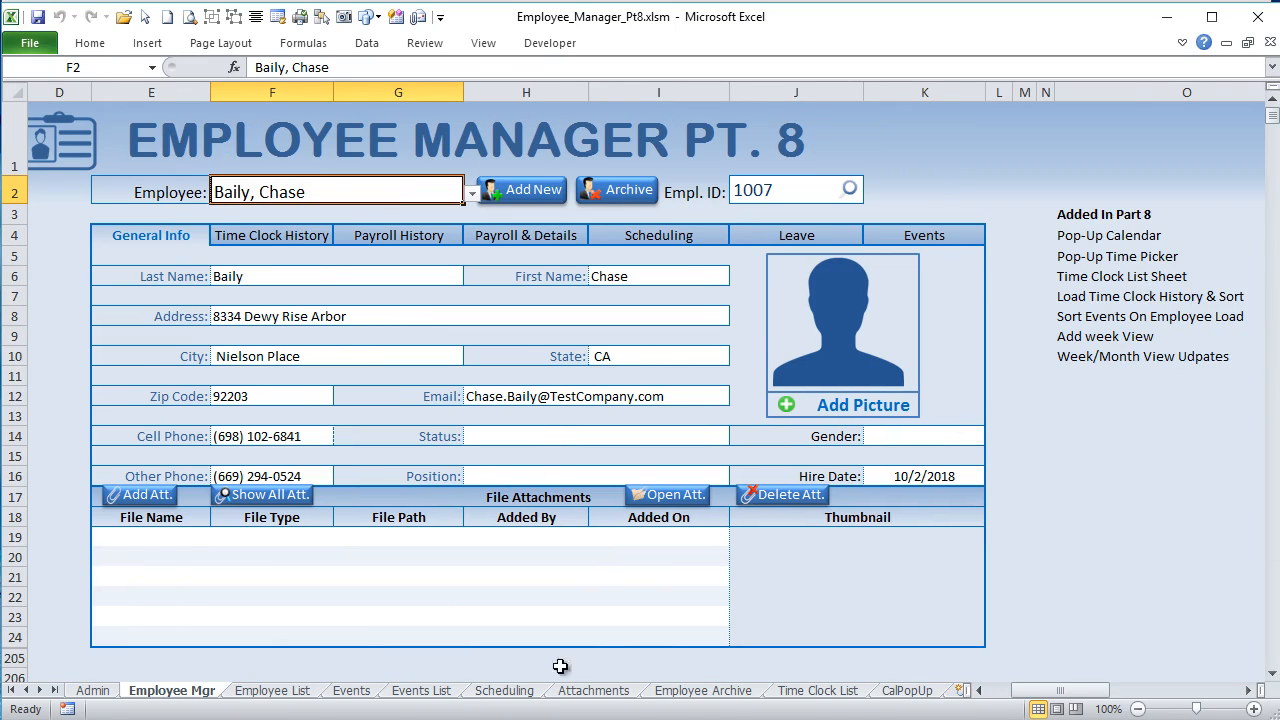
click(815, 690)
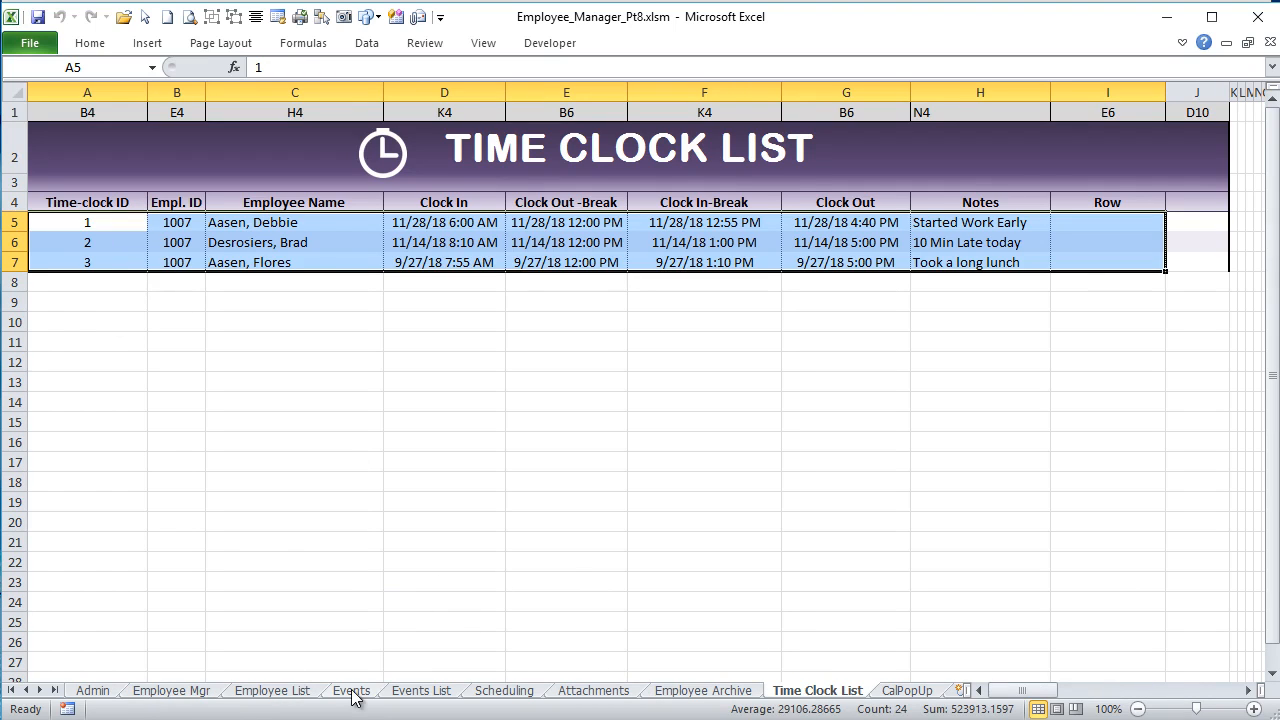
Step: Display the employee's Time Clock History, then select the matching filtered results AA5:AI7 on the Time Clock List sheet
click(205, 690)
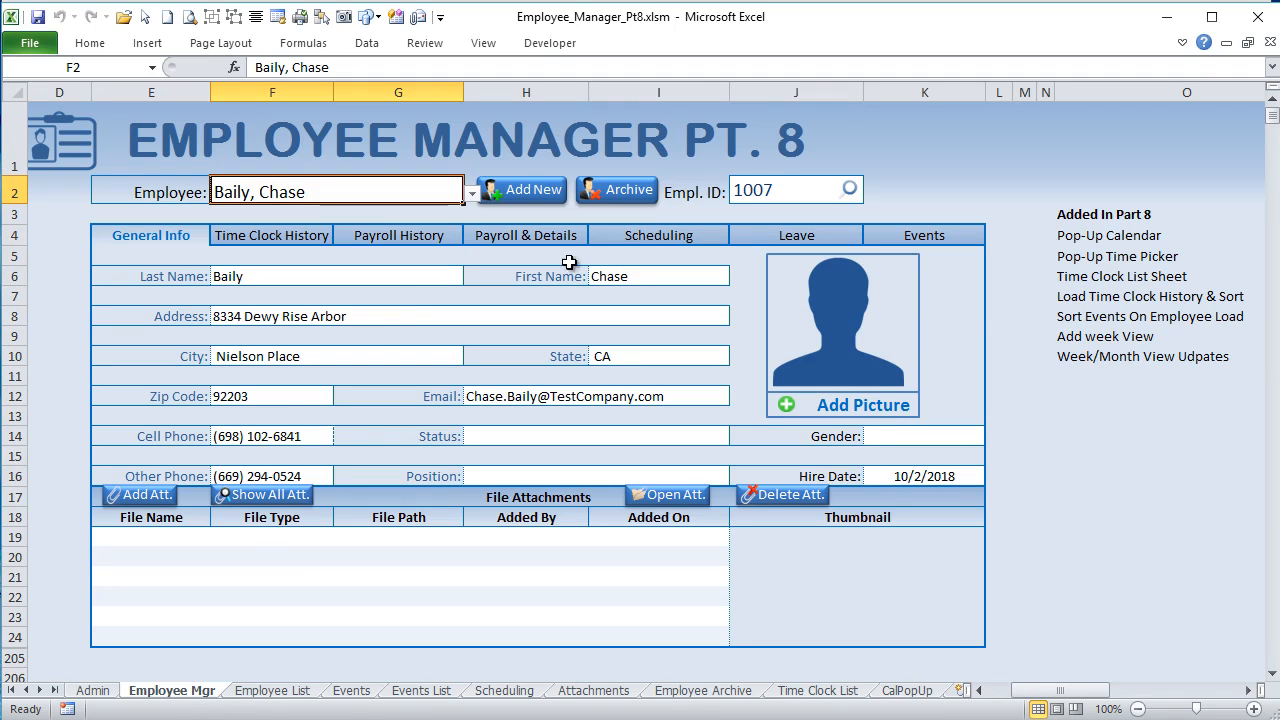
click(291, 241)
click(331, 196)
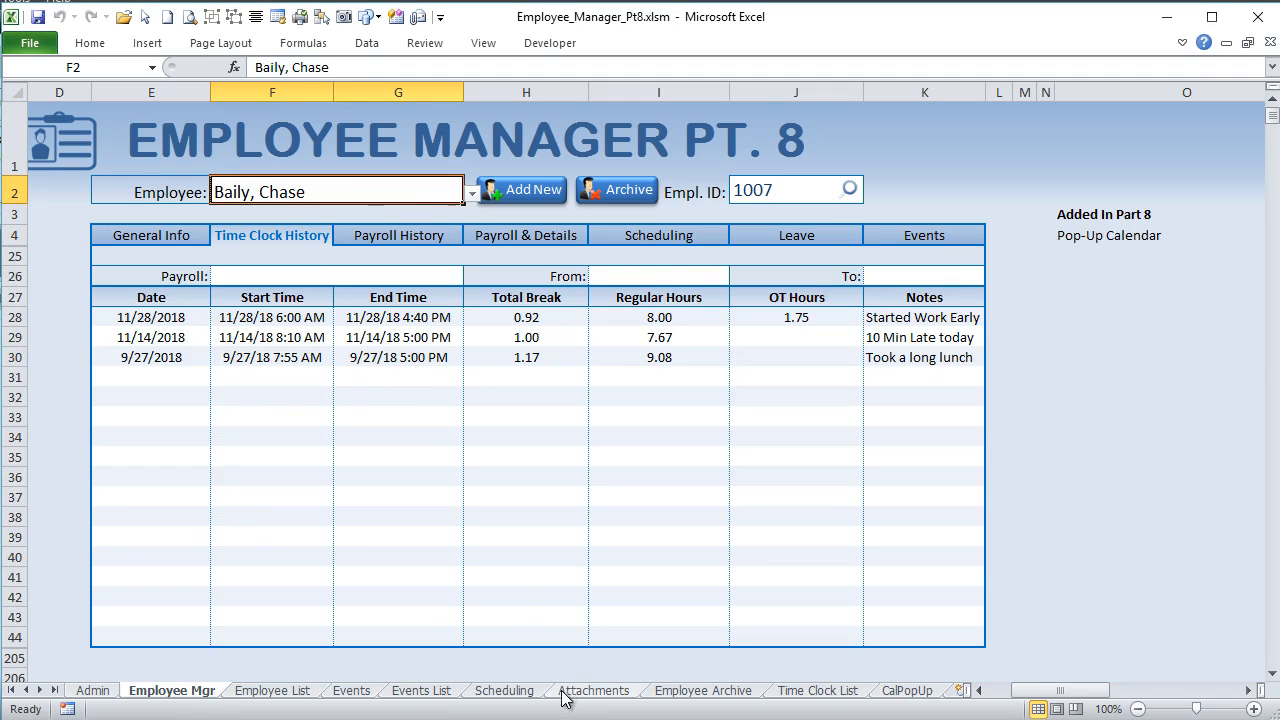
click(812, 690)
drag(978, 690, 1067, 690)
click(400, 187)
drag(230, 218, 1119, 258)
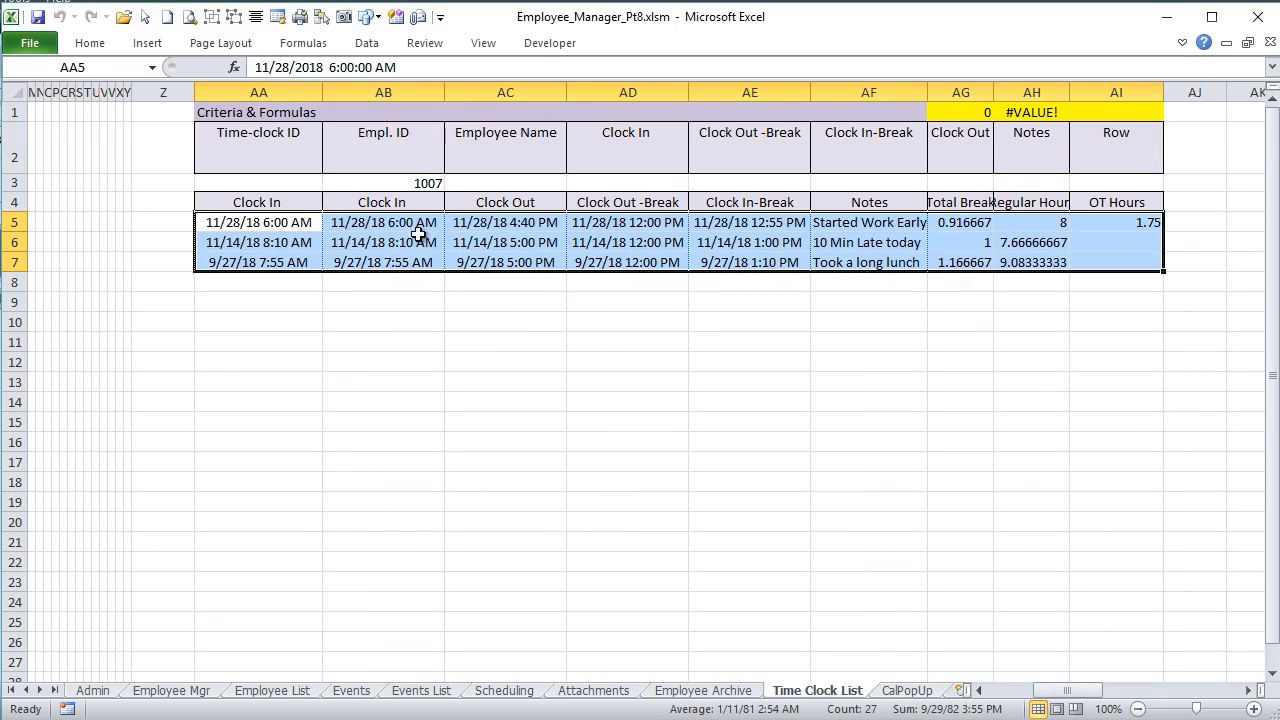
Step: Return to the Employee Mgr sheet and select the Total Break, Regular Hours and OT Hours range H28:J44
click(194, 693)
drag(150, 318, 766, 360)
drag(558, 316, 811, 632)
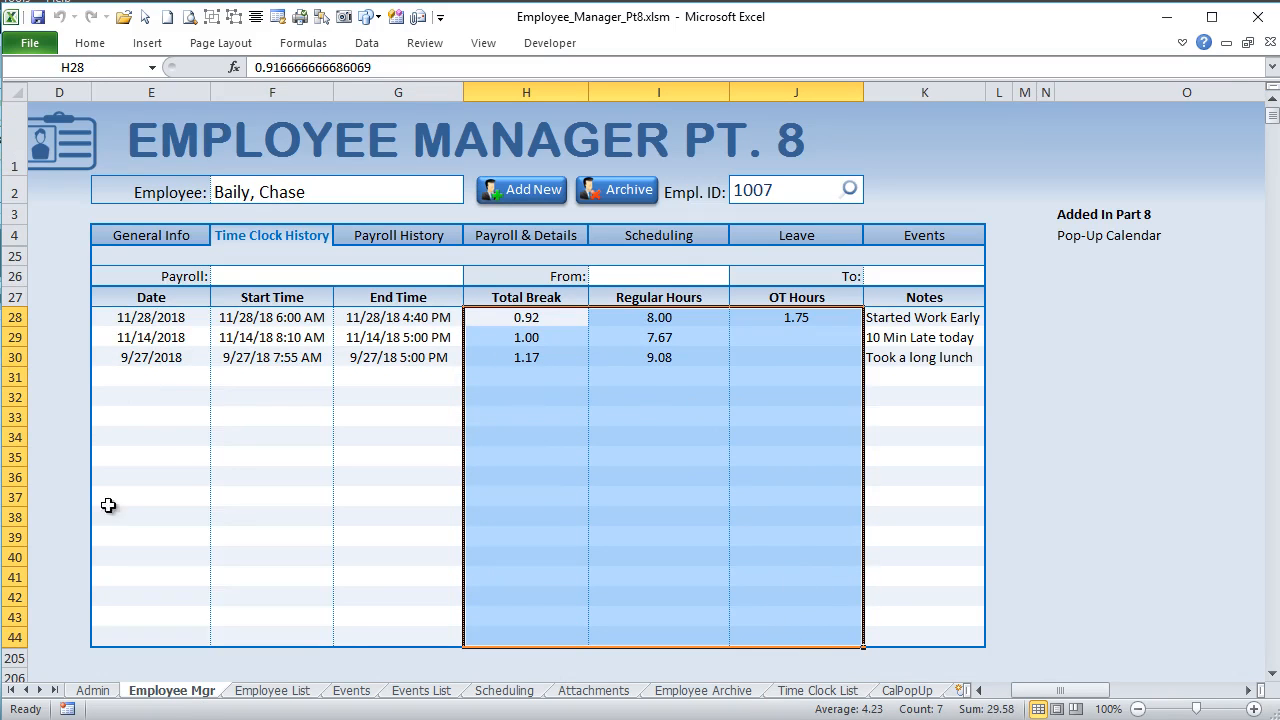
Step: Check the Show Total Time as options on the Admin sheet and keep Decimal (2.50)
click(112, 692)
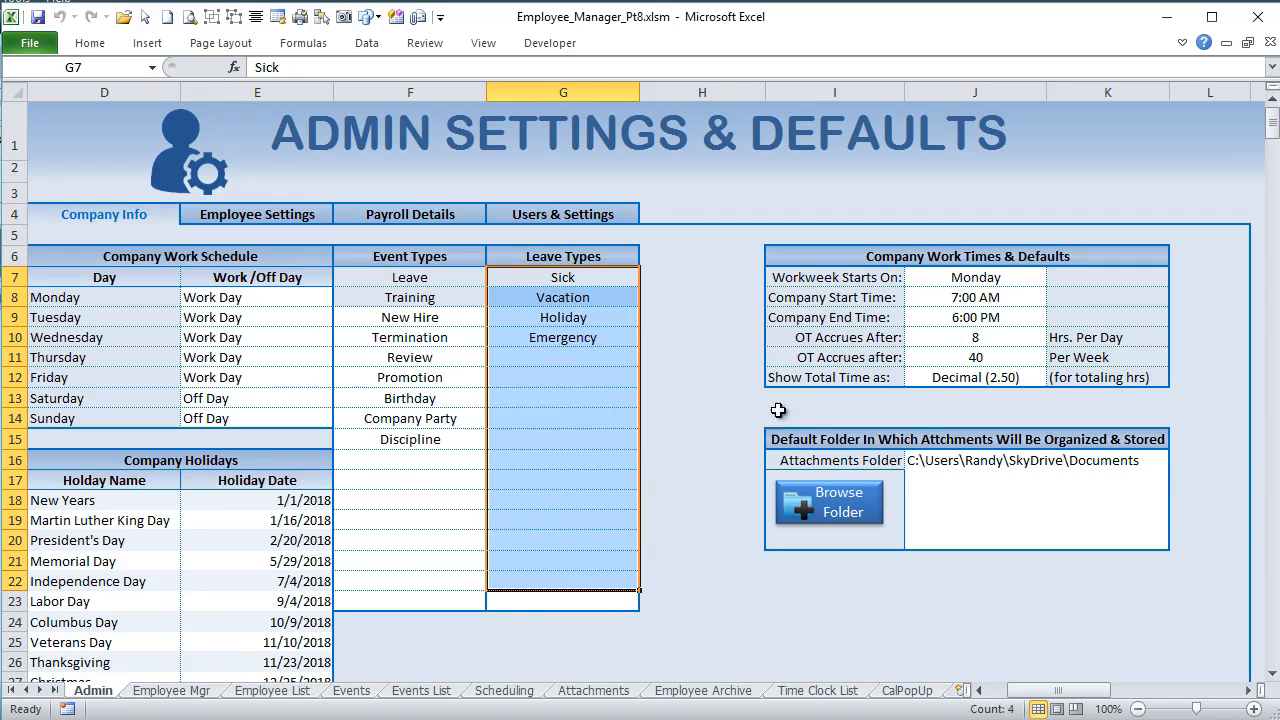
click(933, 392)
click(882, 378)
click(926, 378)
click(1055, 378)
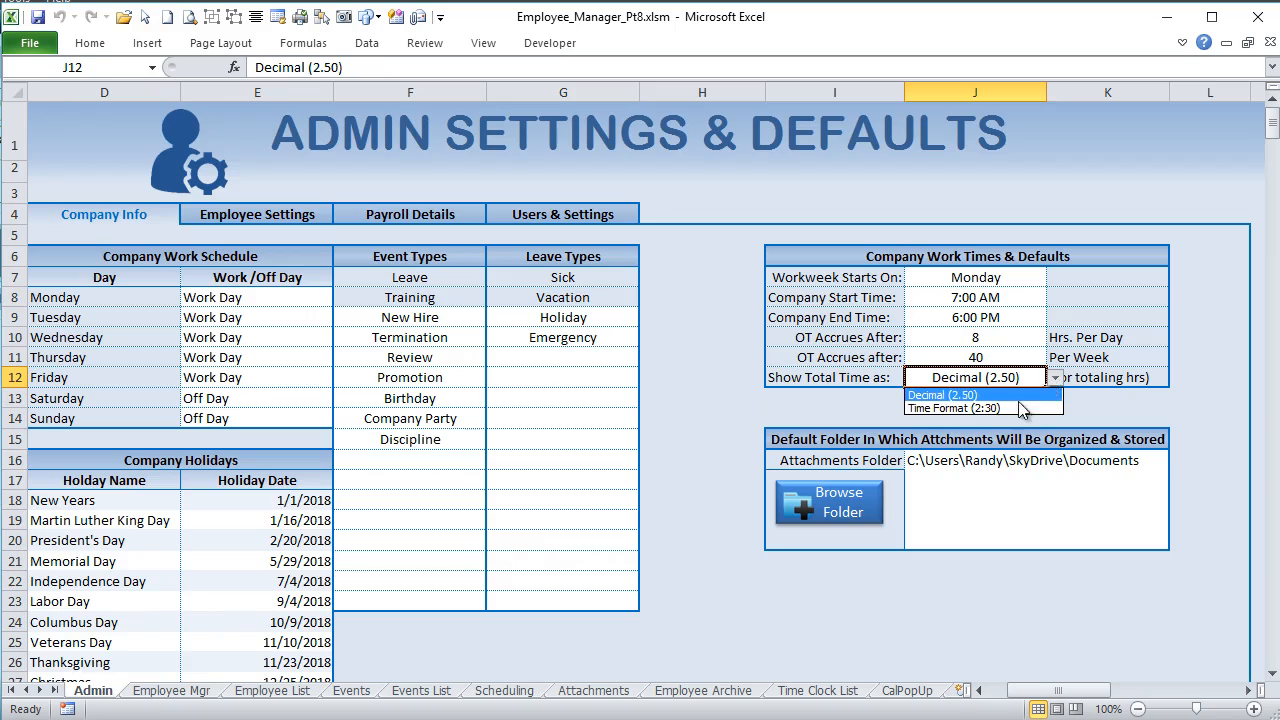
click(1020, 380)
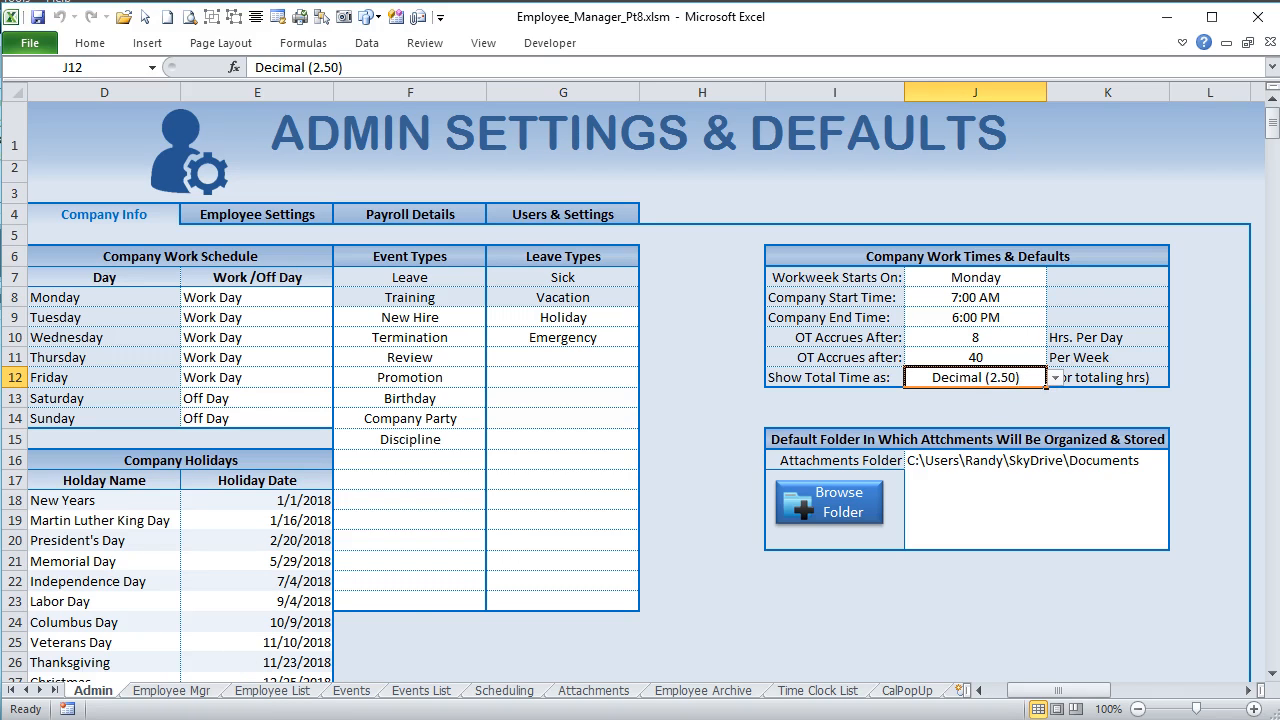
Step: Return to the Time Clock History, check the From and To date calendars, and set the payroll period to 06/26/2018_07/09/2018
click(172, 690)
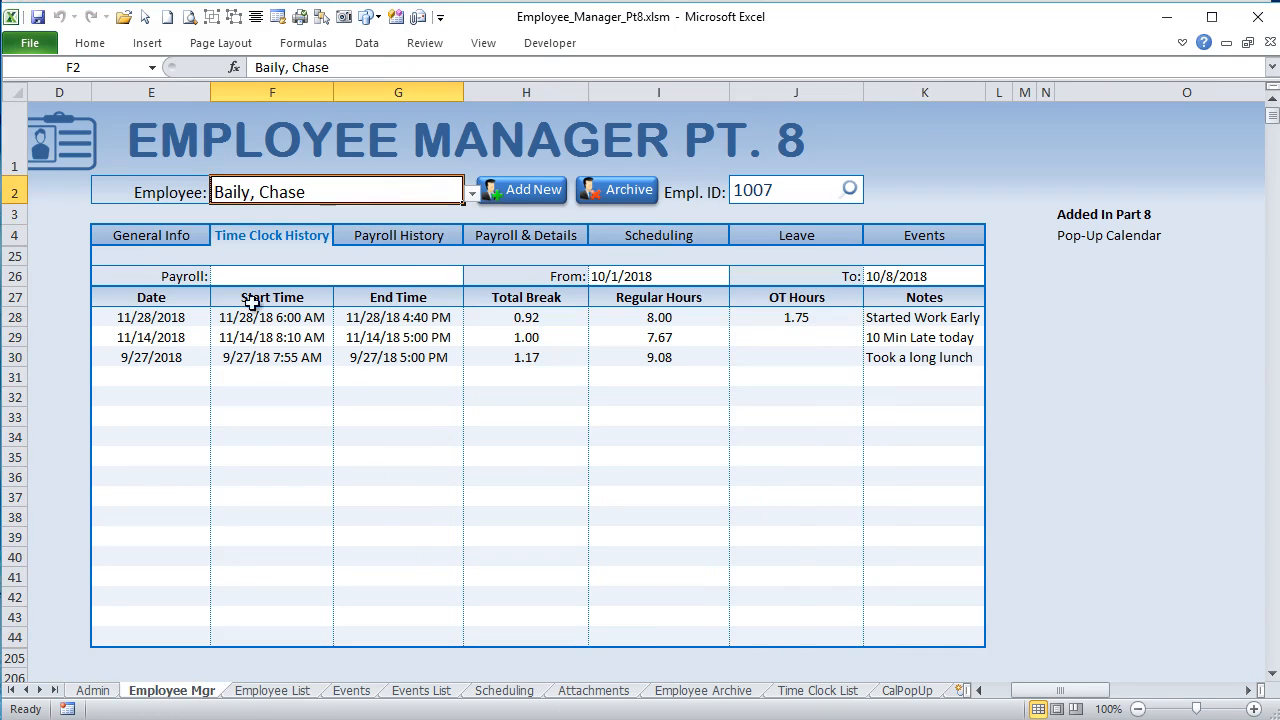
click(409, 279)
click(662, 280)
click(905, 277)
click(445, 282)
click(472, 276)
click(330, 345)
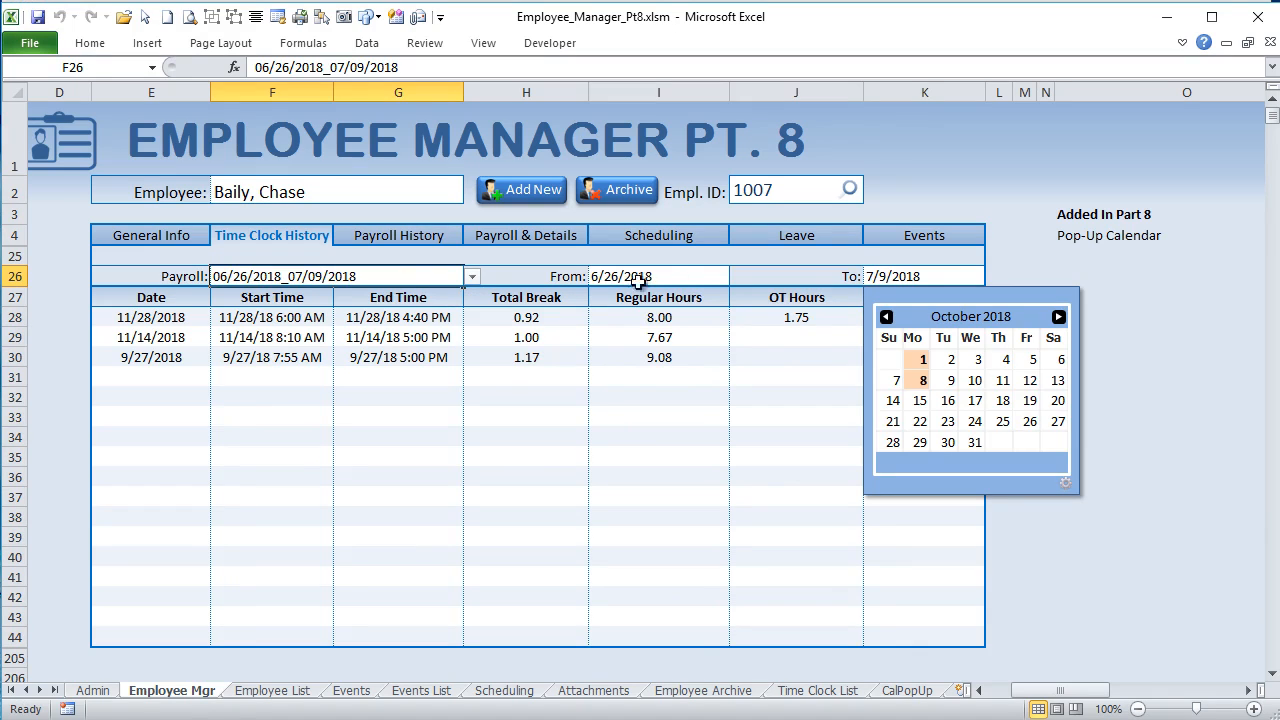
Step: Check the calendar of the From date and set the payroll period to 09/04/2018_09/17/2018
click(694, 278)
click(374, 279)
click(472, 276)
click(366, 362)
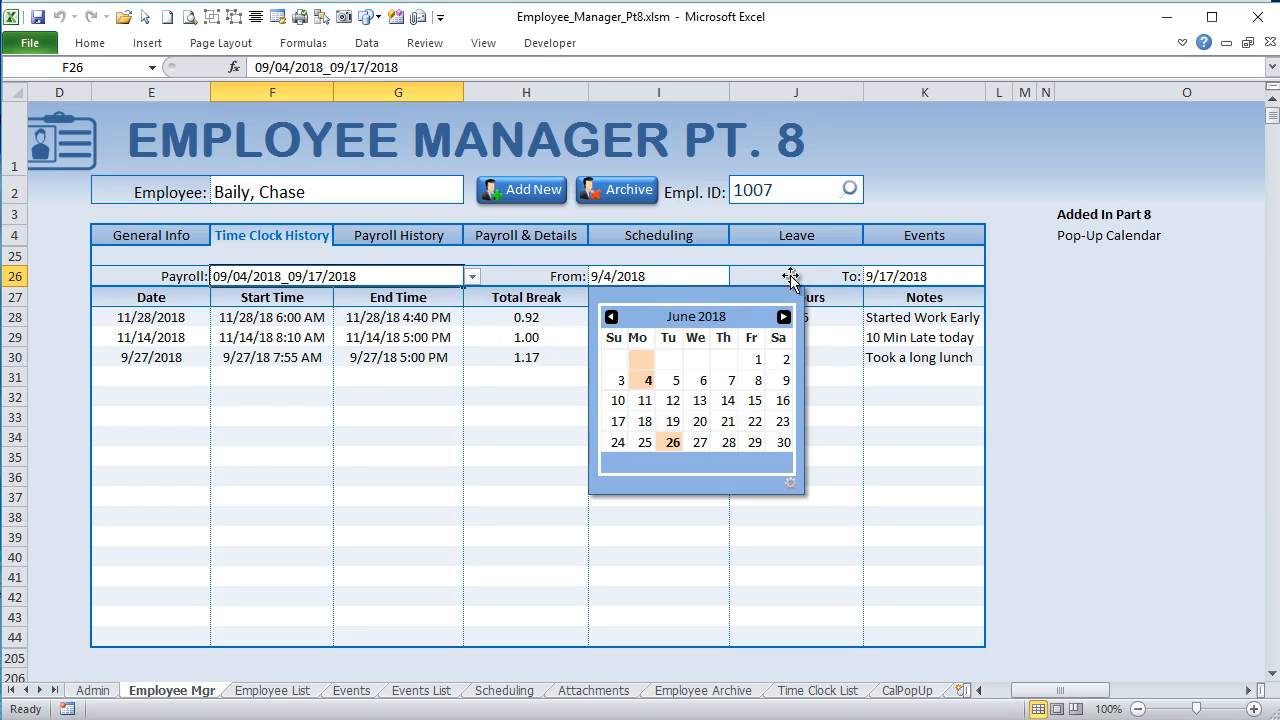
click(354, 408)
Step: Set the payroll period to 09/18/2018_10/01/2018 and select the time clock rows E28:J31 below it
click(399, 277)
click(472, 277)
click(414, 359)
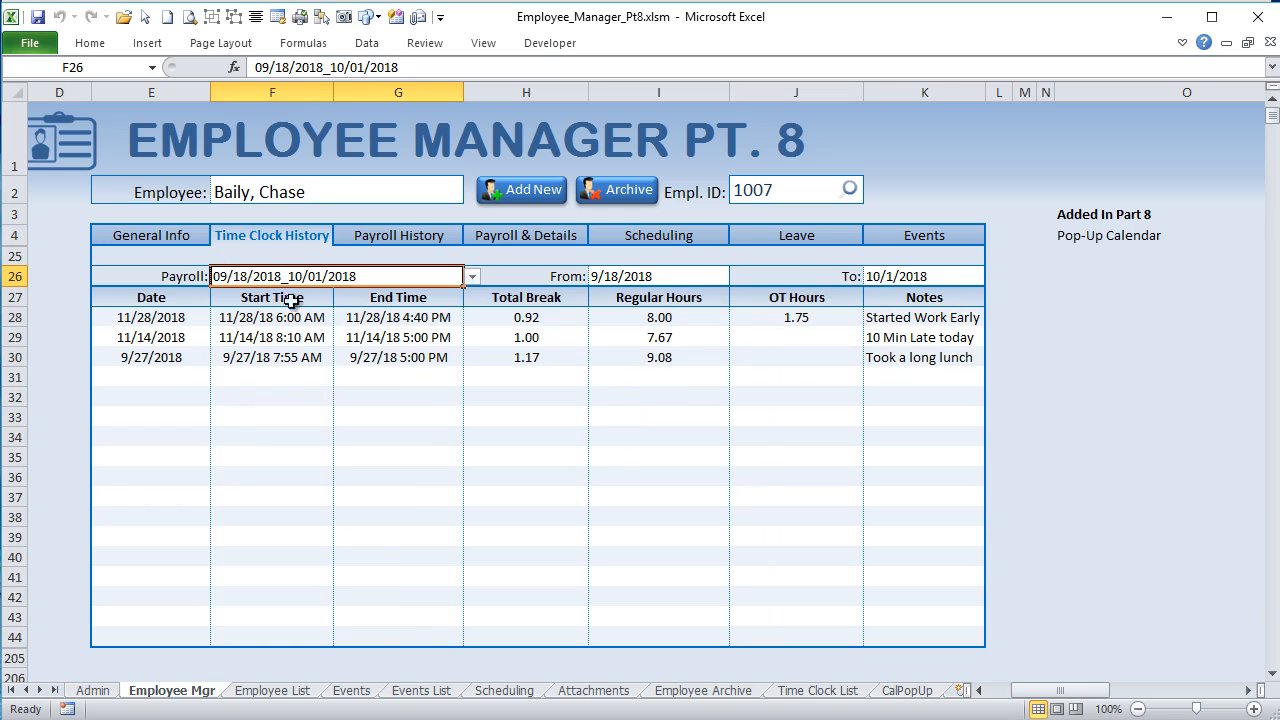
drag(174, 326, 748, 378)
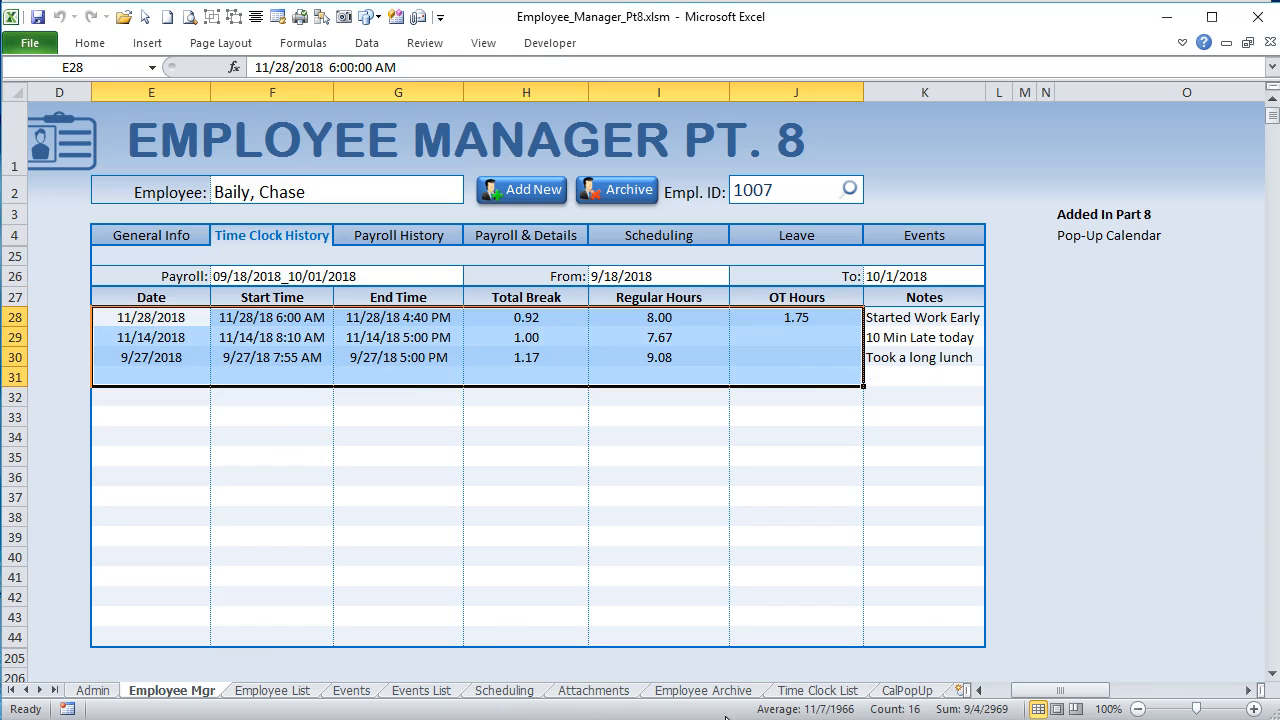
Step: Look at the Time Clock List sheet, return to the employee's General Info, and go through the Part 8 entries in O8, O9 and O10
click(838, 690)
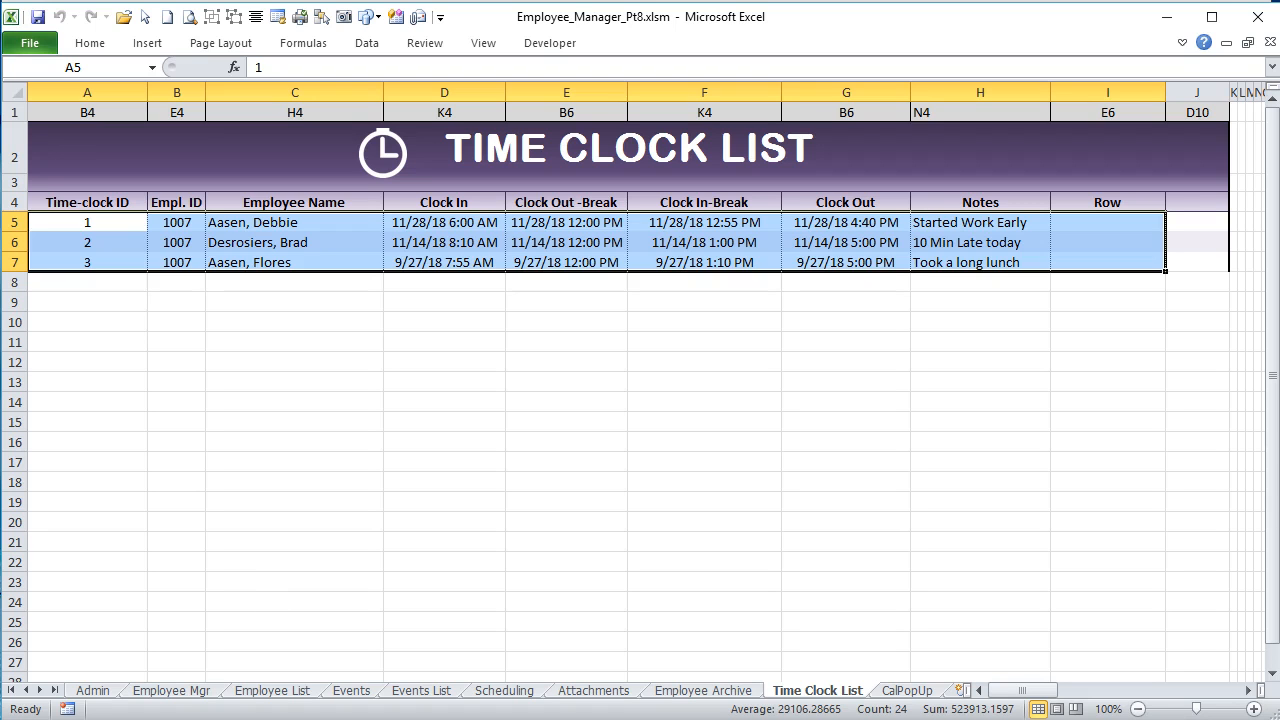
click(174, 690)
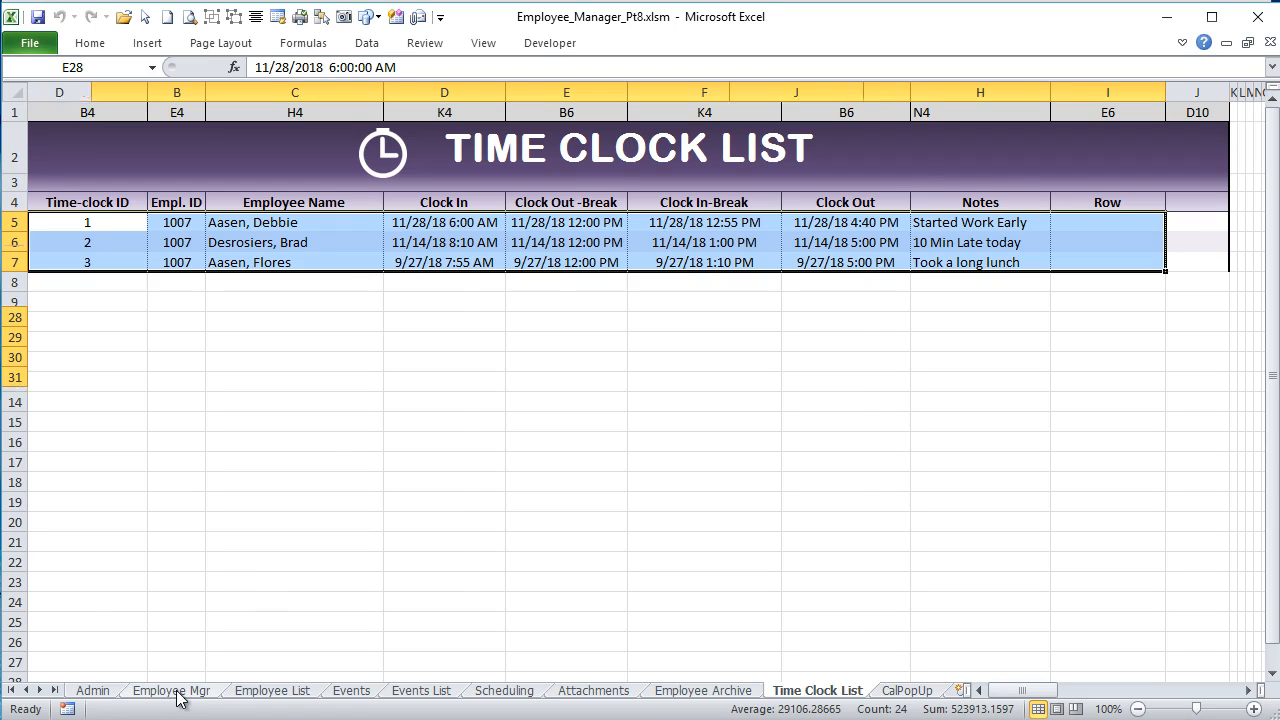
click(182, 233)
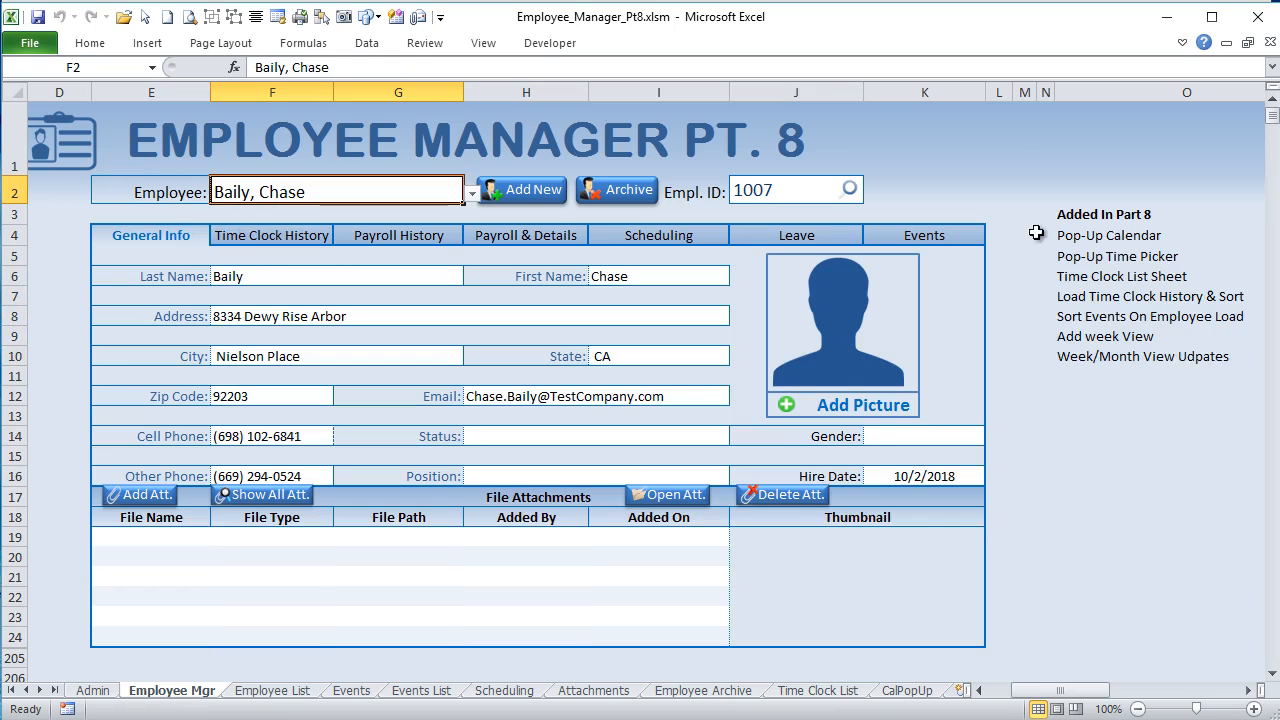
click(1120, 316)
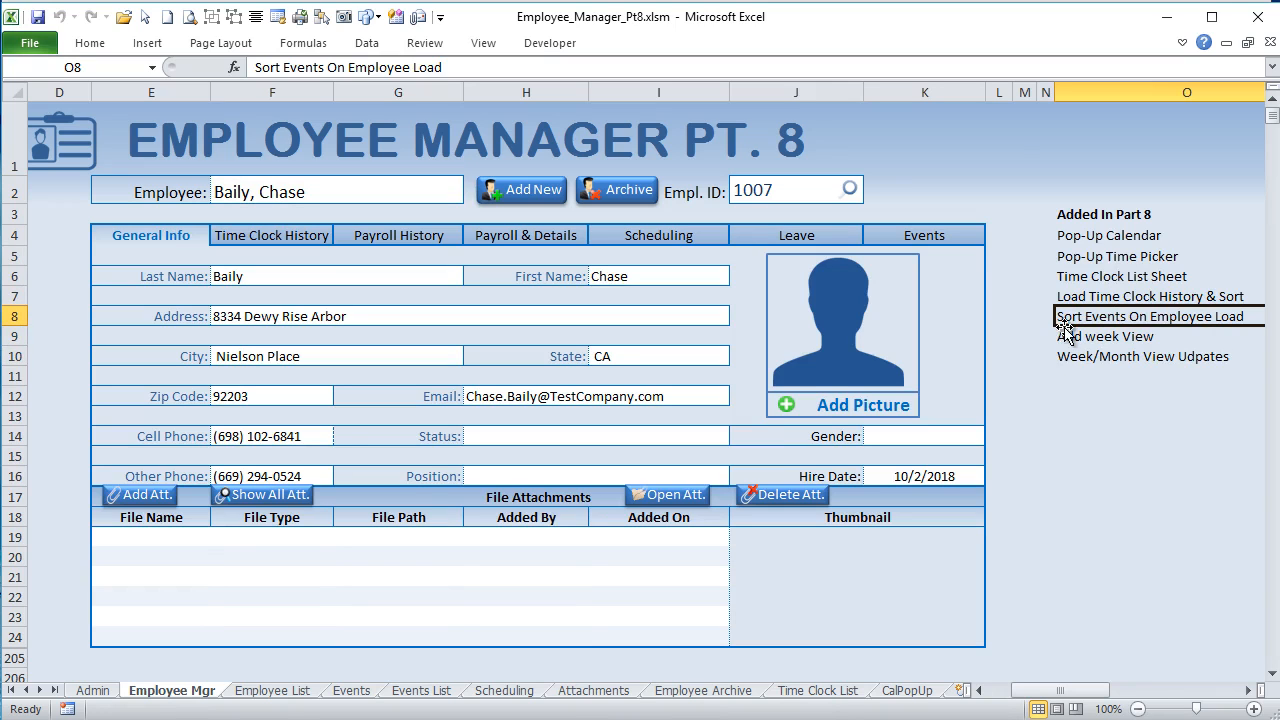
click(1066, 337)
click(1075, 360)
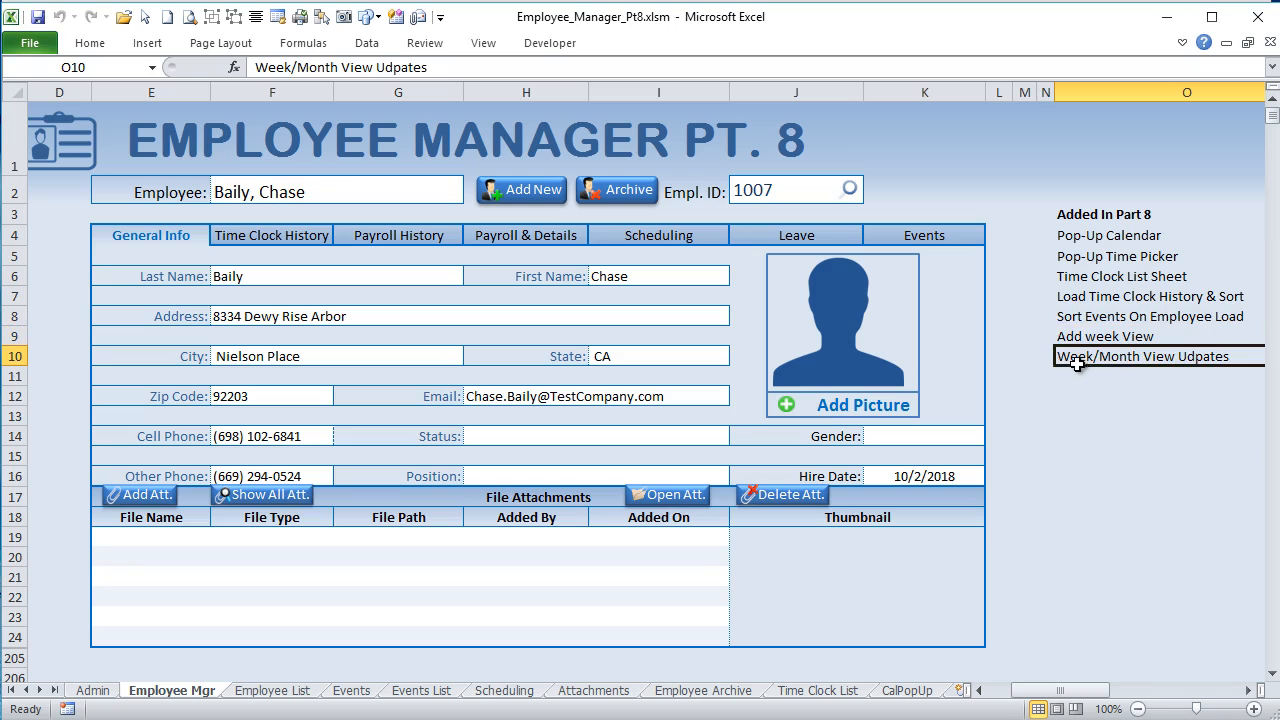